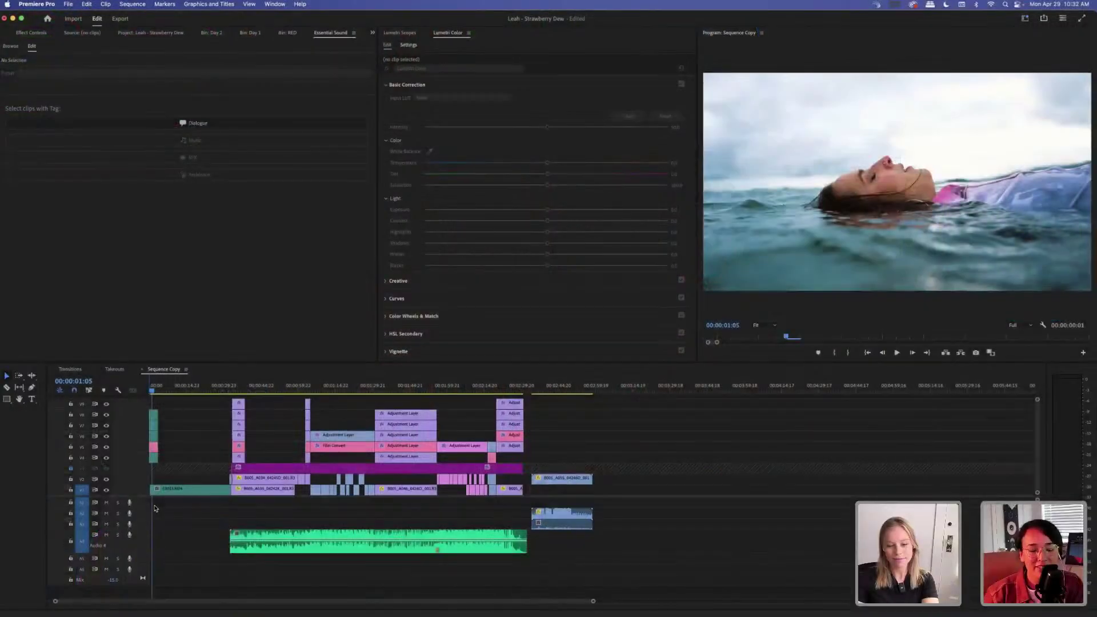
left_click(197, 437)
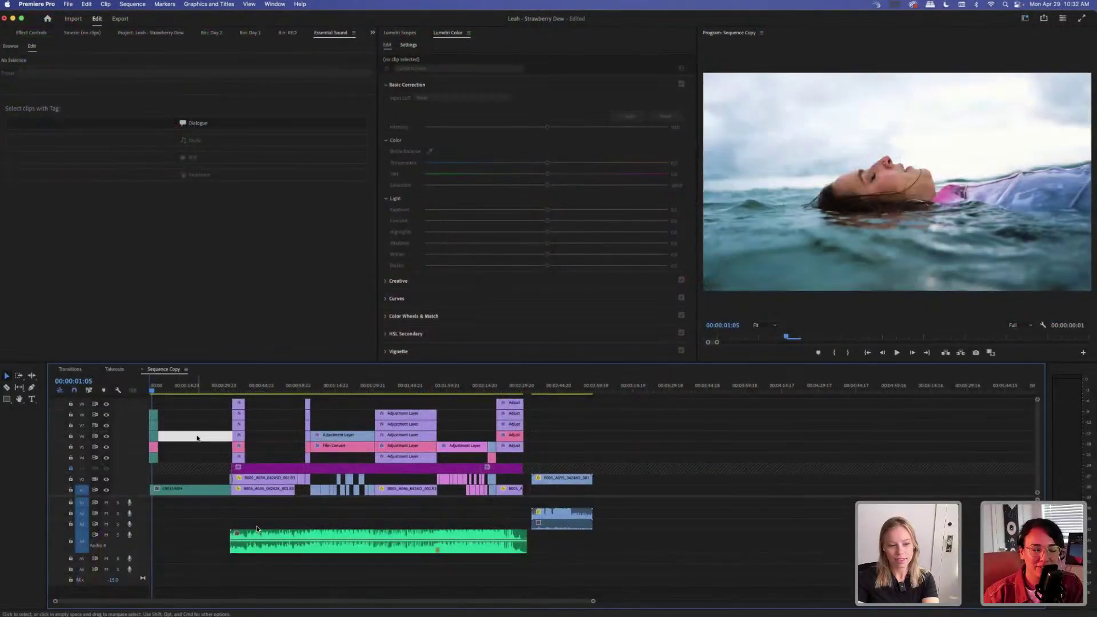
left_click(195, 438)
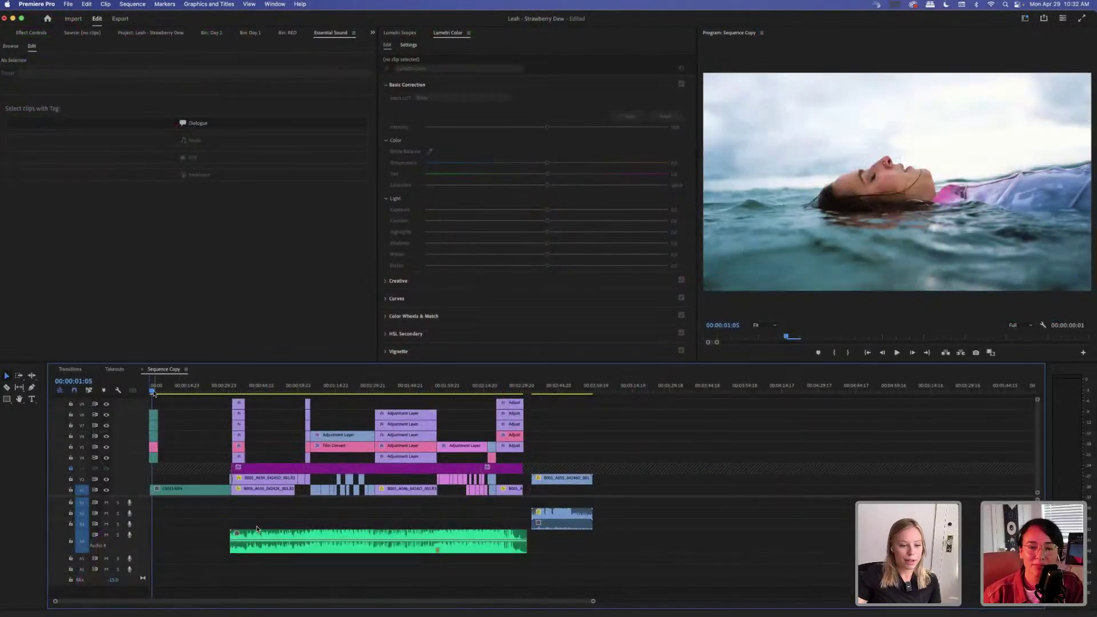
left_click(188, 489)
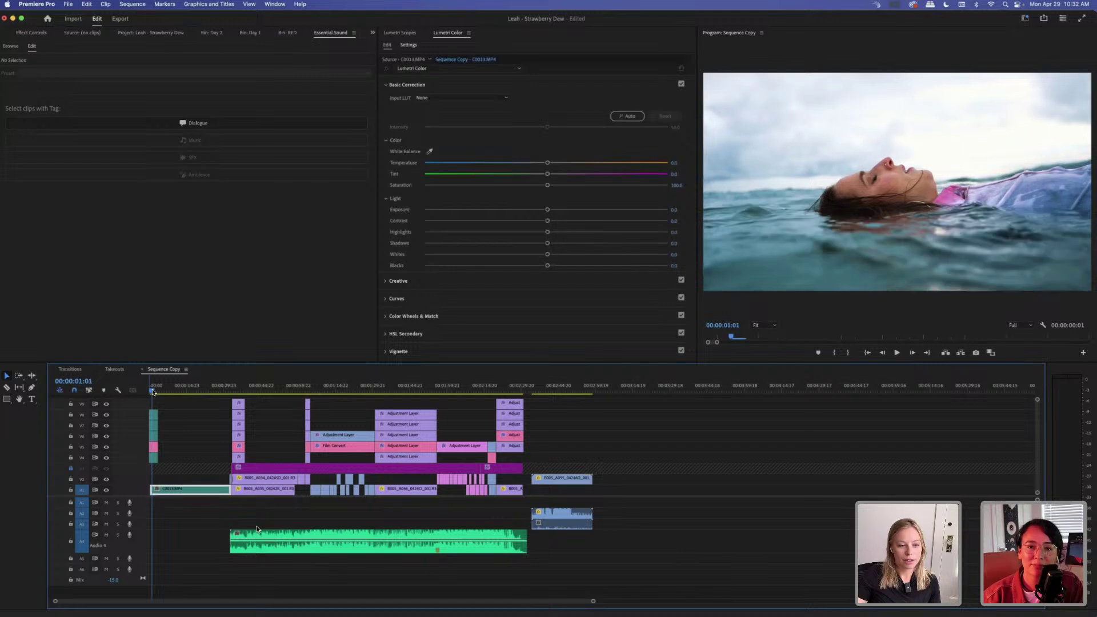
left_click(190, 432)
left_click(190, 433)
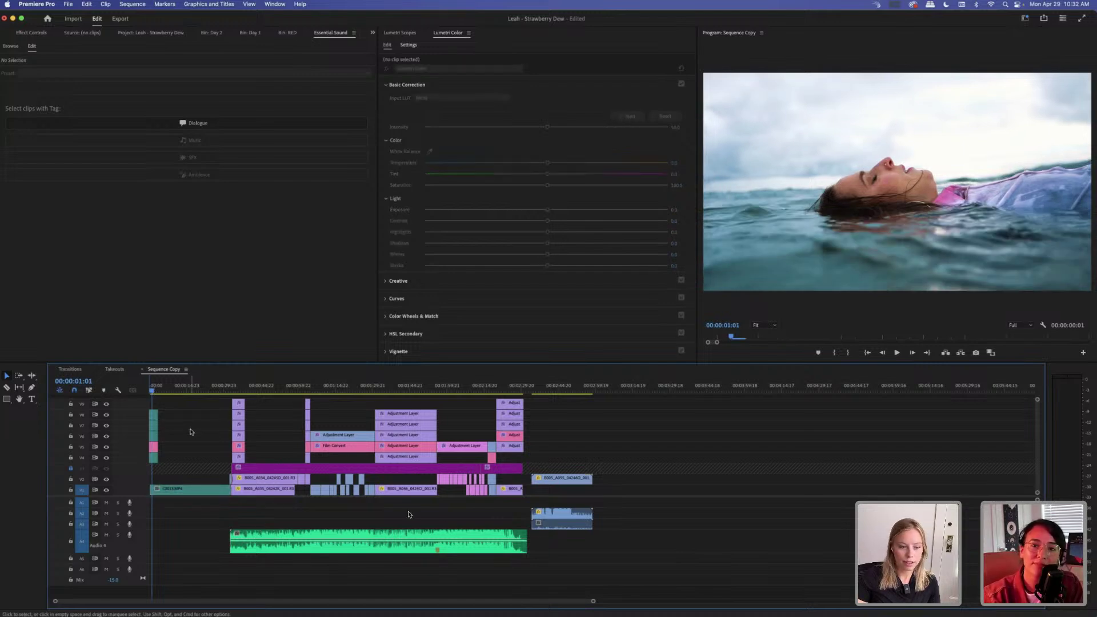
View the frame at 00:00:36:14, return the playhead to the opening shot at 00:00:01:05, and clear the selection.
left_click(241, 387)
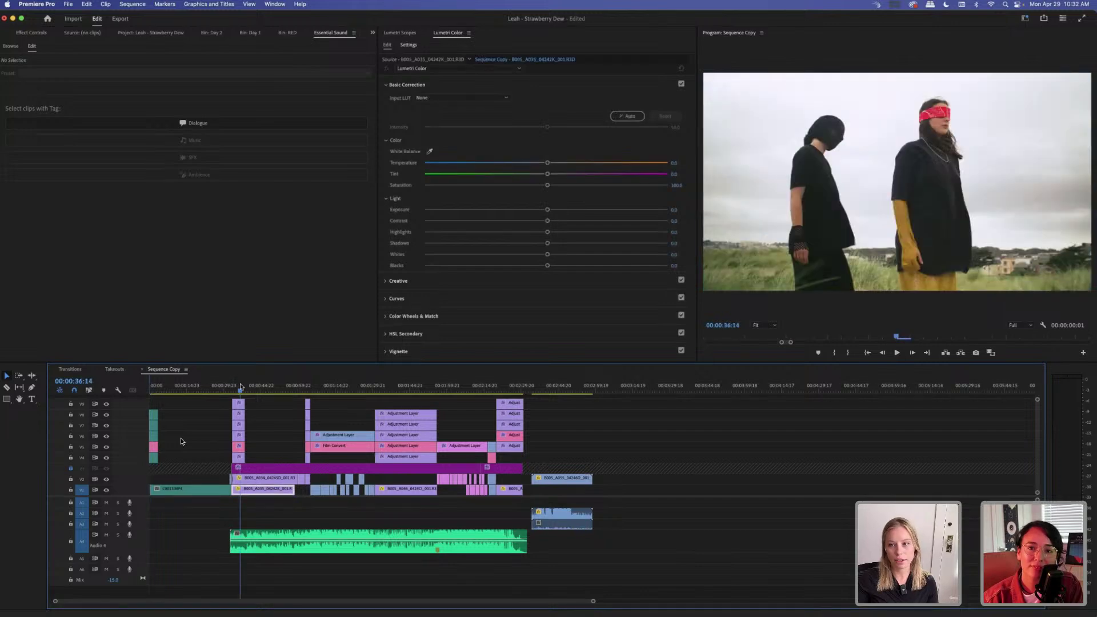
left_click(263, 412)
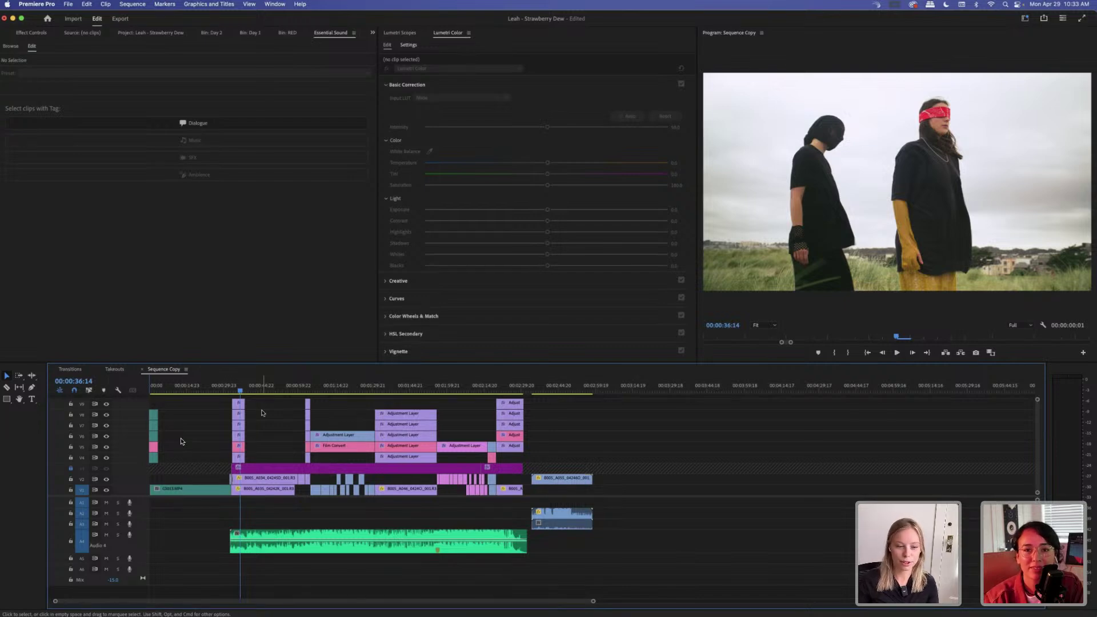
left_click(152, 387)
left_click(207, 423)
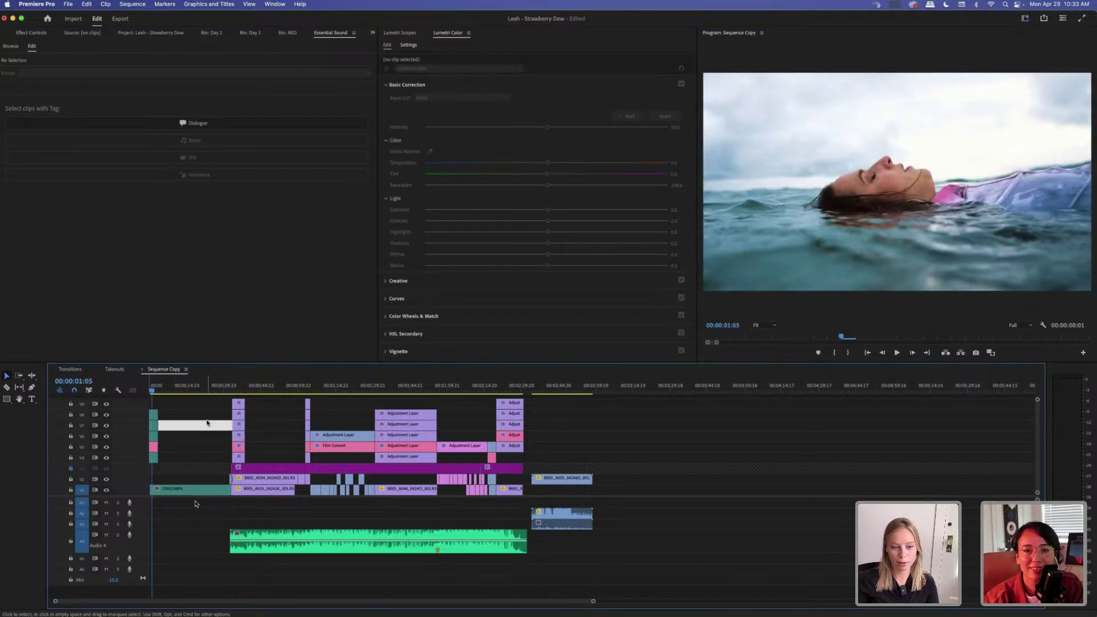
key("super+shift+a")
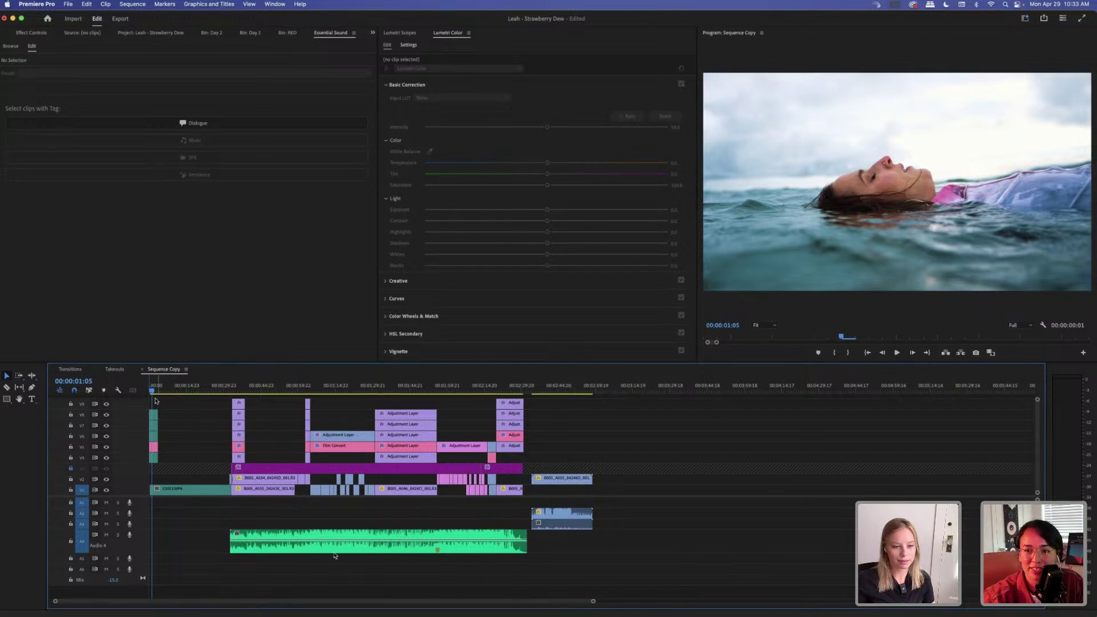
left_click_drag(188, 490, 188, 425)
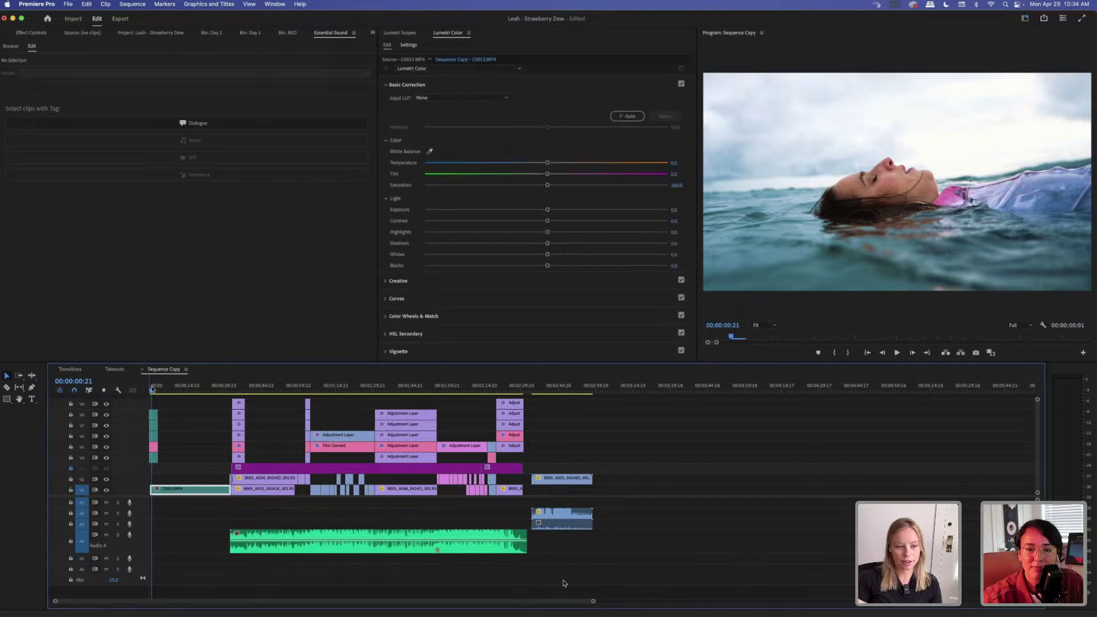
left_click(164, 404)
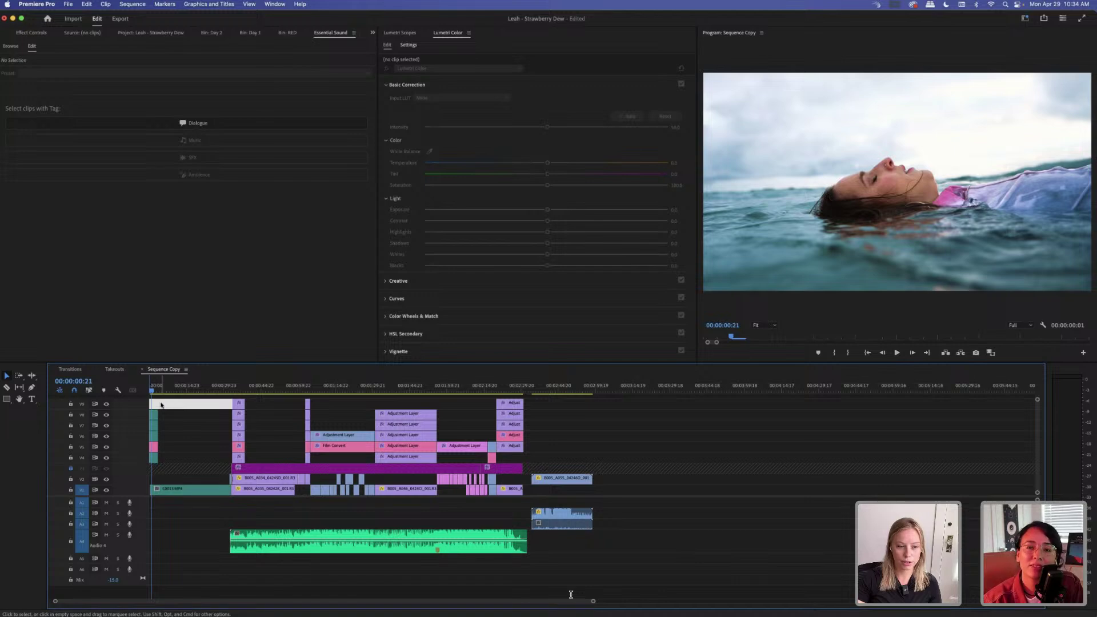
left_click(161, 405)
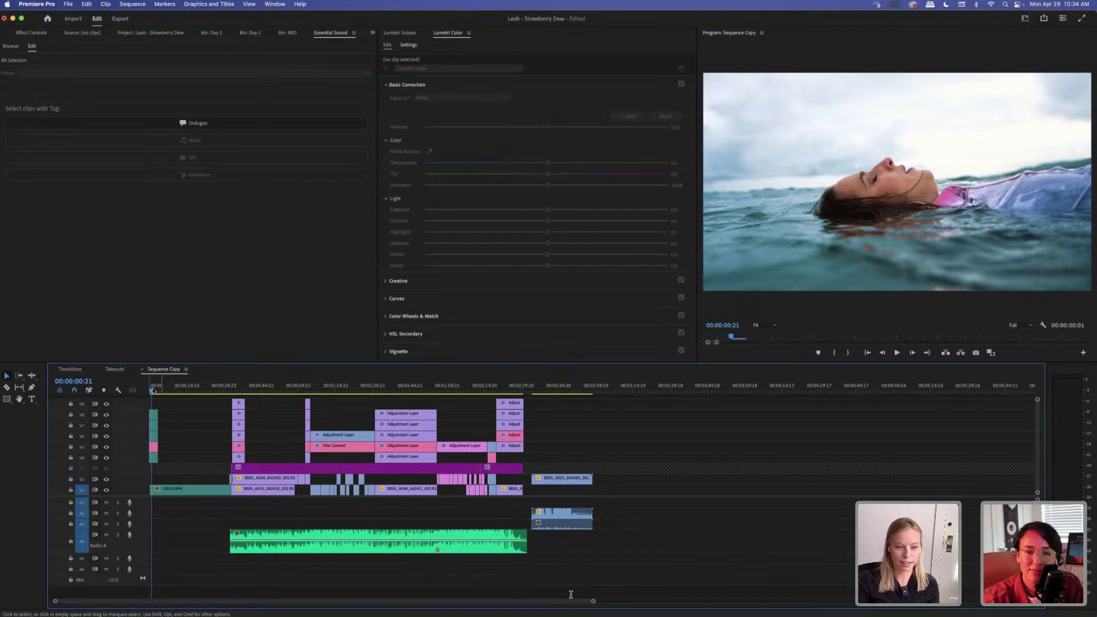
Inspect the FilmConvert Nitrate settings of the Film Convert adjustment layer above the opening clip, with the playhead at 00:00:02:02.
left_click_drag(153, 390, 155, 390)
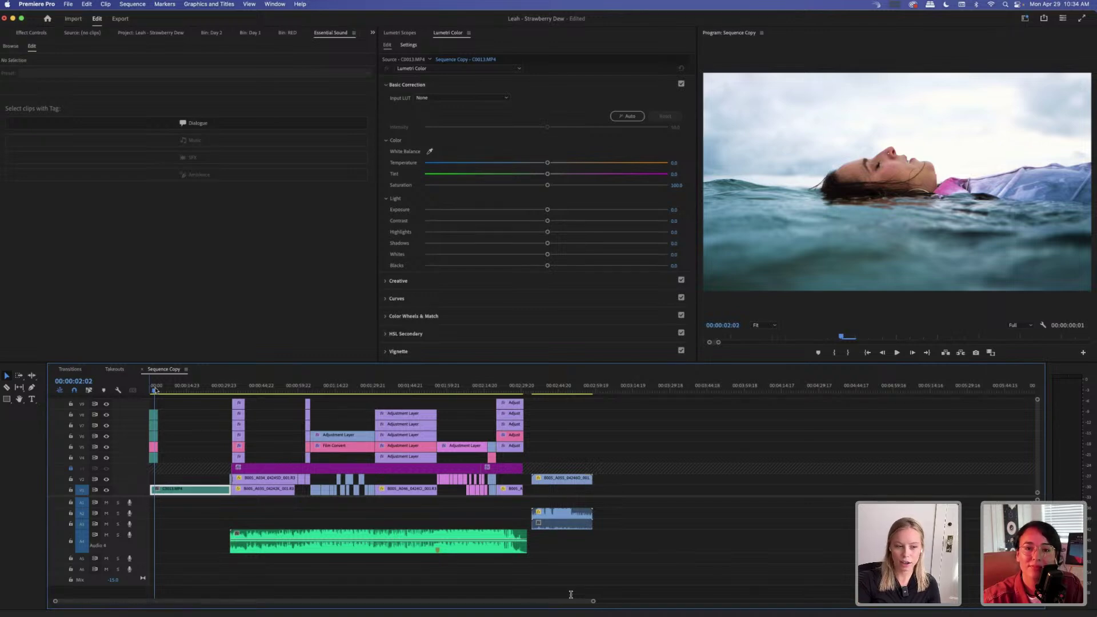
key("=")
key("=")
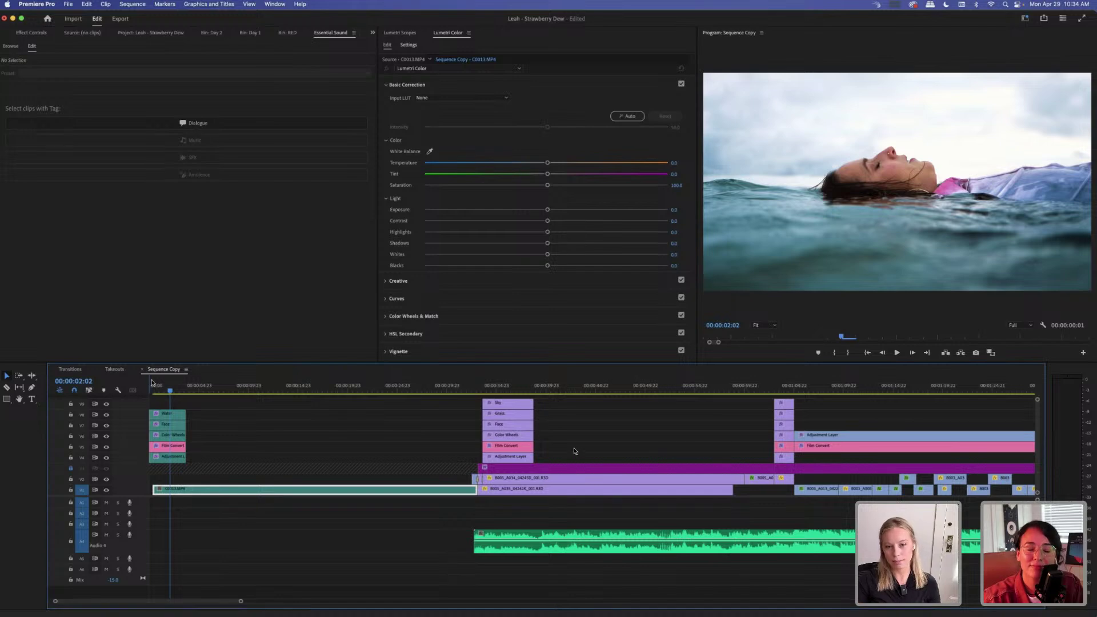
left_click(385, 444)
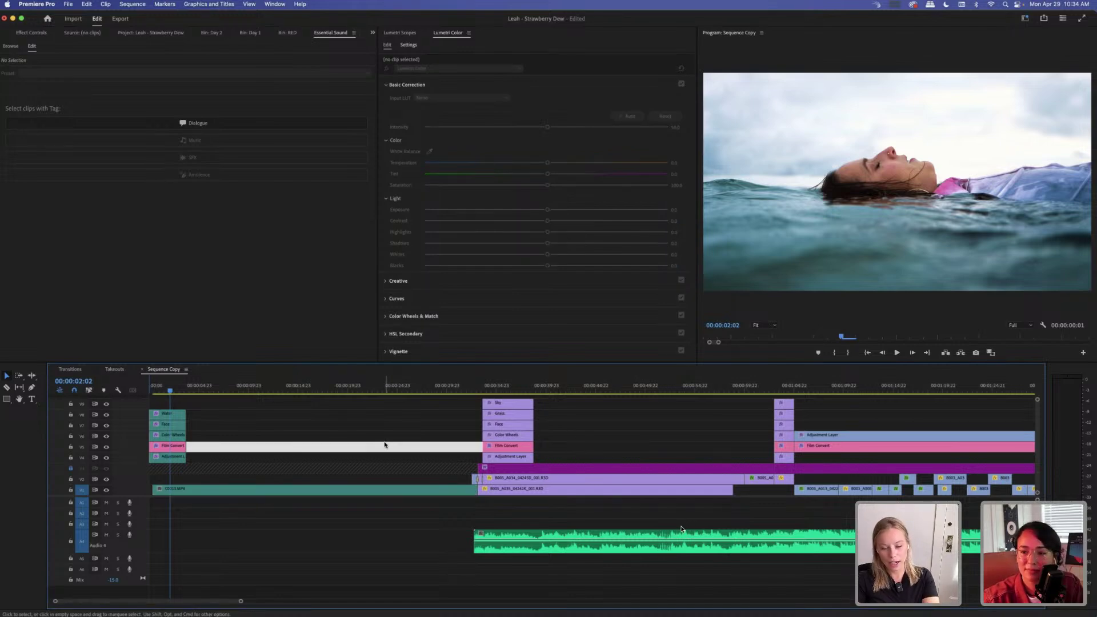
left_click(678, 529)
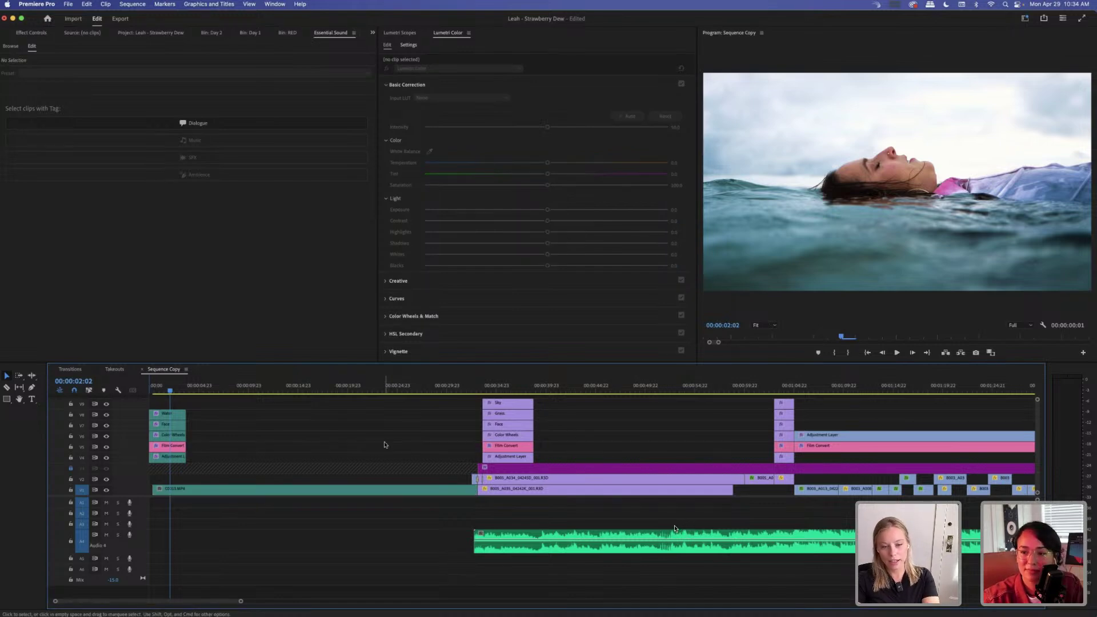
left_click(174, 450)
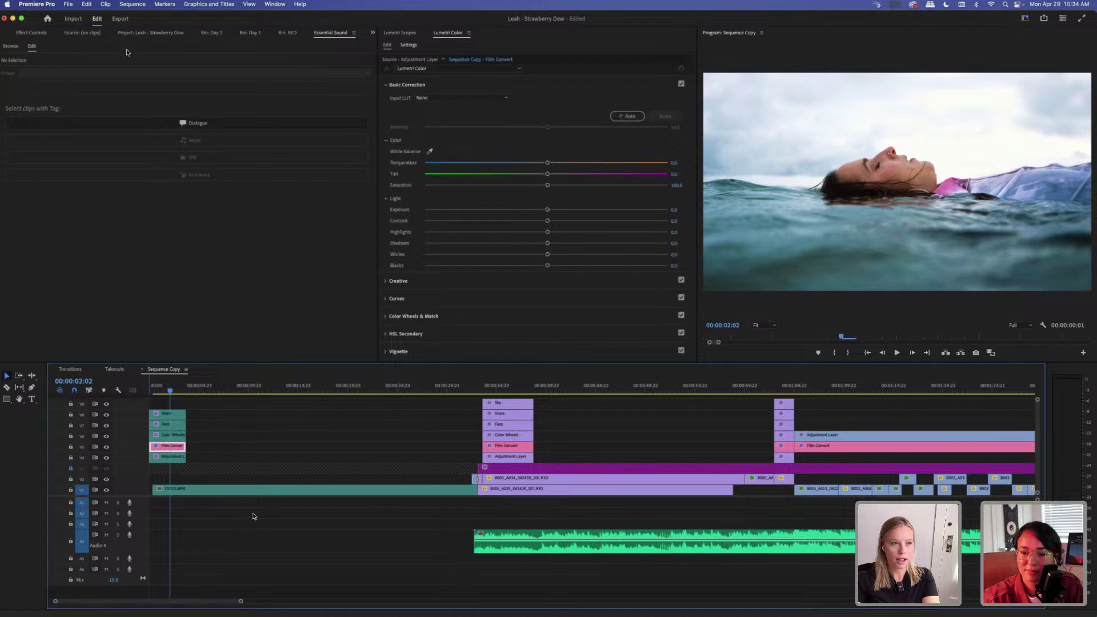
left_click(32, 33)
scroll(230, 197, "down", 4)
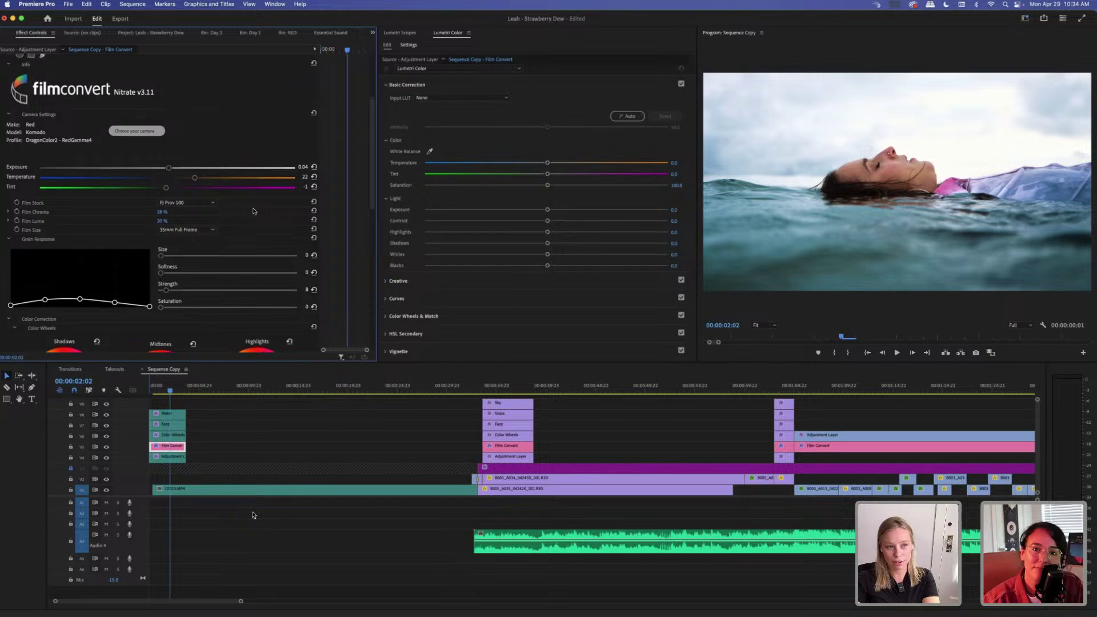
scroll(205, 129, "up", 1)
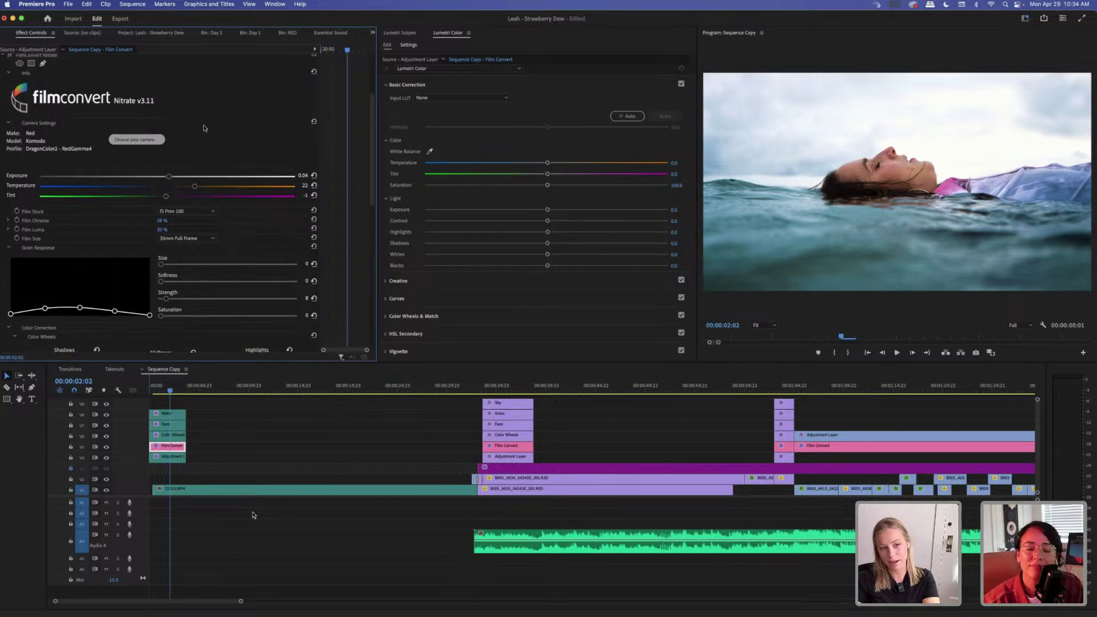
scroll(204, 128, "up", 3)
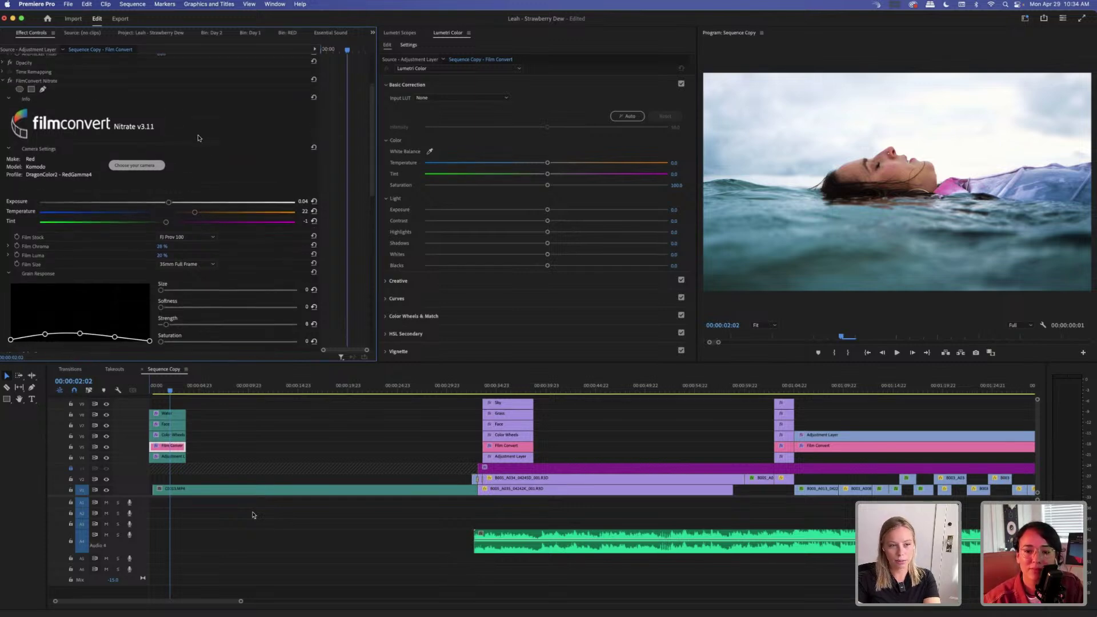
left_click(218, 447)
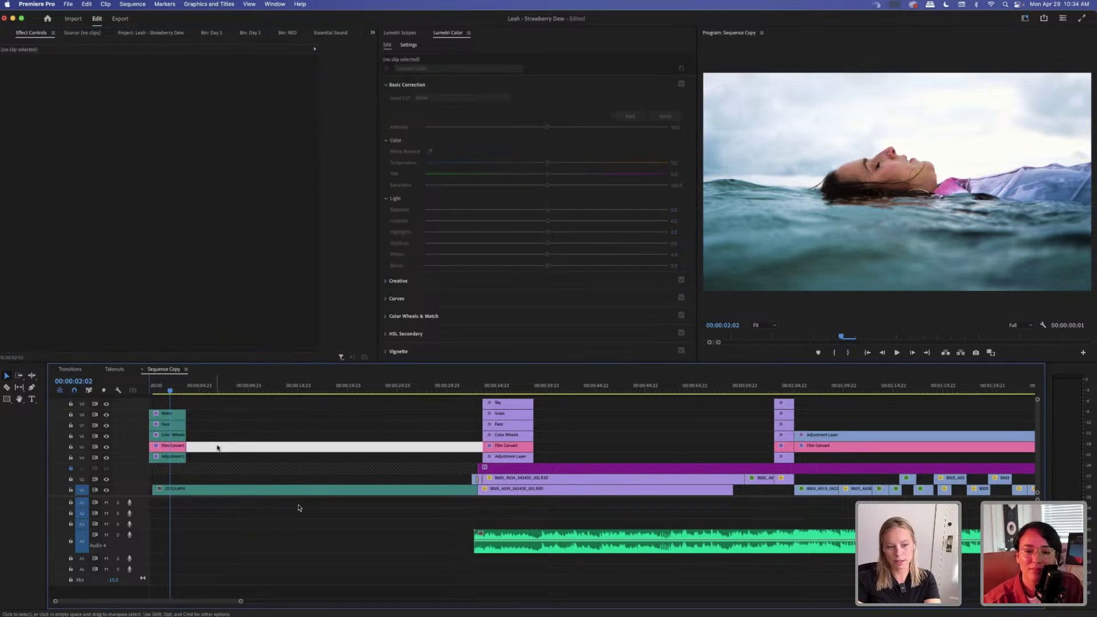
left_click(178, 450)
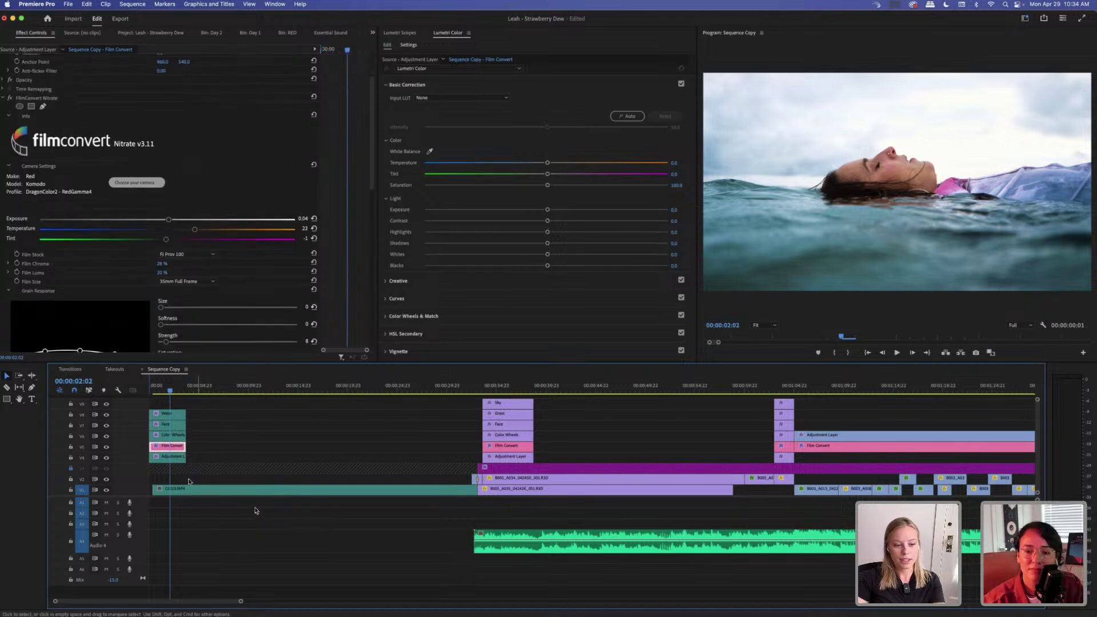
left_click(197, 463)
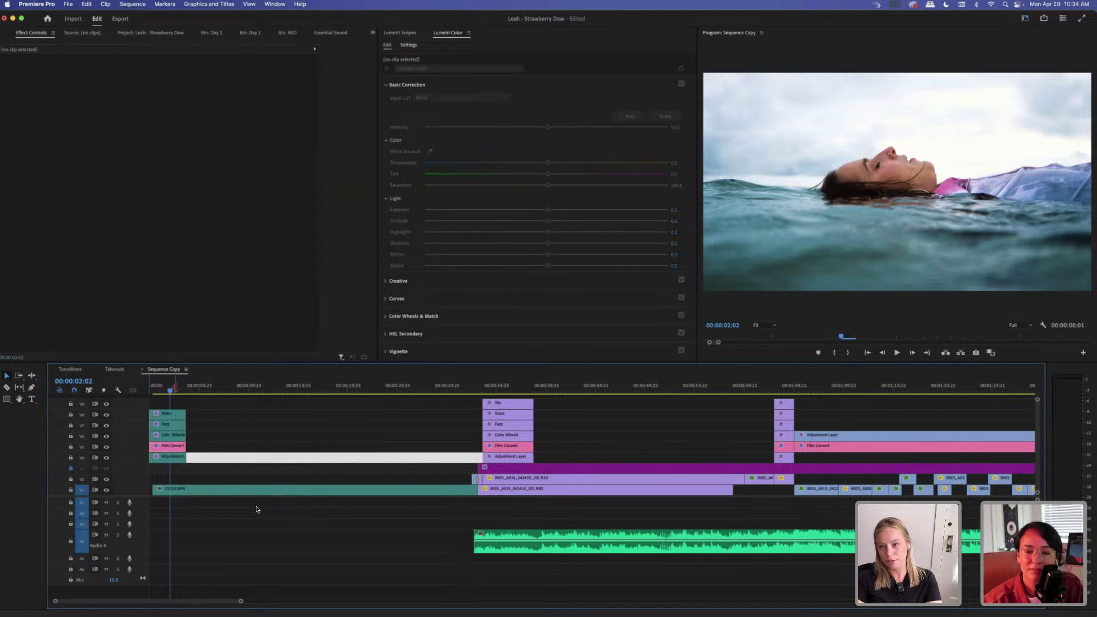
key("F2")
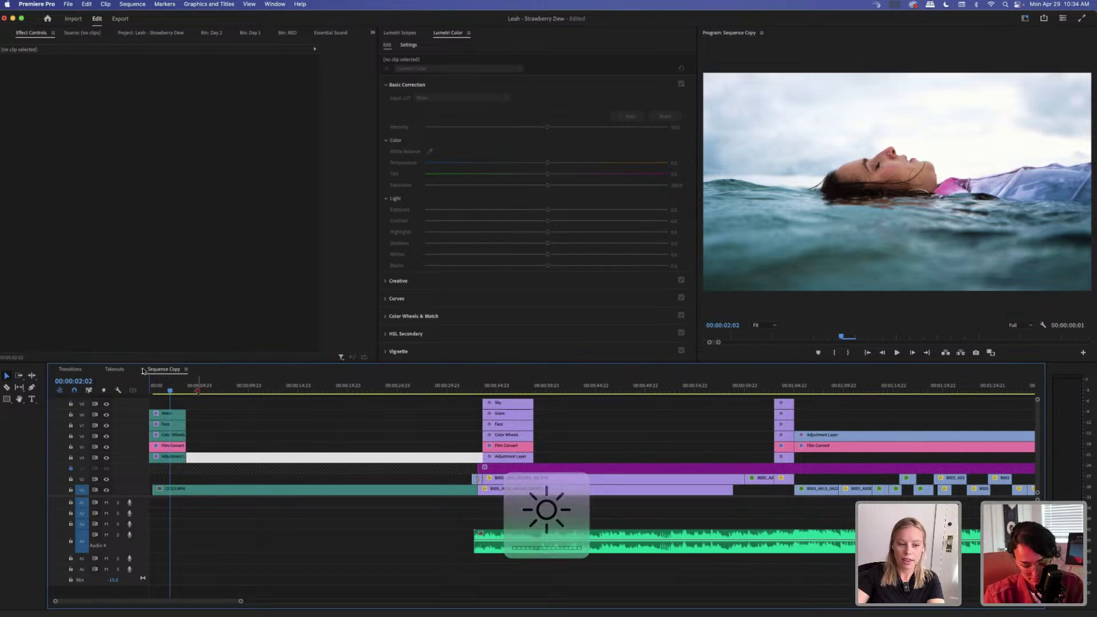
Play the ungraded part of the opening clip past the end of its adjustment layers and stop playback.
left_click(200, 386)
key("space")
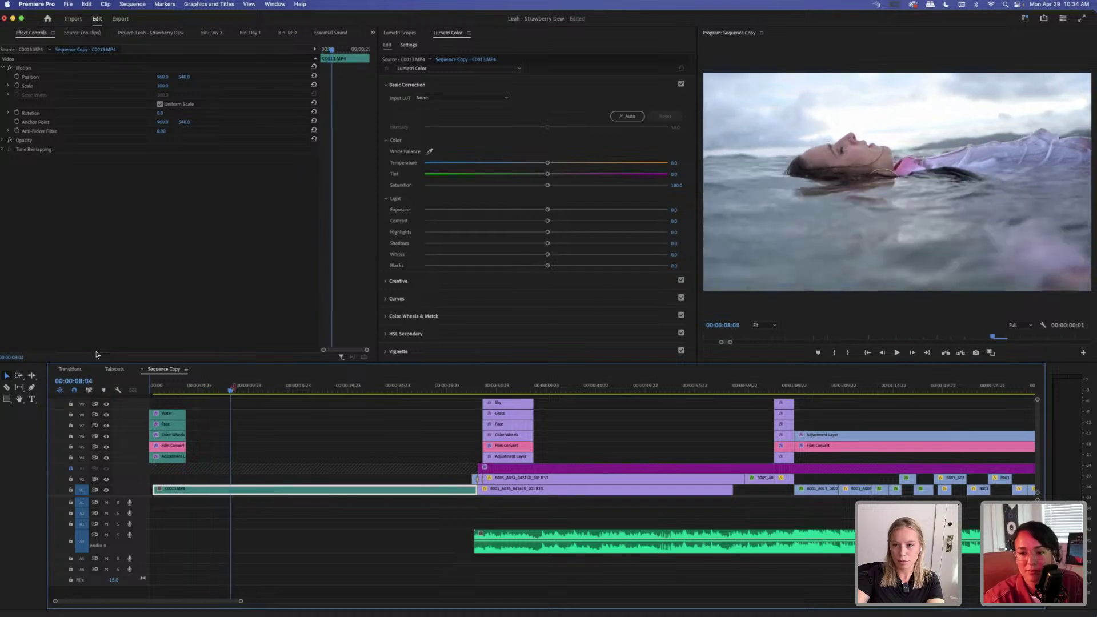
key("space")
left_click(293, 434)
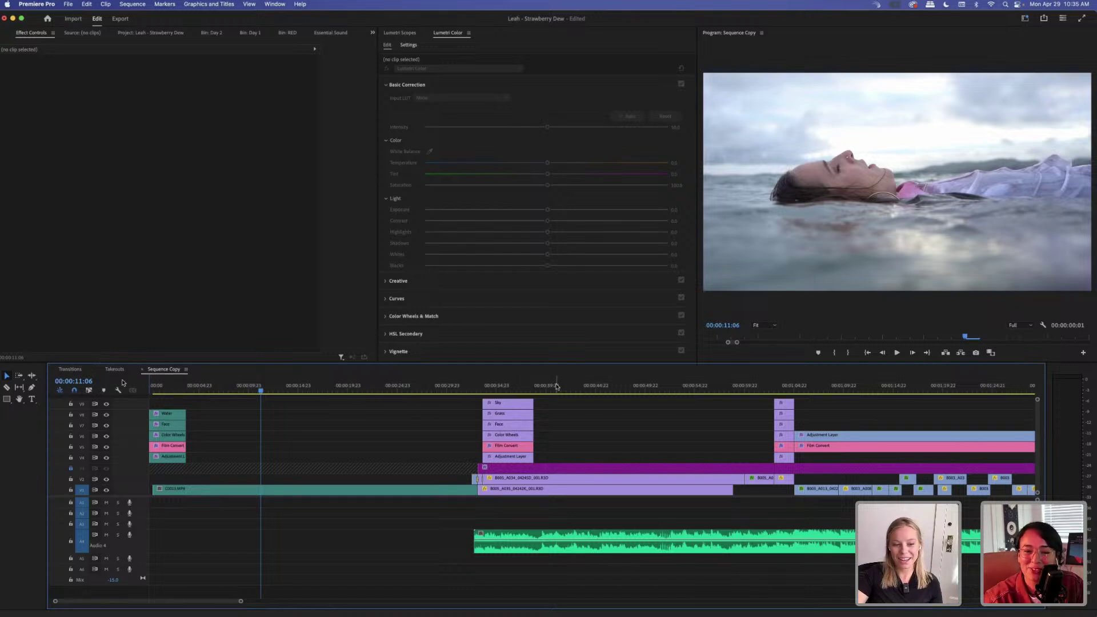
Return the playhead to the graded part of the opening clip at 00:00:02:11 and deselect the clip.
left_click(182, 393)
left_click(172, 391)
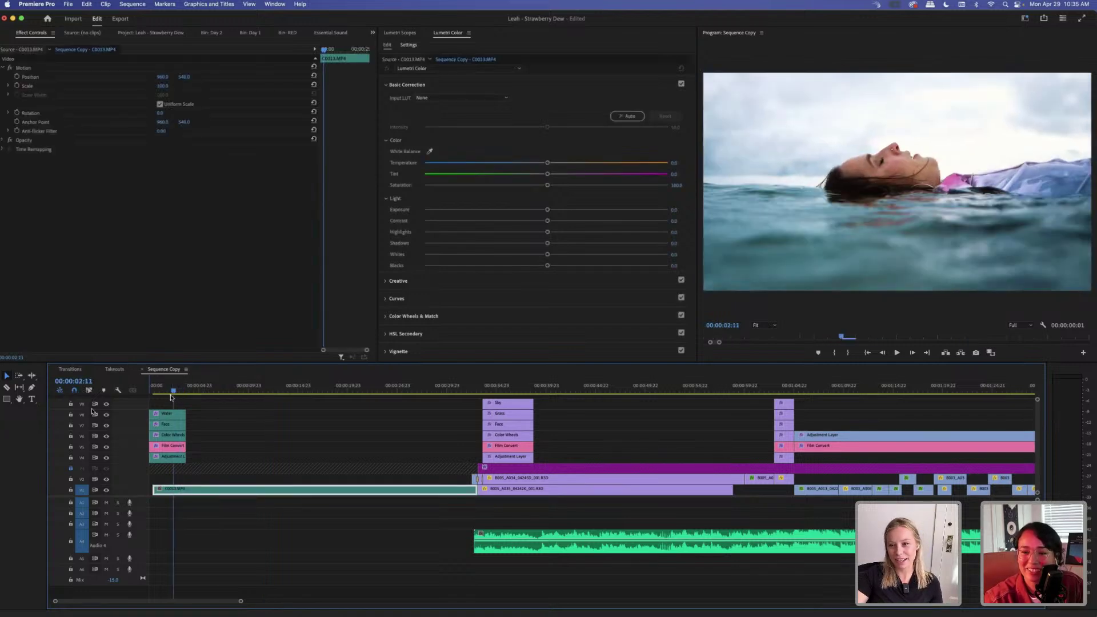
left_click(268, 451)
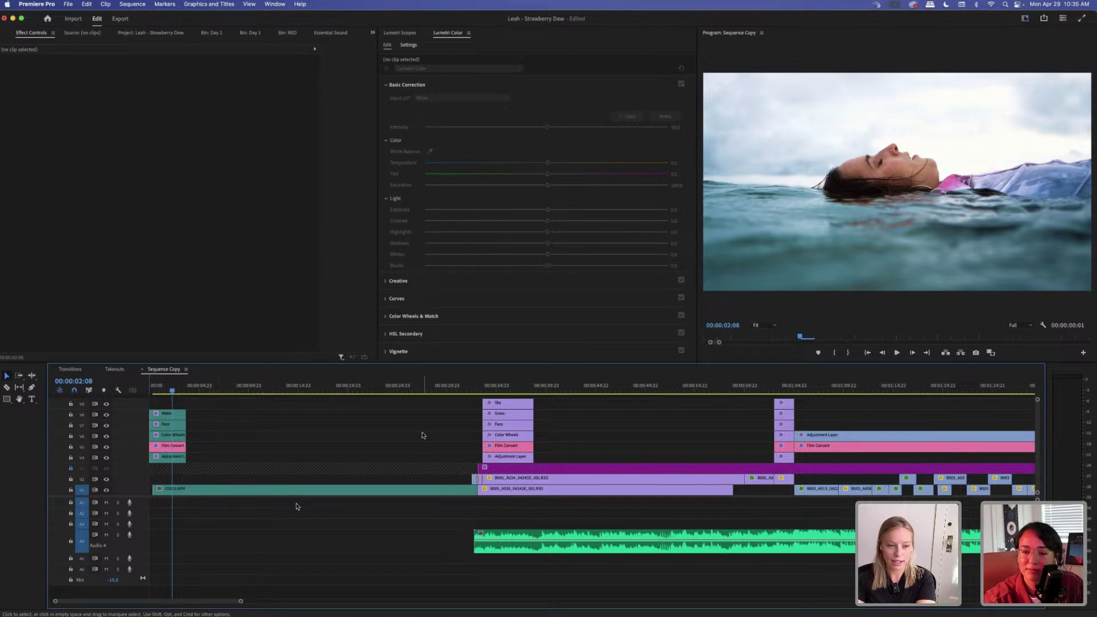
left_click(229, 417)
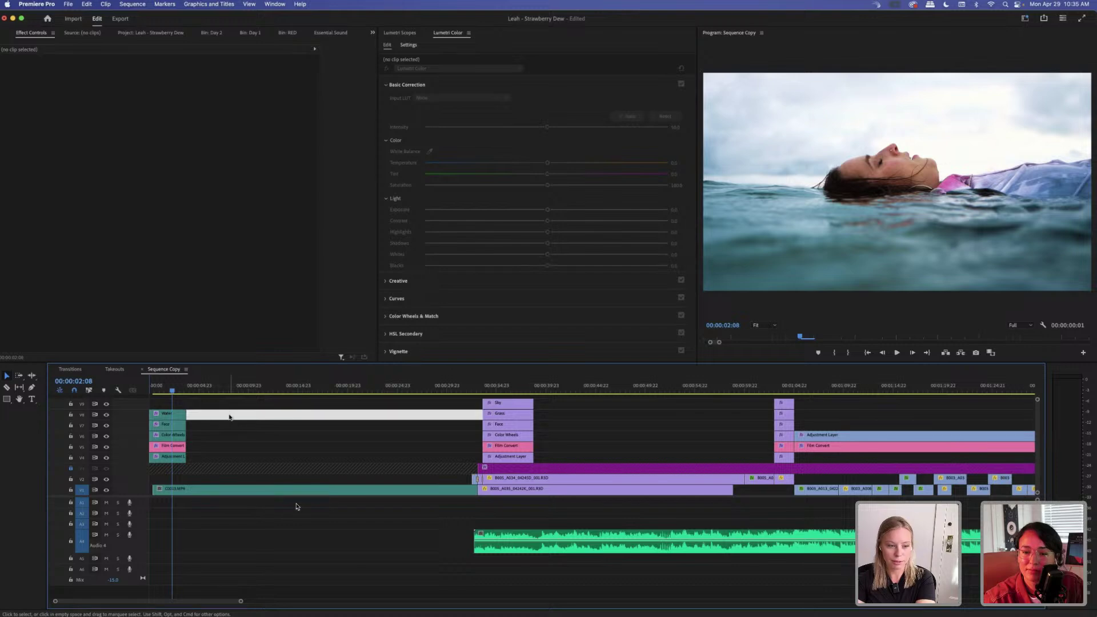
Switch to the Takeouts sequence and view the pink-labelled footage at 00:29:52:19.
key("minus")
key("minus")
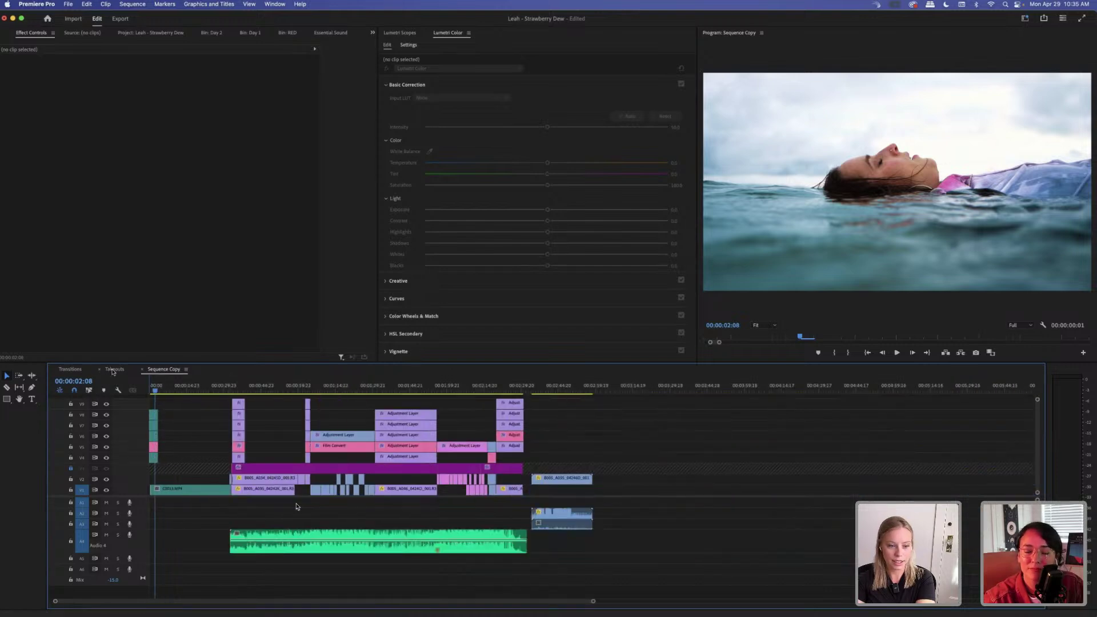
left_click(113, 372)
left_click(352, 388)
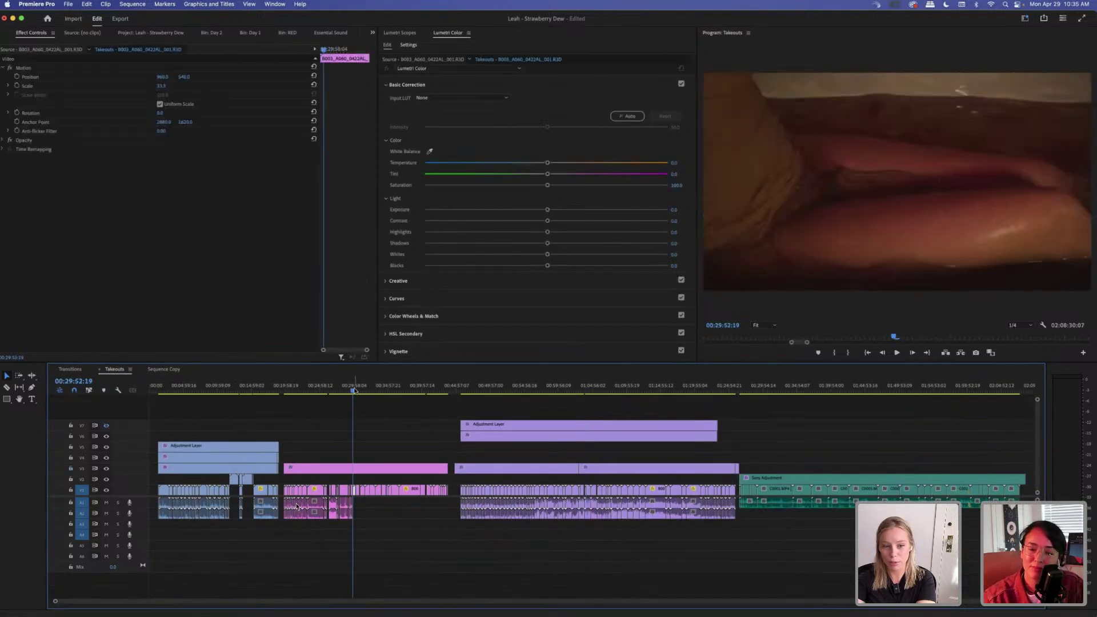
Preview the purple-labelled beach footage in the Takeouts sequence at 00:51:16:08 and 00:50:27:22, and play it near 01:01:57:09.
key("minus")
left_click(476, 391)
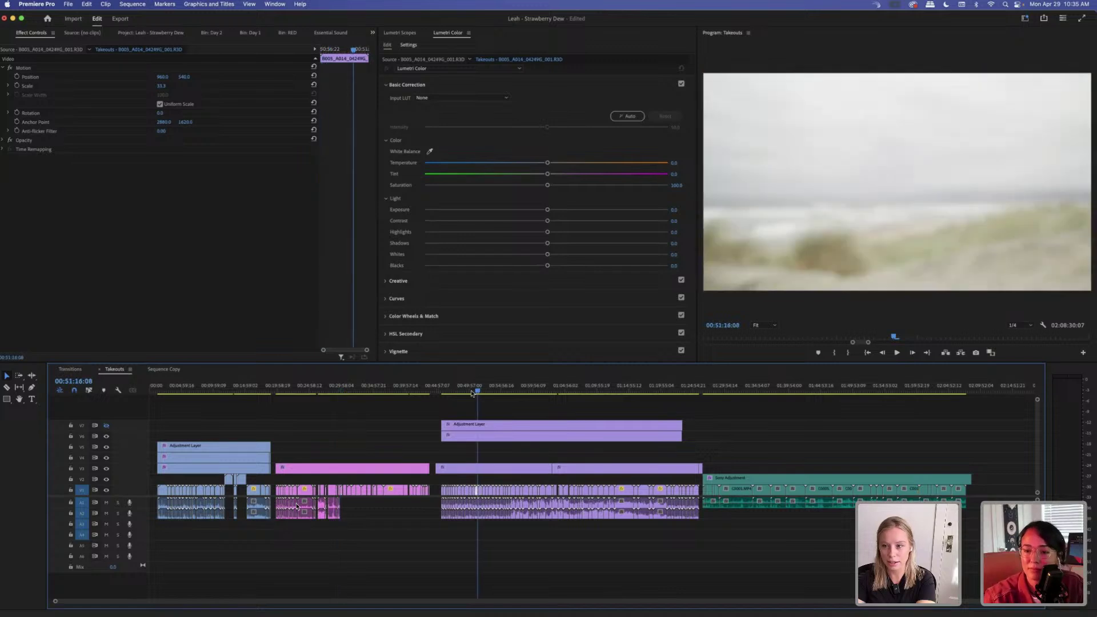
left_click(472, 391)
left_click(510, 417)
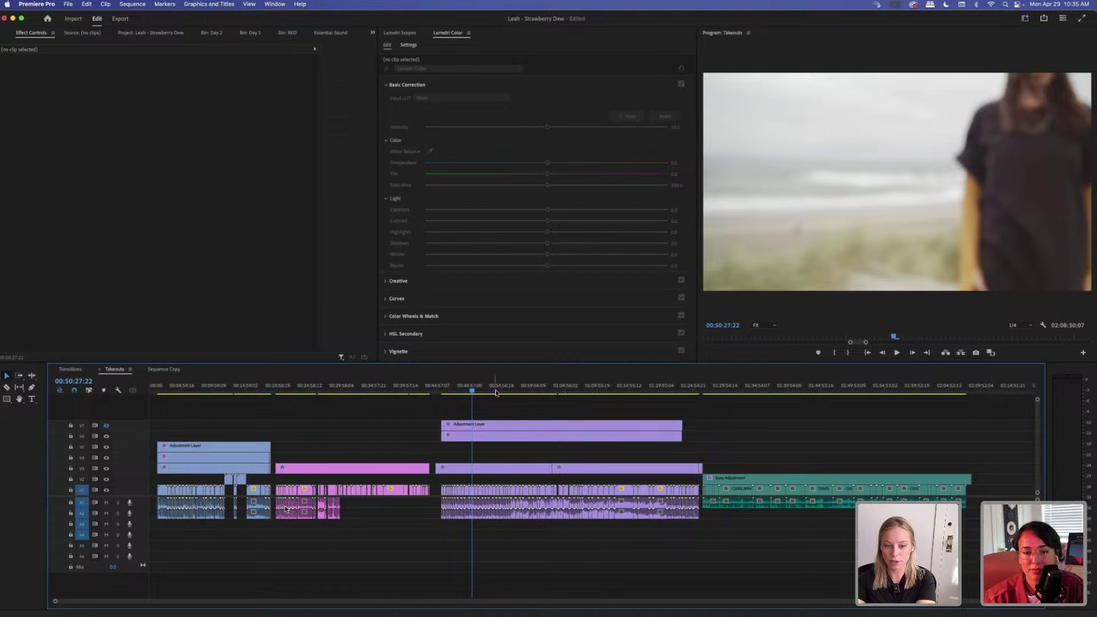
left_click(540, 391)
key("space")
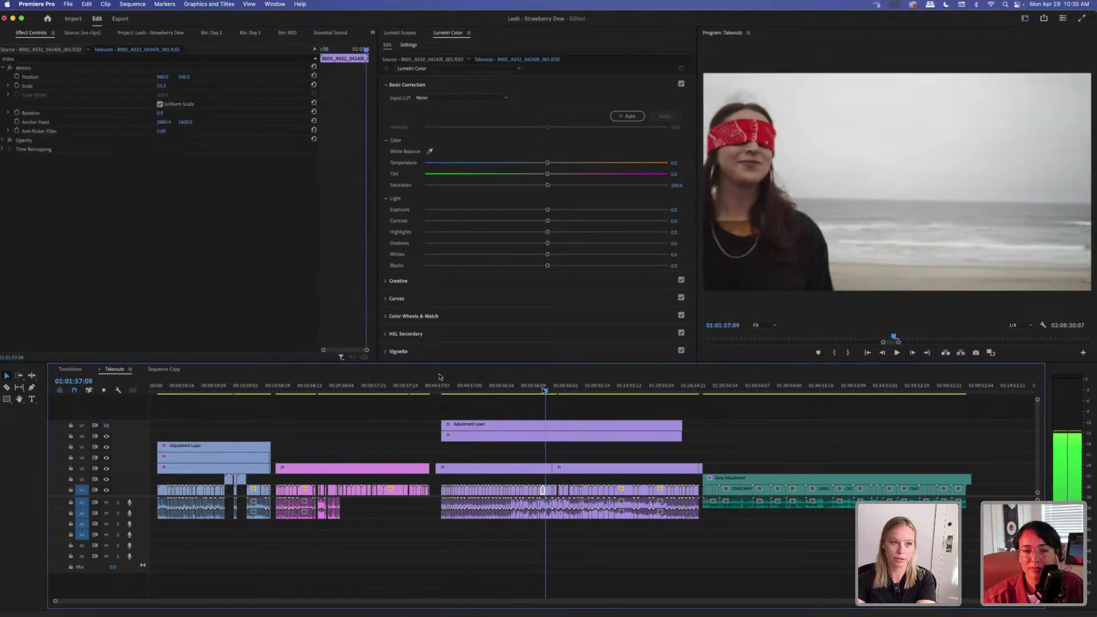
Open the Day 2 bin inside the project's RED footage bin.
left_click(137, 33)
double_click(48, 95)
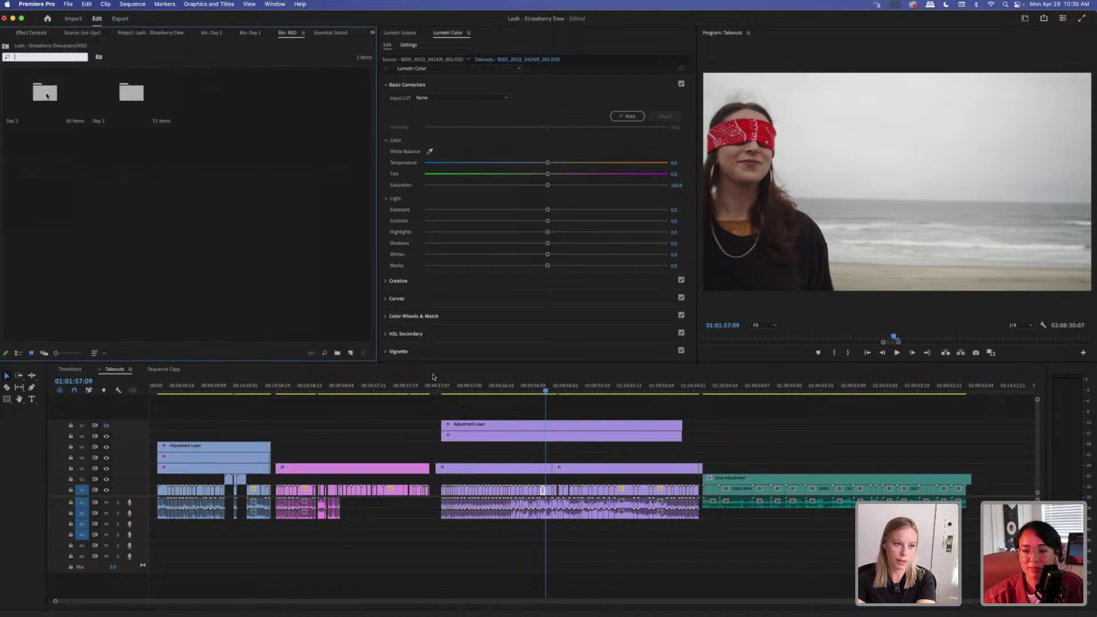
double_click(47, 96)
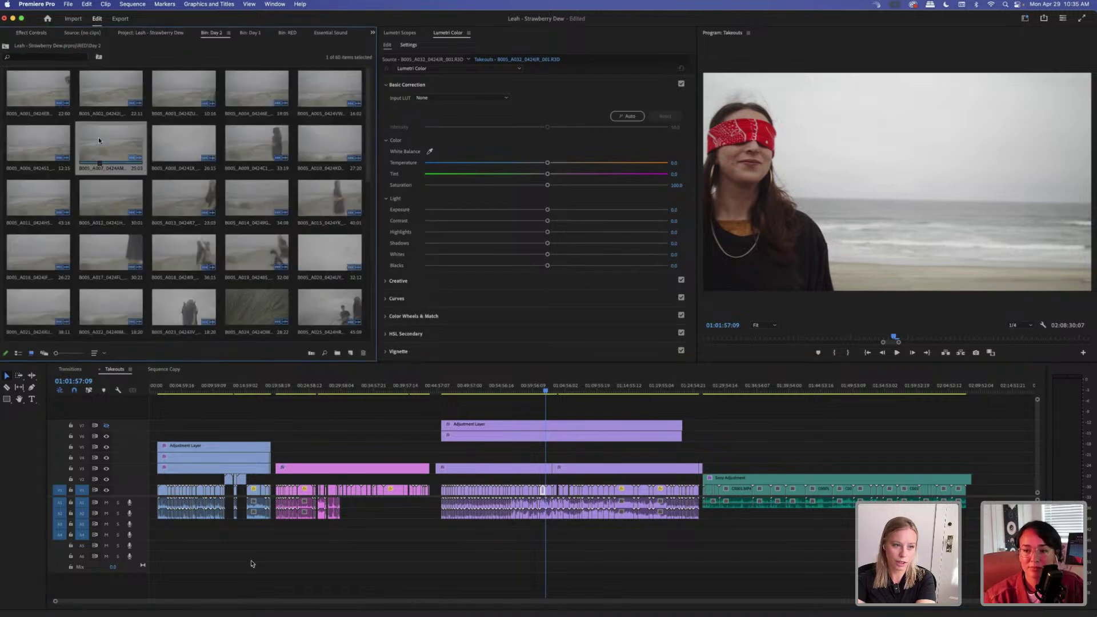
Open clip B005_A007 from the Day 2 bin in the source viewer, play its ungraded footage to 07:18:23:21, and deselect the timeline clip.
double_click(264, 162)
key("l")
key("l")
key("l")
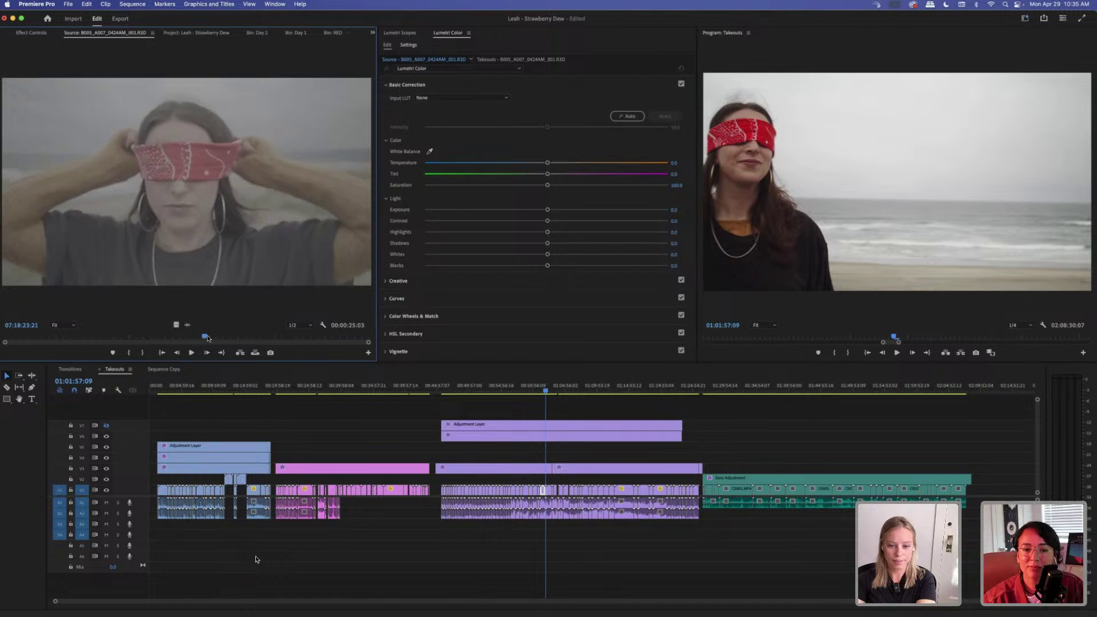
left_click(602, 415)
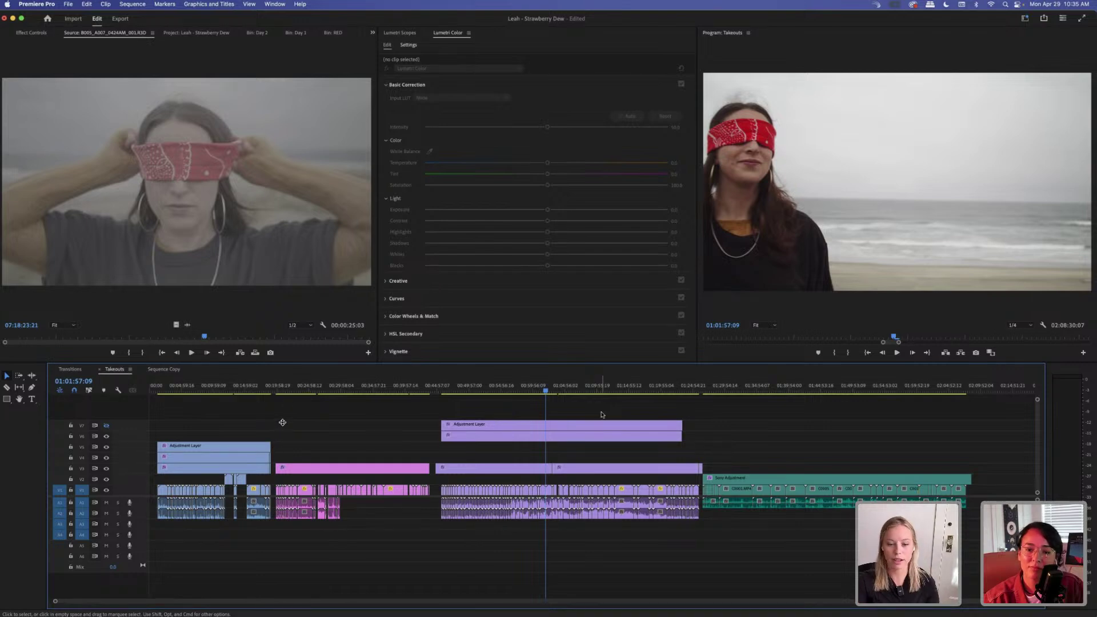
Preview the teal-labelled ocean footage in the Takeouts sequence at 01:33:56:10 and around 01:36:37:20, and deselect the clip.
left_click(748, 407)
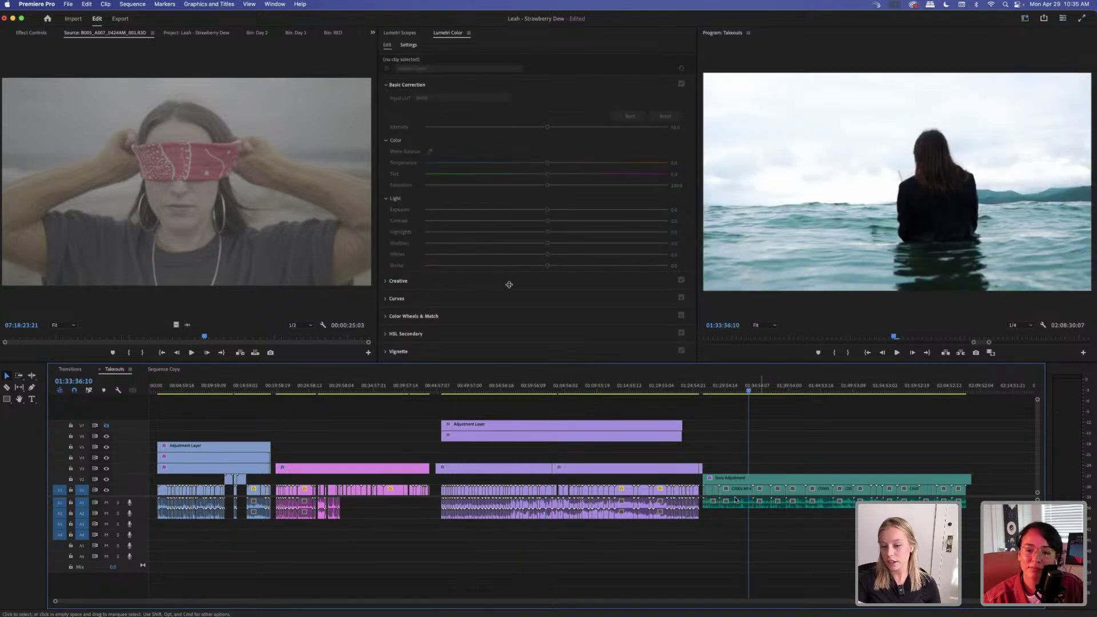
left_click(771, 392)
left_click_drag(771, 392, 767, 392)
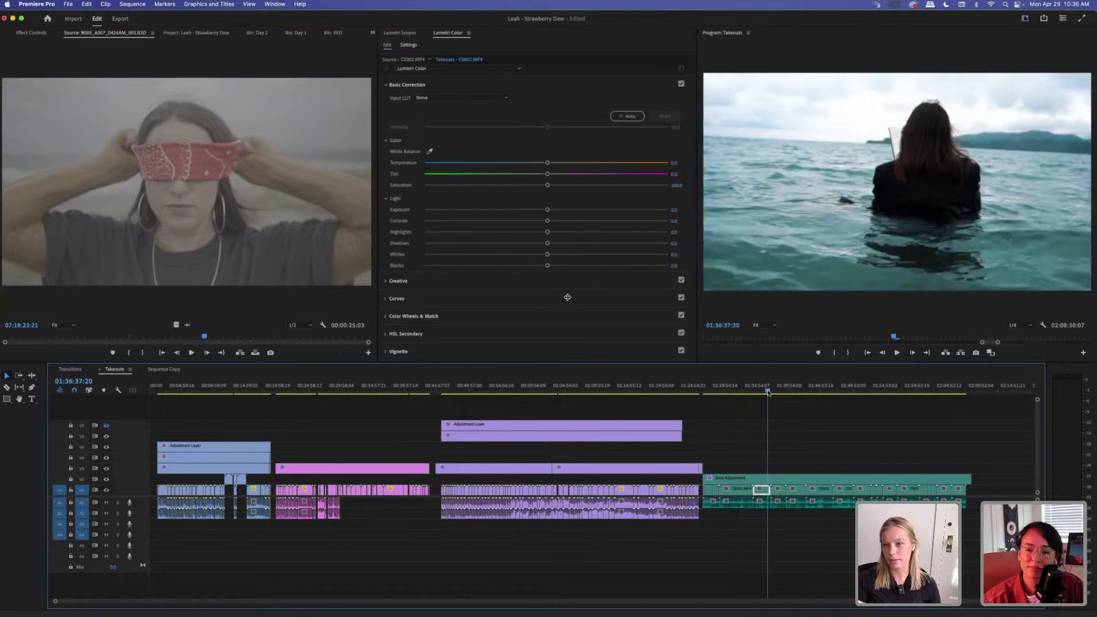
left_click(814, 449)
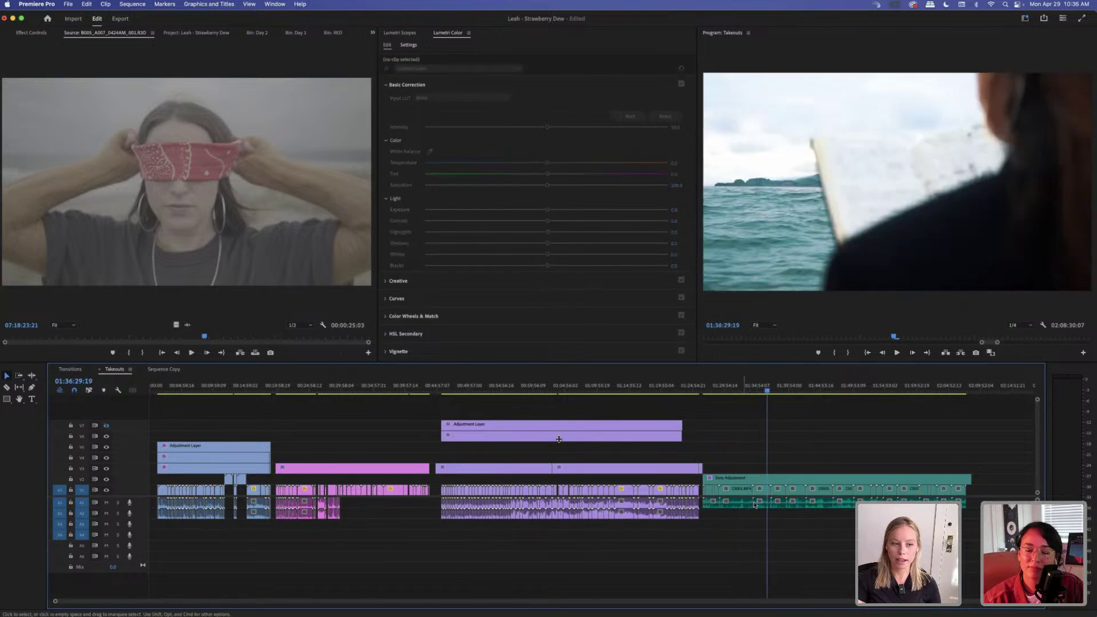
Switch to the Sequence Copy timeline and inspect the Color Wheels adjustment layer in the first purple stack.
left_click(164, 369)
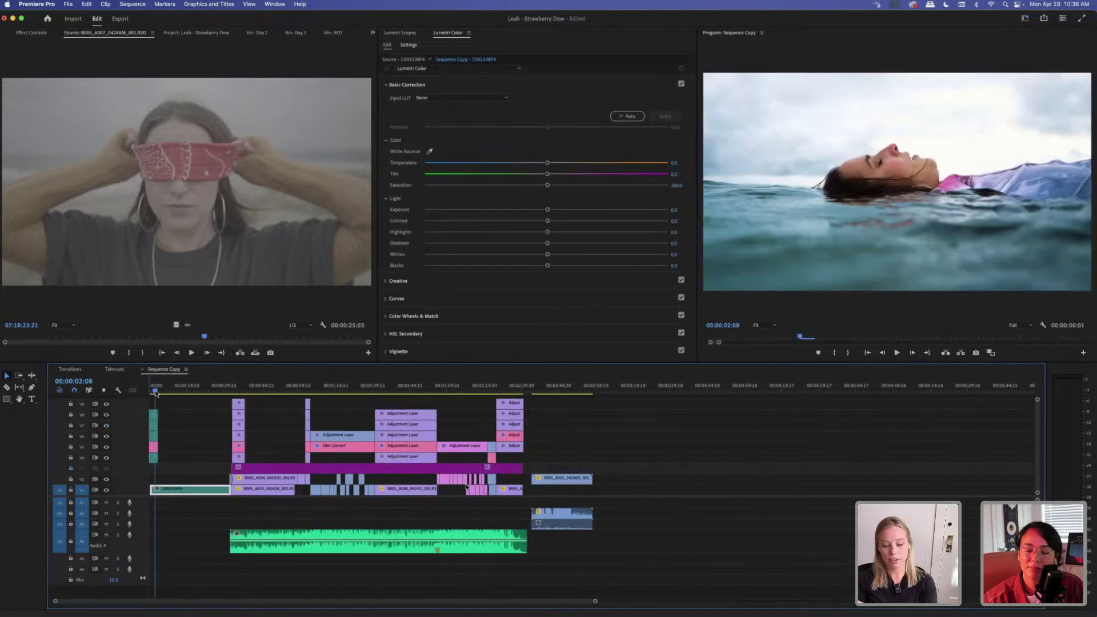
key("=")
left_click_drag(317, 409, 239, 424)
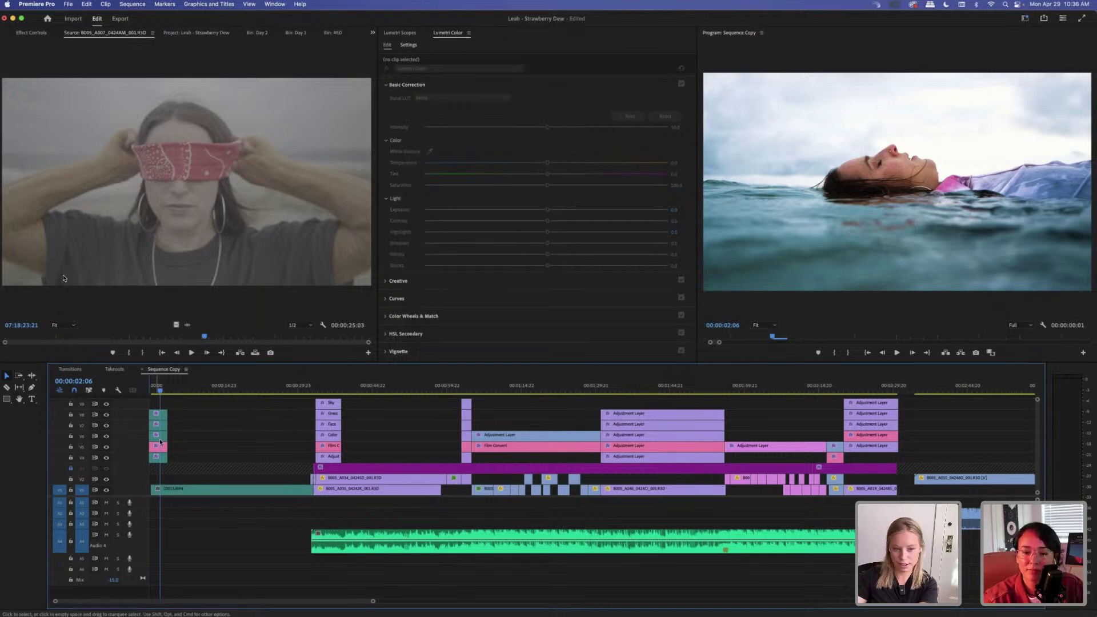
left_click(332, 436)
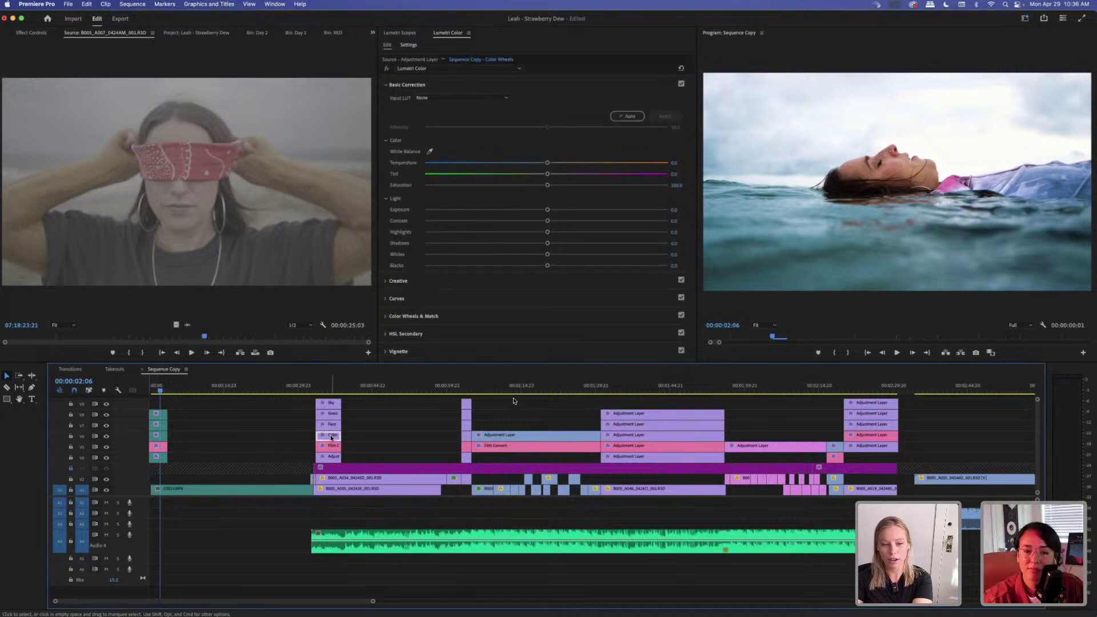
left_click_drag(315, 432, 171, 411)
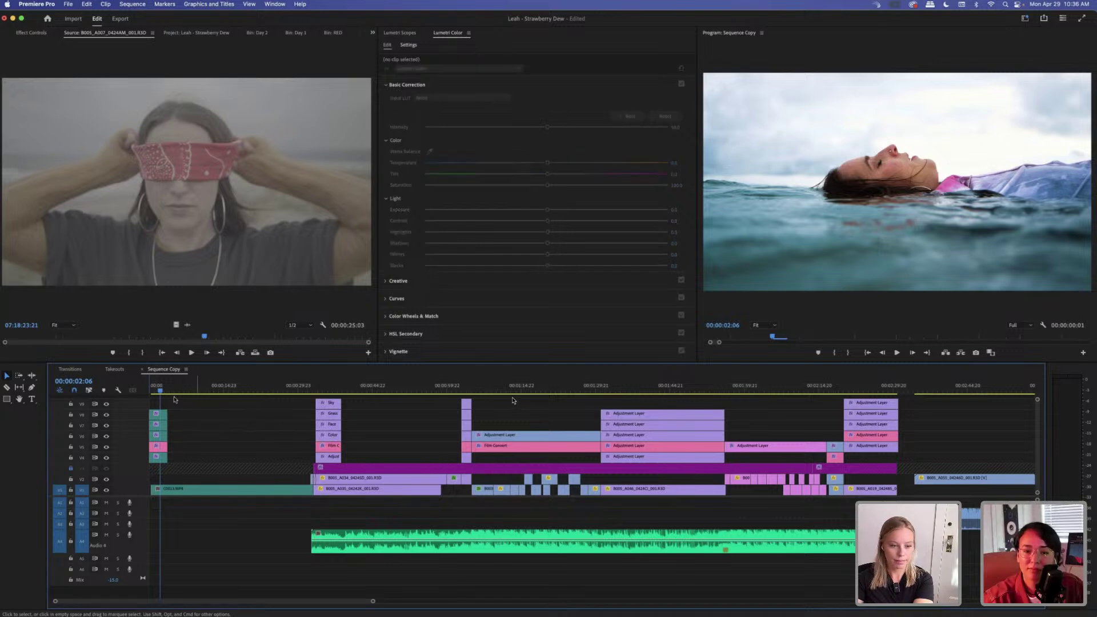
Play the opening ocean clip briefly and park the playhead at 00:00:03:15, just before its teal adjustment layers end.
key("space")
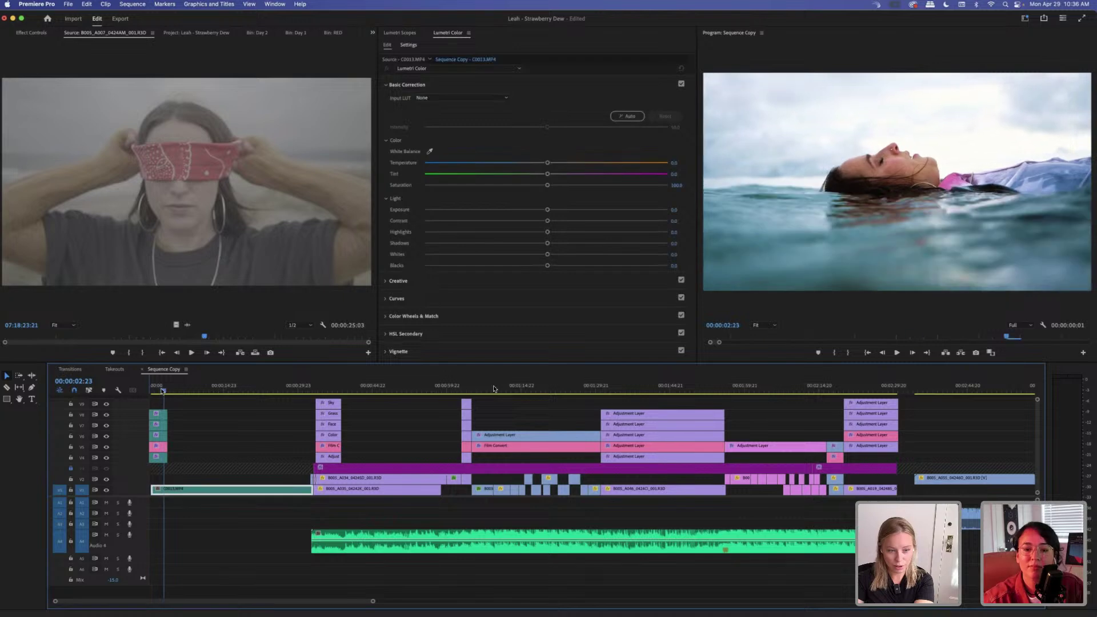
key("space")
left_click(222, 416)
key("=")
key("=")
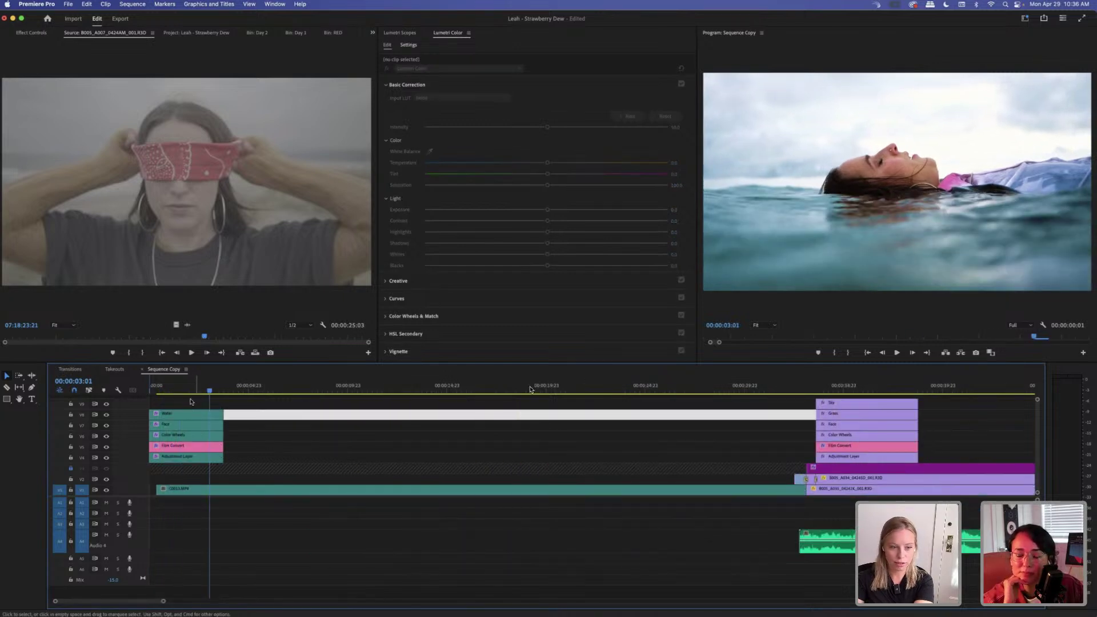
key("d")
left_click(308, 432)
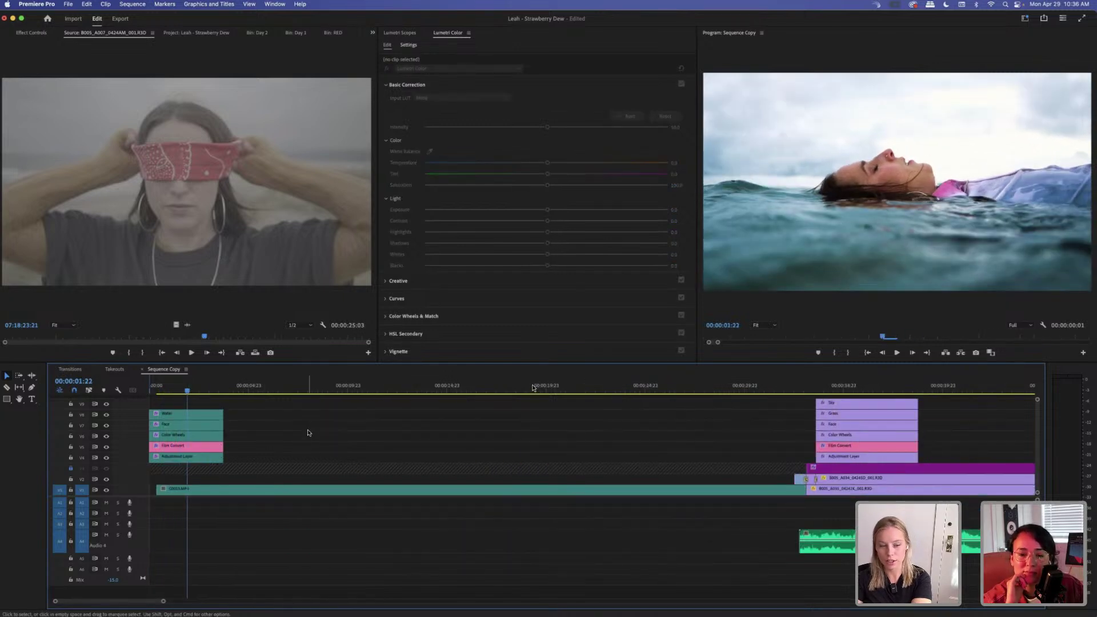
left_click(222, 390)
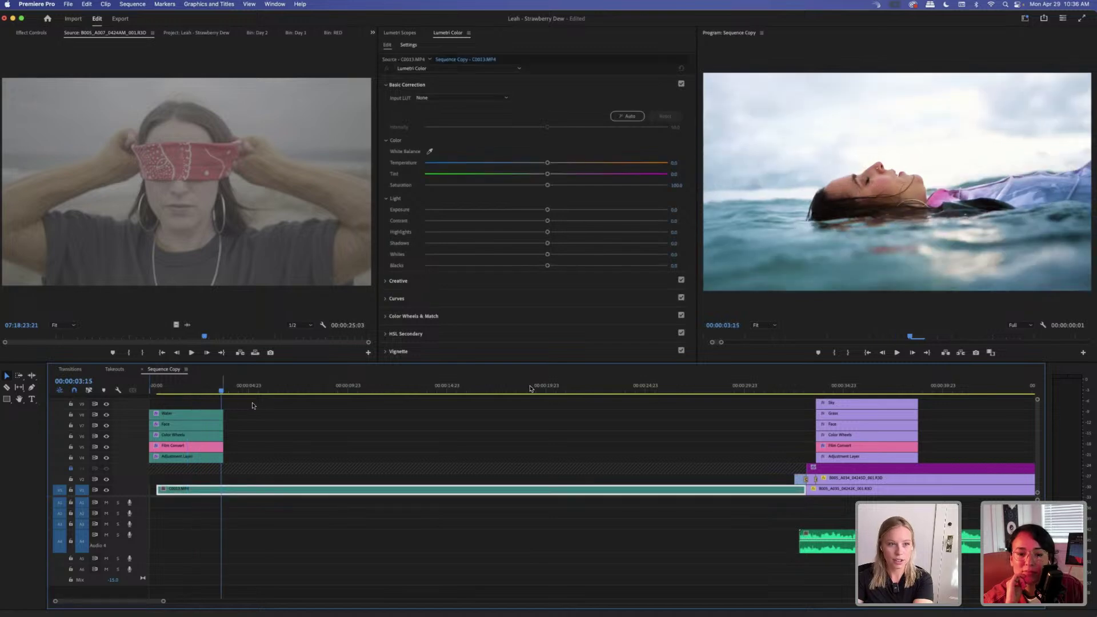
Show the project's top-level bin contents and clear every selection in the project and timeline.
left_click(182, 34)
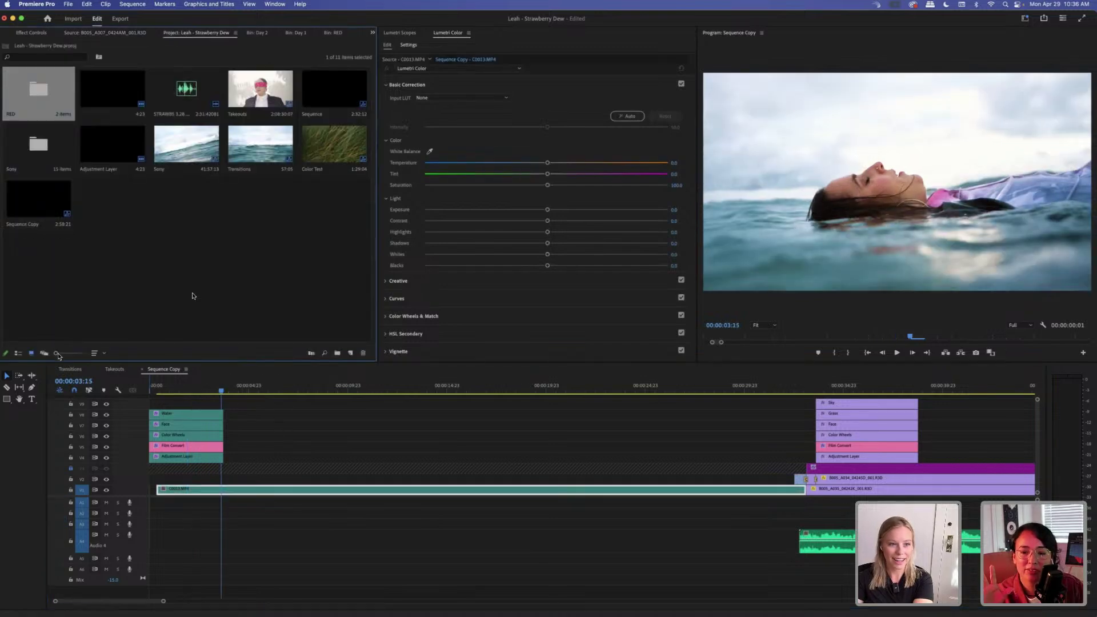
left_click(213, 266)
left_click(274, 438)
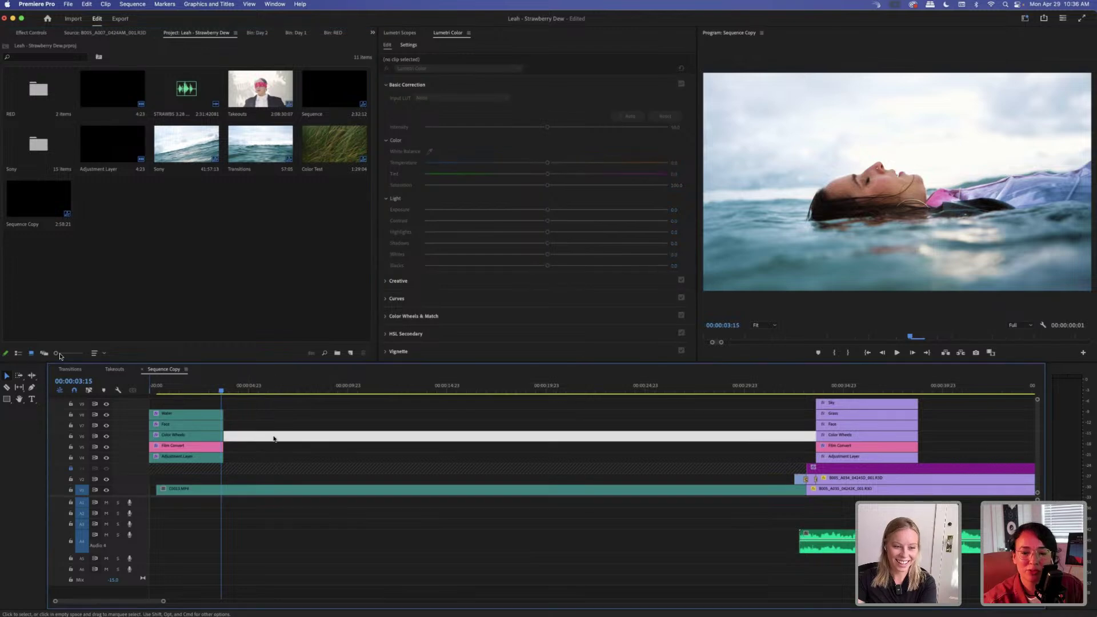
key("super+shift+a")
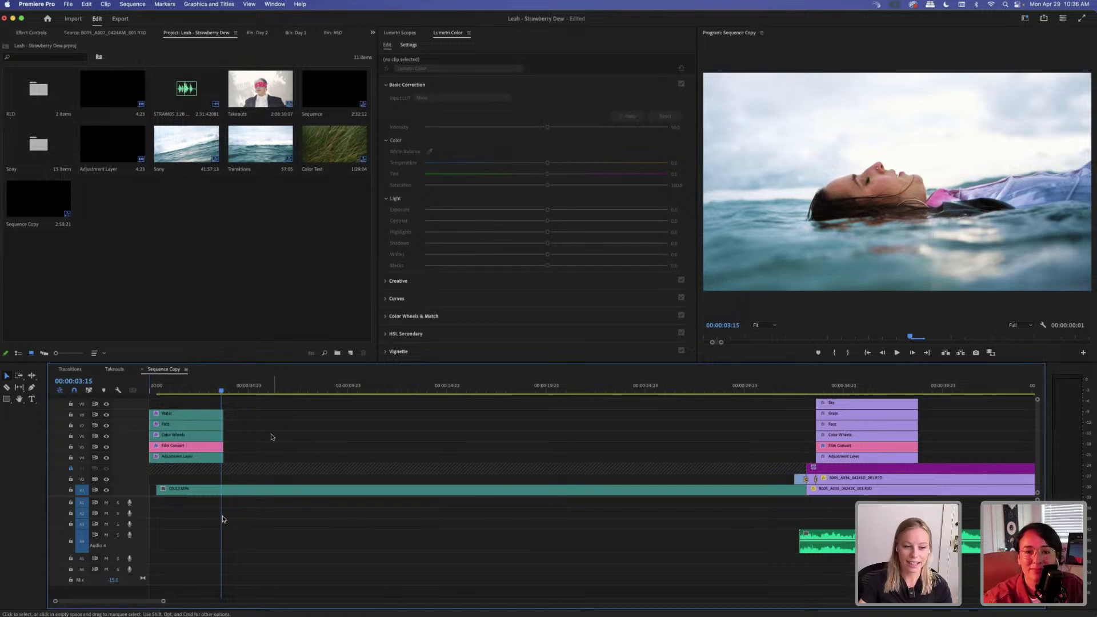
Inspect the Color Wheels and Face adjustment layers above the opening ocean clip one after the other, and clear the selection.
left_click(178, 439)
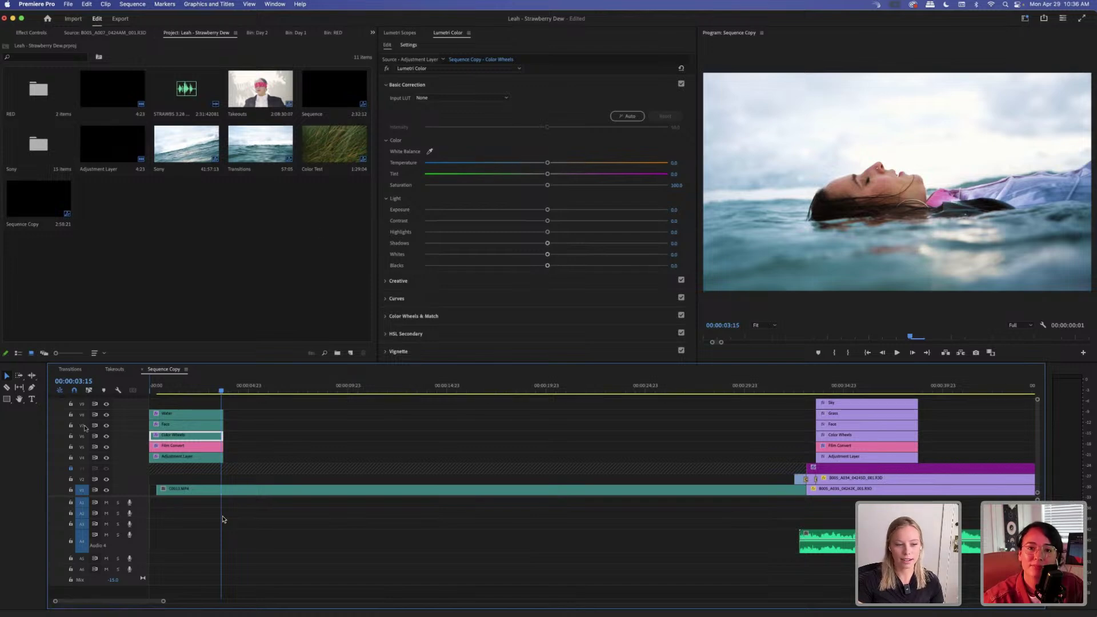
left_click(177, 427)
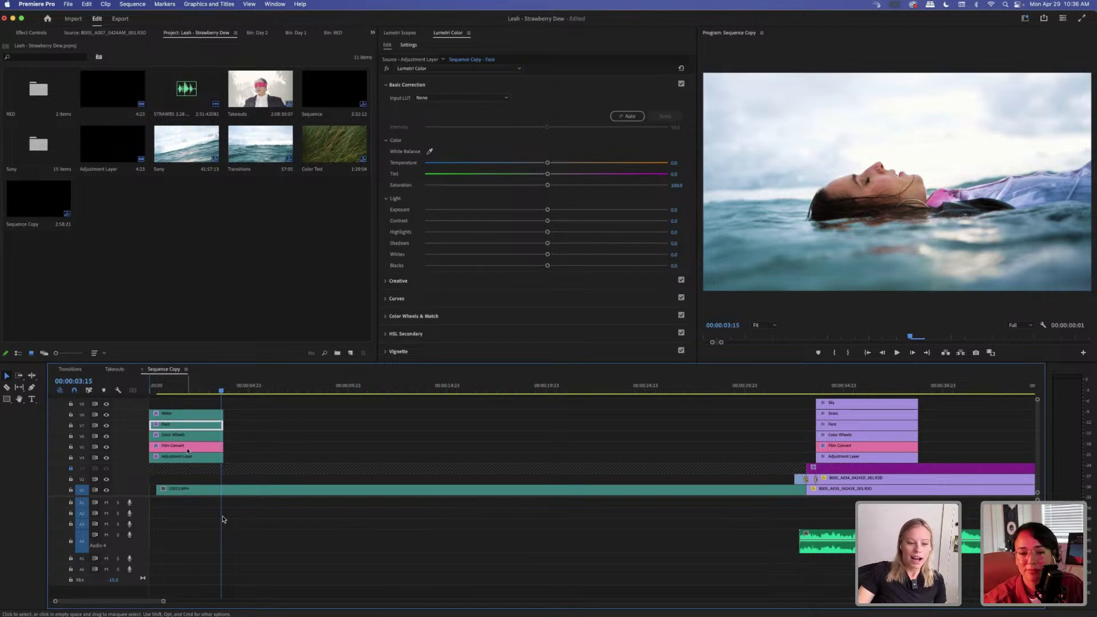
left_click(189, 450)
left_click(132, 204)
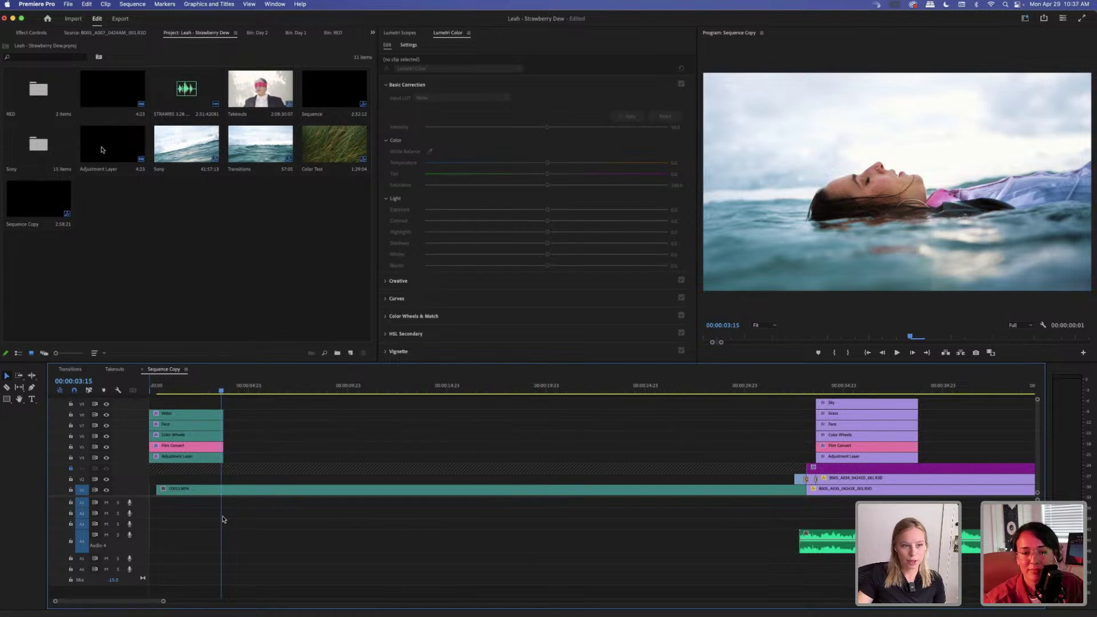
Add the project's Adjustment Layer on track V4 right after the teal stack and extend it to the start of the purple stack.
left_click_drag(102, 149, 232, 467)
left_click(239, 387)
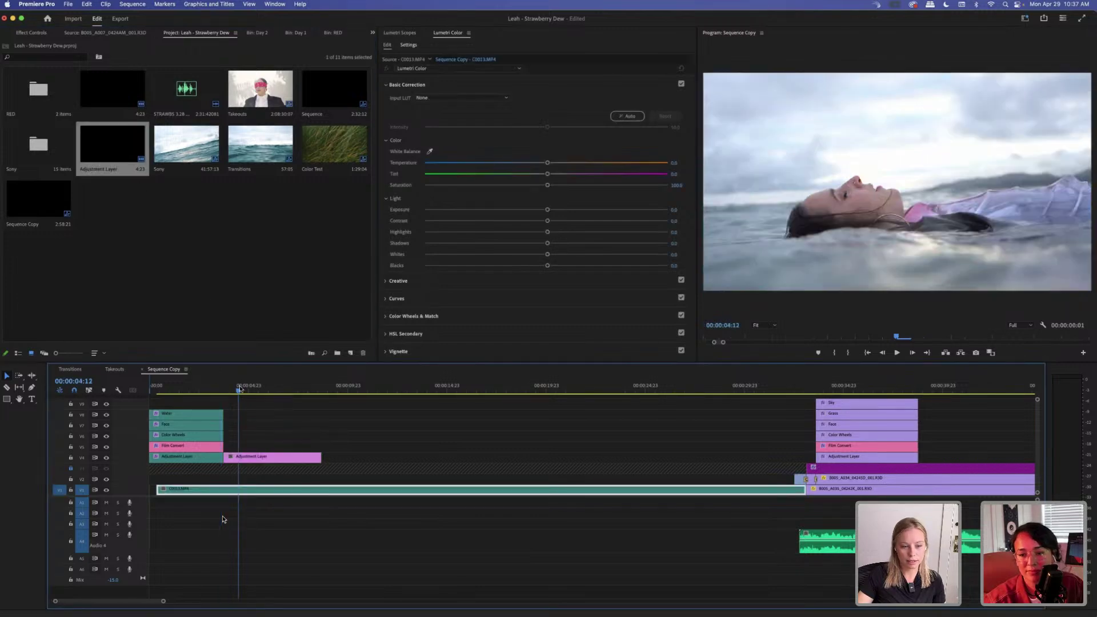
left_click(276, 460)
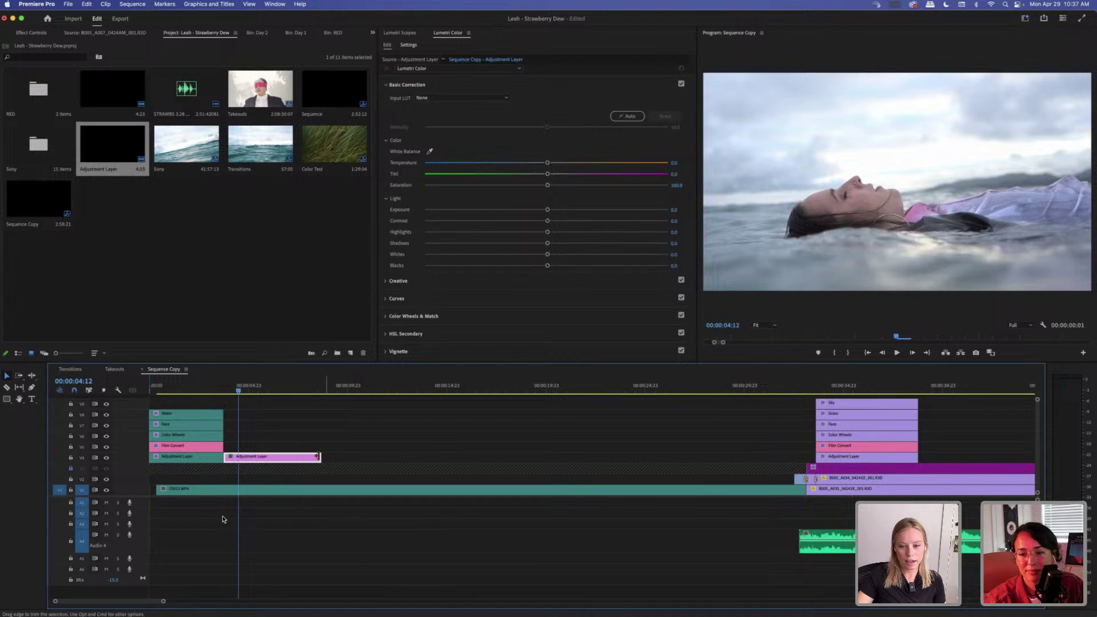
left_click_drag(321, 457, 815, 457)
key("space")
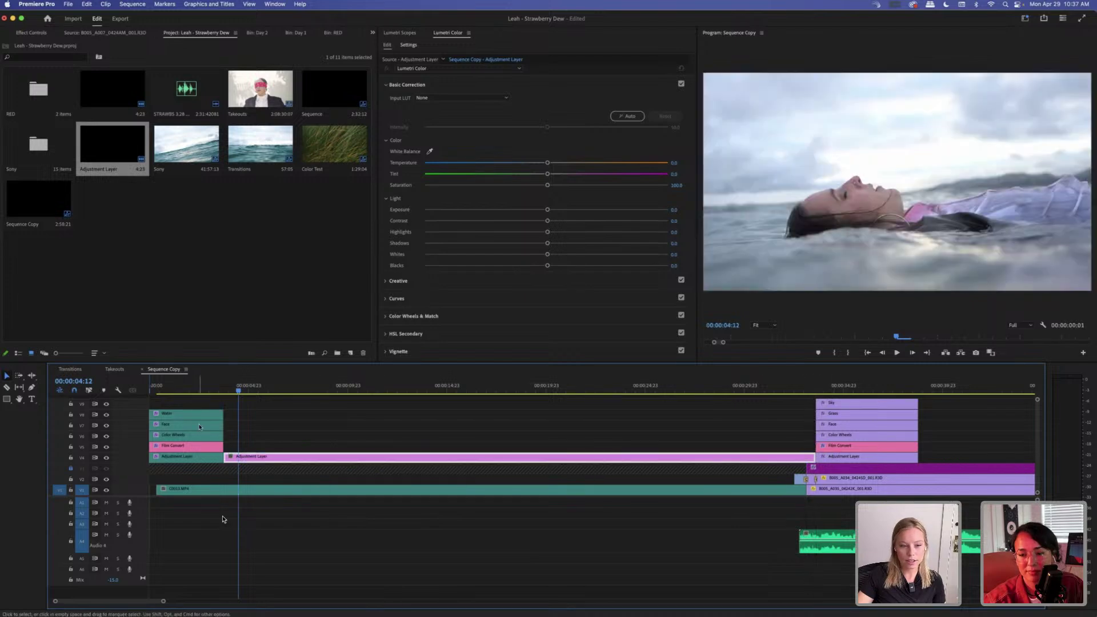
left_click(223, 518)
Unlock video track V3 and inspect the Input LUT on its dark purple adjustment layer at 00:00:42:03.
scroll(224, 518, "right", 5)
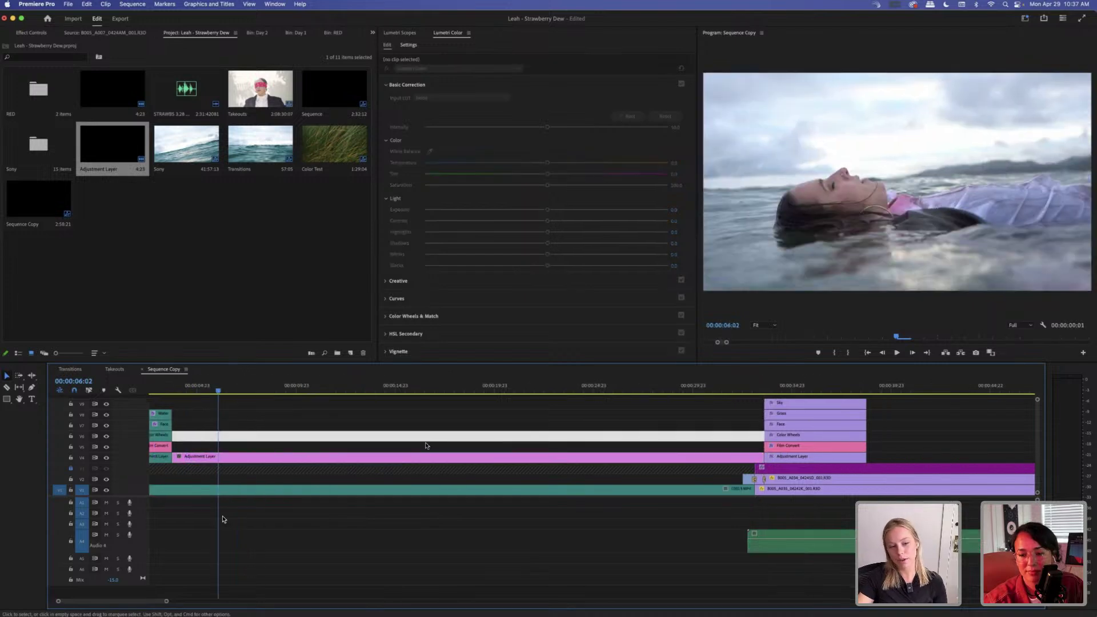
left_click(71, 470)
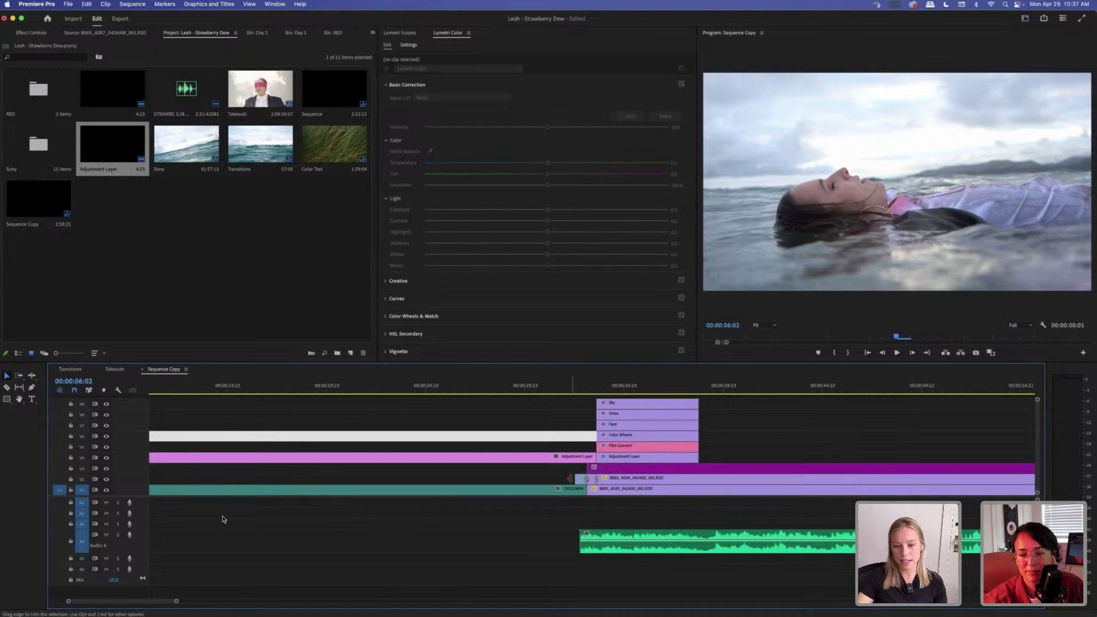
left_click(767, 390)
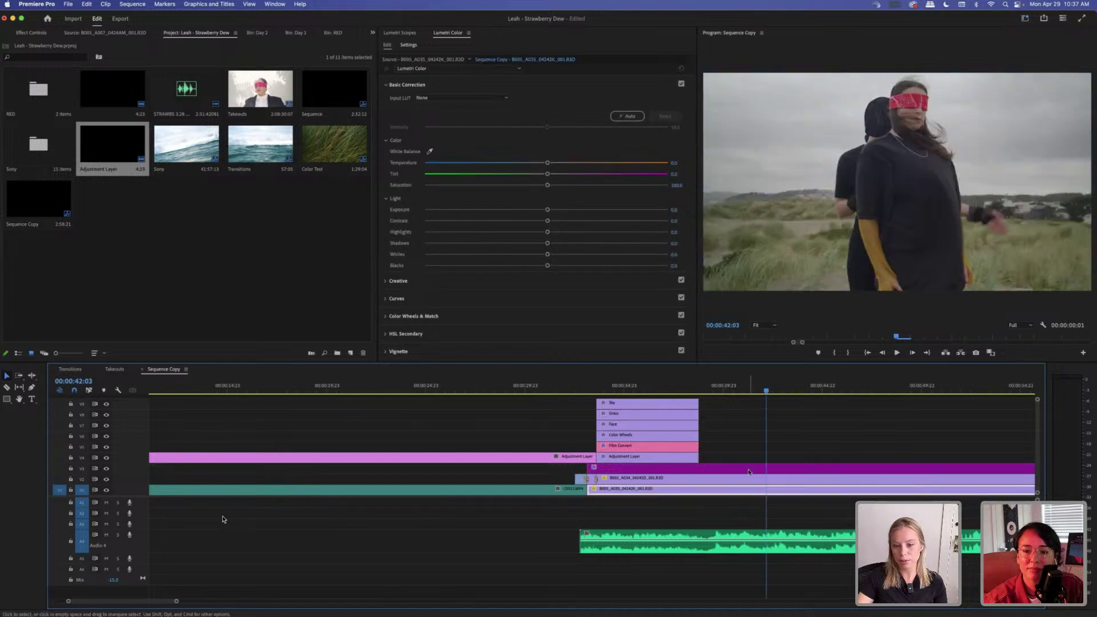
left_click(749, 469)
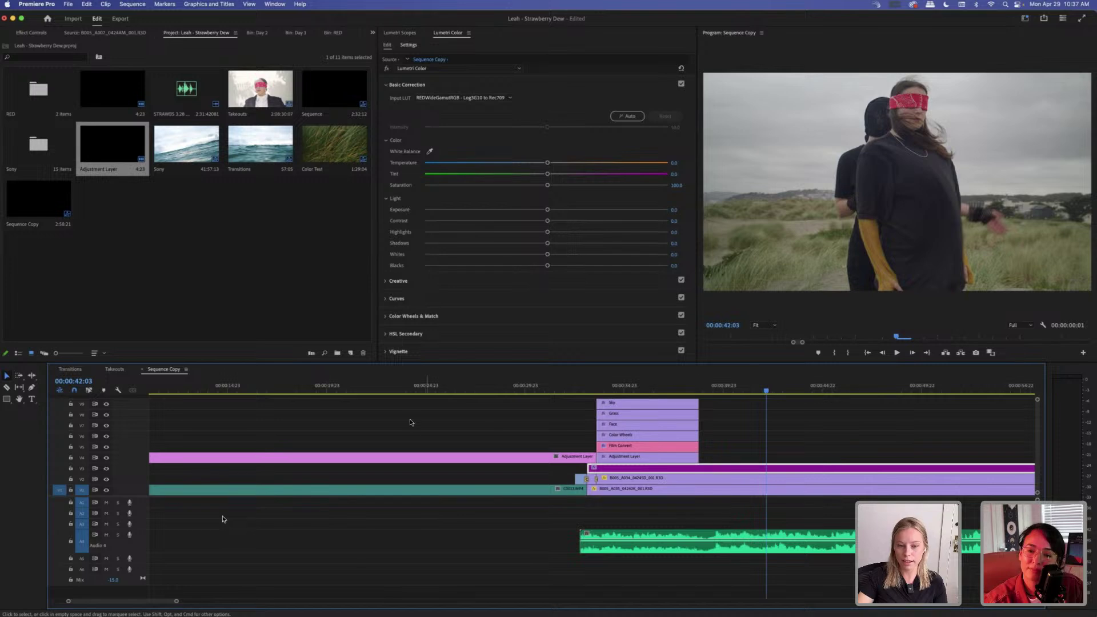
Return the playhead to the ocean clip at 00:00:14:15, clear the selection and lock track V3 again.
left_click(220, 391)
scroll(283, 412, "up", 5)
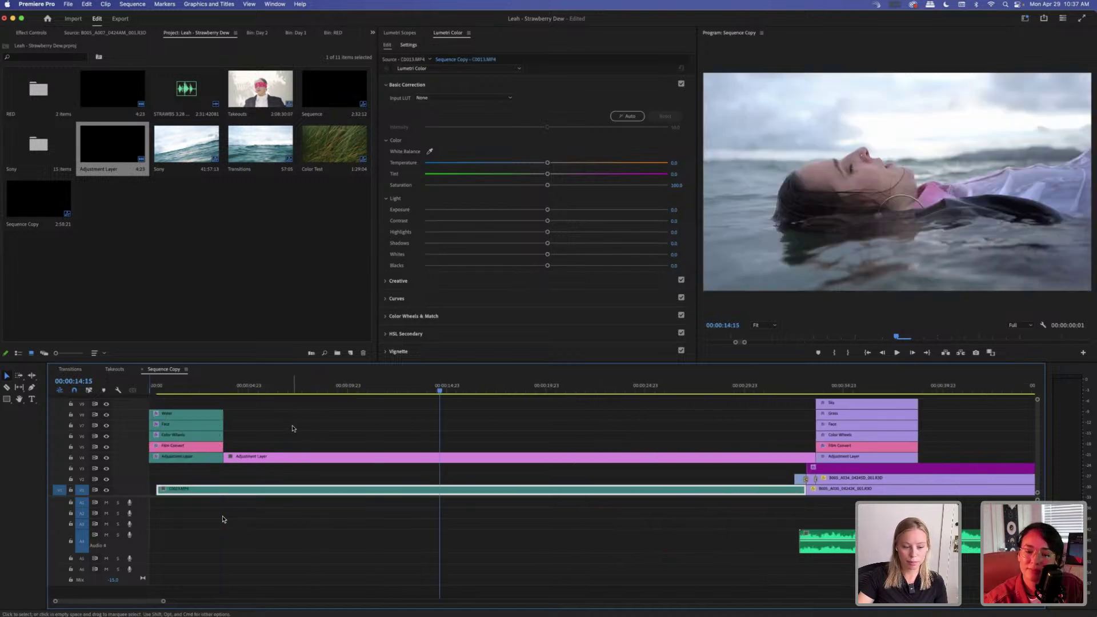
left_click(302, 424)
key("Escape")
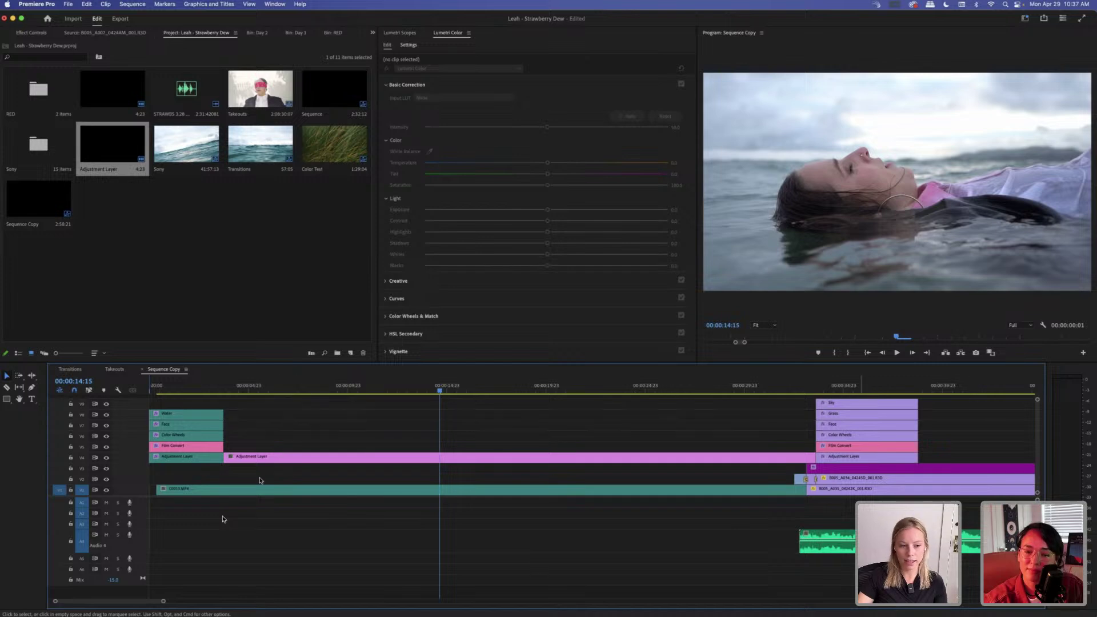
left_click(71, 469)
Inspect the new pink adjustment layer's Lumetri settings and preview the grass field footage at 00:00:40:12.
left_click(451, 447)
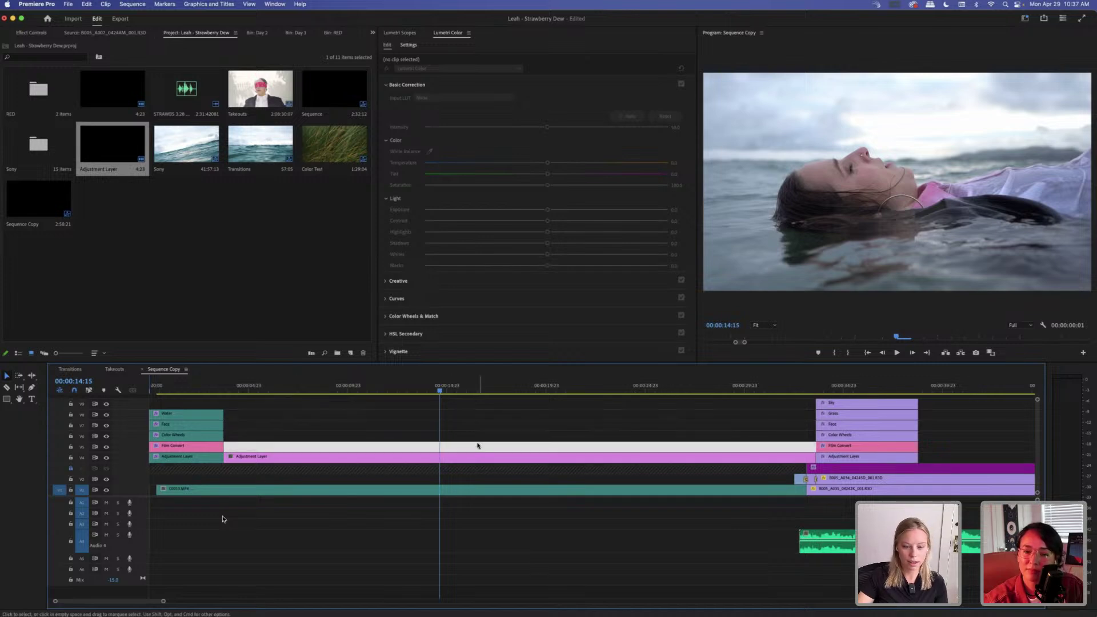
left_click(462, 455)
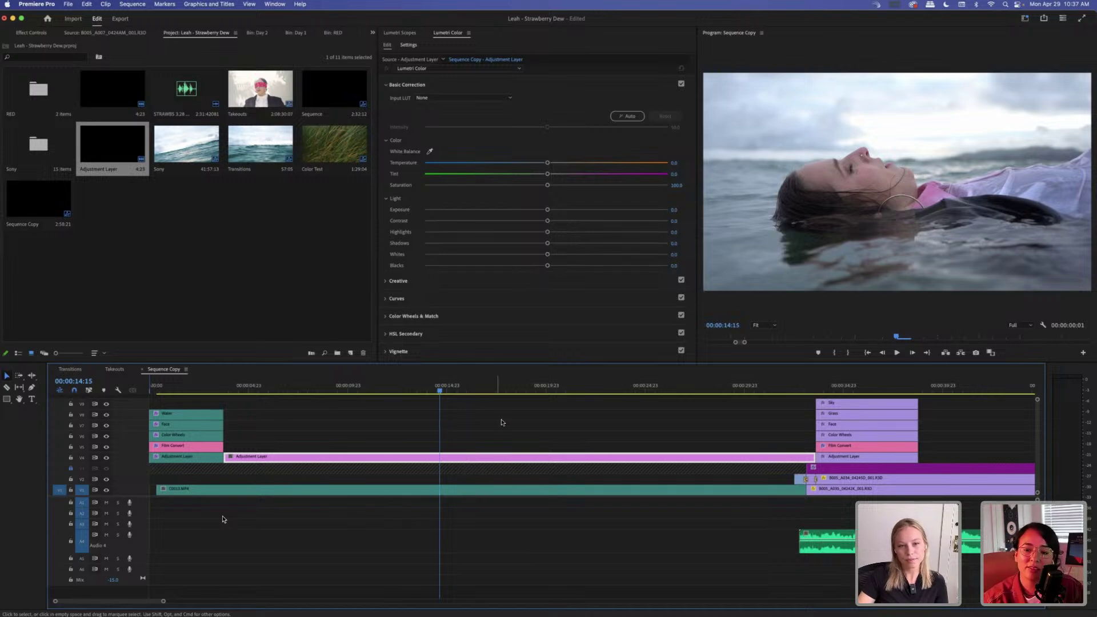
left_click(555, 424)
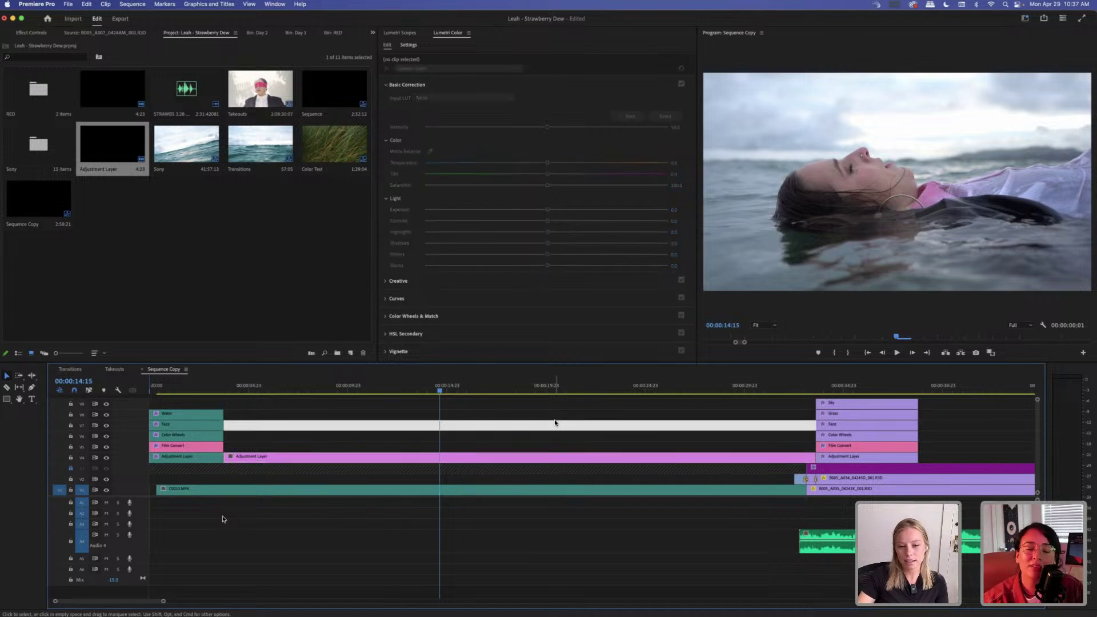
left_click(558, 423)
scroll(629, 417, "right", 5)
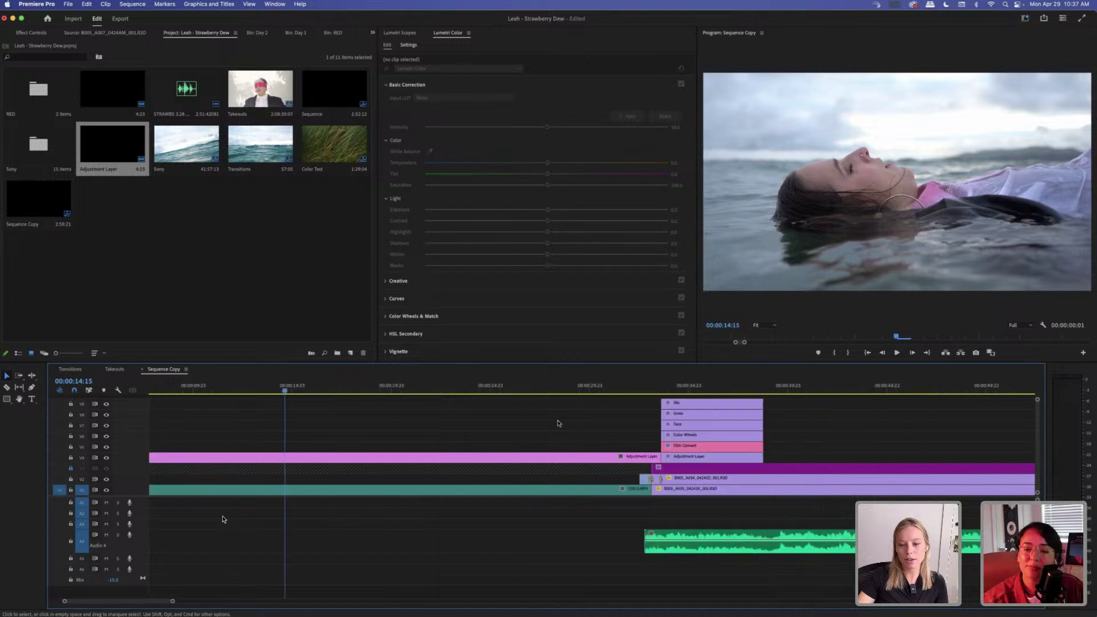
left_click(799, 388)
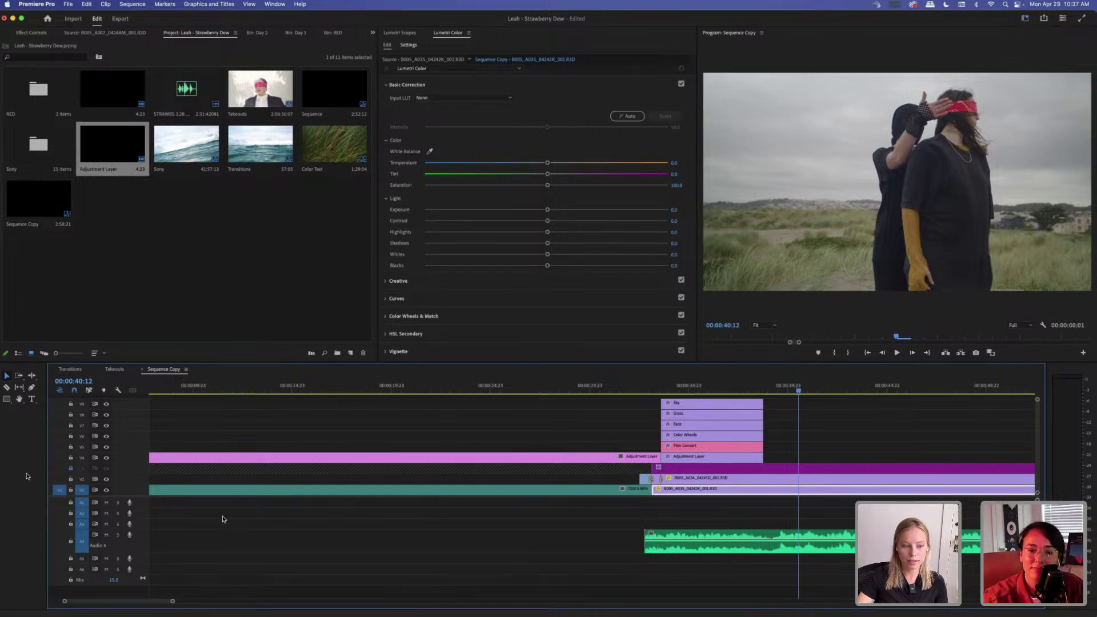
Unlock track V3, return the playhead to 00:00:14:13 and select the new pink adjustment layer over the ocean clip.
left_click(71, 471)
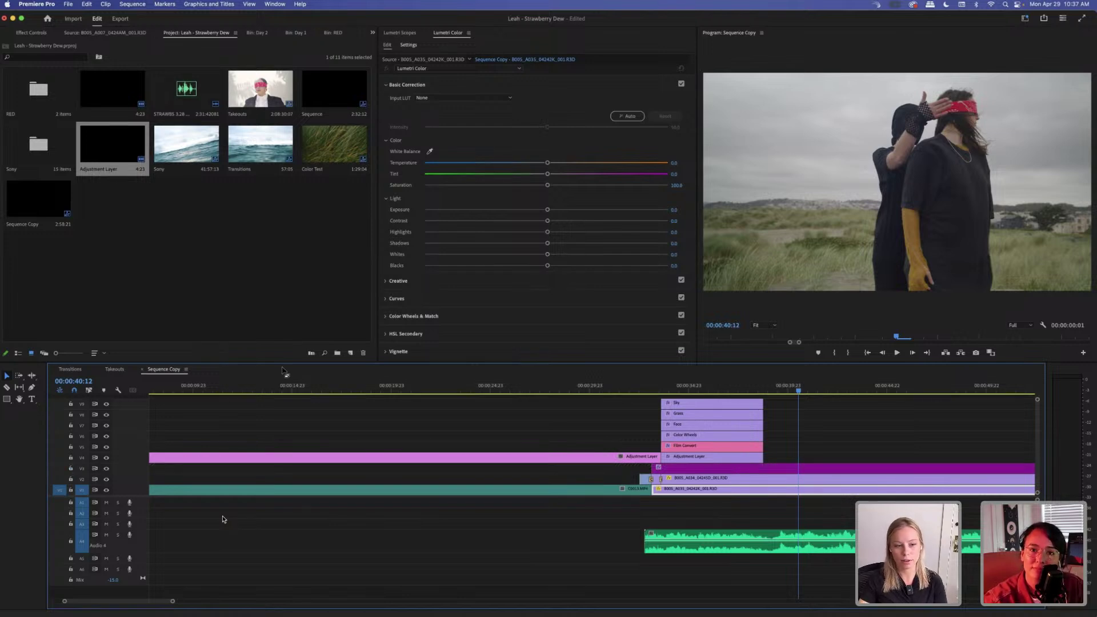
left_click(283, 390)
left_click(318, 459)
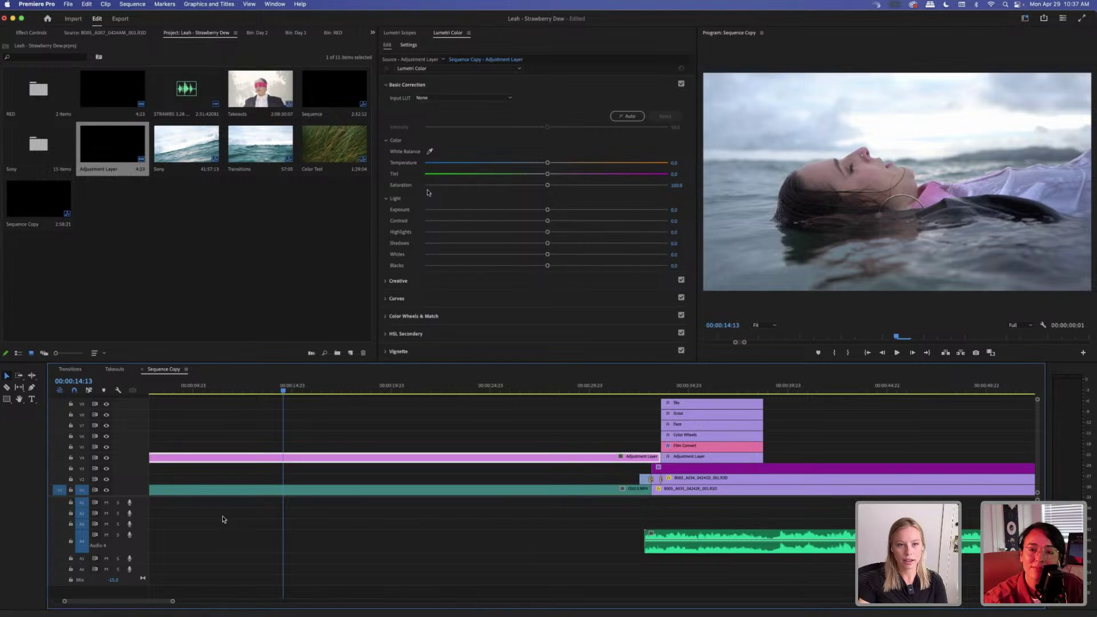
left_click(463, 98)
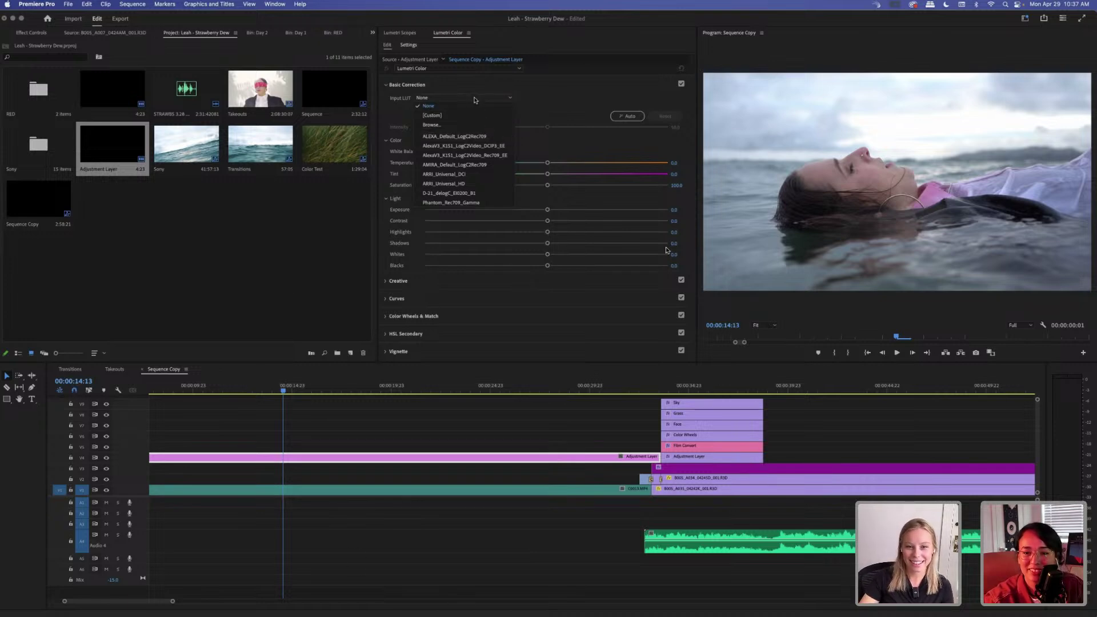
left_click(474, 100)
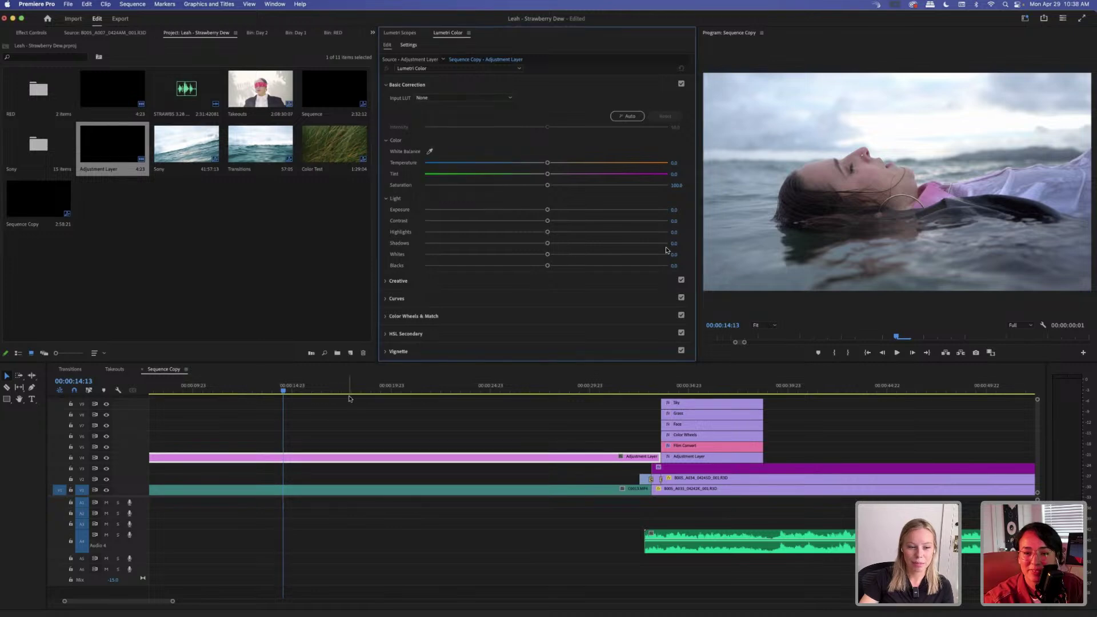
scroll(386, 413, "left", 4)
scroll(473, 470, "left", 2)
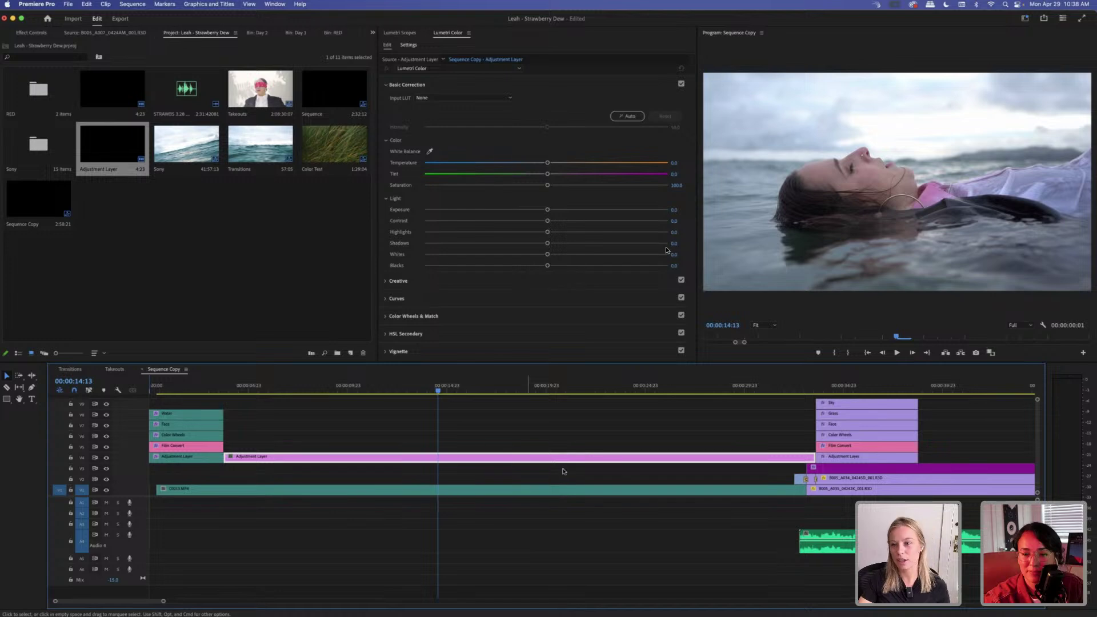
key("F1")
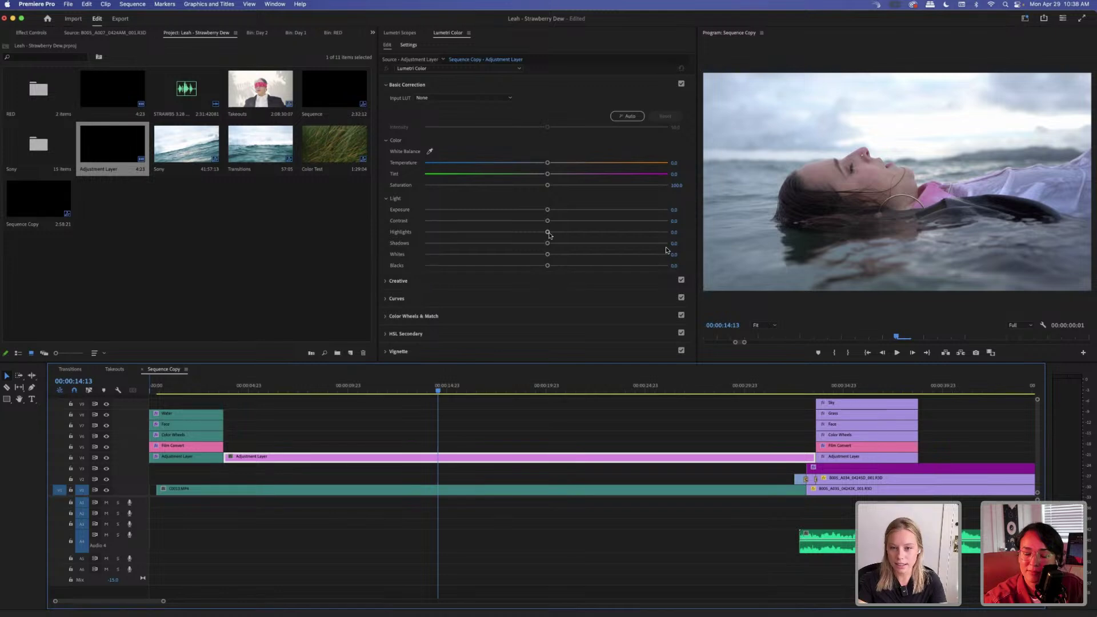
Set the adjustment layer's Highlights to about 40 and Shadows to about -82, and set Blacks to 0.
left_click_drag(549, 234, 596, 235)
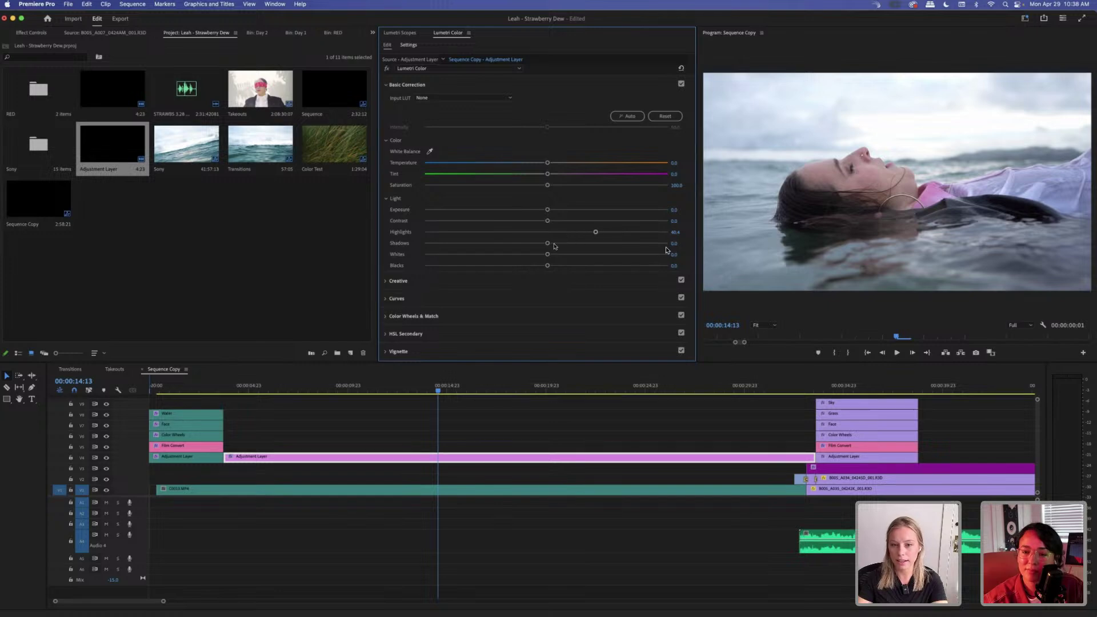
left_click_drag(548, 245, 445, 247)
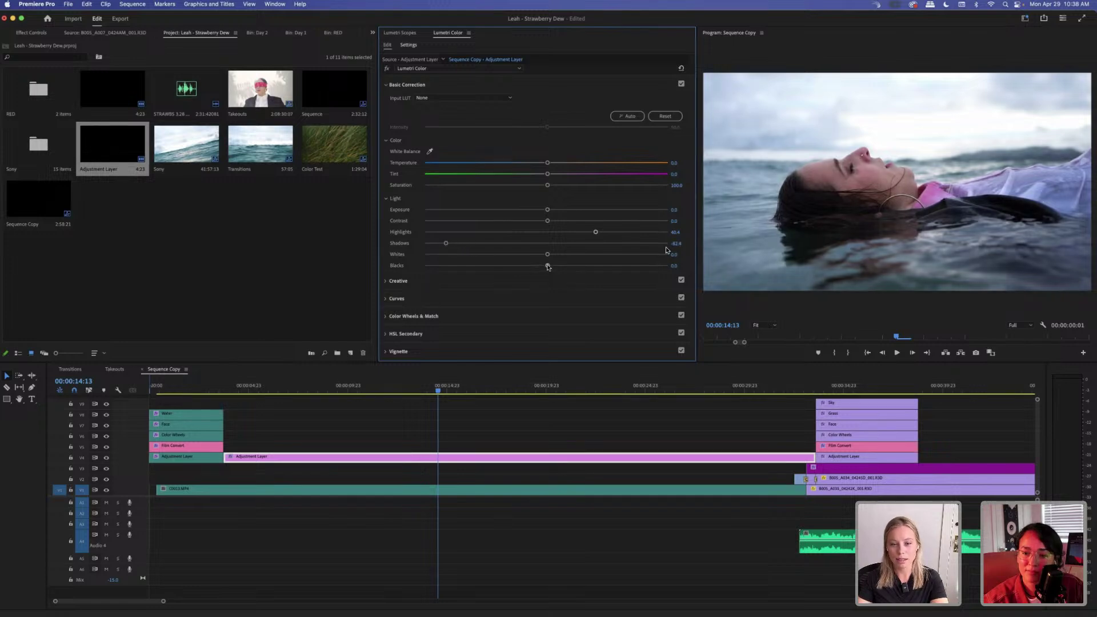
mouse_move(548, 267)
left_mouse_down()
mouse_move(391, 263)
mouse_move(547, 274)
left_mouse_up()
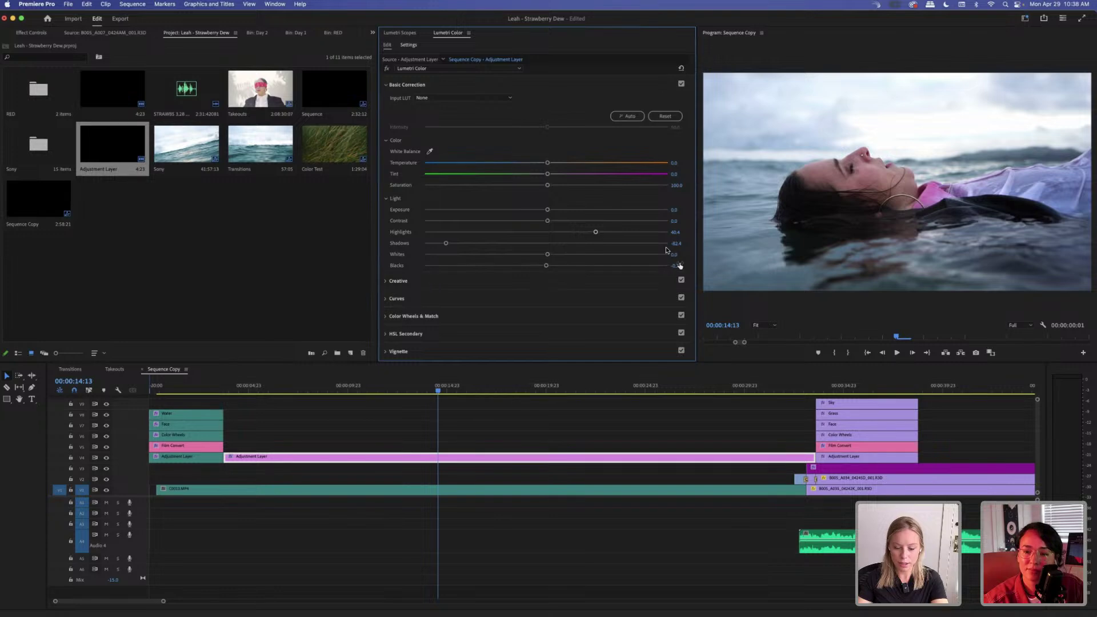
left_click(677, 266)
type("0")
key("Return")
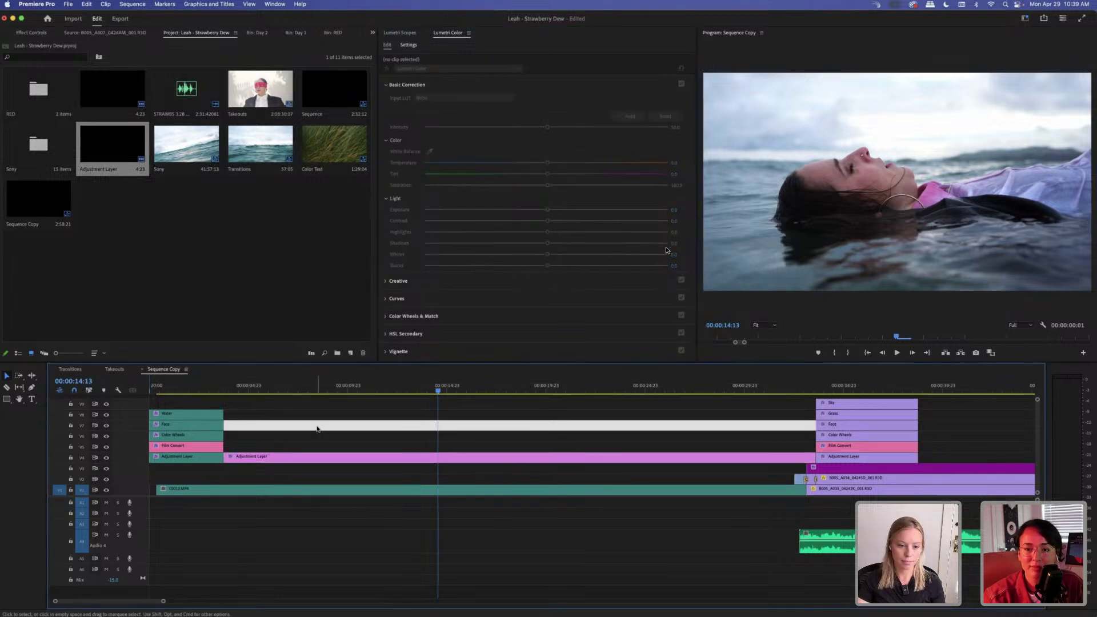
right_click(281, 458)
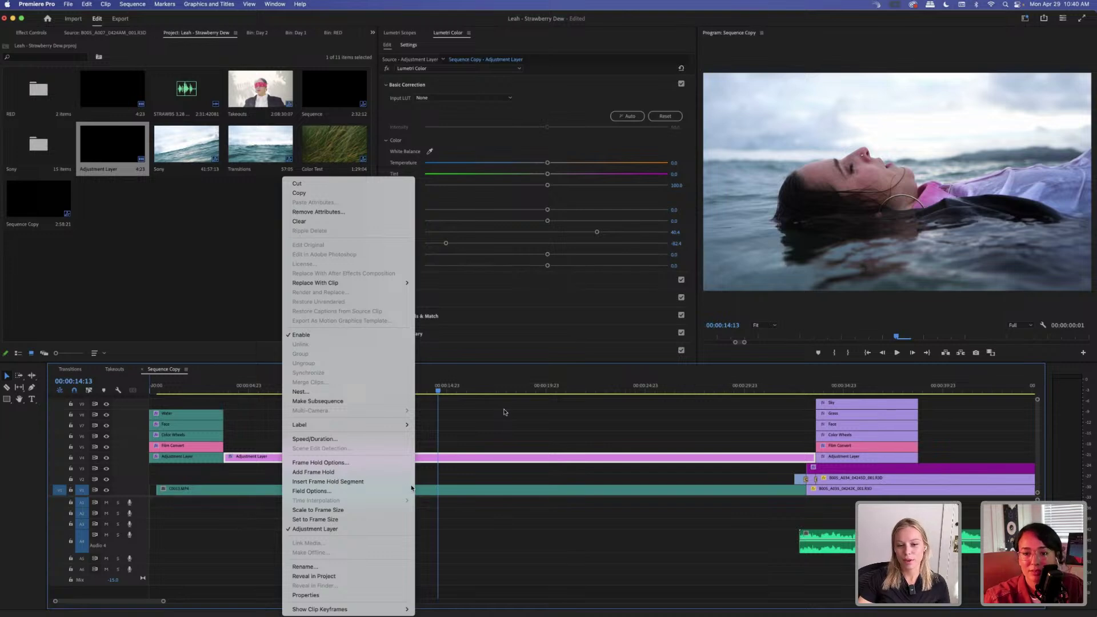
left_click(502, 422)
left_click(307, 475)
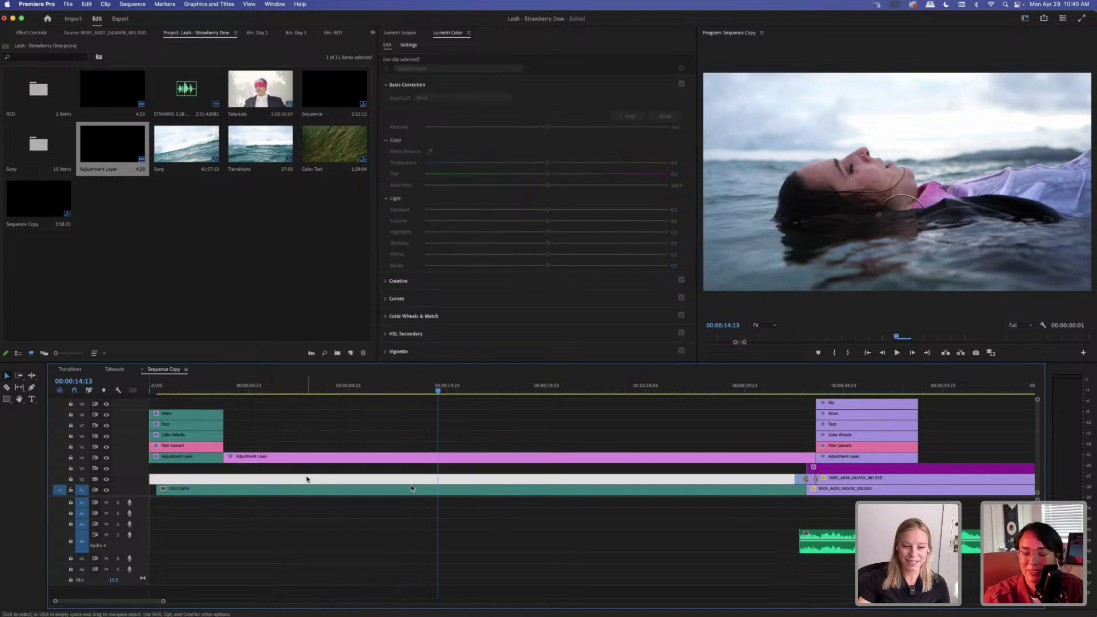
Toggle the visibility of track V4 to compare the ocean shot with and without the basic correction, and clear the selection.
left_click(297, 457)
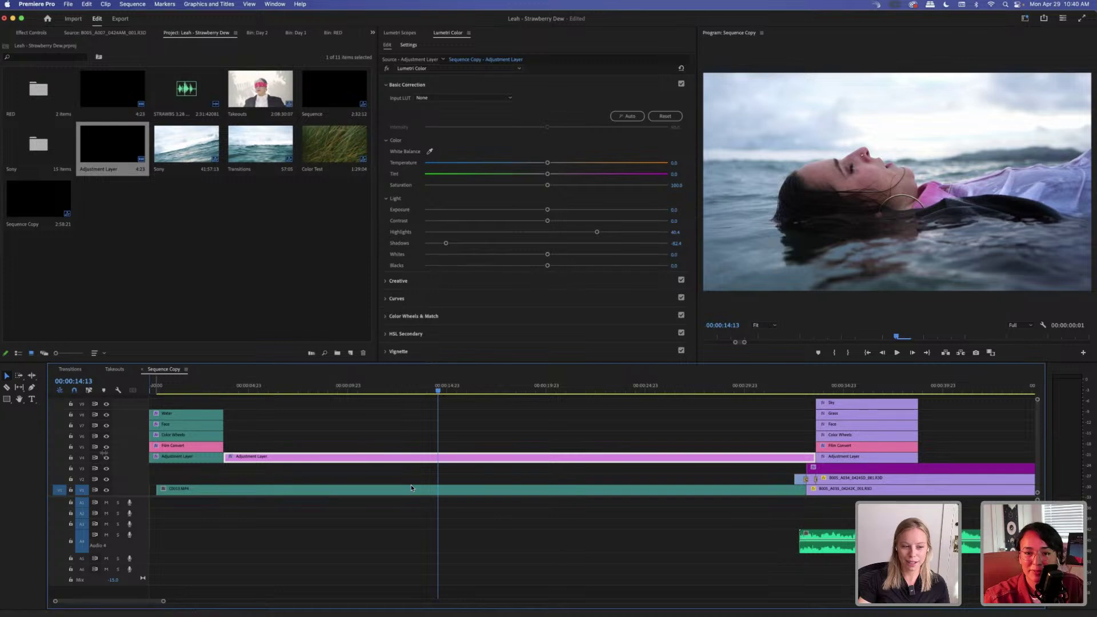
left_click(107, 460)
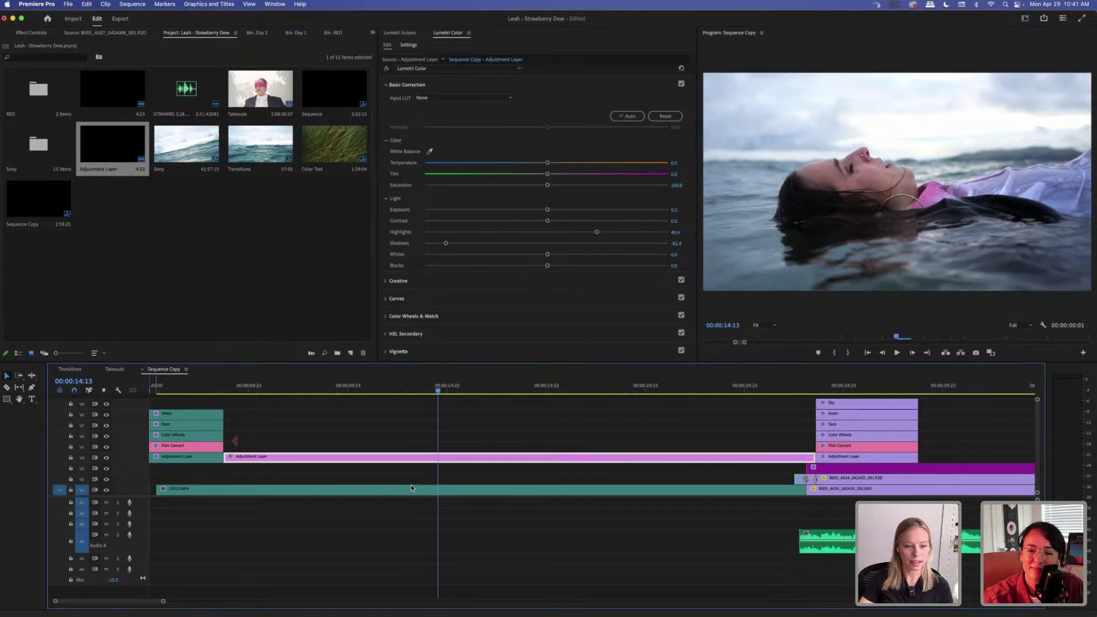
left_click(305, 429)
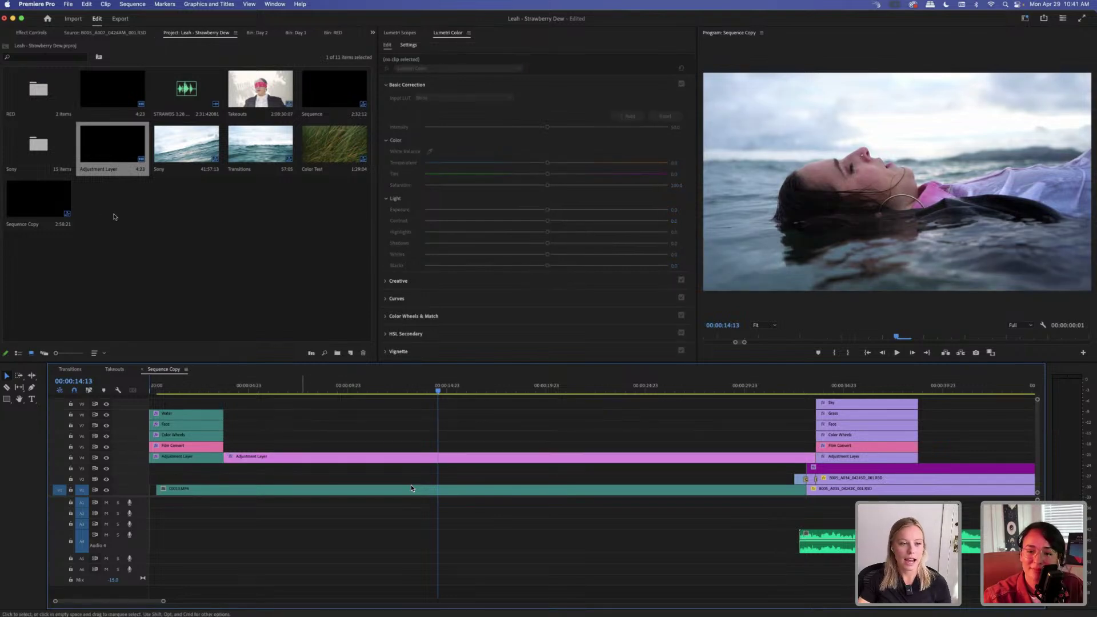
left_click(105, 209)
Rename the pink adjustment layer on track V4 as Basic.
right_click(344, 454)
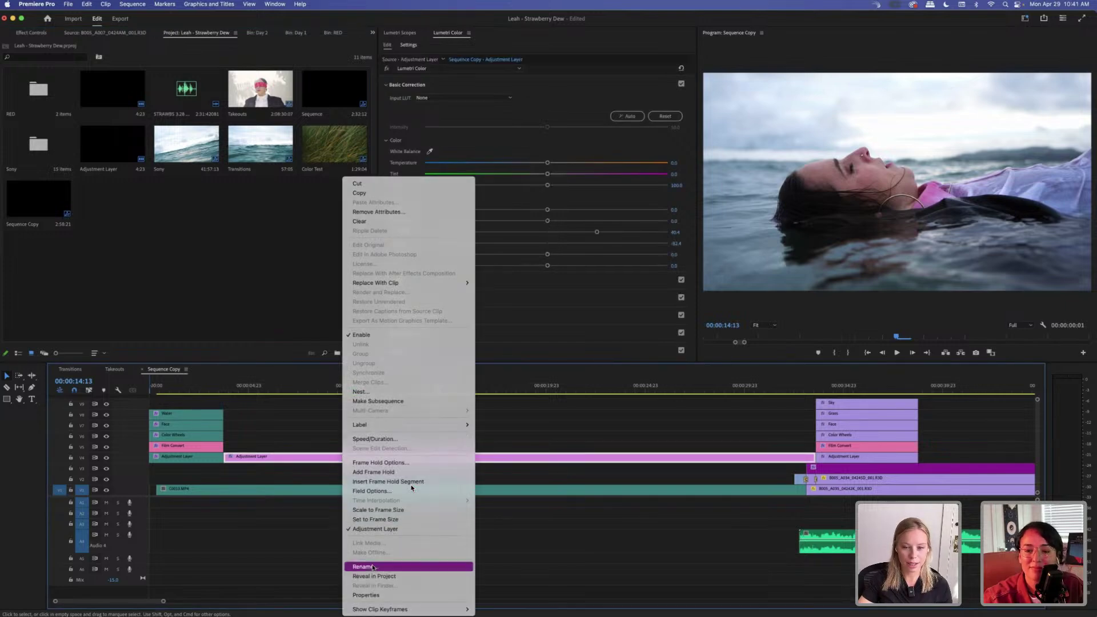
left_click(373, 567)
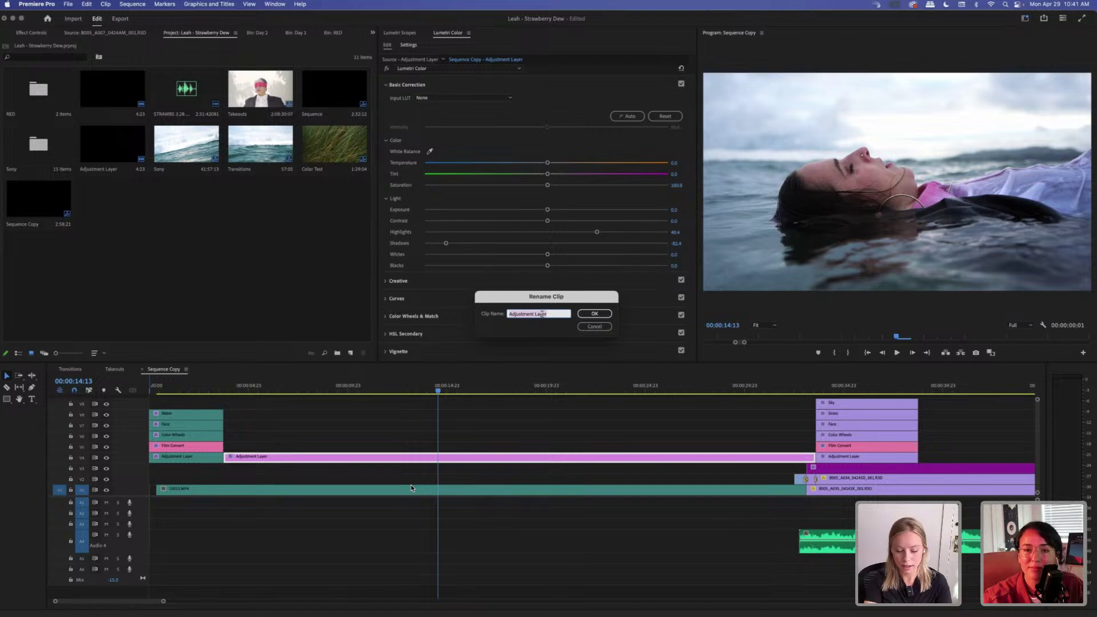
type("Basic")
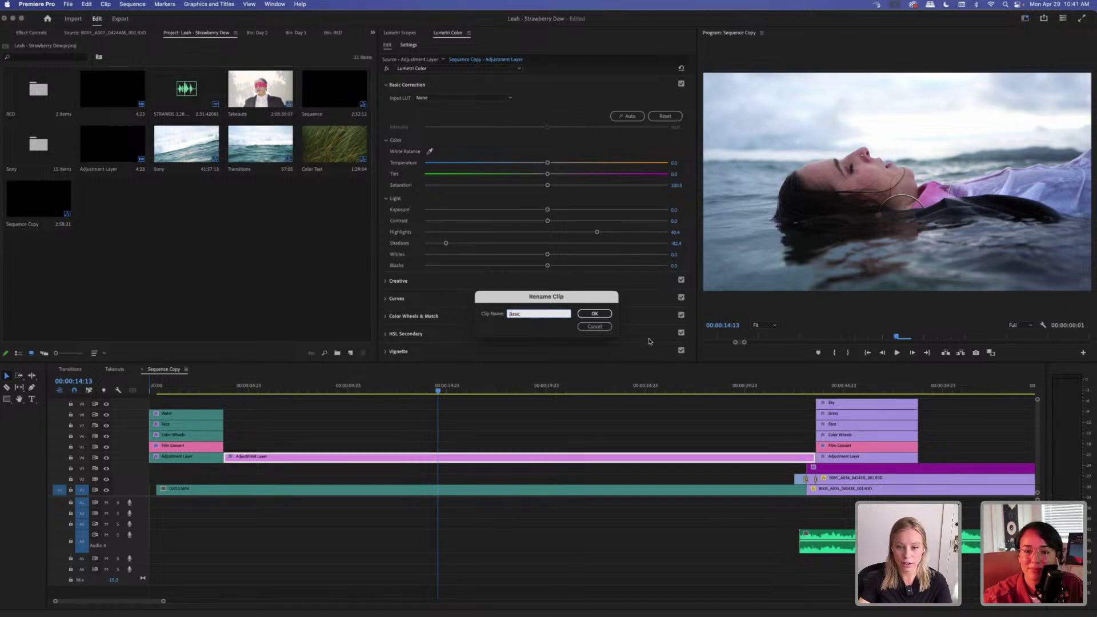
left_click(594, 313)
left_click(307, 438)
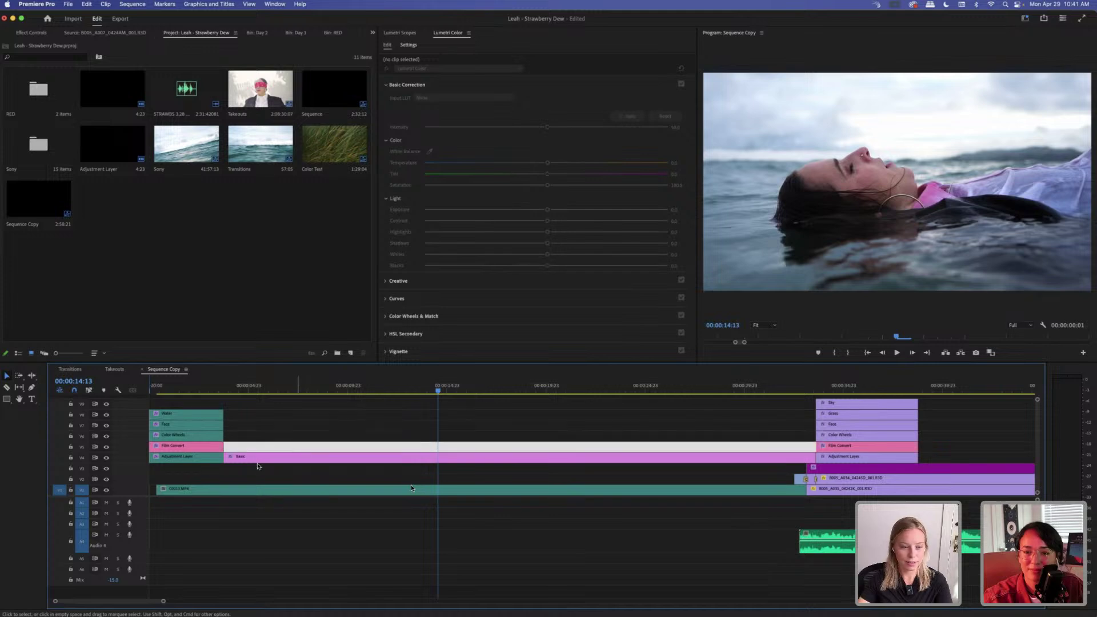
Place another adjustment layer on track V5 directly above Basic, extend it to Basic's end and select it.
left_click(263, 457)
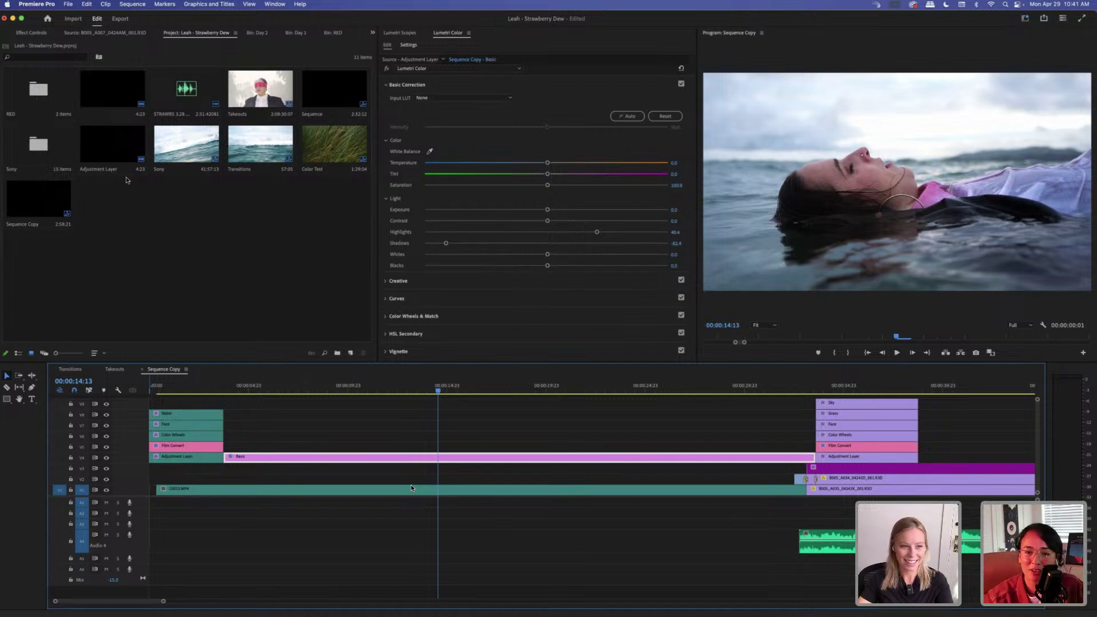
left_click_drag(117, 150, 229, 447)
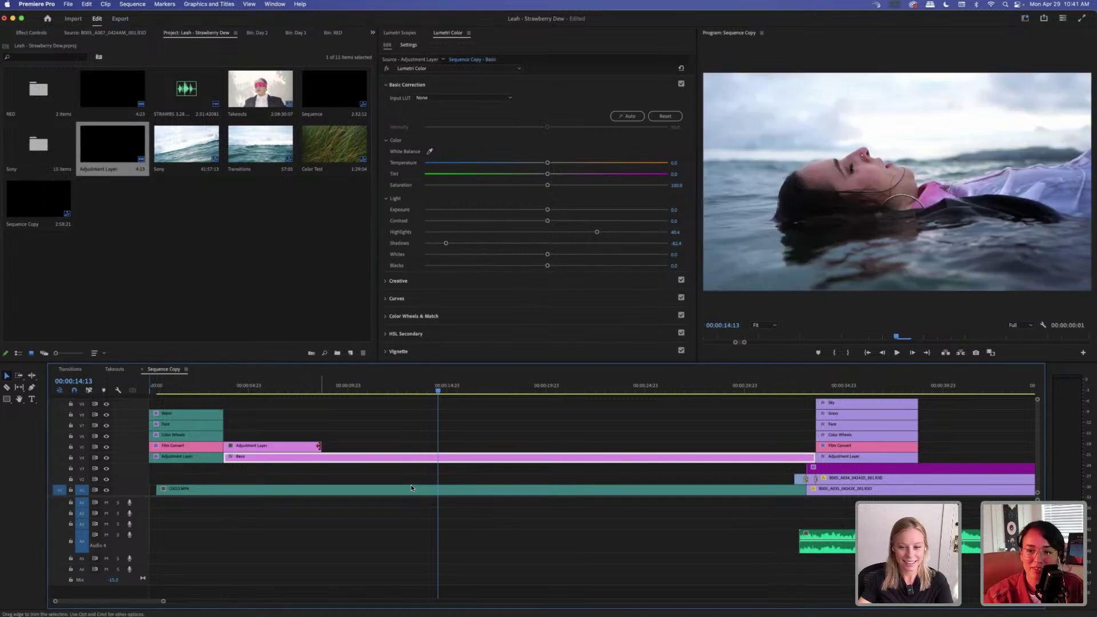
left_click_drag(320, 446, 814, 446)
left_click(691, 448)
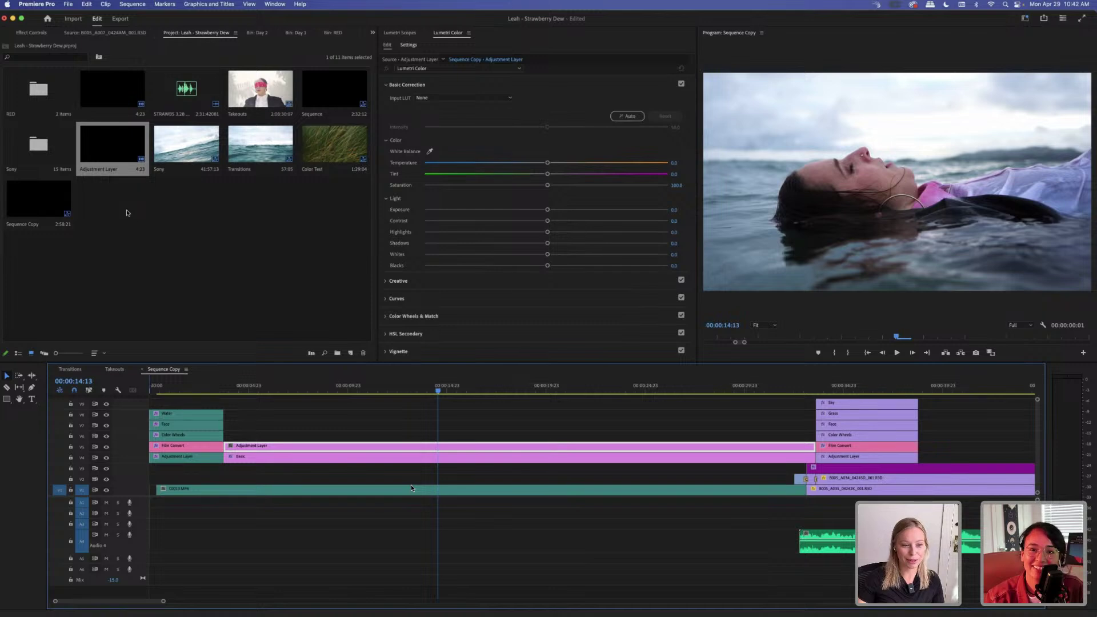
Find FilmConvert Nitrate in the effects with "film conv" and apply it to the new adjustment layer on V5.
left_click(394, 391)
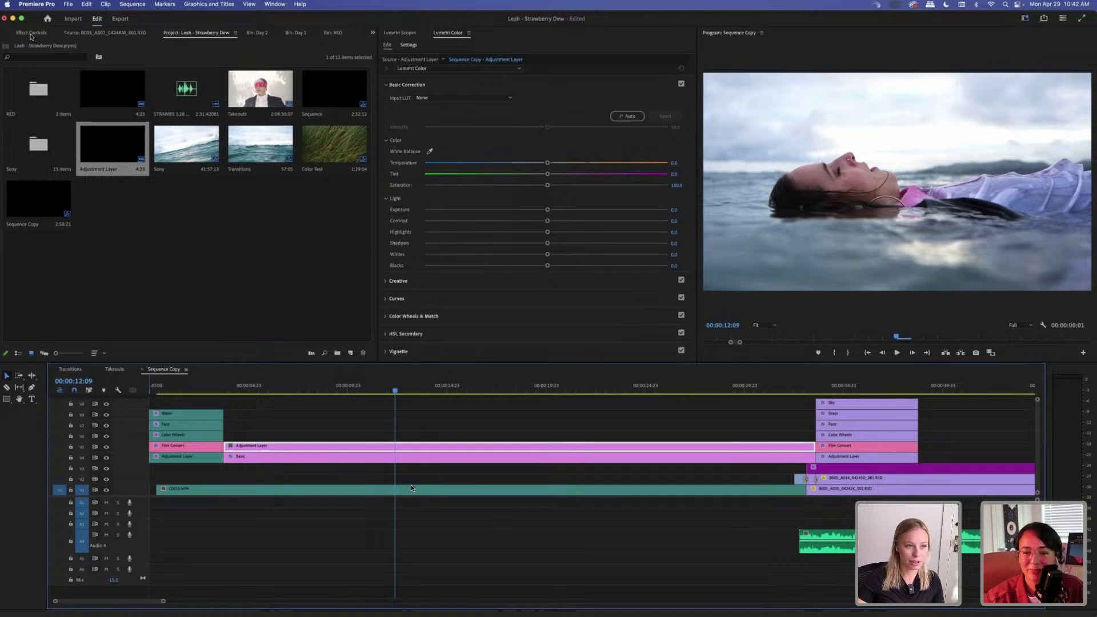
key("shift+7")
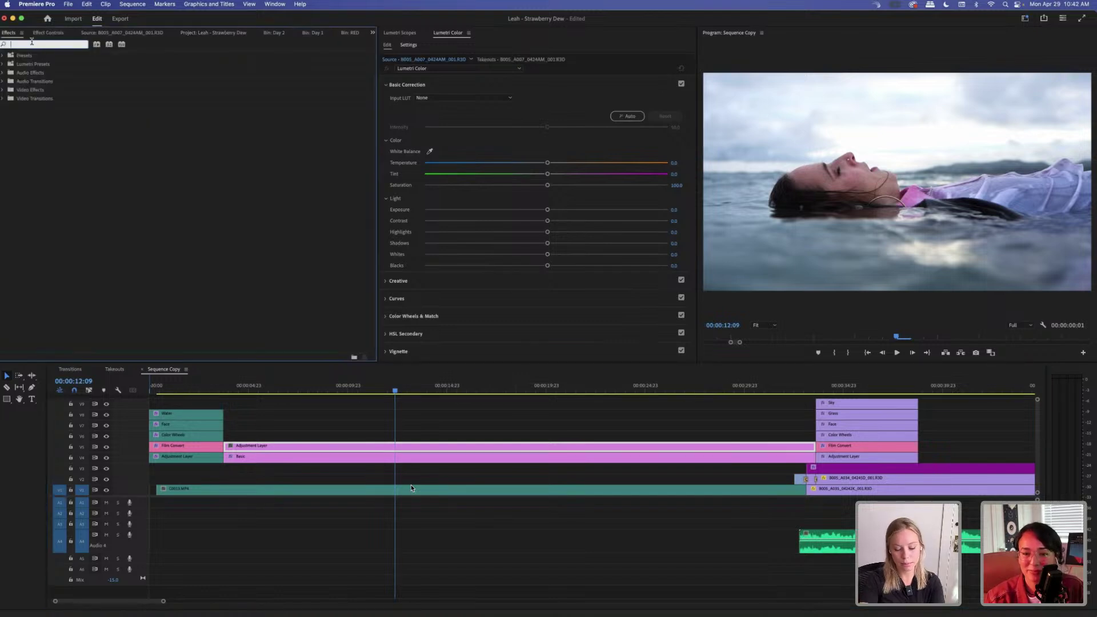
type("film conv")
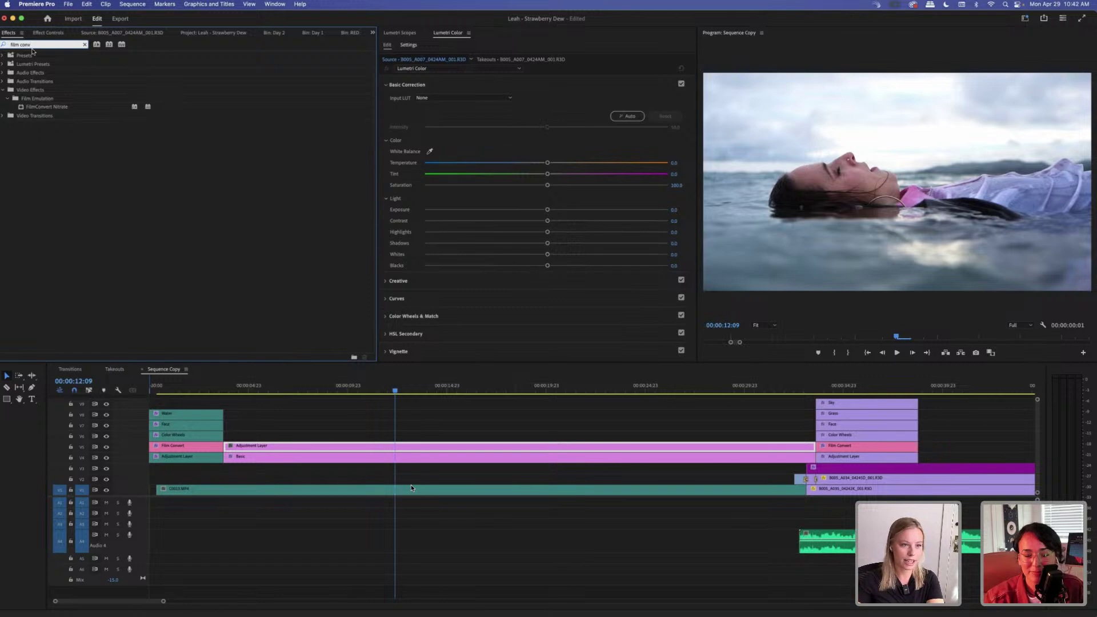
left_click(61, 108)
left_click_drag(61, 108, 300, 449)
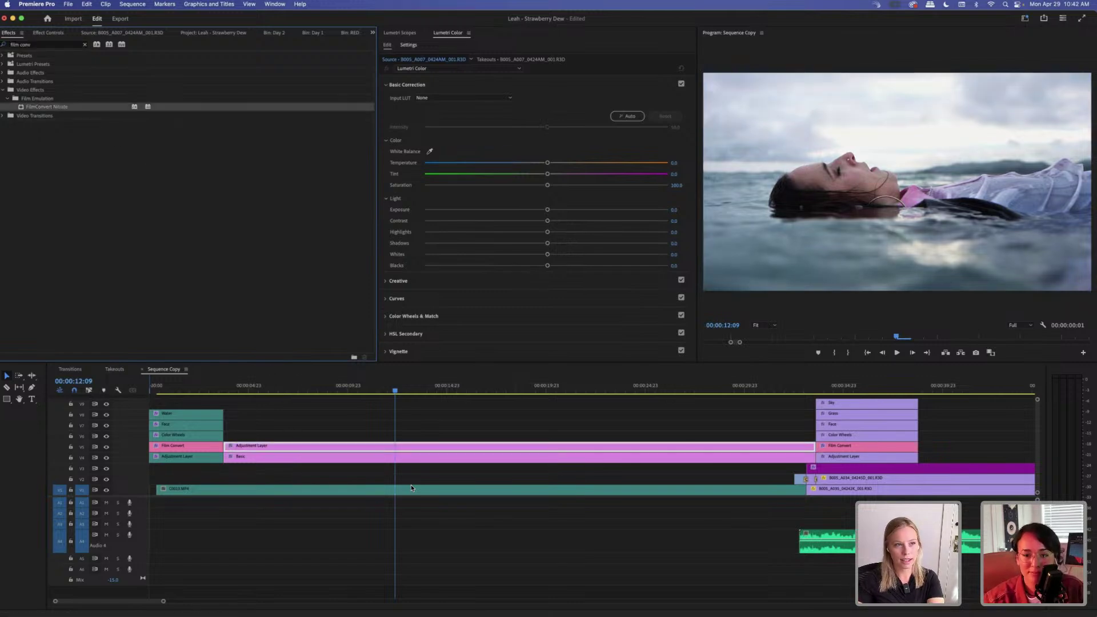
Return to Sequence Copy at 00:00:07:04 and bring up the FilmConvert Nitrate camera settings of the V5 adjustment layer.
left_click(51, 34)
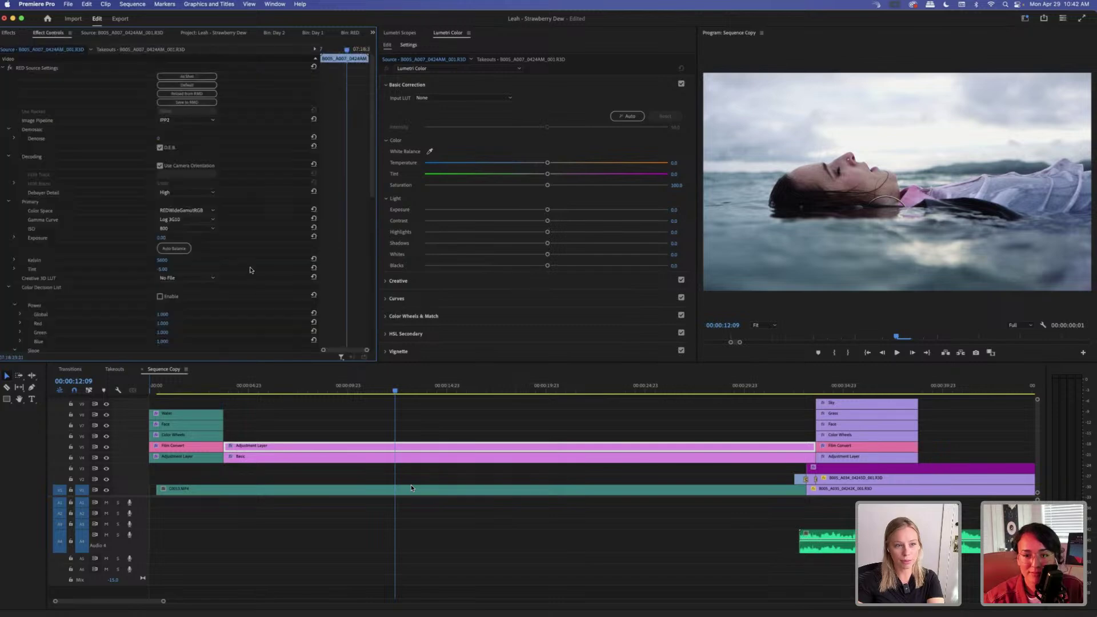
scroll(74, 88, "down", 10)
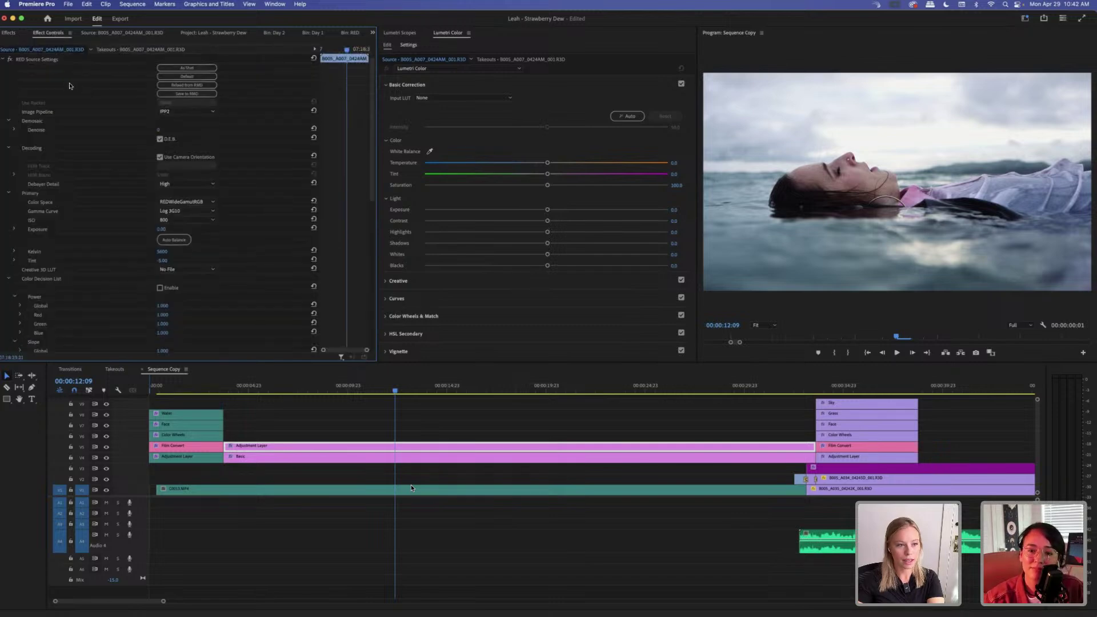
key("ctrl+shift+comma")
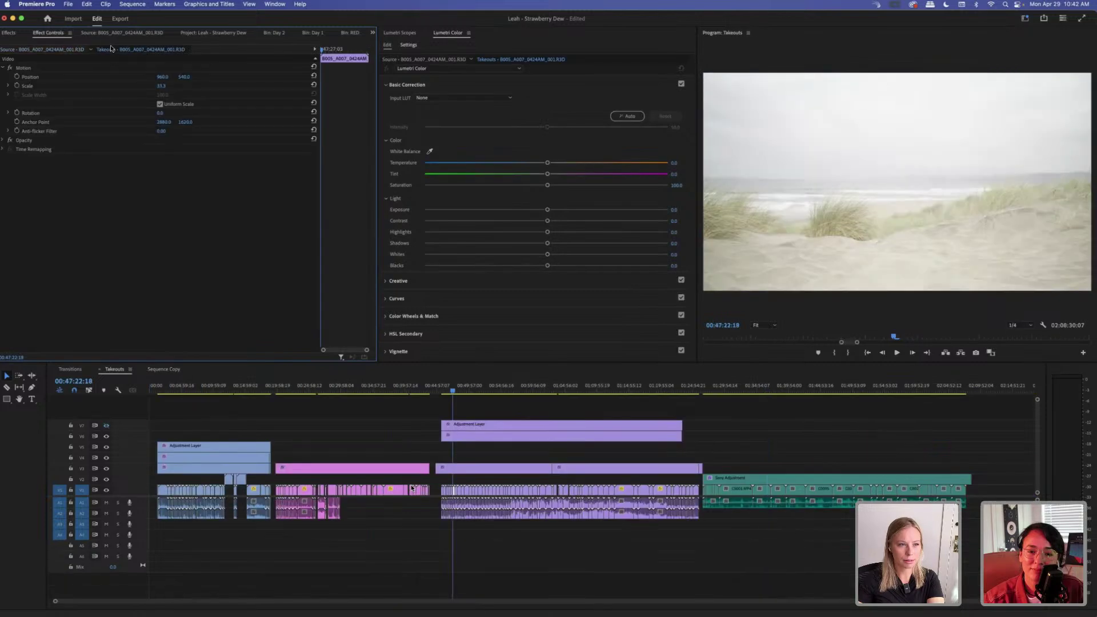
left_click(172, 370)
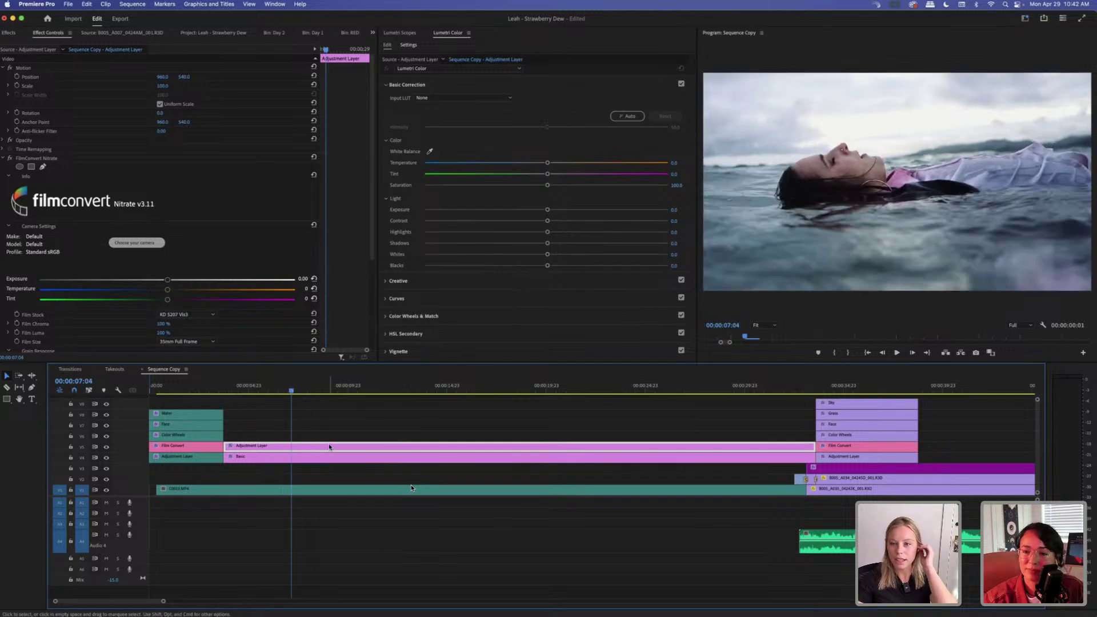
scroll(249, 250, "down", 4)
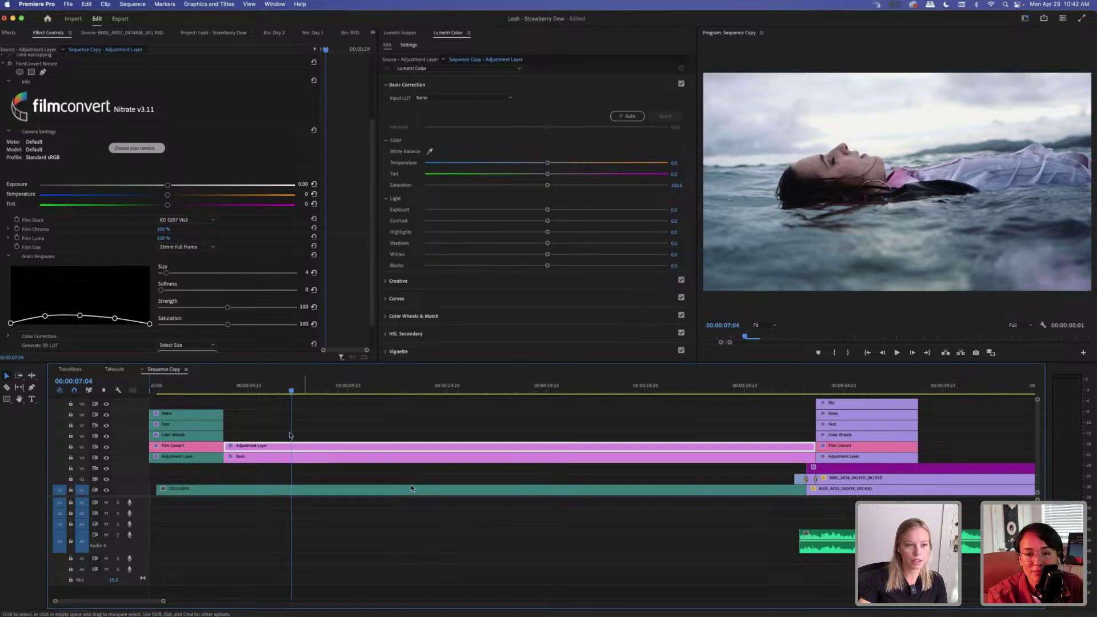
scroll(177, 145, "down", 2)
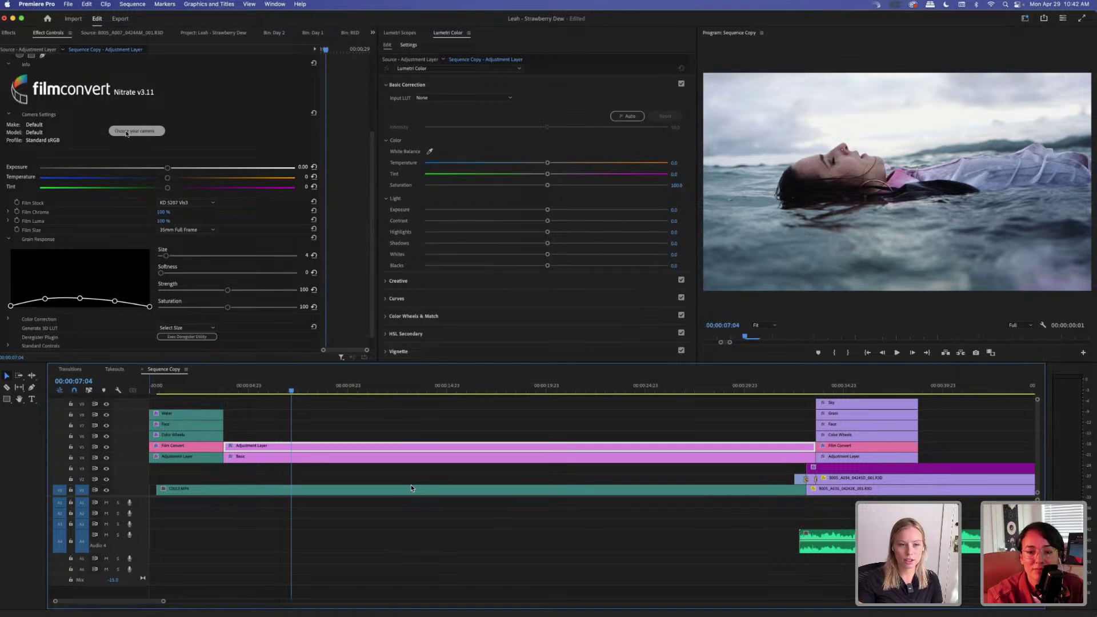
Set the FilmConvert Nitrate camera to Red, model Komodo, with the DragonColor2 - RedGamma3 profile, and apply it.
left_click(126, 131)
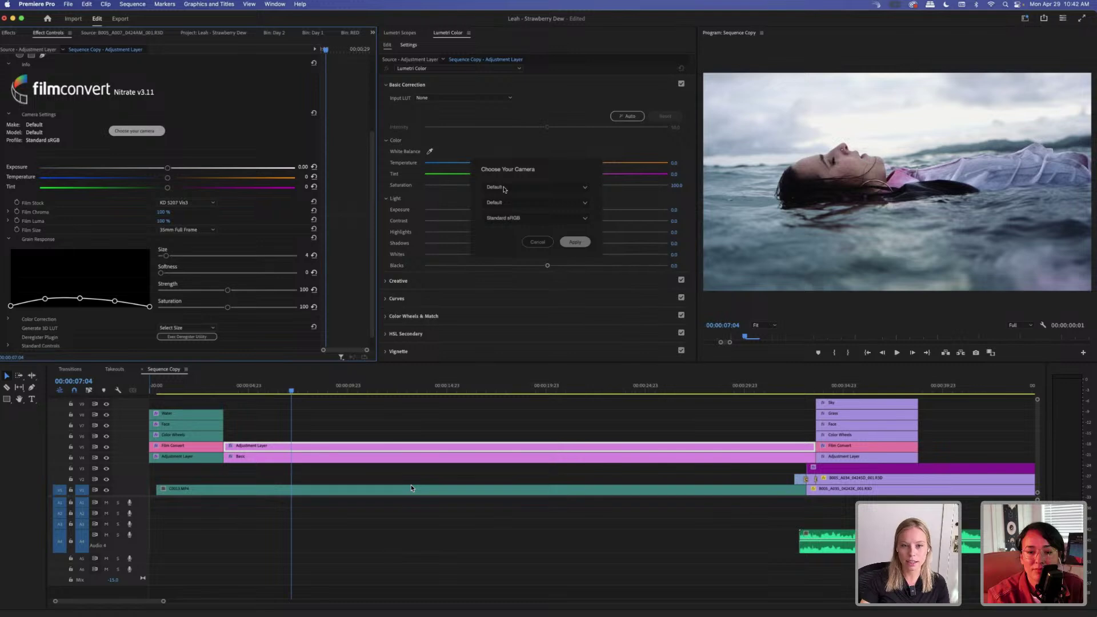
left_click(504, 189)
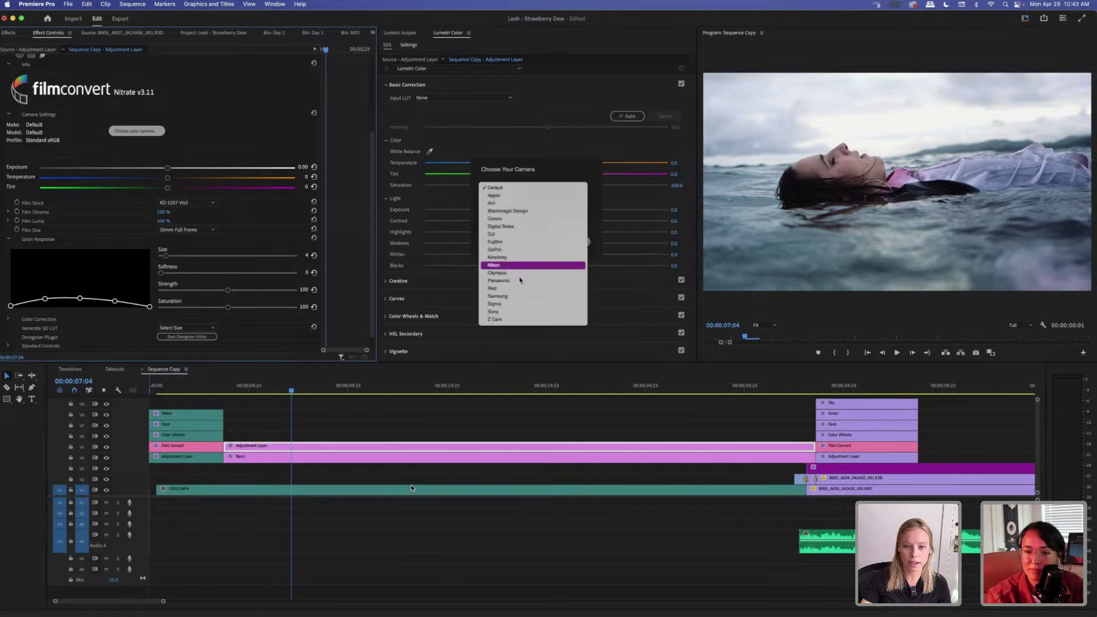
left_click(517, 288)
left_click(514, 189)
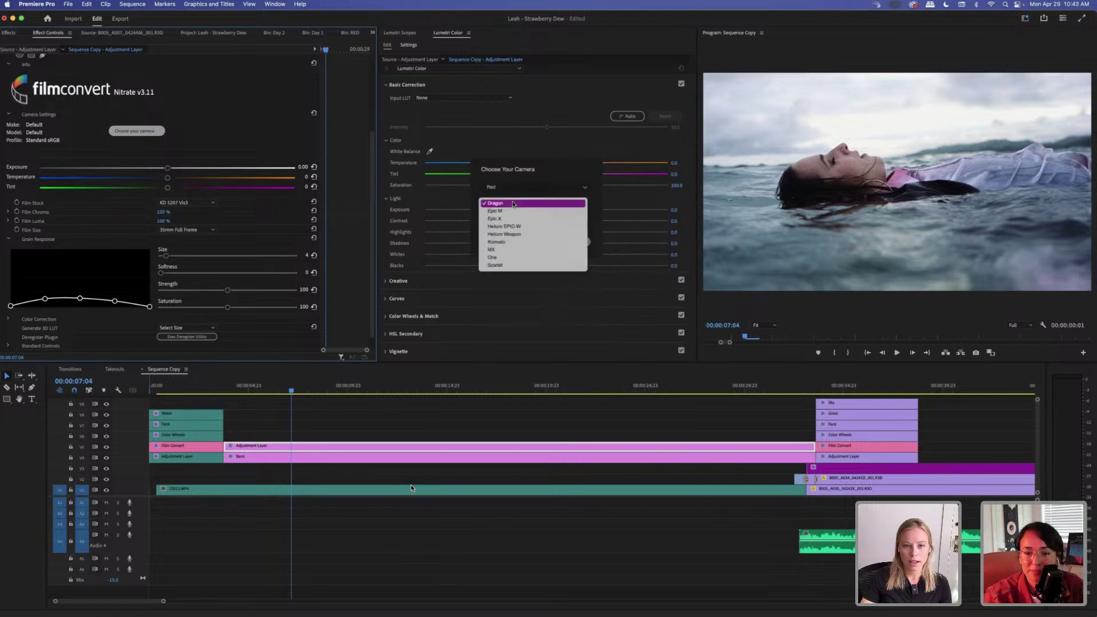
left_click(513, 242)
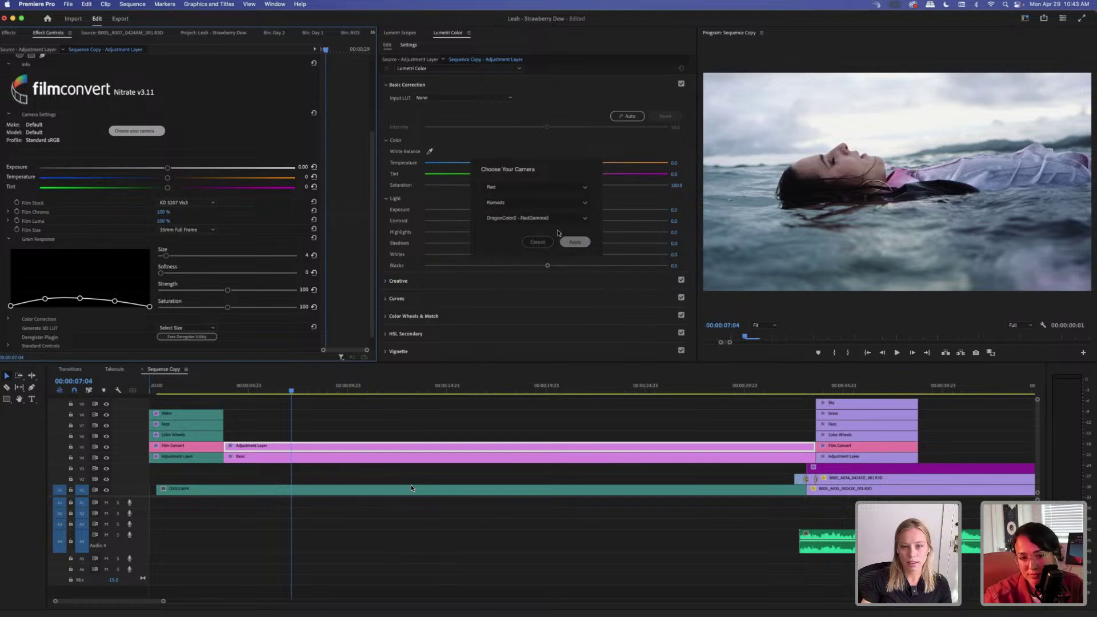
left_click(575, 243)
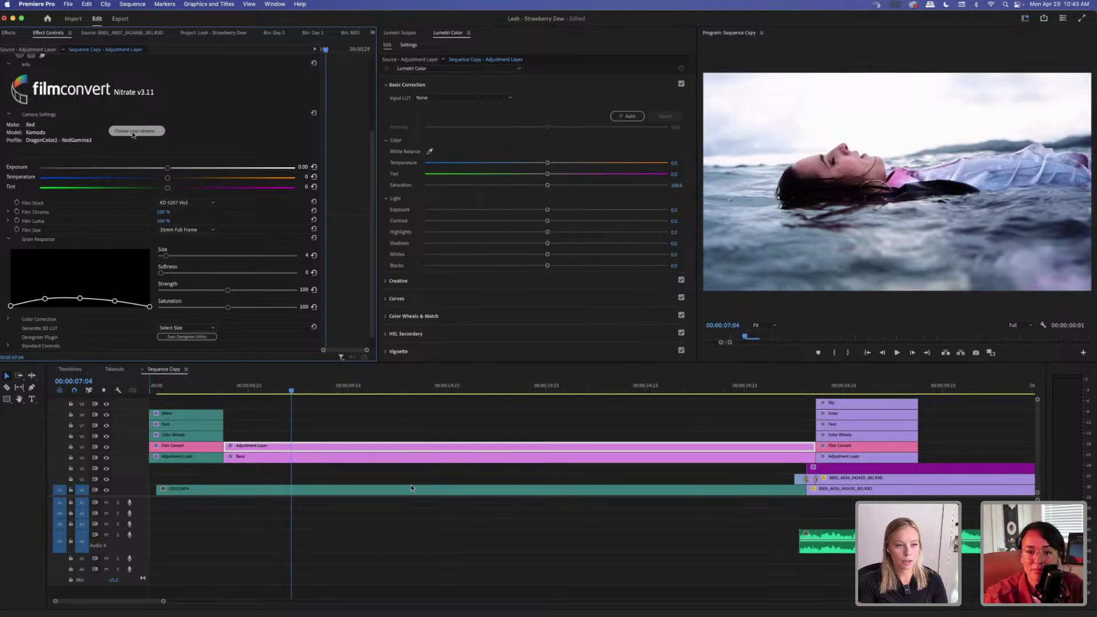
Set the V5 layer's FilmConvert Nitrate camera to Blackmagic Design, model Pocket Cinema Camera 6K, and apply it.
left_click(135, 131)
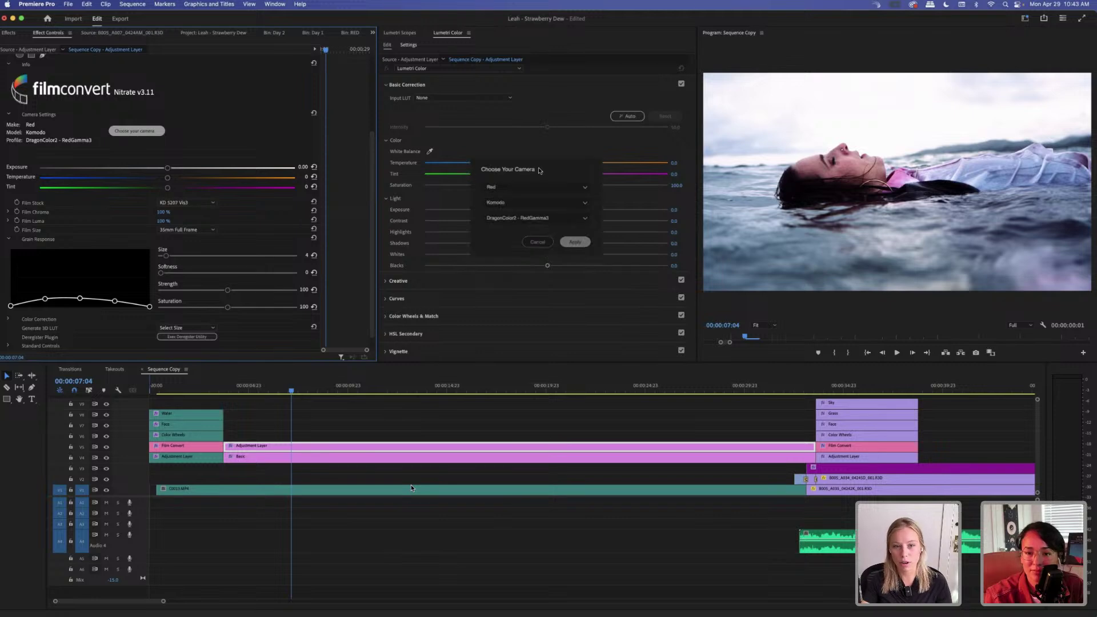
left_click(528, 191)
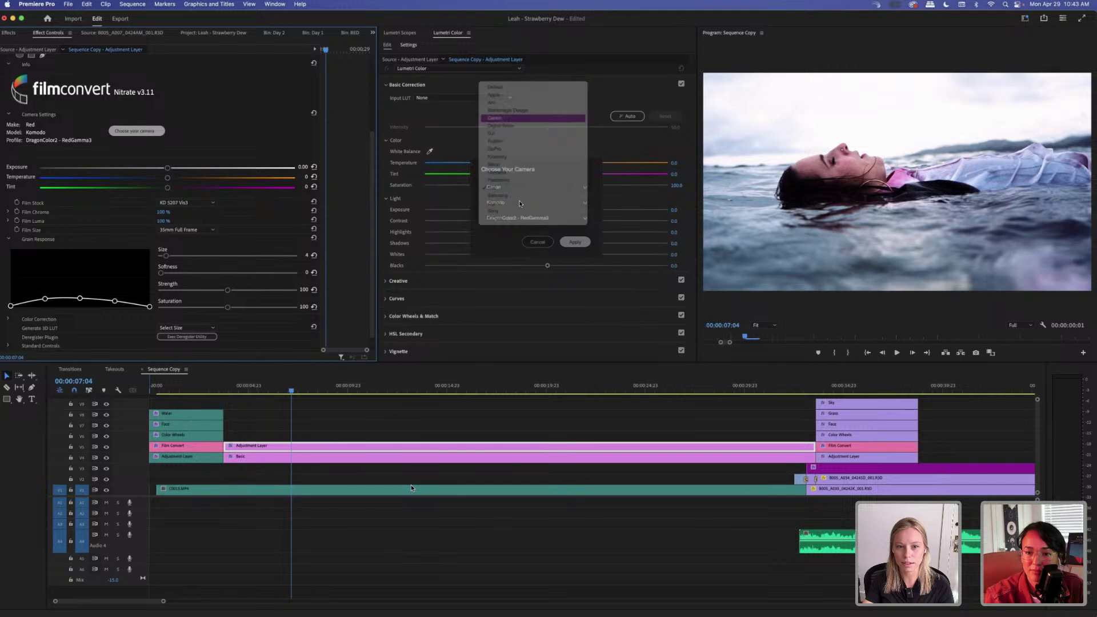
left_click(507, 110)
left_click(515, 187)
left_click(514, 180)
left_click(515, 200)
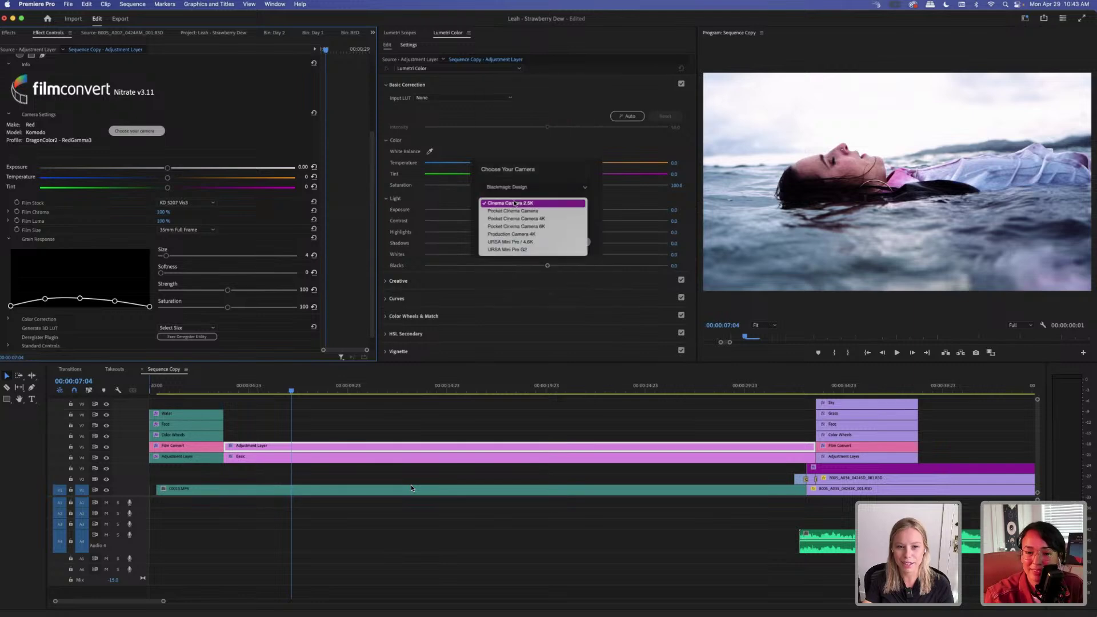
left_click(541, 226)
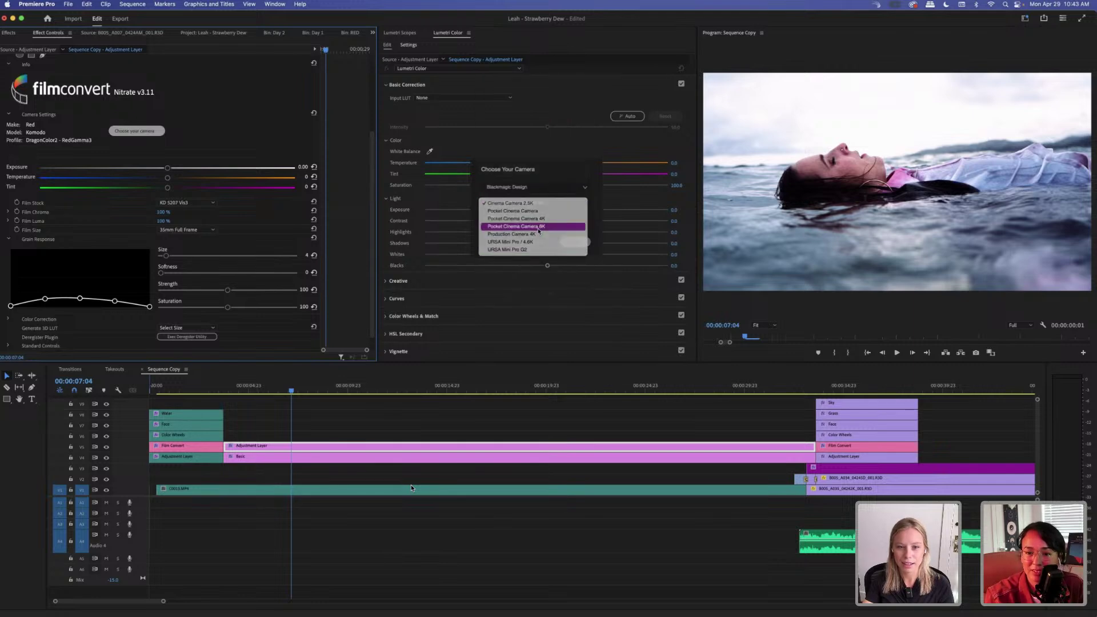
left_click(574, 242)
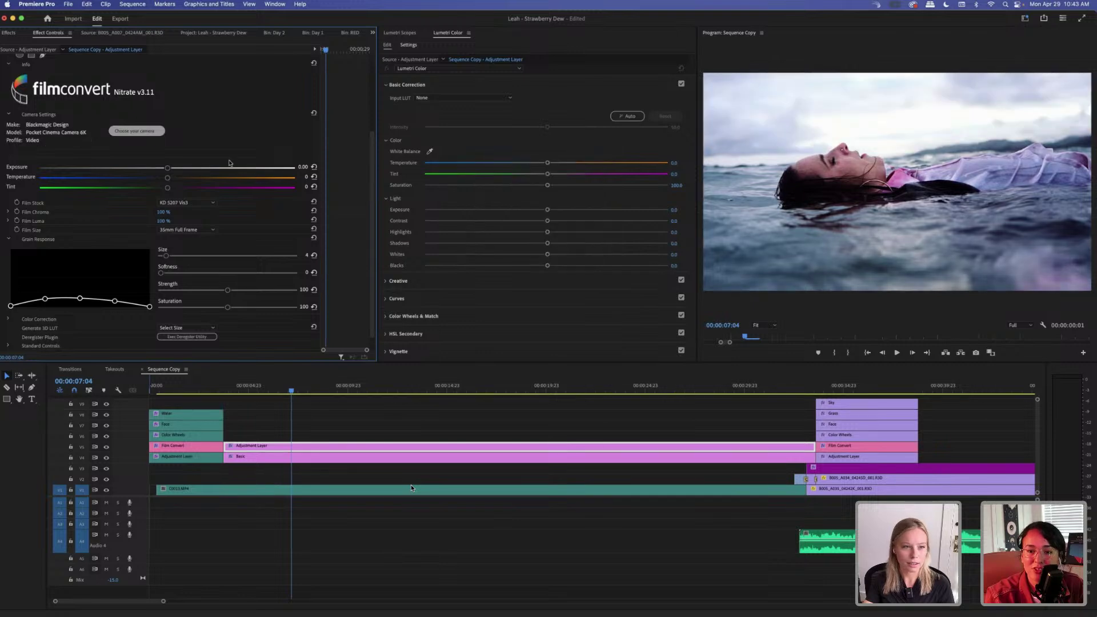
Set the Blackmagic Pocket Cinema Camera 6K profile to Film Gen5 and apply it.
left_click(152, 131)
left_click(506, 221)
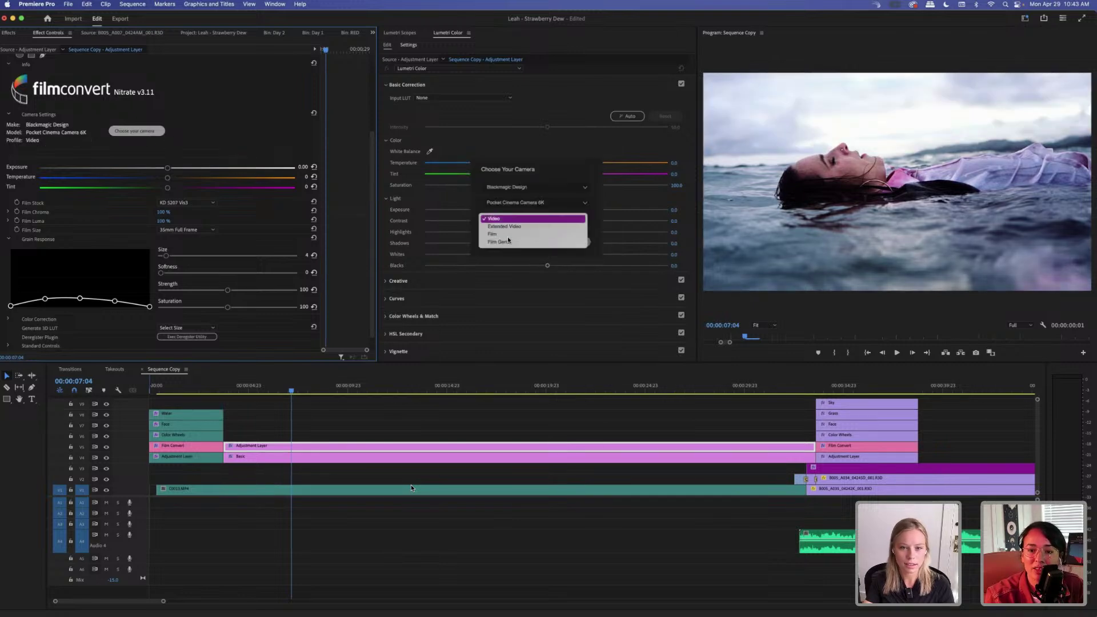
left_click(512, 239)
left_click(575, 242)
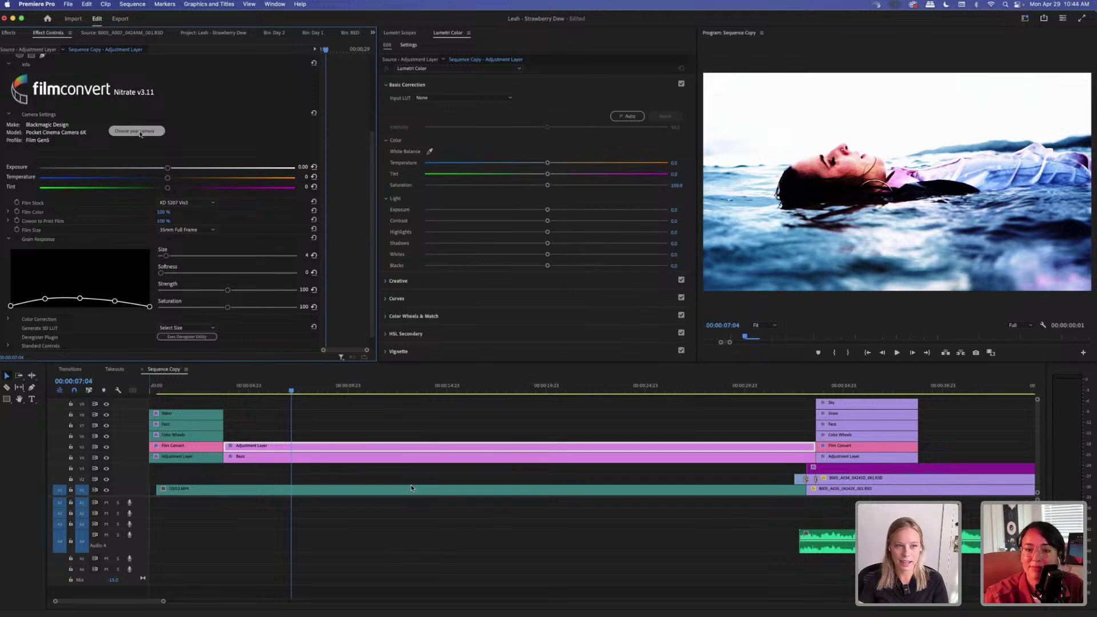
Return the FilmConvert Nitrate camera to Red, model Komodo, with the DragonColor2 - RedGamma3 profile, and apply it.
left_click(140, 132)
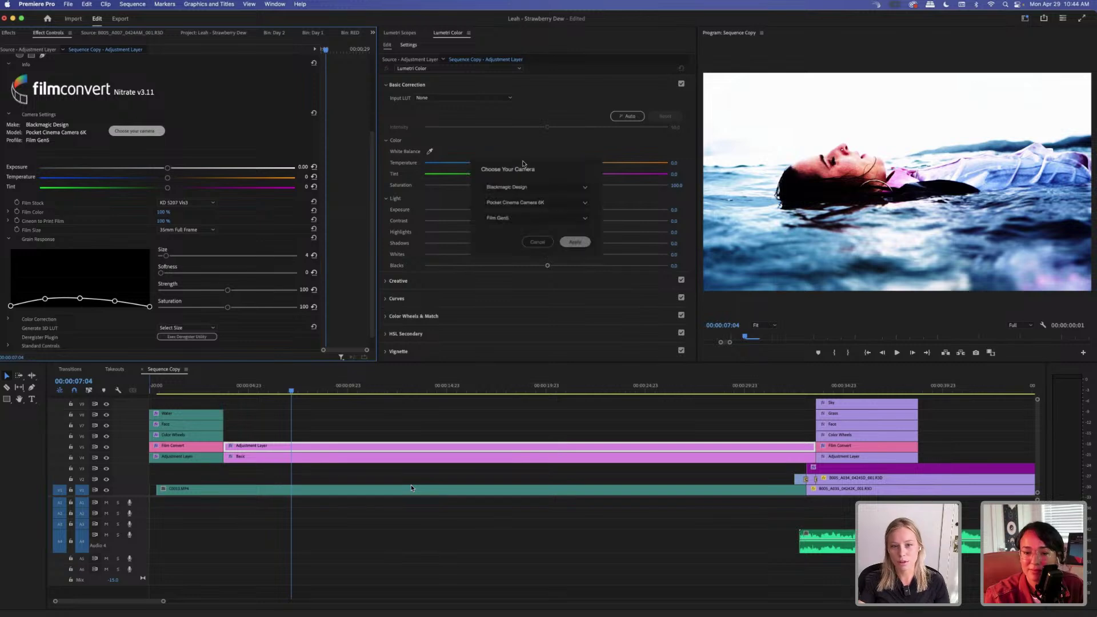
left_click(538, 244)
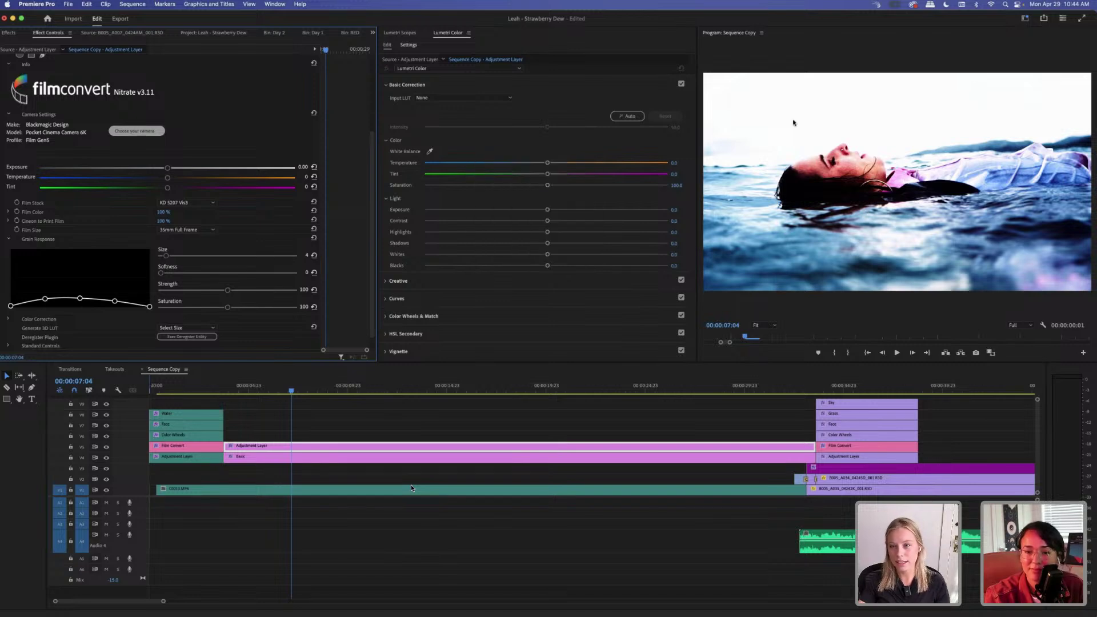
left_click(145, 132)
left_click(530, 188)
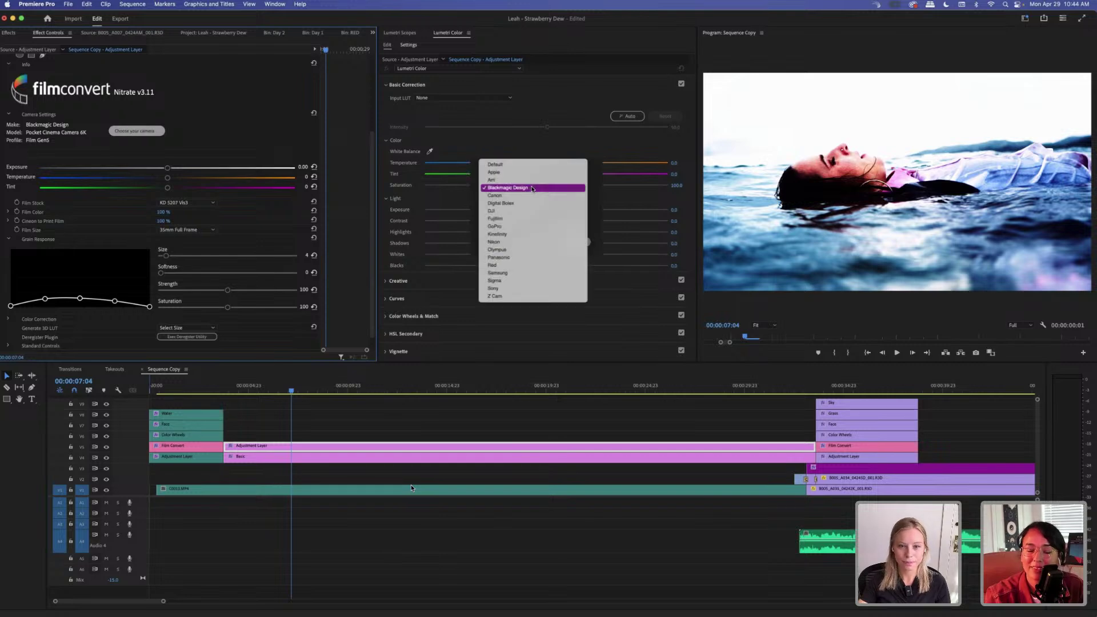
left_click(513, 265)
left_click(519, 205)
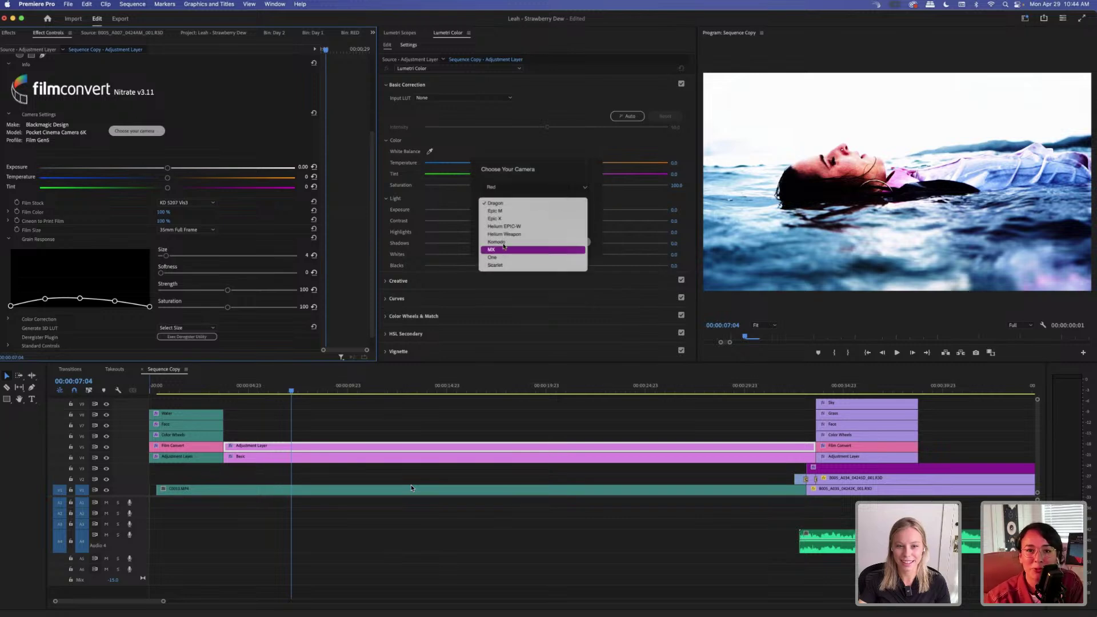
left_click(540, 247)
left_click(575, 242)
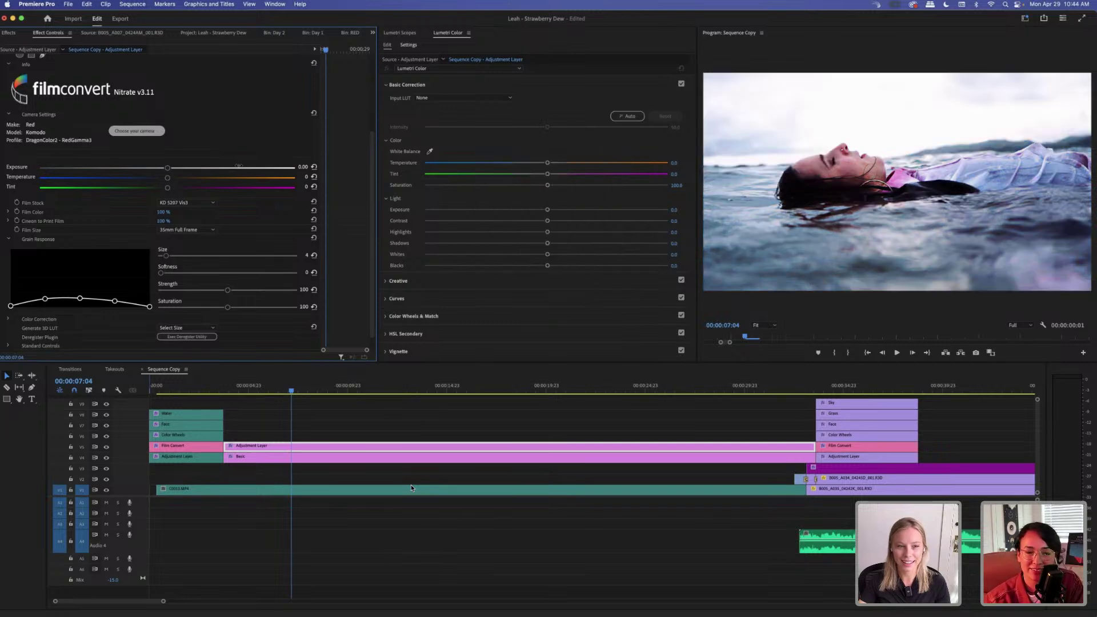
Try the Plrd 600 film stock in FilmConvert Nitrate on the V5 adjustment layer.
scroll(203, 152, "down", 1)
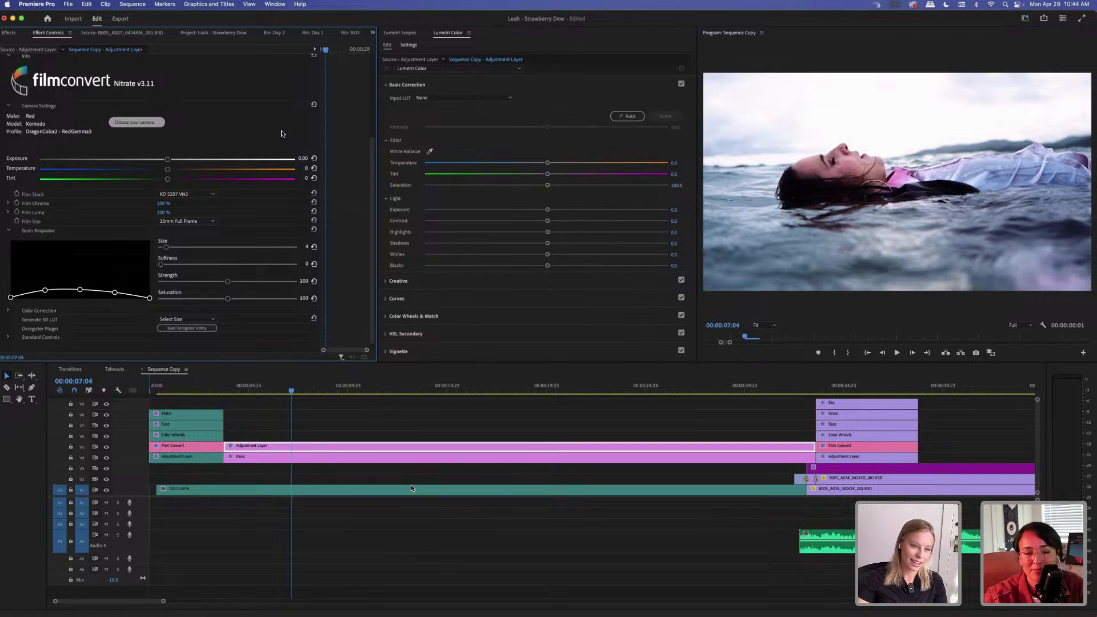
scroll(278, 227, "down", 1)
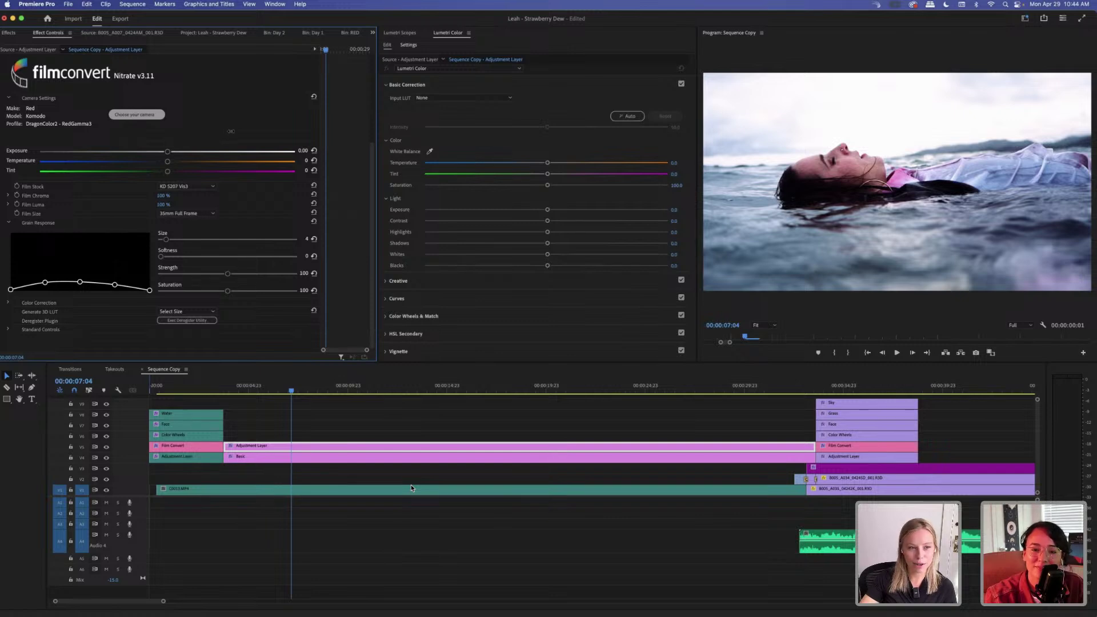
left_click(194, 189)
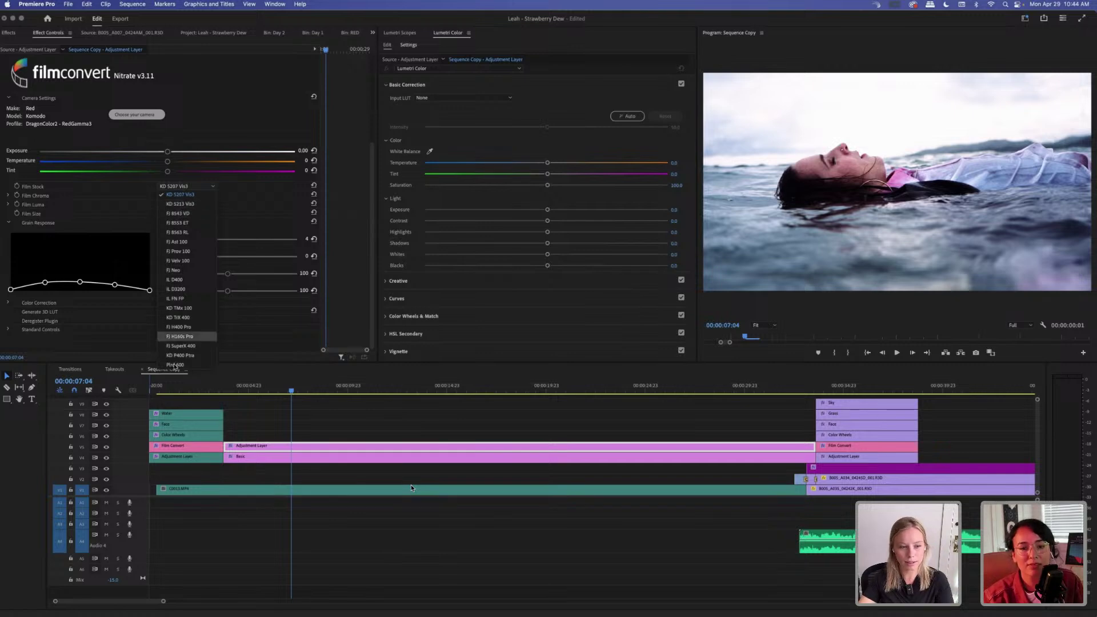
left_click(178, 365)
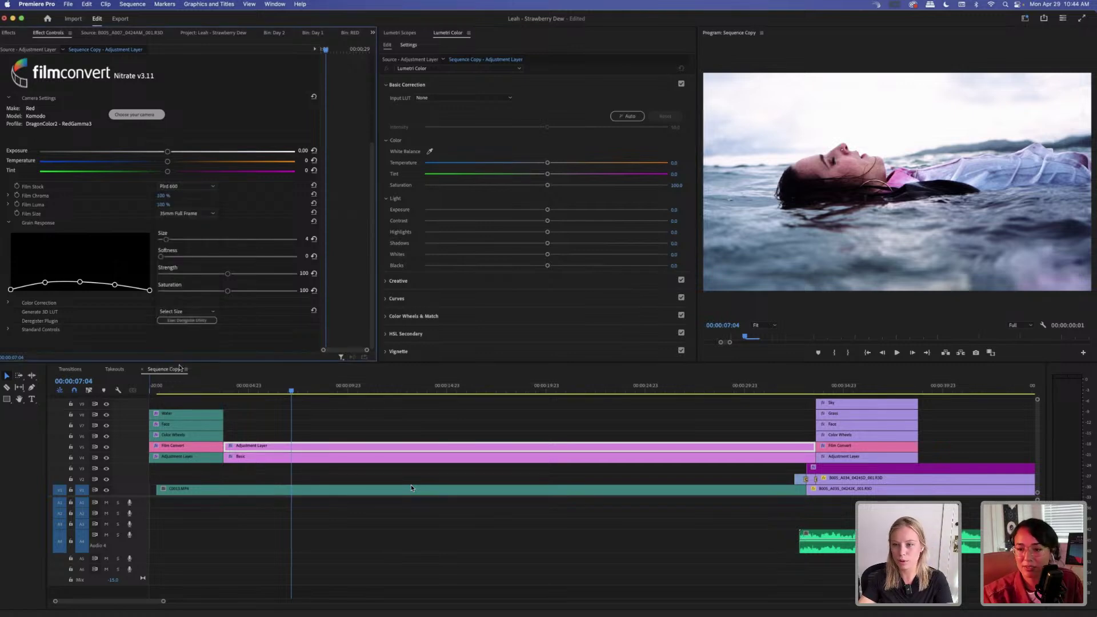
left_click(189, 190)
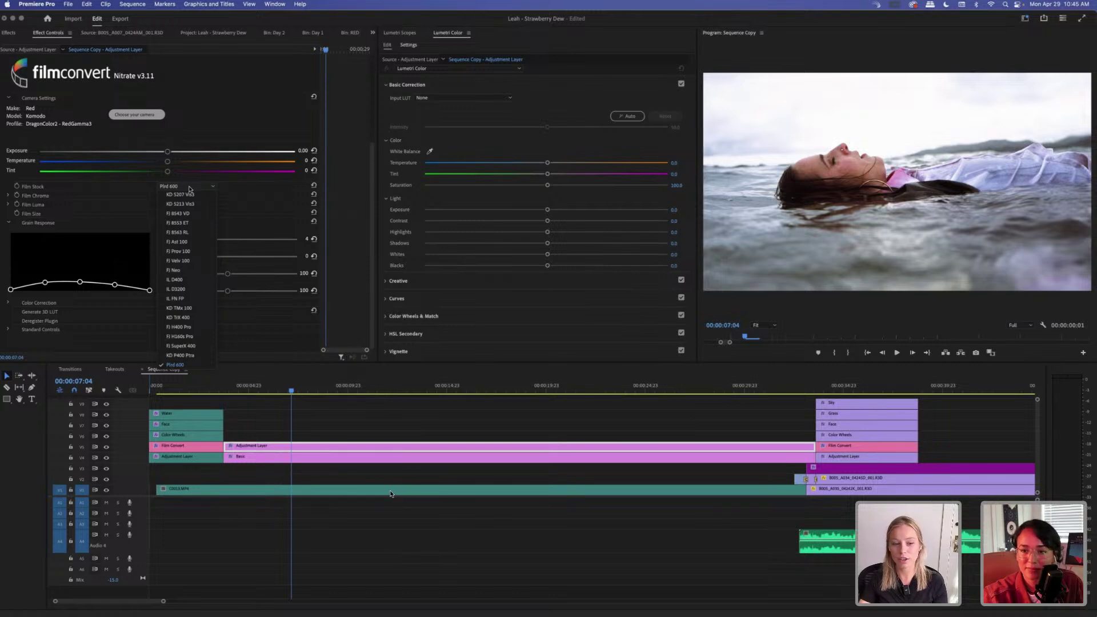
Move the playhead to 00:00:10:00 and set the FilmConvert Nitrate film stock to FJ Ast 100.
left_click_drag(291, 391, 347, 393)
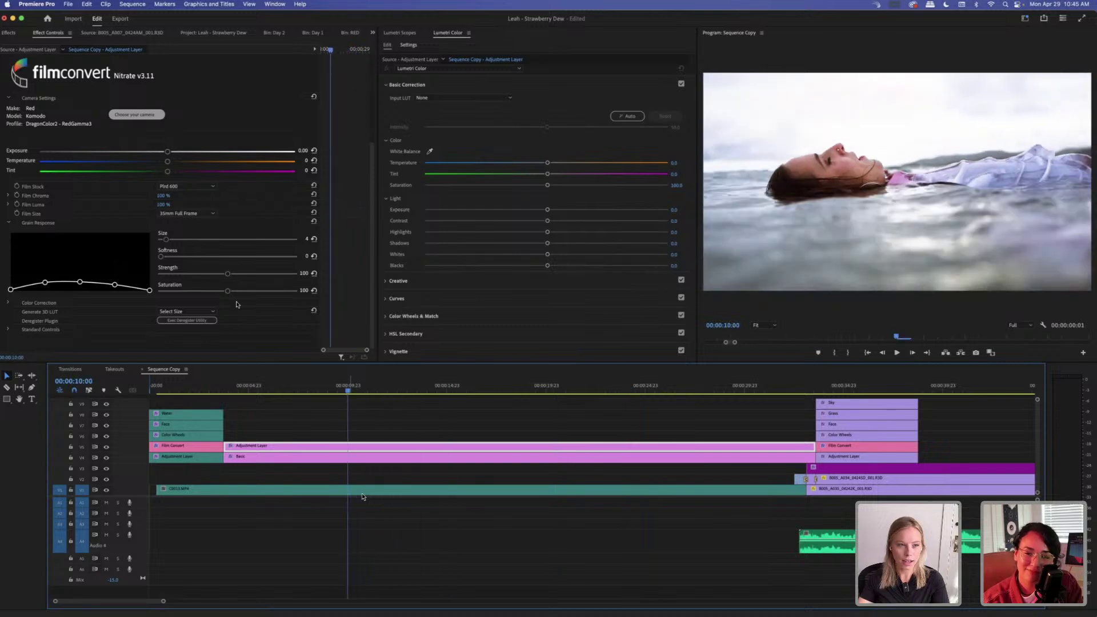
left_click(174, 186)
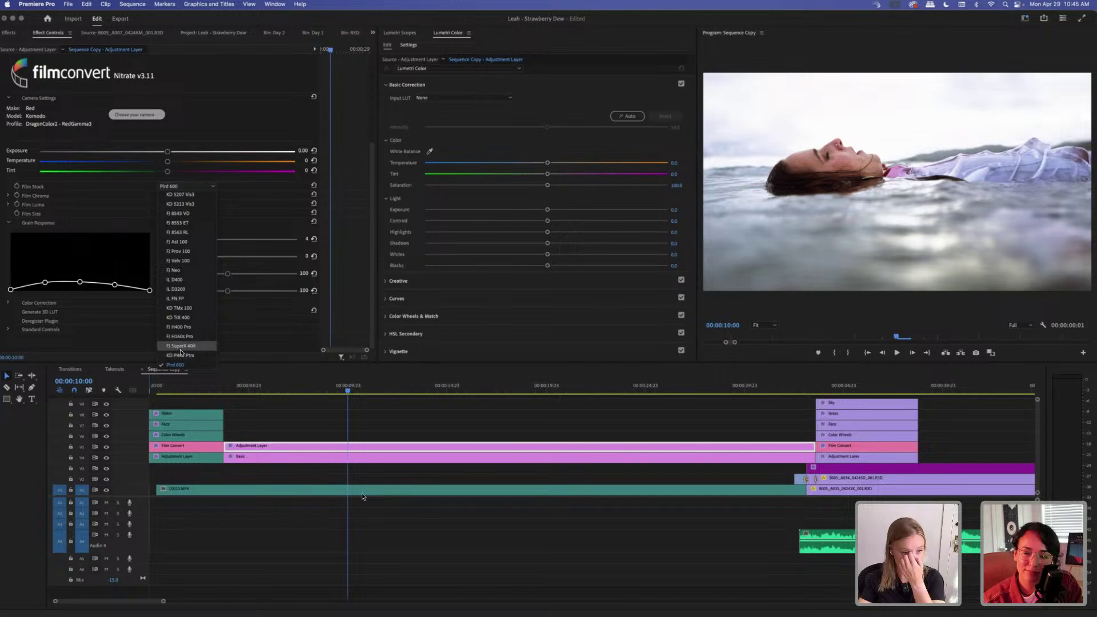
left_click(195, 244)
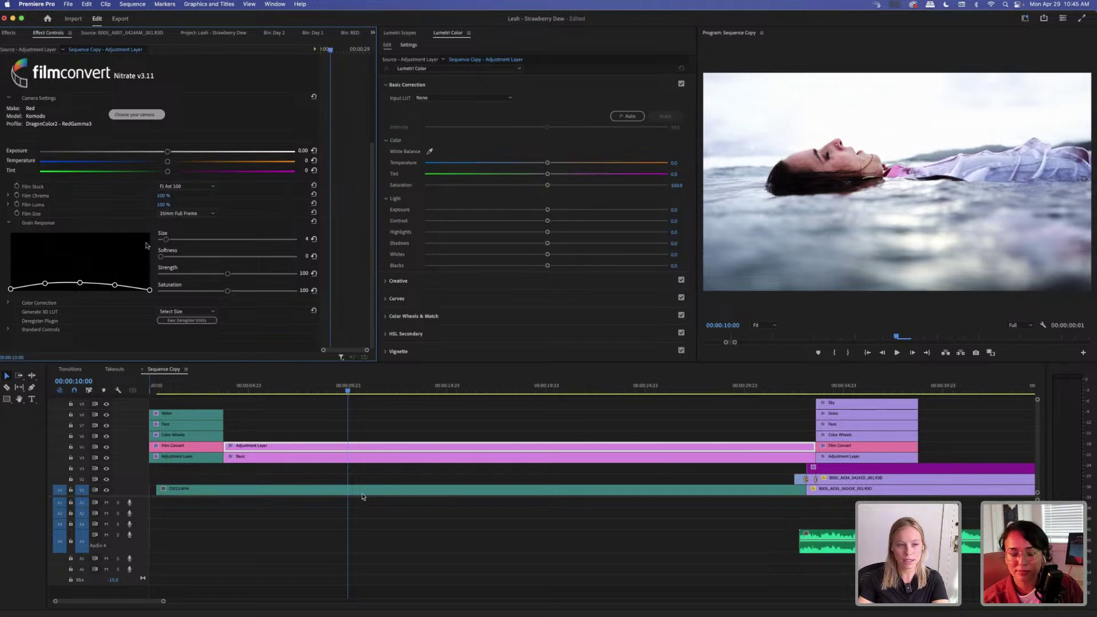
Try the maximum grain size in the Grain Response, then set both grain Size and Strength to 0.
left_click_drag(167, 239, 341, 246)
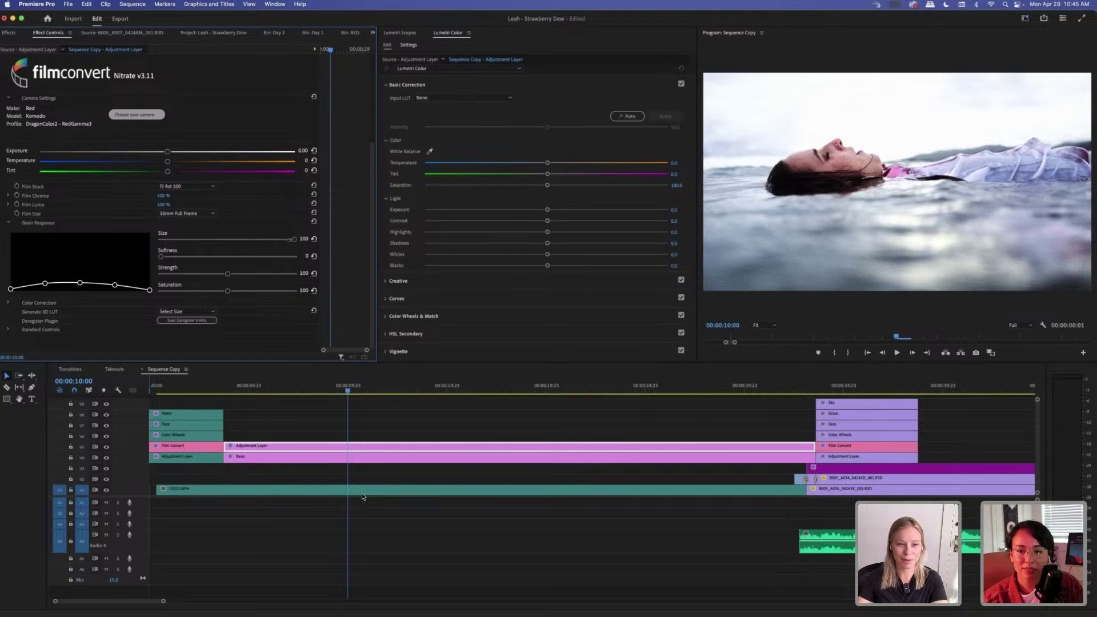
left_click_drag(294, 240, 152, 253)
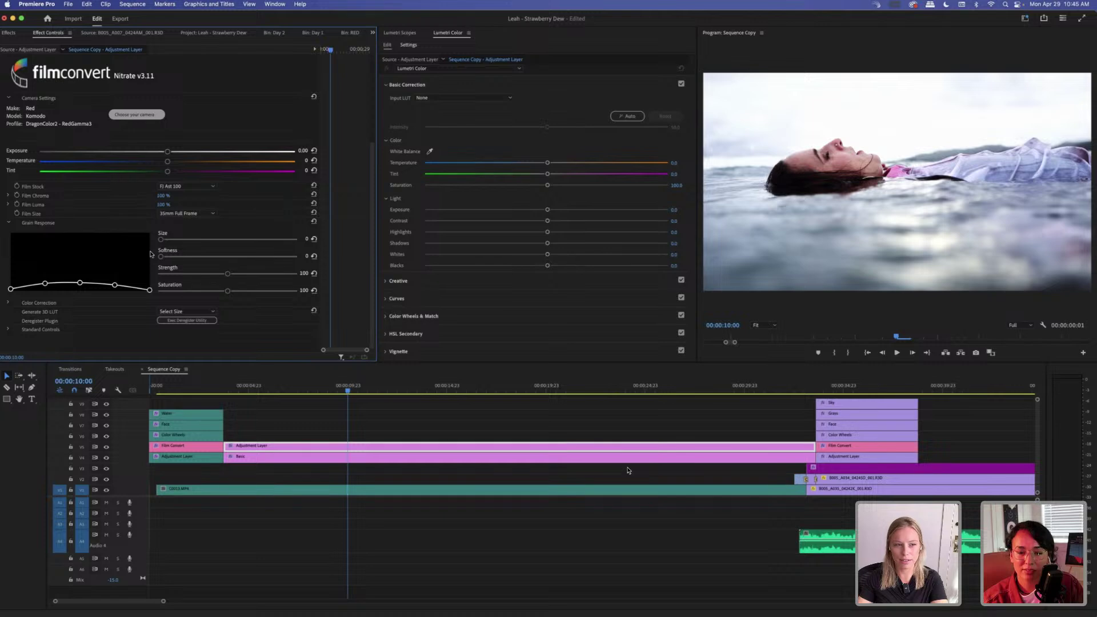
left_click_drag(228, 275, 156, 284)
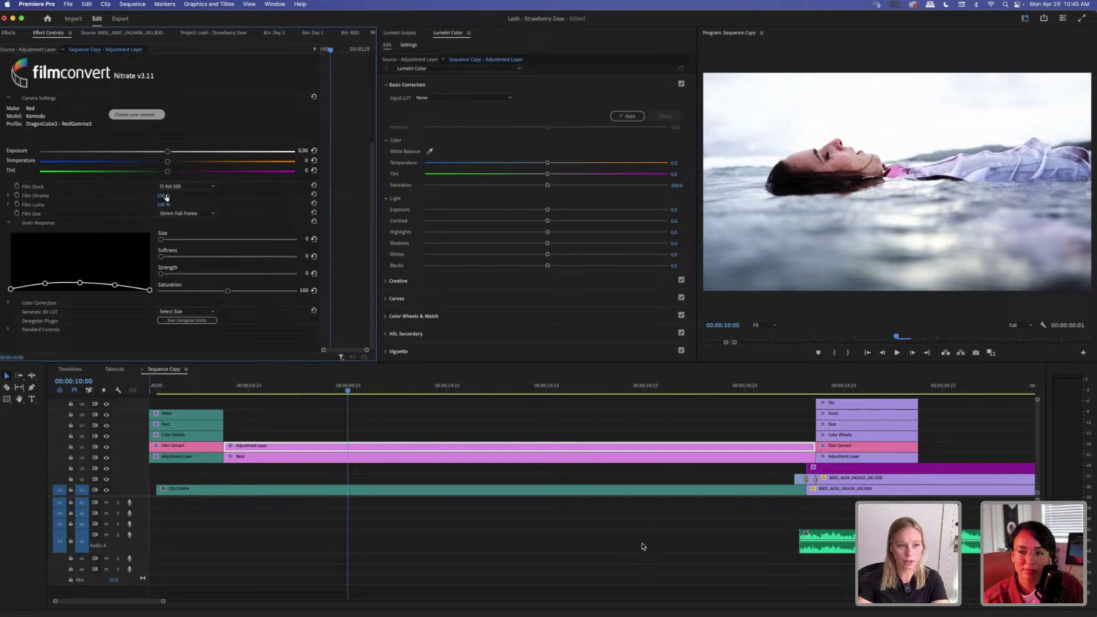
Try a Film Luma of 0 % and toggle track V5's visibility to compare the look.
left_click_drag(166, 198, 171, 195)
left_click_drag(162, 204, 154, 204)
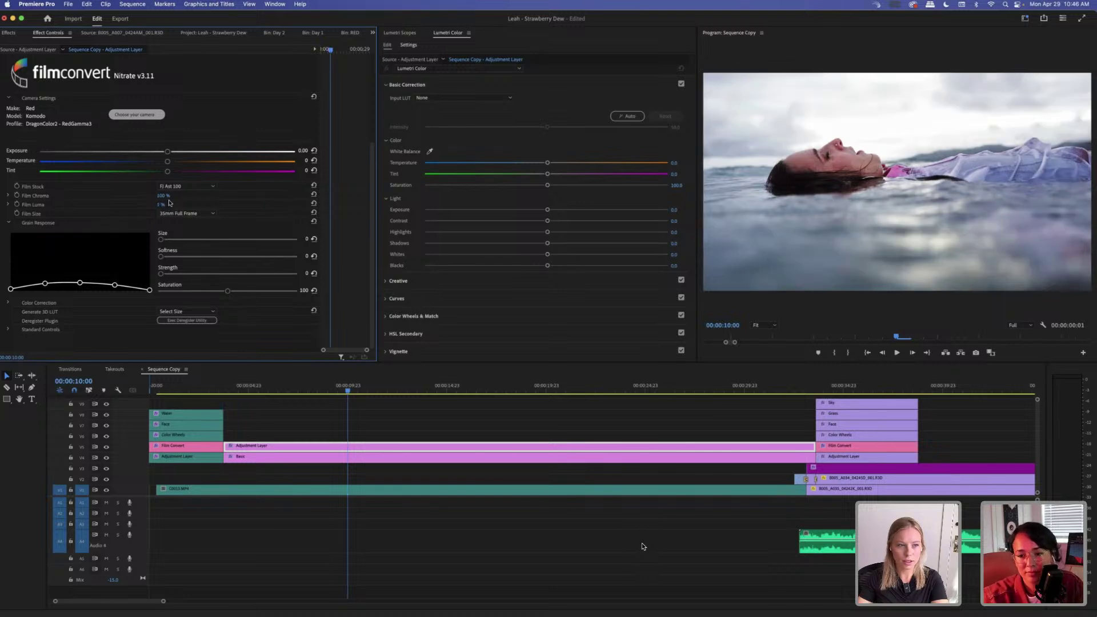
mouse_move(160, 204)
left_mouse_down()
mouse_move(172, 204)
mouse_move(160, 204)
left_mouse_up()
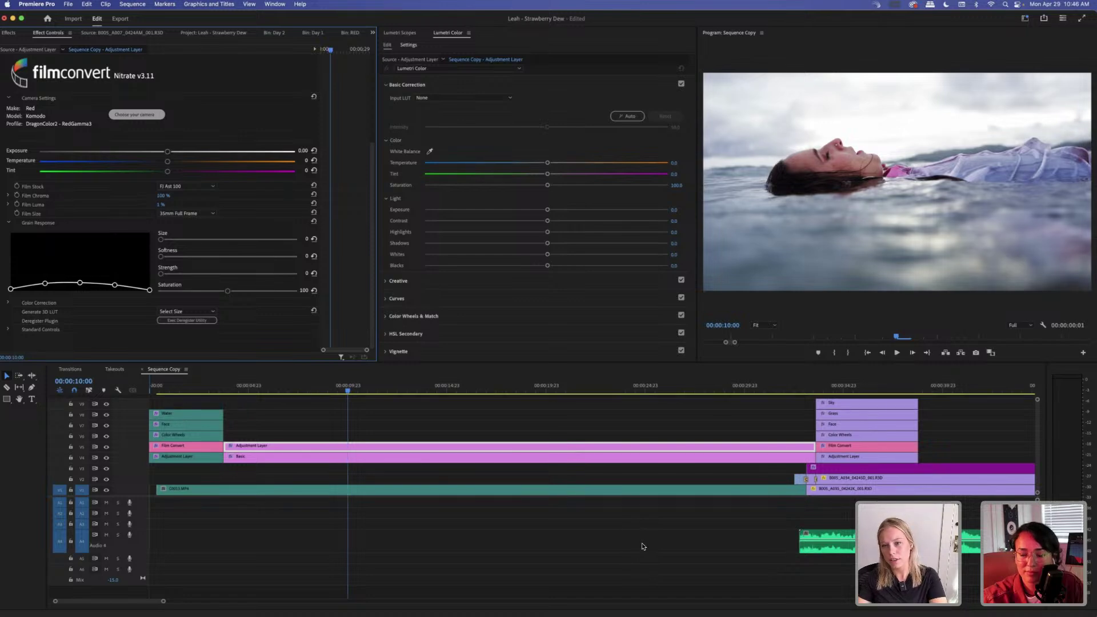
mouse_move(164, 204)
left_mouse_down()
mouse_move(216, 205)
mouse_move(169, 205)
left_mouse_up()
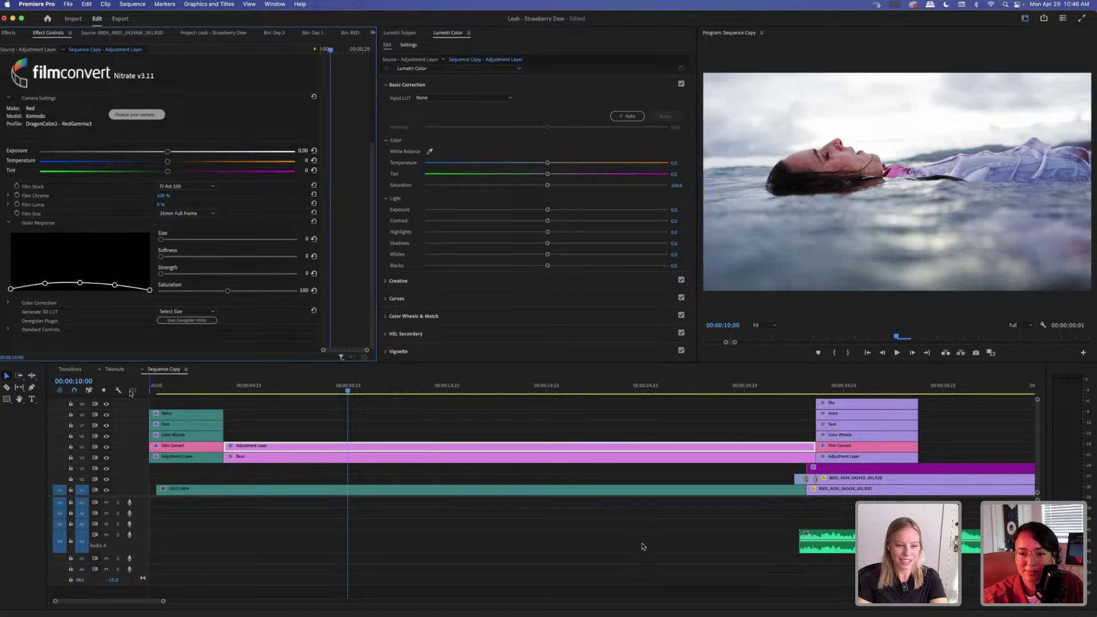
left_click(106, 447)
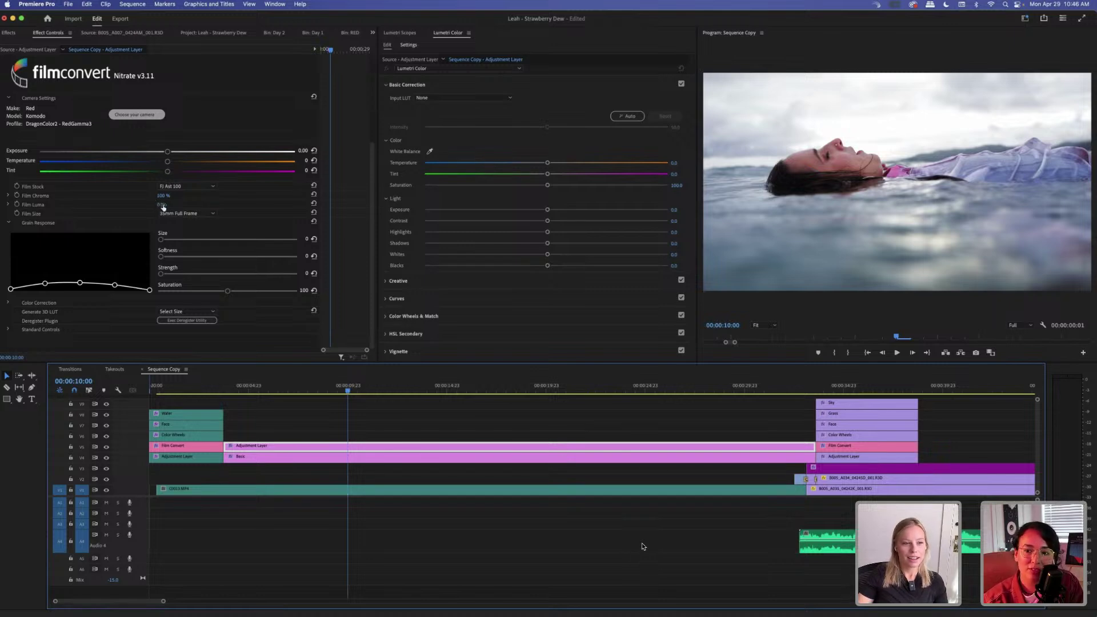
Try out the Film Chroma and Film Luma amounts and set the Film Luma to 20 %.
left_click(165, 197)
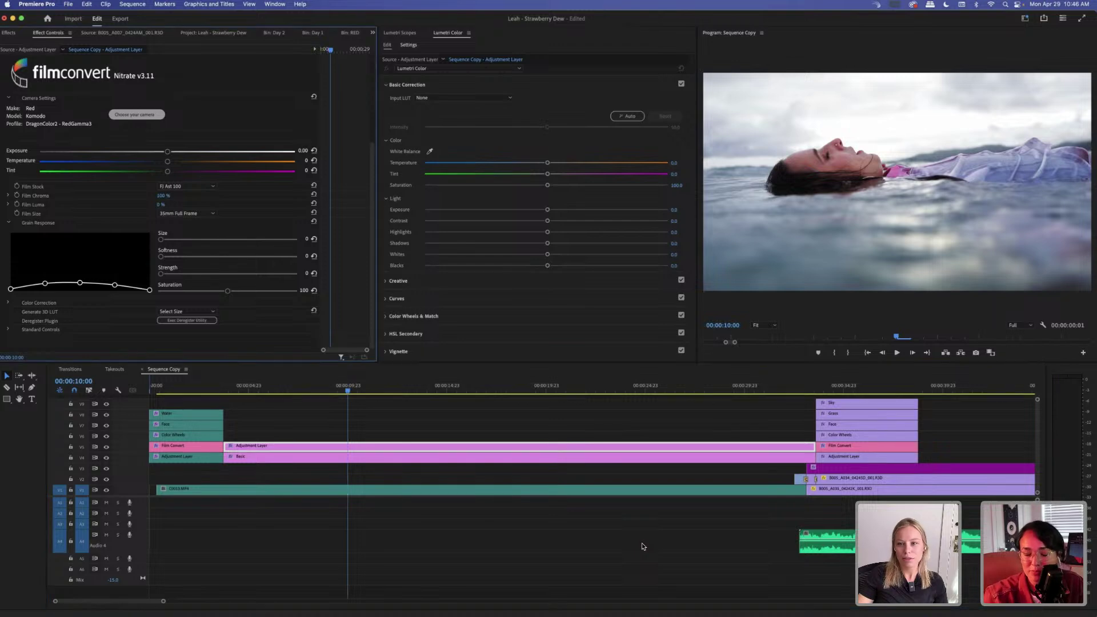
type("11")
key("Return")
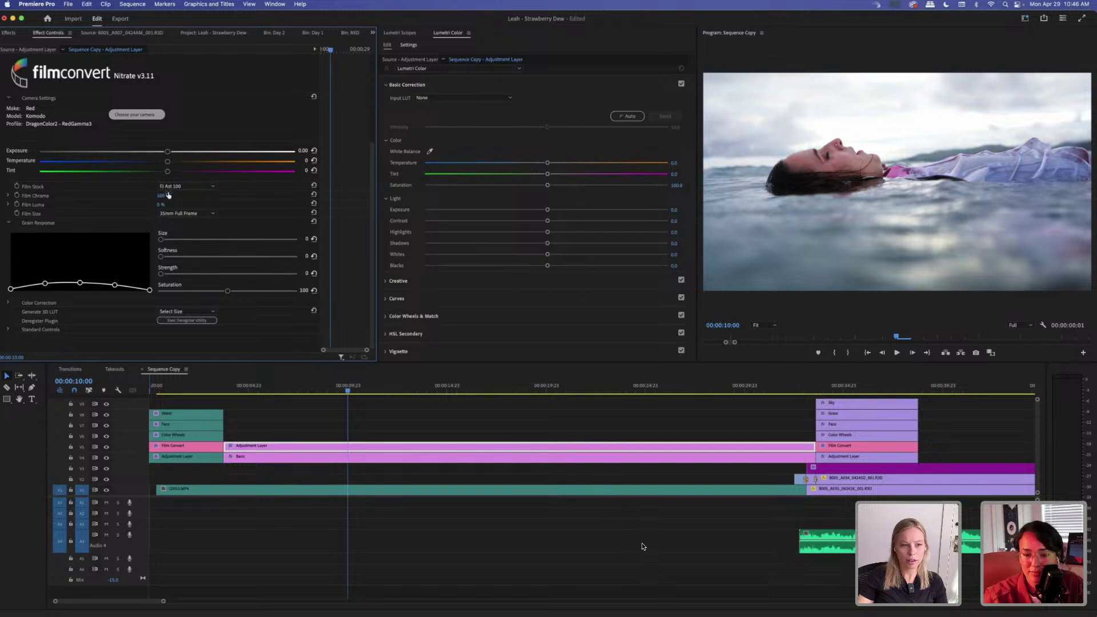
mouse_move(161, 204)
left_mouse_down()
mouse_move(188, 205)
mouse_move(155, 204)
mouse_move(169, 204)
left_mouse_up()
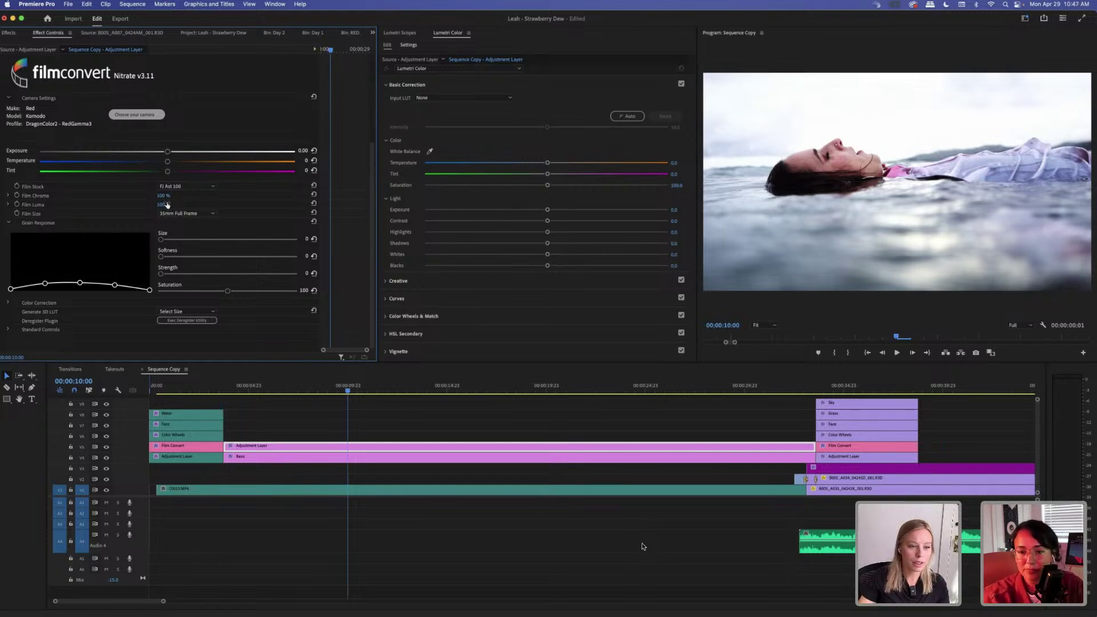
left_click_drag(168, 204, 145, 204)
left_click(167, 205)
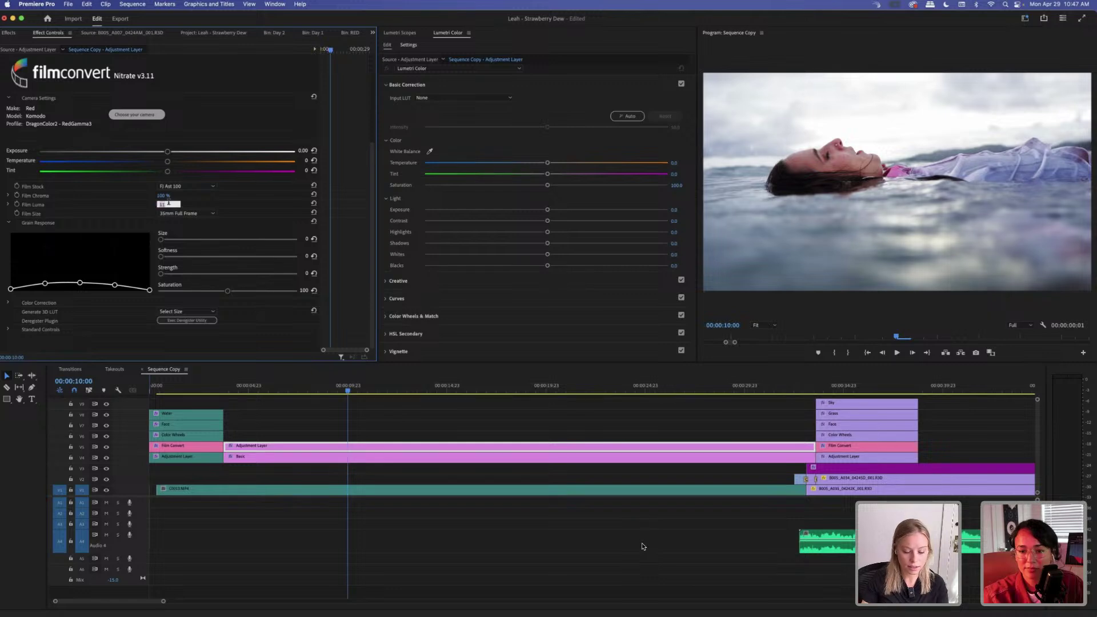
type("20")
key("Return")
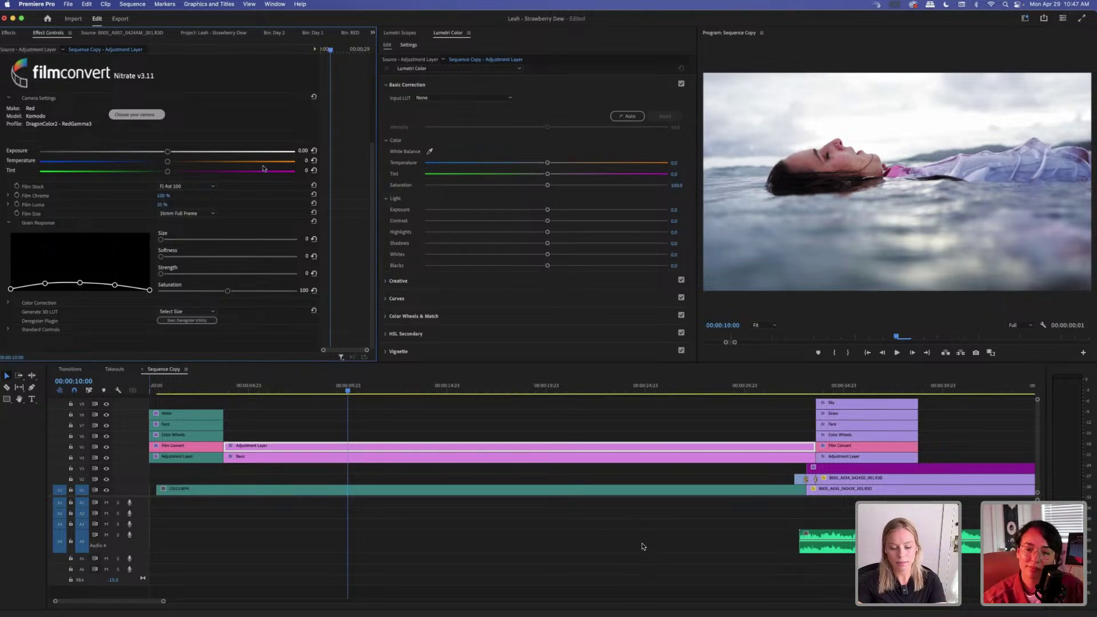
Reduce the Film Chroma of the V5 FilmConvert Nitrate effect to soften the film stock's color.
key("XF86MonBrightnessUp")
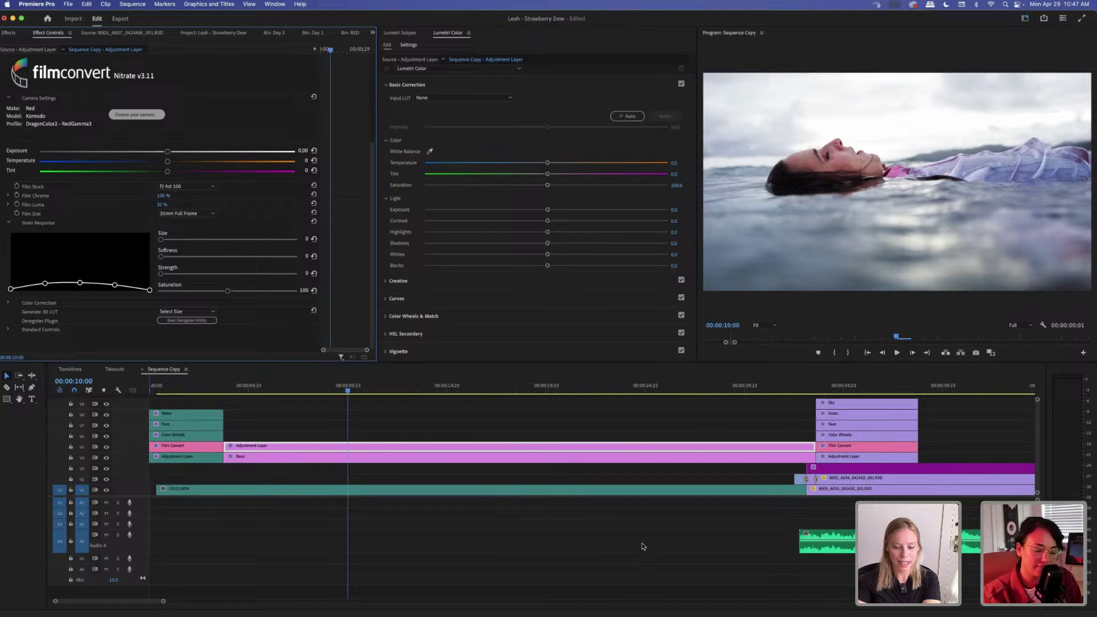
left_click_drag(163, 196, 142, 195)
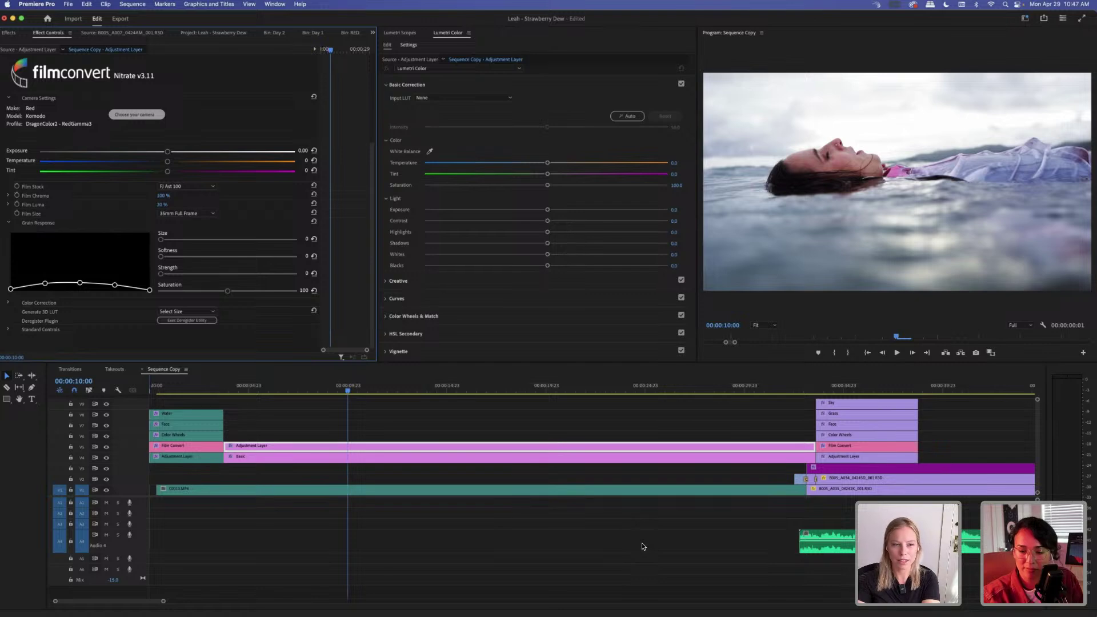
left_click_drag(163, 195, 160, 195)
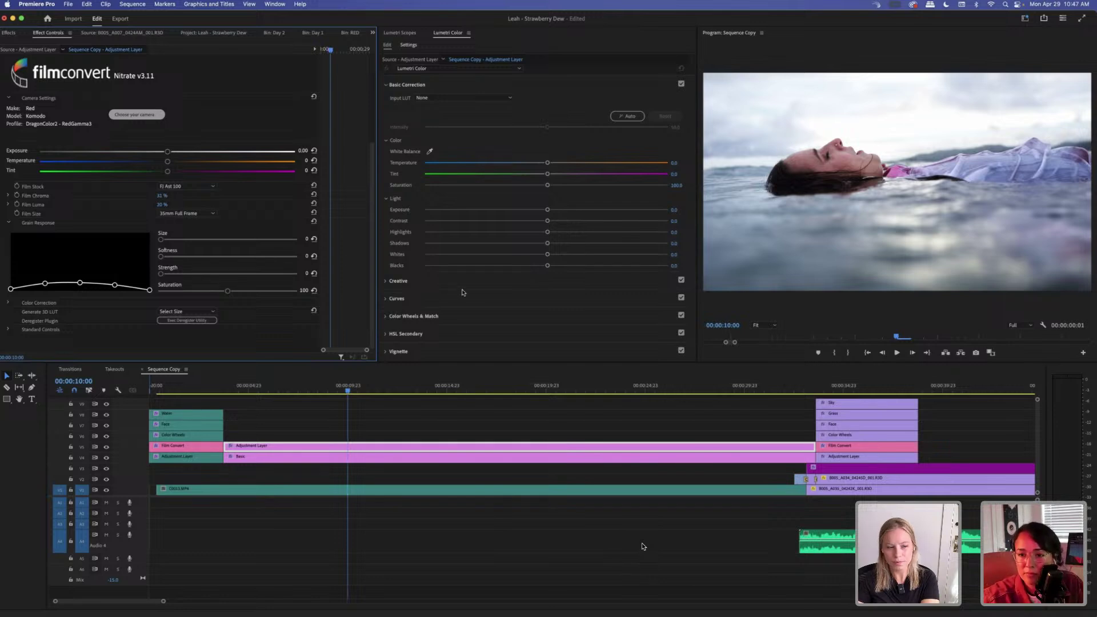
left_click(107, 450)
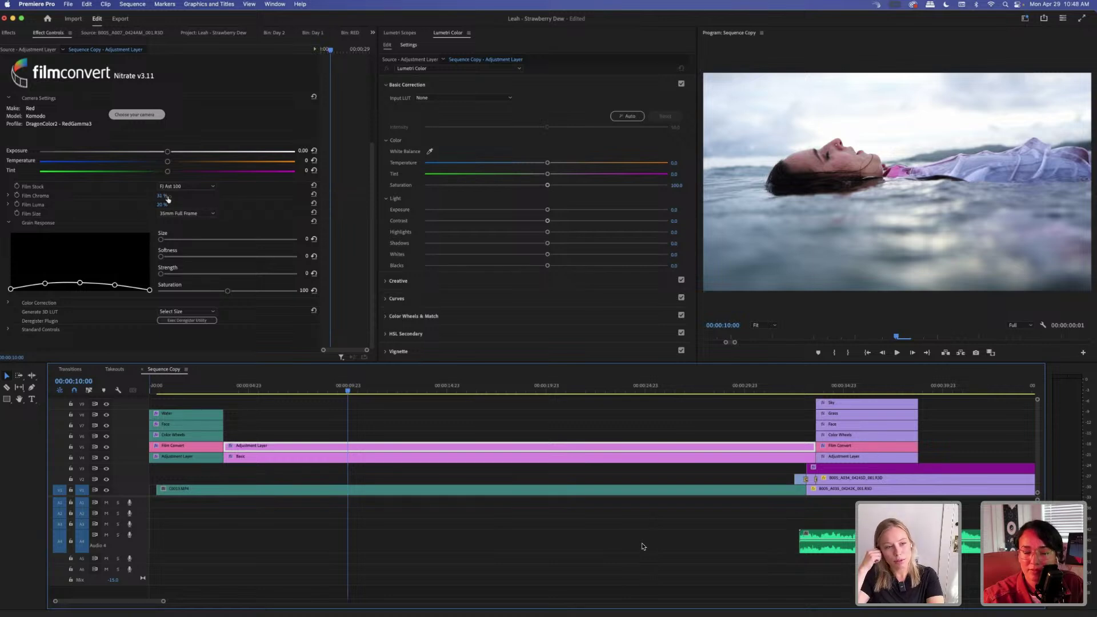
left_click_drag(168, 198, 161, 199)
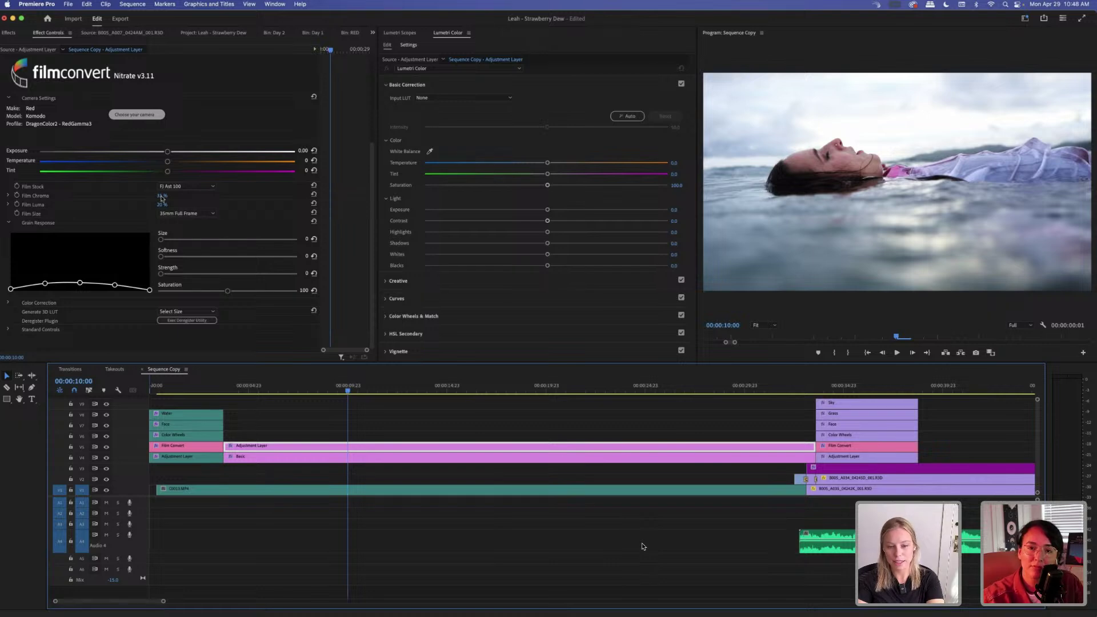
key("XF86MonBrightnessDown")
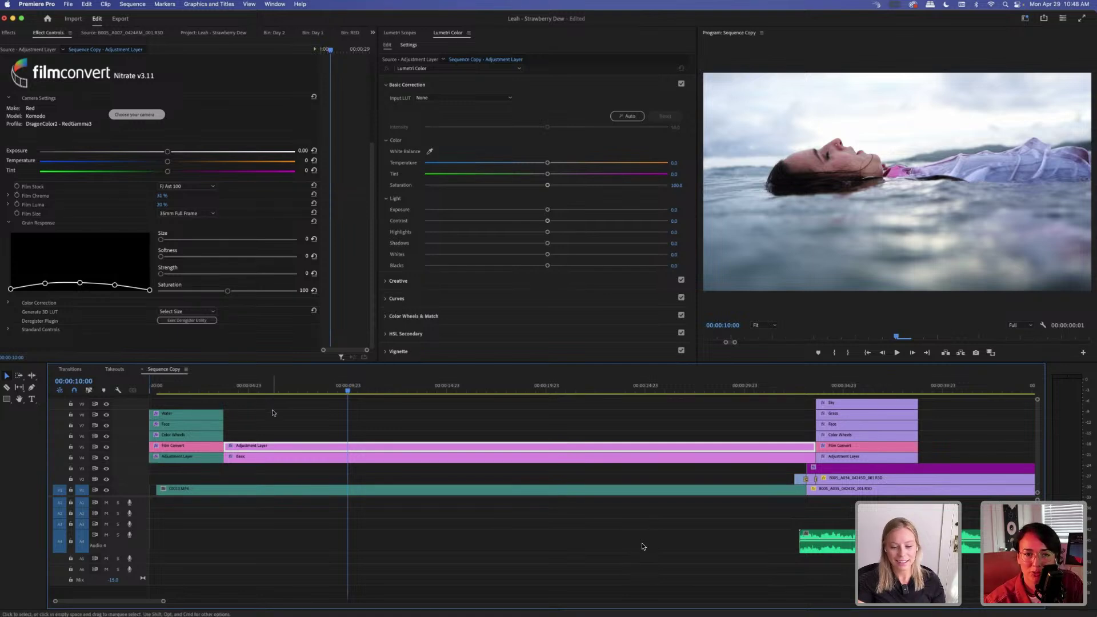
left_click(273, 412)
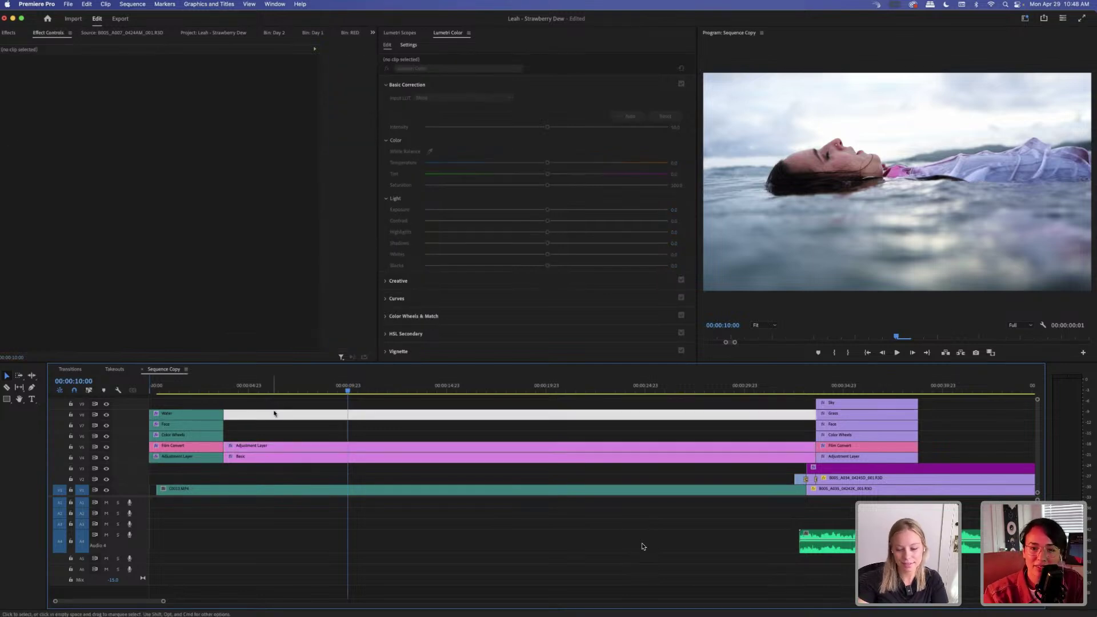
left_click(275, 448)
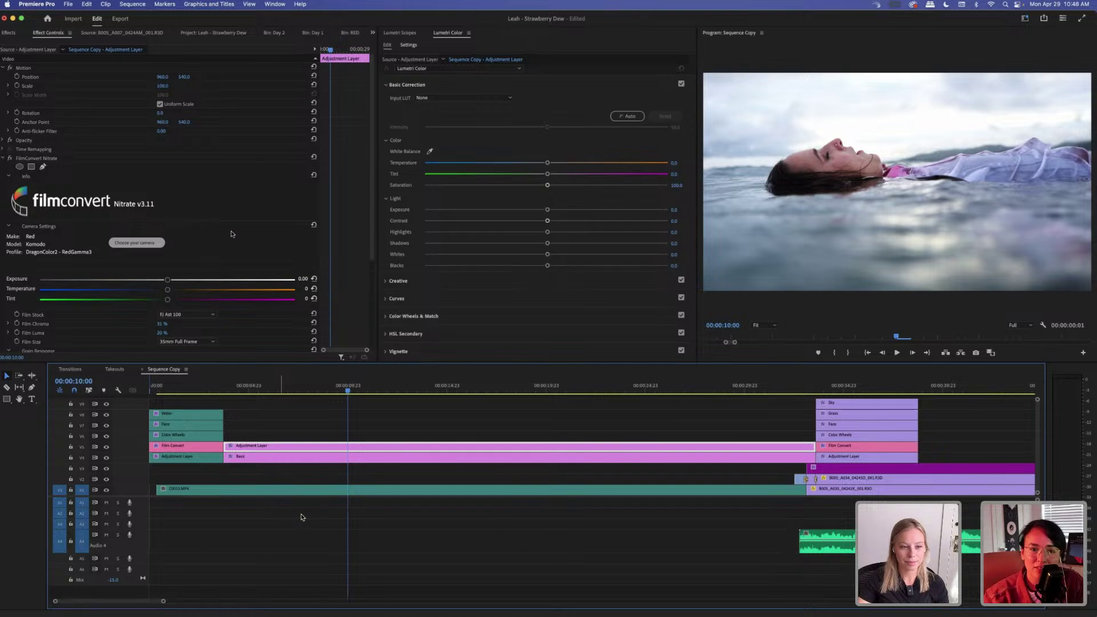
scroll(254, 252, "down", 3)
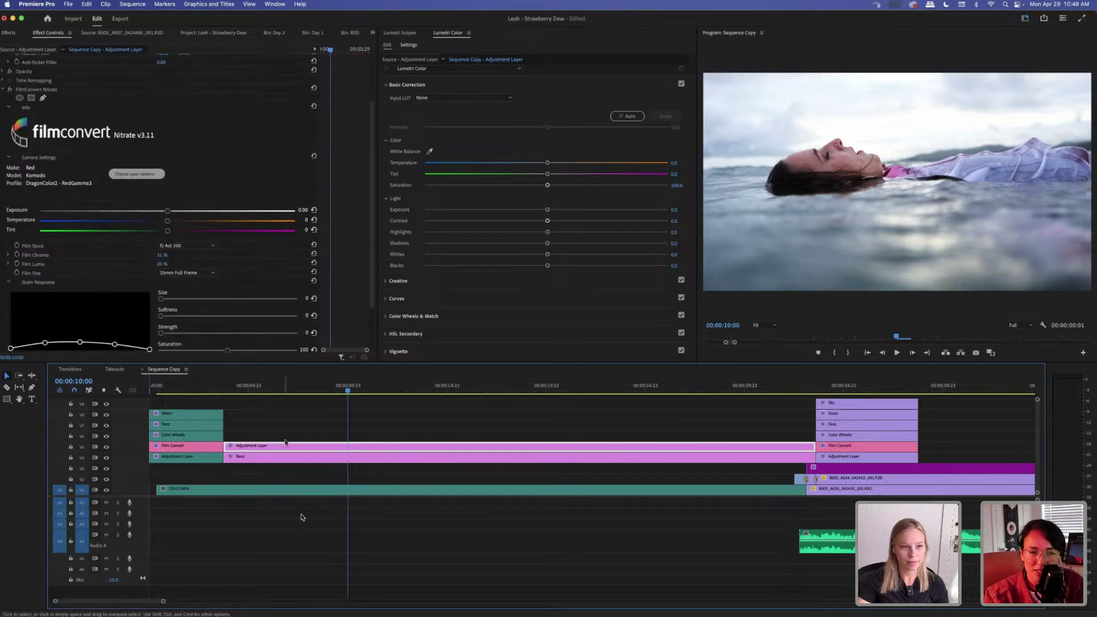
Examine the FilmConvert Nitrate effect's Color Correction section, with its color wheels, curves and levels, and its Standard Controls.
left_click(9, 33)
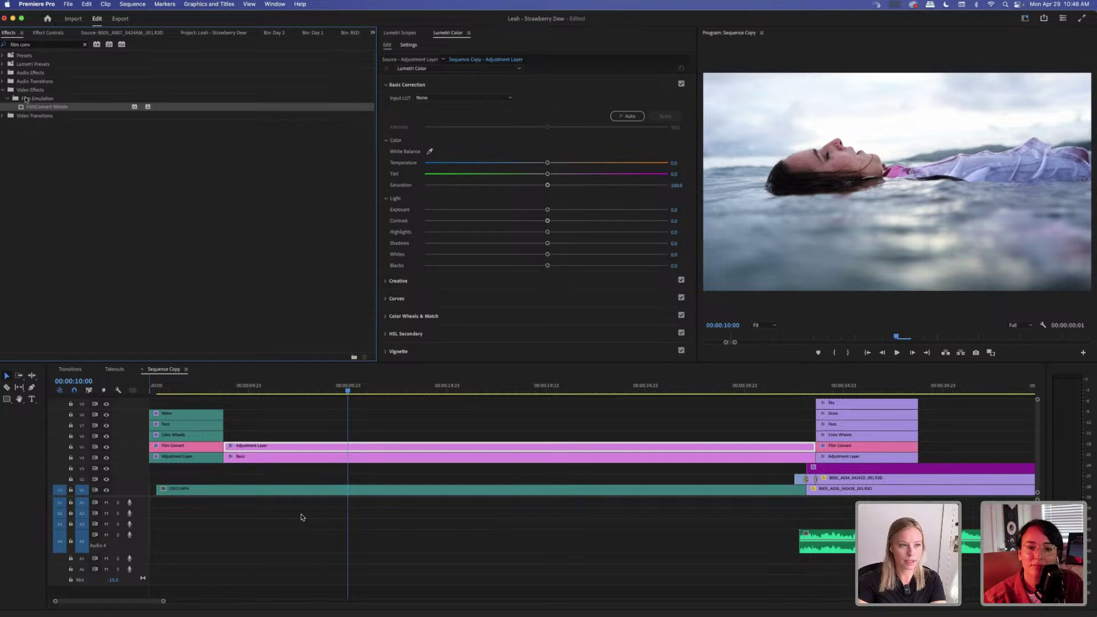
left_click(43, 34)
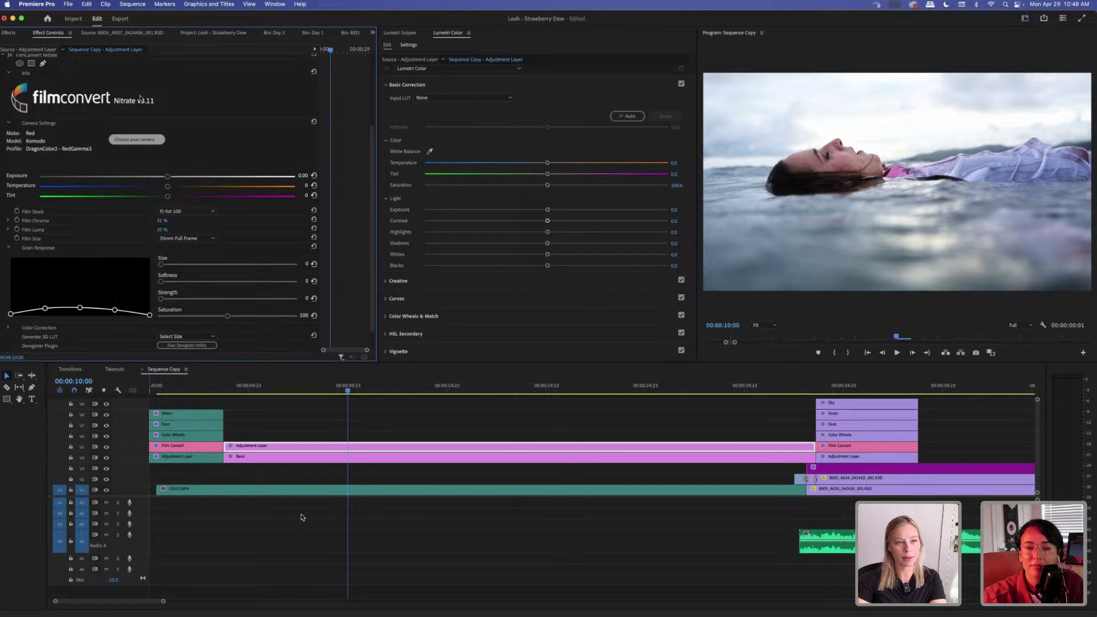
scroll(237, 158, "down", 2)
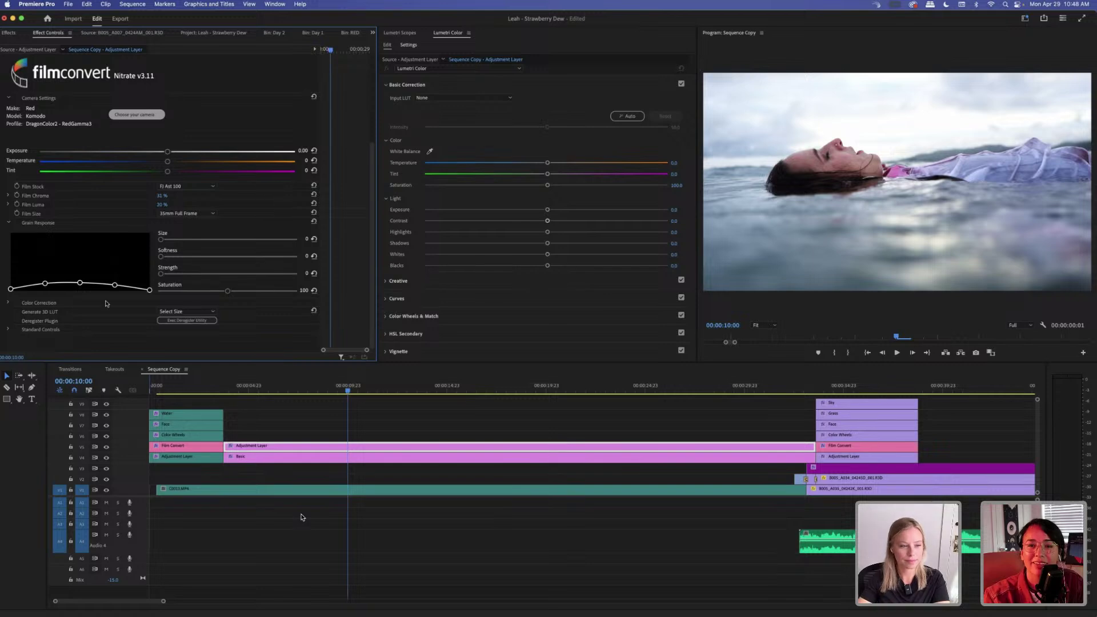
left_click(8, 304)
scroll(110, 323, "down", 10)
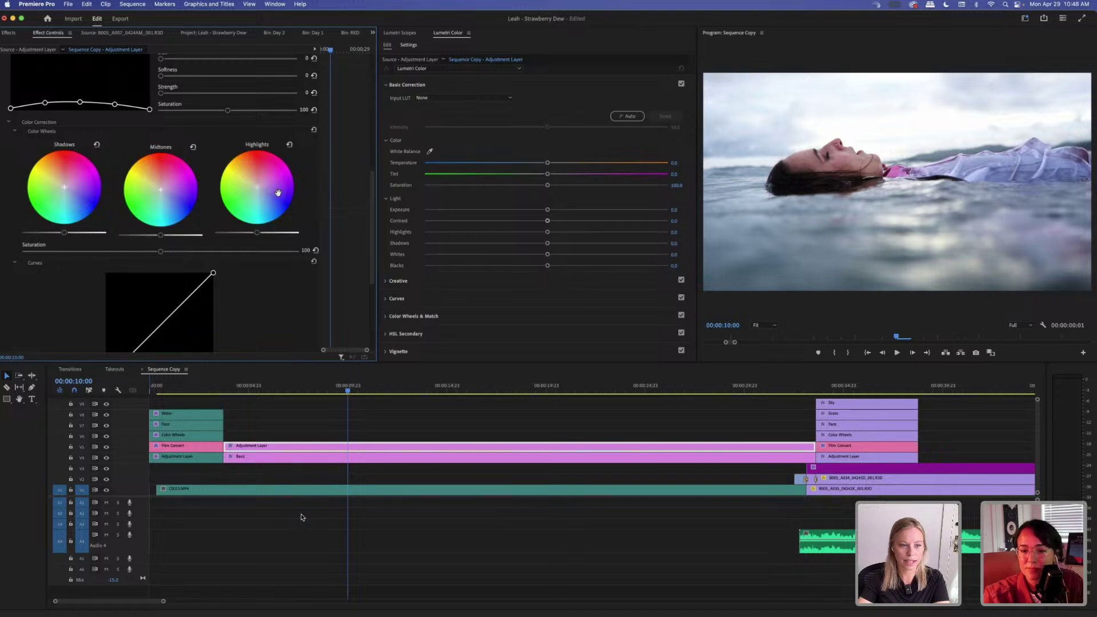
scroll(246, 318, "down", 1)
scroll(245, 319, "down", 6)
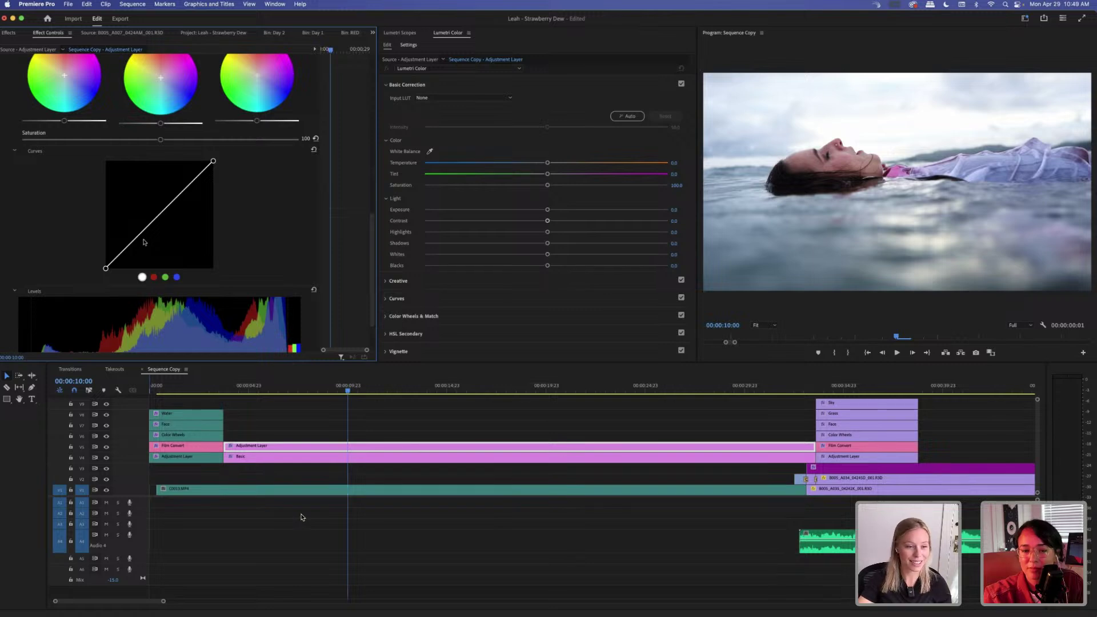
scroll(144, 241, "down", 3)
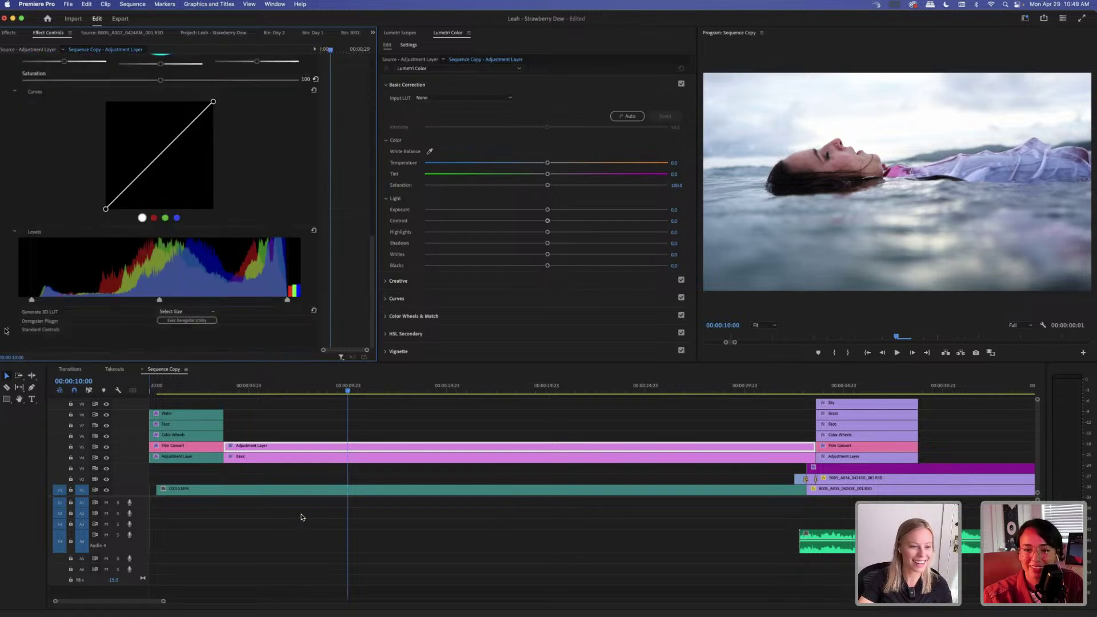
left_click(7, 329)
scroll(17, 323, "down", 2)
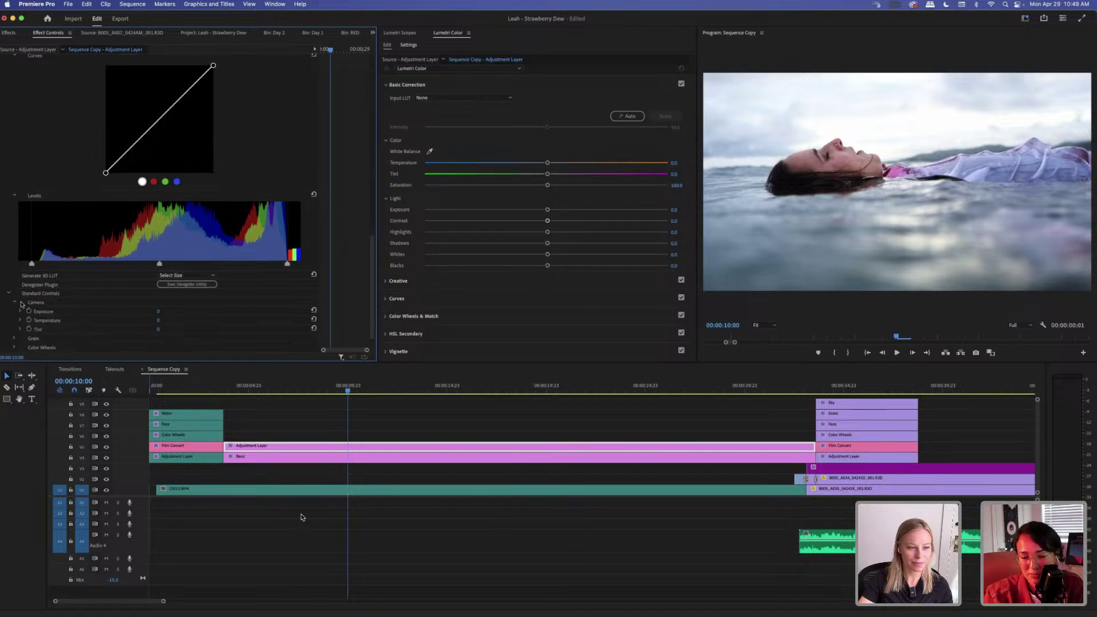
left_click(14, 311)
Rename the V5 adjustment layer as "Film Convert" and deselect it.
scroll(166, 275, "up", 3)
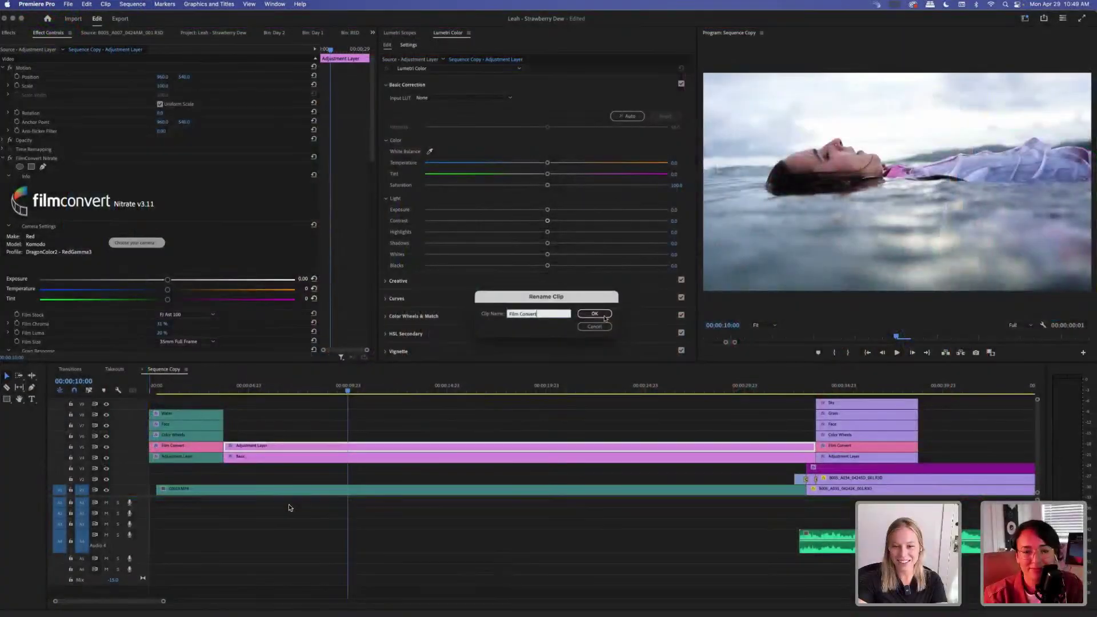
left_click(594, 314)
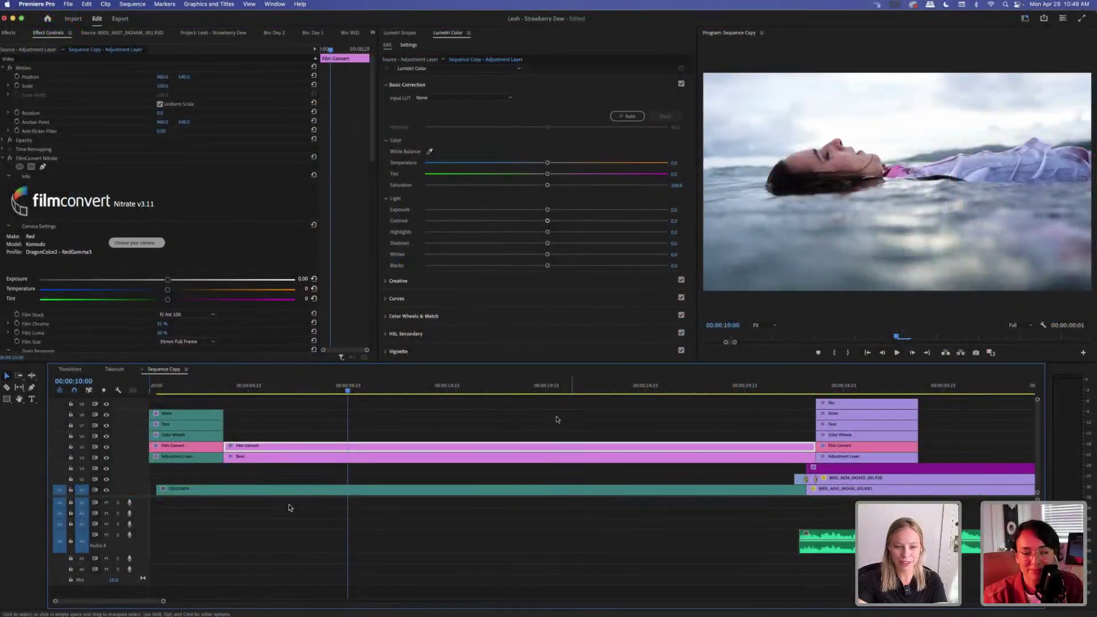
left_click(557, 420)
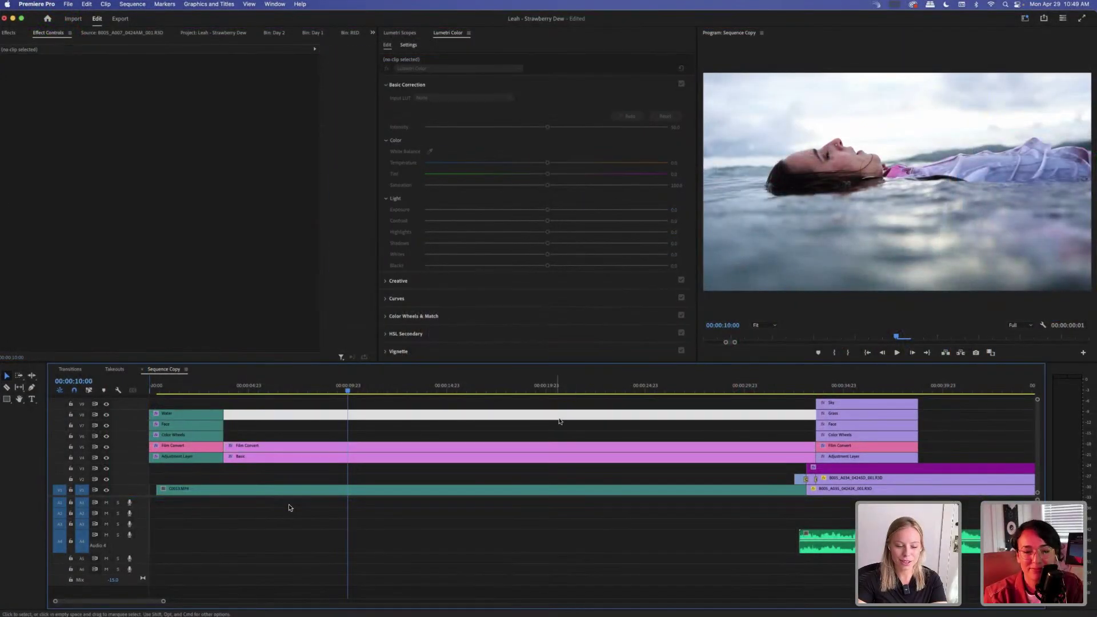
Review the camera, film stock and grain settings of the Film Convert layer on V5.
left_click(437, 451)
scroll(228, 213, "down", 5)
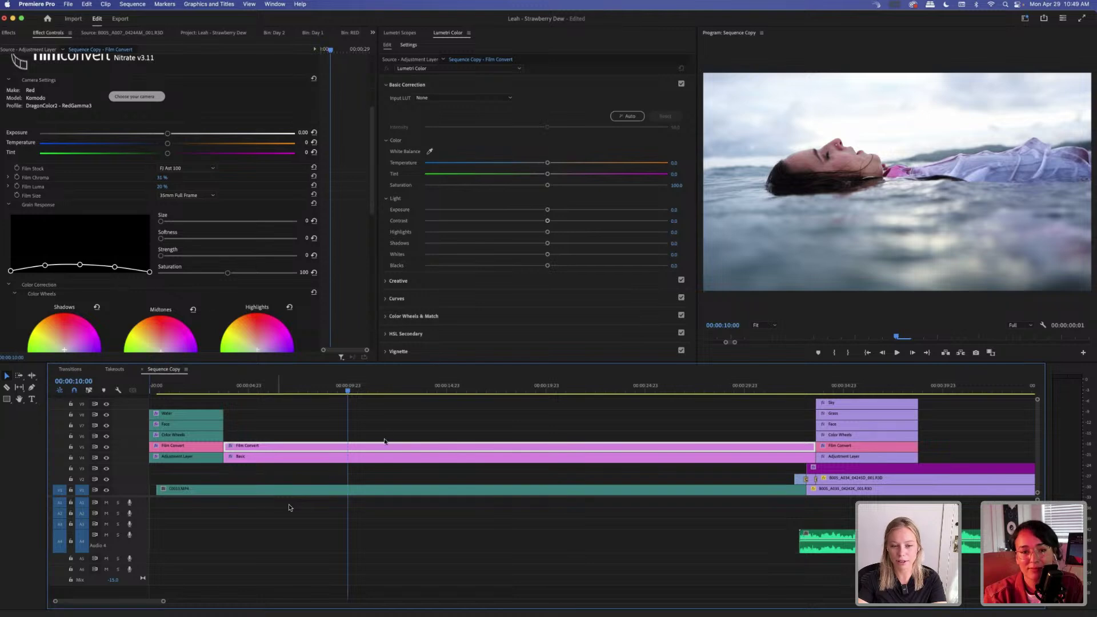
left_click(380, 446)
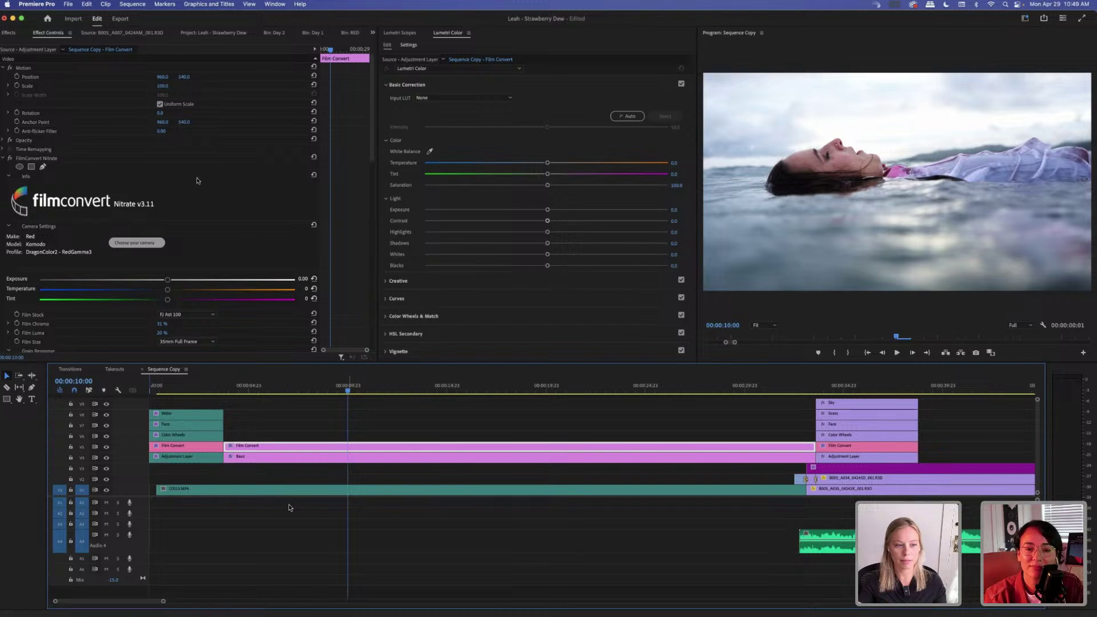
scroll(217, 198, "down", 3)
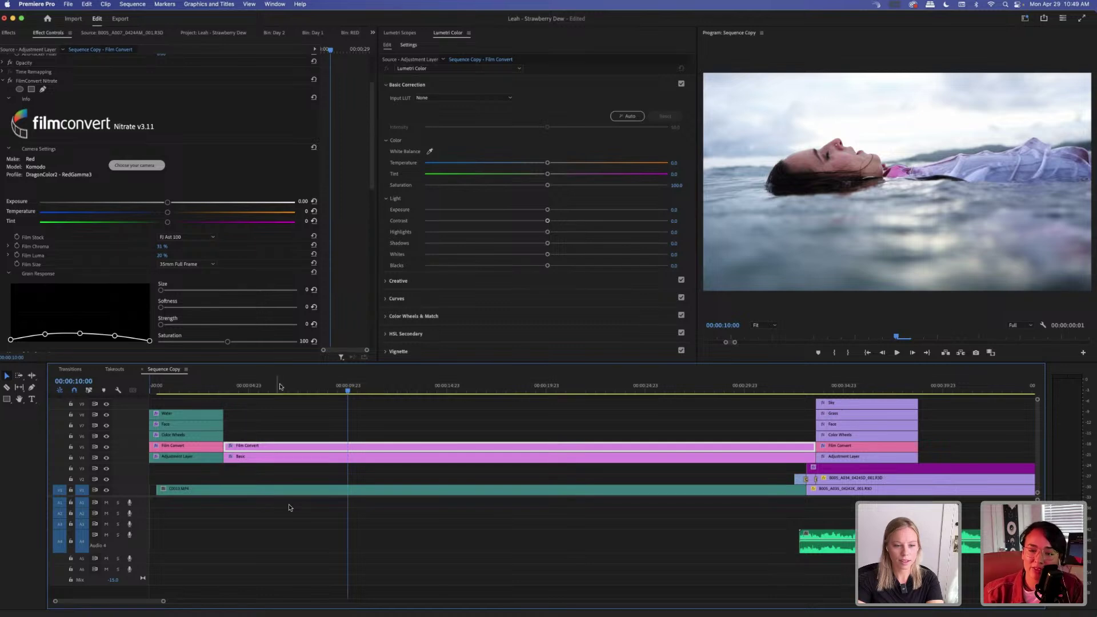
left_click(283, 447)
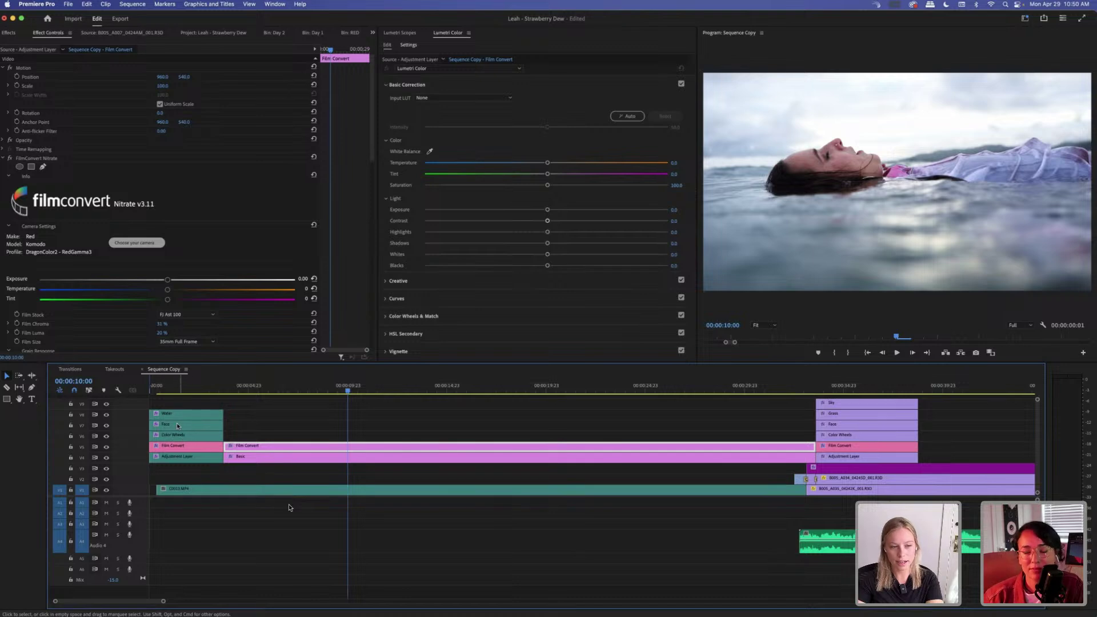
left_click(258, 425)
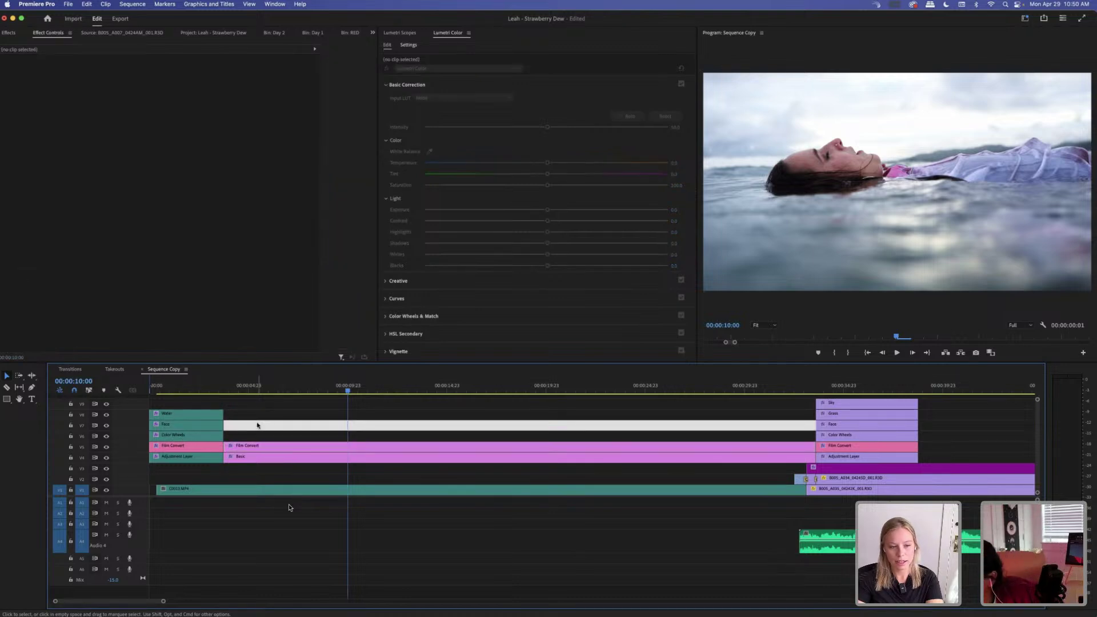
left_click(267, 448)
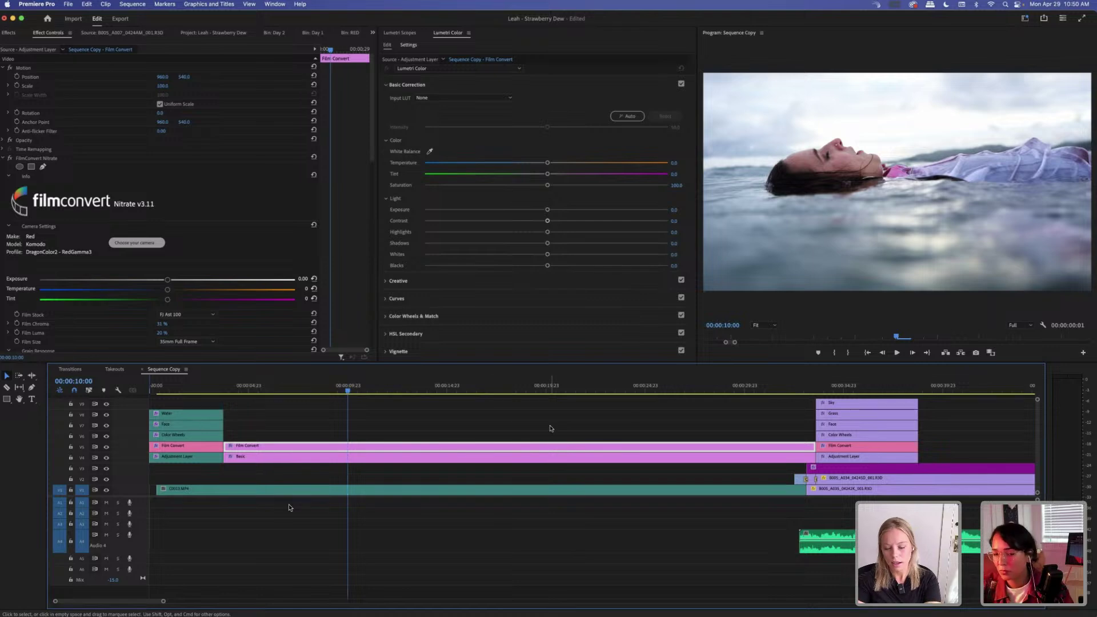
Inspect the Lumetri Color settings of the Color Wheels layer at the sequence start and of the Basic layer.
left_click(550, 429)
key("minus")
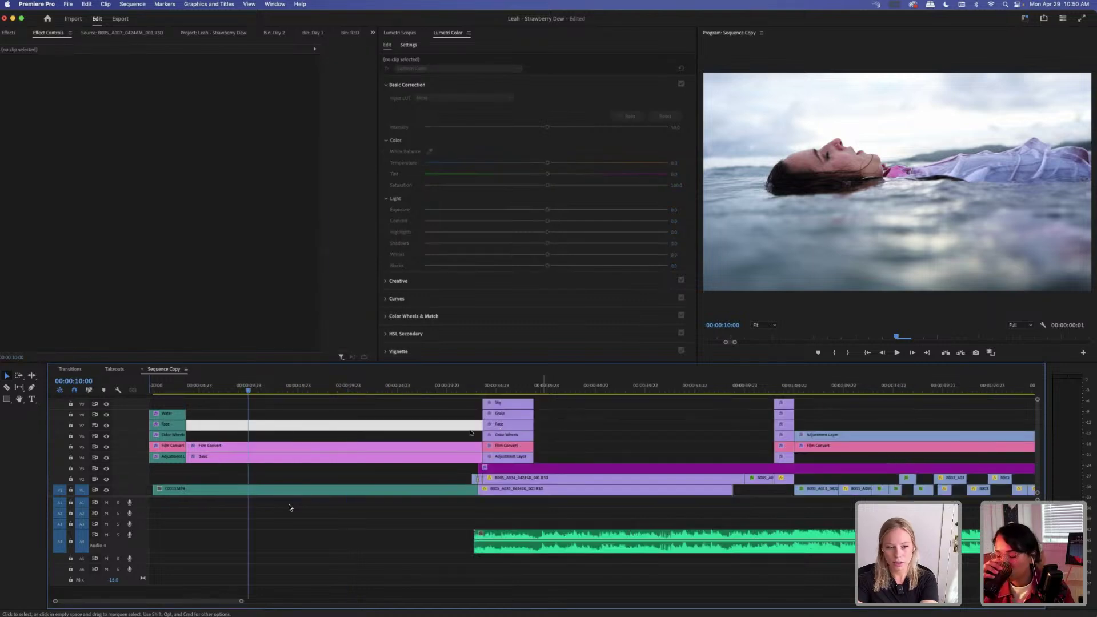
left_click(168, 437)
key("equal")
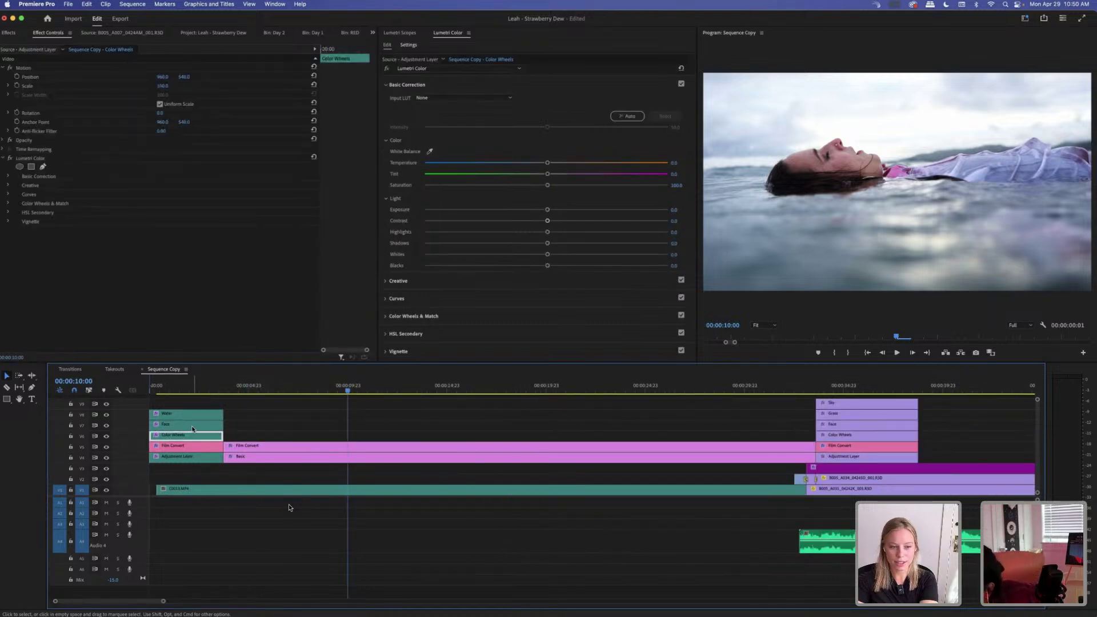
left_click(378, 426)
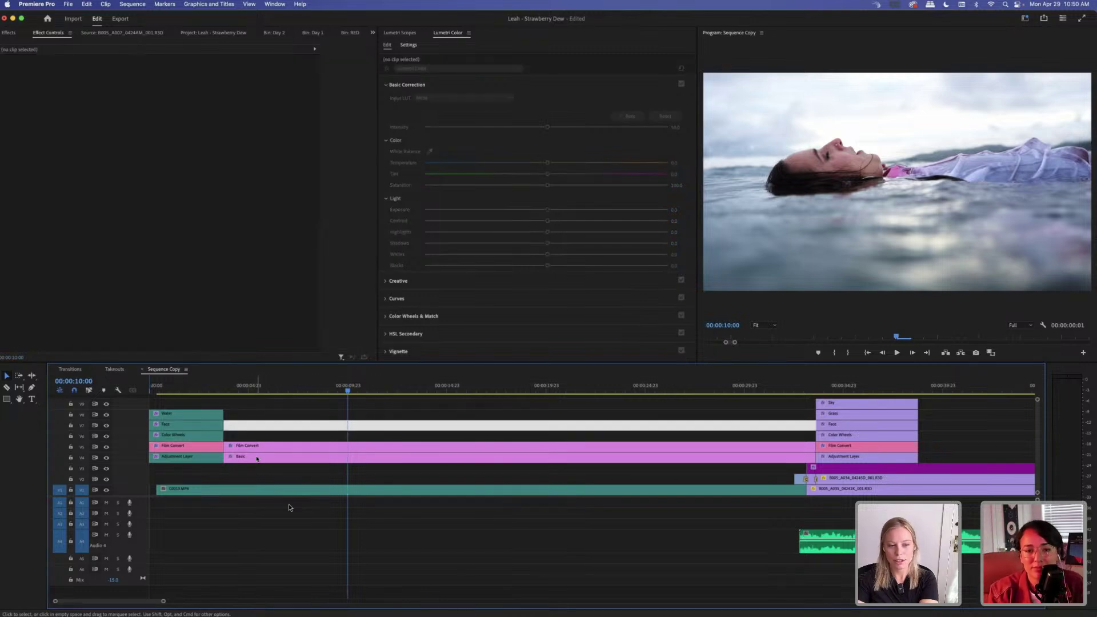
left_click(257, 458)
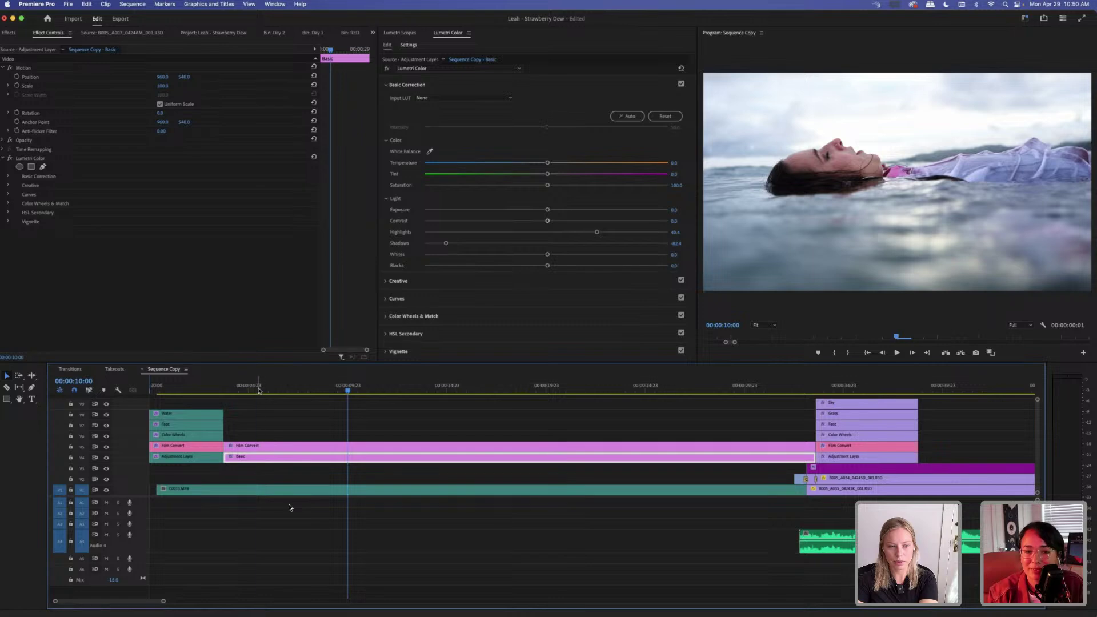
Play back the graded ocean clip from near the start of the Basic layer, stopping at 00:00:07:06.
left_click(258, 390)
key("space")
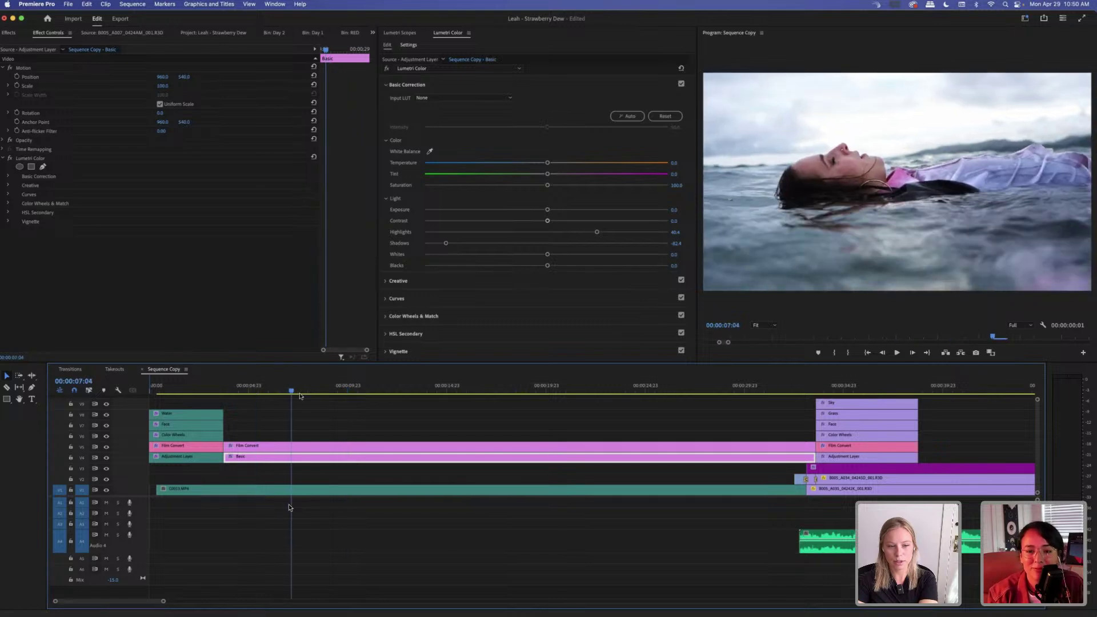
left_click(314, 405)
left_click(320, 414)
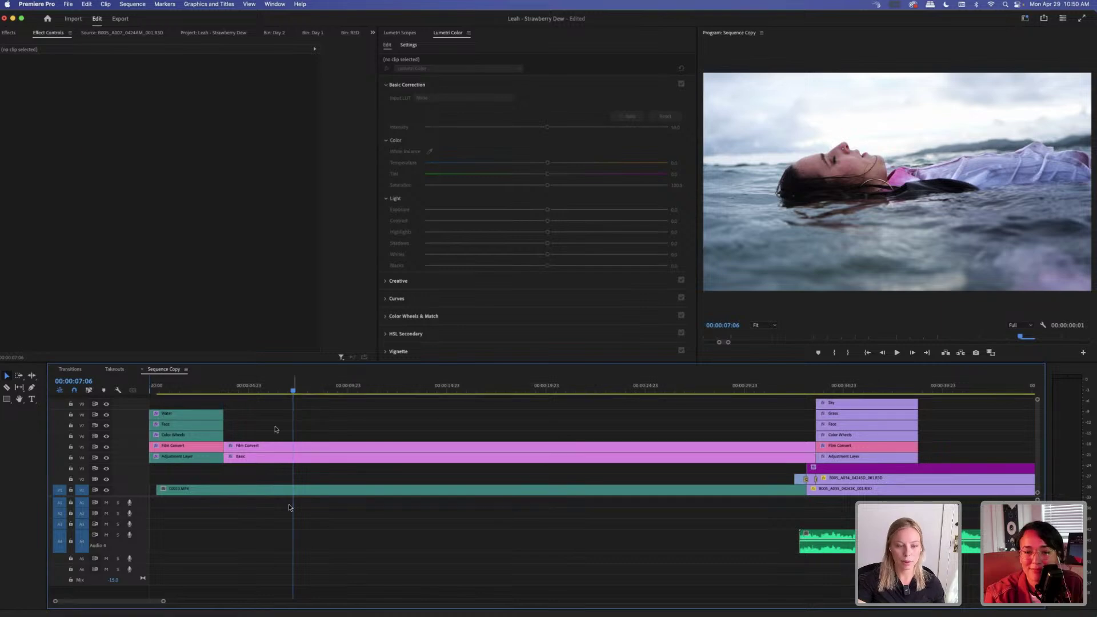
Examine the Film Convert layer's grain, color wheels, curves and levels settings at 00:00:07:06.
left_click(237, 450)
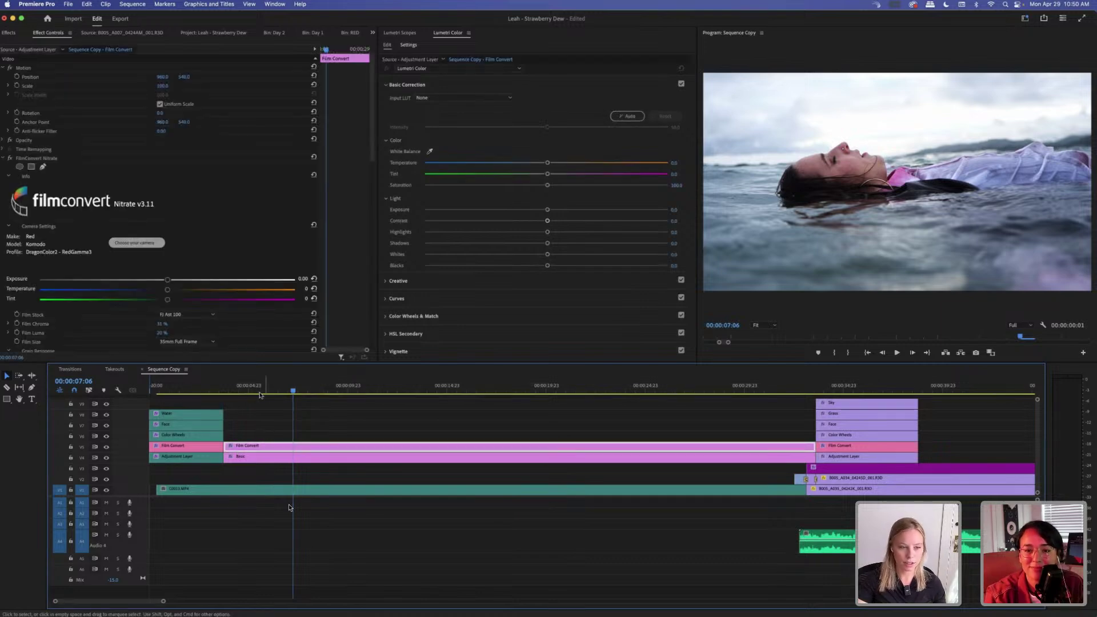
scroll(255, 341, "down", 4)
scroll(254, 341, "down", 2)
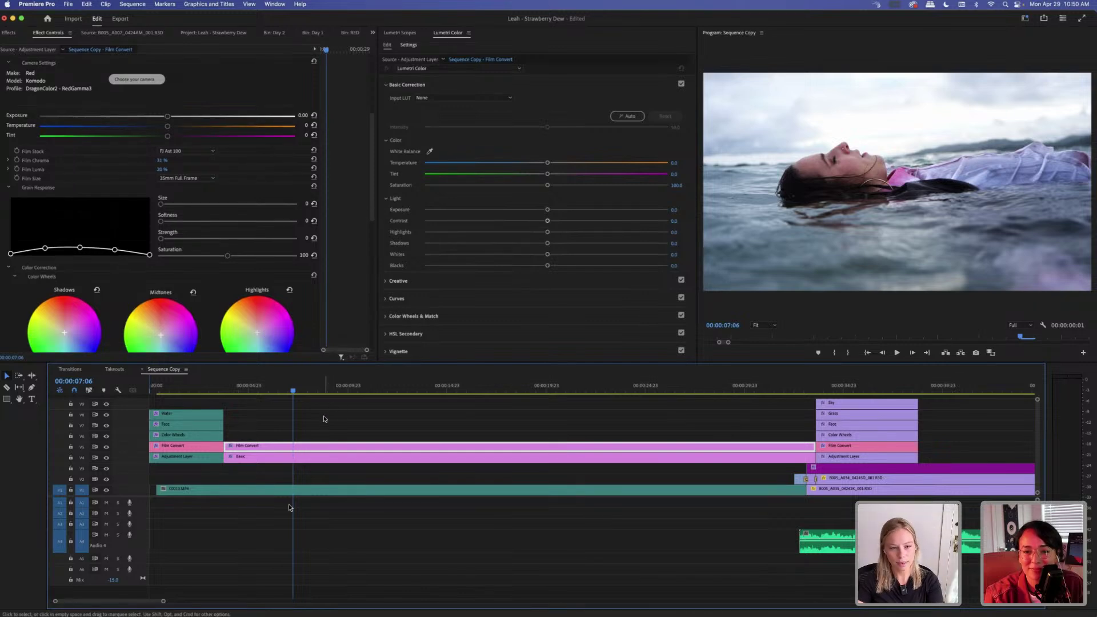
left_click(308, 419)
left_click(280, 449)
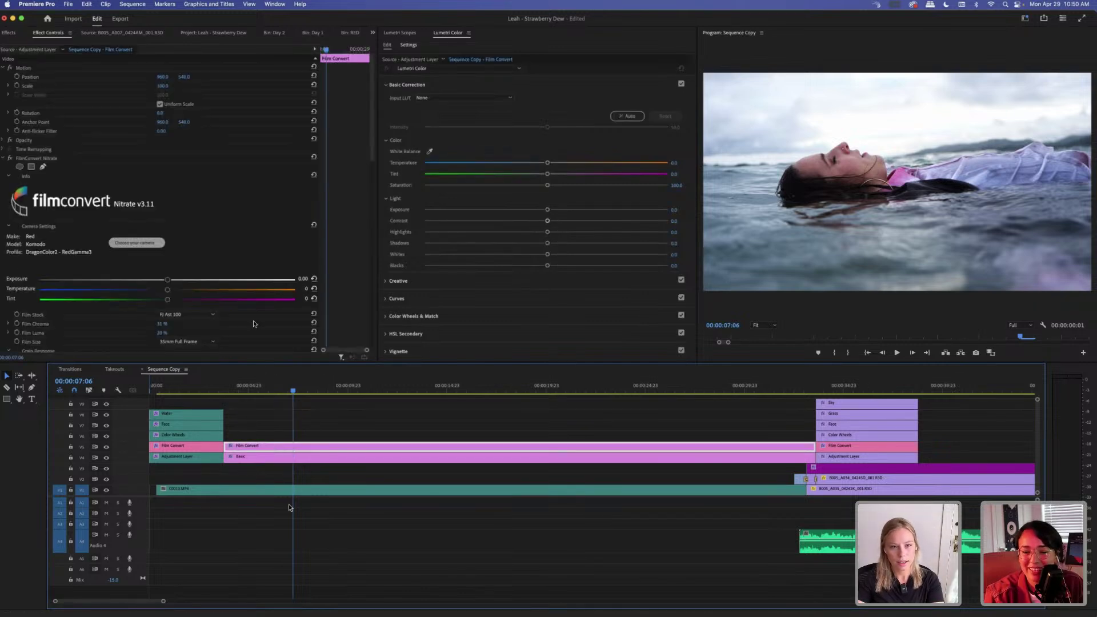
scroll(259, 327, "down", 6)
scroll(258, 326, "down", 6)
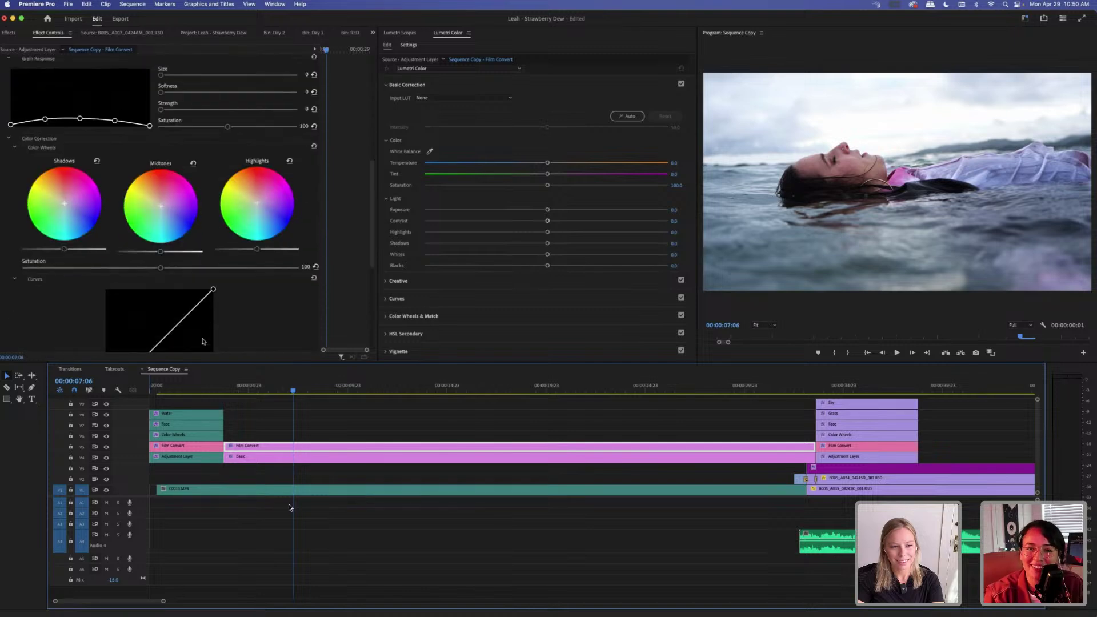
scroll(256, 292, "down", 3)
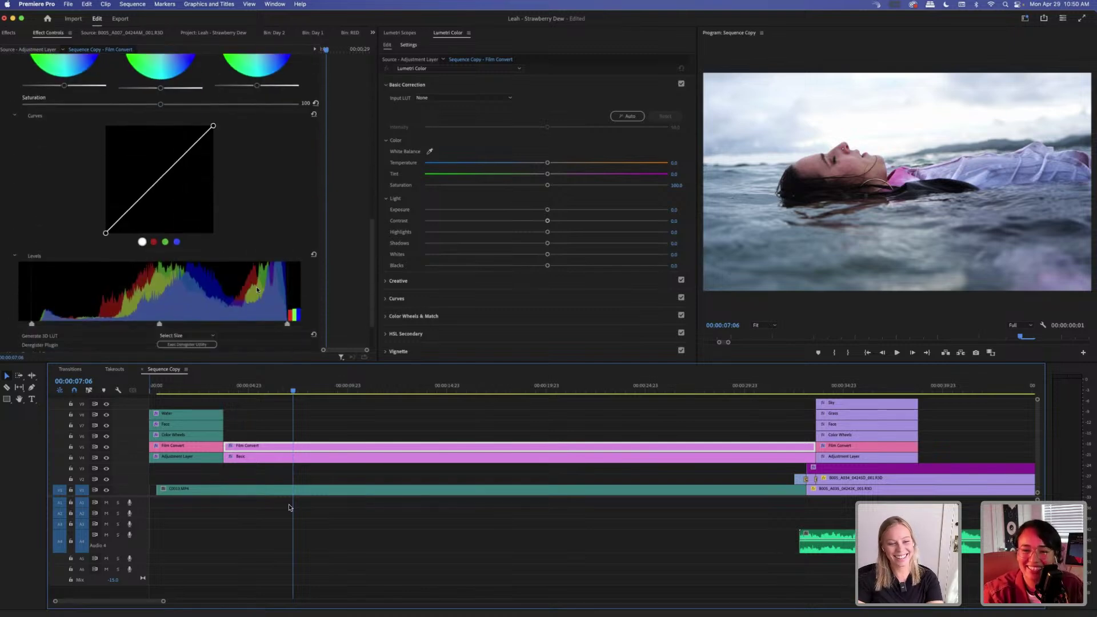
Place a new adjustment layer on V6 directly above the Film Convert layer and extend it to that layer's end.
left_click(268, 429)
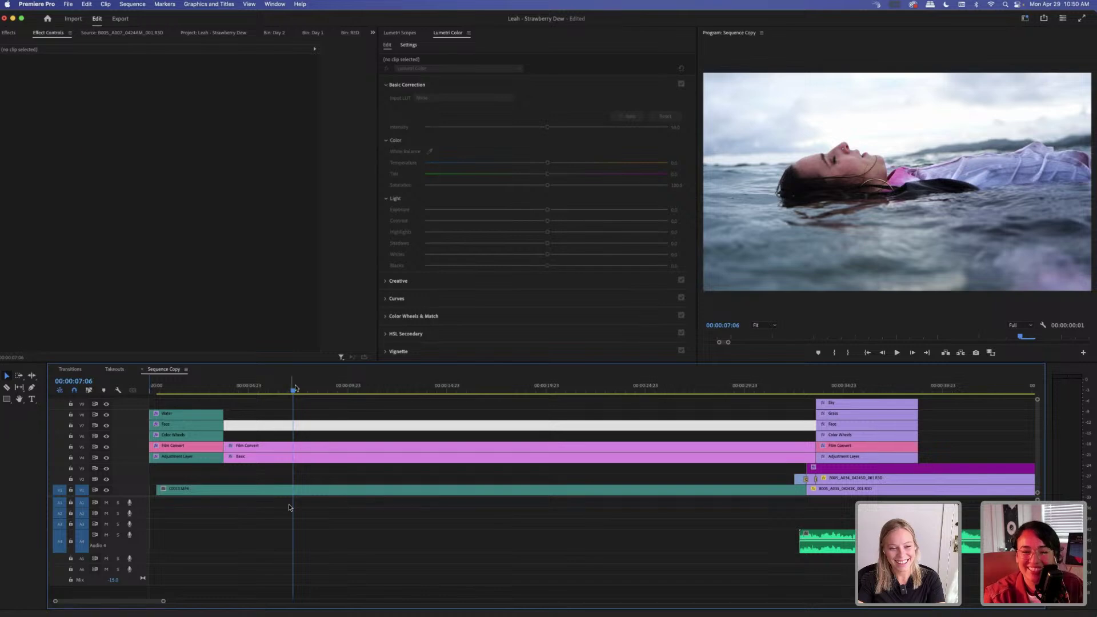
left_click(269, 490)
left_click(122, 33)
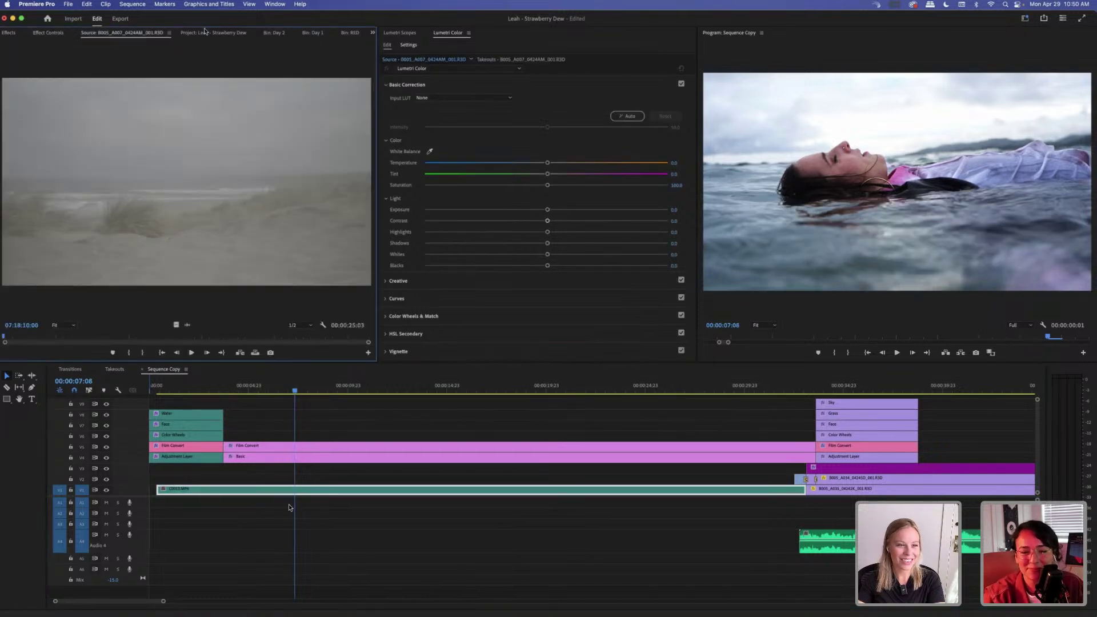
left_click(213, 33)
left_click_drag(108, 154, 229, 435)
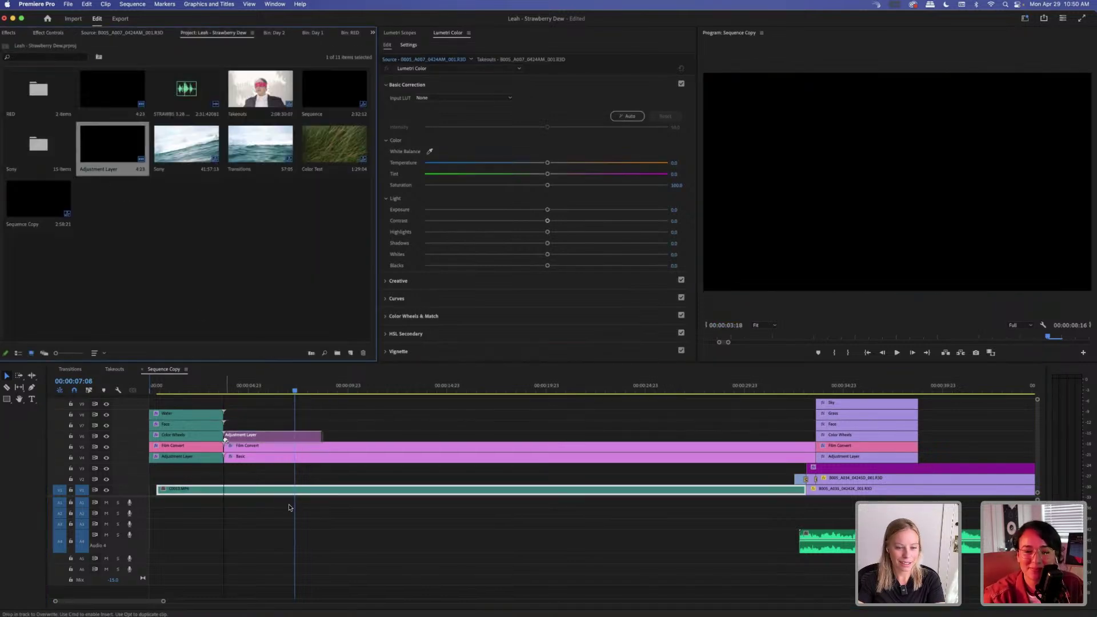
left_click_drag(318, 436, 815, 436)
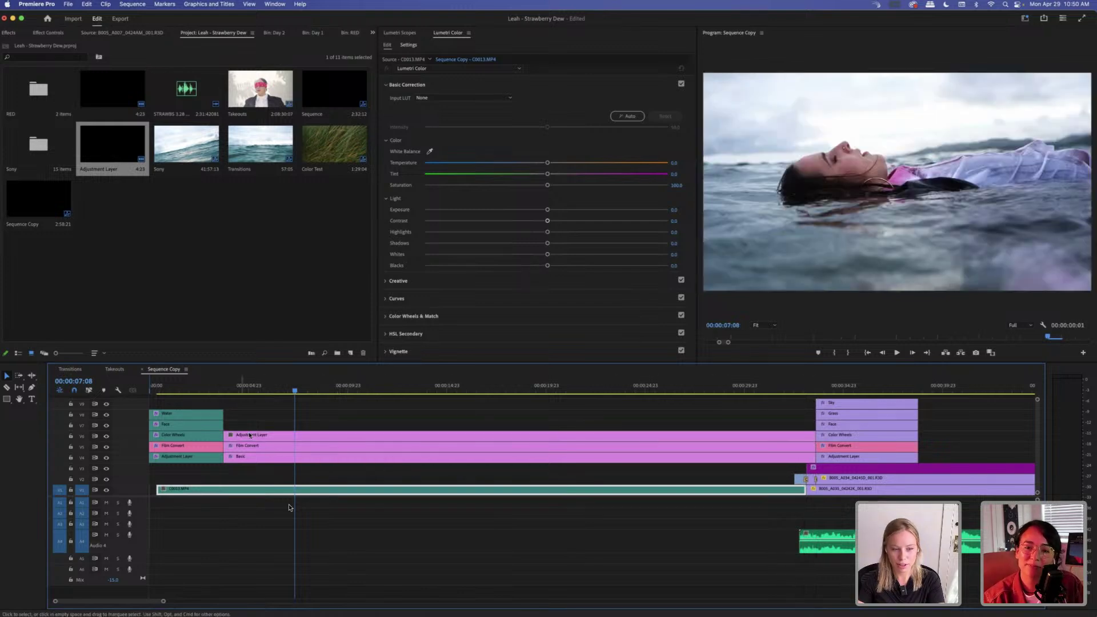
Review the Film Convert layer's effect settings and the available film stocks at 00:00:06:00 without changing the selected stock.
left_click(187, 448)
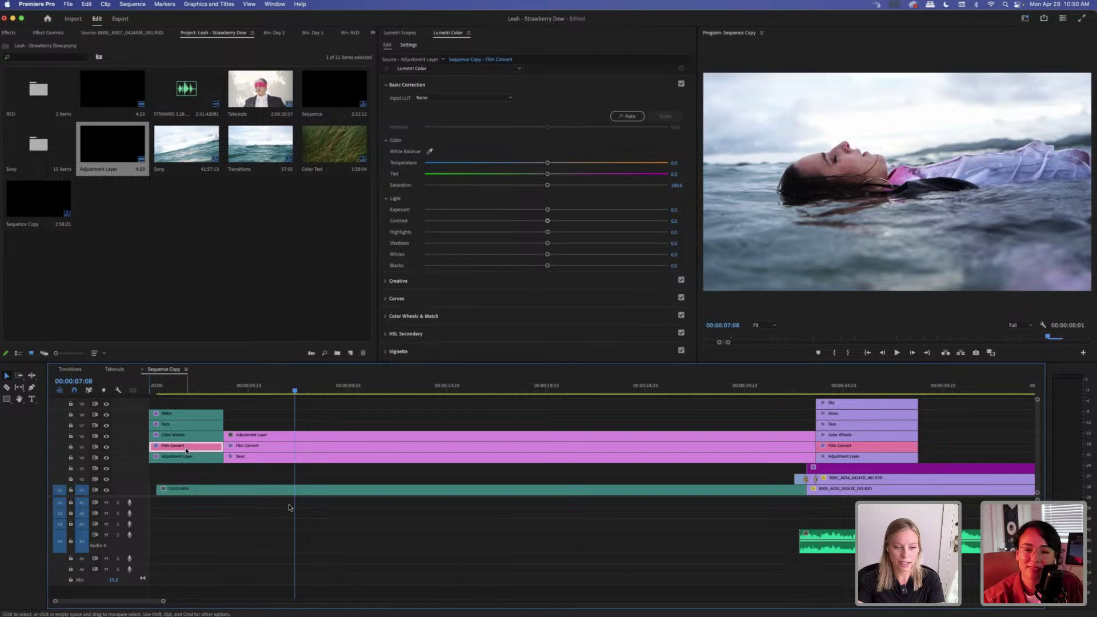
left_click(257, 425)
left_click(289, 506)
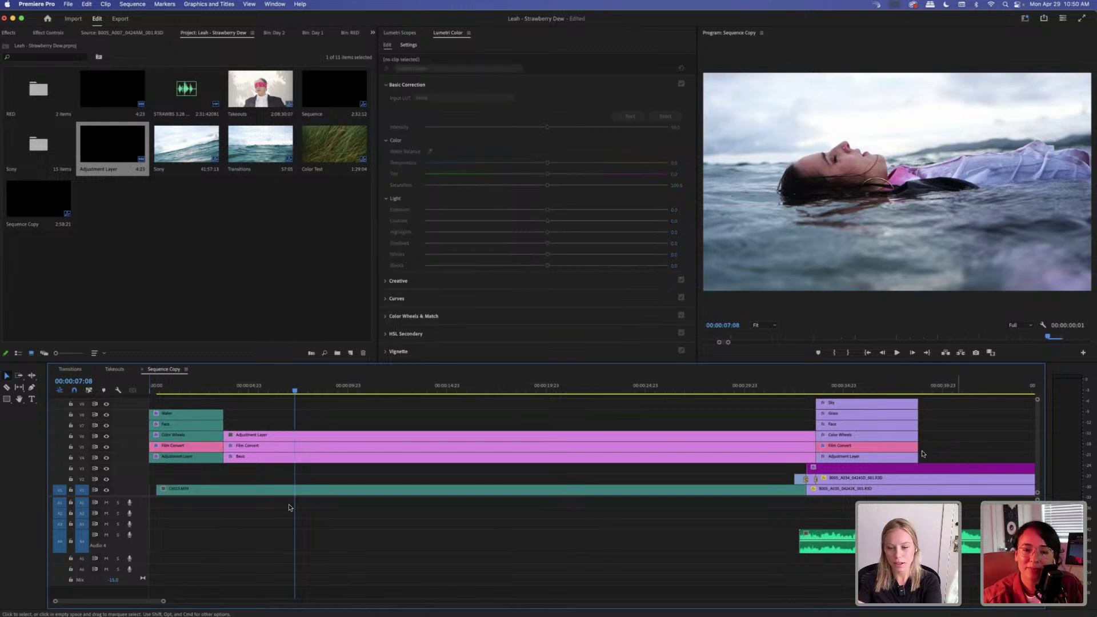
key("minus")
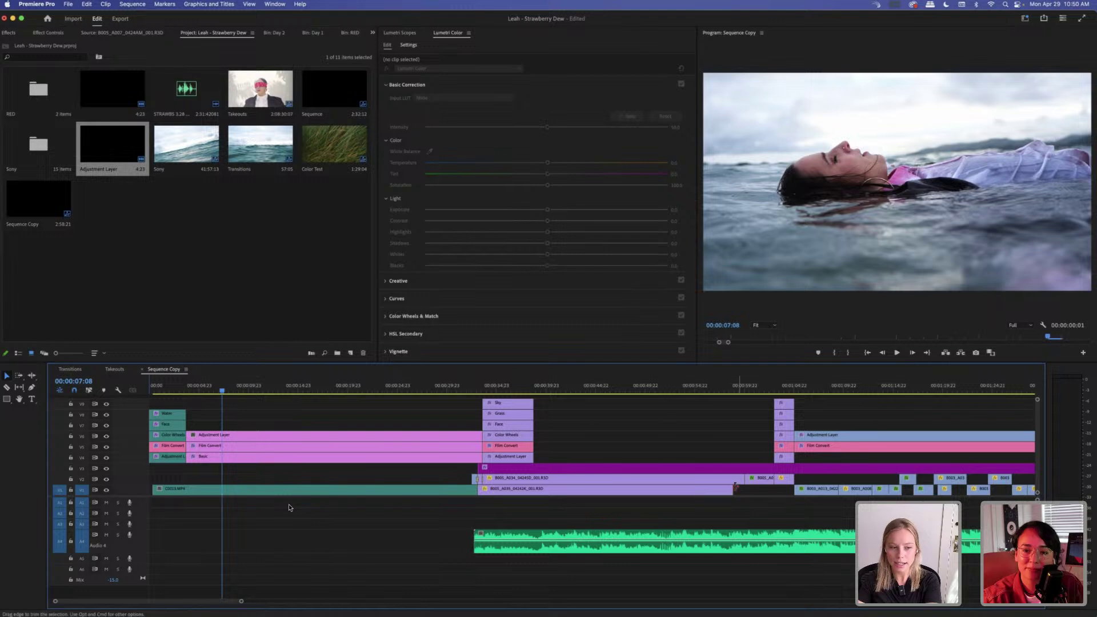
left_click(168, 446)
left_click_drag(170, 390, 211, 392)
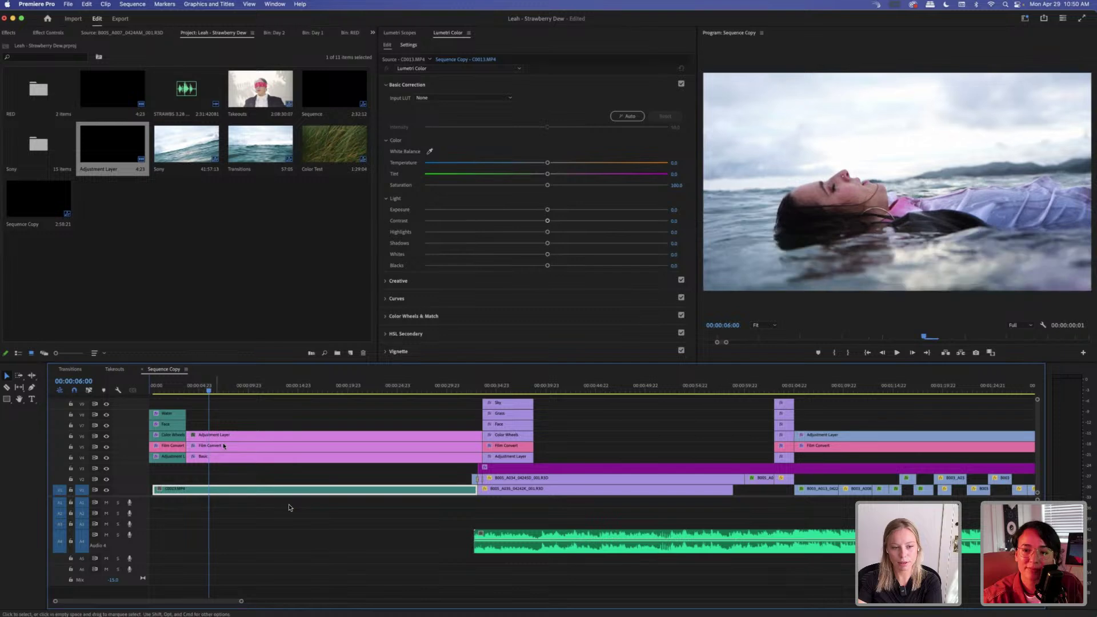
left_click(228, 445)
left_click(45, 33)
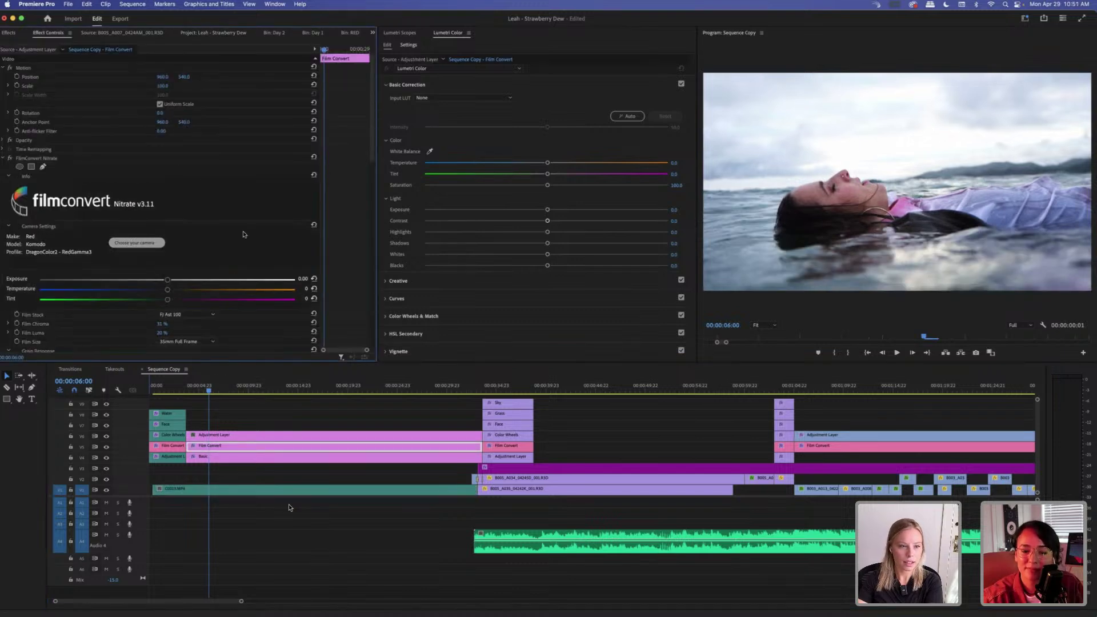
scroll(244, 234, "down", 5)
left_click(180, 212)
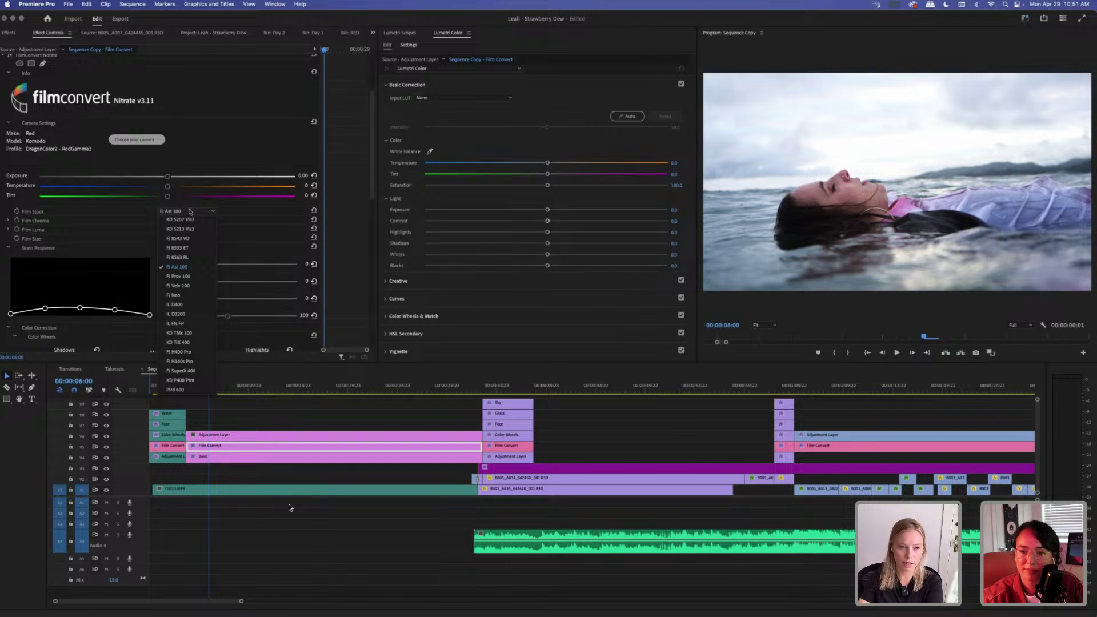
left_click(381, 419)
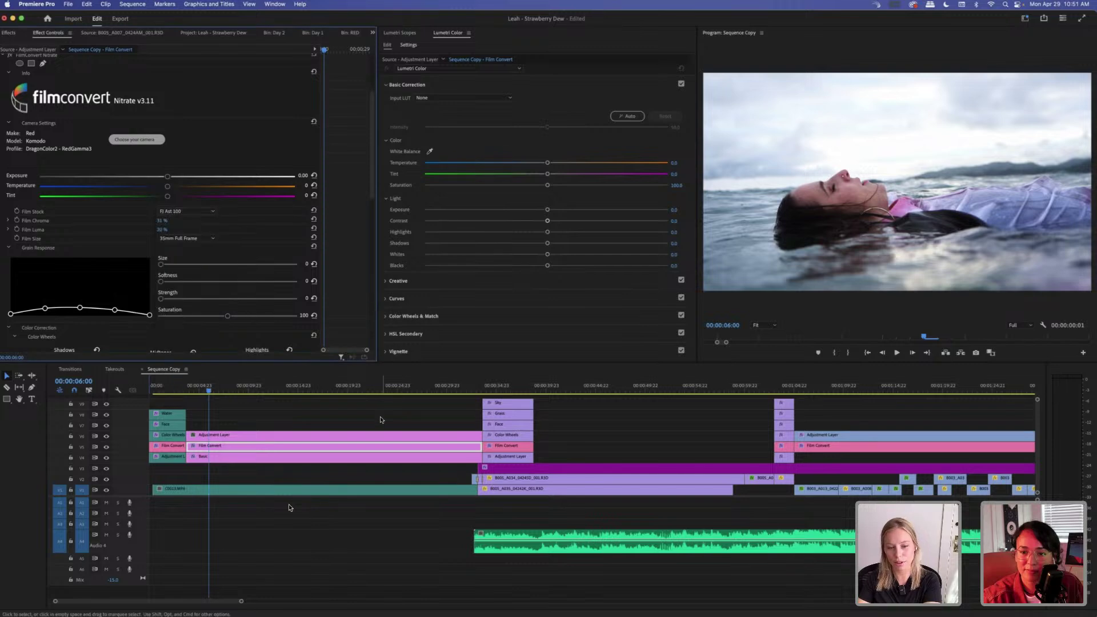
left_click(382, 419)
Check the shots at 00:00:24:22, 00:00:40:03 and 00:01:07:10 in the sequence and return to the ocean clip at 00:00:11:16.
left_click(223, 447)
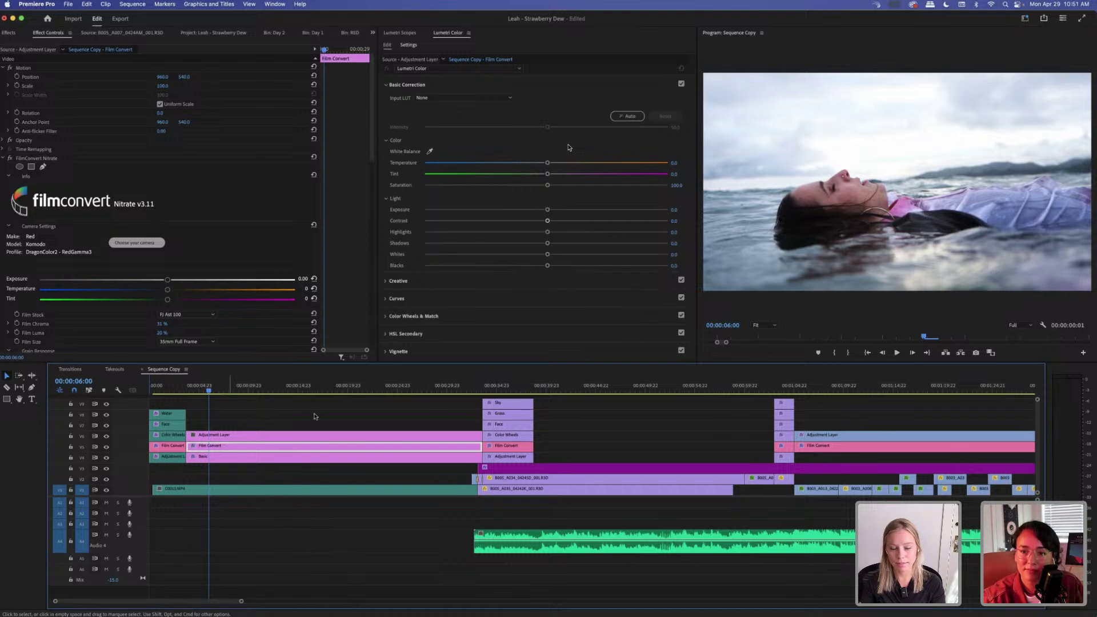
left_click(397, 389)
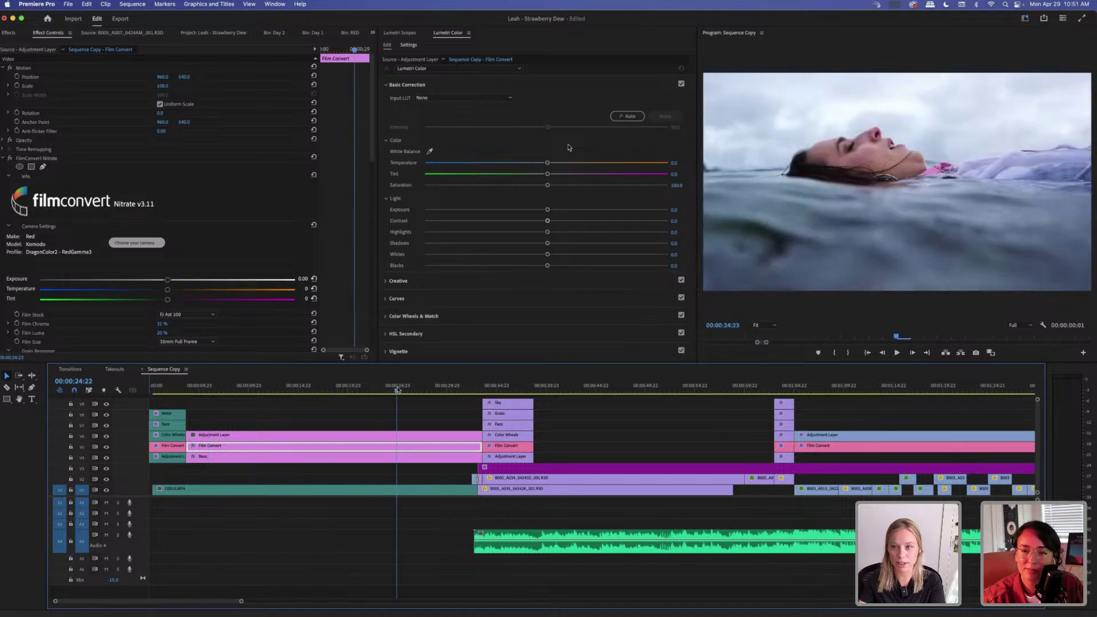
left_click(548, 388)
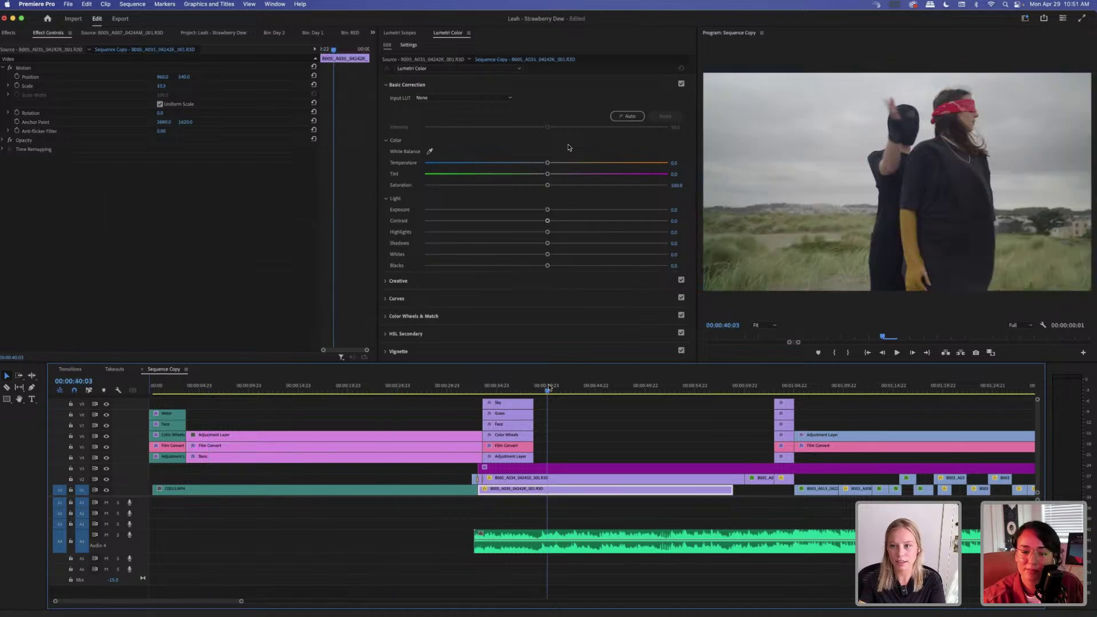
left_click(820, 389)
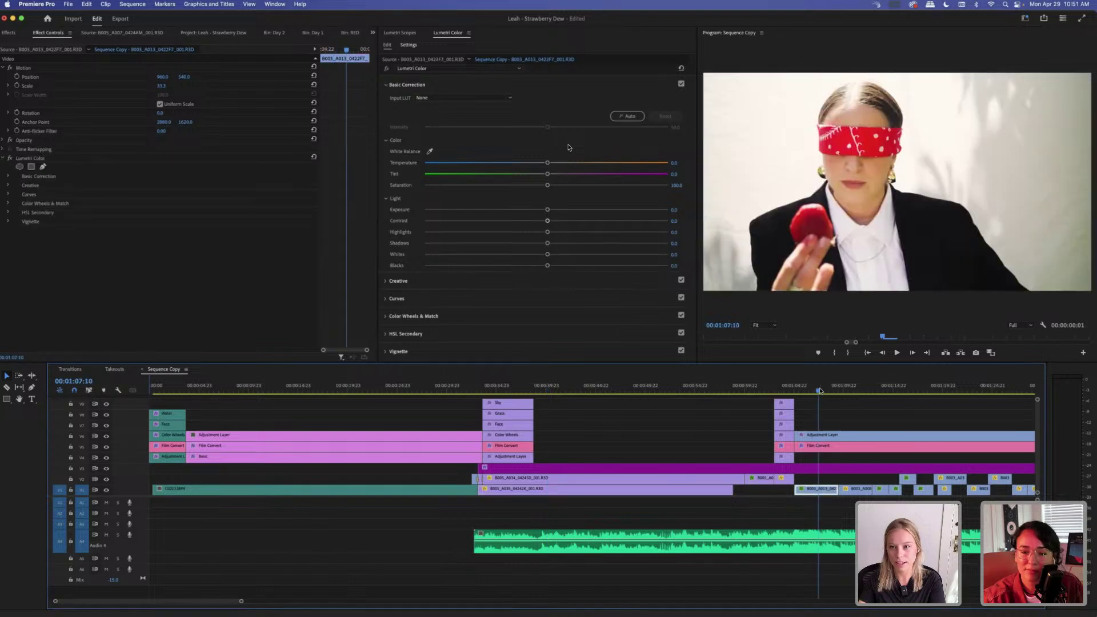
left_click(266, 390)
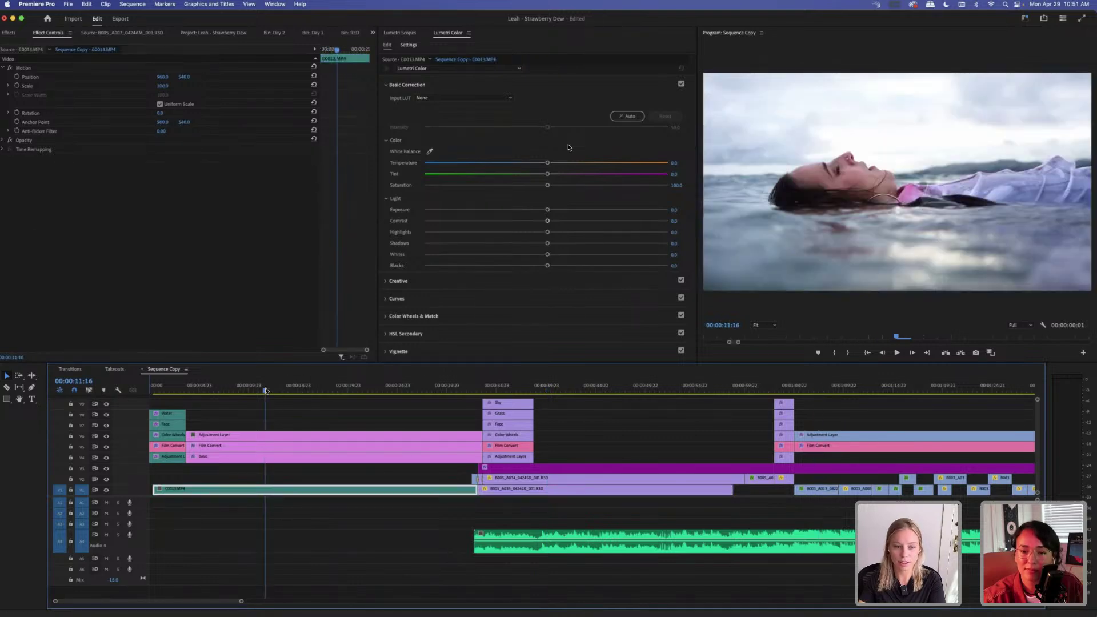
Add a shadow point and a highlight point on the diagonal of the new V6 adjustment layer's RGB curve in Lumetri Color.
left_click(264, 436)
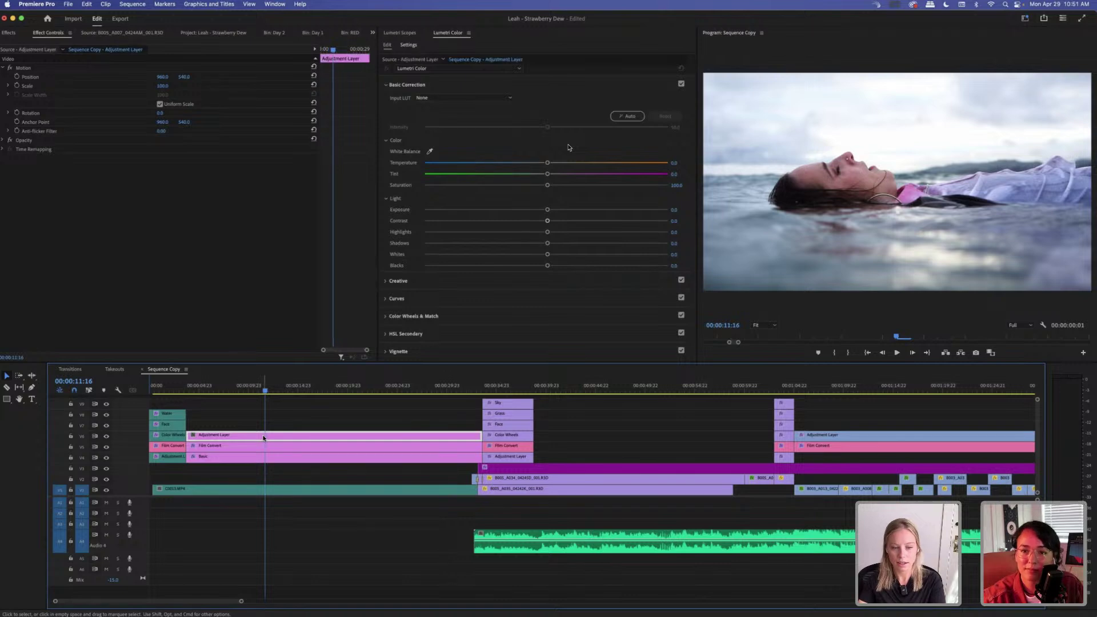
key("equal")
key("equal")
key("equal")
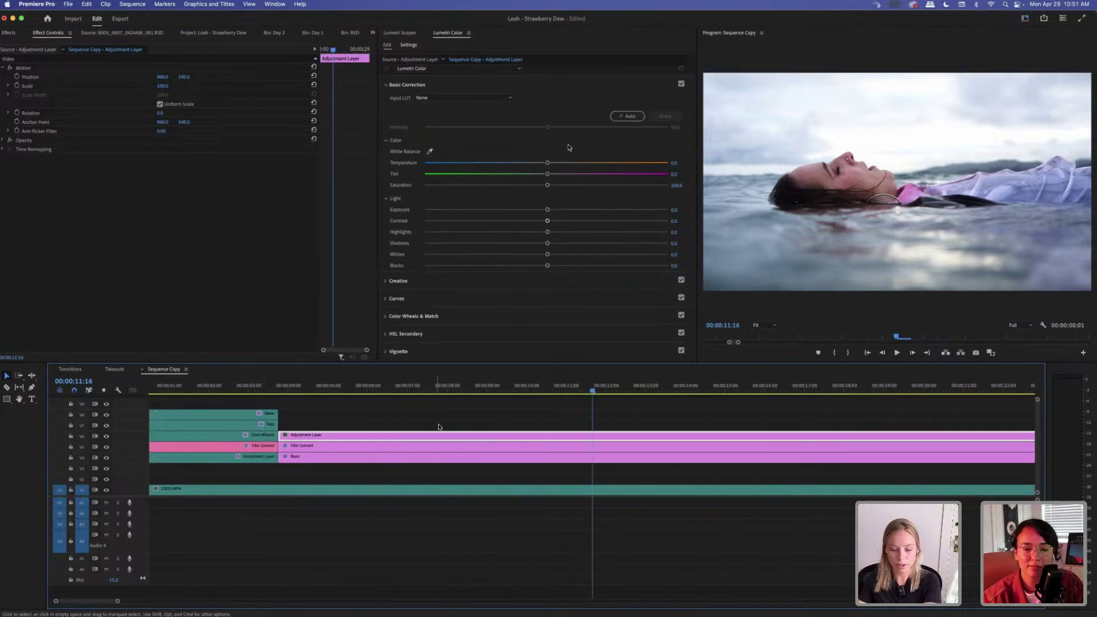
key("minus")
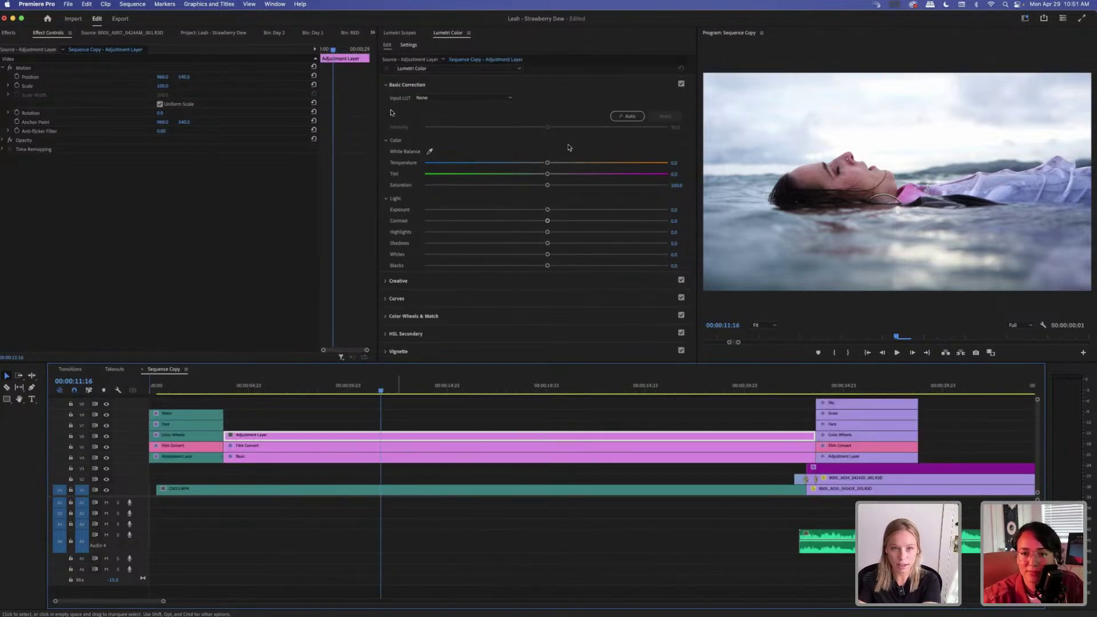
left_click(457, 84)
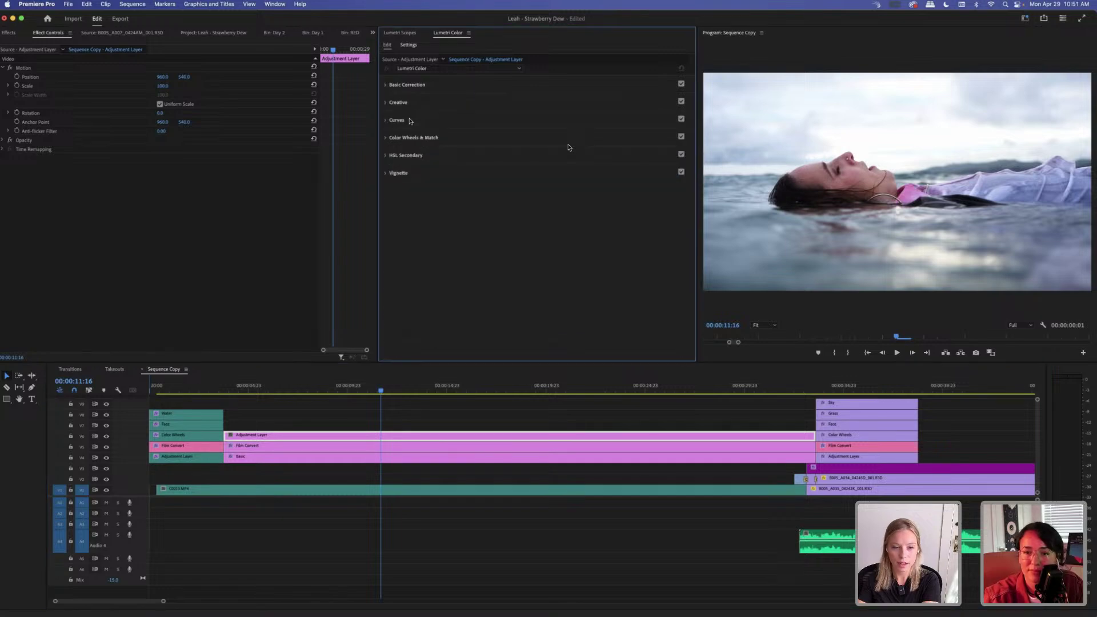
left_click(410, 120)
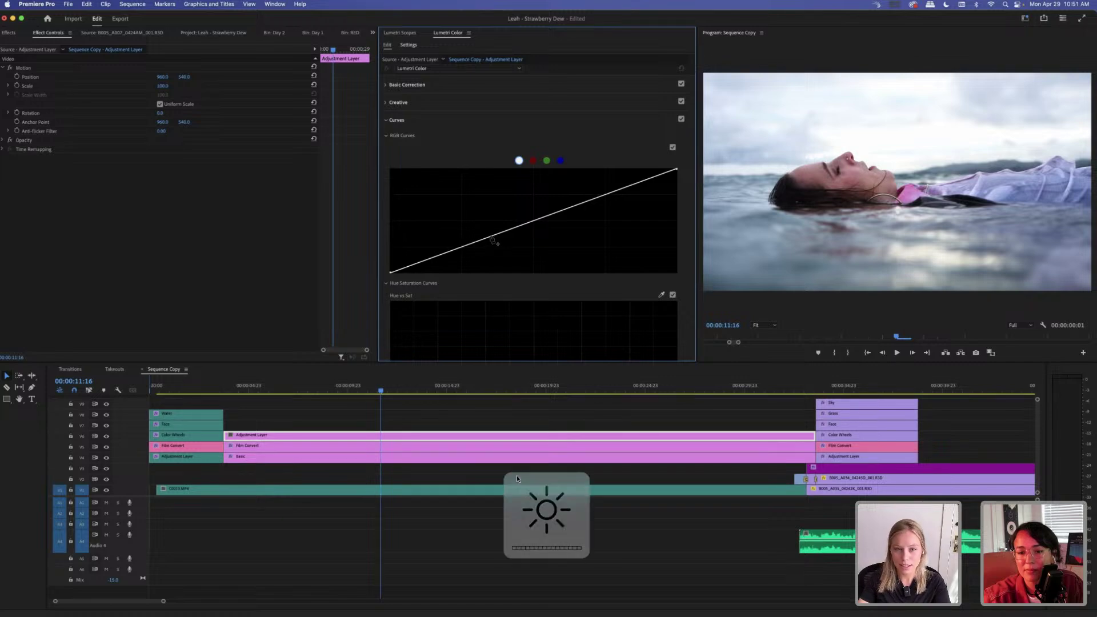
left_click(489, 238)
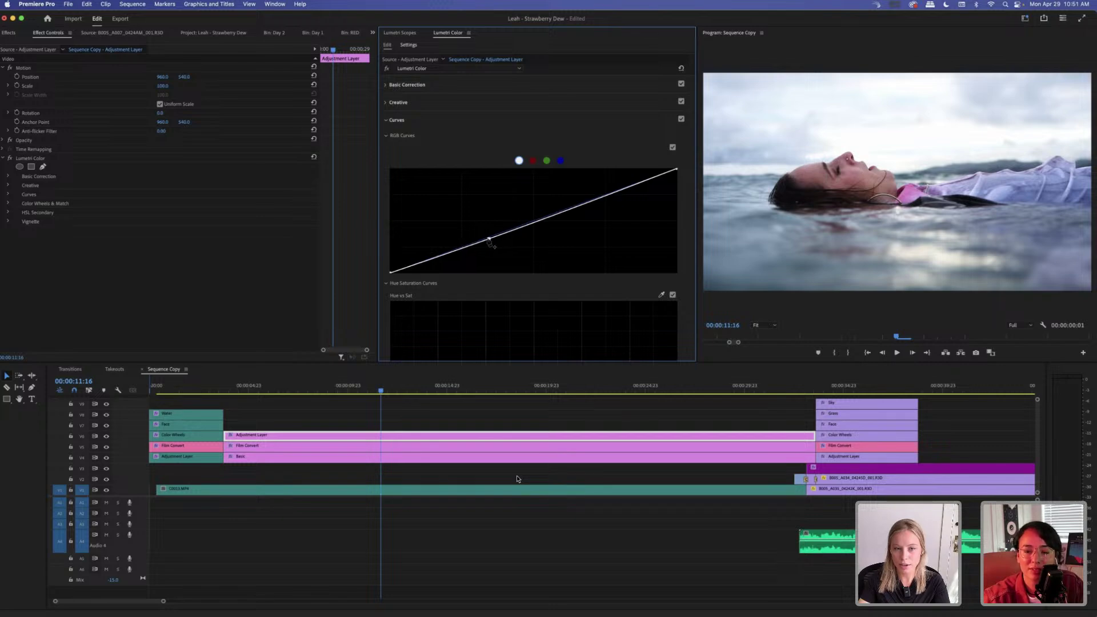
mouse_move(490, 239)
left_mouse_down()
mouse_move(459, 251)
mouse_move(471, 245)
mouse_move(480, 262)
mouse_move(479, 240)
left_mouse_up()
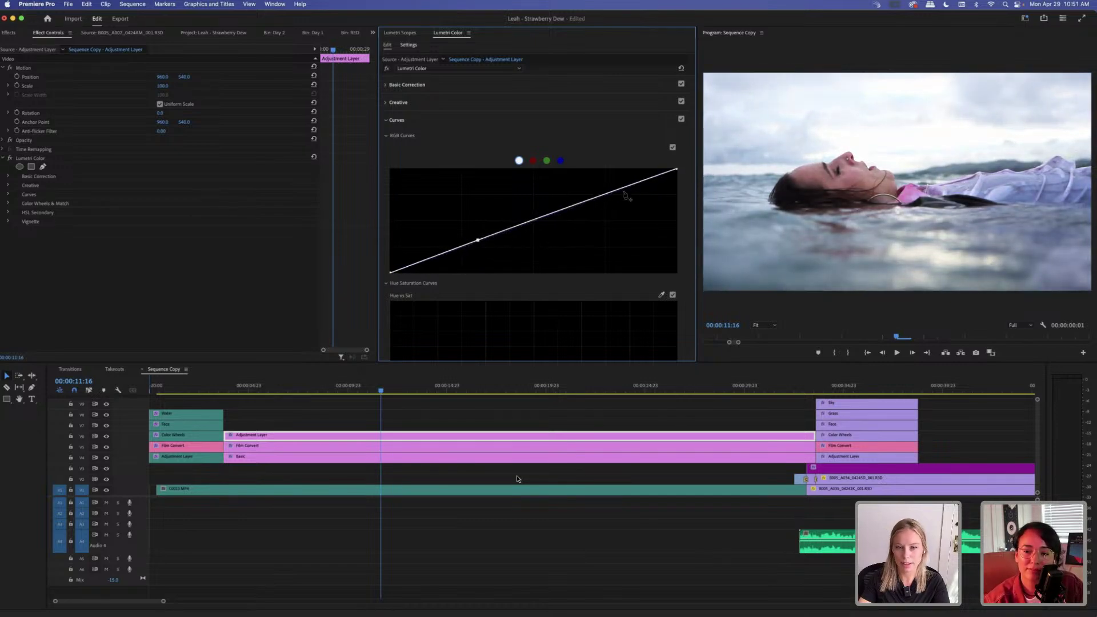
mouse_move(582, 204)
left_mouse_down()
mouse_move(577, 185)
mouse_move(597, 214)
mouse_move(590, 200)
left_mouse_up()
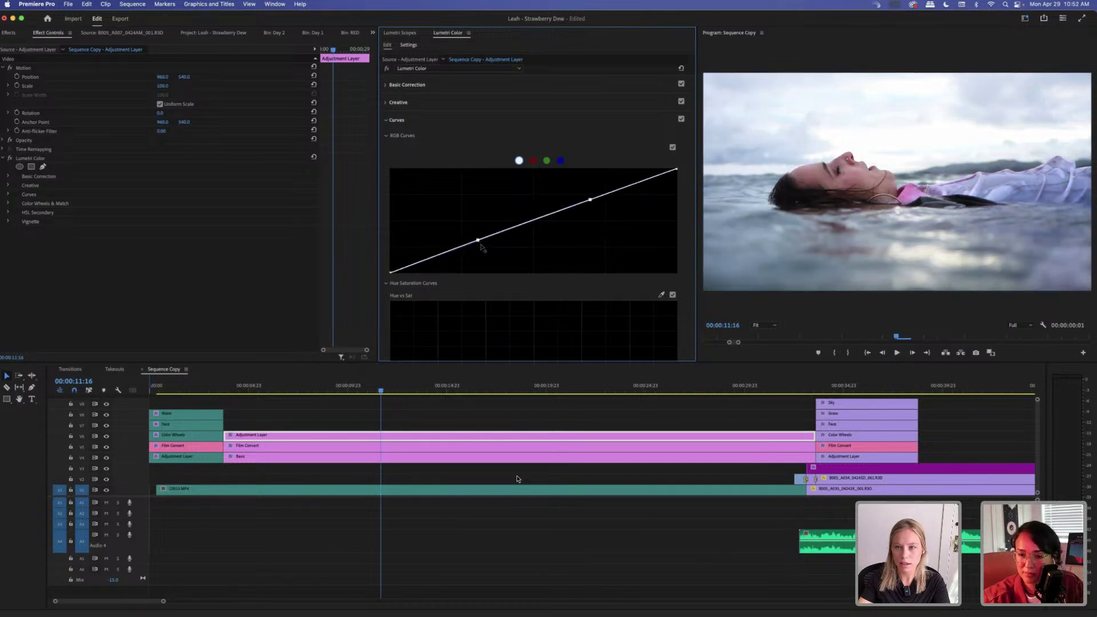
Try a strong S-curve and lifted shadows on the V6 layer's RGB curve, returning both points to the diagonal.
left_click_drag(481, 245, 492, 260)
left_click_drag(585, 194, 583, 187)
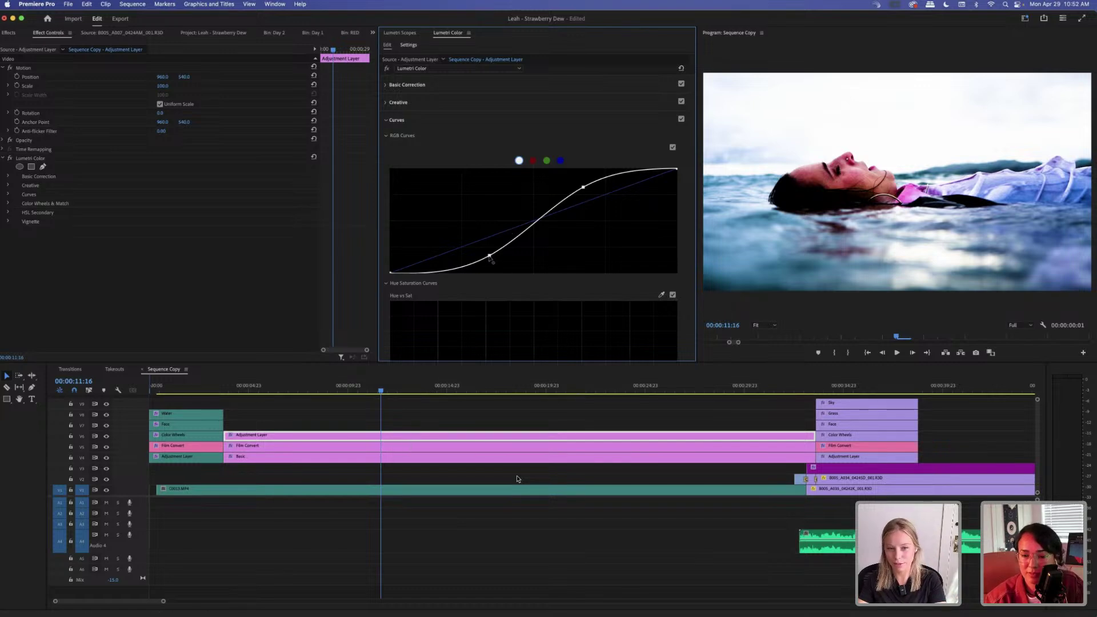
left_click_drag(486, 253, 481, 240)
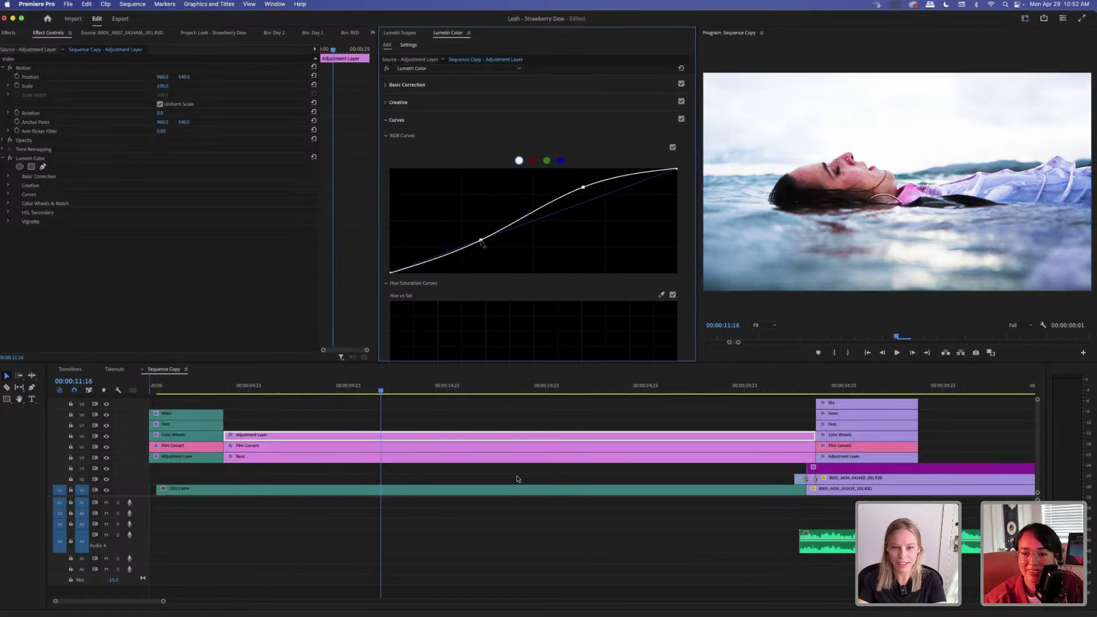
left_click_drag(584, 188, 584, 204)
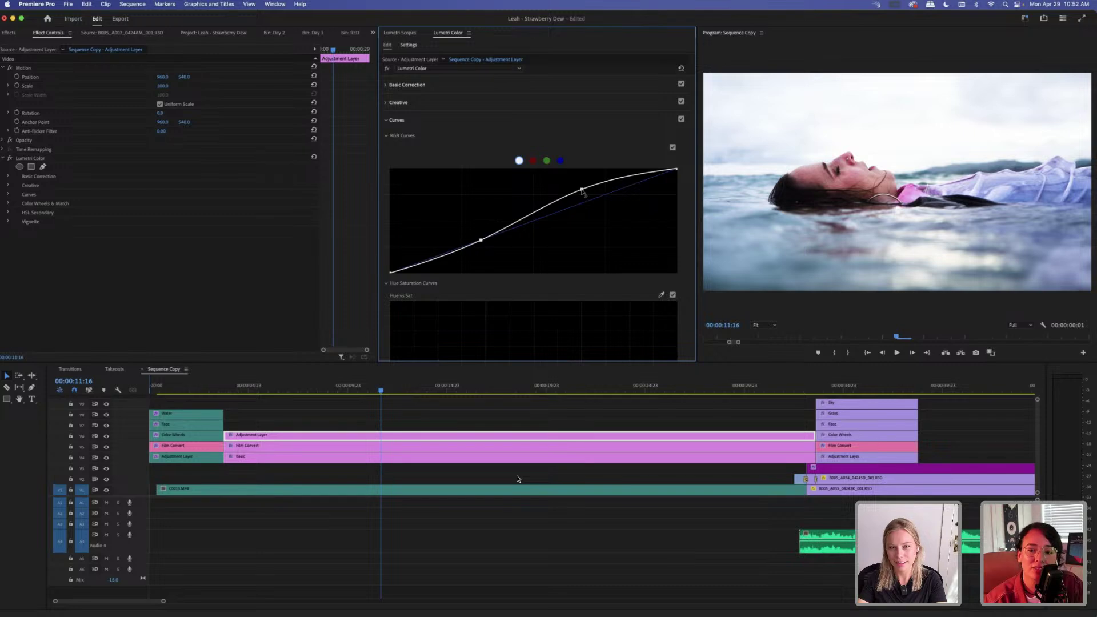
mouse_move(581, 190)
left_mouse_down()
mouse_move(583, 203)
mouse_move(560, 167)
mouse_move(588, 200)
left_mouse_up()
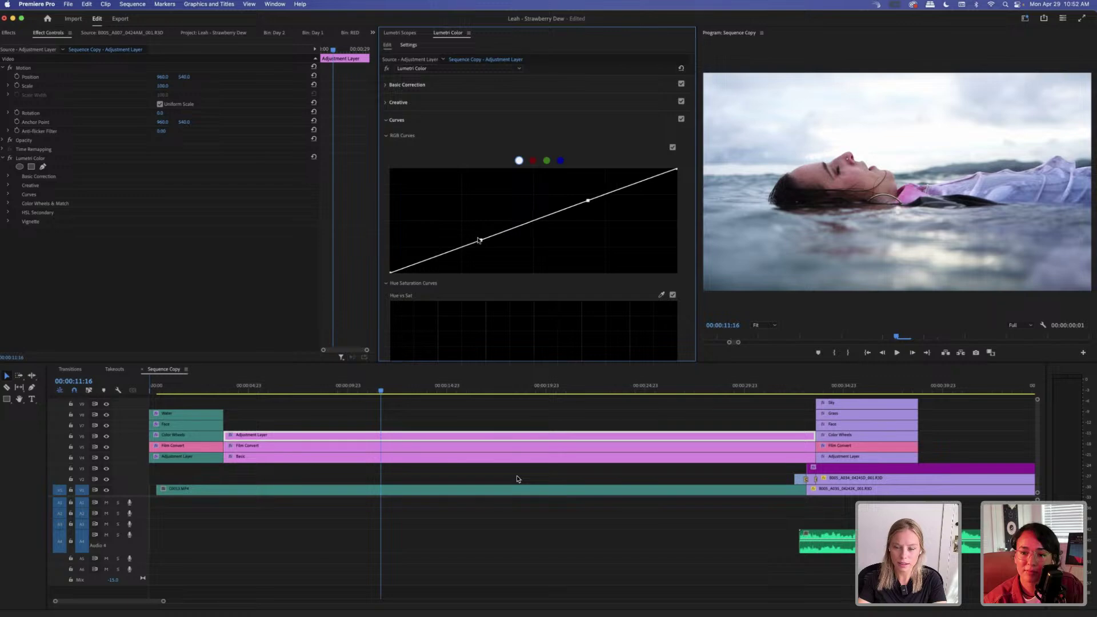
left_click_drag(481, 239, 478, 227)
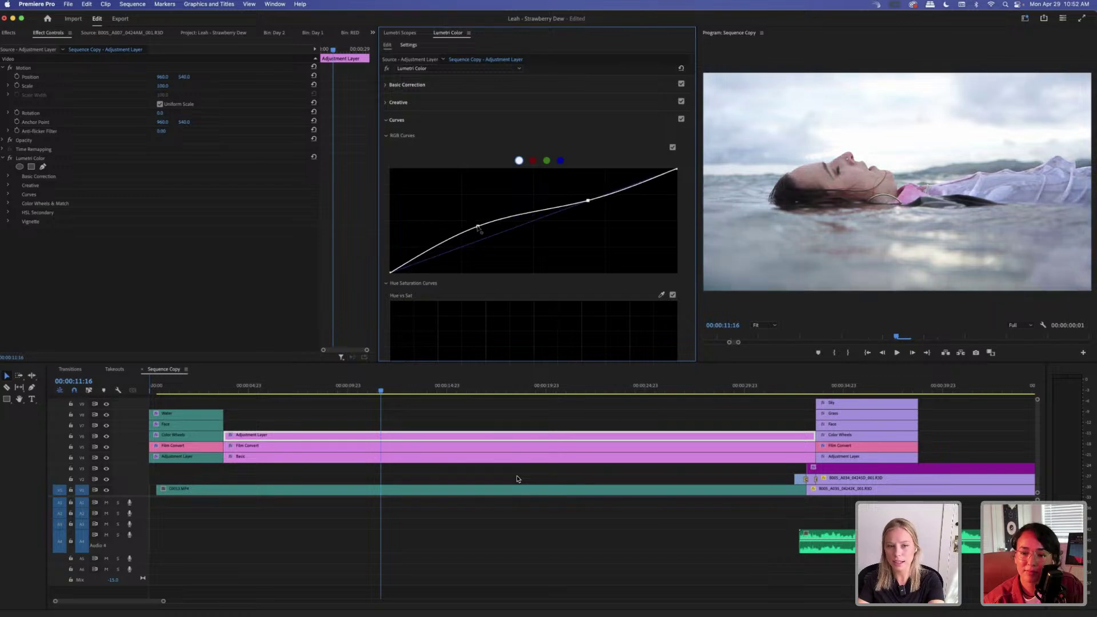
mouse_move(477, 227)
left_mouse_down()
mouse_move(485, 247)
mouse_move(467, 226)
mouse_move(478, 240)
left_mouse_up()
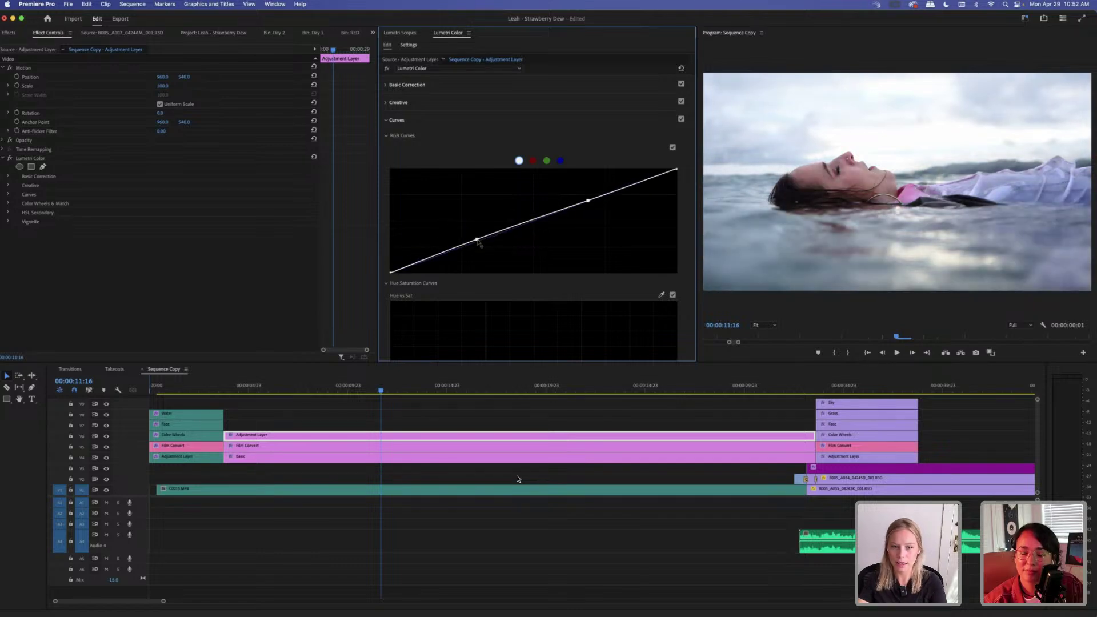
Shape a gentle S-curve on the V6 layer with slightly raised highlights, slightly lowered shadows and an added midtone point.
mouse_move(588, 200)
left_mouse_down()
mouse_move(588, 177)
mouse_move(592, 203)
left_mouse_up()
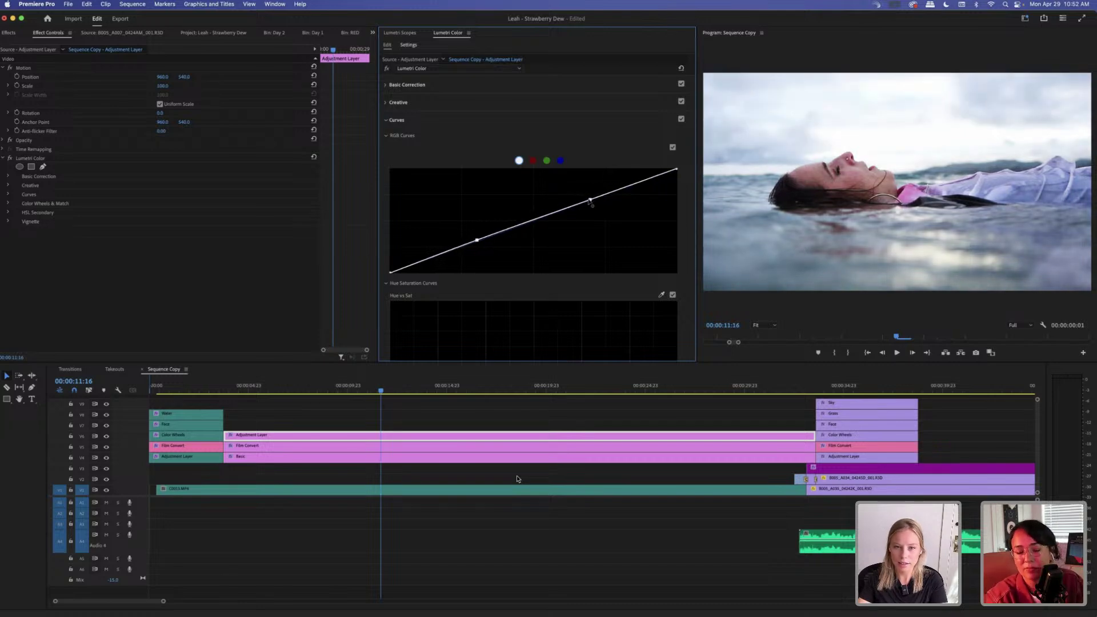
left_click_drag(590, 200, 587, 199)
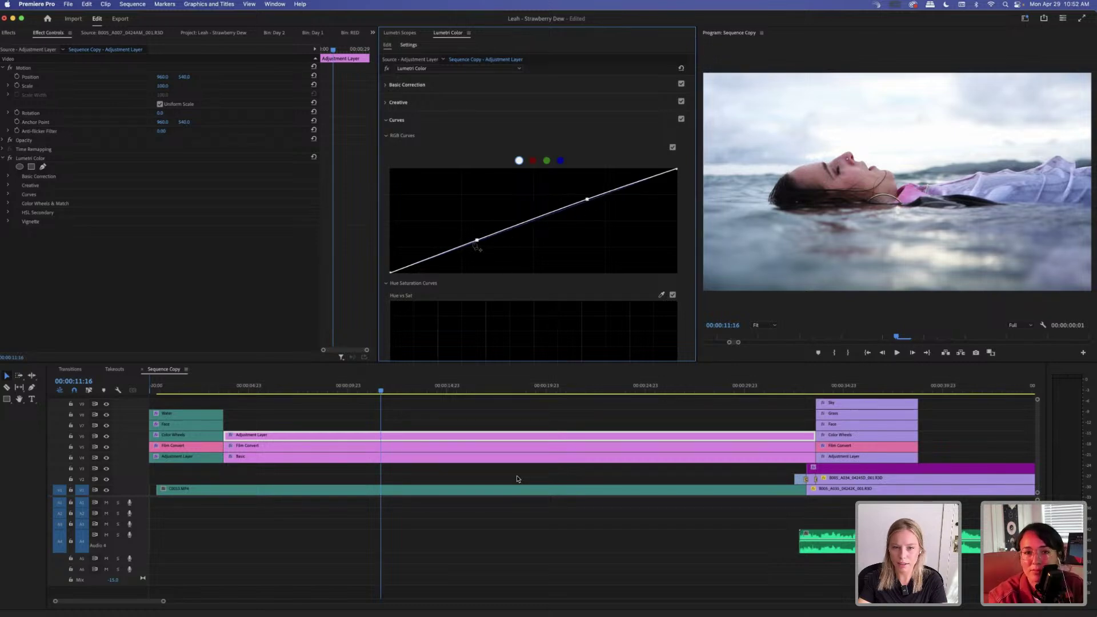
left_click_drag(478, 242, 479, 245)
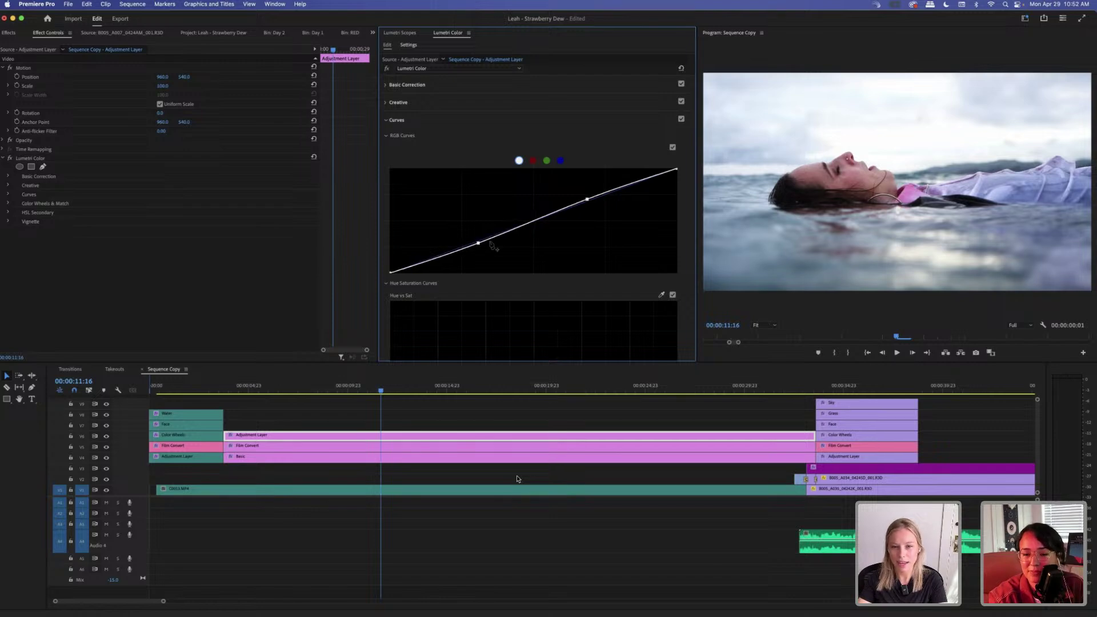
left_click(531, 223)
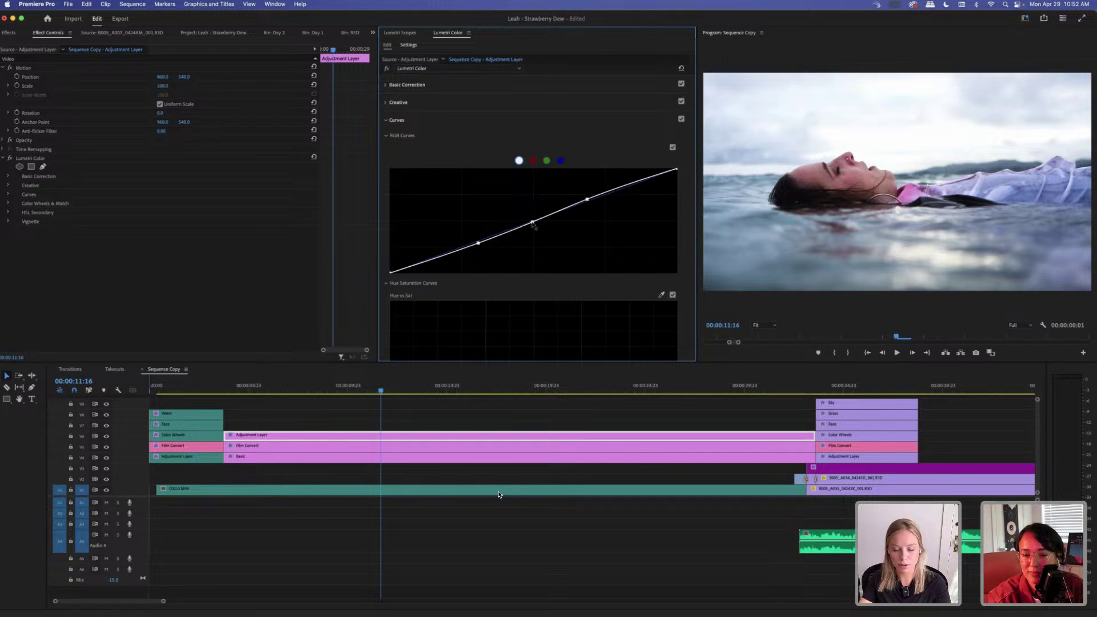
key("F2")
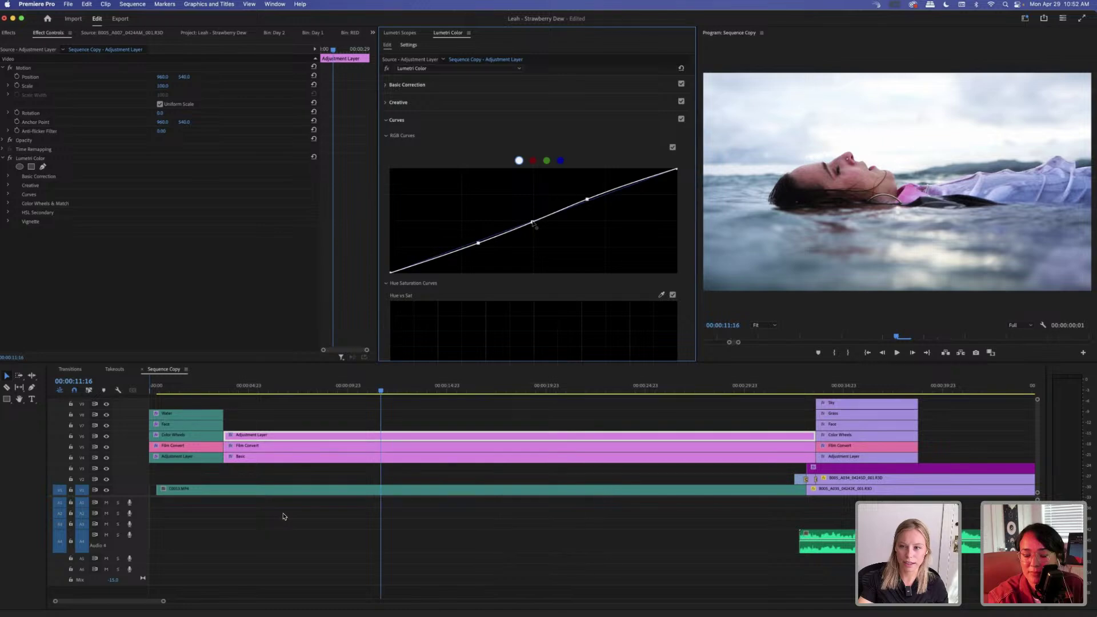
Pull the midtone point of the V6 layer's RGB curve slightly down toward the shadows and open Color Wheels & Match.
left_click_drag(532, 222, 522, 228)
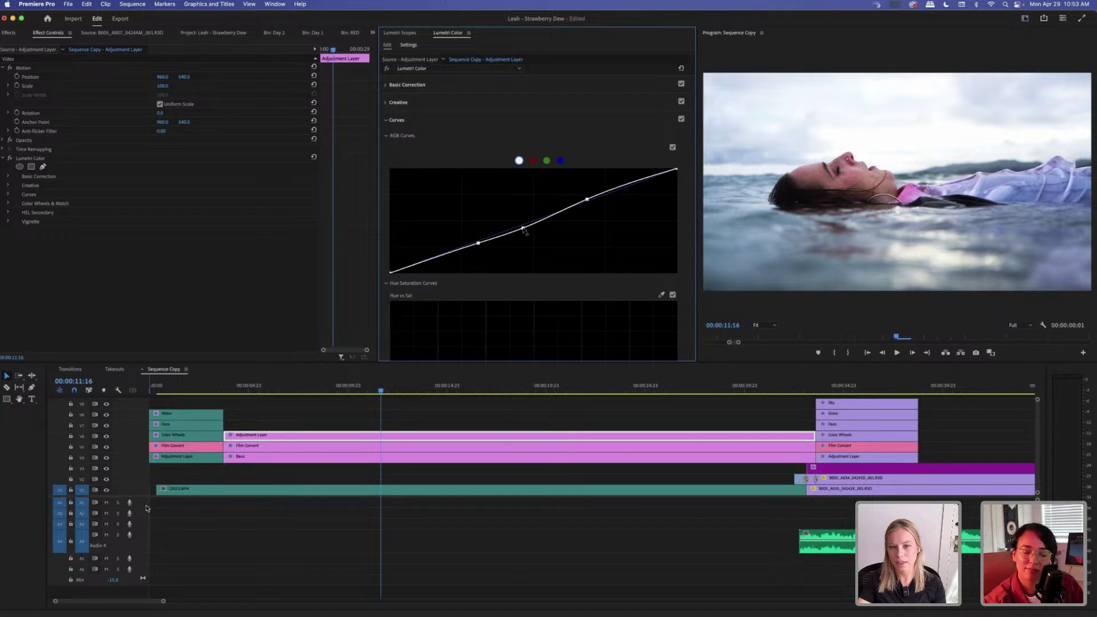
left_click_drag(524, 229, 523, 228)
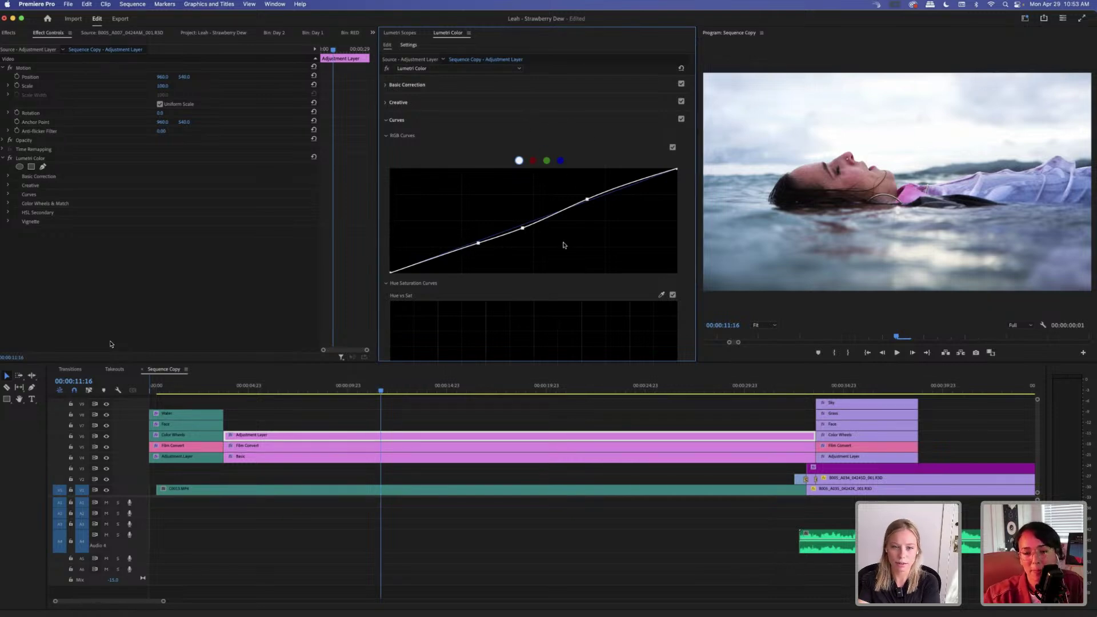
left_click(508, 120)
left_click(484, 142)
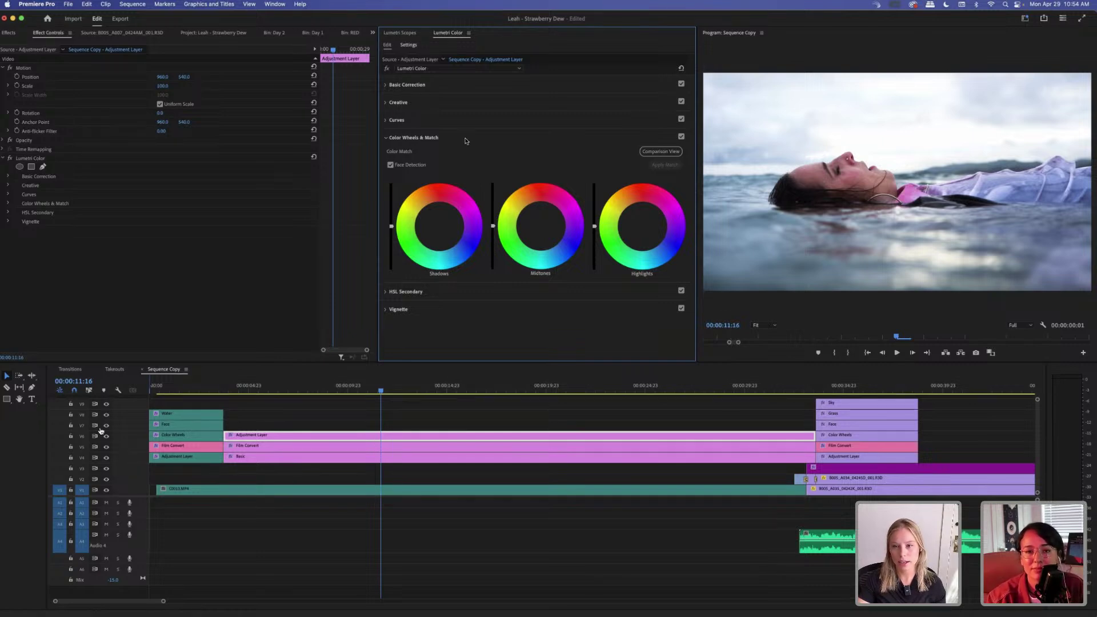
Try Blacks at -100 and slightly raised Whites on the V6 layer's Basic Correction, resetting both to 0.
left_click(440, 84)
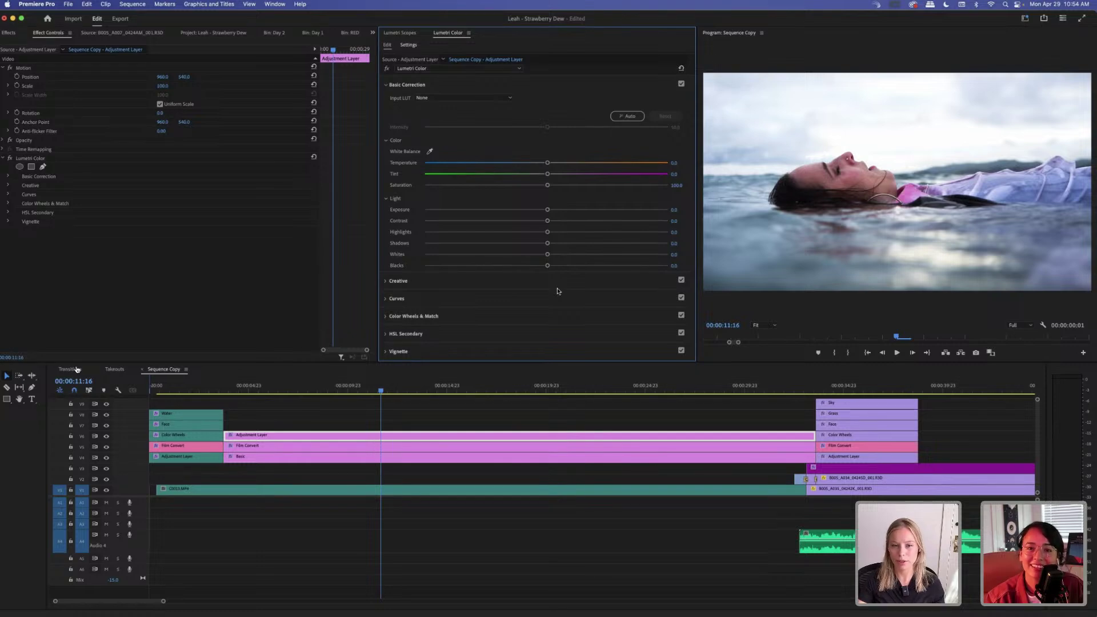
left_click_drag(548, 266, 376, 276)
left_click_drag(569, 273, 202, 277)
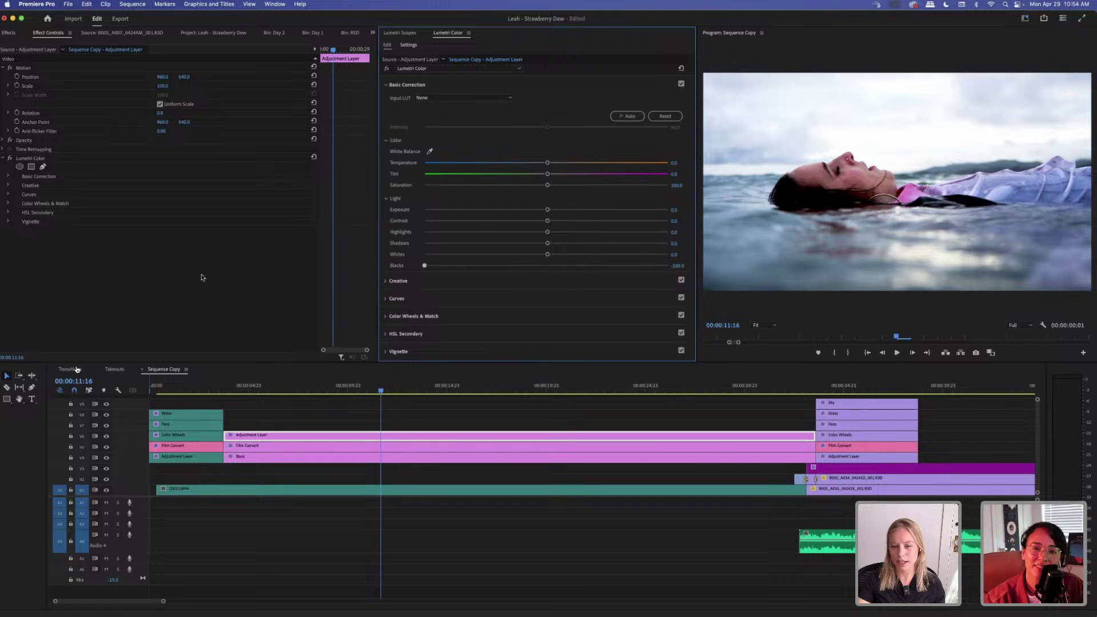
mouse_move(547, 254)
left_mouse_down()
mouse_move(587, 253)
mouse_move(548, 256)
left_mouse_up()
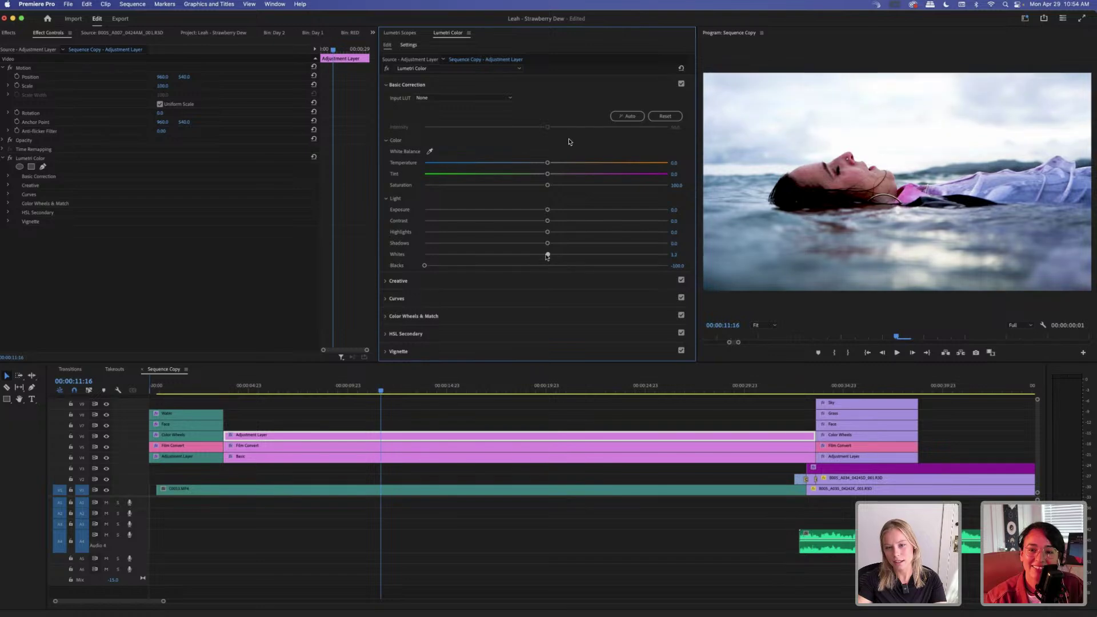
left_click(676, 254)
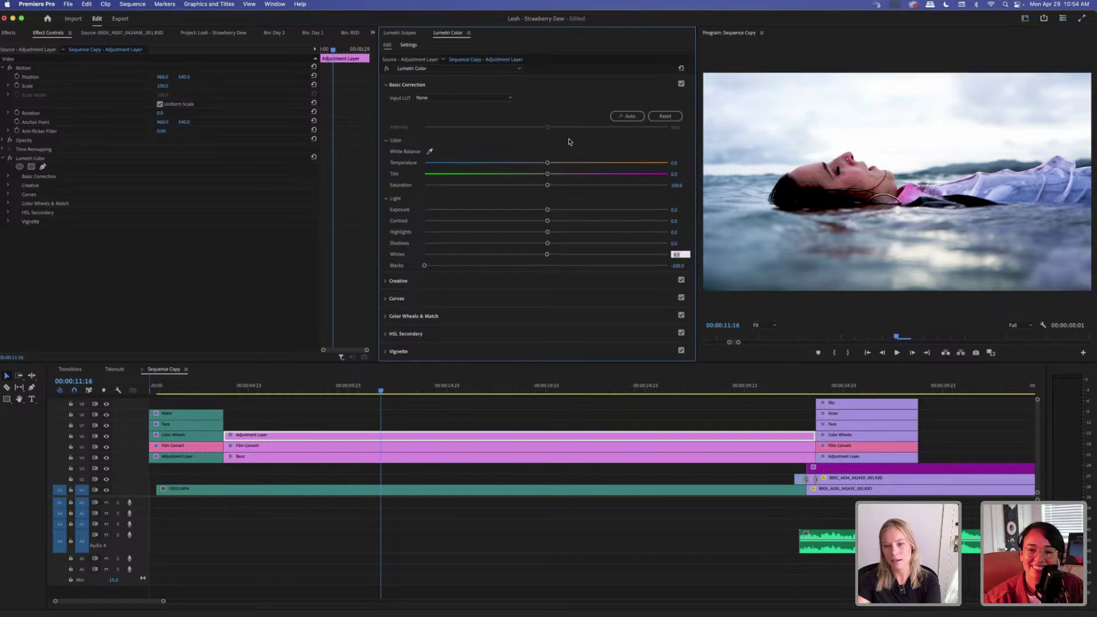
type("0")
key("Return")
left_click(679, 266)
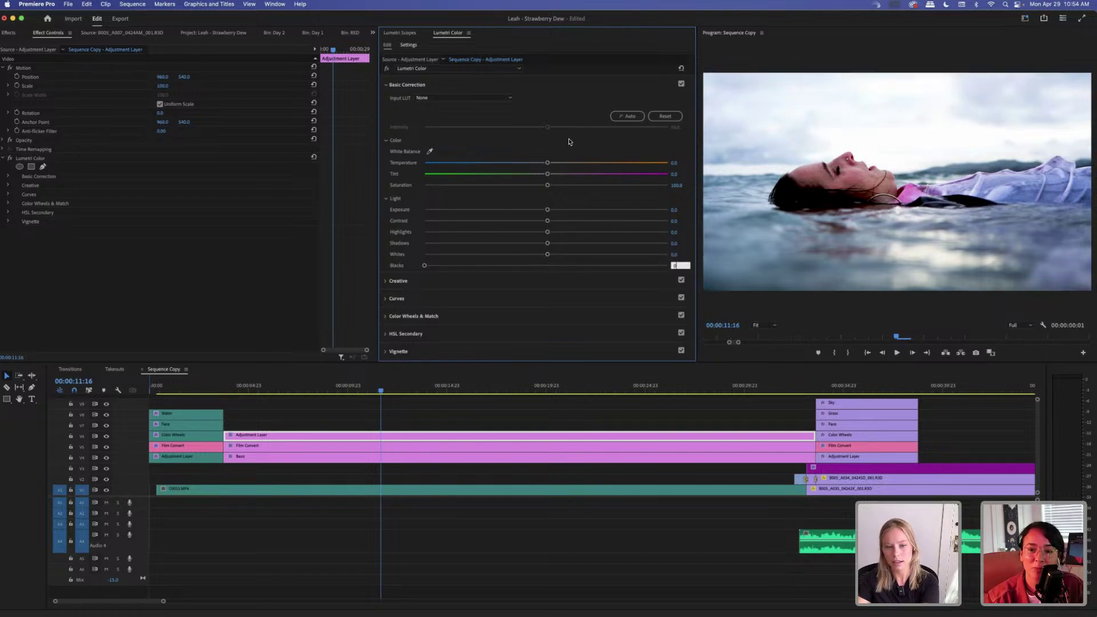
type("0")
key("Return")
left_click(394, 428)
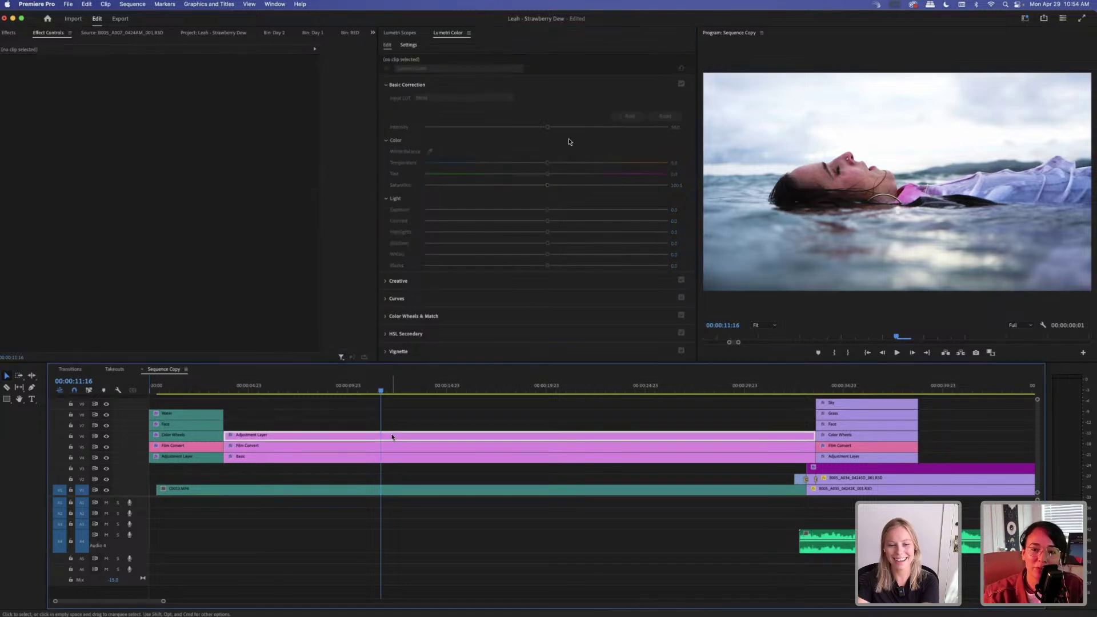
left_click(392, 437)
scroll(490, 297, "down", 1)
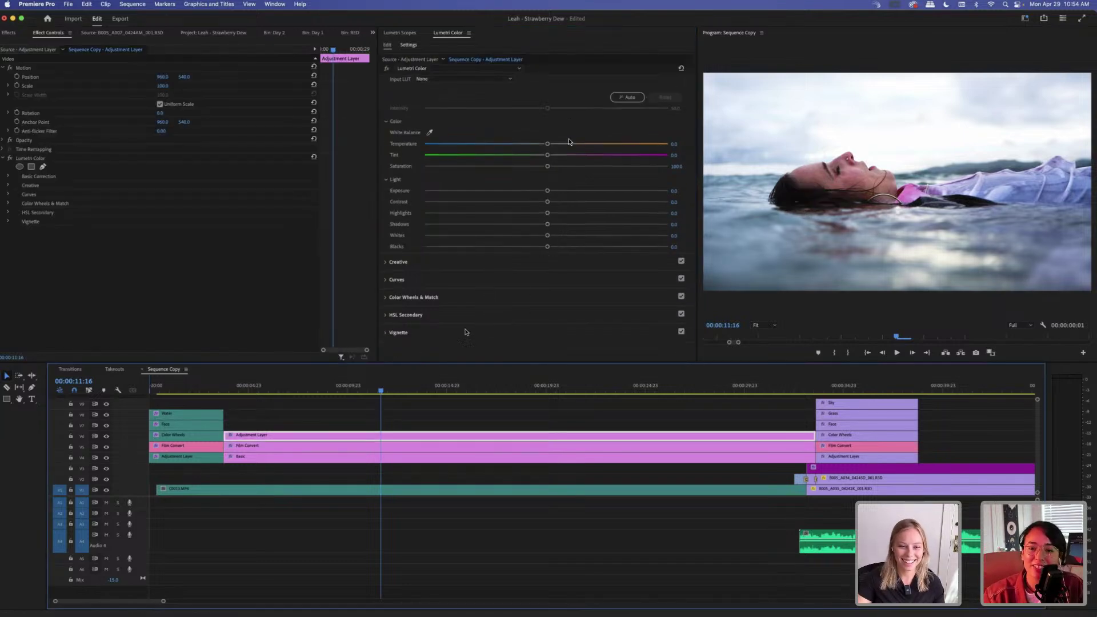
left_click(573, 299)
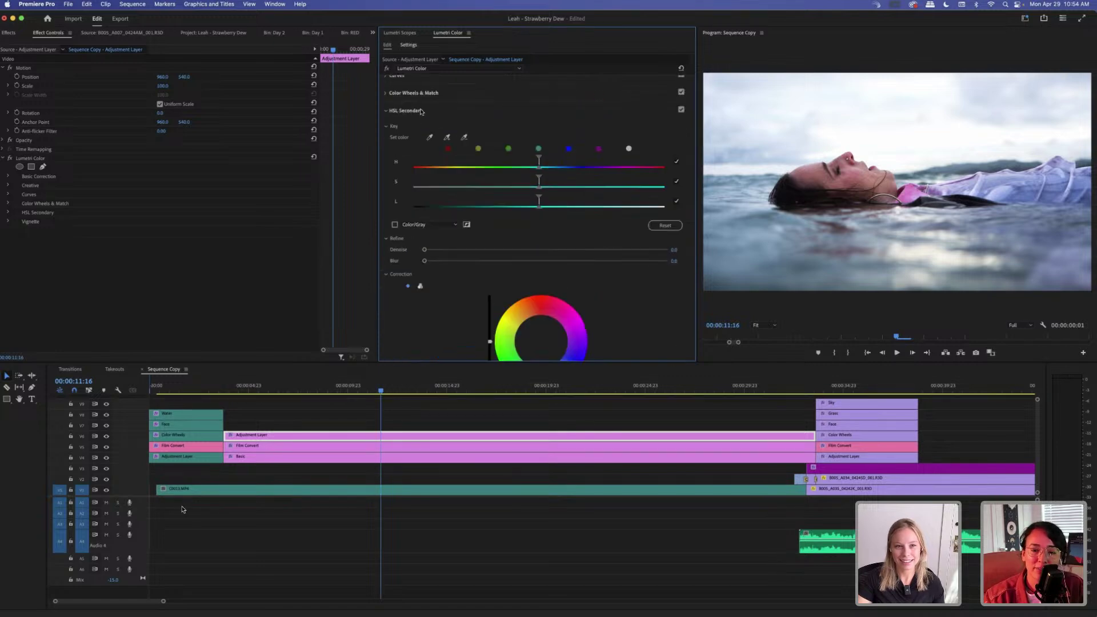
left_click(438, 94)
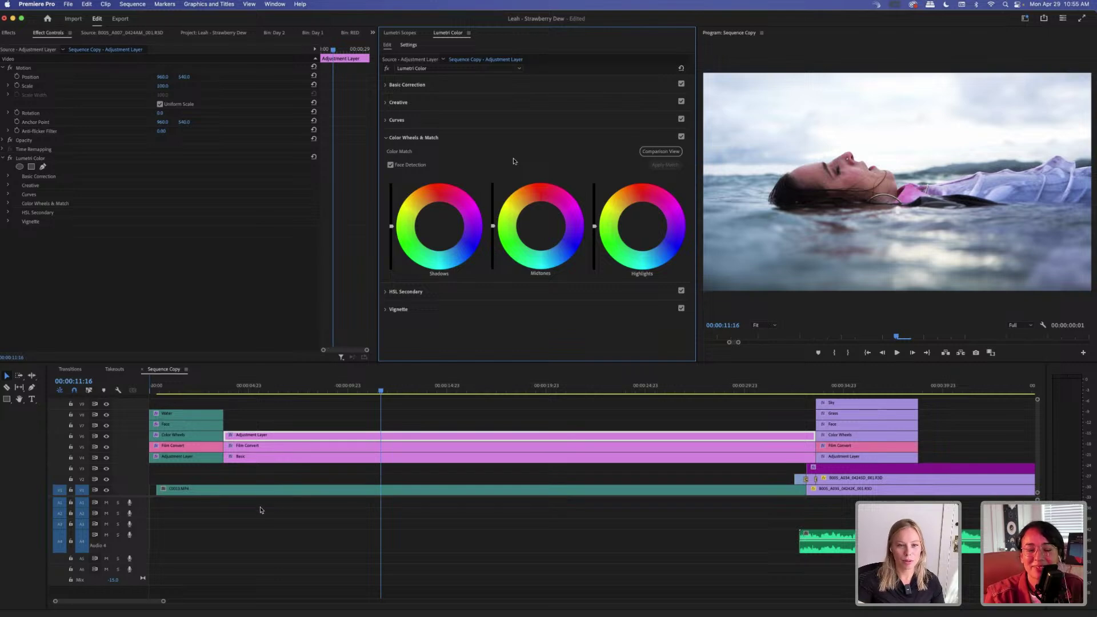
left_click(432, 293)
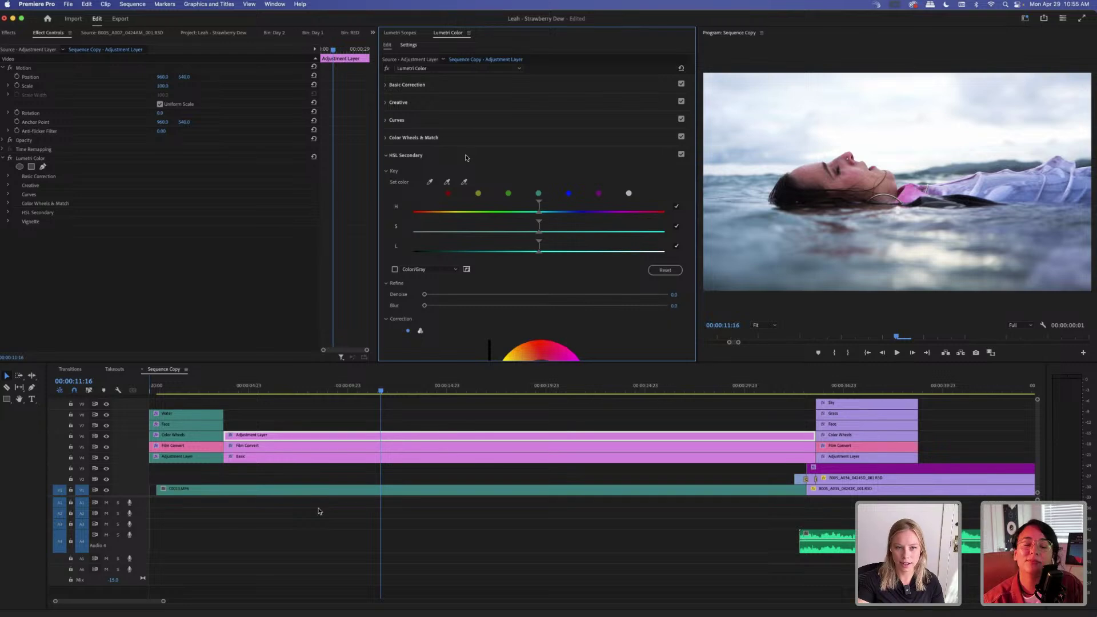
Try pushing the V6 layer's midtones color wheel toward orange-red and reset the wheel to its center.
left_click(435, 137)
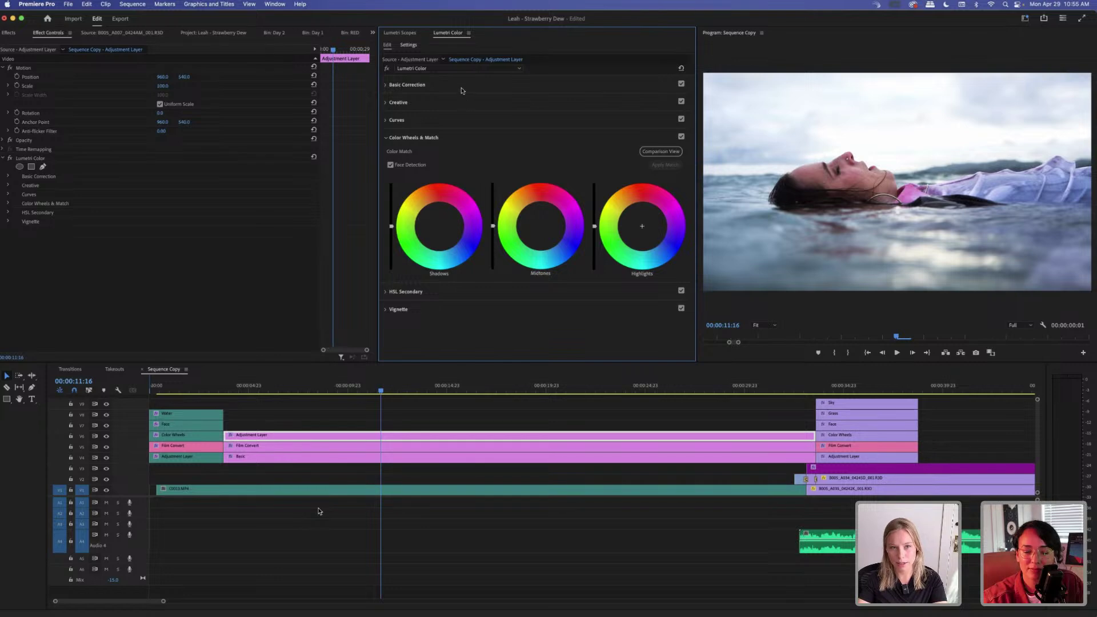
left_click(537, 216)
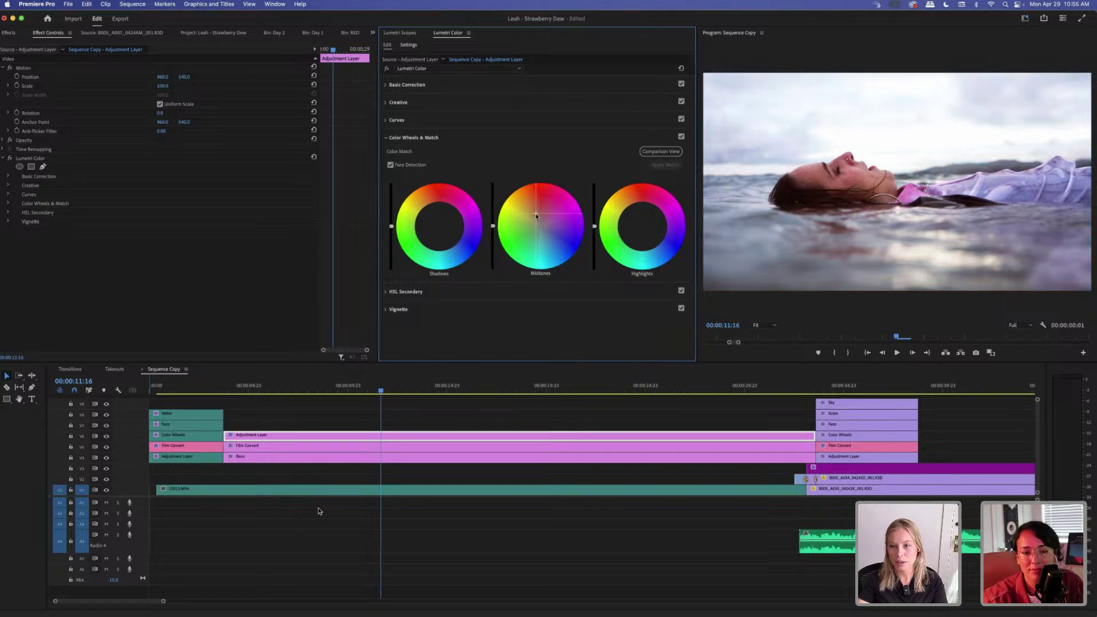
double_click(537, 216)
left_click_drag(532, 205, 532, 205)
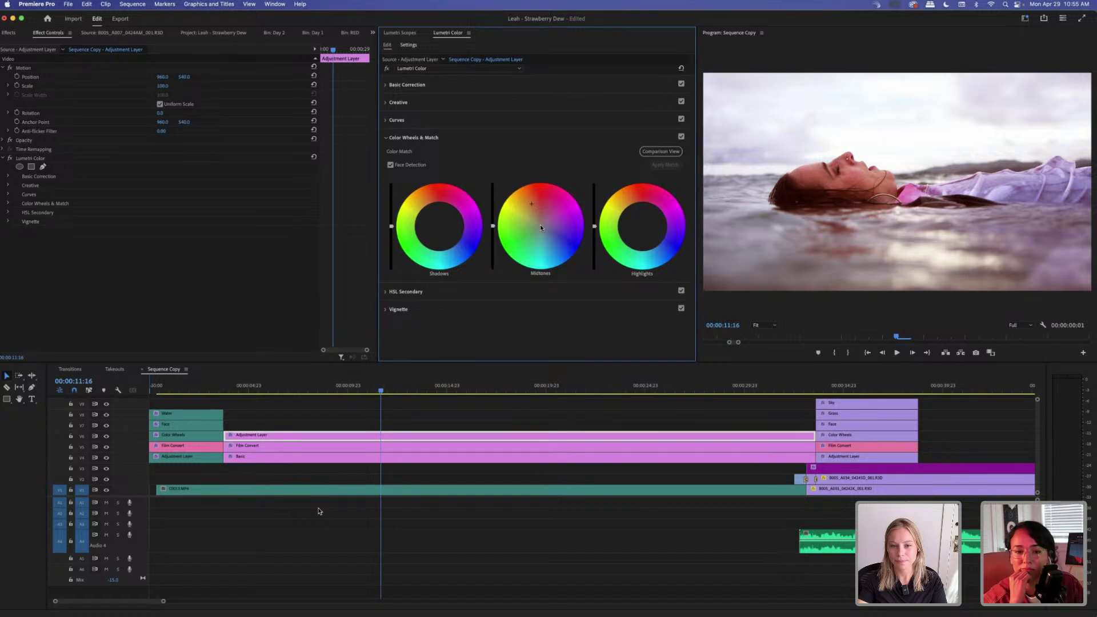
double_click(541, 228)
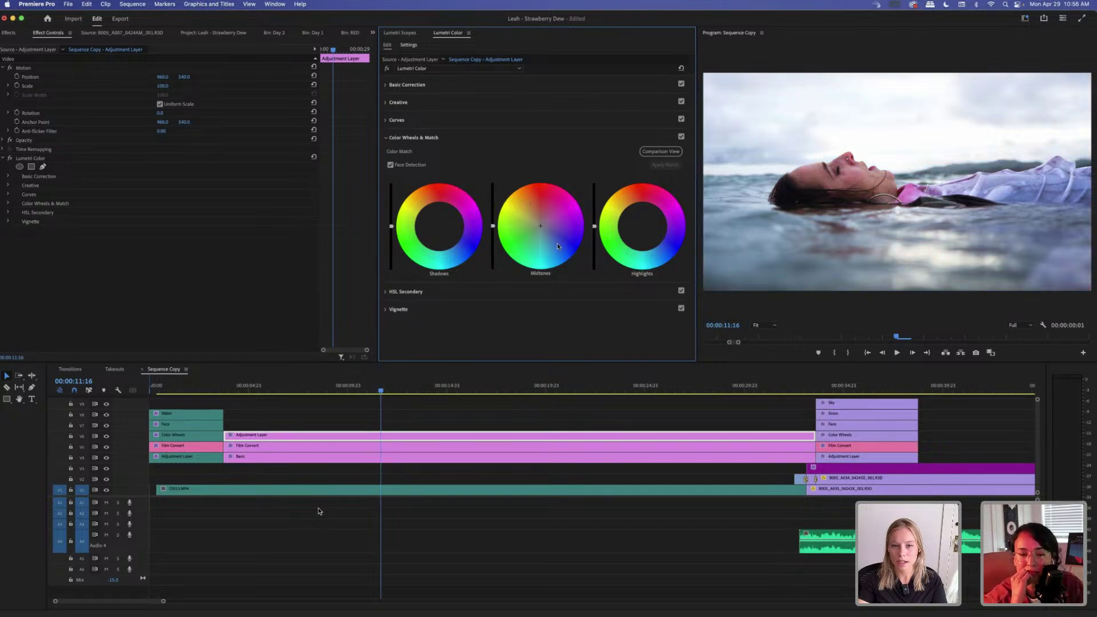
left_click_drag(541, 227, 541, 227)
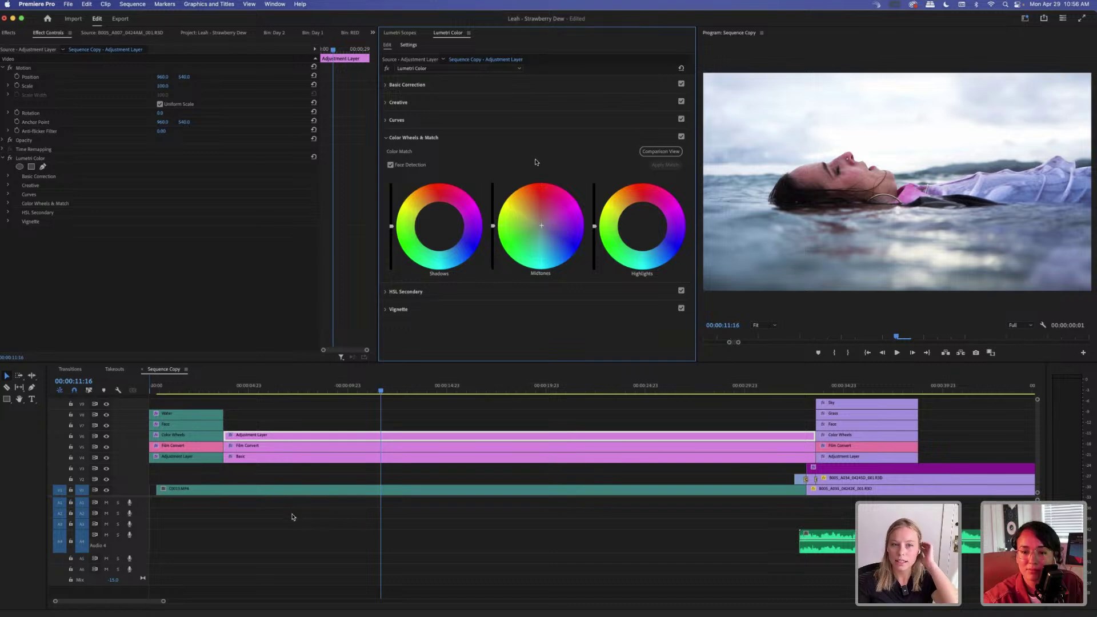
Try a cooler and a warmer Temperature in the V6 layer's Basic Correction, setting it back to 0.
left_click(459, 86)
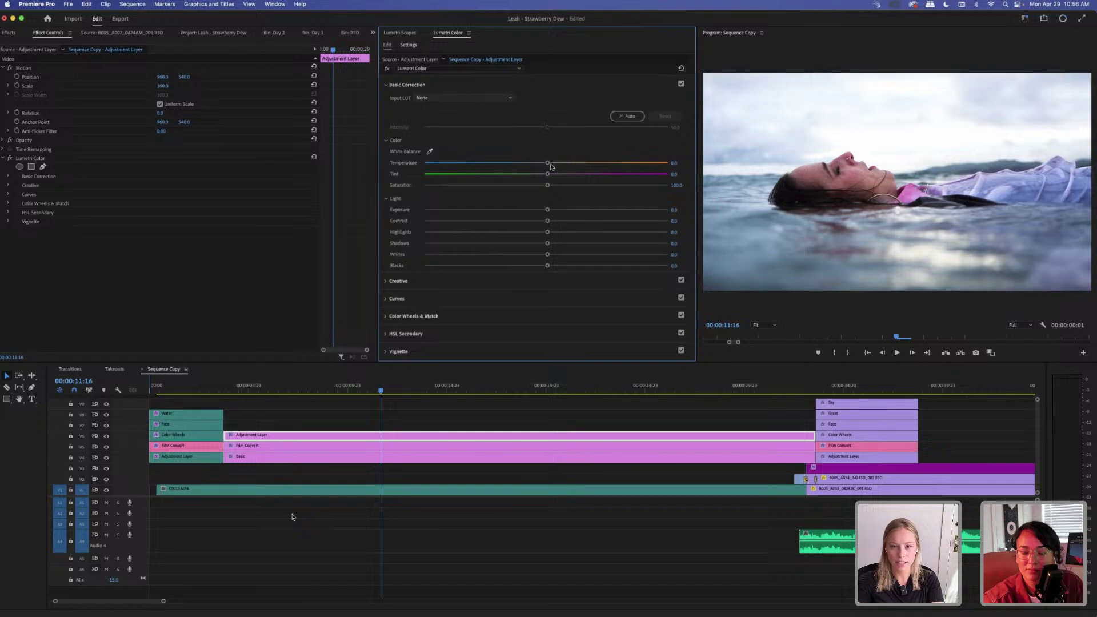
key("F2")
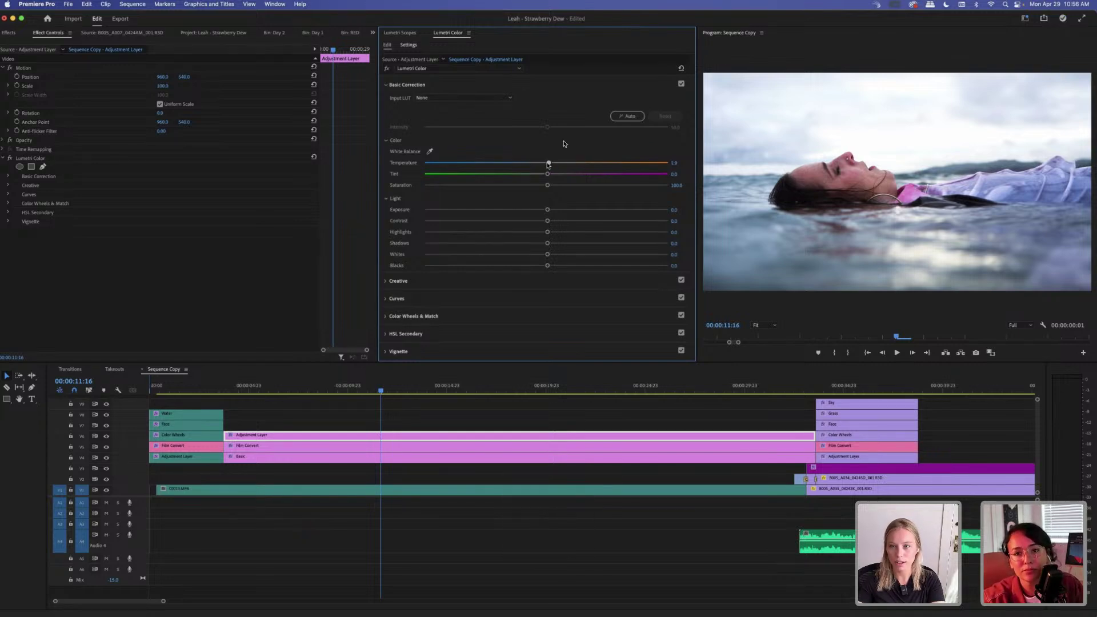
left_click_drag(548, 164, 505, 166)
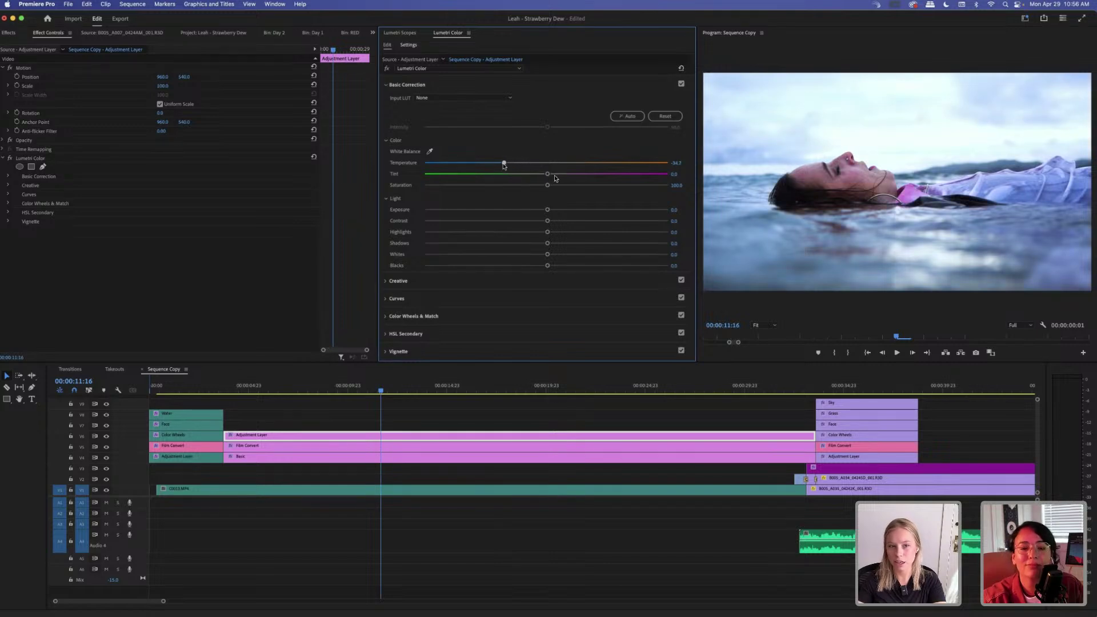
left_click_drag(504, 166, 548, 171)
double_click(547, 169)
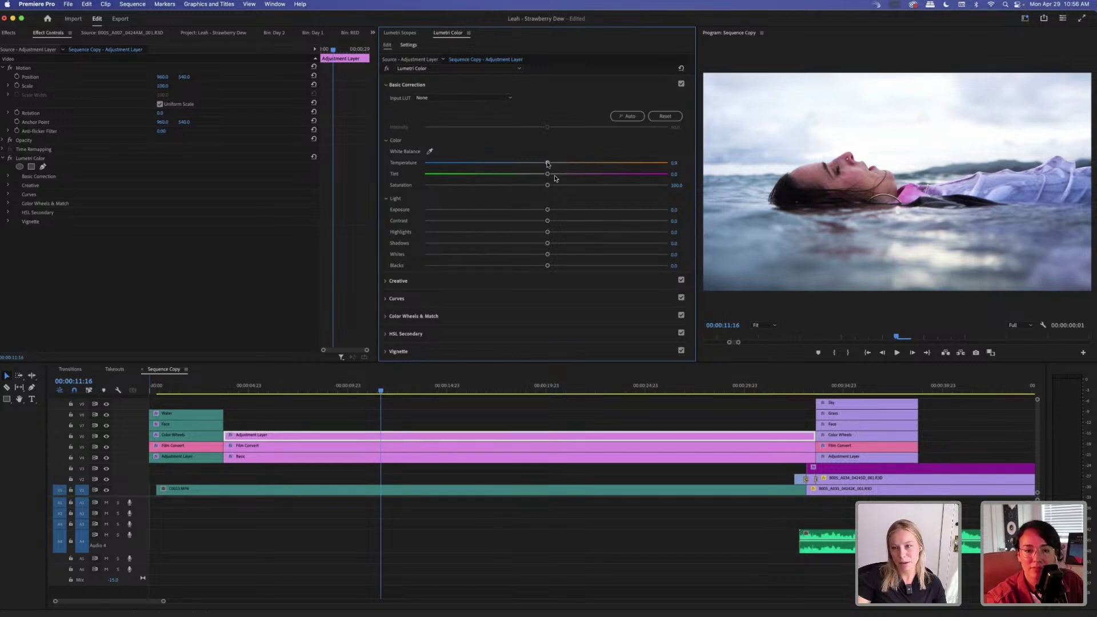
left_click_drag(547, 164, 568, 162)
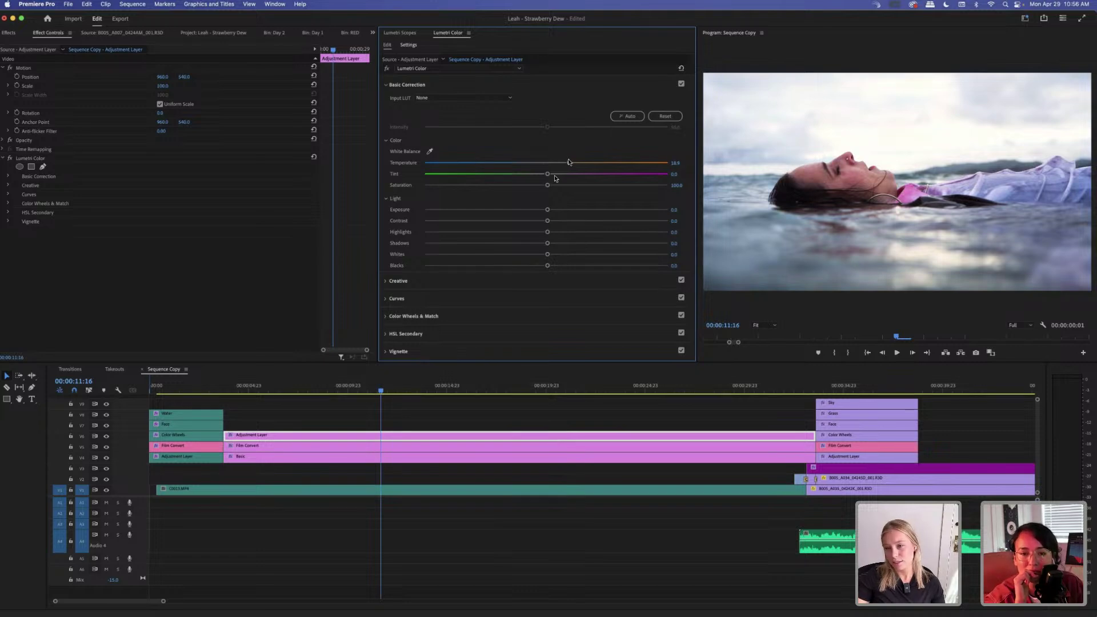
left_click_drag(569, 162, 546, 170)
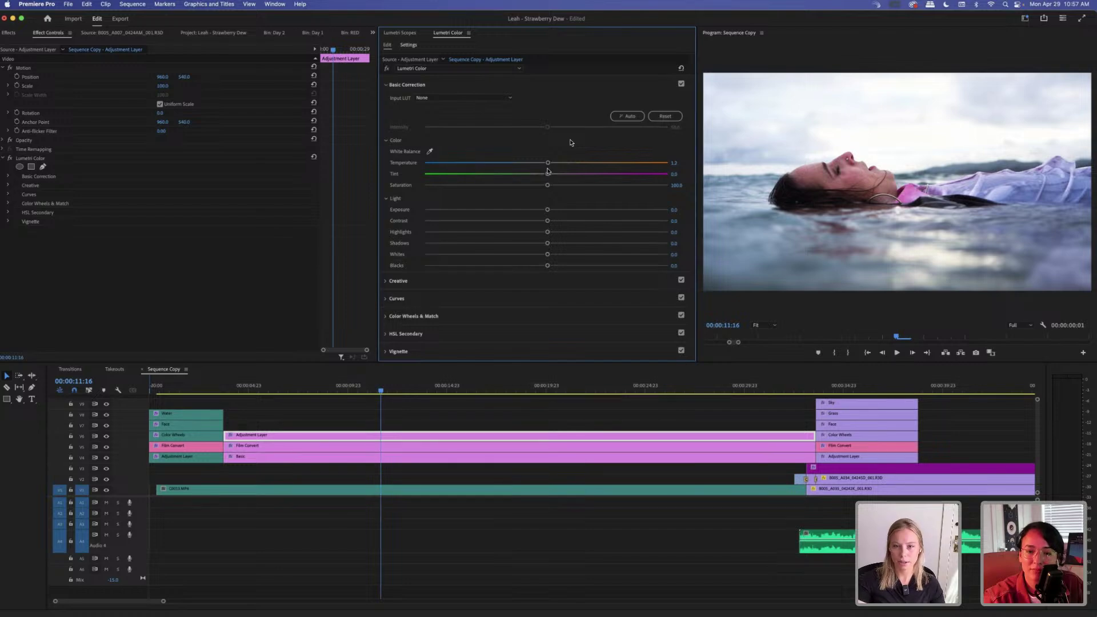
left_click(680, 162)
type("0")
key("Return")
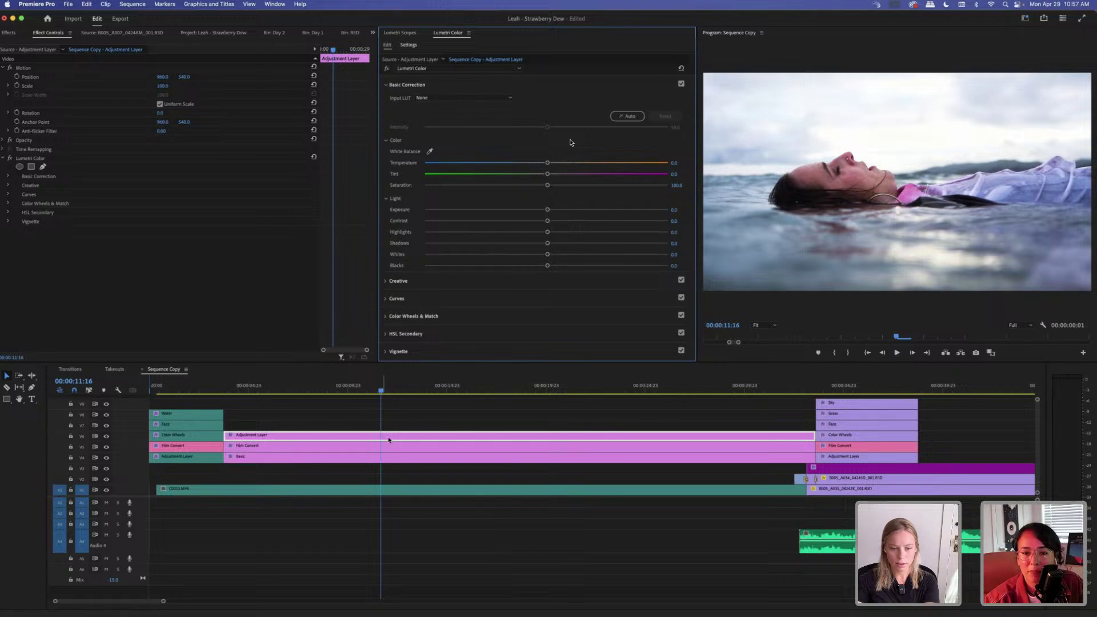
Try a slight warm shift on the V6 layer's midtones wheel and a magenta Tint in Basic Correction, reverting both.
left_click(436, 317)
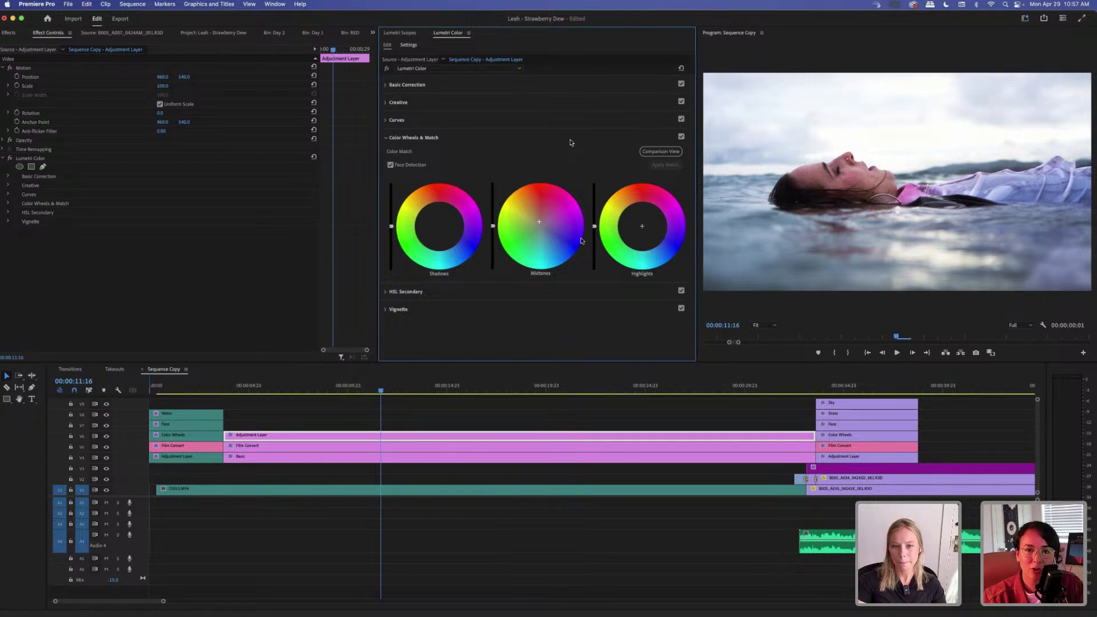
key("cmd+z")
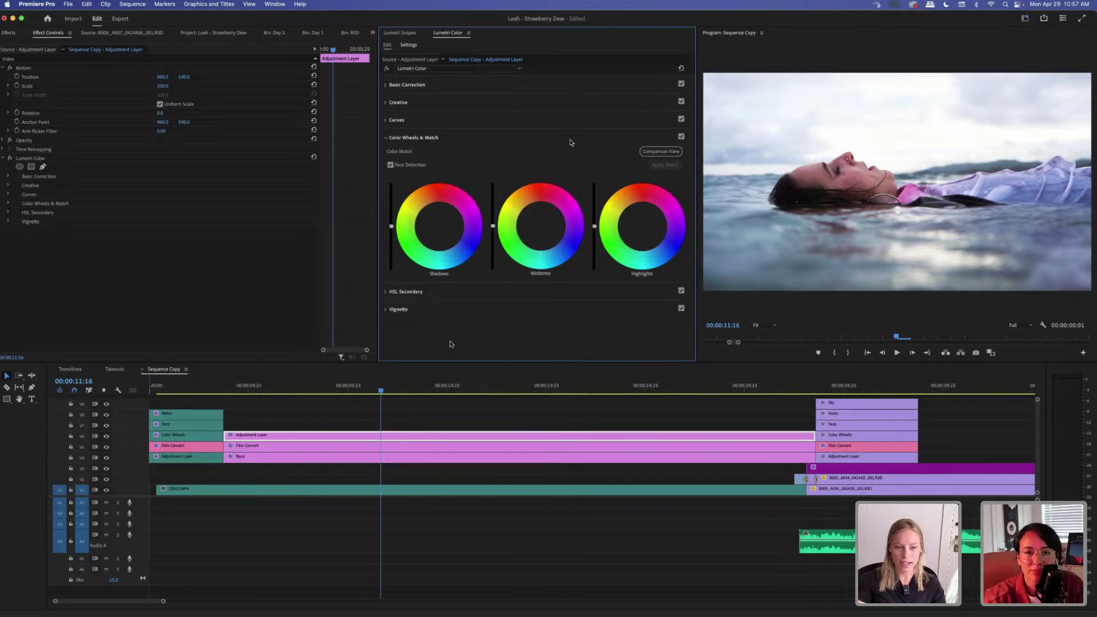
left_click(465, 85)
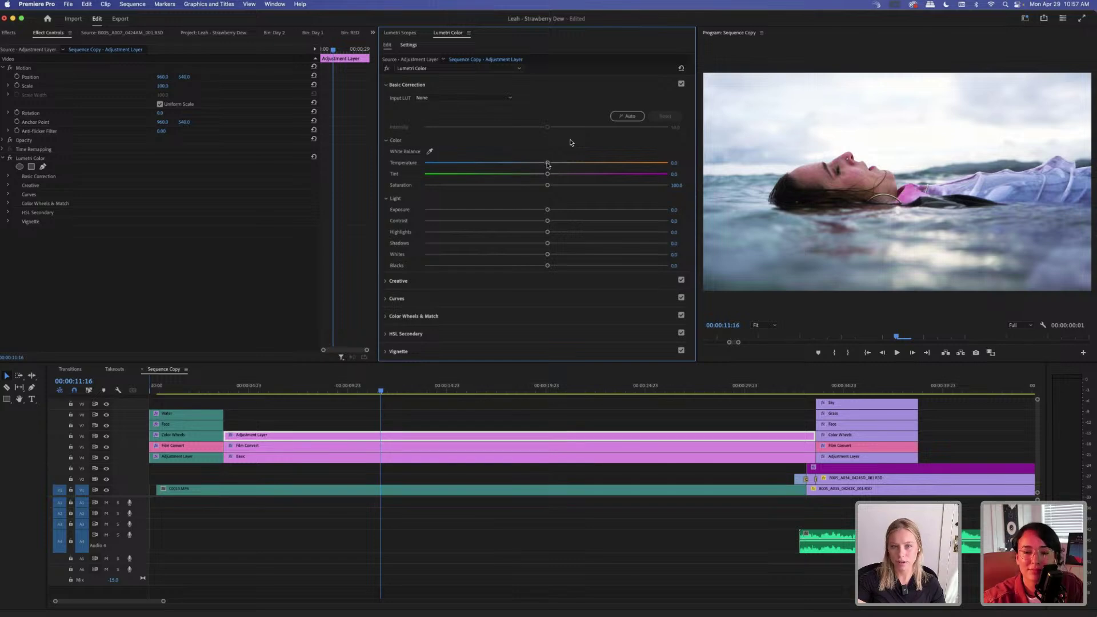
left_click_drag(547, 177, 584, 174)
double_click(585, 174)
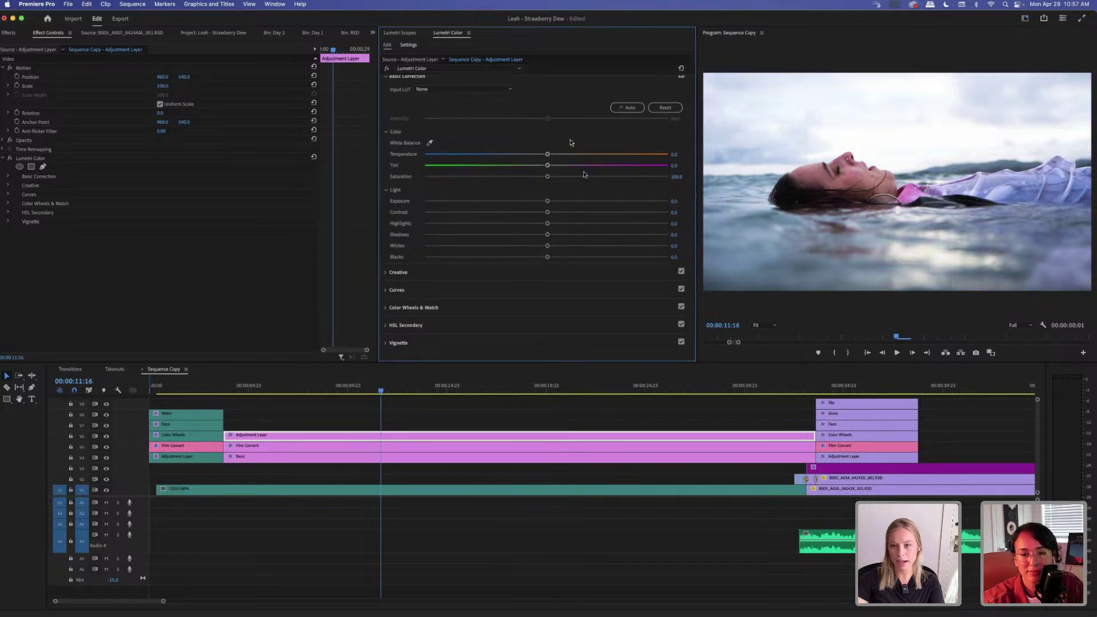
Shift the V6 layer's midtones color wheel slightly from center toward orange, after trying a strong push toward red.
left_click(441, 421)
left_click(437, 328)
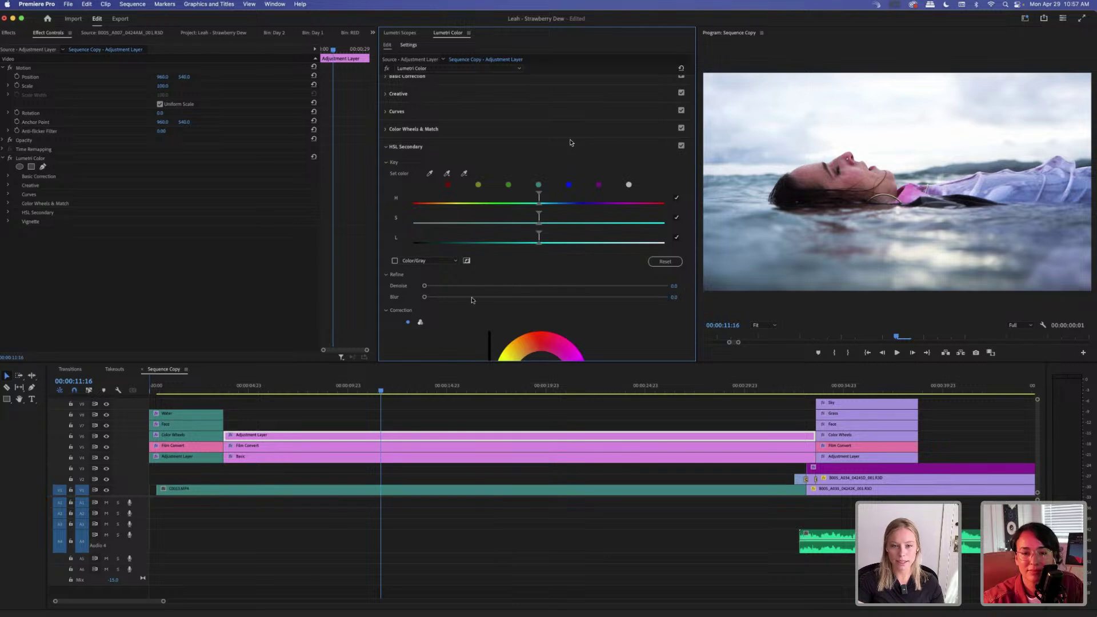
left_click(434, 131)
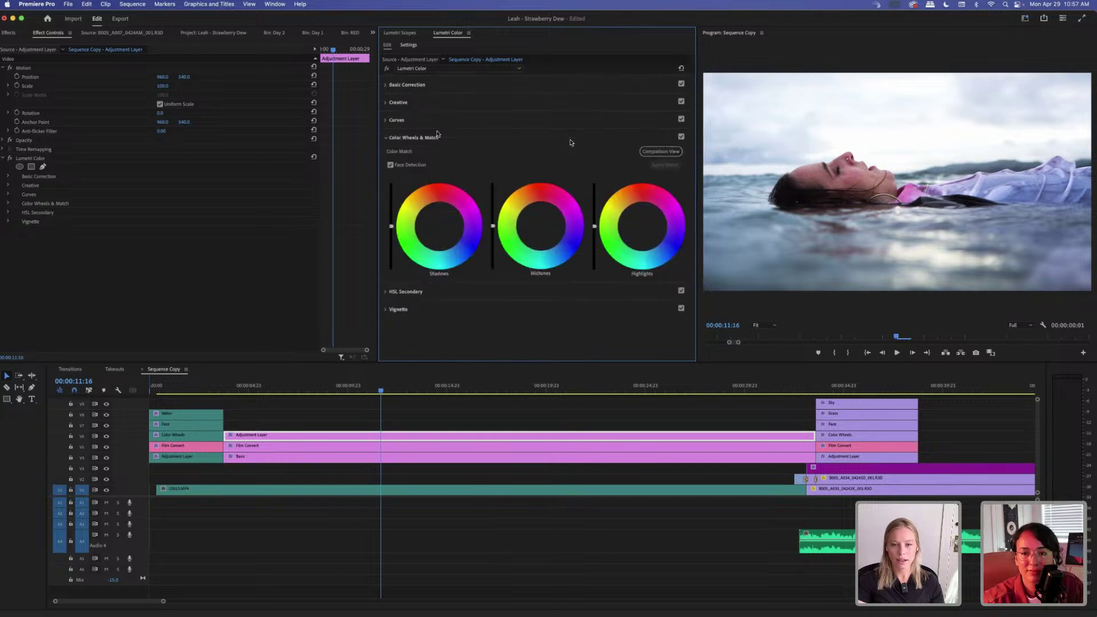
left_click(539, 226)
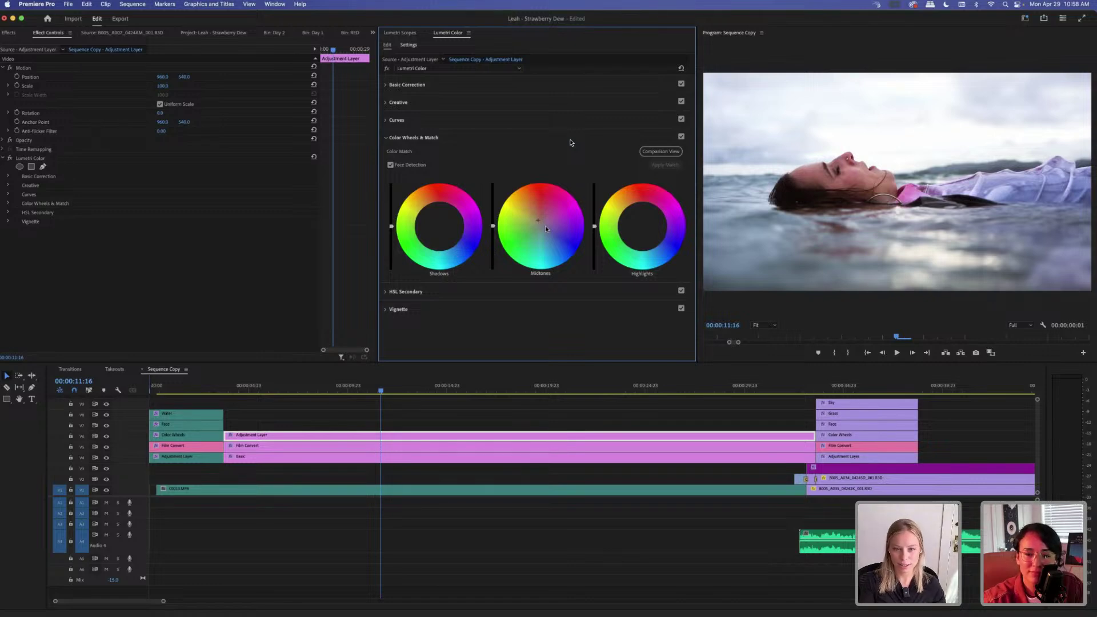
left_click(528, 187)
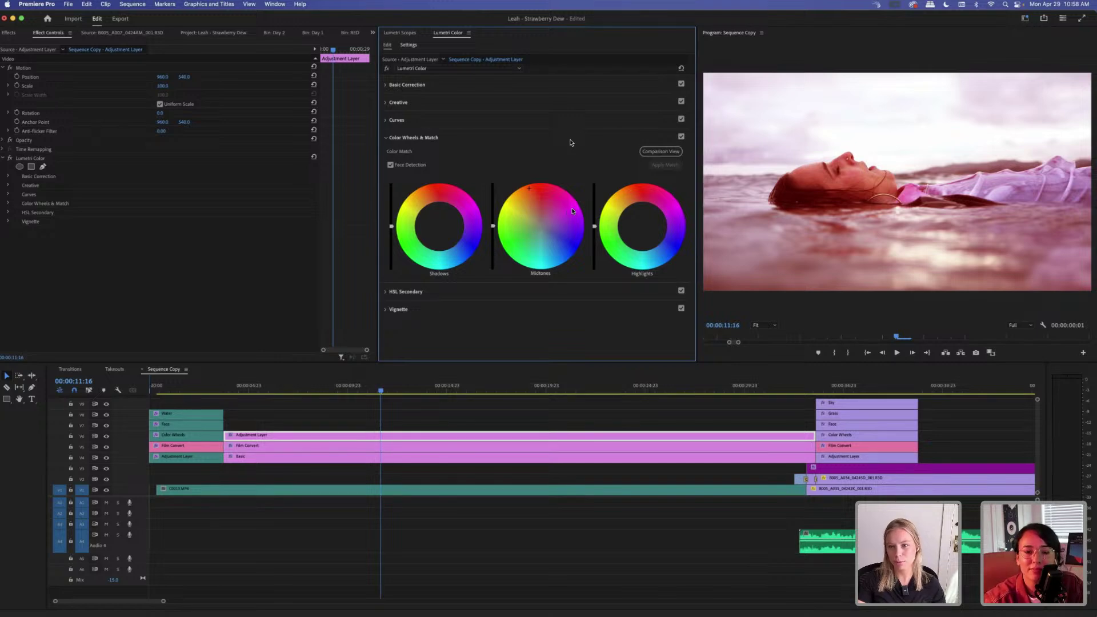
left_click_drag(572, 211, 536, 222)
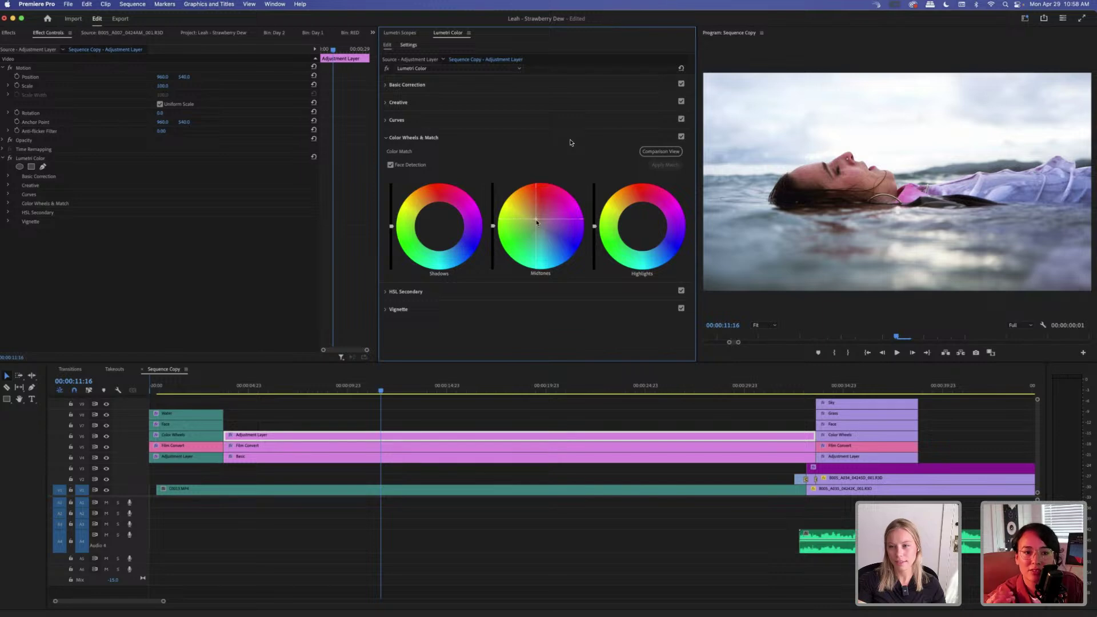
left_click_drag(538, 222, 535, 223)
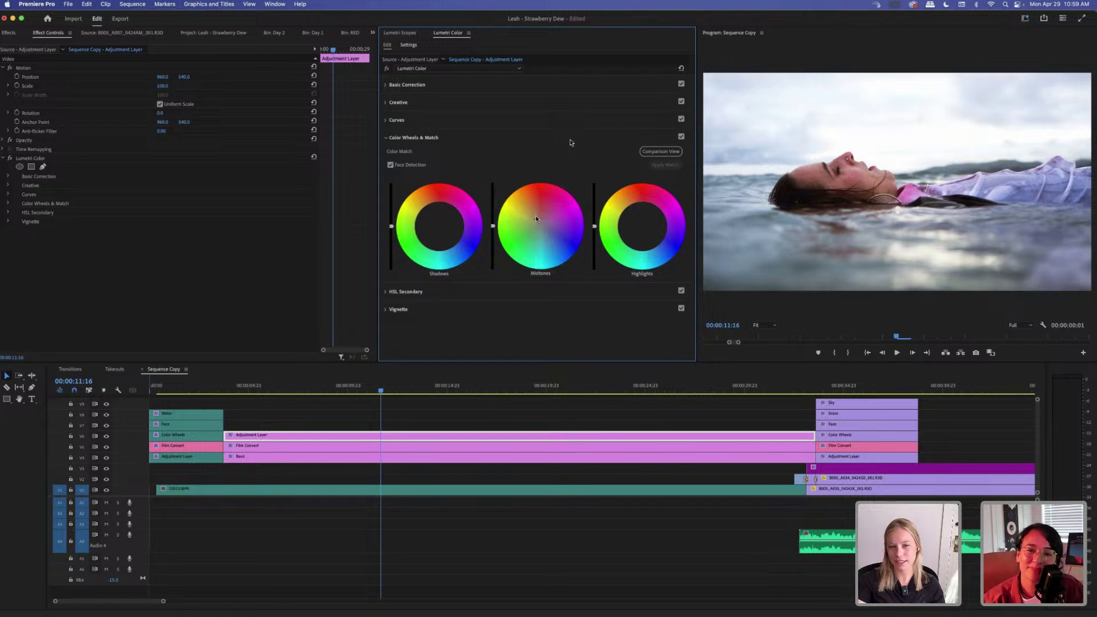
Try strong red pushes on the V6 layer's midtones and shadows color wheels, resetting each wheel to its center.
left_click_drag(535, 220, 533, 185)
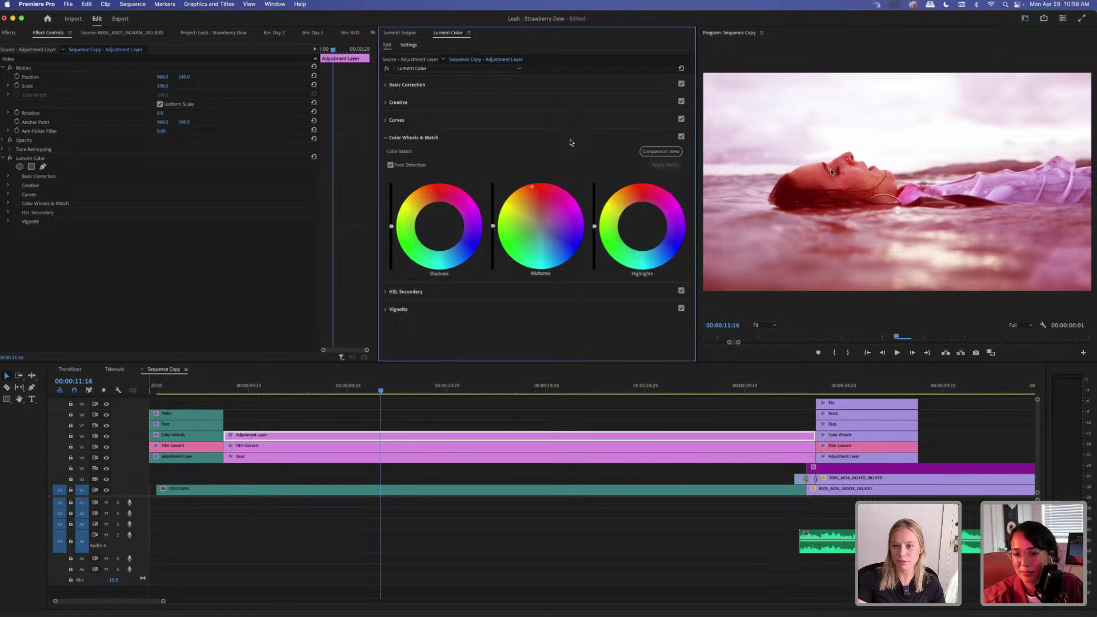
double_click(539, 226)
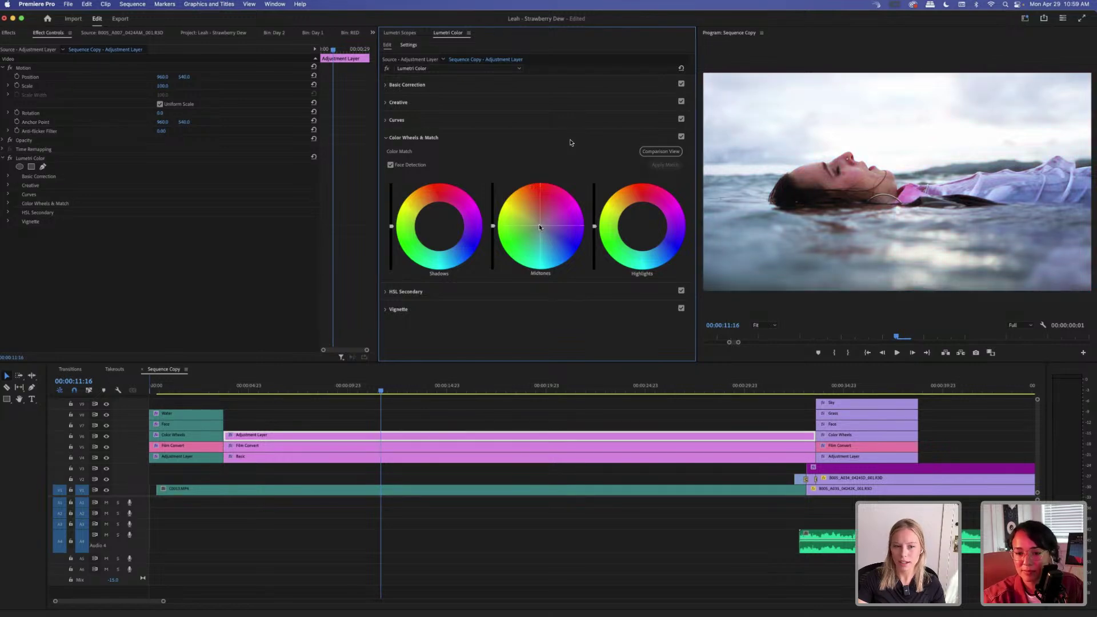
left_click(437, 197)
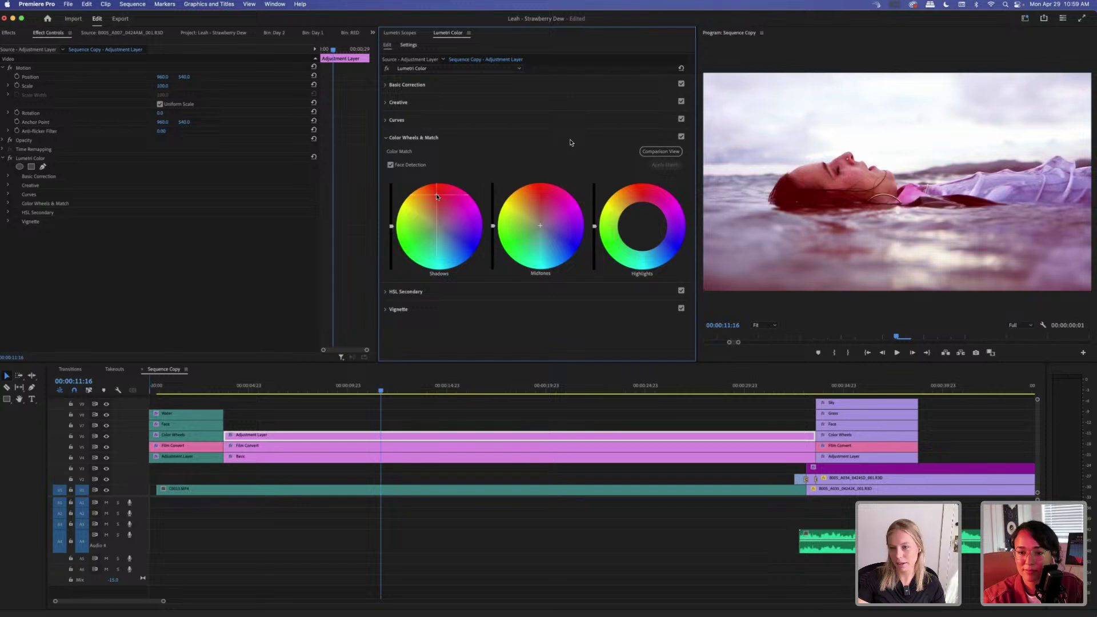
double_click(440, 229)
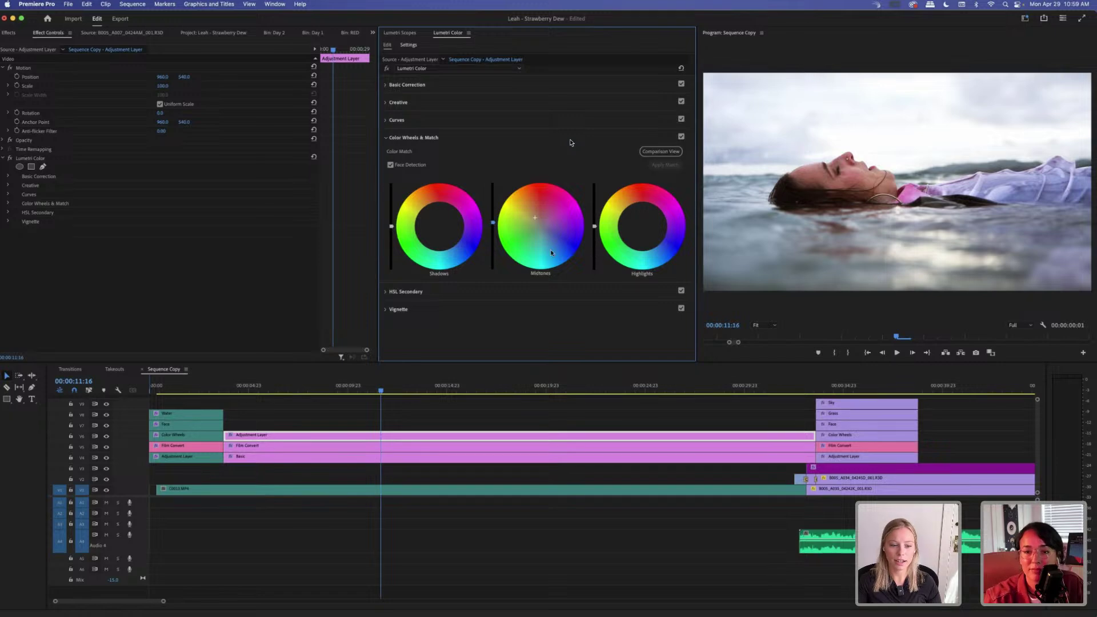
Rename the V6 adjustment layer in the timeline as Color Wheels and Curves.
right_click(297, 438)
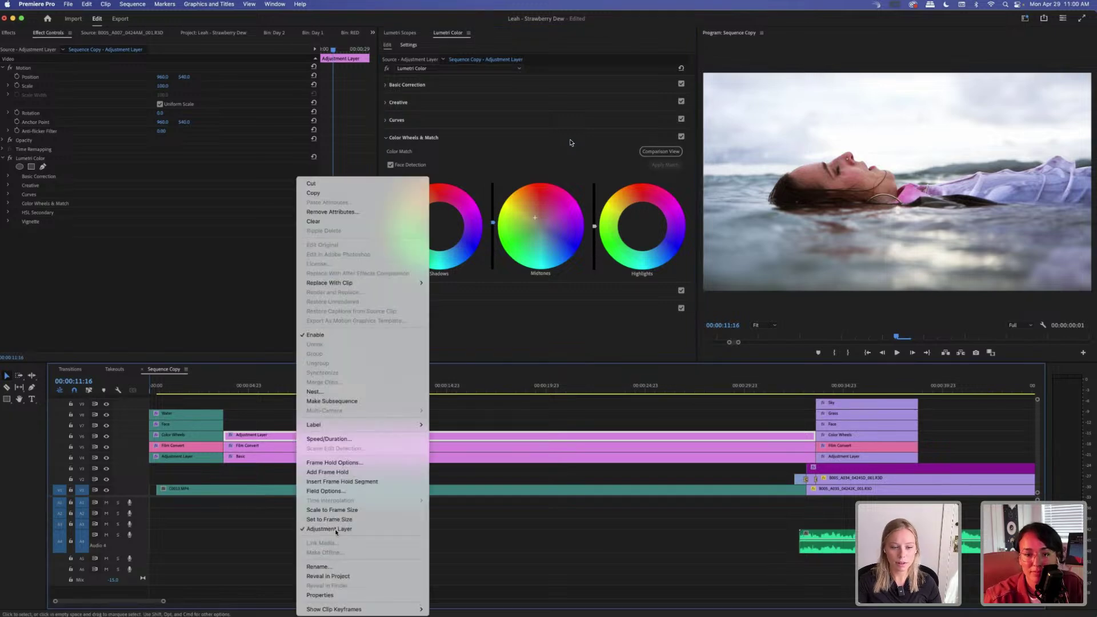
left_click(317, 567)
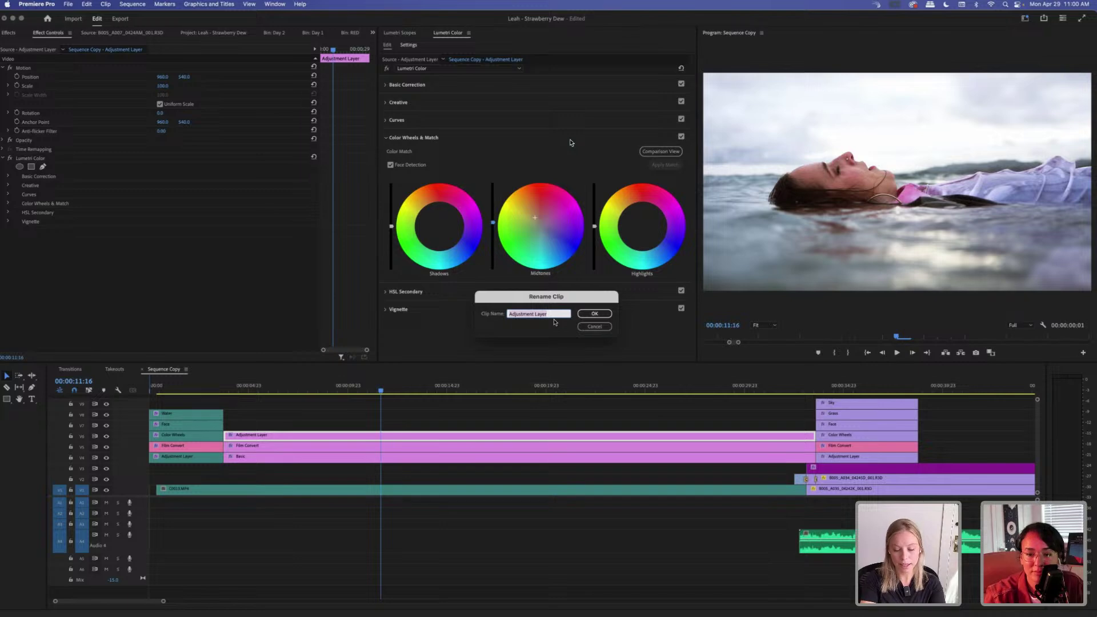
type("Color Wheel")
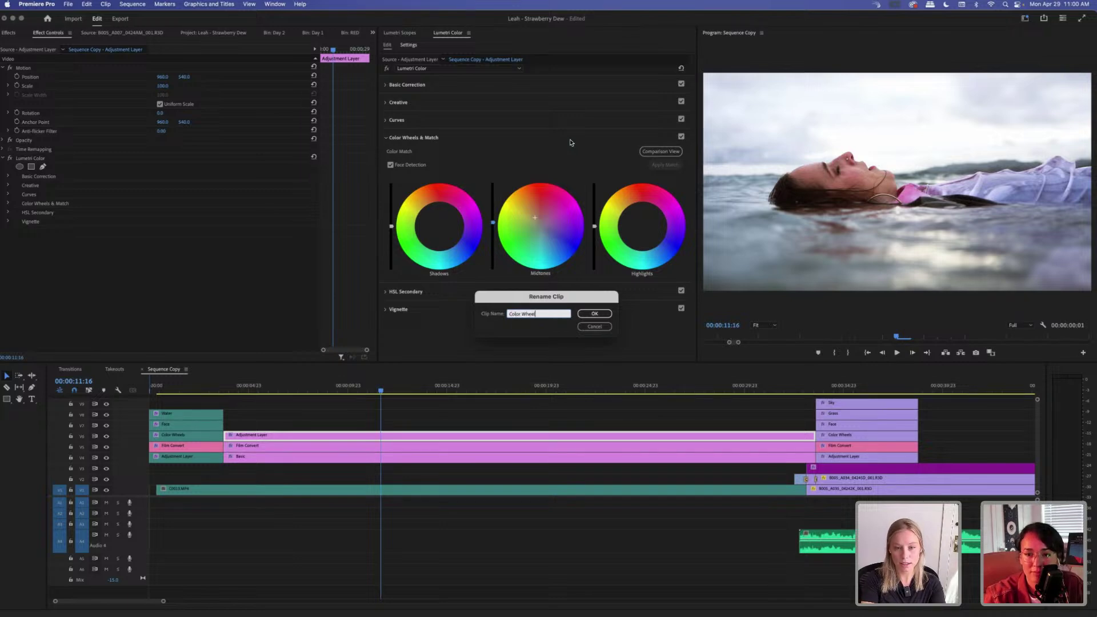
type("s and Curves")
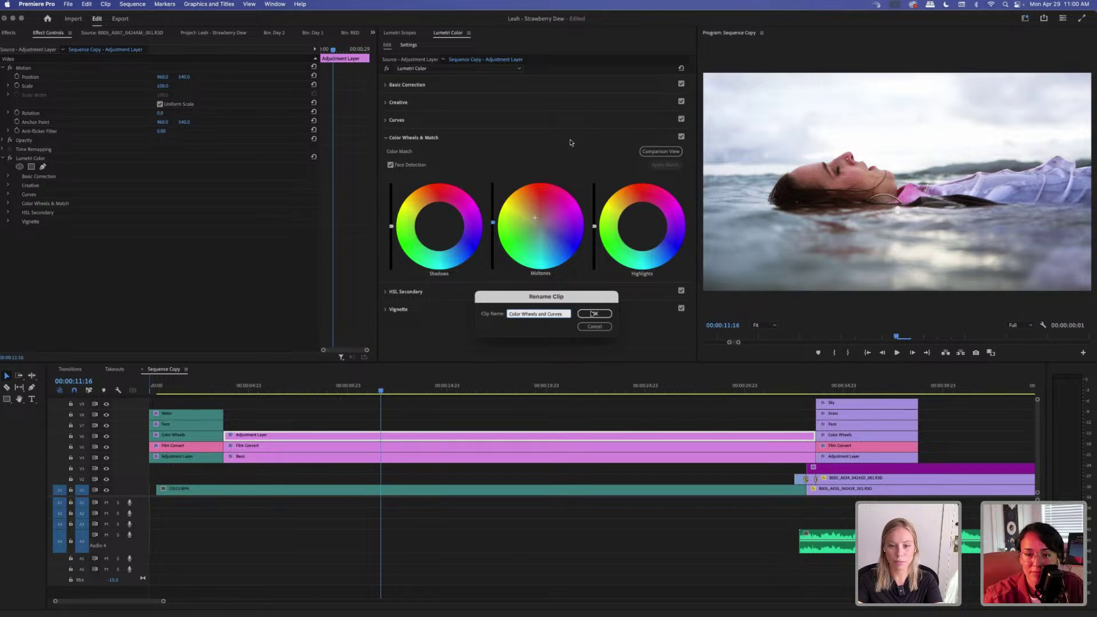
key("Return")
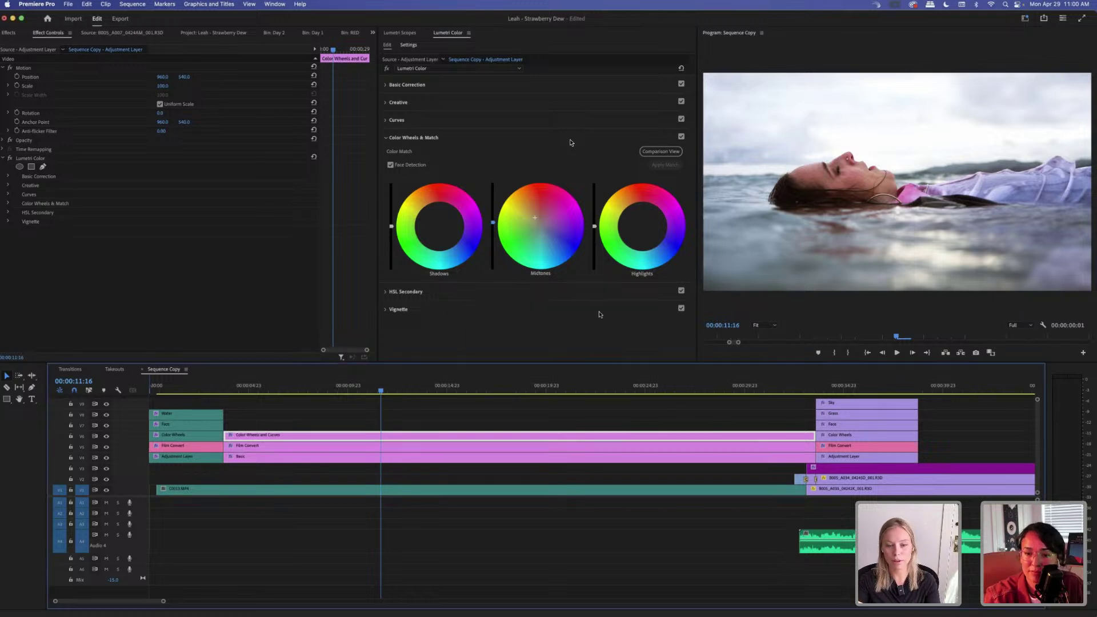
Place another adjustment layer on track V7 above the Color Wheels and Curves layer and extend it to the same end point.
left_click(414, 430)
left_click(414, 431)
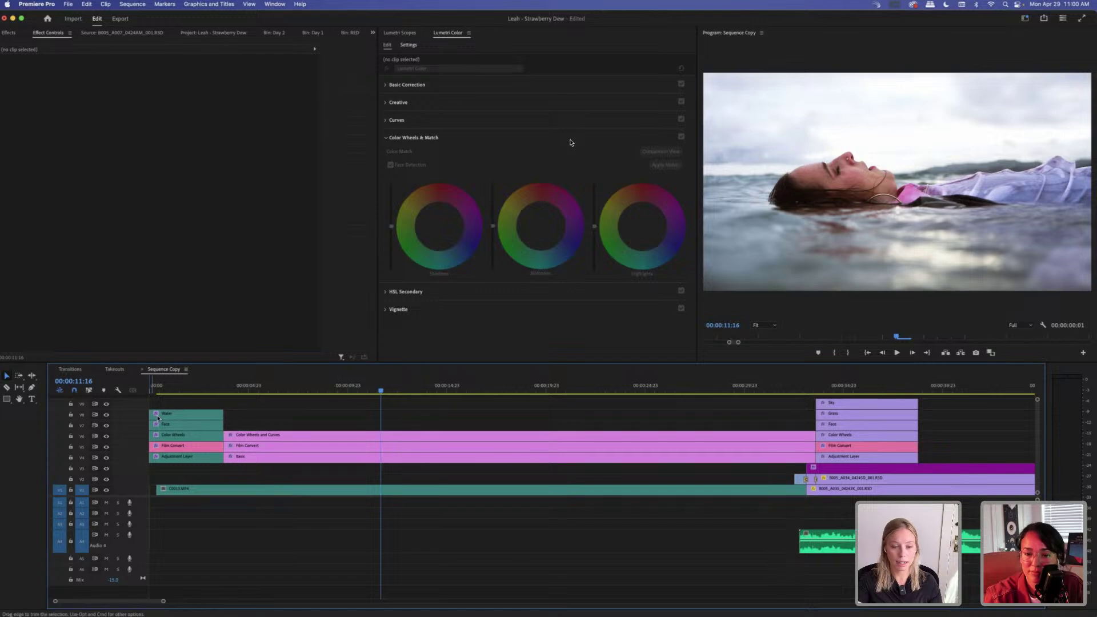
left_click(199, 34)
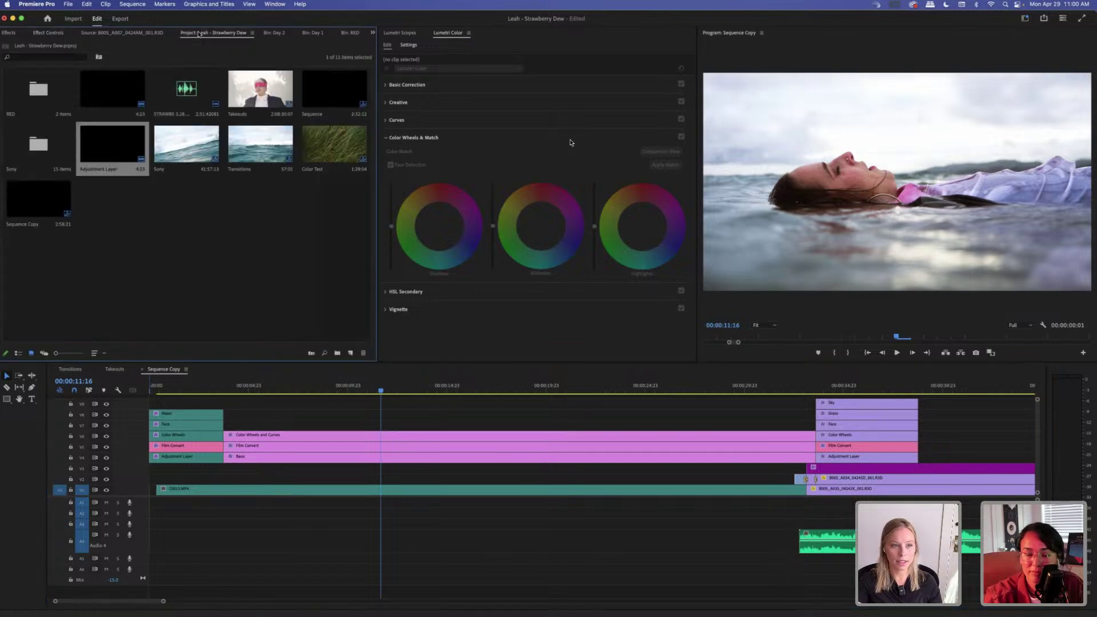
left_click_drag(108, 137, 227, 424)
left_click_drag(321, 424, 753, 428)
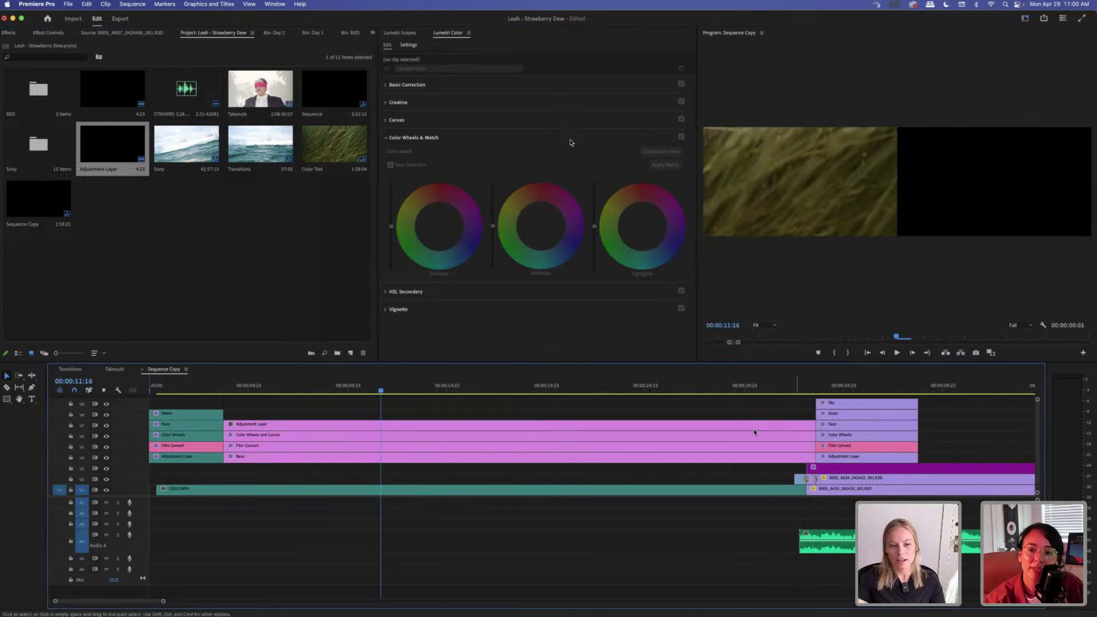
Select the new V7 adjustment layer, collapse Color Wheels & Match and expand its HSL Secondary controls.
left_click(360, 425)
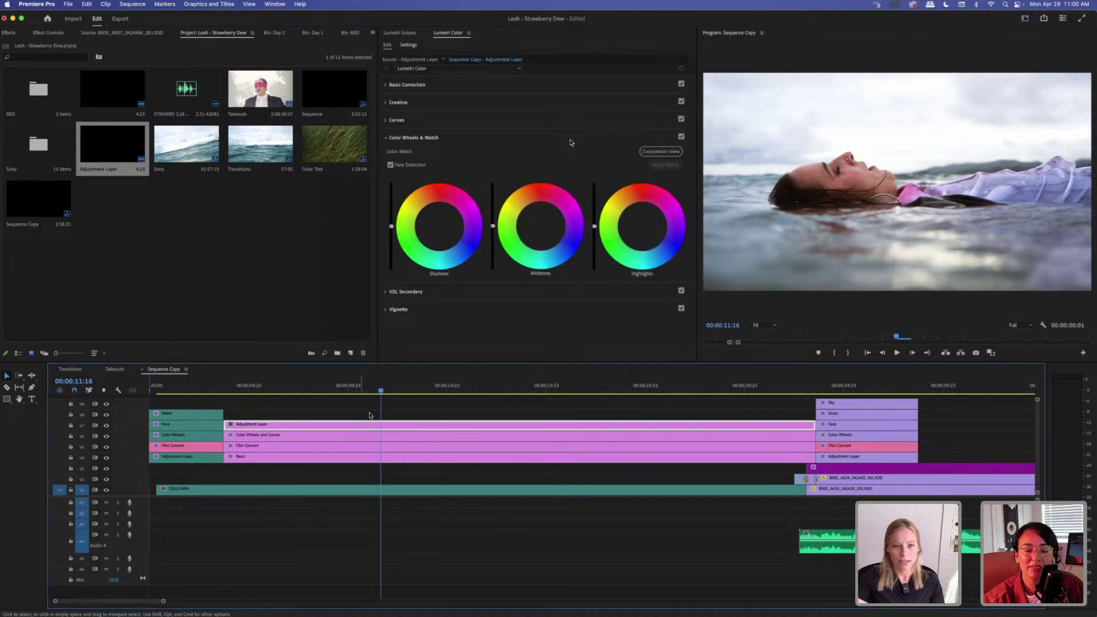
left_click(440, 140)
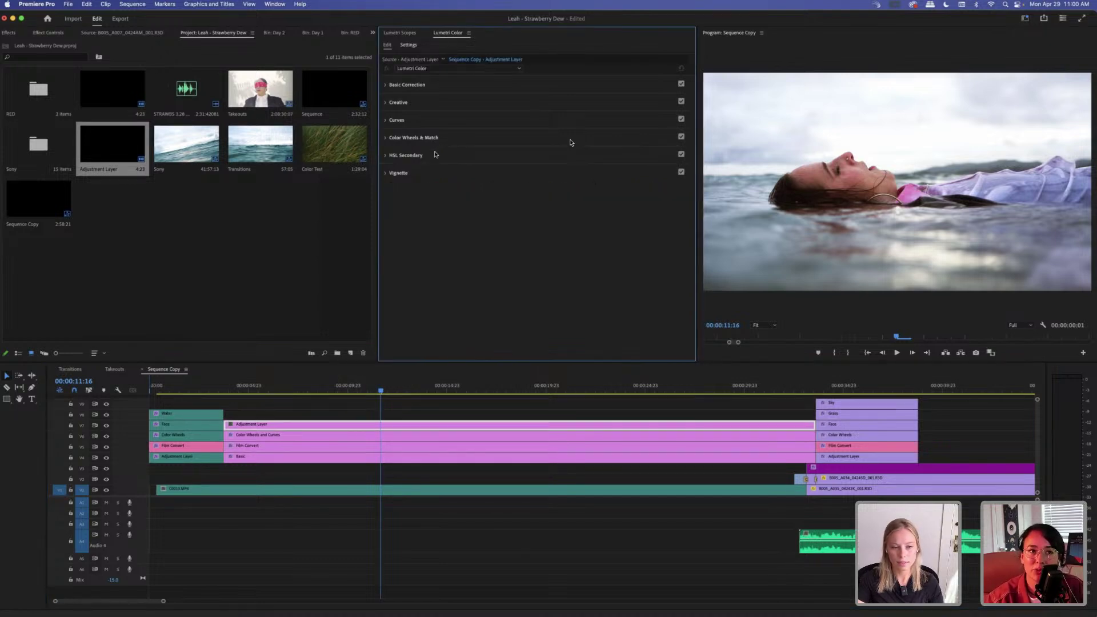
left_click(436, 155)
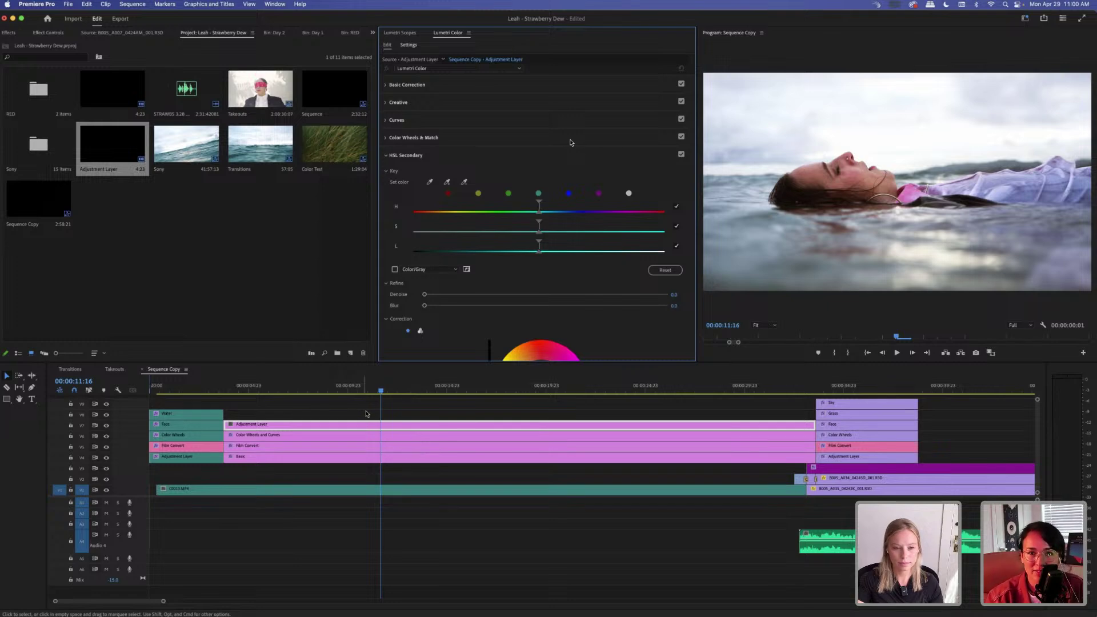
left_click(403, 414)
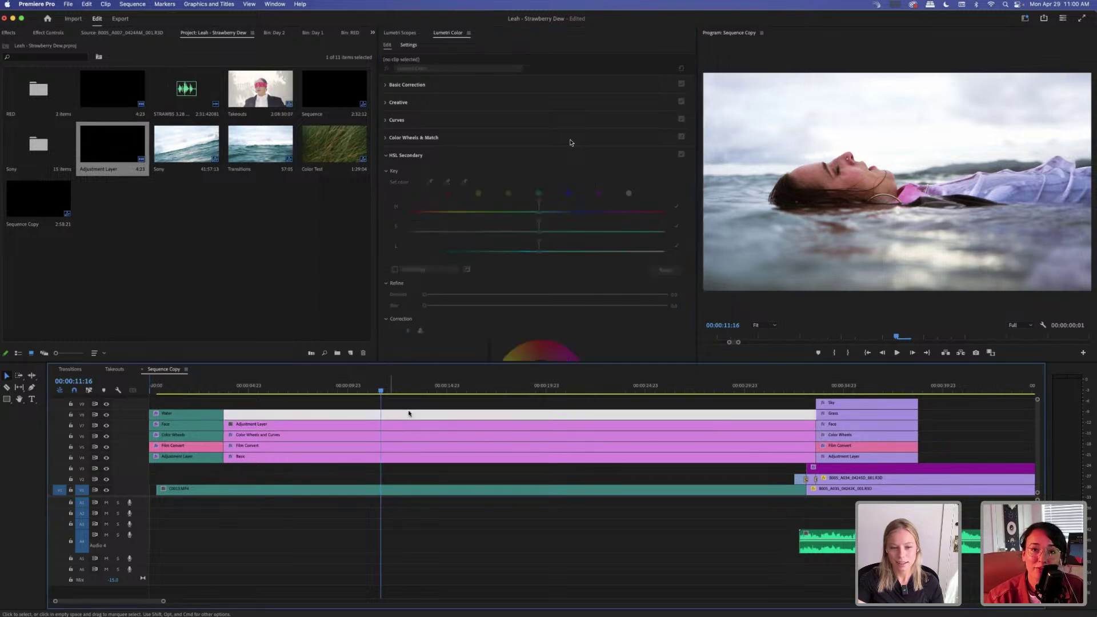
left_click(397, 425)
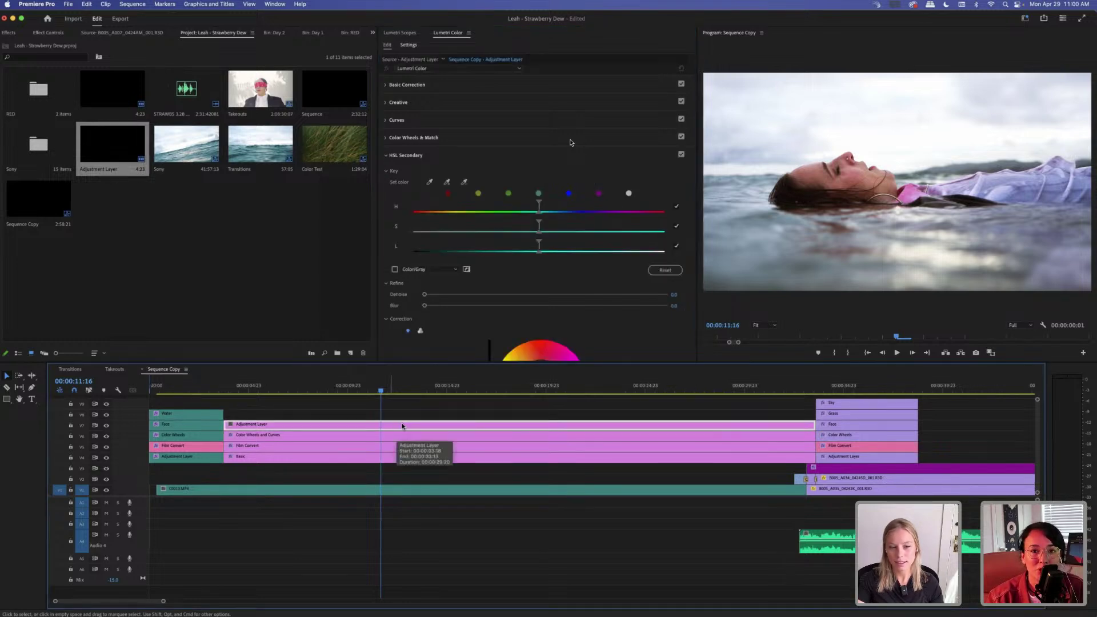
left_click(419, 412)
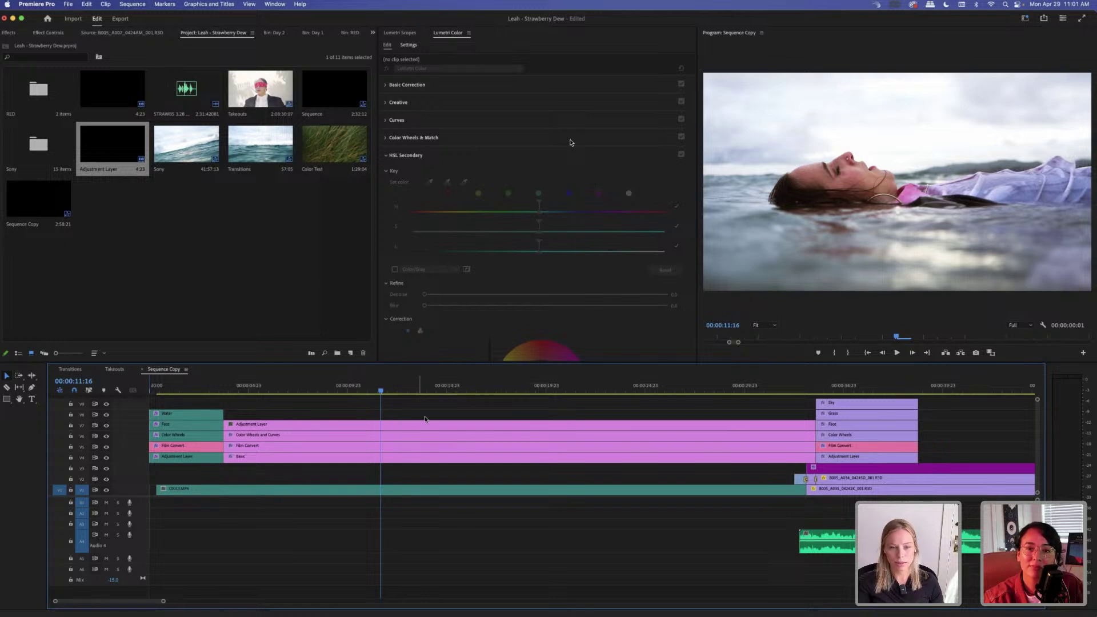
left_click(438, 409)
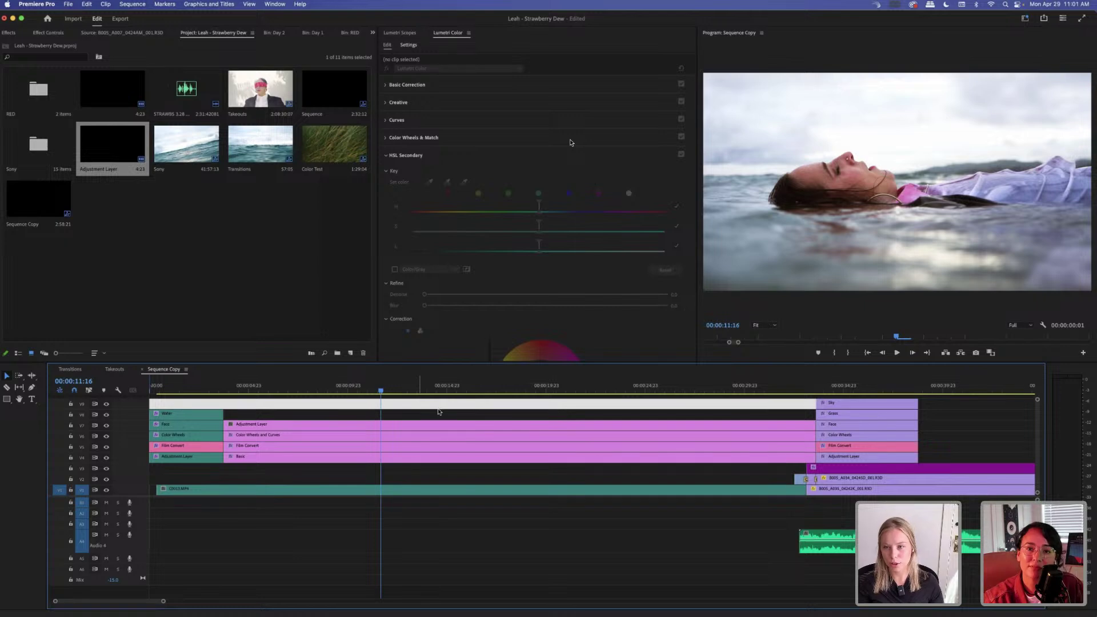
key("Delete")
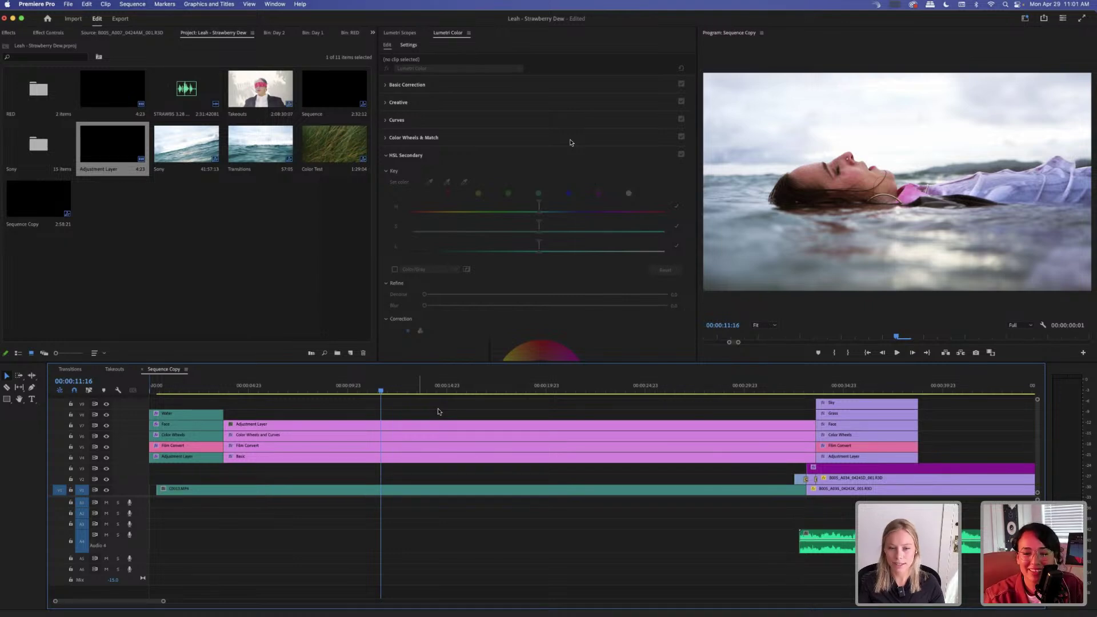
left_click(466, 408)
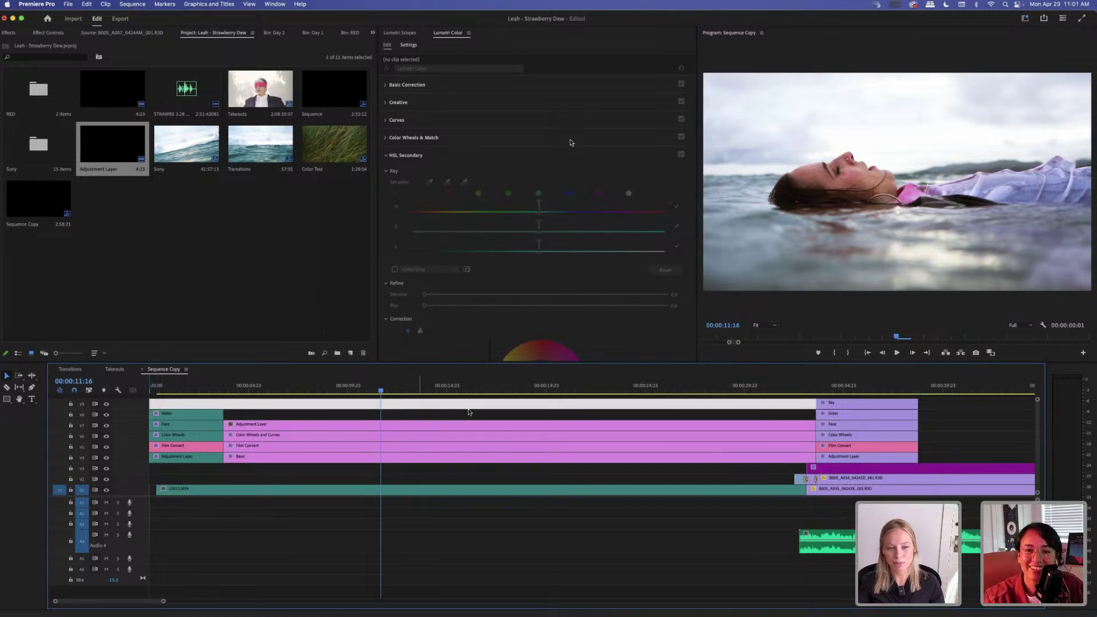
left_click(466, 413)
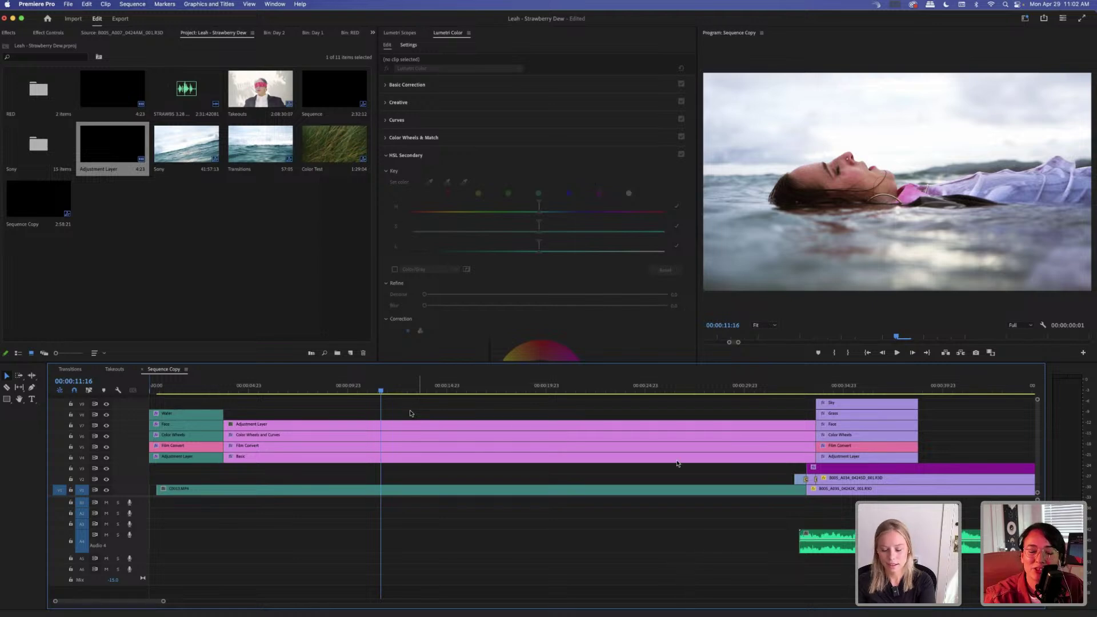
key("minus")
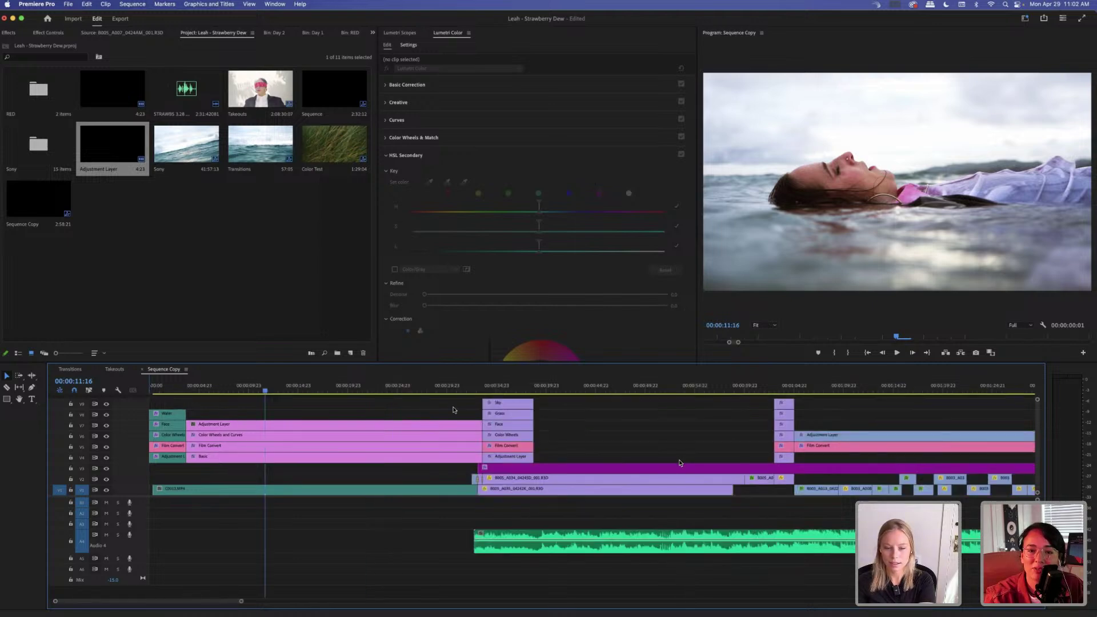
left_click(370, 425)
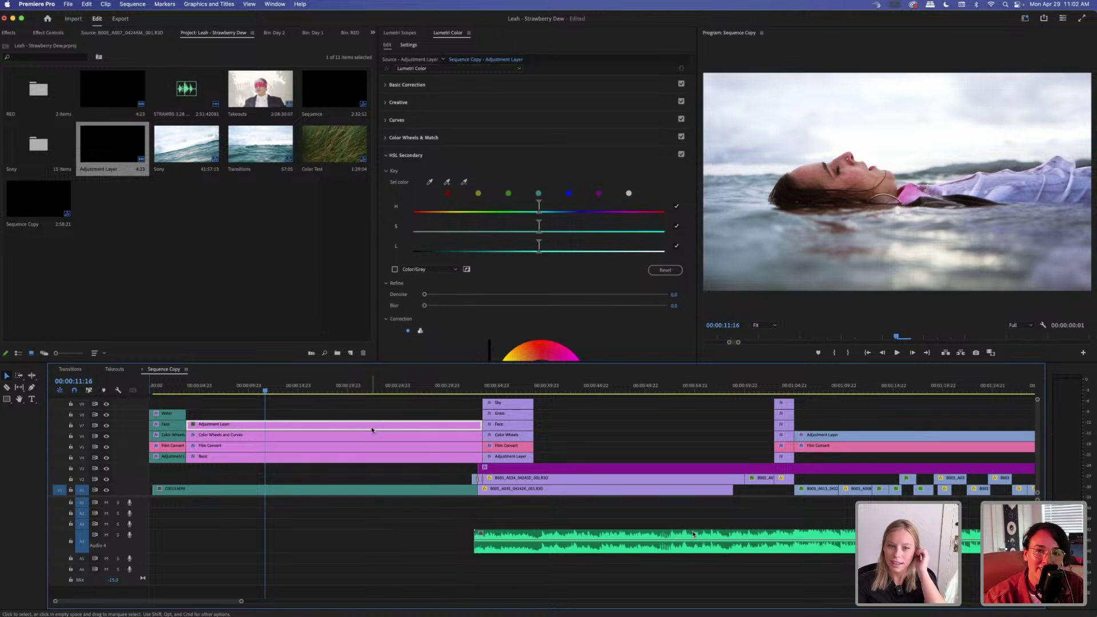
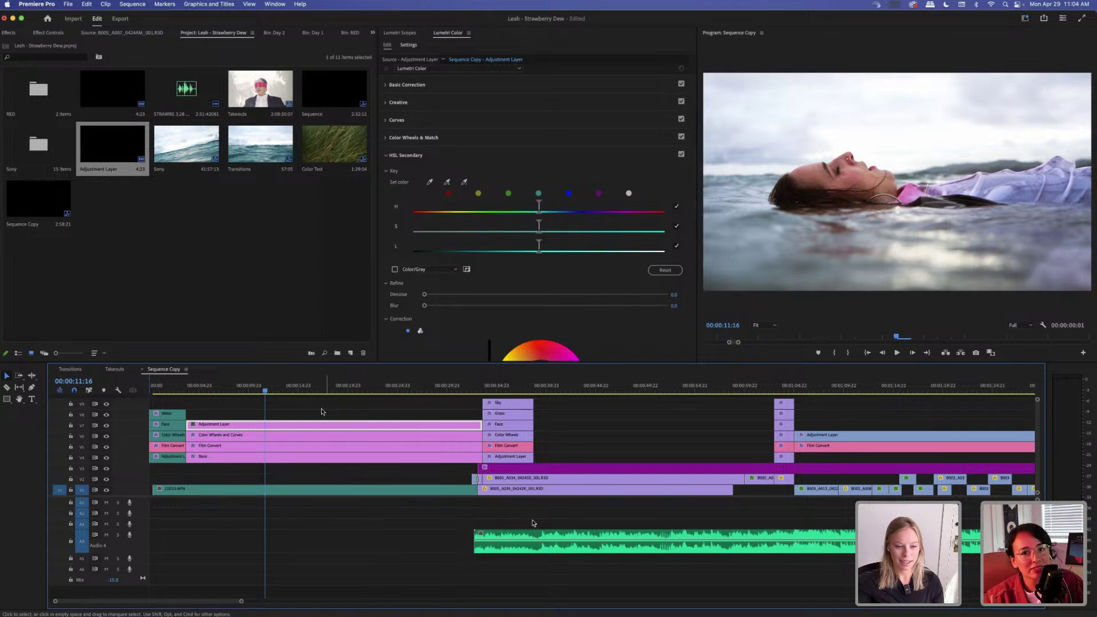
left_click(321, 408)
left_click(305, 426)
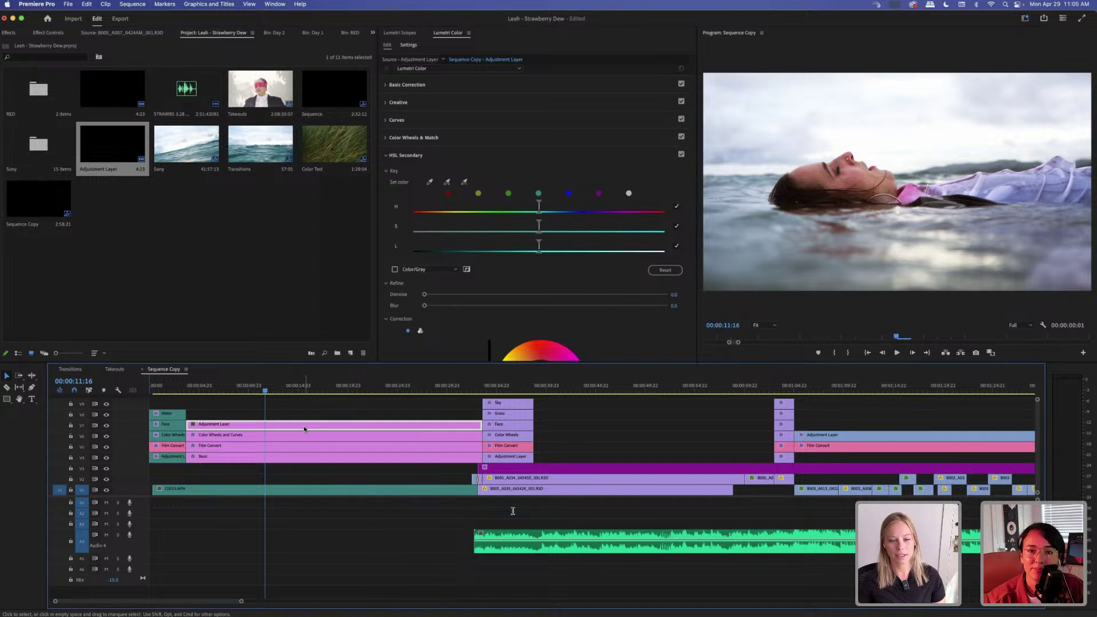
left_click(356, 412)
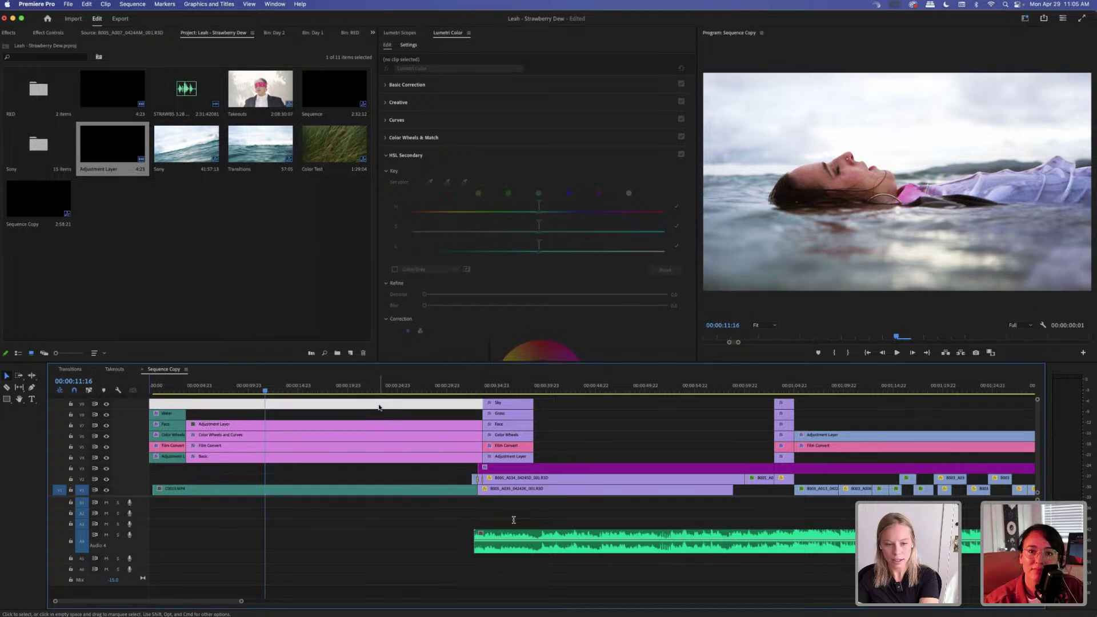
key("minus")
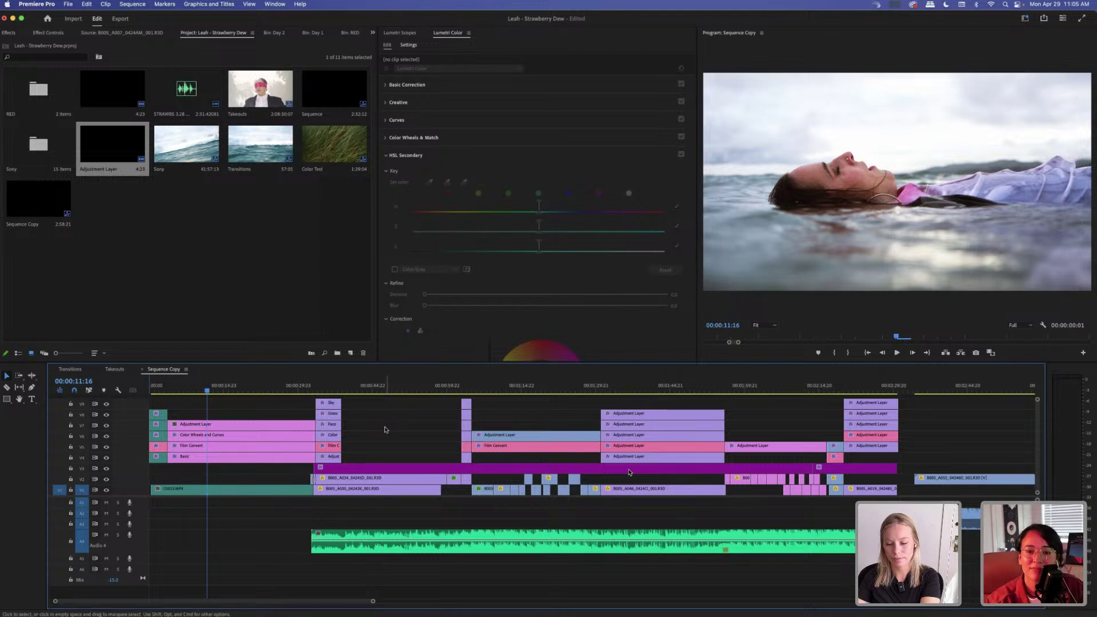
key("=")
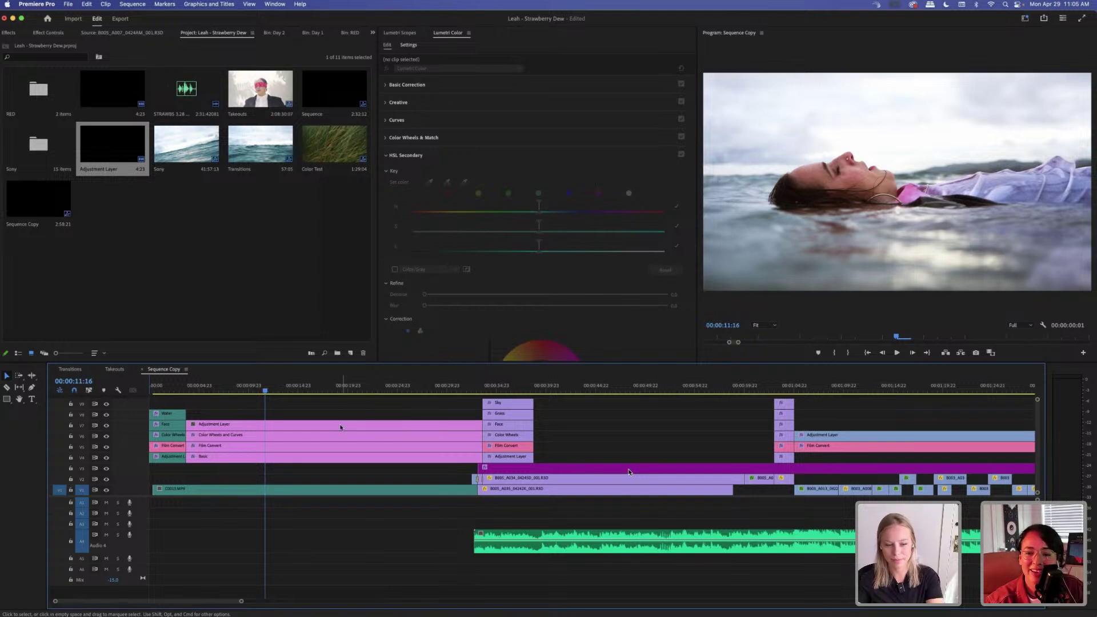
left_click(341, 427)
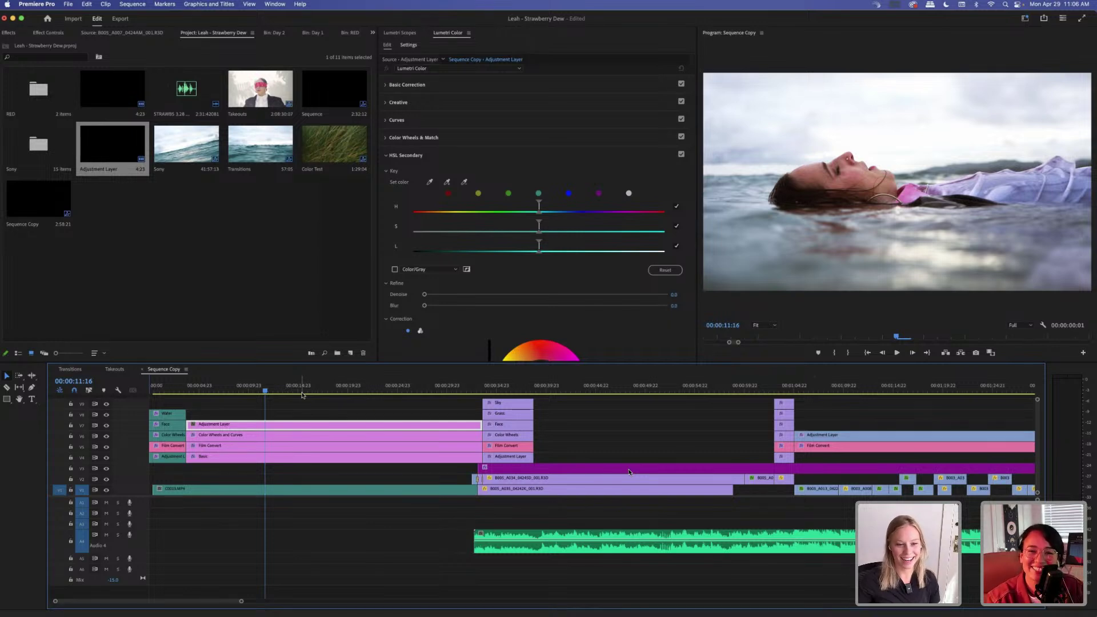
left_click(313, 417)
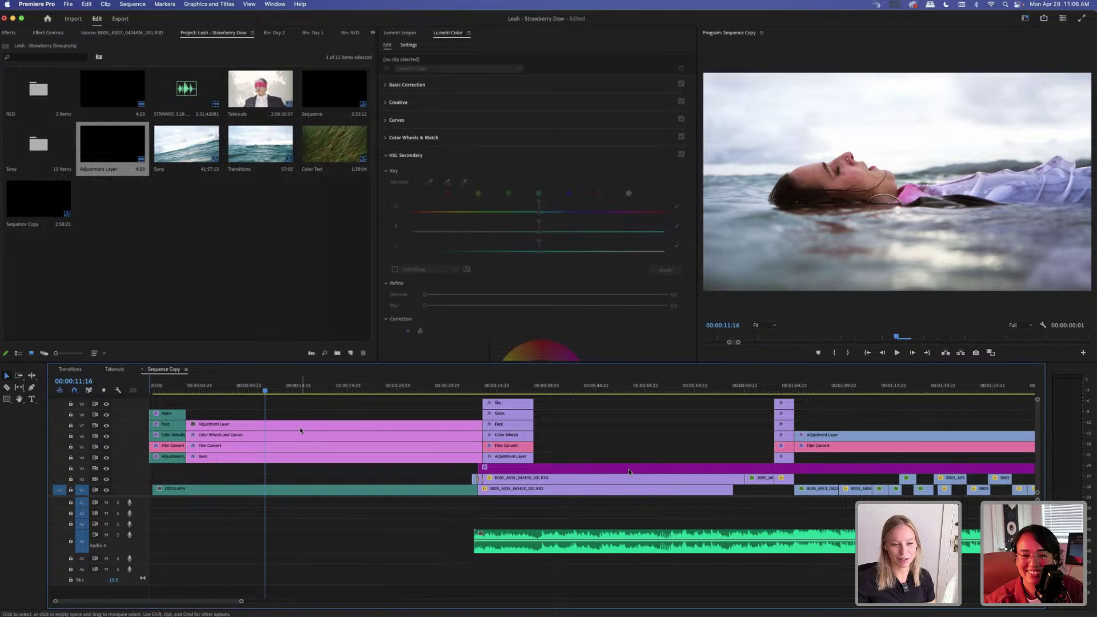
Sample the skin tone on the woman's face as the HSL Secondary key color of the V7 adjustment layer, denying the screen recording request.
left_click(301, 430)
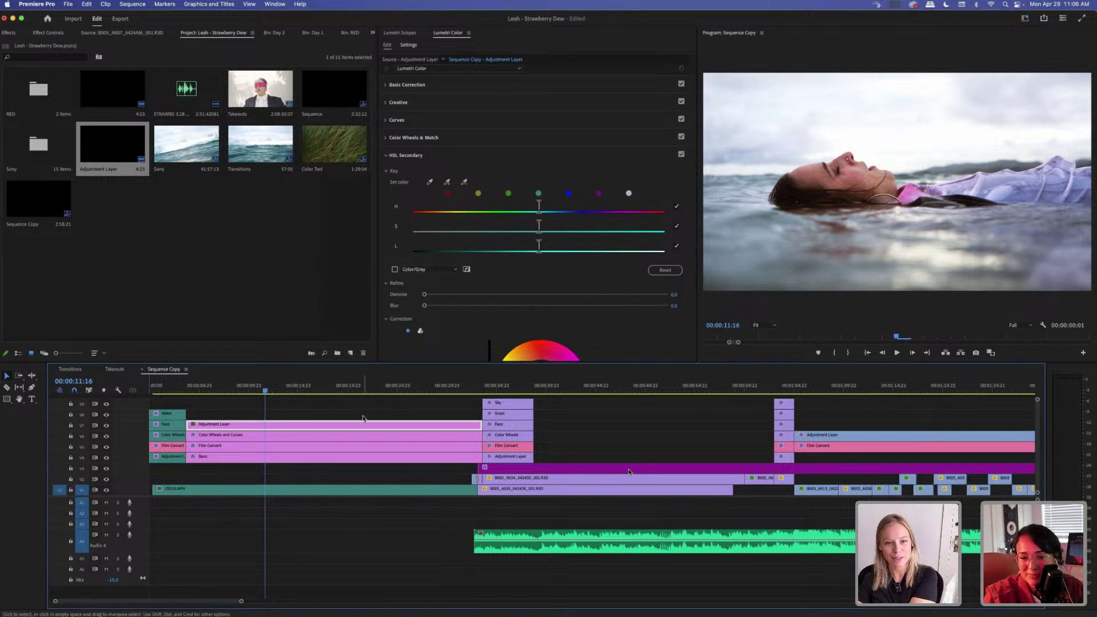
scroll(482, 235, "down", 3)
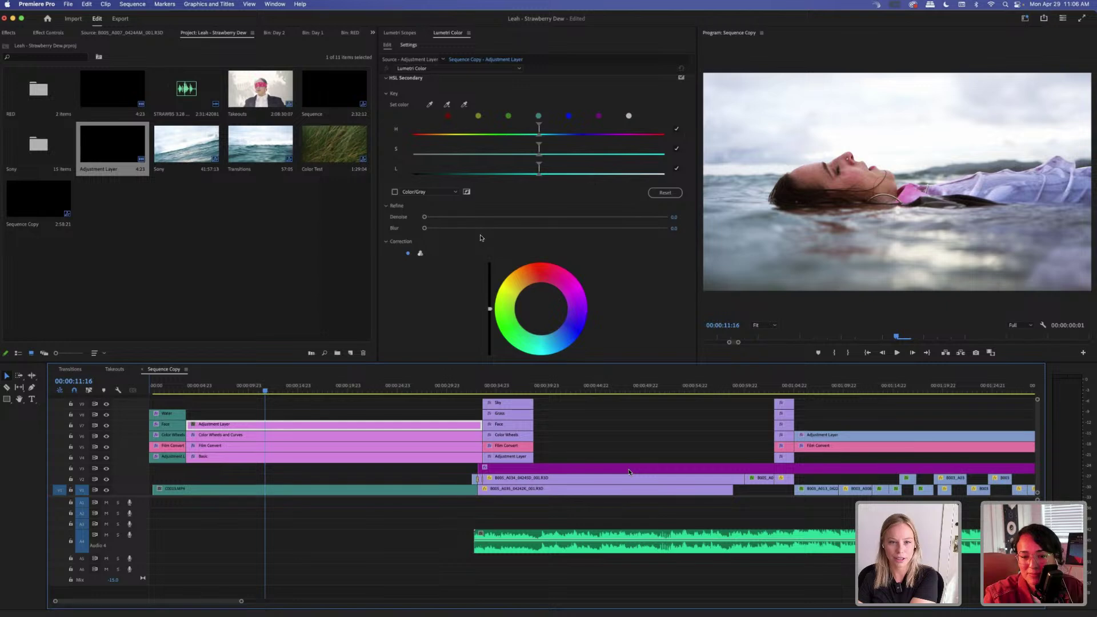
scroll(510, 100, "up", 1)
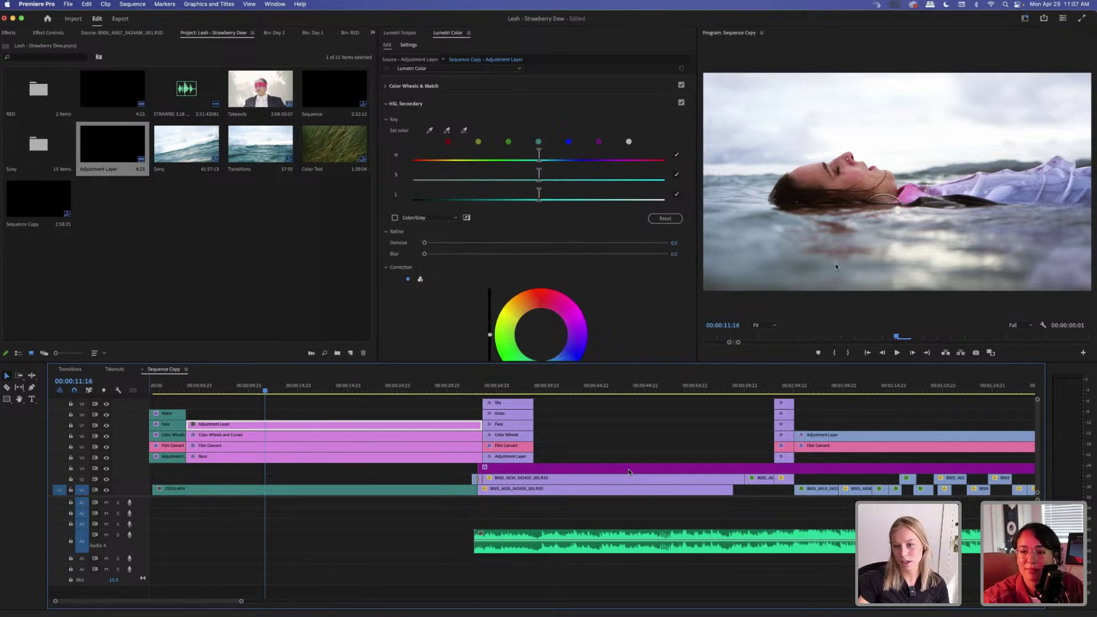
left_click(448, 129)
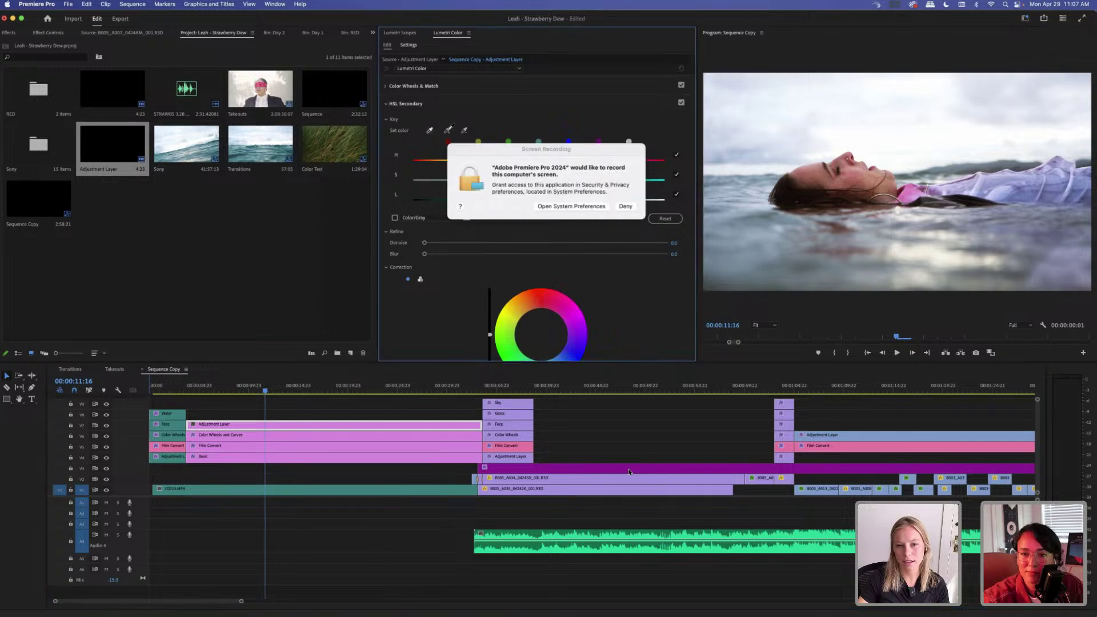
left_click(626, 207)
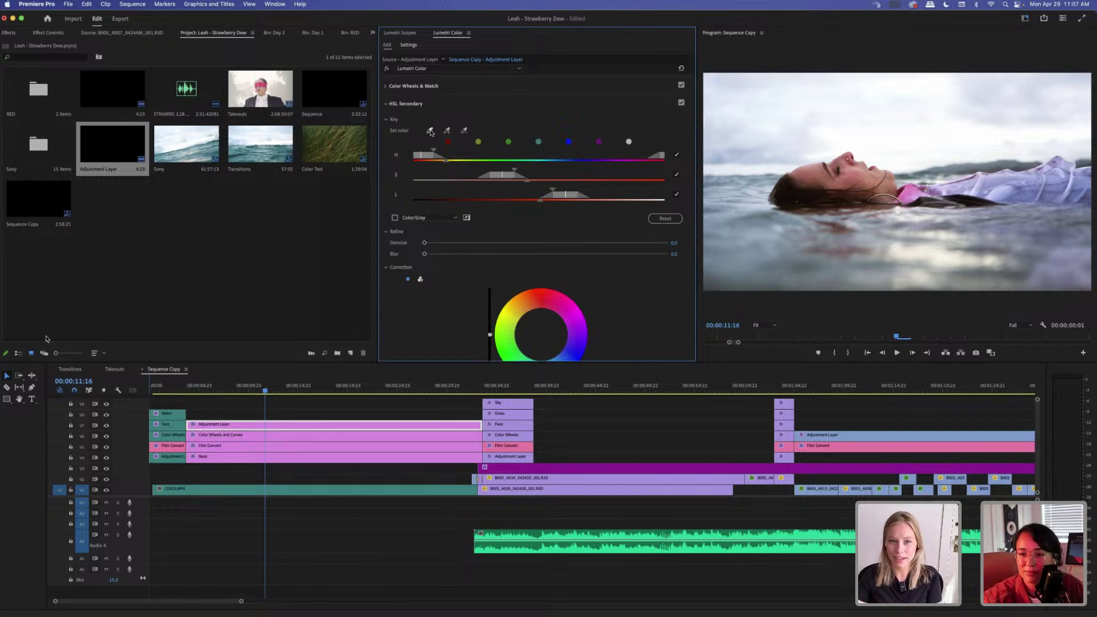
left_click(430, 131)
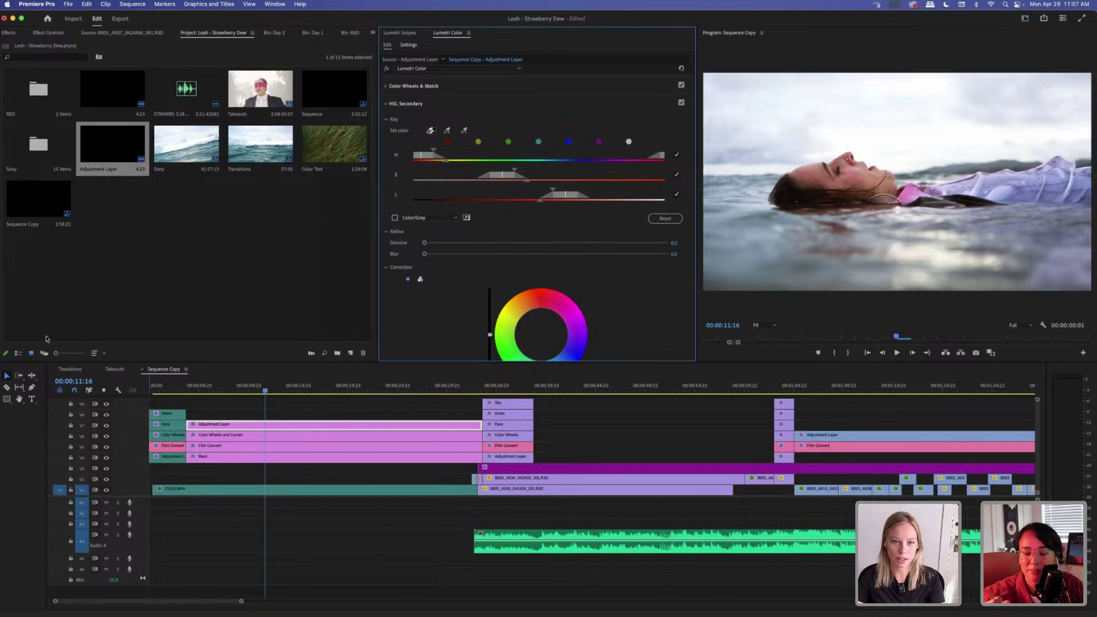
left_click(853, 173)
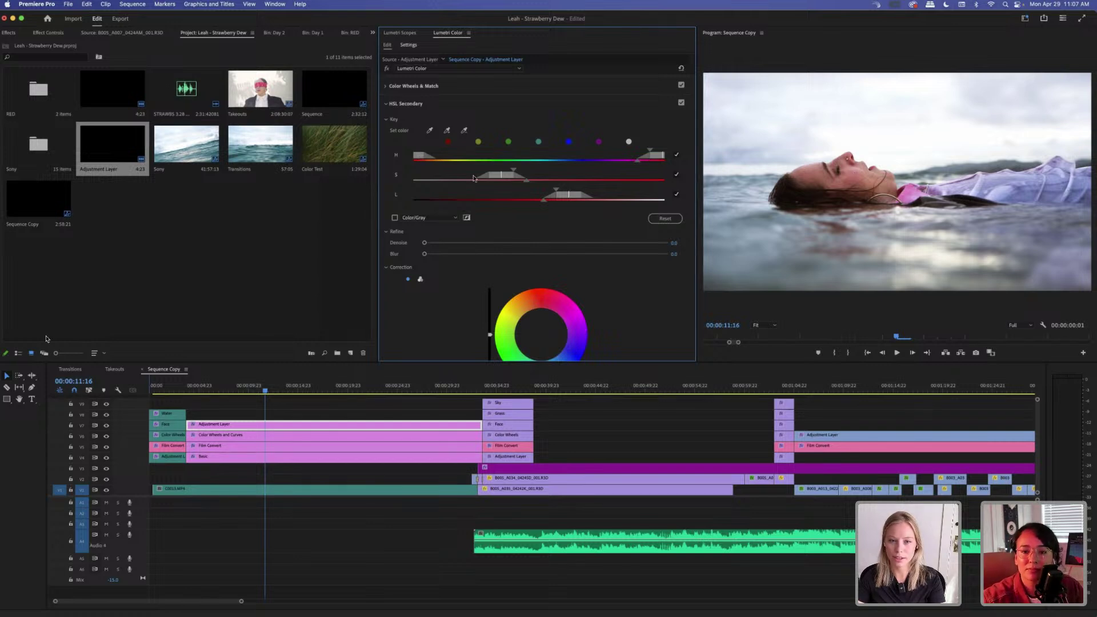
Reposition the key's saturation range with a wider falloff, and nudge the hue range around the reds.
left_click_drag(500, 179, 502, 180)
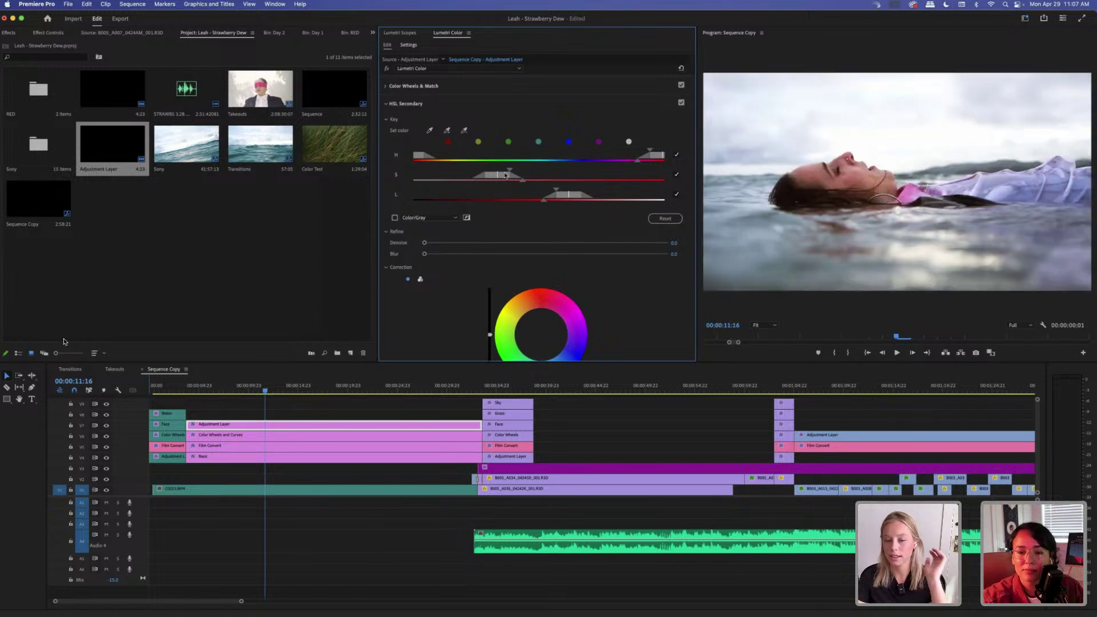
left_click_drag(505, 175, 550, 177)
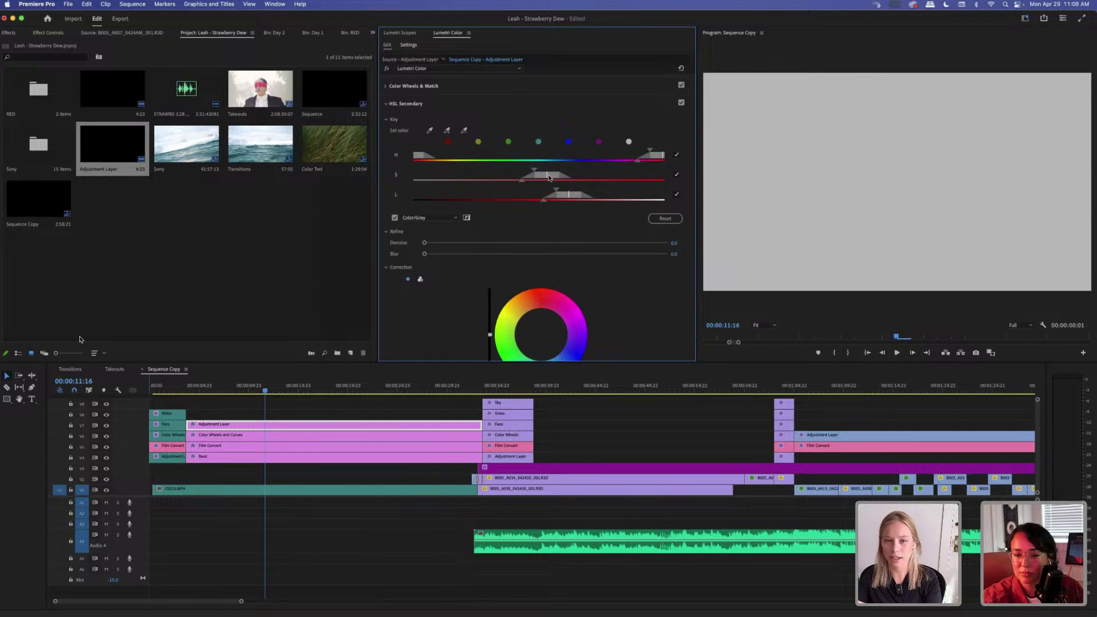
mouse_move(549, 178)
left_mouse_down()
mouse_move(495, 177)
mouse_move(549, 182)
mouse_move(538, 183)
left_mouse_up()
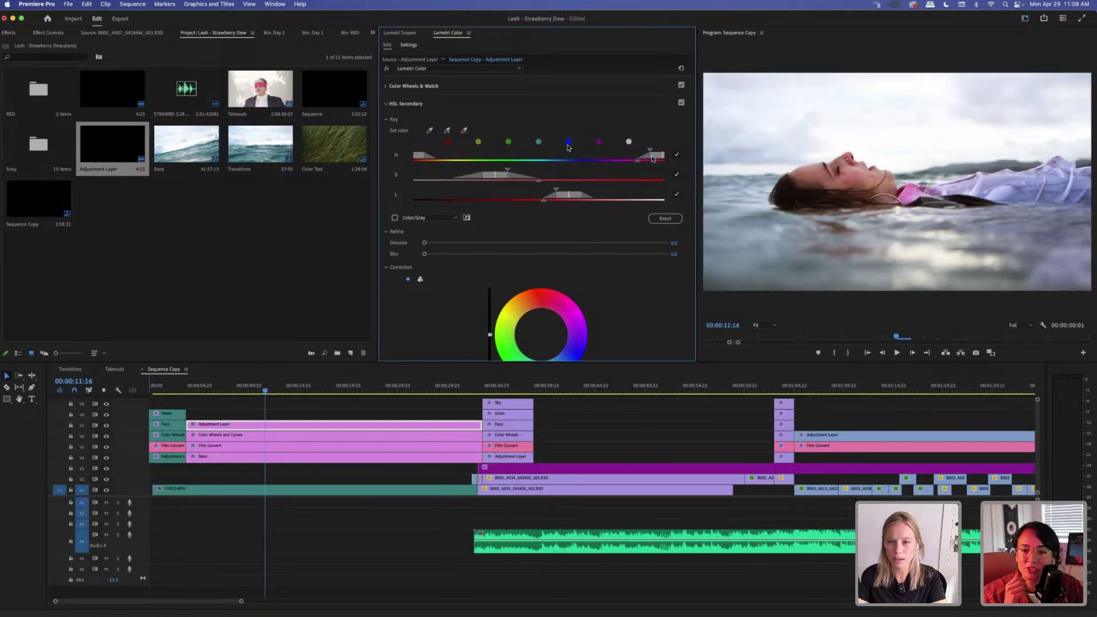
left_click_drag(653, 159, 657, 160)
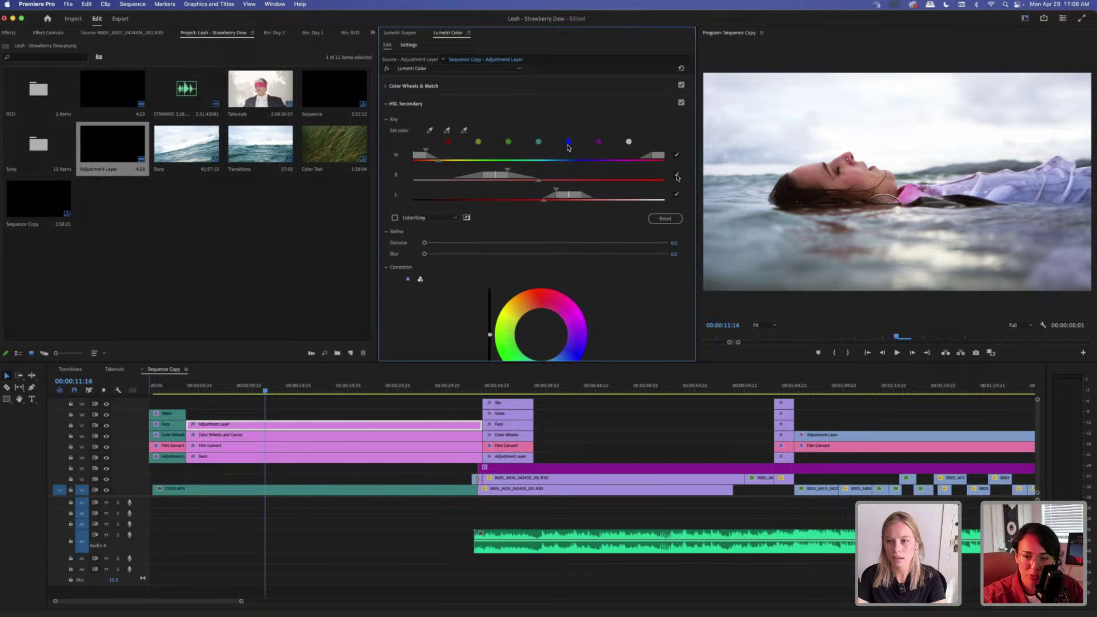
Shift the key's luminance range slightly darker, toggling the saturation range off and back on.
left_click(676, 176)
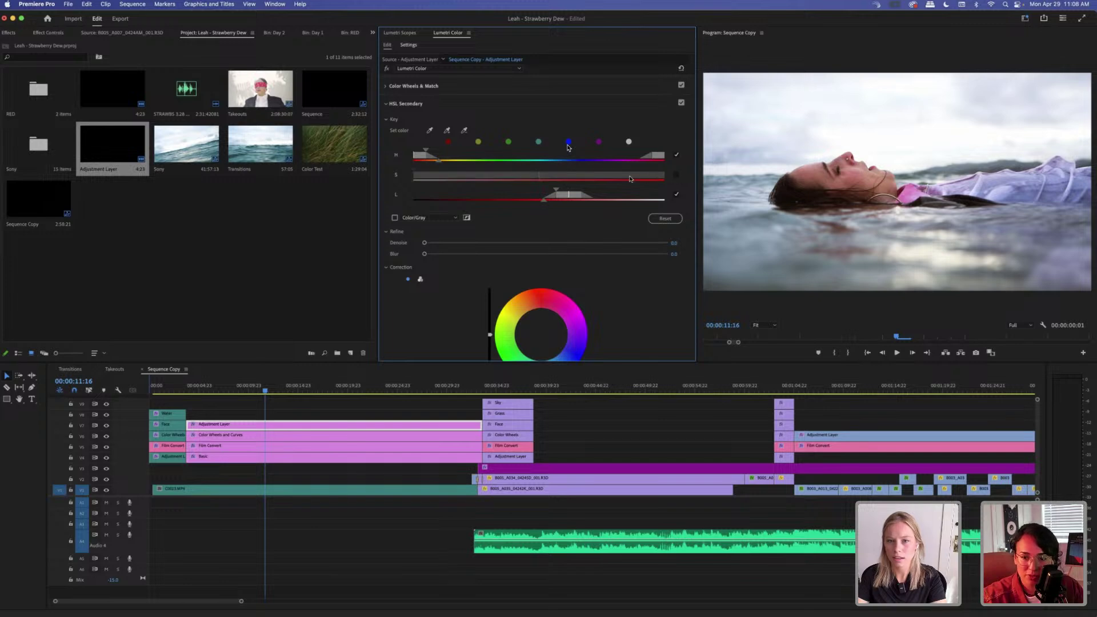
left_click(676, 175)
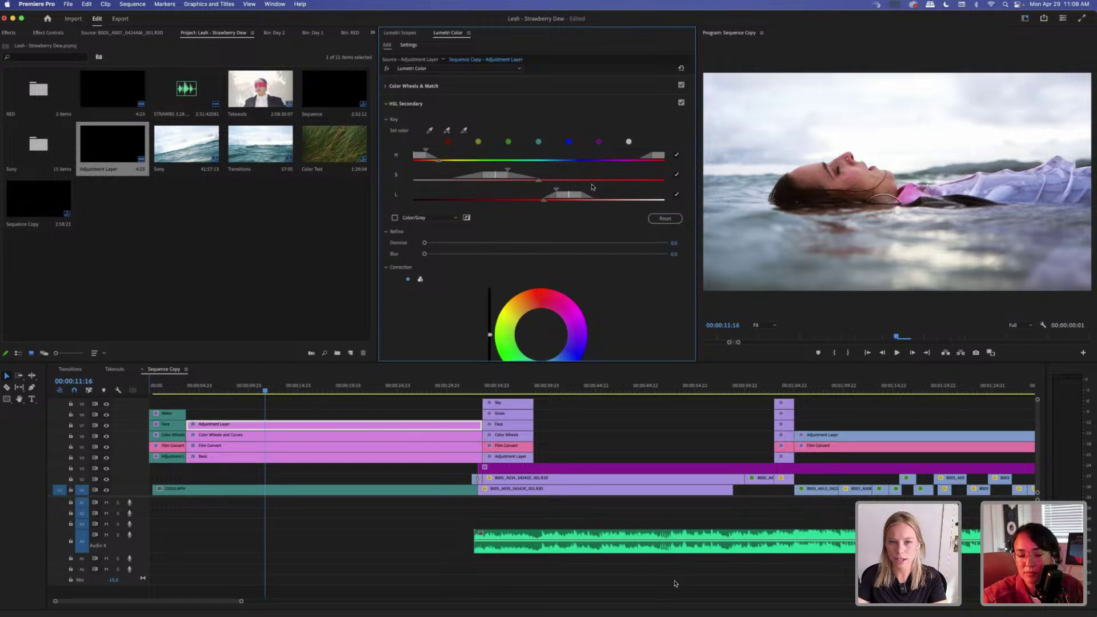
left_click(676, 176)
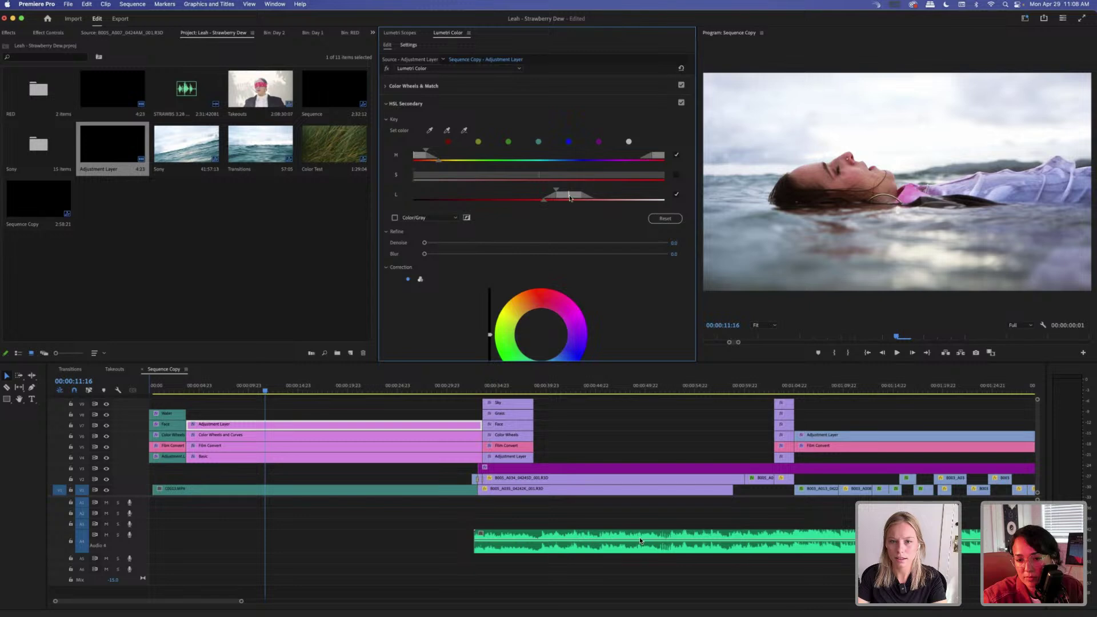
left_click_drag(569, 196, 568, 198)
left_click(677, 175)
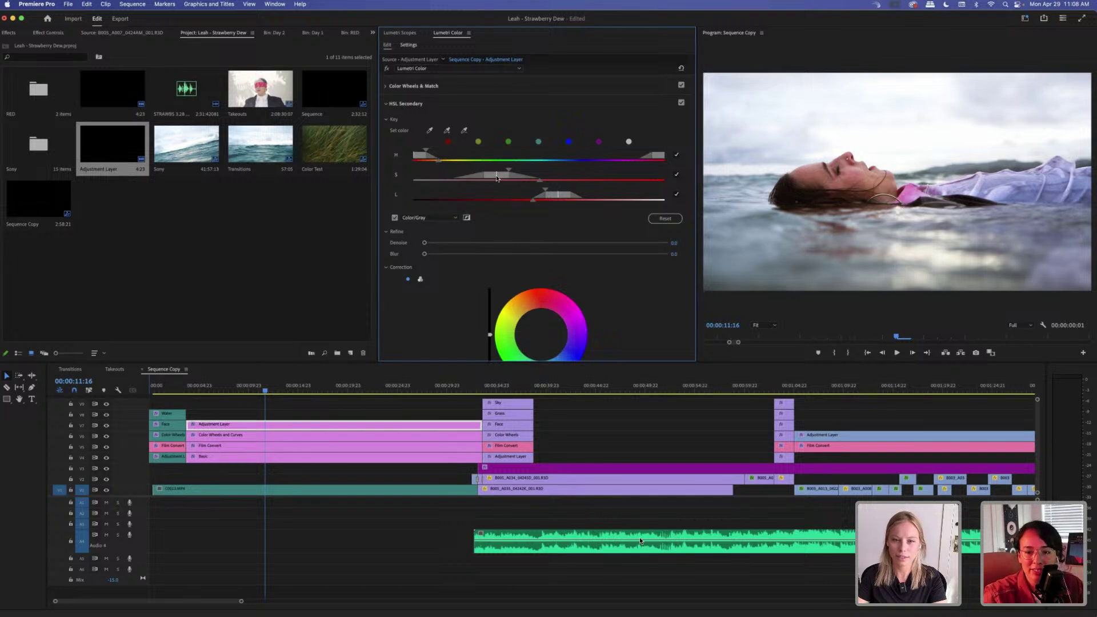
Fine-tune the key's saturation range slightly lower, comparing the Color/Gray mask preview with the full image.
left_click_drag(496, 174, 492, 181)
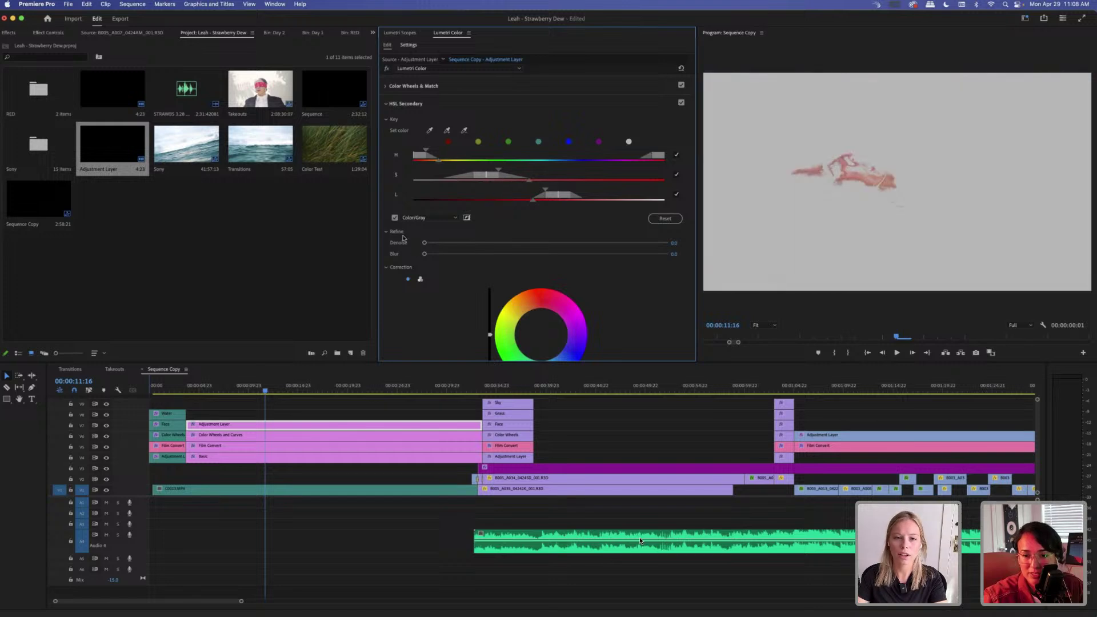
left_click(395, 219)
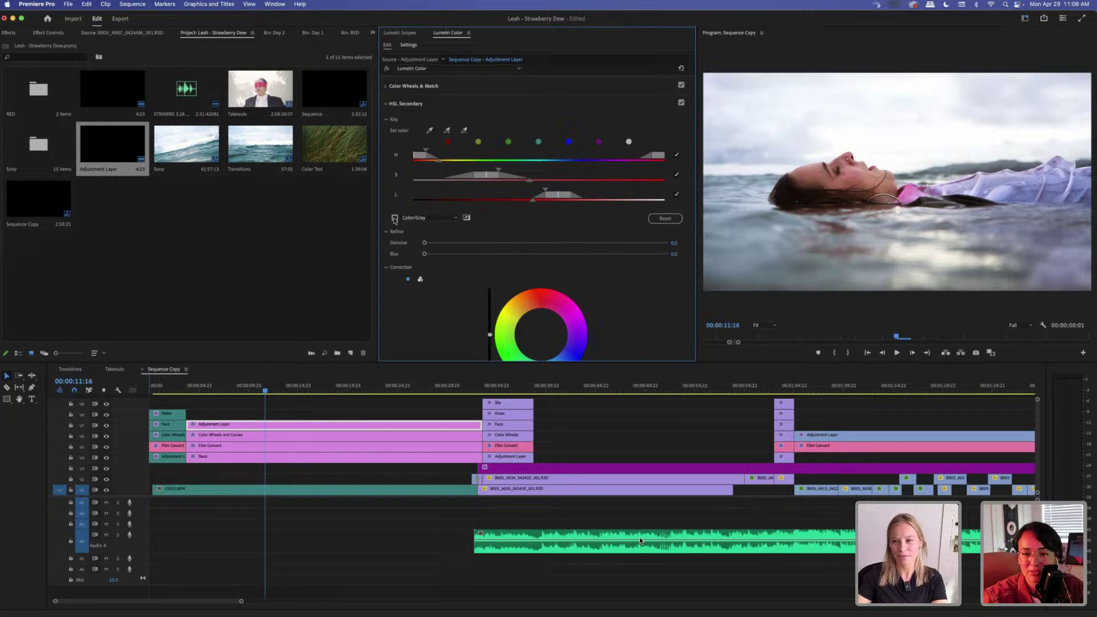
left_click(395, 218)
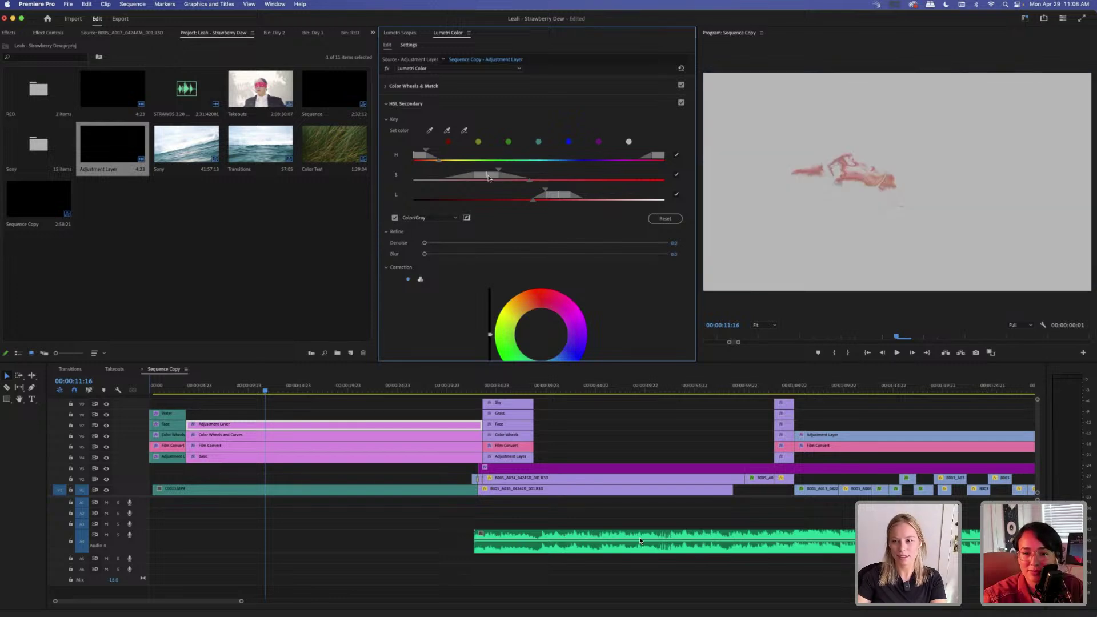
mouse_move(498, 179)
left_mouse_down()
mouse_move(552, 178)
mouse_move(517, 178)
left_mouse_up()
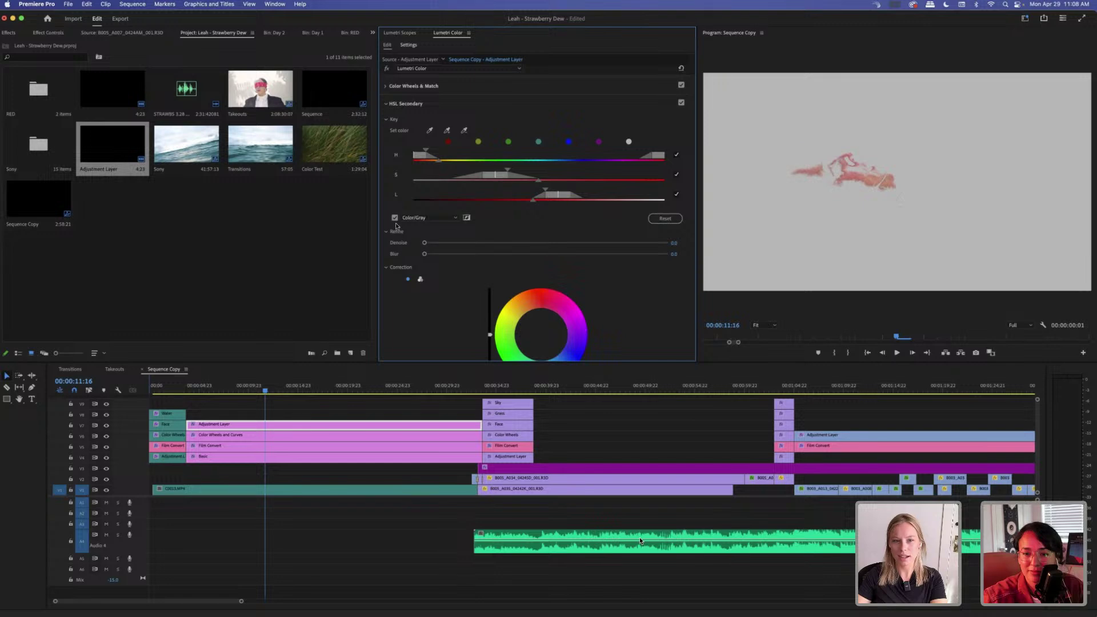
left_click(395, 219)
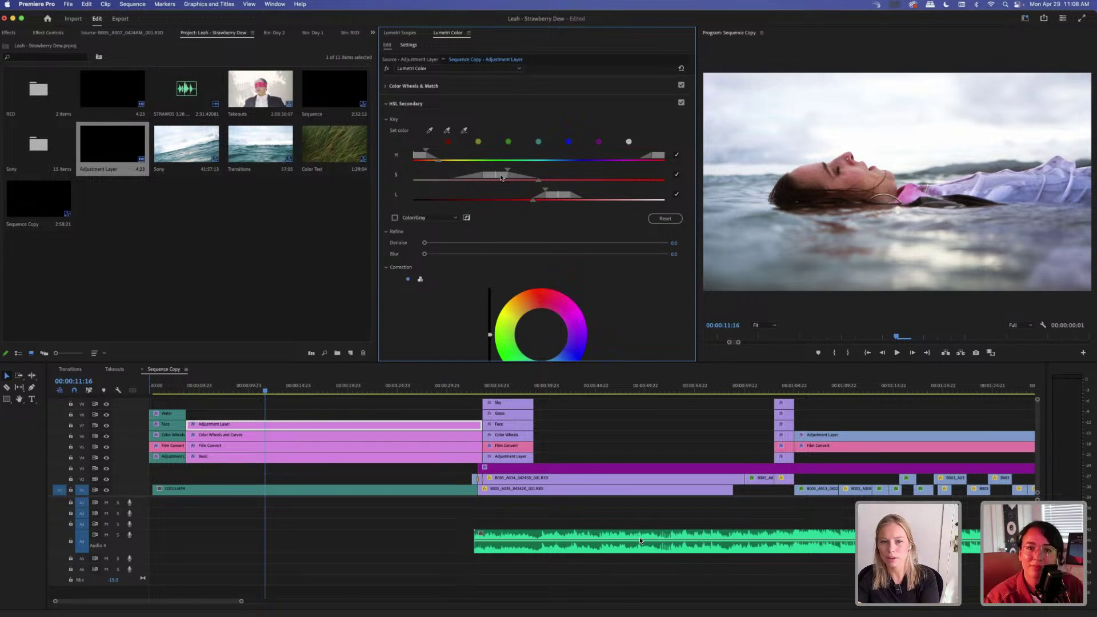
left_click_drag(501, 178, 497, 178)
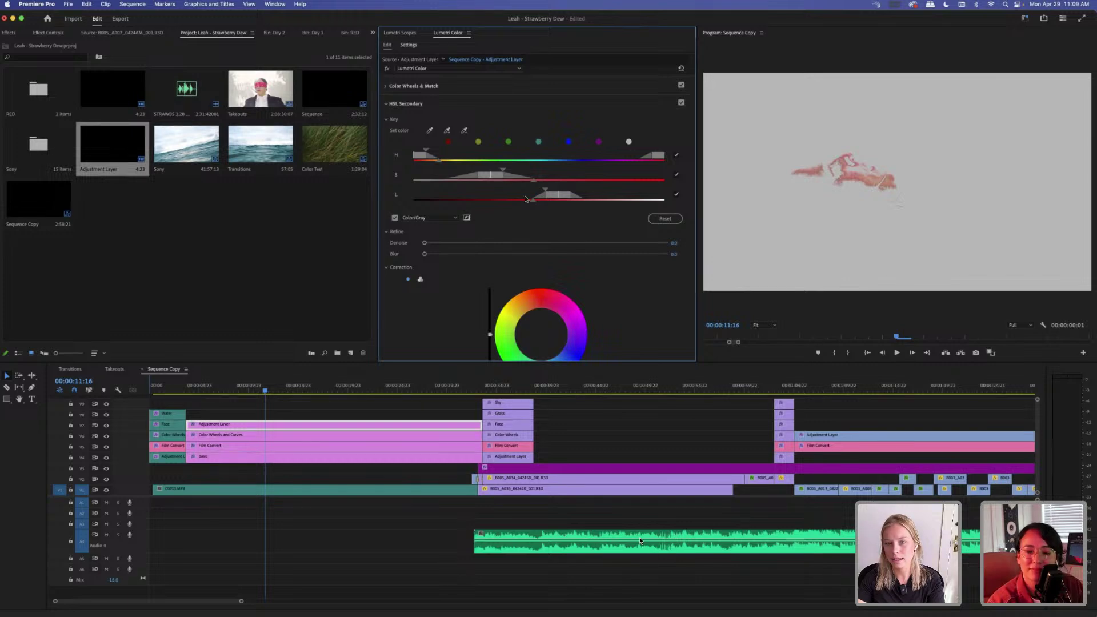
Widen the key's luminance falloff far into the darks and slightly extend the saturation falloff to cover the whole face.
left_click_drag(533, 201, 449, 204)
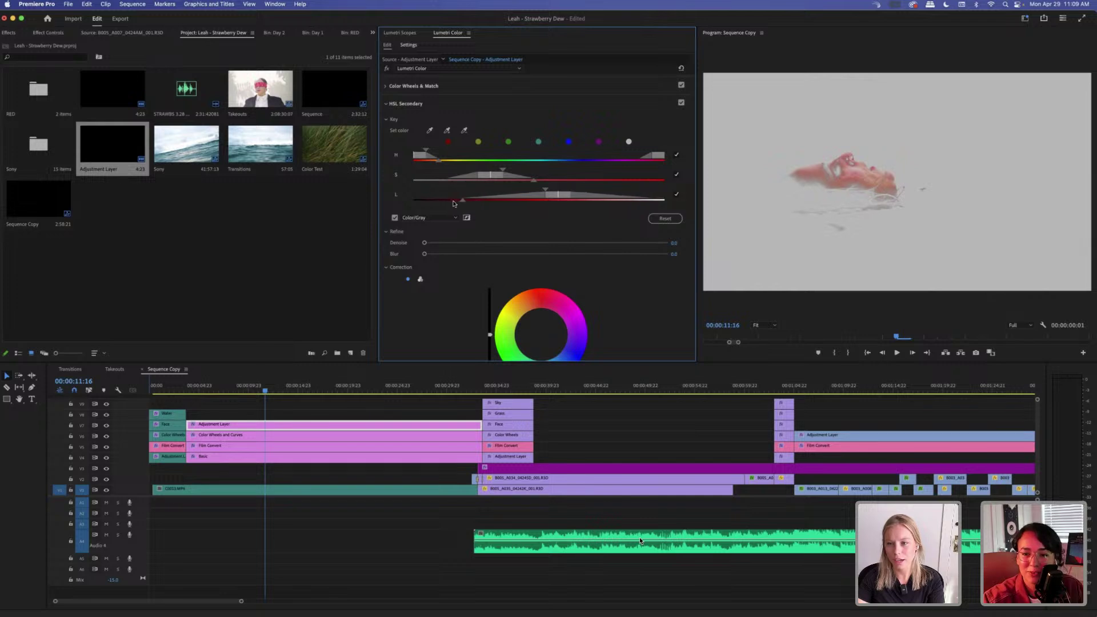
mouse_move(452, 202)
left_mouse_down()
mouse_move(434, 204)
mouse_move(477, 207)
mouse_move(439, 206)
mouse_move(457, 206)
left_mouse_up()
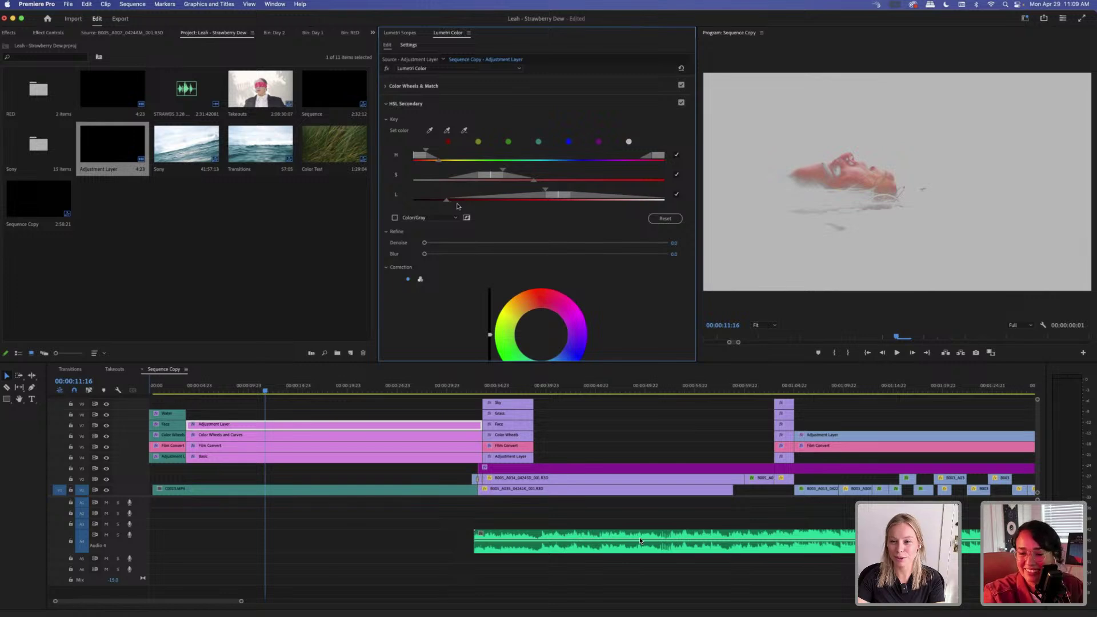
left_click_drag(458, 206, 458, 206)
mouse_move(535, 182)
left_mouse_down()
mouse_move(564, 182)
mouse_move(536, 184)
left_mouse_up()
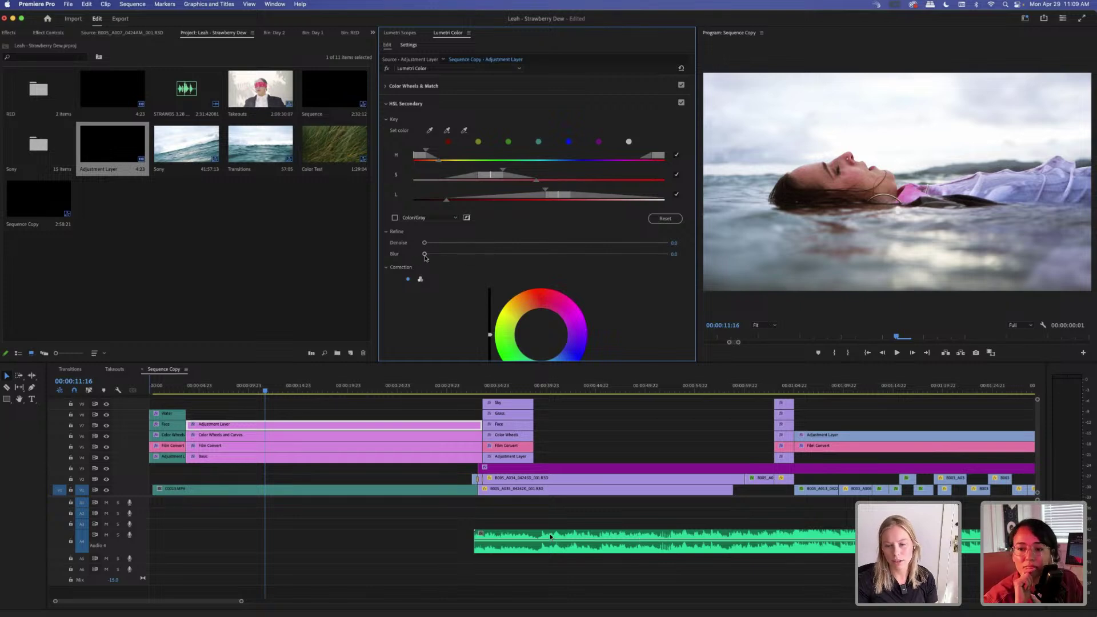
Try the Blur refinement on the skin key and preview the keyed area in Color/Gray view.
mouse_move(426, 258)
left_mouse_down()
mouse_move(689, 258)
mouse_move(442, 274)
mouse_move(537, 252)
mouse_move(419, 263)
left_mouse_up()
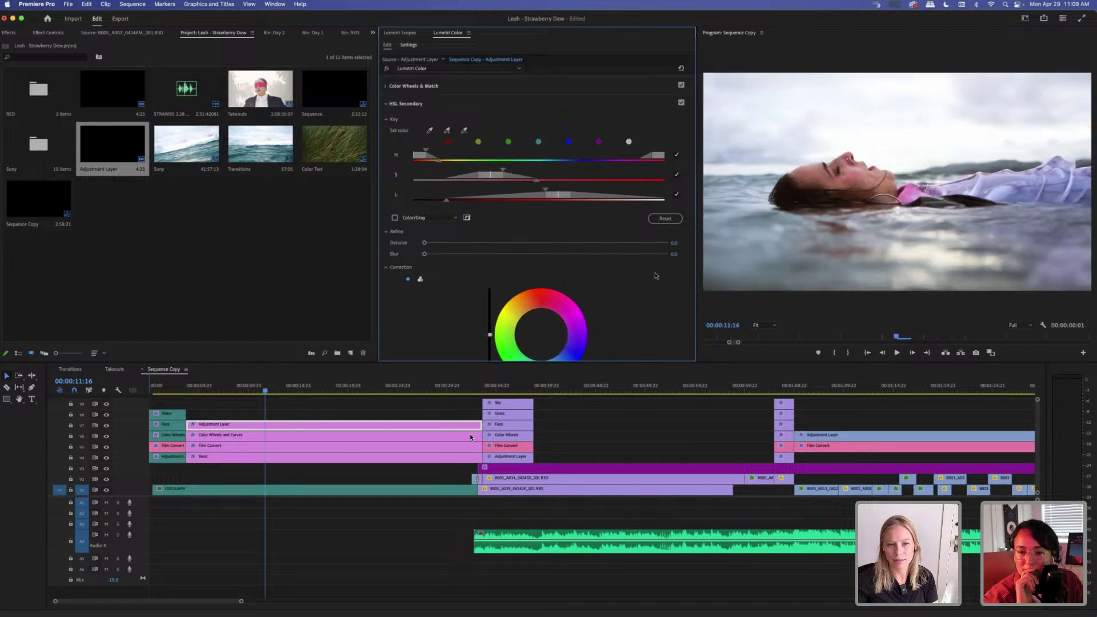
scroll(644, 276, "down", 4)
scroll(644, 277, "down", 3)
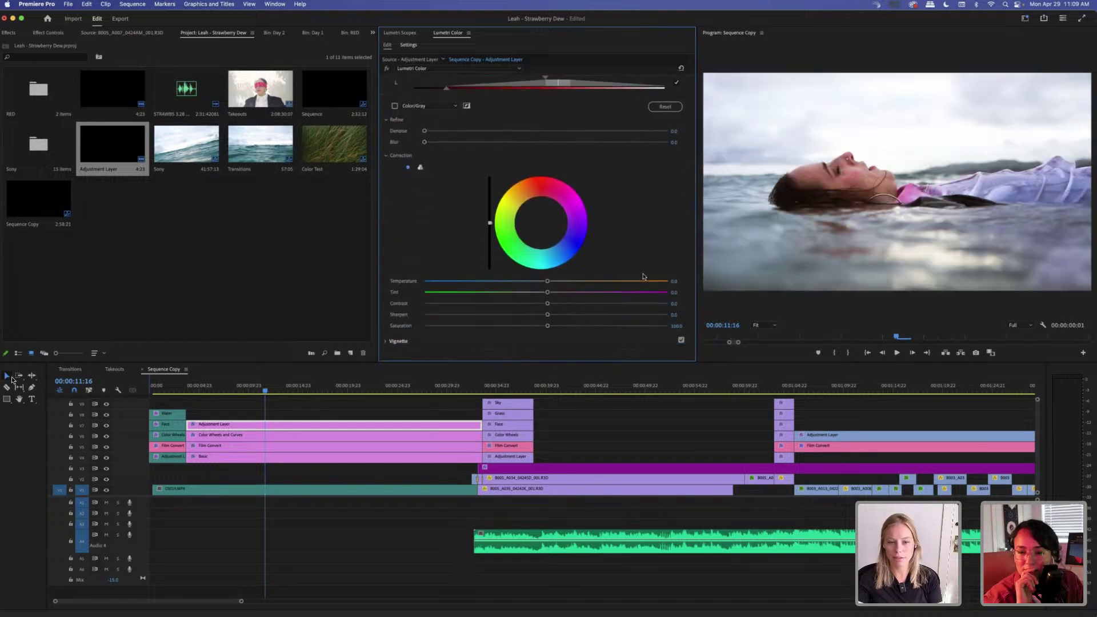
scroll(633, 264, "up", 9)
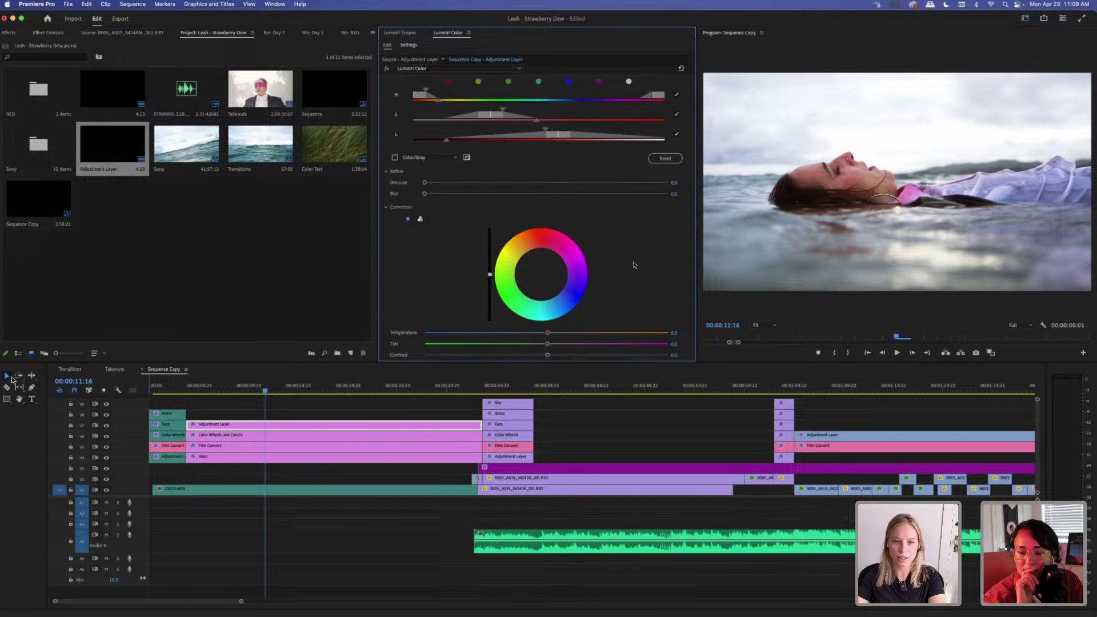
scroll(600, 298, "down", 6)
scroll(610, 249, "down", 3)
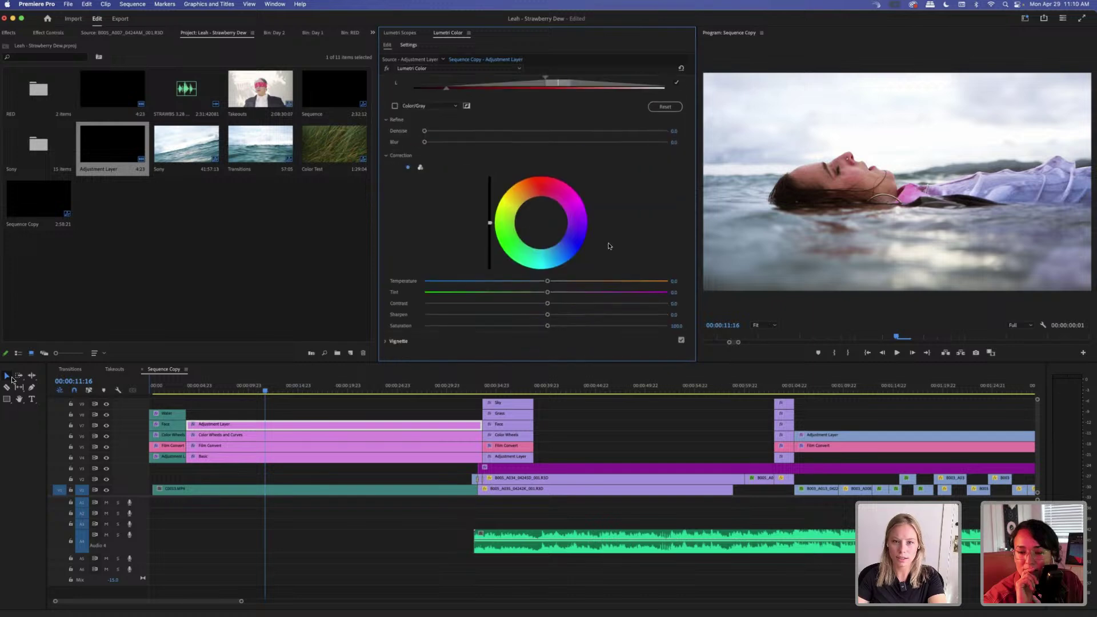
scroll(609, 249, "up", 2)
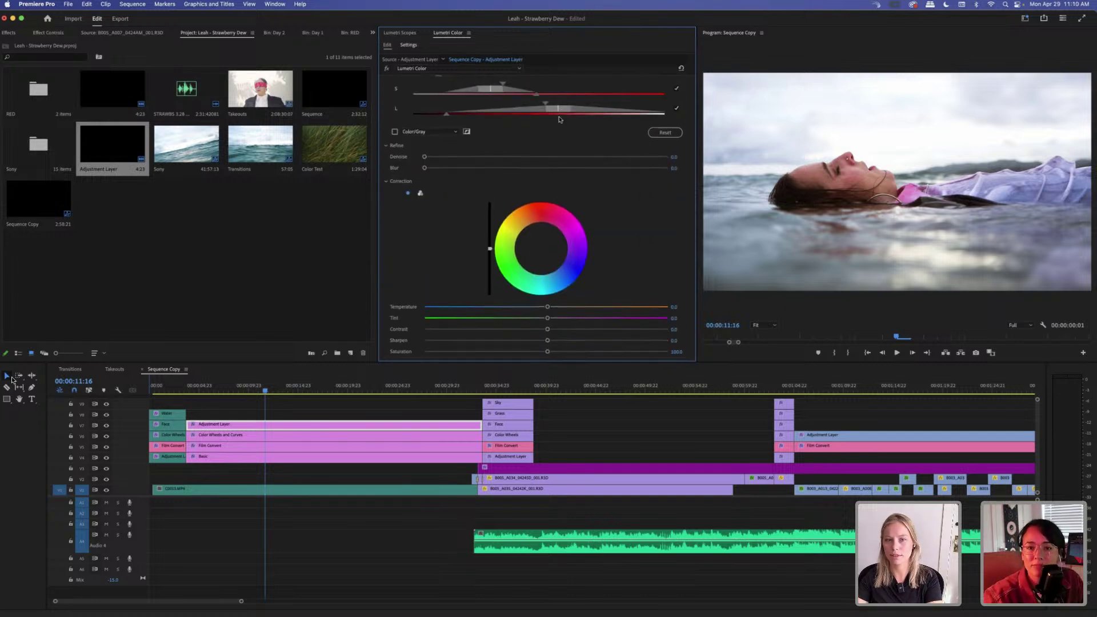
left_click(395, 132)
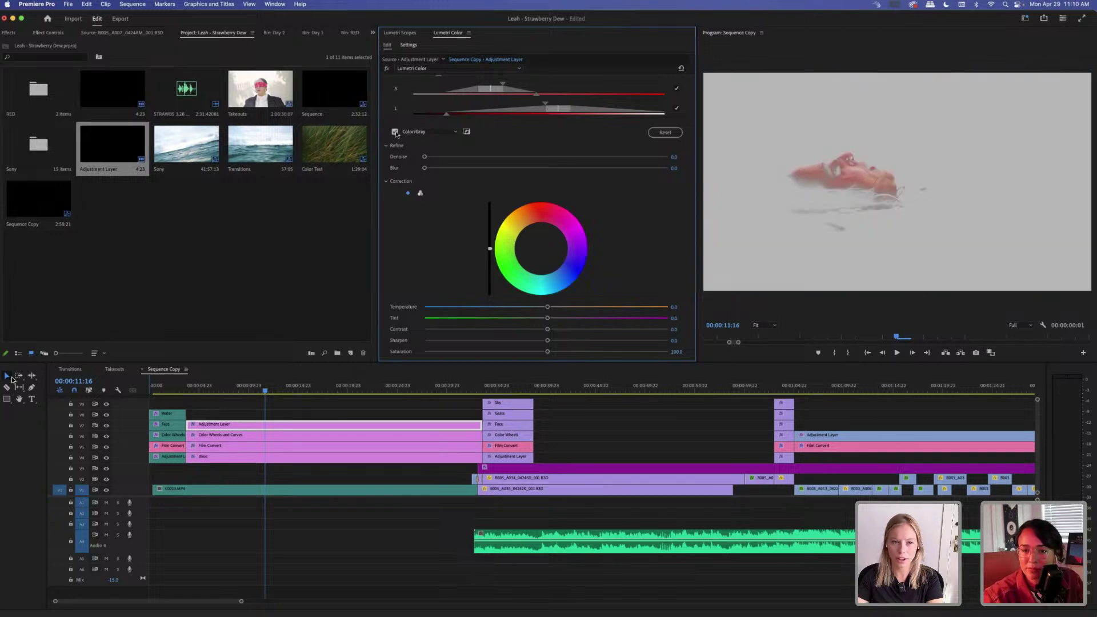
left_click(395, 132)
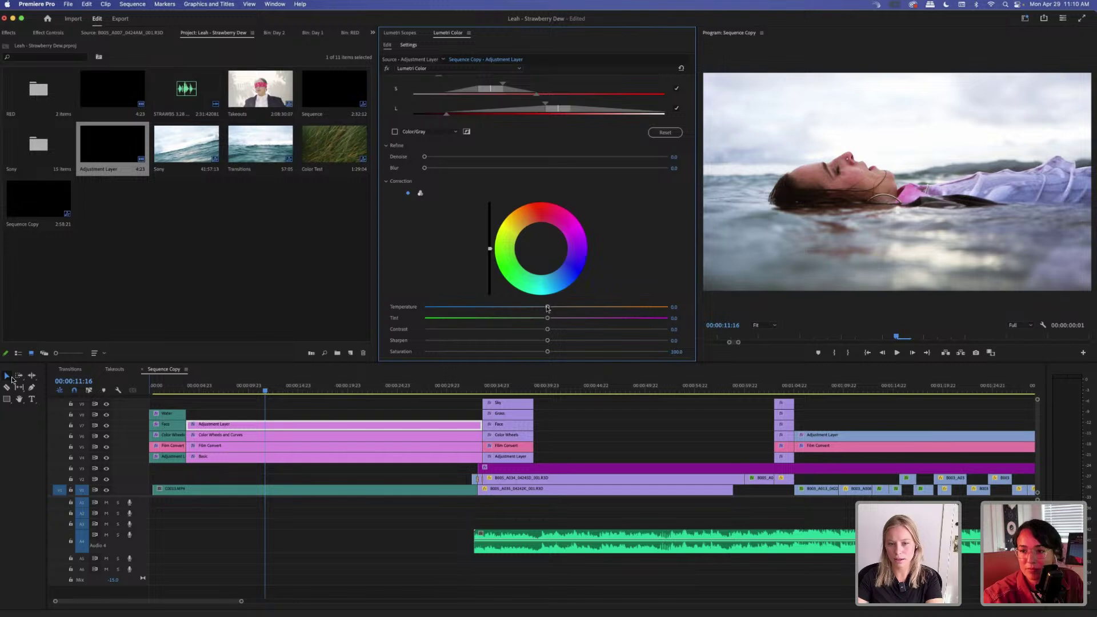
Try the keyed skin's correction Temperature at 100 and at a strongly cool value, returning it to about neutral.
left_click_drag(547, 309, 674, 310)
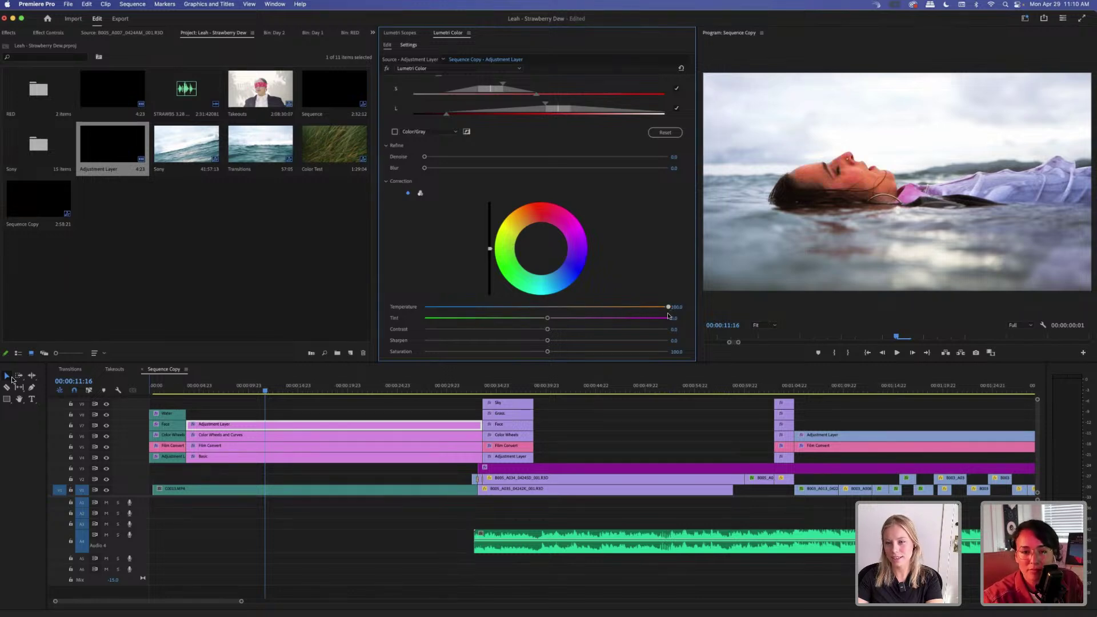
left_click_drag(667, 316, 666, 316)
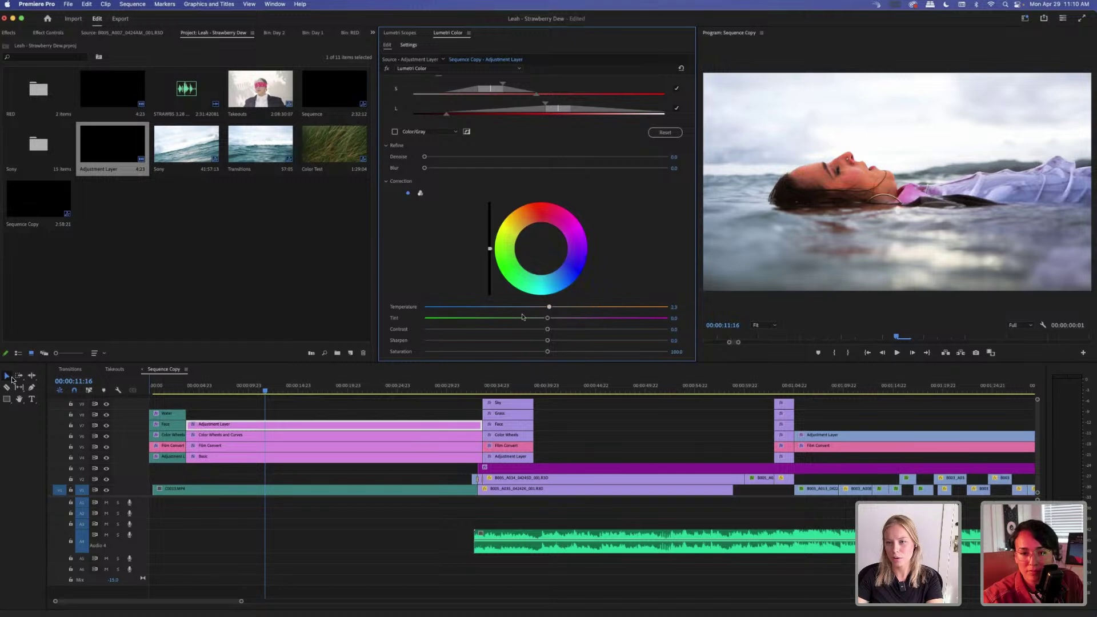
left_click_drag(547, 307, 377, 314)
left_click_drag(578, 309, 547, 320)
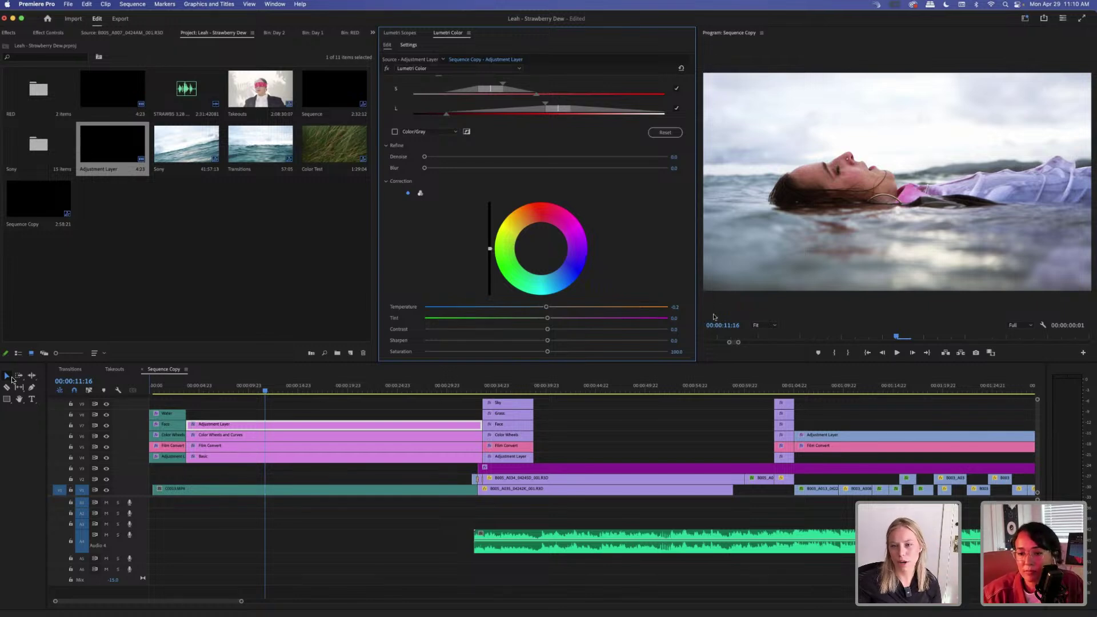
mouse_move(546, 307)
left_mouse_down()
mouse_move(535, 306)
mouse_move(547, 307)
left_mouse_up()
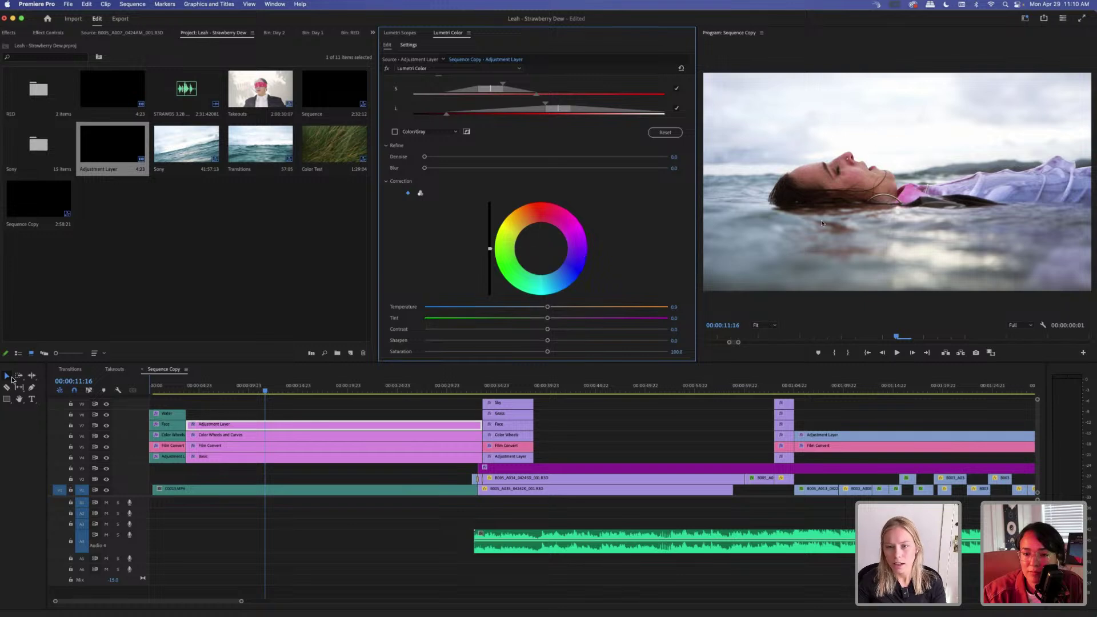
Enlarge the Program monitor by narrowing the Project and Lumetri Color panels, keeping the whole color wheel and correction sliders visible.
left_click_drag(699, 253, 578, 252)
left_click_drag(376, 247, 196, 247)
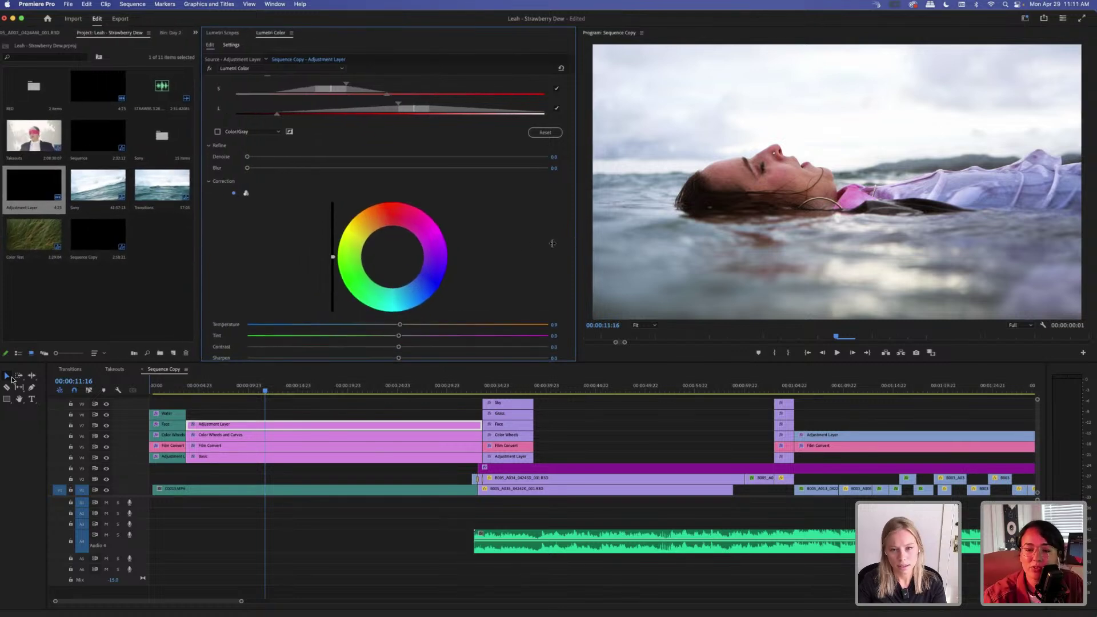
left_click_drag(577, 244, 486, 246)
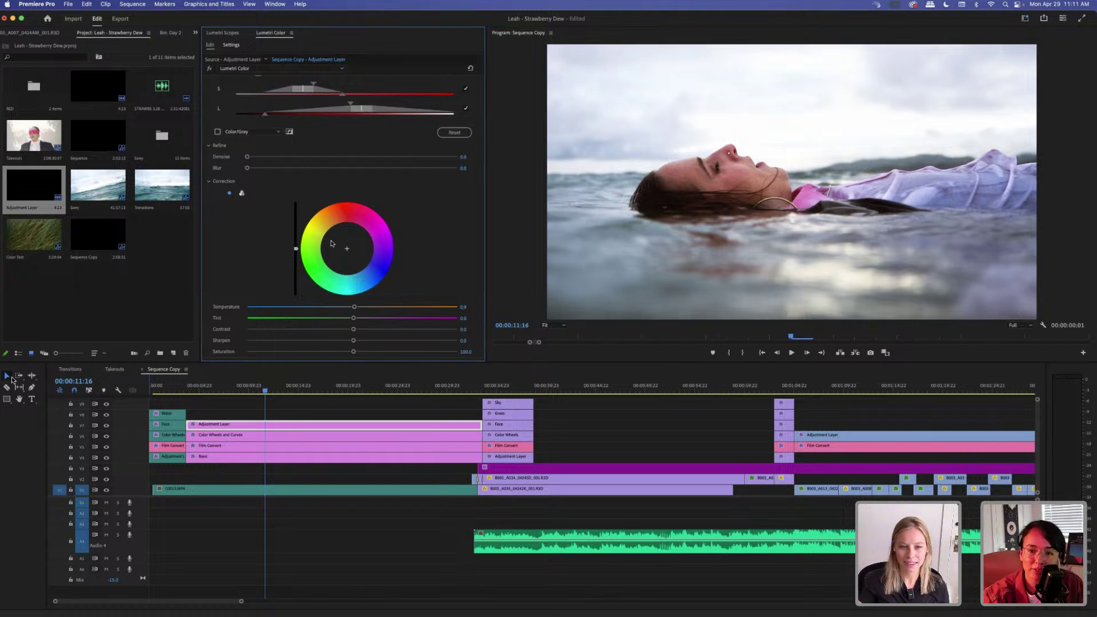
Inspect the graded ocean shot in the maximized Program monitor and restore the normal workspace layout.
left_click(621, 240)
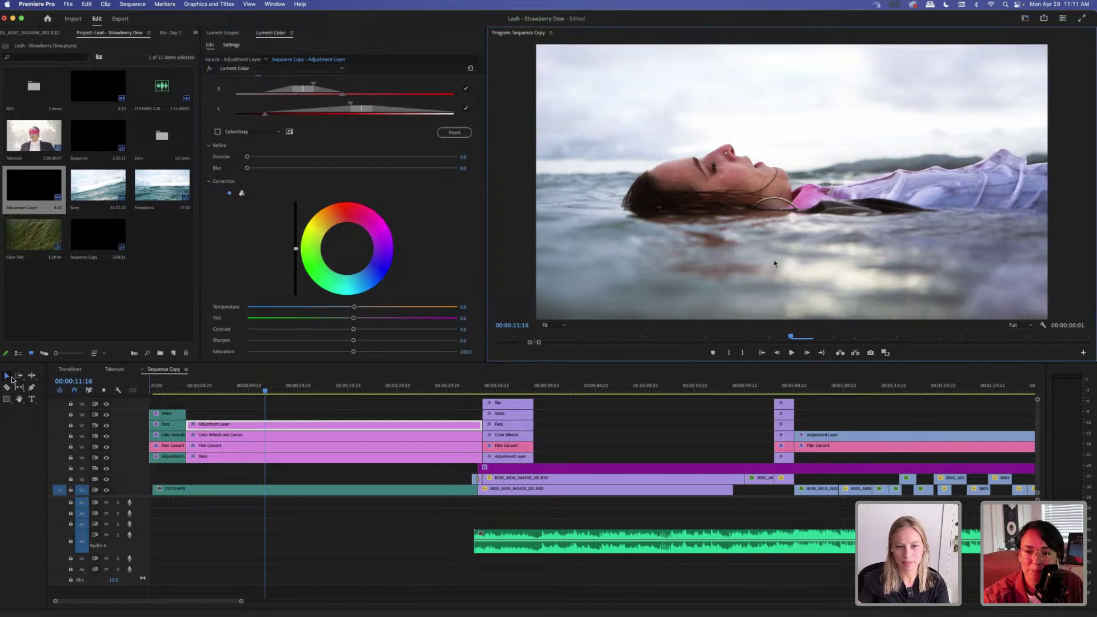
key("grave")
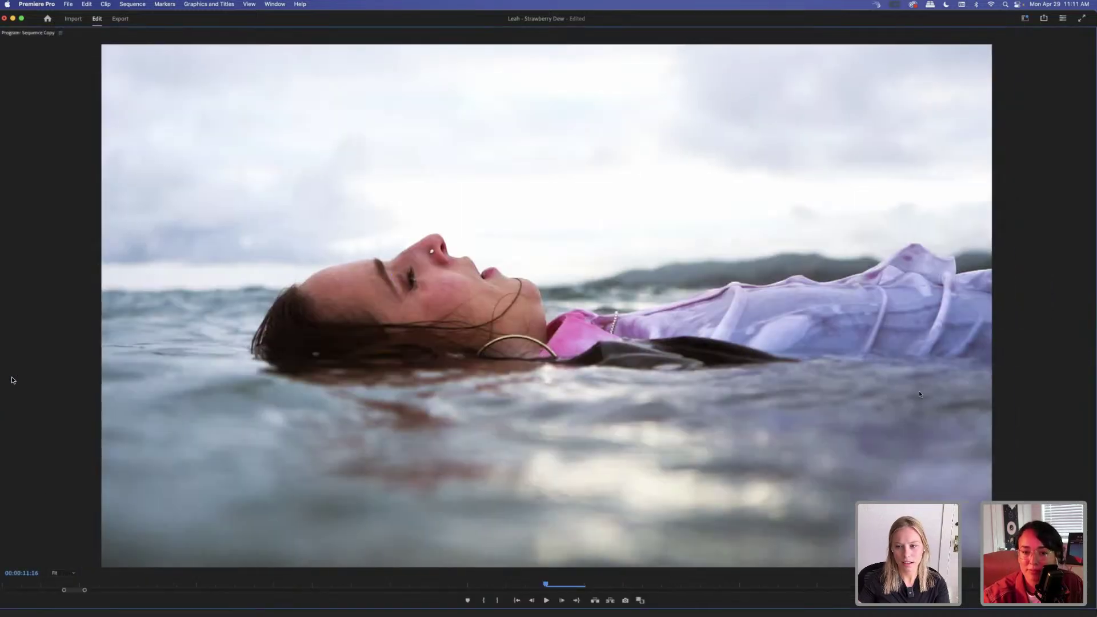
key("grave")
key("grave")
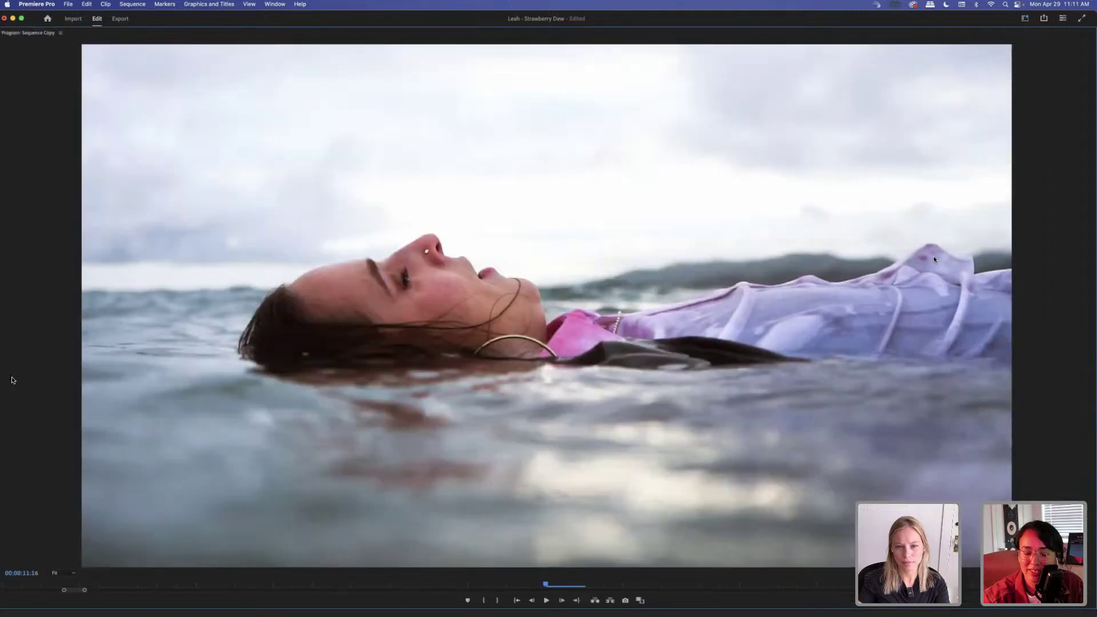
key("grave")
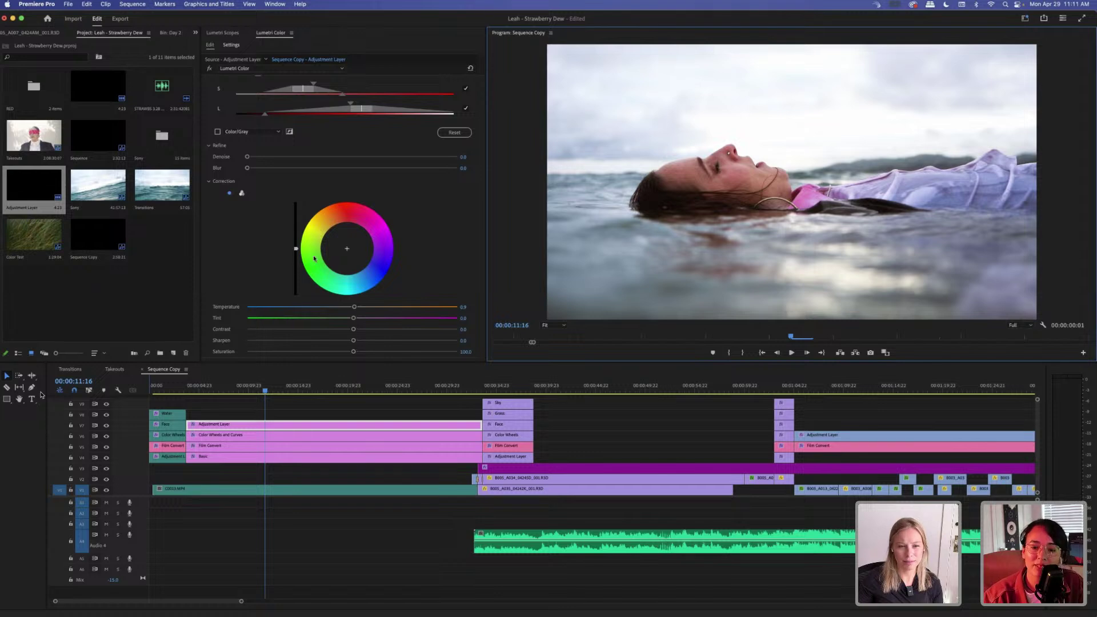
Shift the keyed skin's color wheel slightly toward yellow-orange and set the correction's Temperature to 3.1 and Tint to 0.6.
left_click(344, 249)
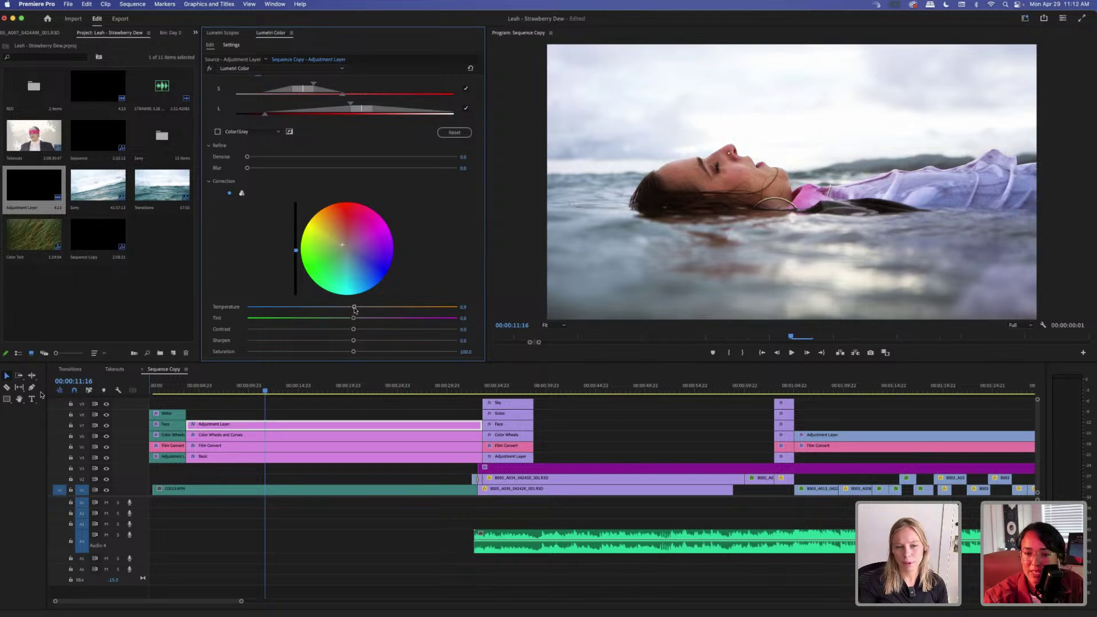
left_click_drag(355, 308, 358, 309)
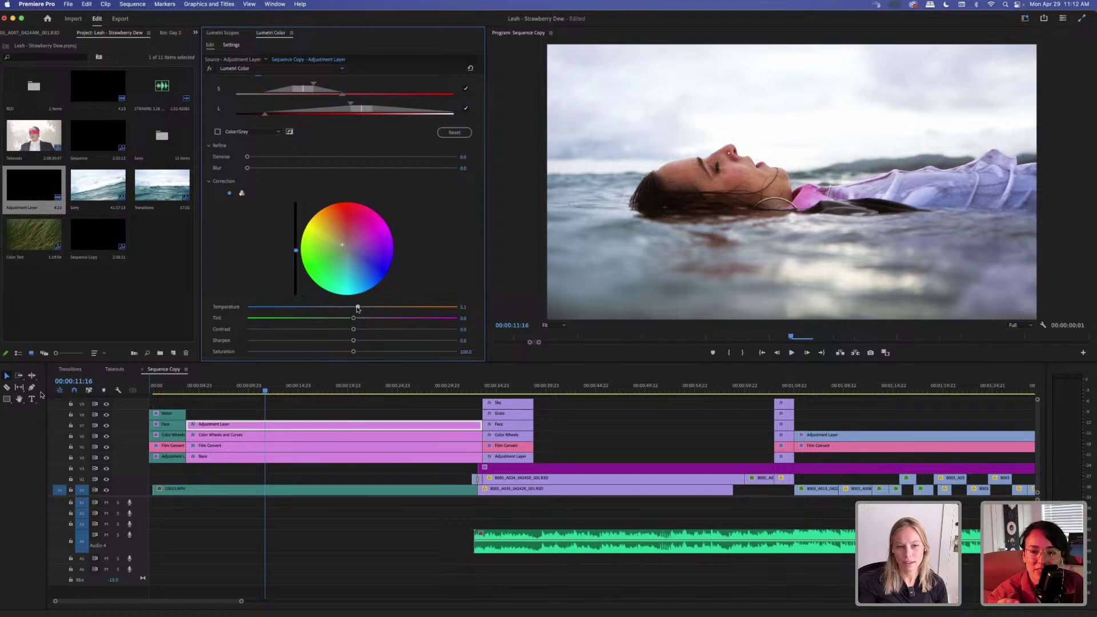
left_click_drag(358, 309, 356, 309)
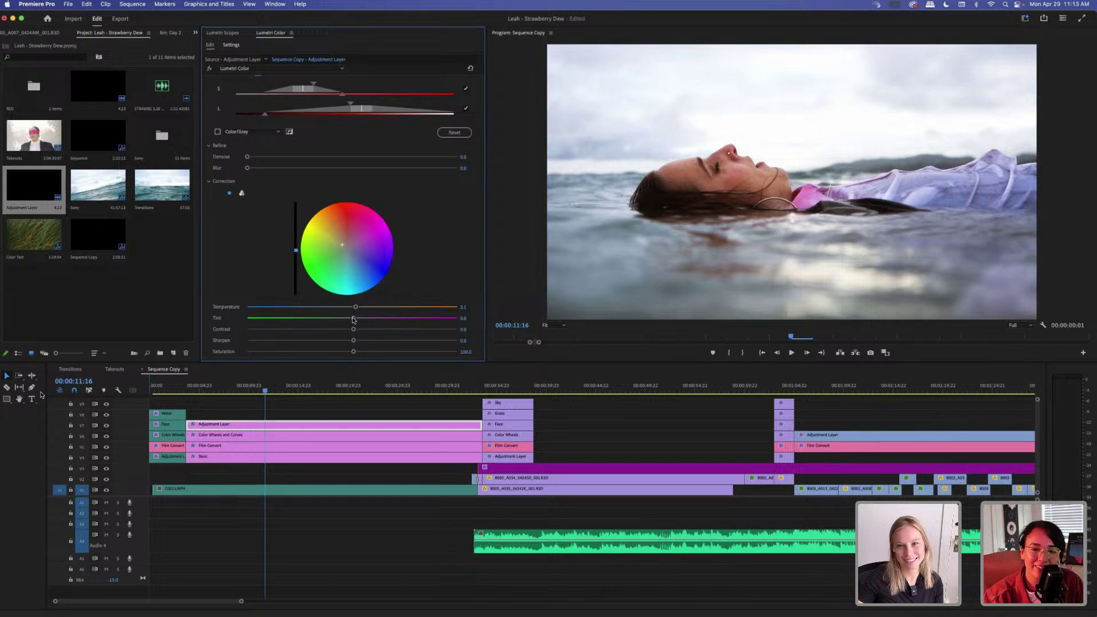
left_click_drag(354, 320, 352, 323)
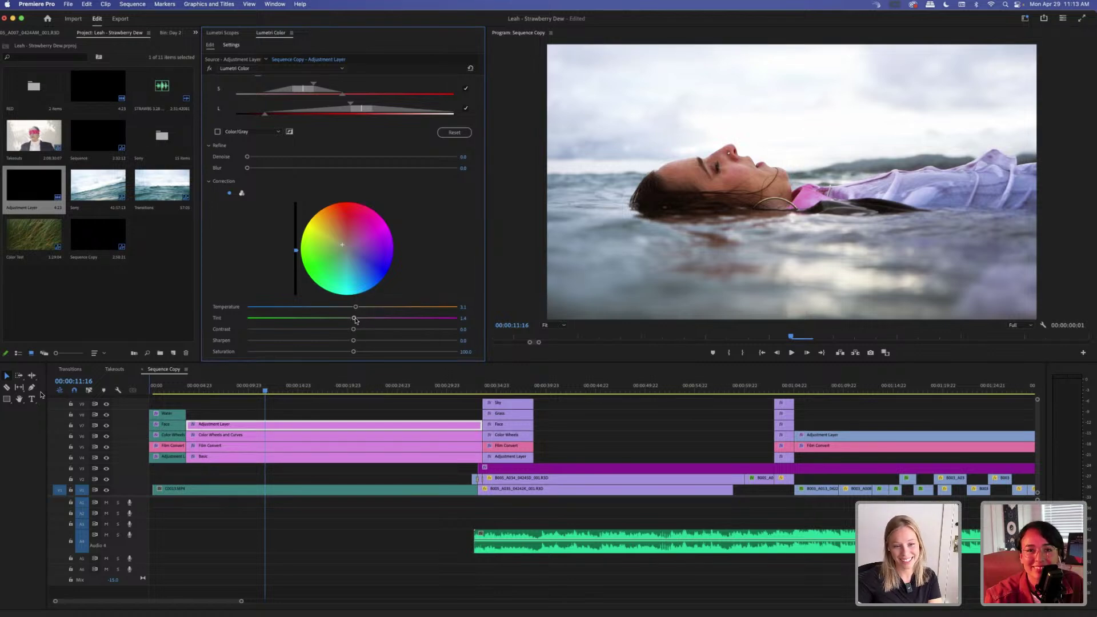
left_click_drag(355, 319, 353, 323)
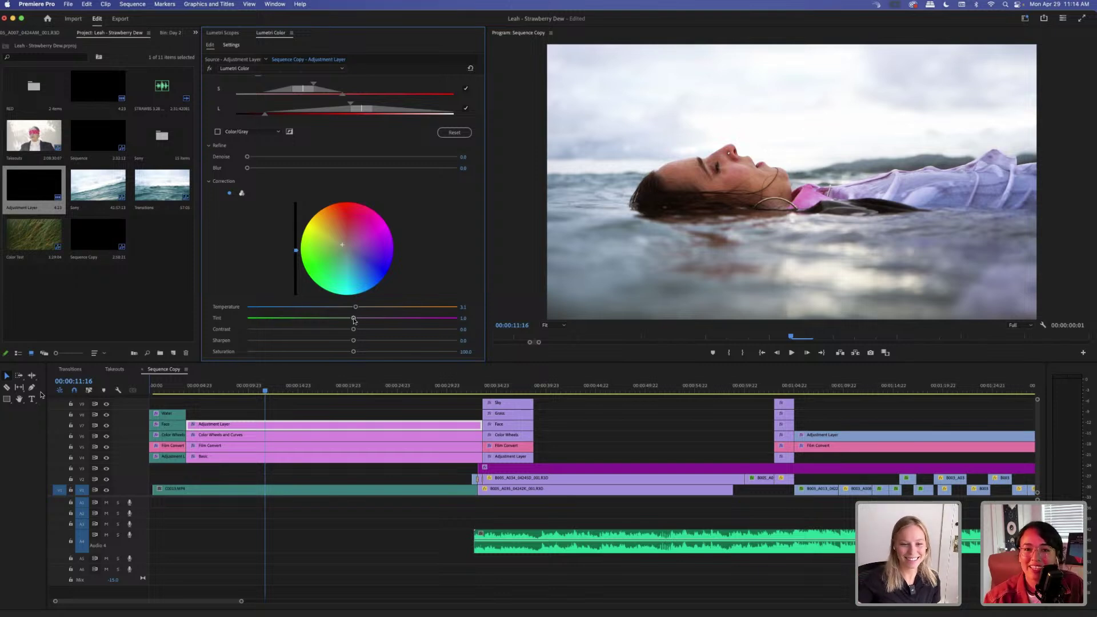
left_click_drag(354, 320, 352, 321)
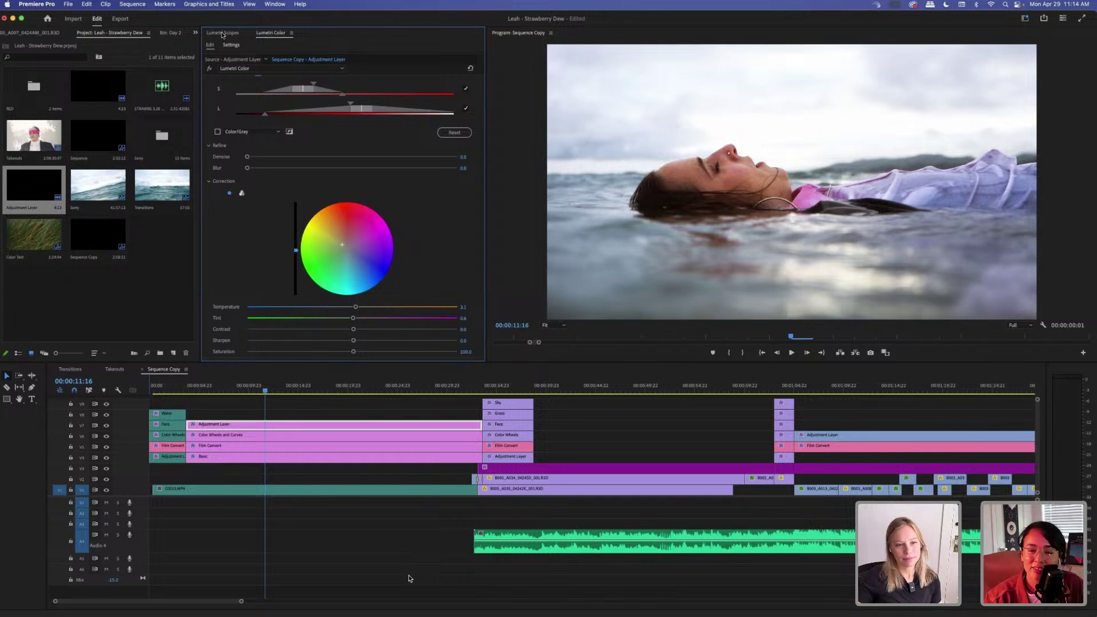
Collapse the skin layer's HSL Secondary section and open the Basic Correction settings of the Basic adjustment layer.
scroll(434, 260, "up", 5)
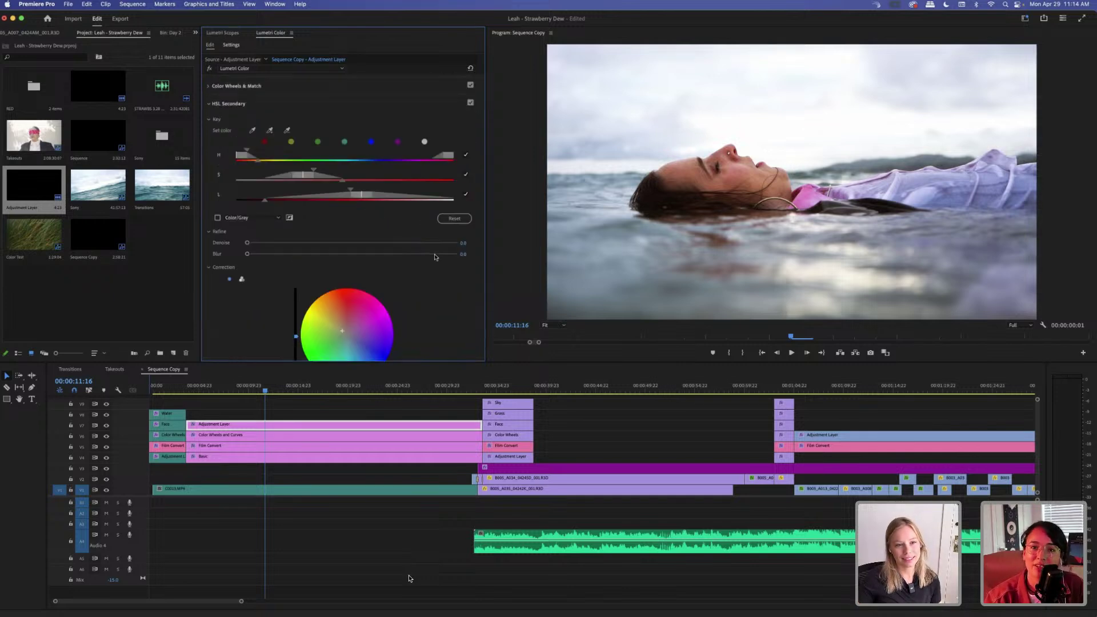
scroll(426, 303, "down", 3)
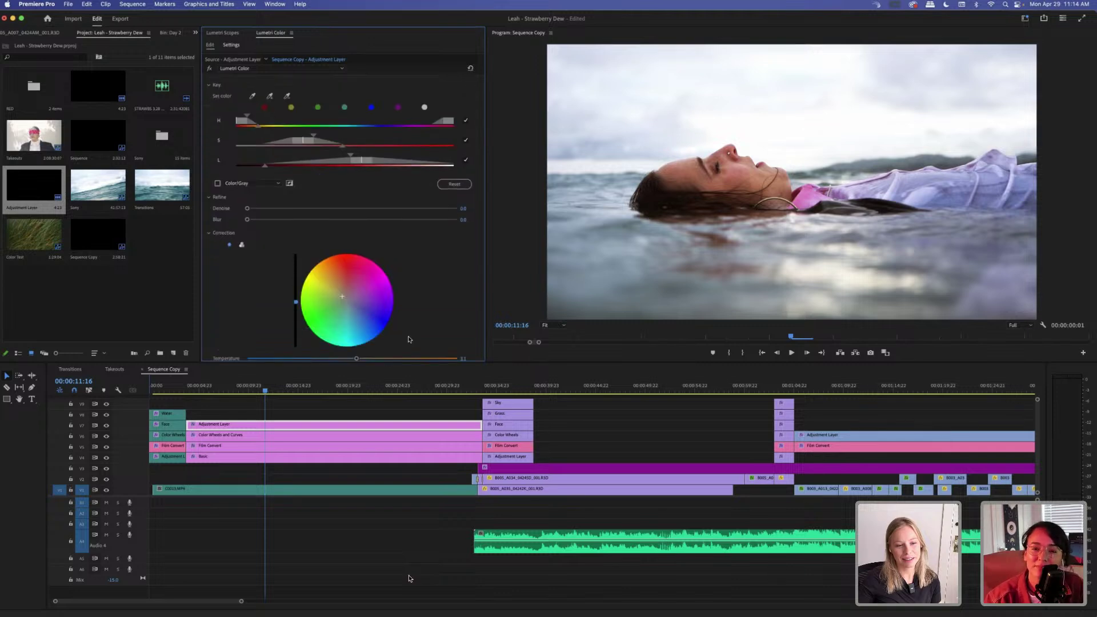
scroll(409, 339, "up", 3)
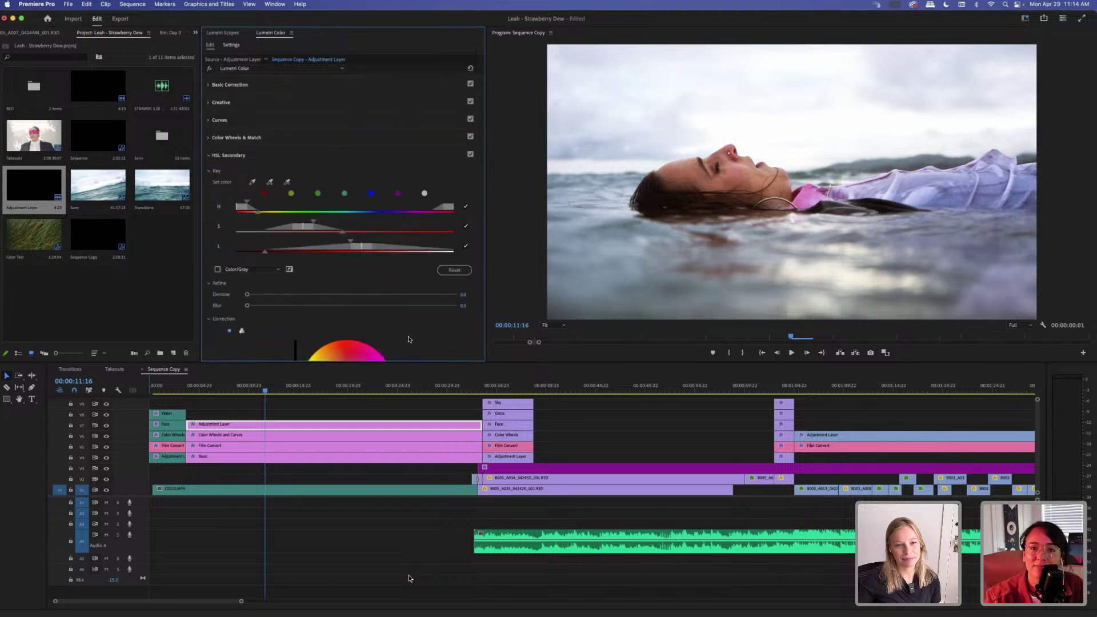
left_click(322, 157)
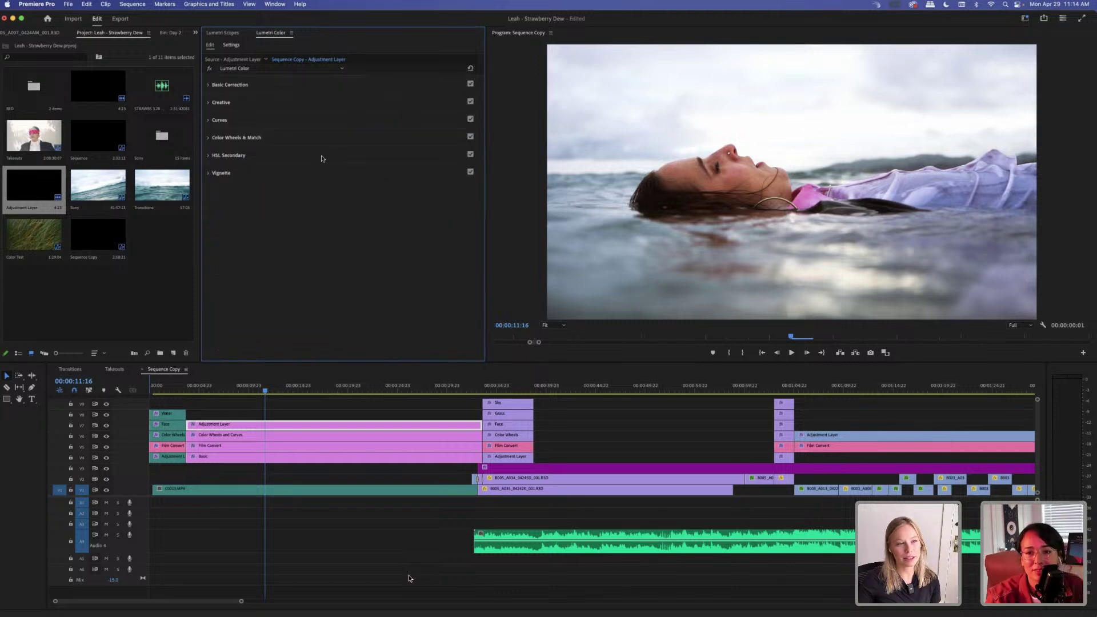
left_click(249, 459)
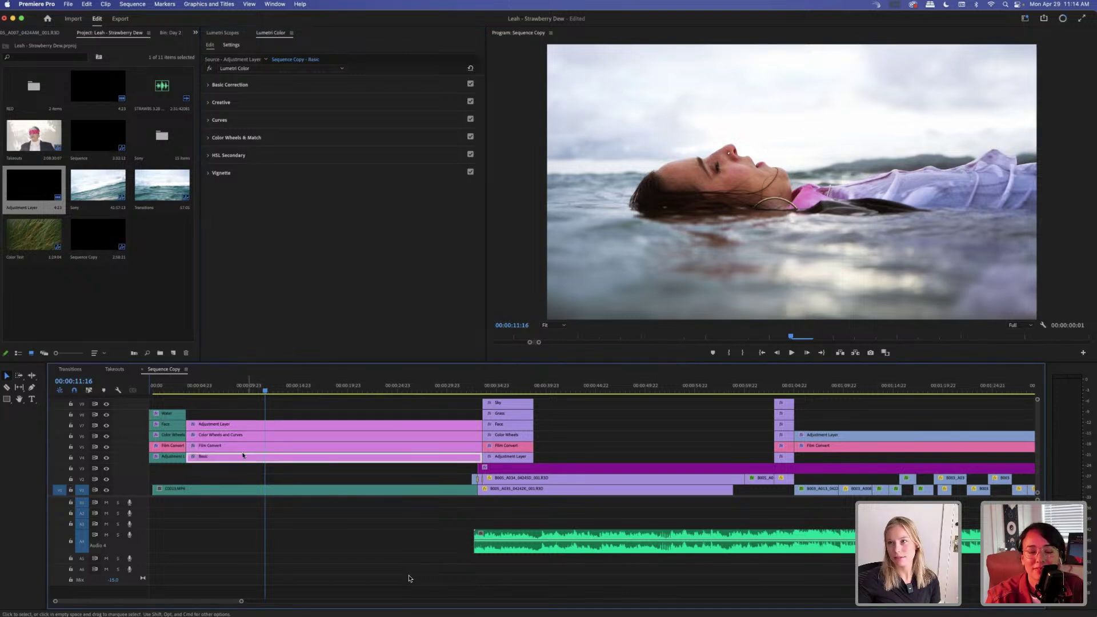
left_click(259, 88)
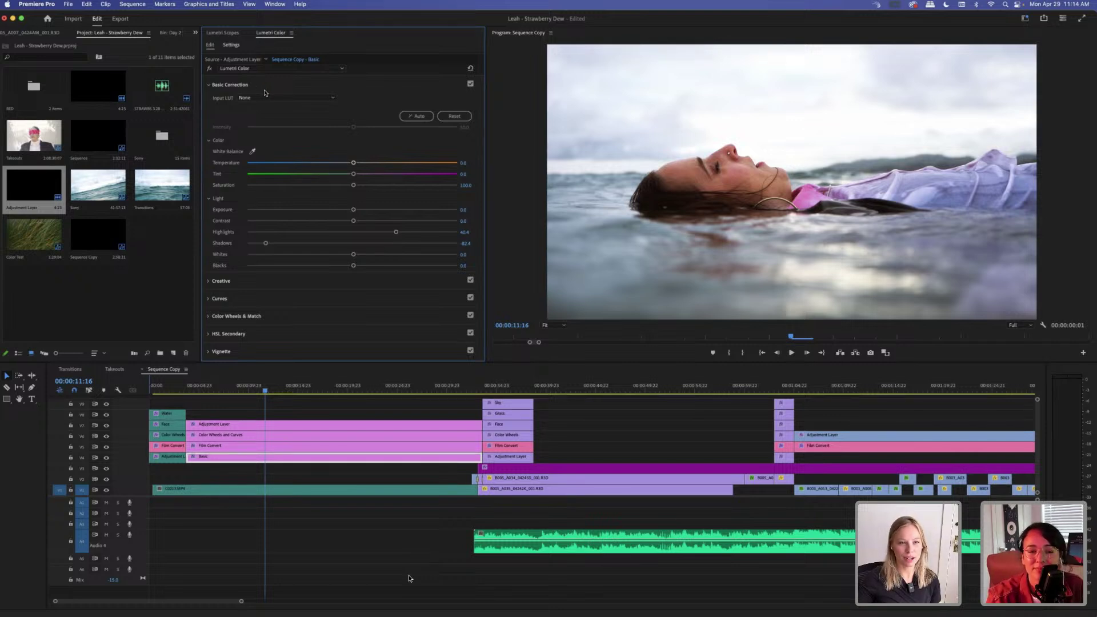
Try the ALEXA_Default_LogC2Rec709 Input LUT on the Basic layer and set it back to None.
left_click(264, 99)
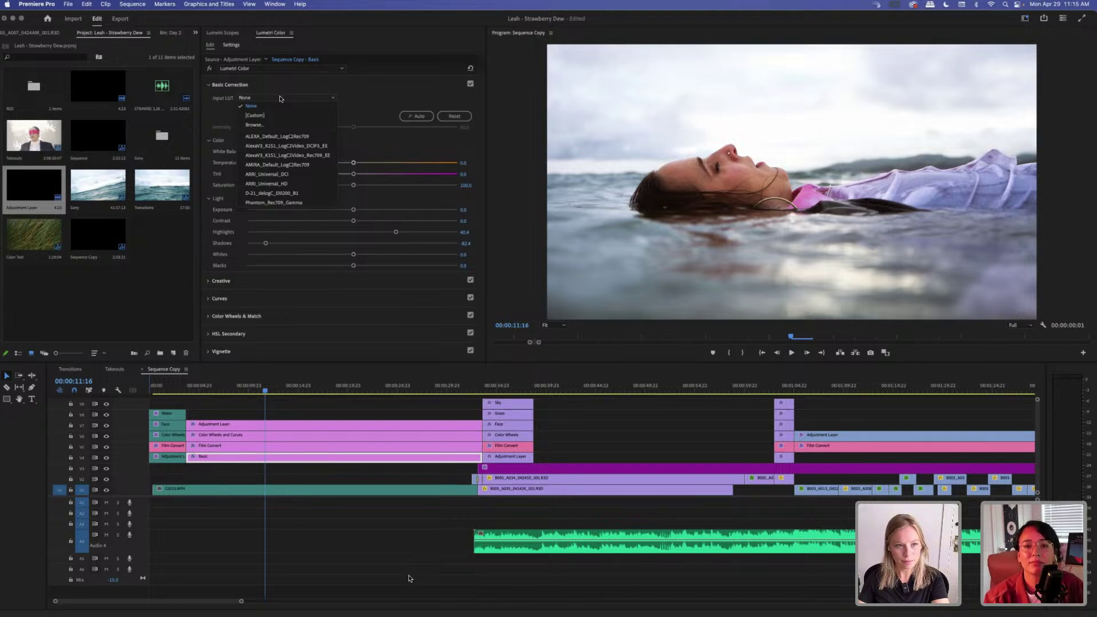
left_click(317, 138)
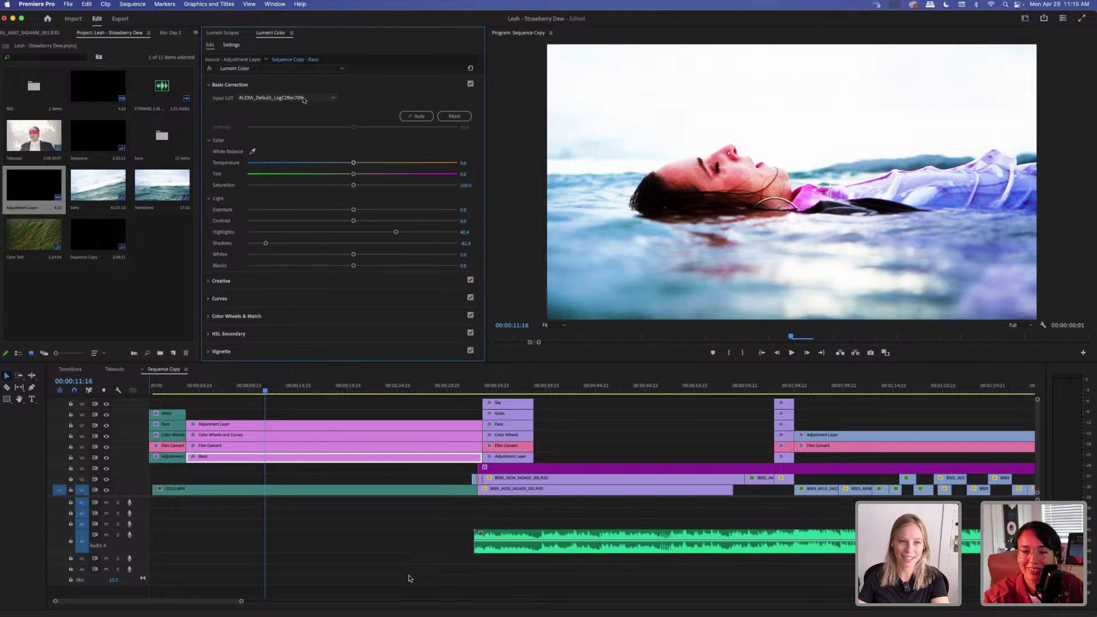
left_click(304, 100)
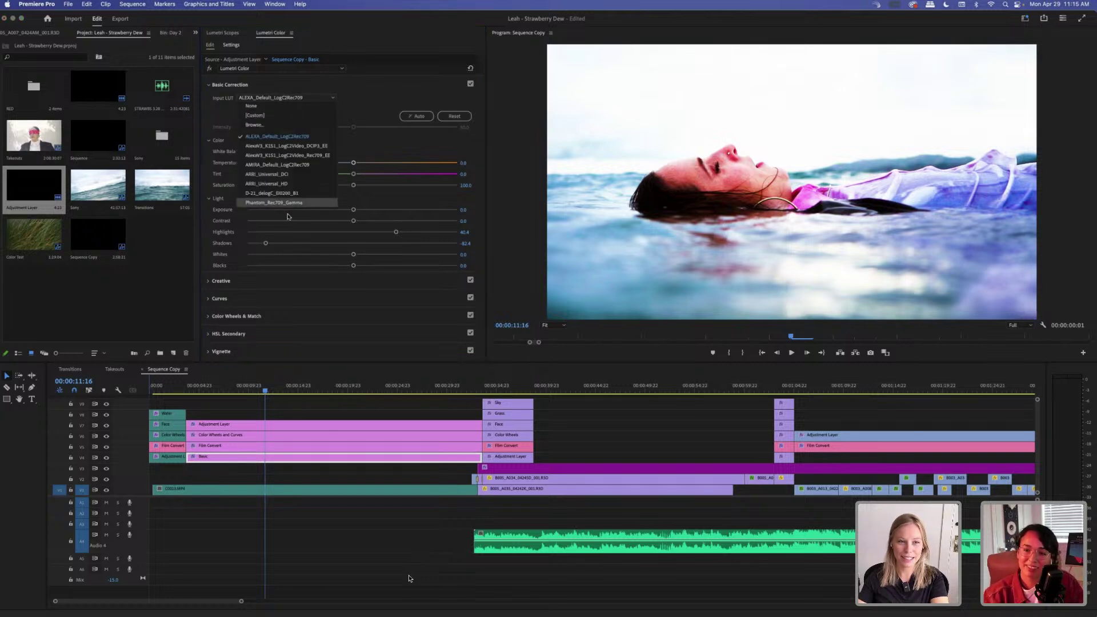
left_click(283, 108)
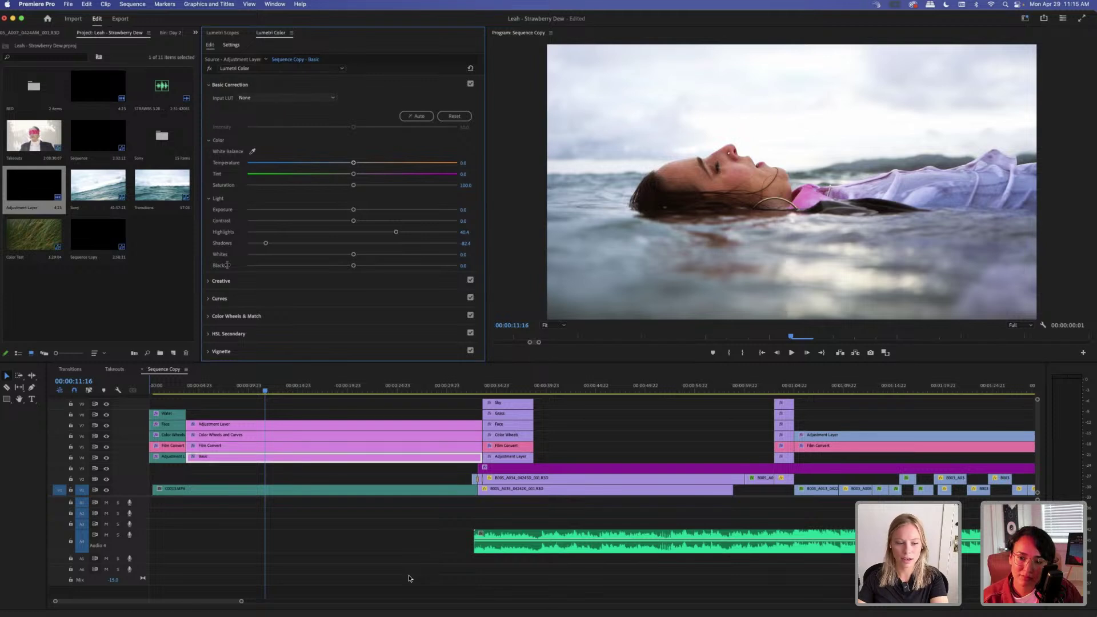
Reselect the skin adjustment layer on V7 and review its HSL Secondary correction controls.
left_click(272, 447)
left_click(266, 457)
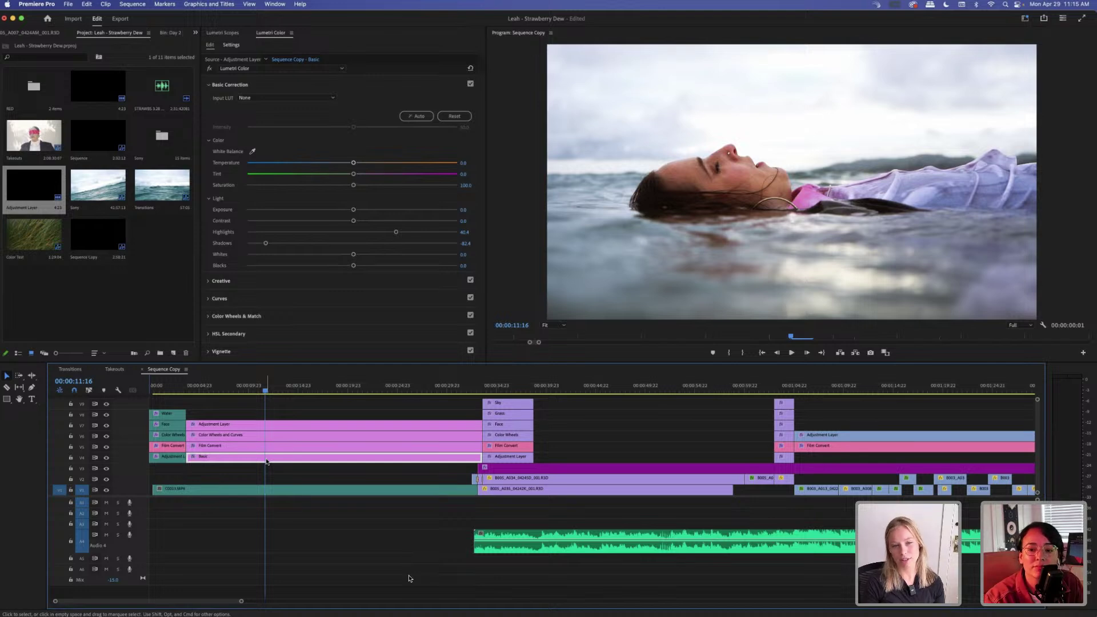
left_click(270, 426)
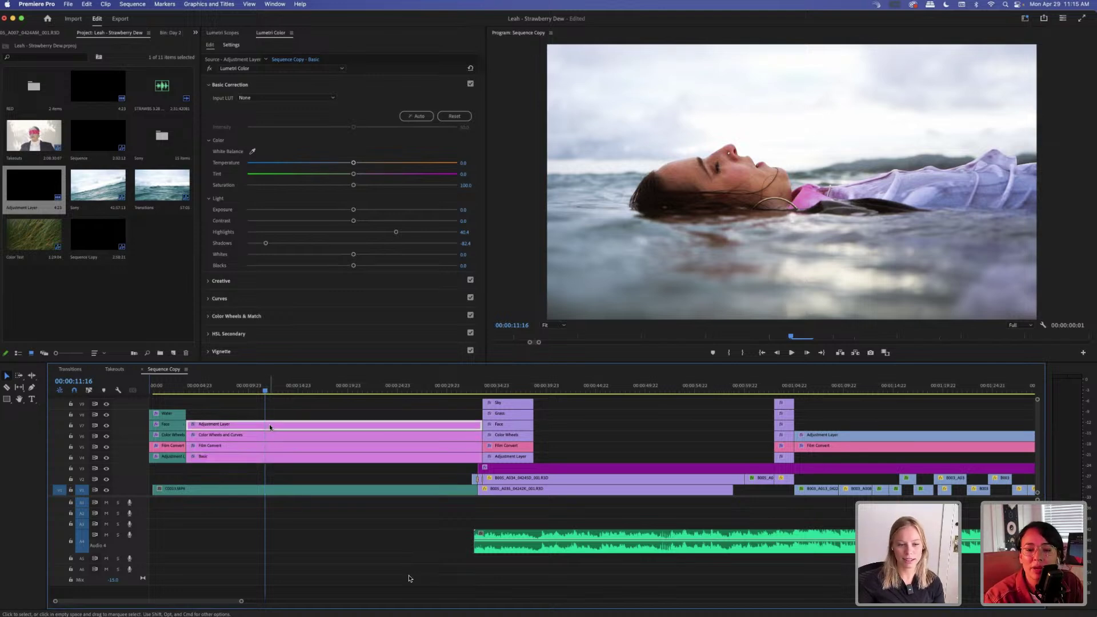
left_click(303, 426)
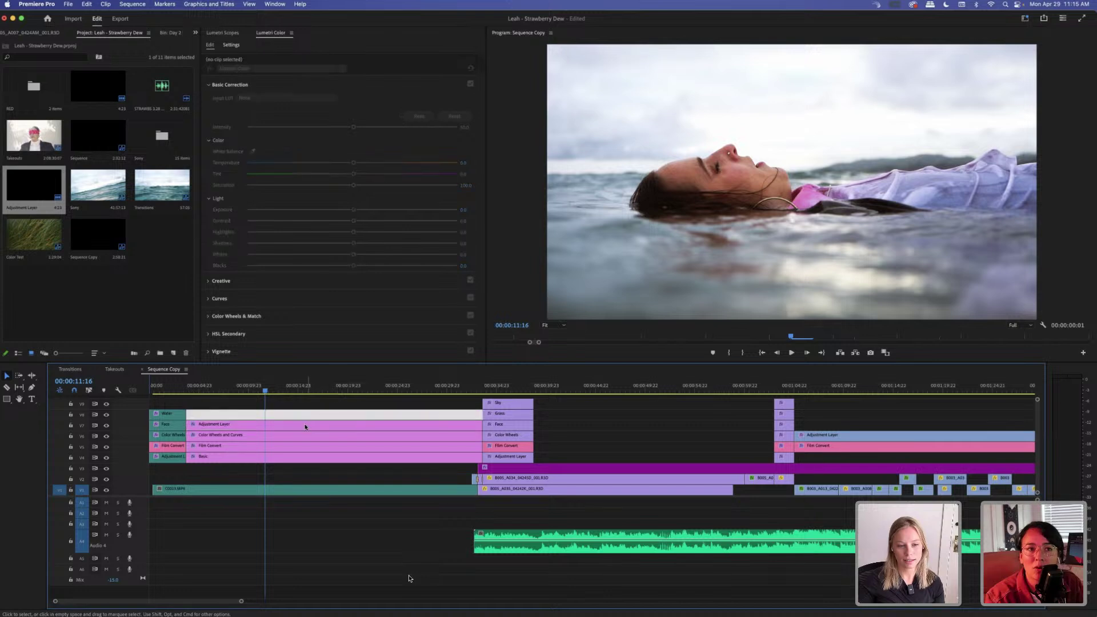
left_click(279, 336)
left_click(279, 336)
scroll(290, 335, "down", 5)
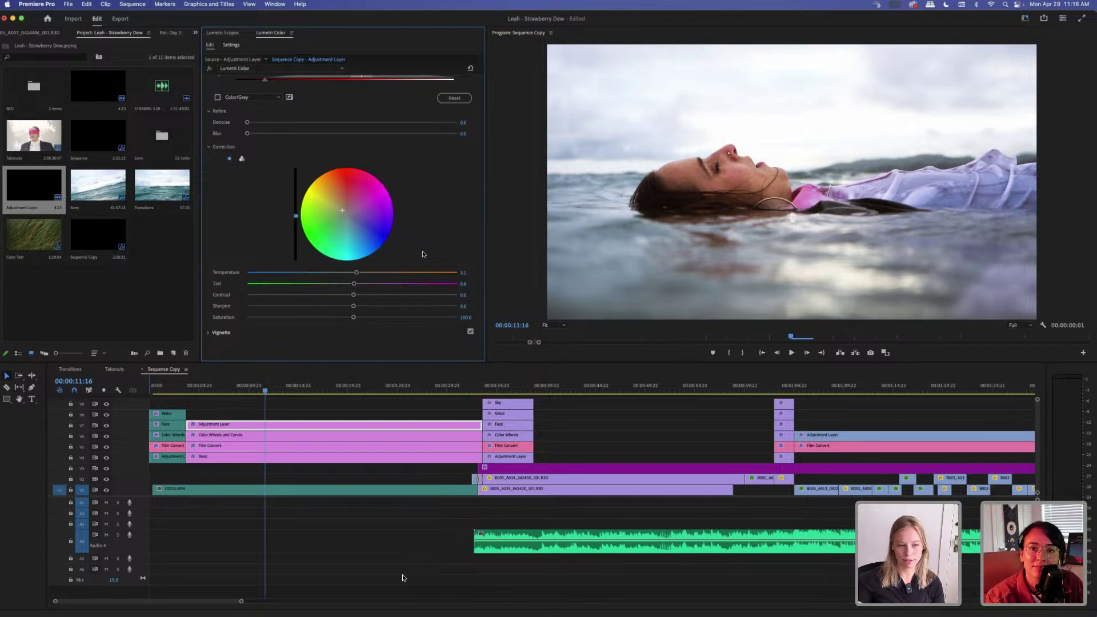
Try adjusting Blacks in the V7 adjustment layer's Basic Correction, reset it to 0, and keep that layer selected.
left_click(313, 406)
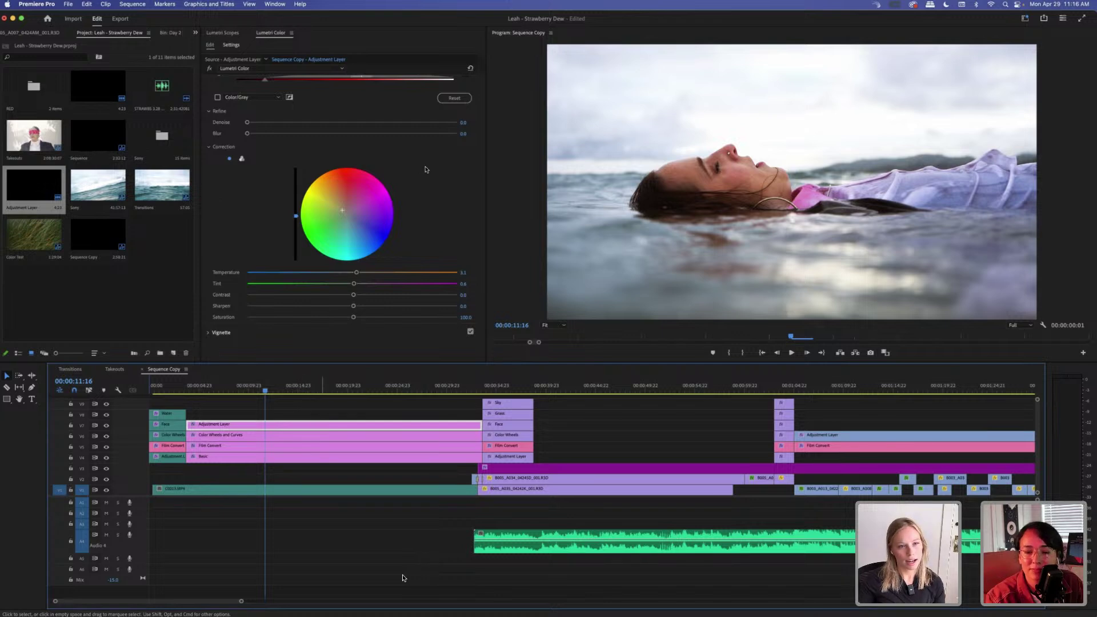
scroll(283, 72, "up", 5)
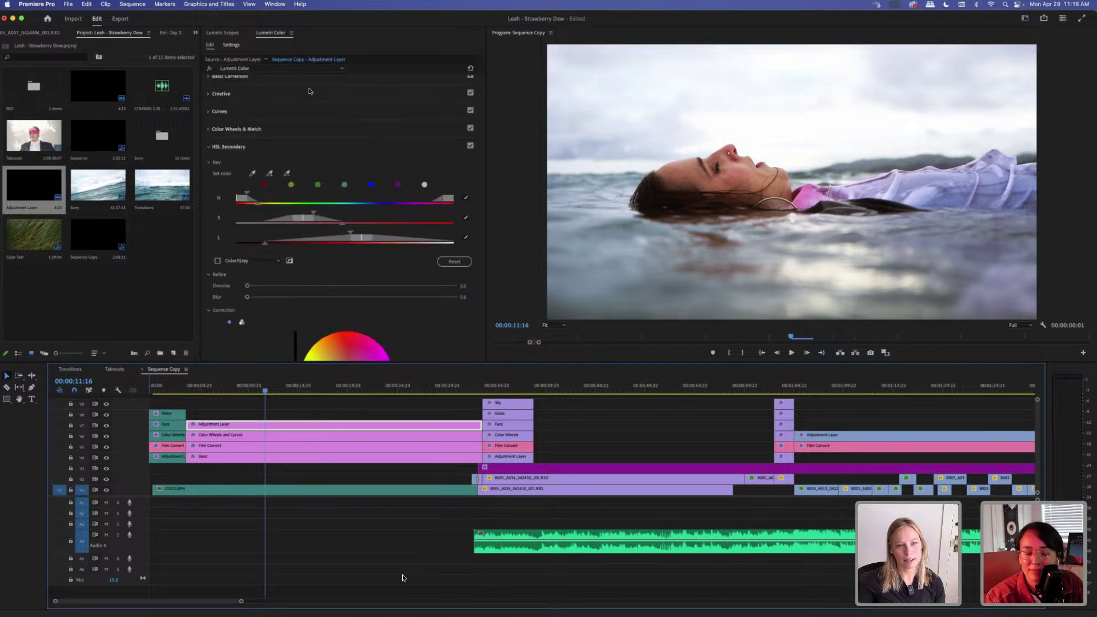
scroll(308, 90, "up", 1)
left_click(302, 86)
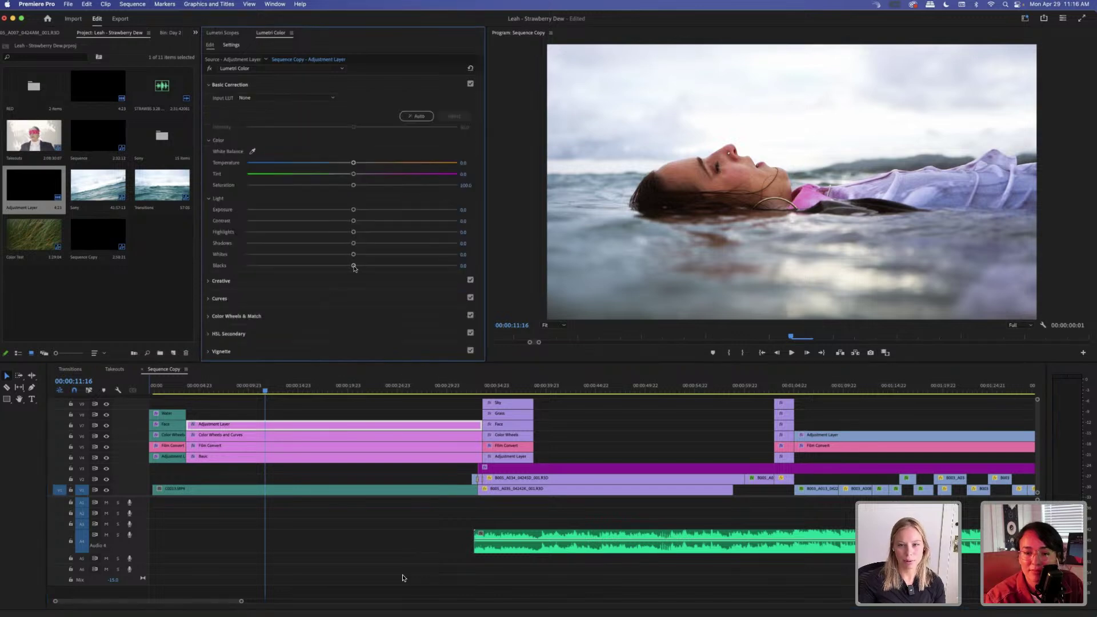
mouse_move(353, 265)
left_mouse_down()
mouse_move(200, 280)
mouse_move(354, 274)
left_mouse_up()
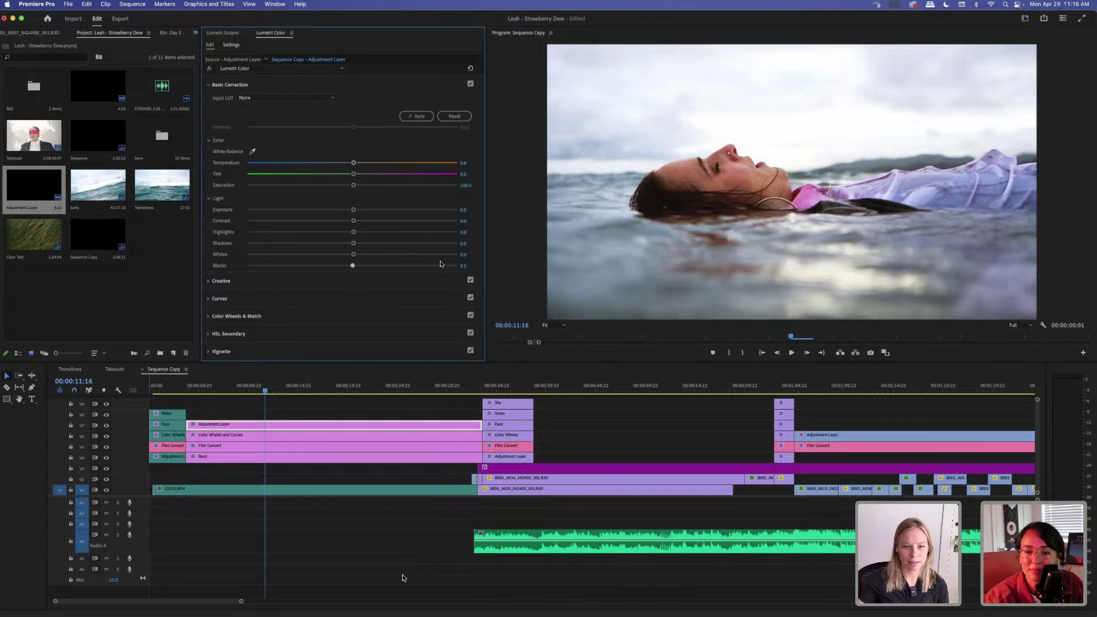
left_click(463, 265)
type("0")
key("Return")
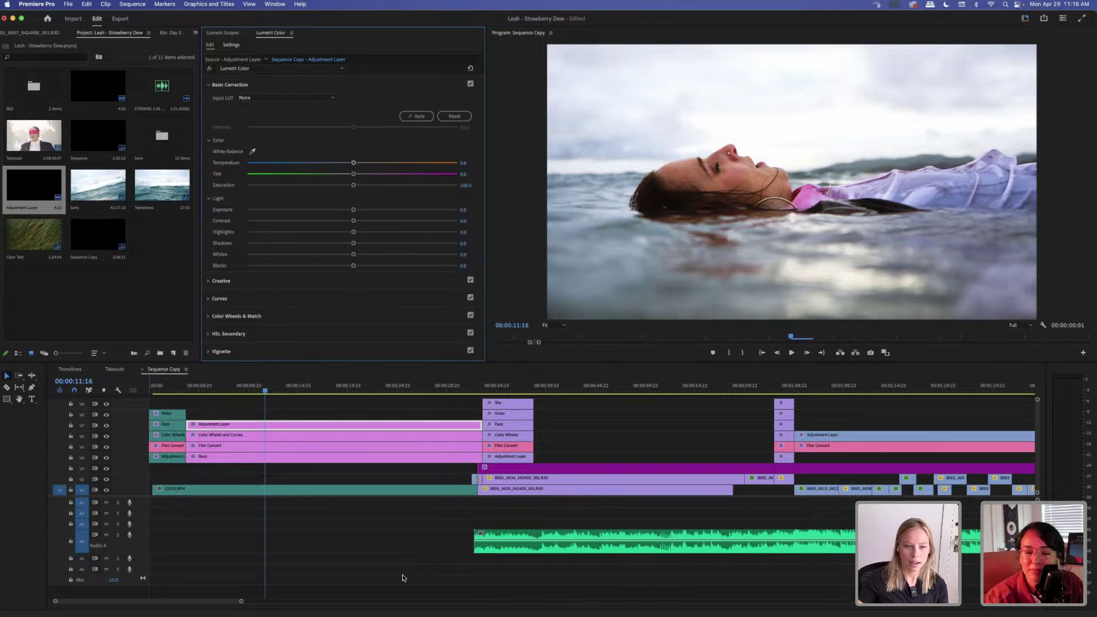
left_click(346, 406)
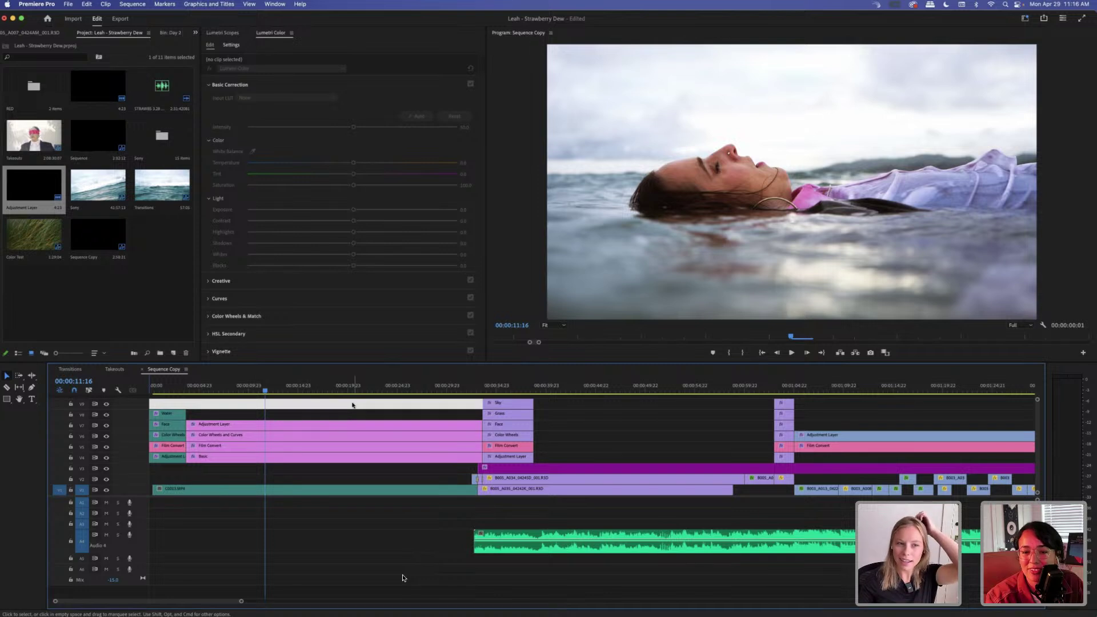
left_click(280, 427)
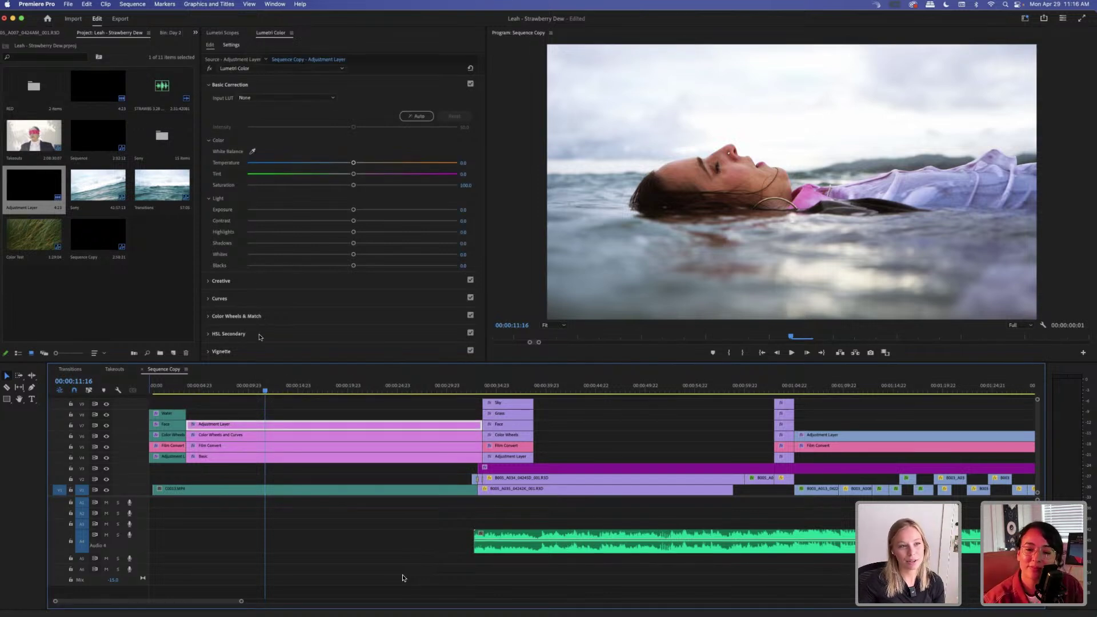
Open the sequence's export settings and turn off the Effects group containing the QT Gamma Compensation LUT.
left_click(121, 22)
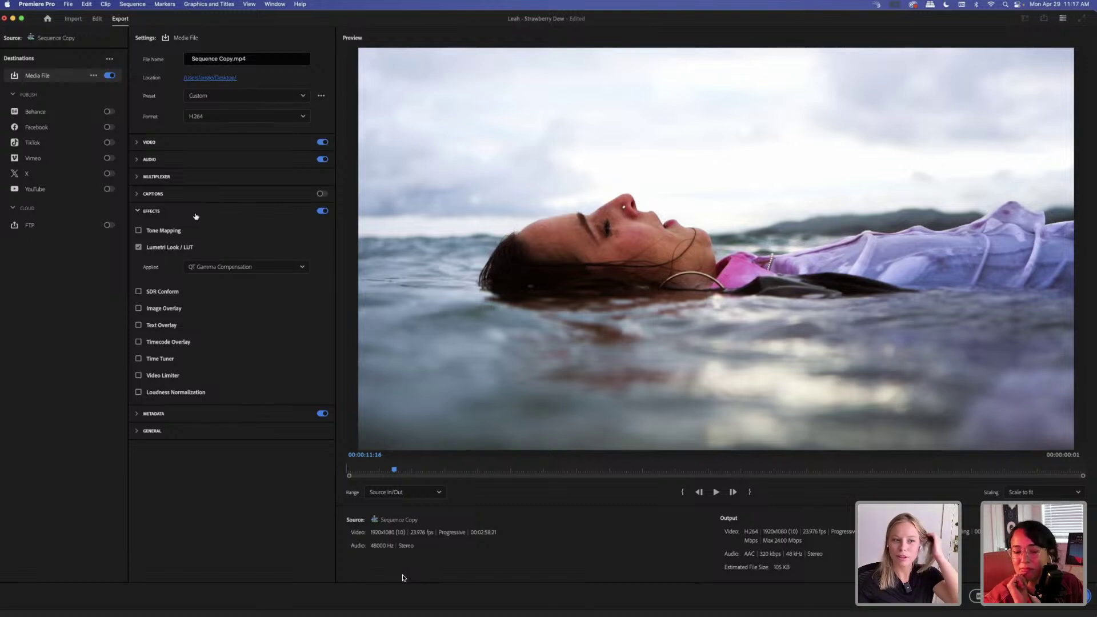
left_click(325, 212)
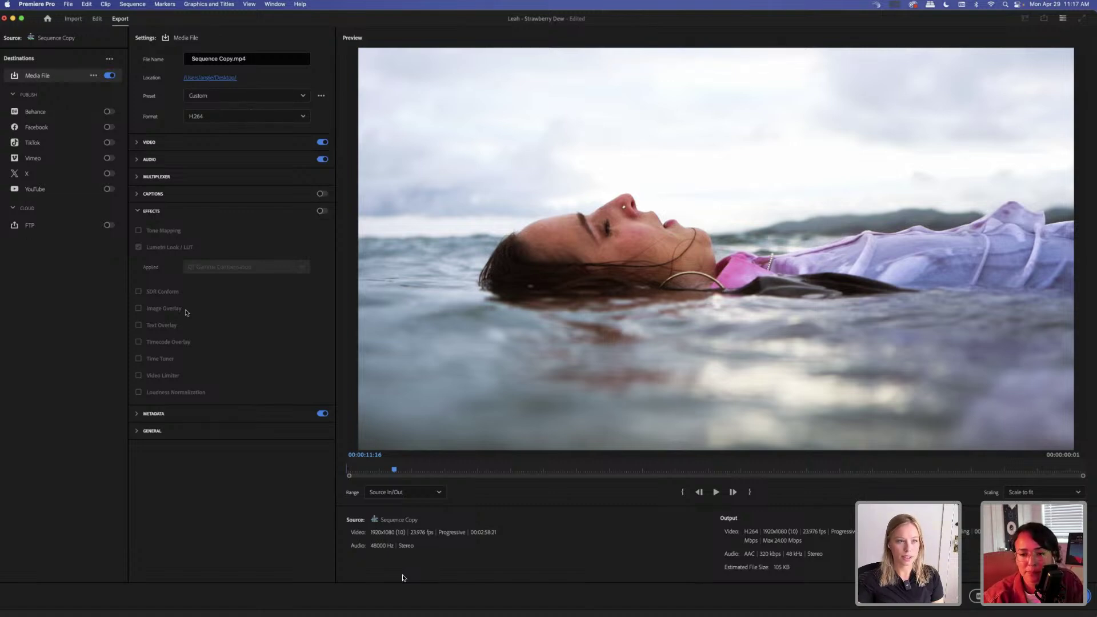
Enable the export effects with the QT Gamma Compensation Lumetri look, and return to editing the sequence.
left_click(319, 211)
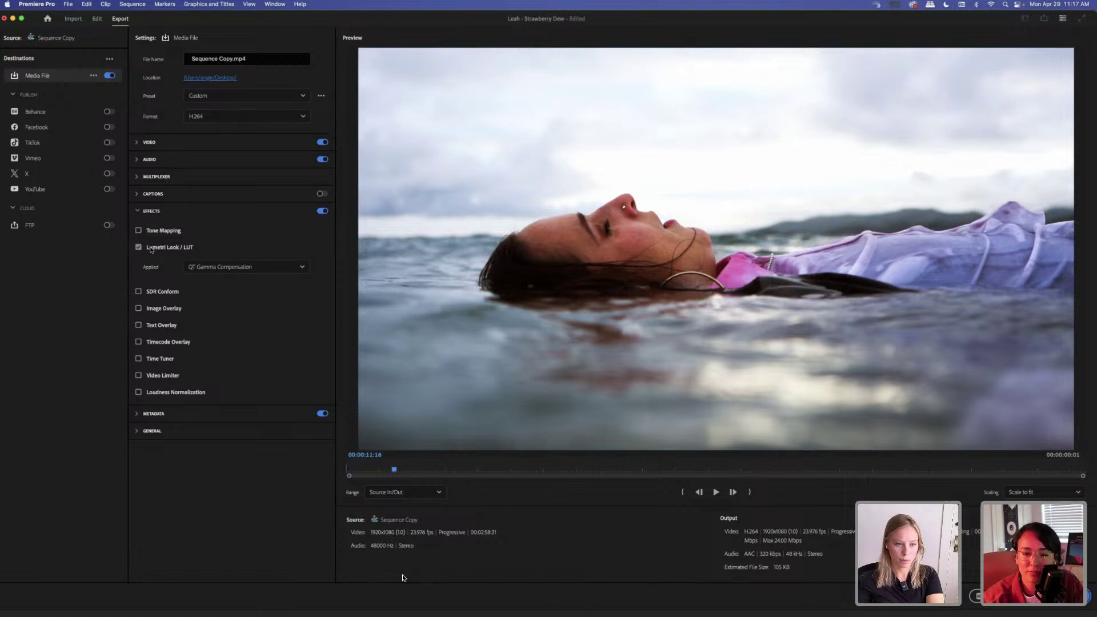
left_click(97, 19)
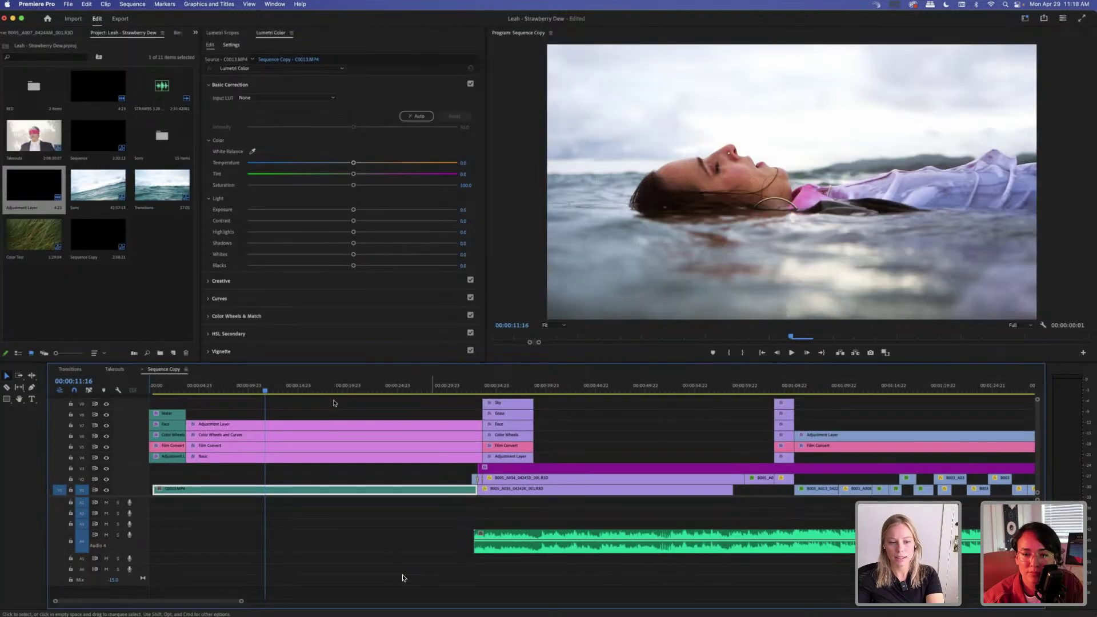
Deselect the ocean clip, move the playhead to 00:00:12:13 in Sequence Copy, and save the project.
left_click(331, 404)
key("Delete")
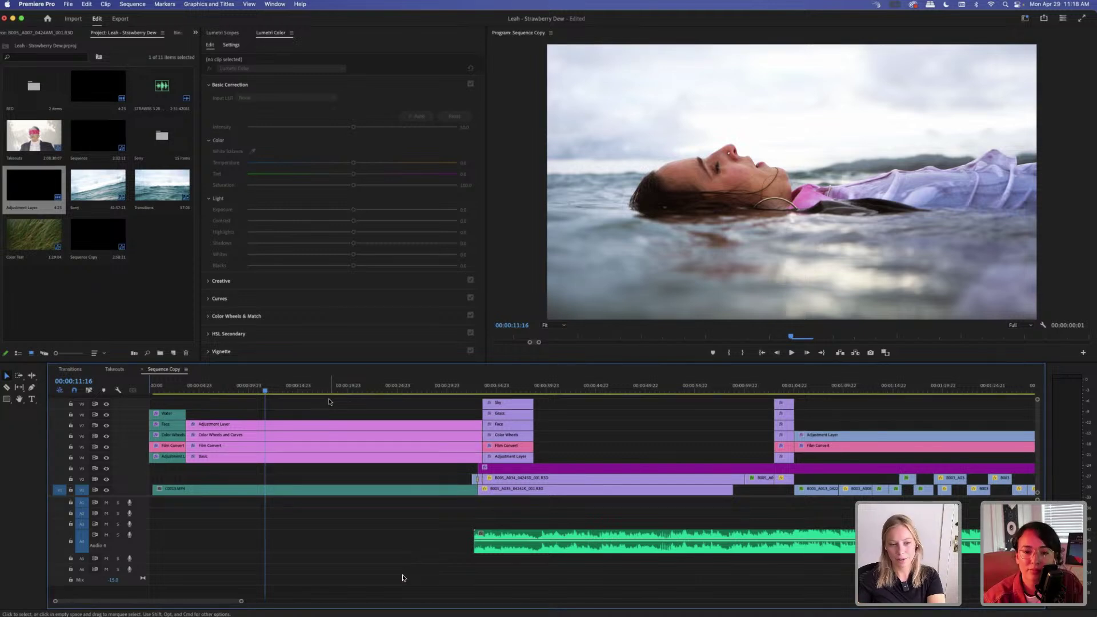
left_click(274, 390)
left_click(317, 416)
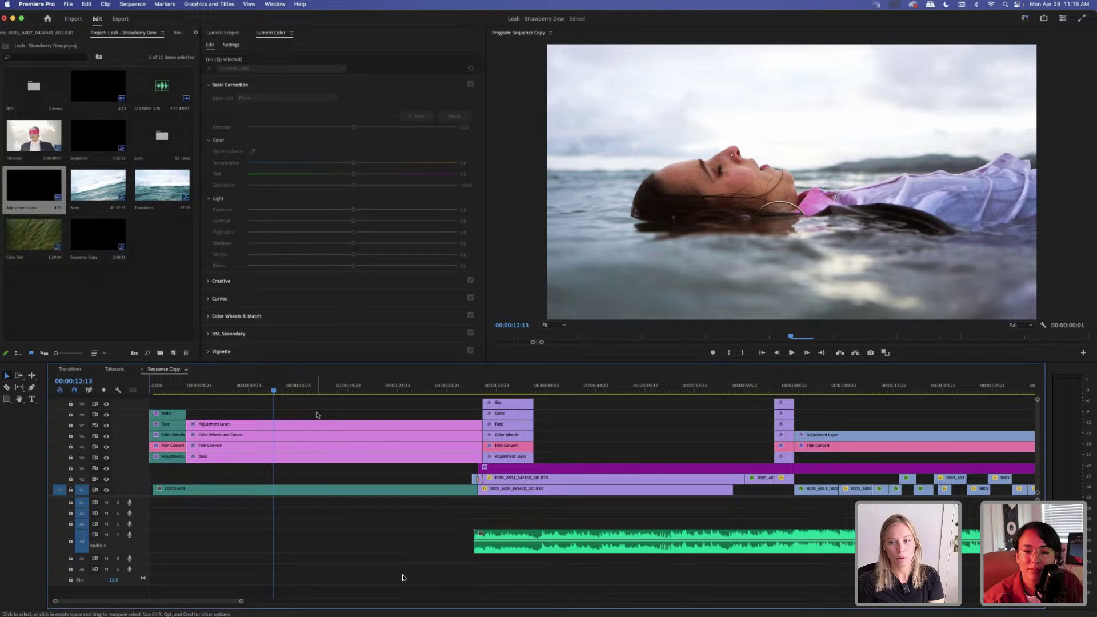
key("super+s")
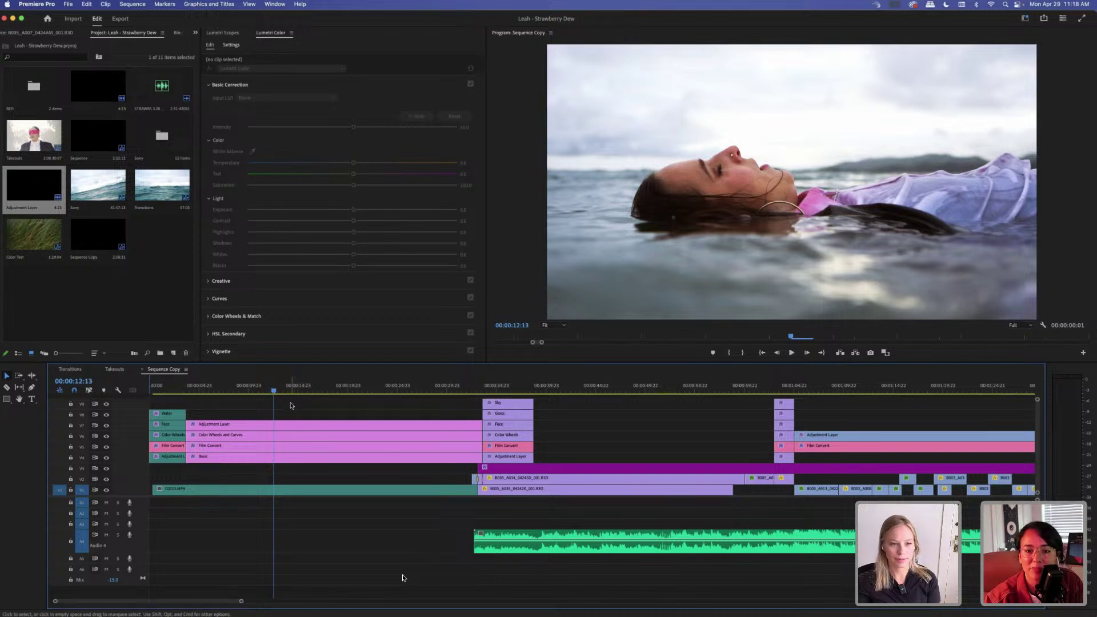
Add an adjustment layer on V8 above the pink grading layers, spanning their full length, and select it.
left_click(270, 427)
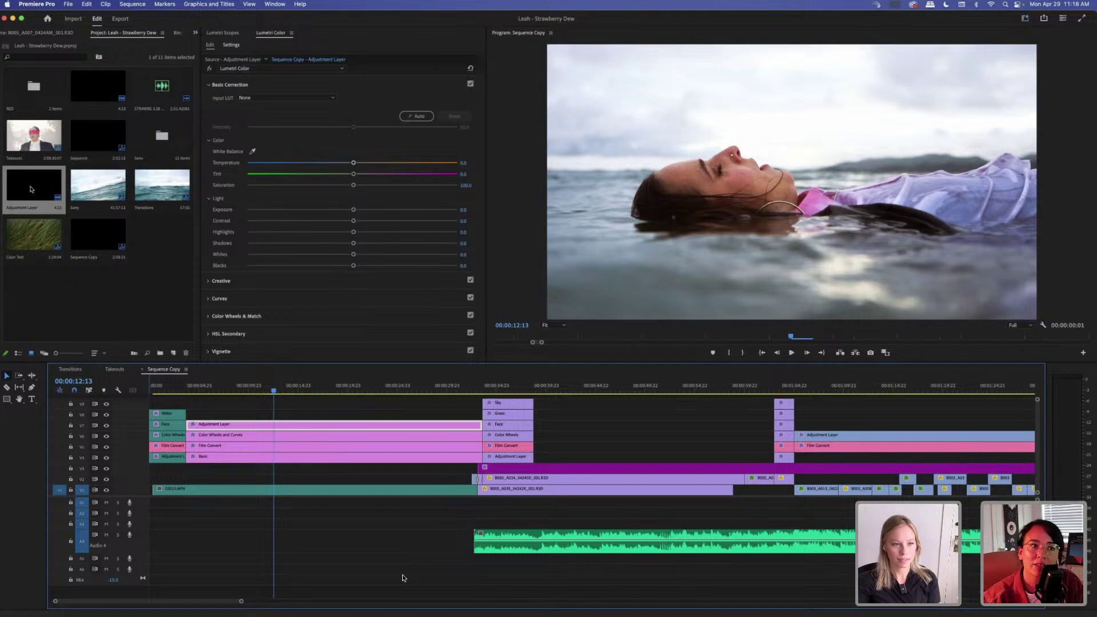
left_click_drag(31, 189, 482, 414)
left_click(287, 417)
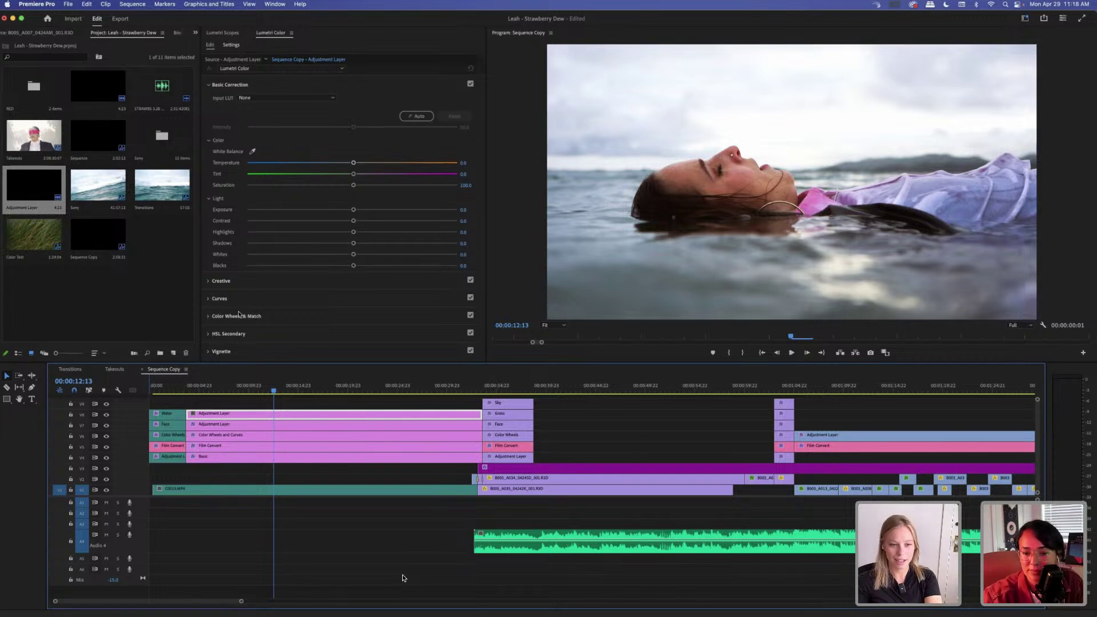
Start an HSL Secondary correction on the new adjustment layer and sample the grey-blue water as its key colour.
left_click(252, 334)
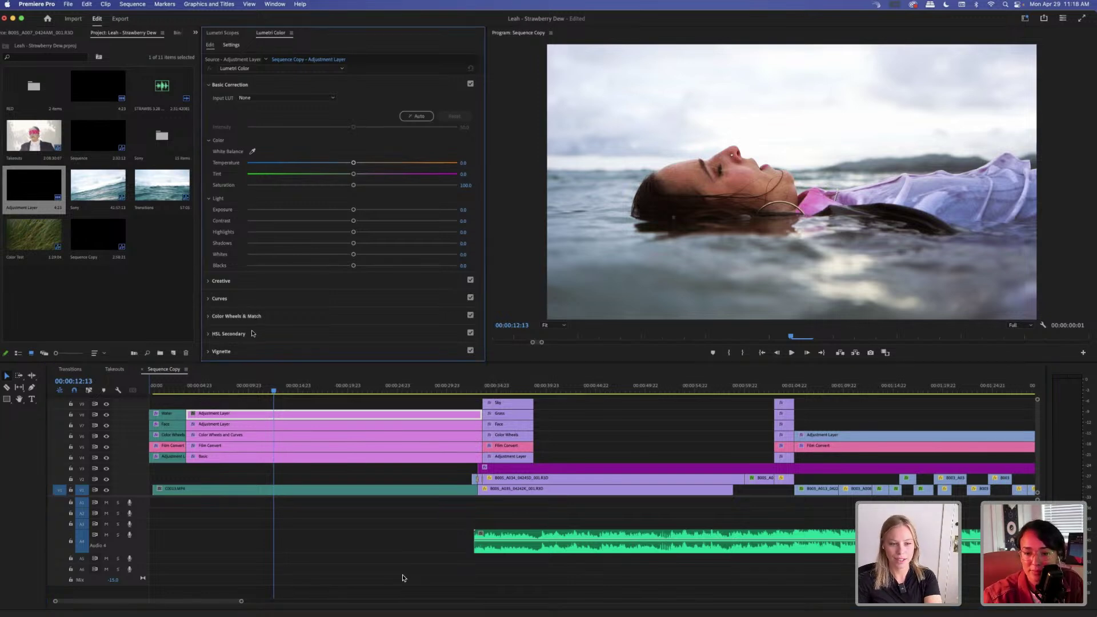
left_click(252, 334)
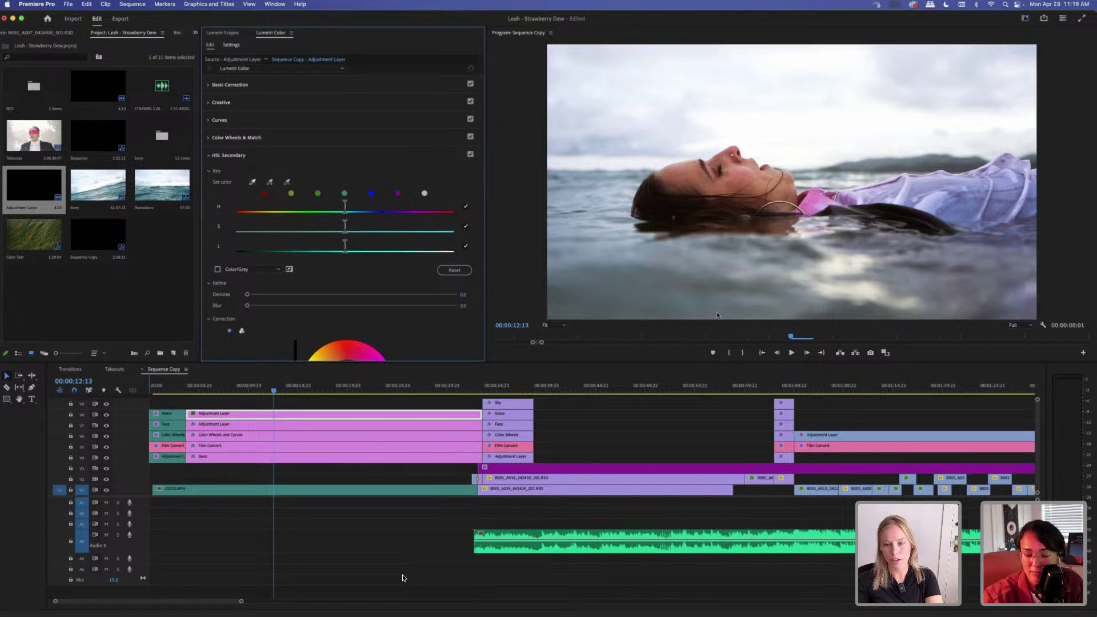
left_click(252, 181)
left_click(682, 258)
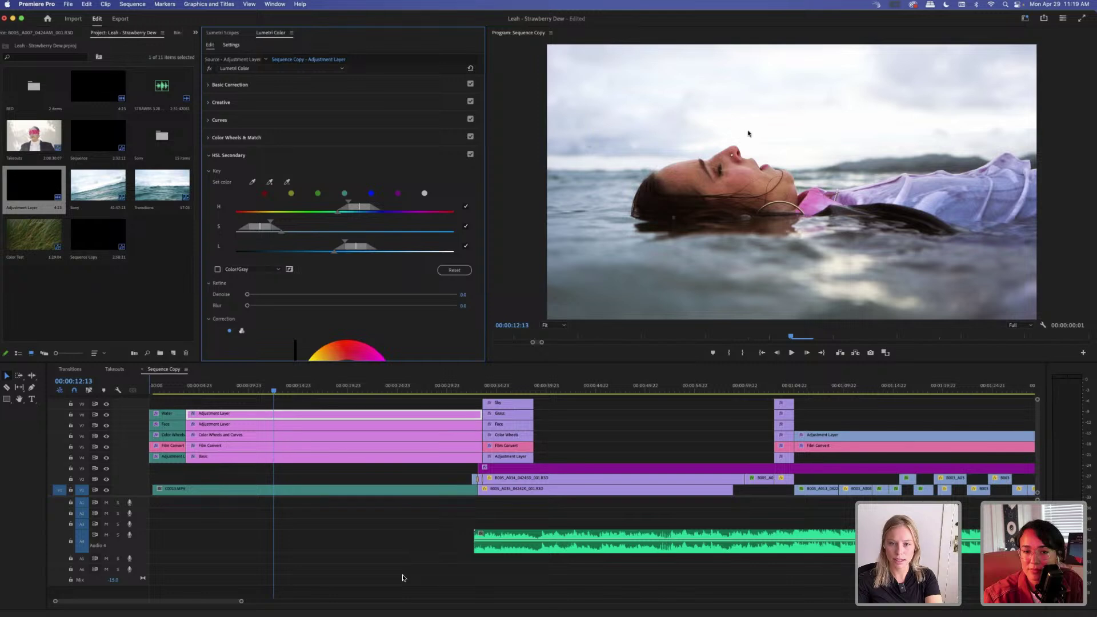
Refine the water key by widening the hue range and softening the saturation and luminance falloffs, using the Color/Grey mask preview.
mouse_move(361, 209)
left_mouse_down()
mouse_move(370, 212)
mouse_move(337, 214)
mouse_move(364, 209)
left_mouse_up()
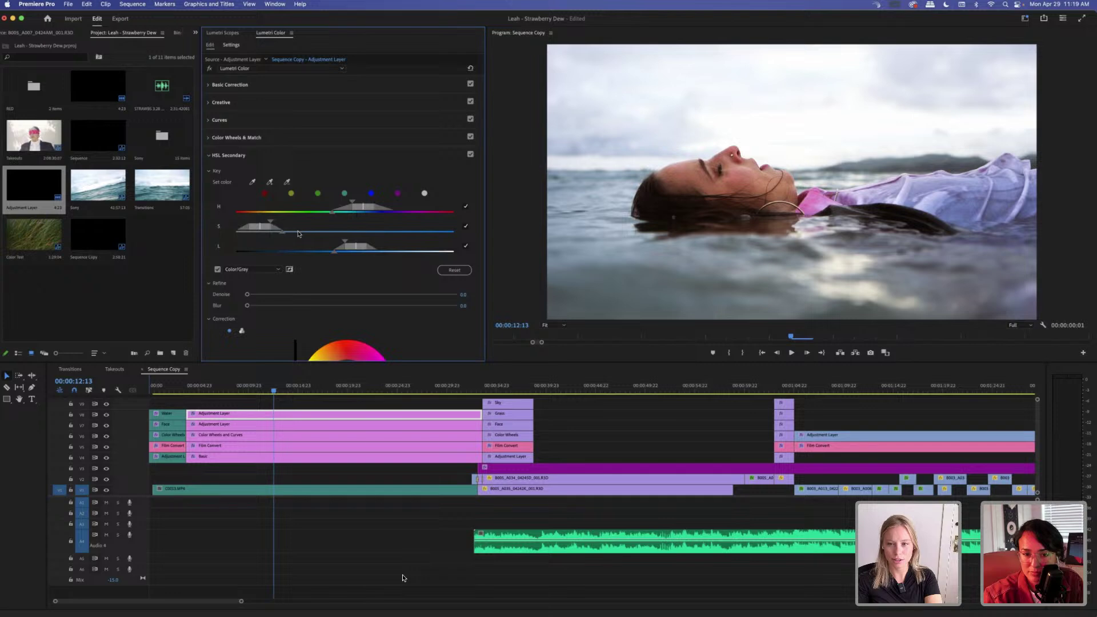
left_click_drag(299, 234, 268, 230)
left_click_drag(350, 247, 265, 254)
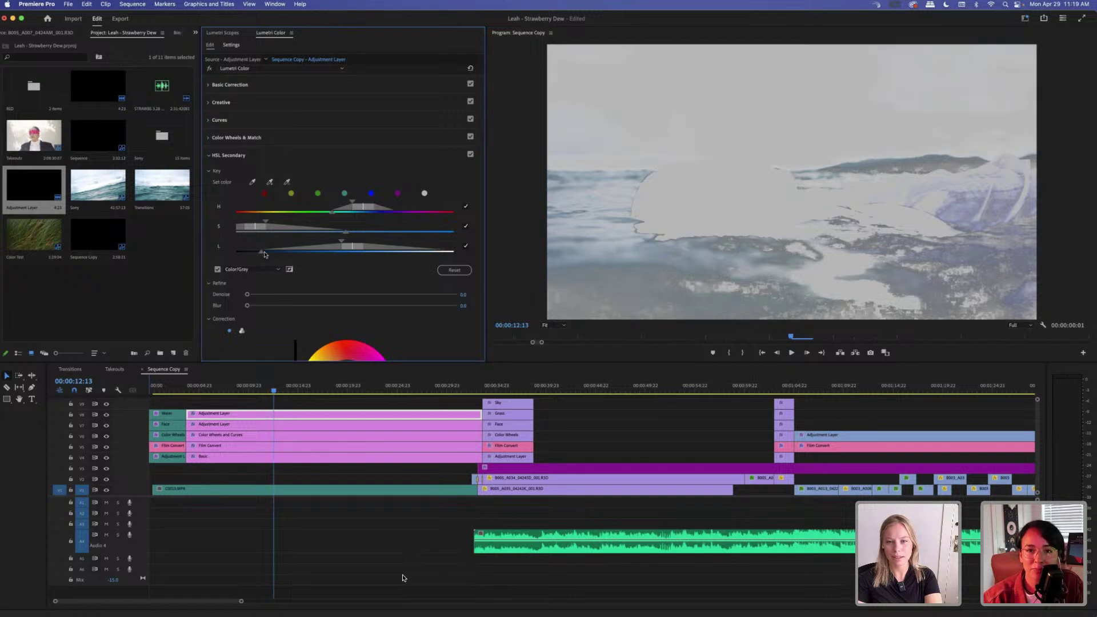
left_click_drag(345, 251, 357, 249)
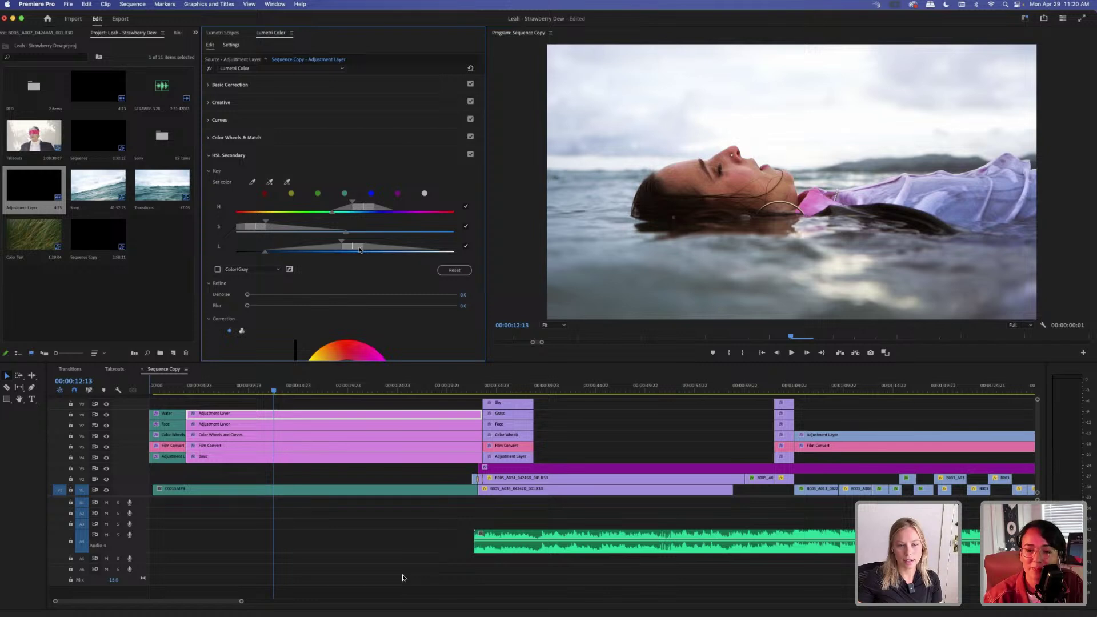
Shift the key's luminance range darker, reduce its highlight falloff, and move the saturation range slightly higher.
left_click_drag(360, 250, 347, 250)
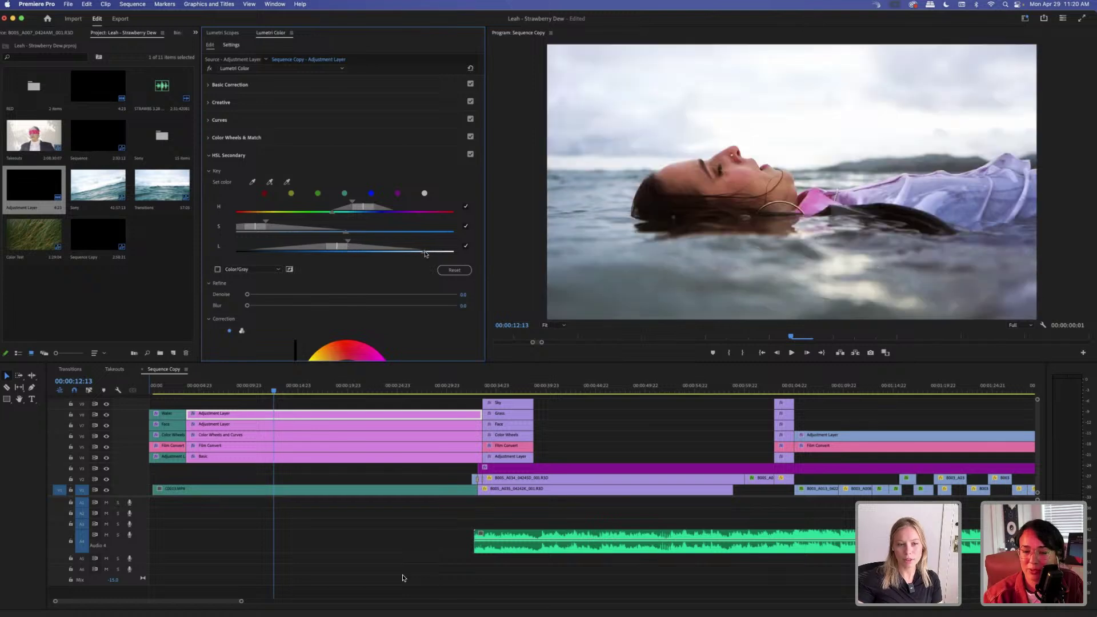
mouse_move(427, 253)
left_mouse_down()
mouse_move(449, 254)
mouse_move(398, 255)
mouse_move(414, 255)
left_mouse_up()
mouse_move(258, 227)
left_mouse_down()
mouse_move(211, 227)
mouse_move(272, 227)
left_mouse_up()
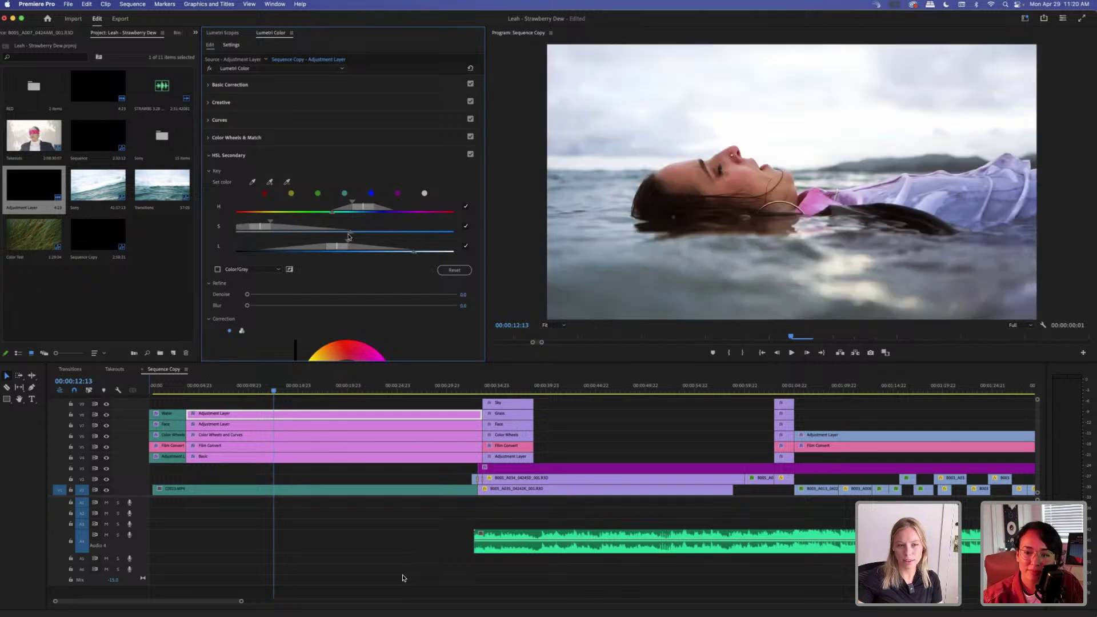
Tighten the key's saturation falloff and extend its luminance falloff into the shadows, checking the Color/Grey mask.
mouse_move(353, 235)
left_mouse_down()
mouse_move(380, 234)
mouse_move(308, 235)
mouse_move(387, 235)
mouse_move(320, 248)
mouse_move(353, 249)
left_mouse_up()
left_click(217, 270)
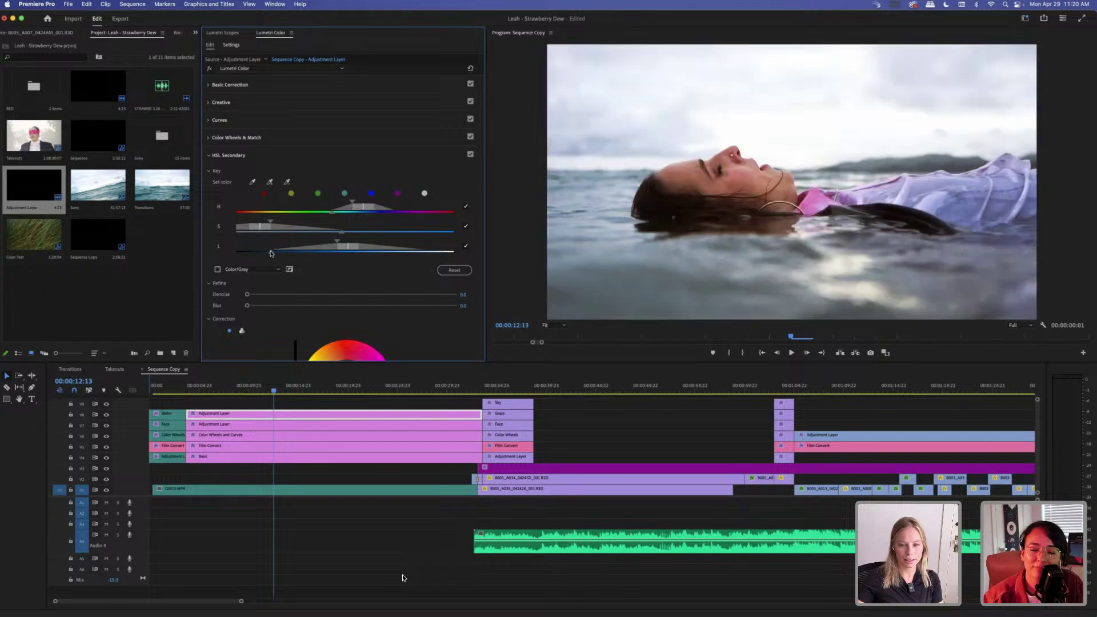
left_click(217, 269)
mouse_move(271, 252)
left_mouse_down()
mouse_move(236, 252)
mouse_move(267, 253)
mouse_move(256, 253)
left_mouse_up()
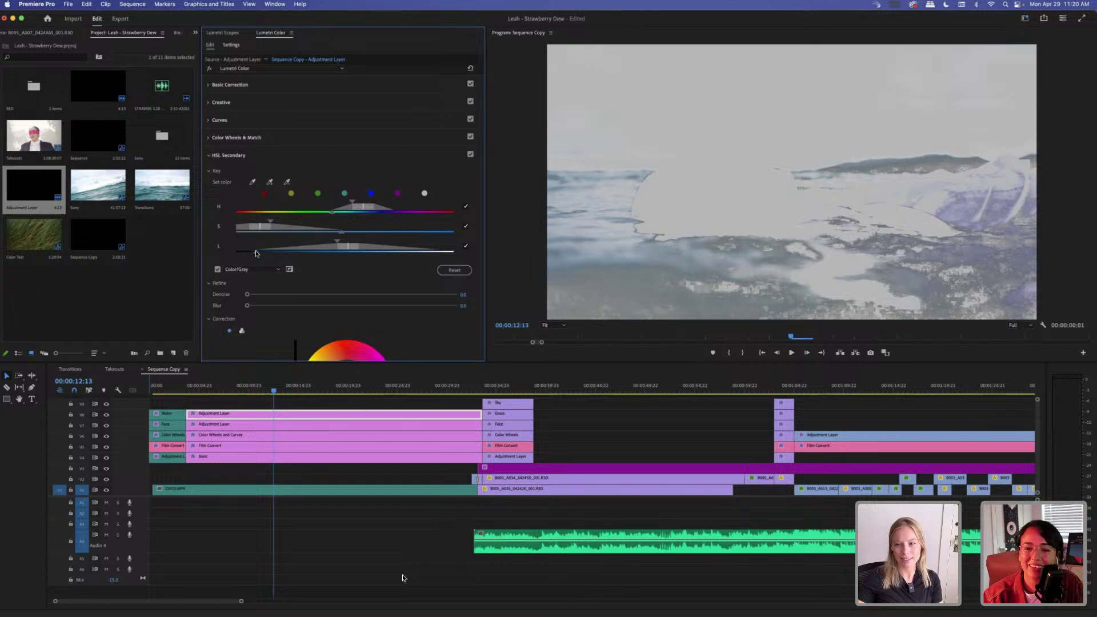
left_click(217, 269)
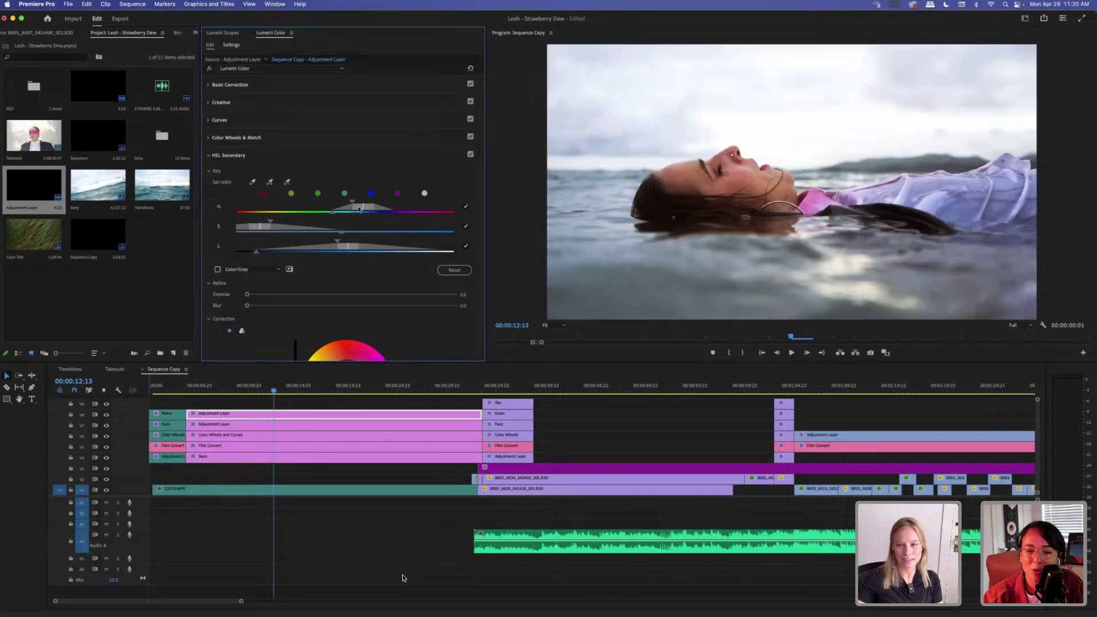
Widen the key's hue falloff, lower its saturation range, and spread its luminance falloff across nearly the full tonal range.
mouse_move(359, 209)
left_mouse_down()
mouse_move(280, 213)
mouse_move(364, 209)
left_mouse_up()
mouse_move(343, 246)
left_mouse_down()
mouse_move(332, 248)
mouse_move(363, 249)
mouse_move(354, 250)
left_mouse_up()
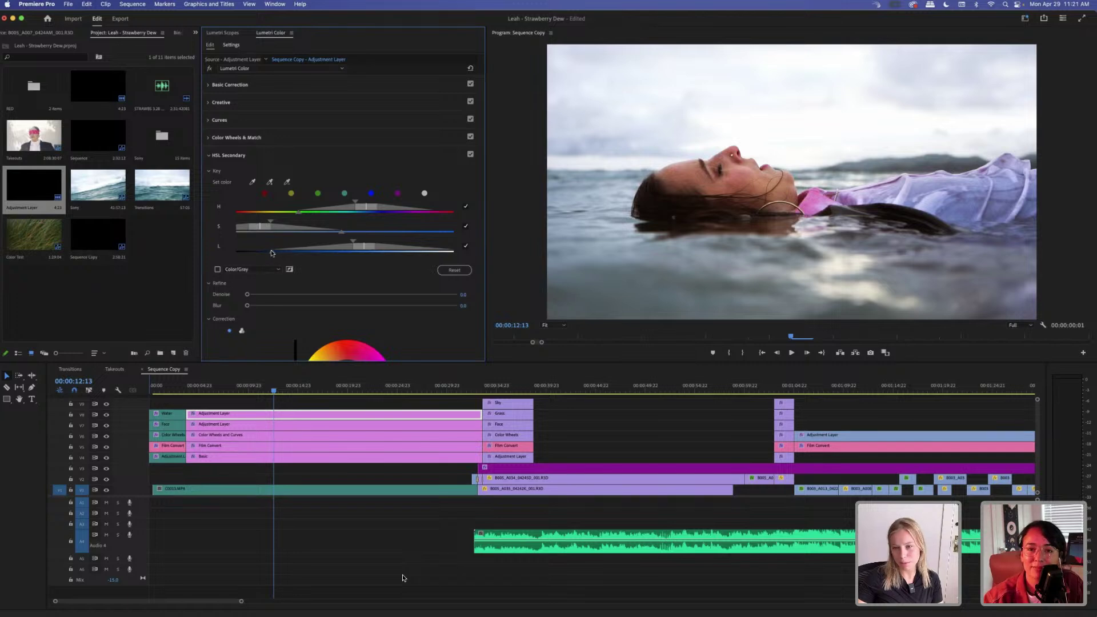
left_click_drag(272, 252, 250, 230)
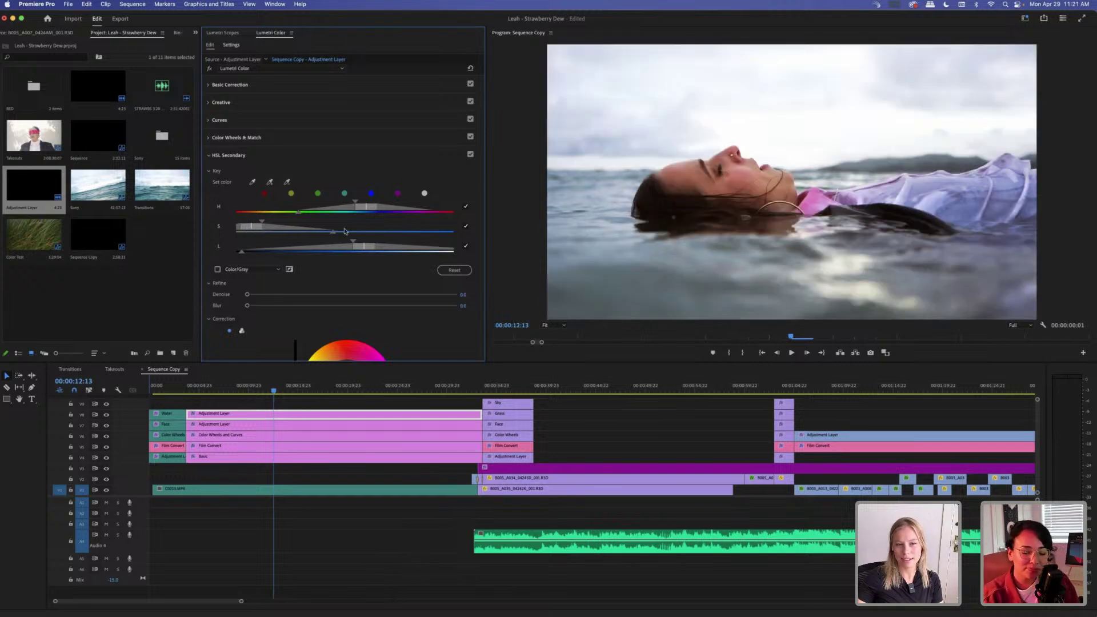
mouse_move(332, 234)
left_mouse_down()
mouse_move(358, 236)
mouse_move(311, 236)
mouse_move(363, 250)
mouse_move(332, 248)
left_mouse_up()
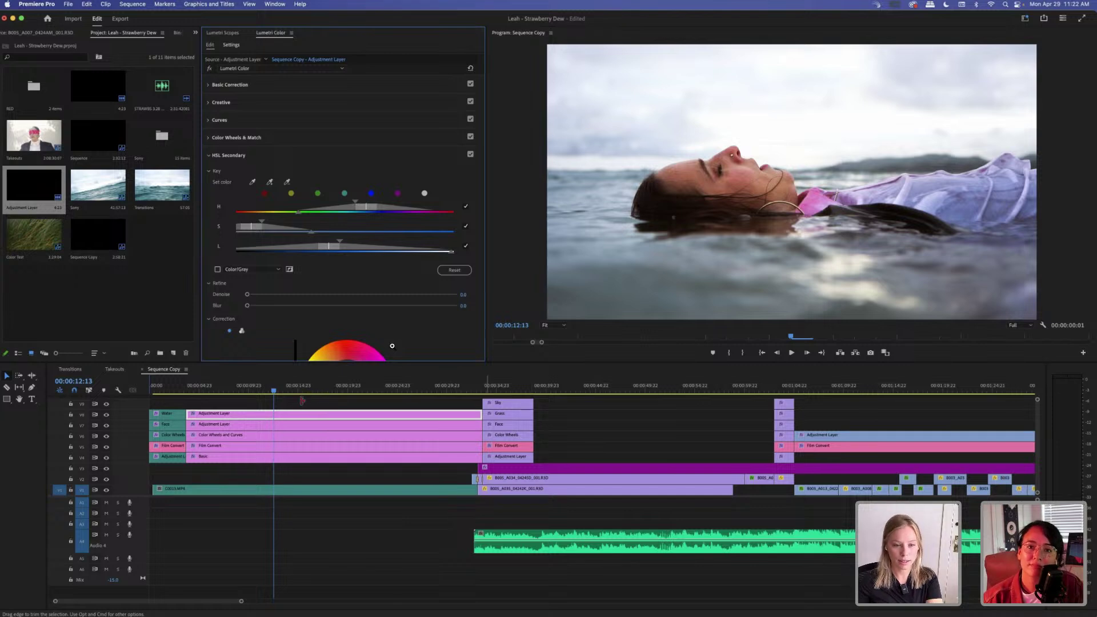
left_click(702, 417)
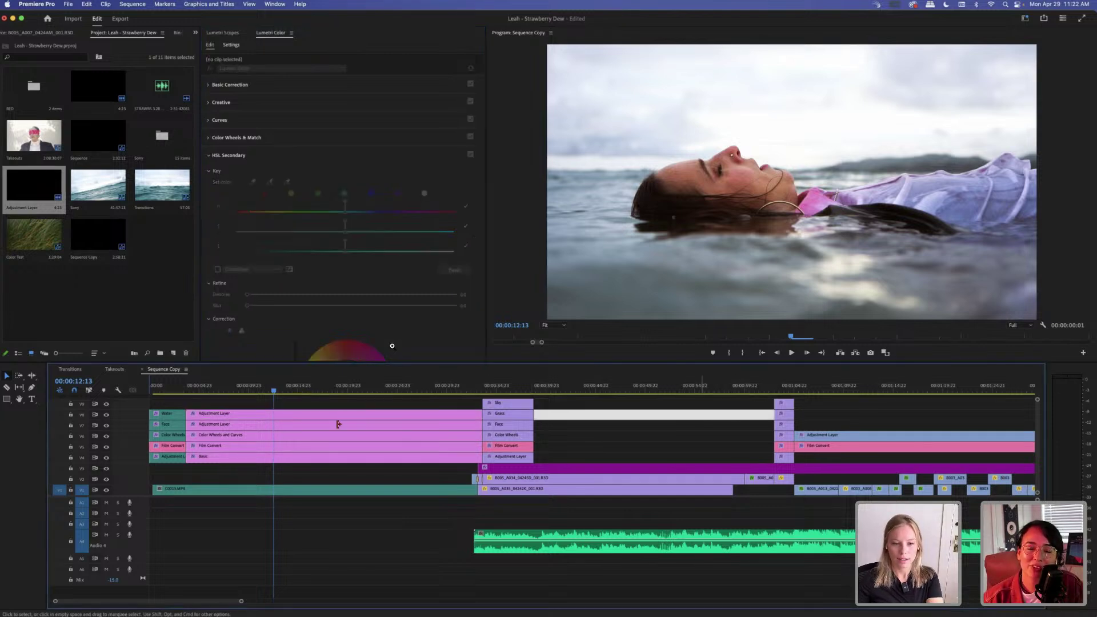
left_click(343, 414)
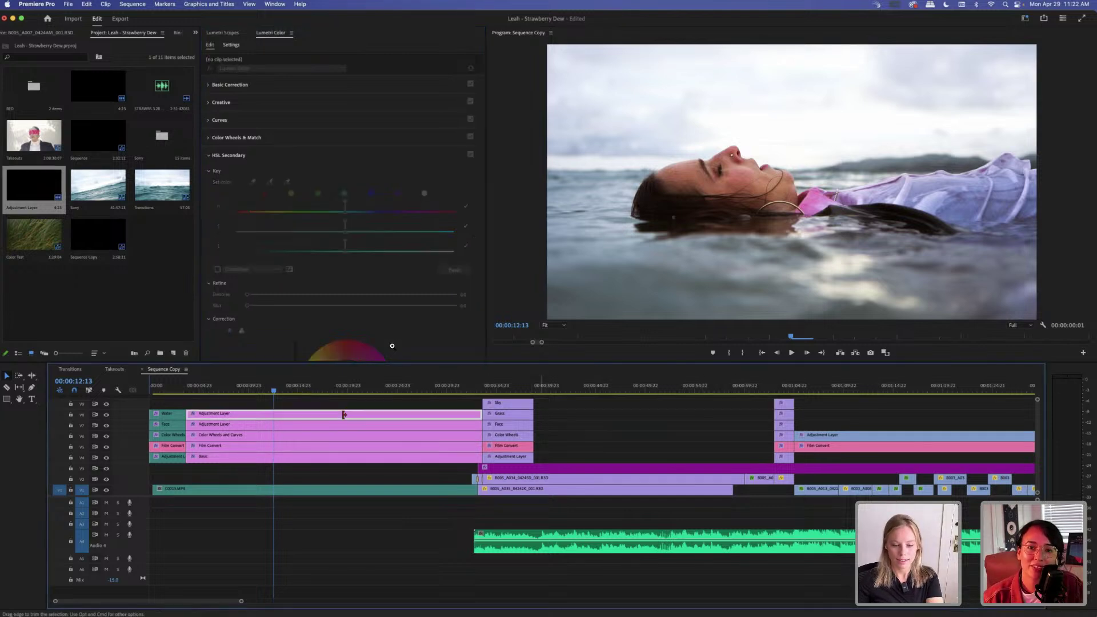
left_click(314, 400)
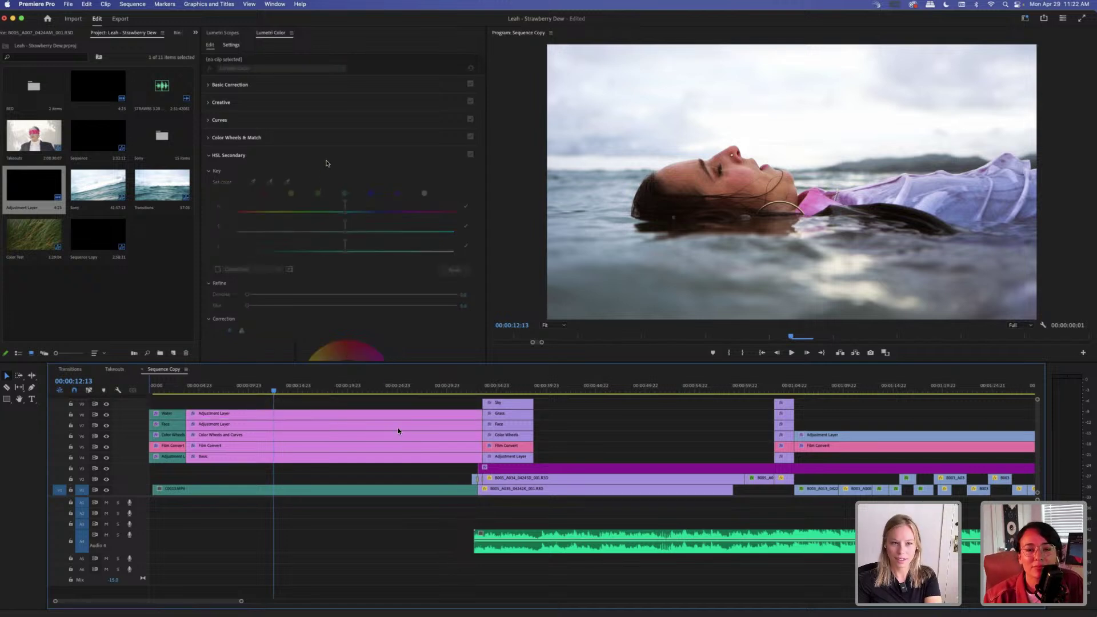
left_click(325, 158)
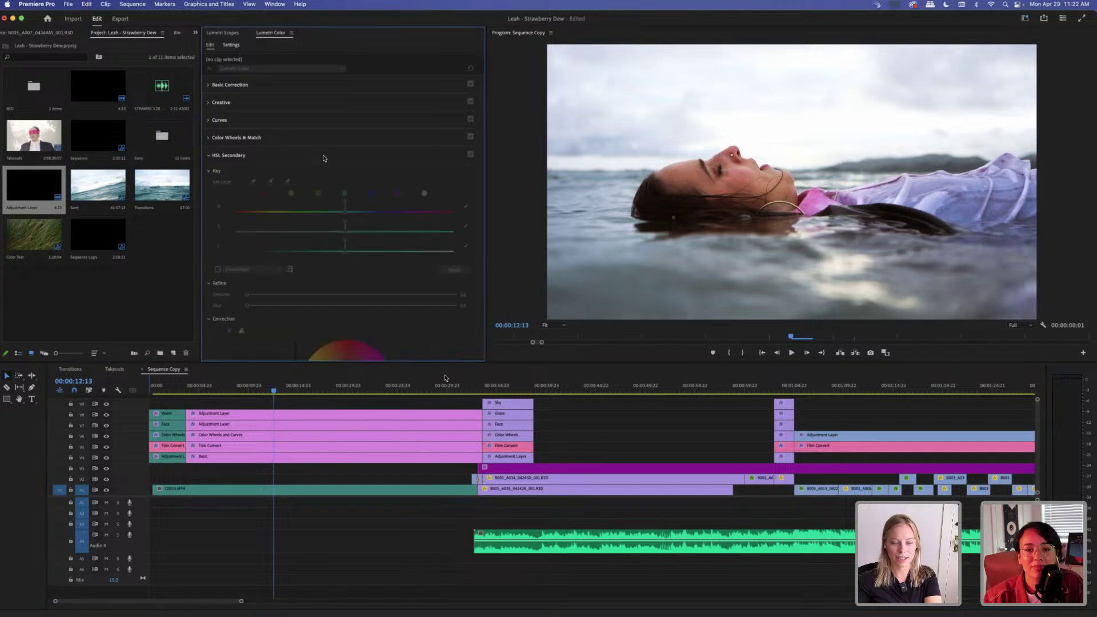
Reselect the V8 adjustment layer and shift its HSL Secondary luminance range slightly brighter.
left_click(295, 416)
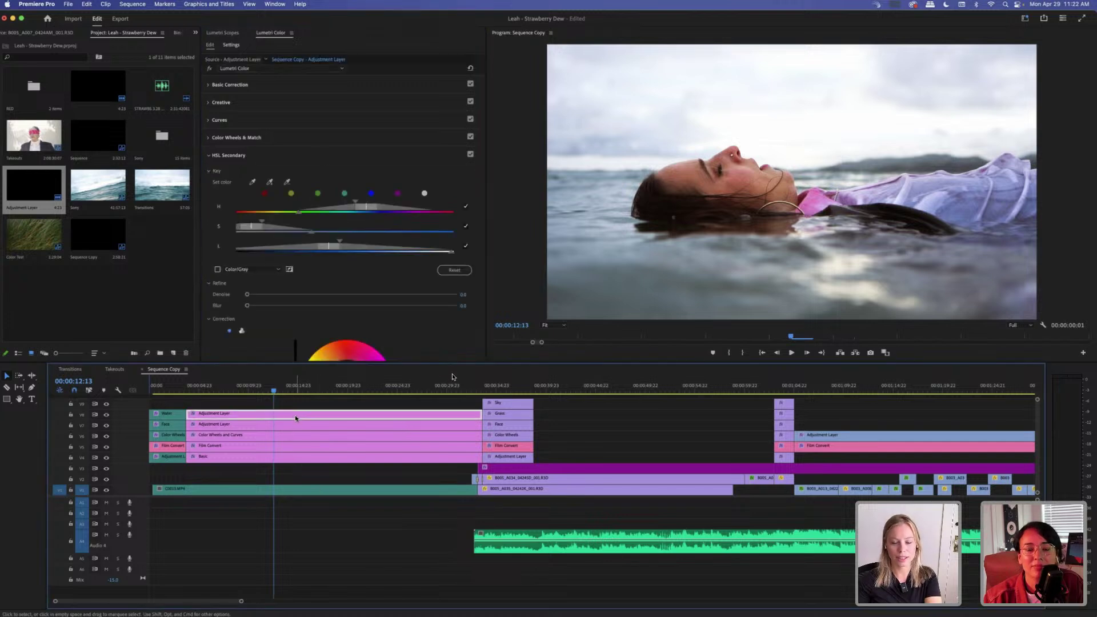
scroll(335, 304, "down", 6)
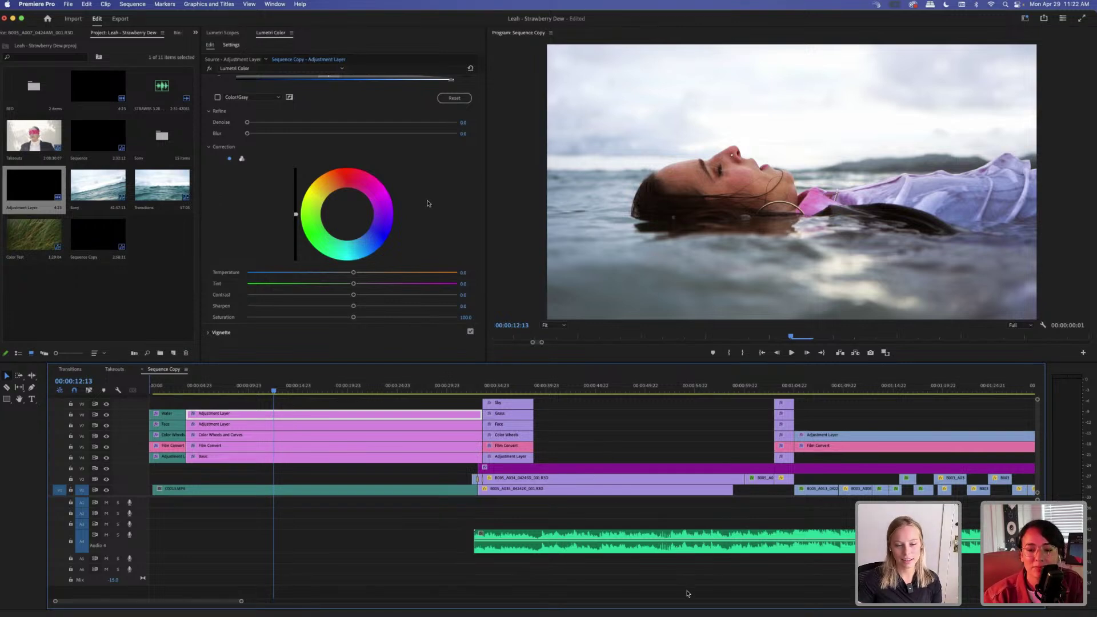
scroll(366, 251, "up", 5)
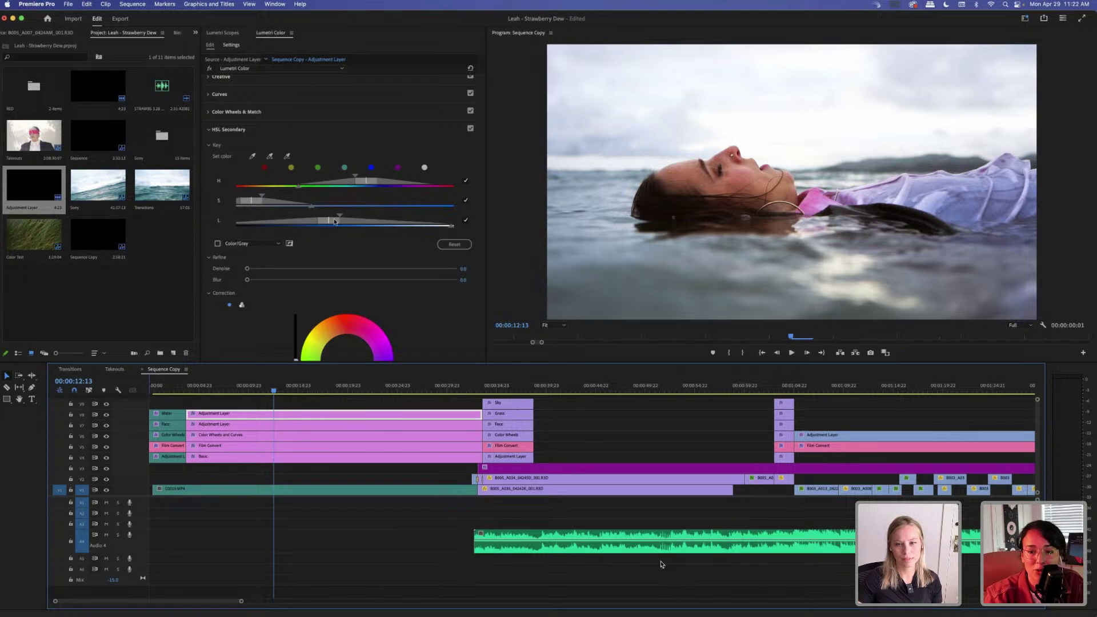
left_click_drag(334, 222, 342, 222)
Examine the teal water in the opening shot of Sequence Copy at 00:00:01:16 for comparison.
left_click(645, 426)
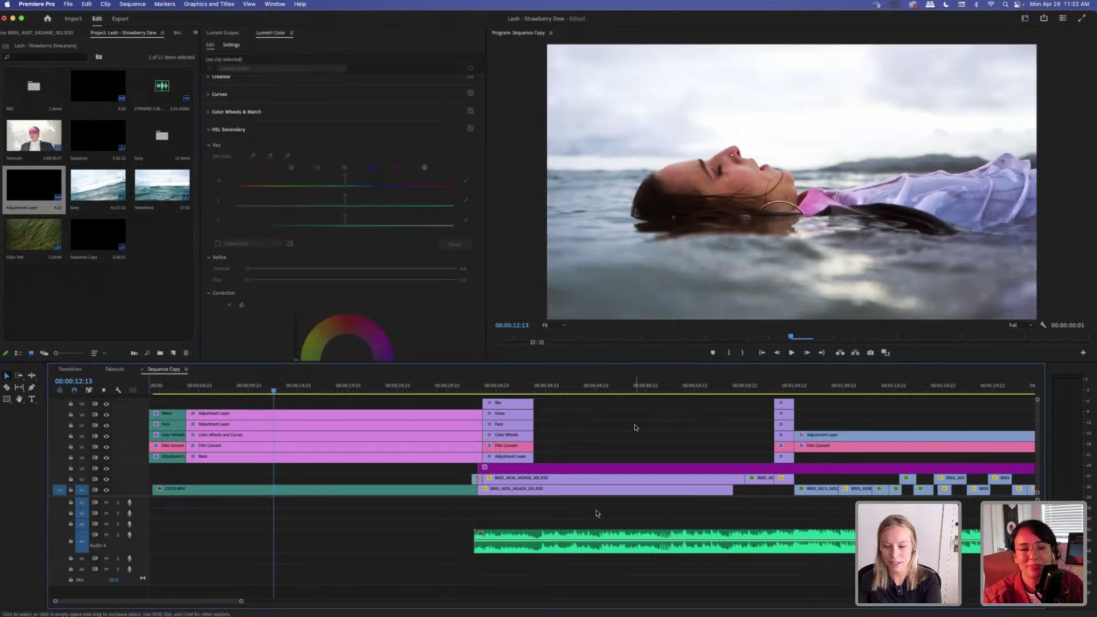
key("backslash")
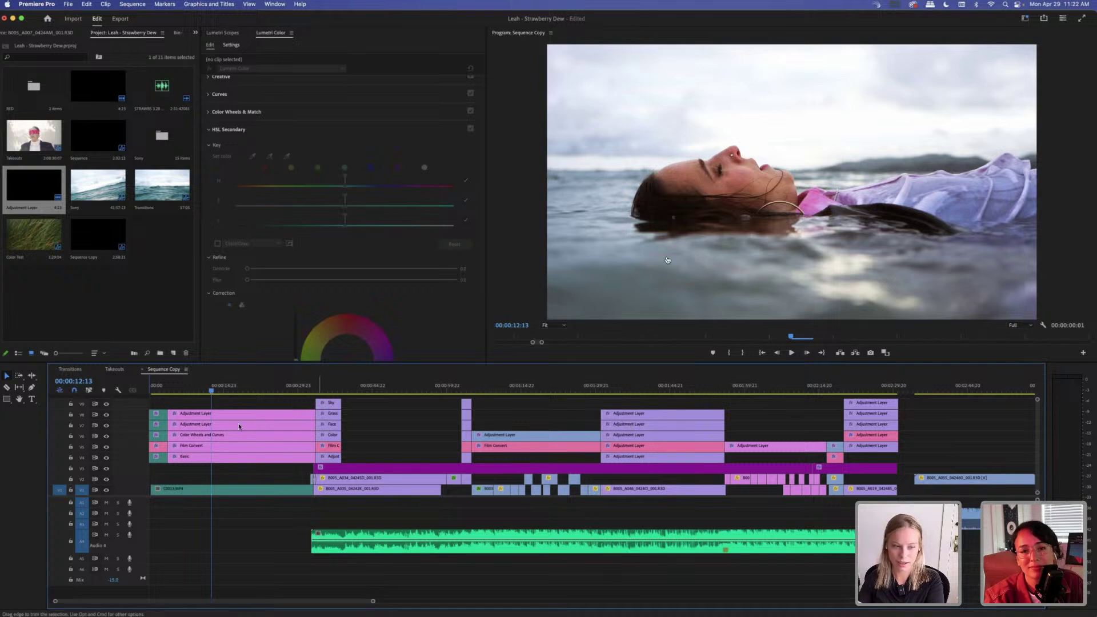
left_click(158, 390)
left_click(174, 489)
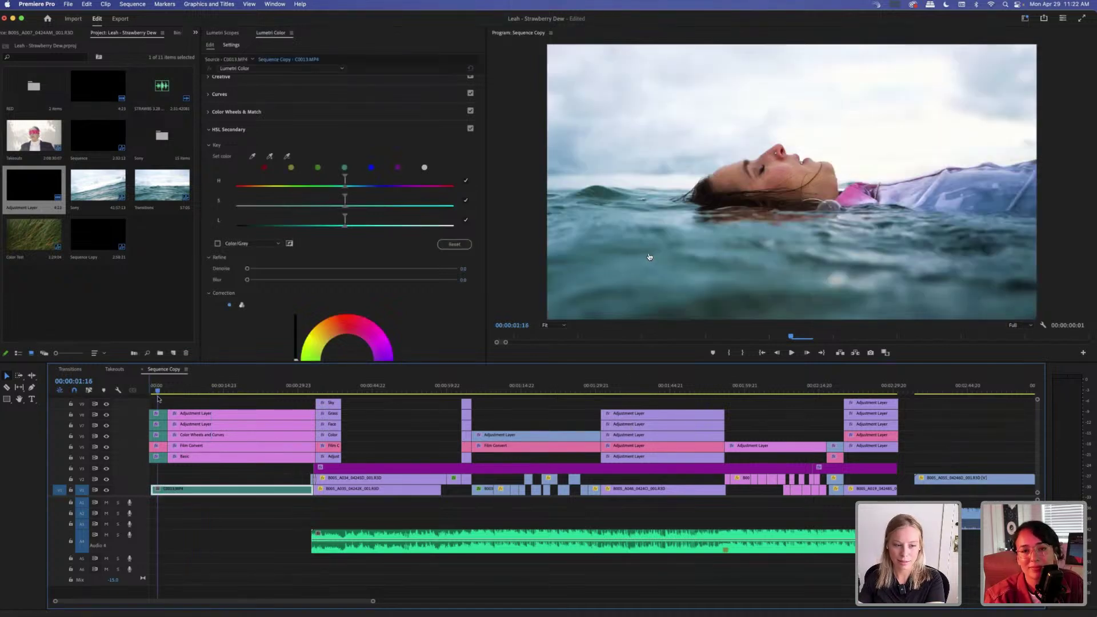
key("equal")
key("equal")
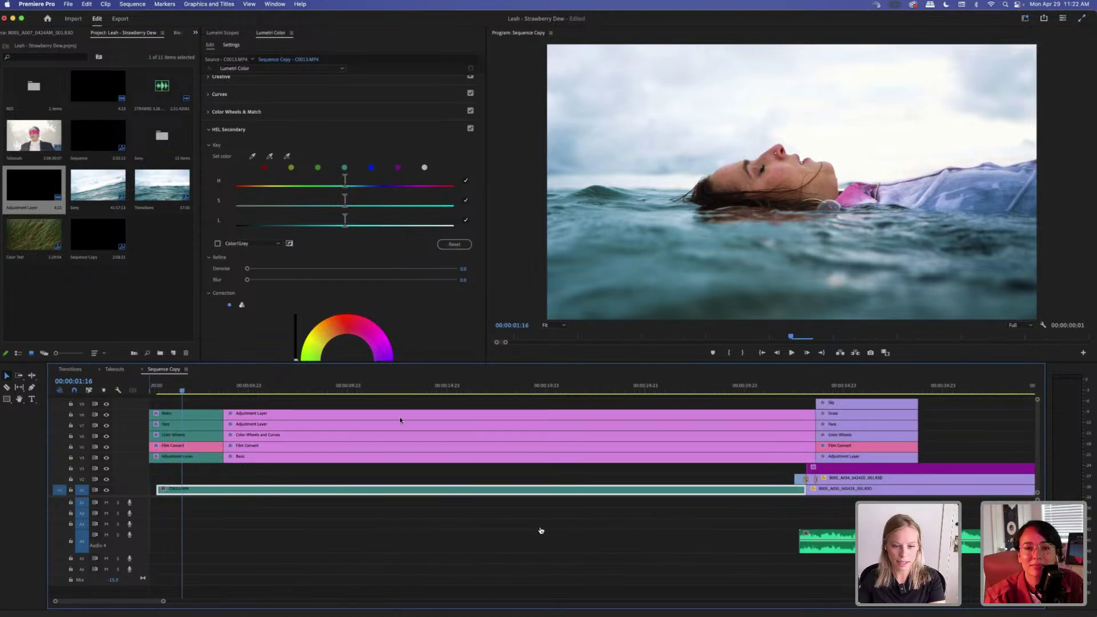
Review ocean shots under the Sony Adjustment layer in the Takeouts sequence at 01:32:39:23, 01:44:29:14 and 01:41:40:05.
key("ctrl+shift+comma")
left_click(743, 390)
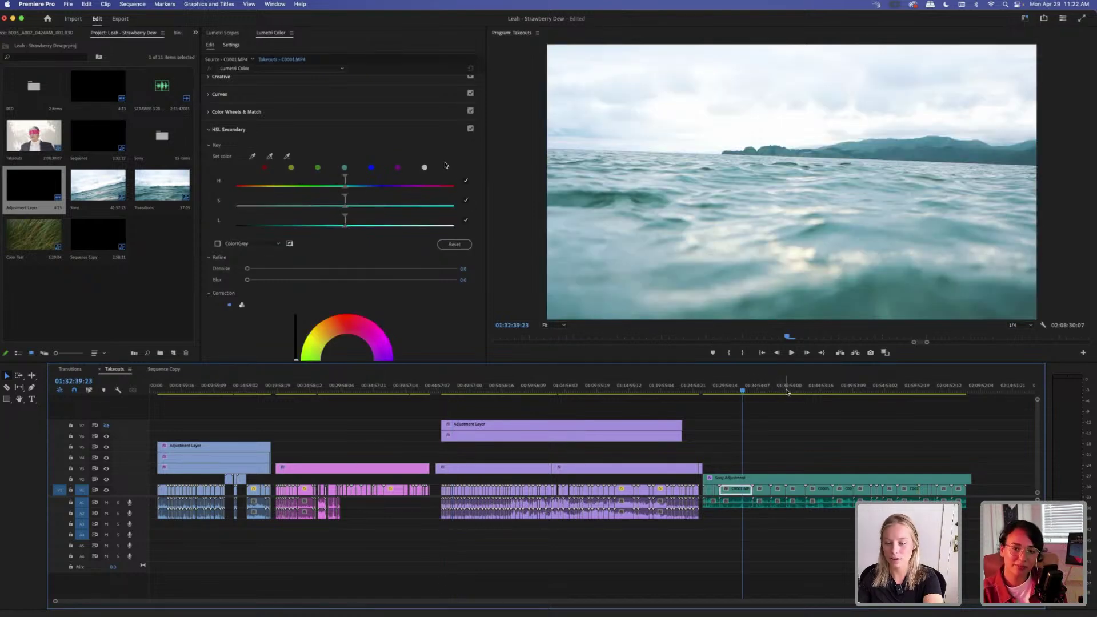
left_click(818, 390)
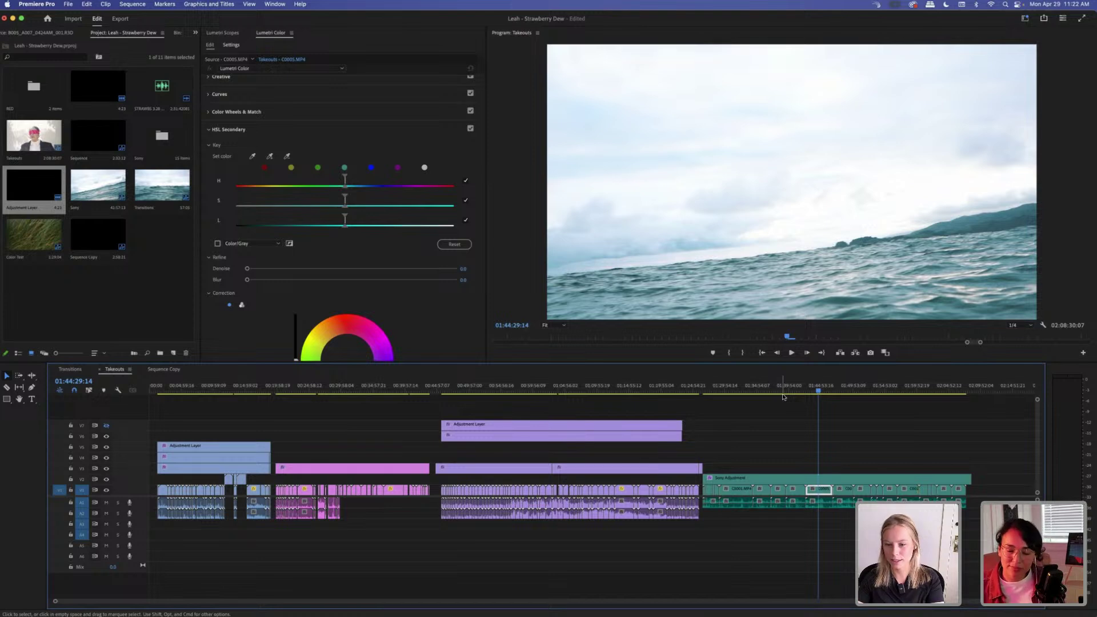
left_click(800, 390)
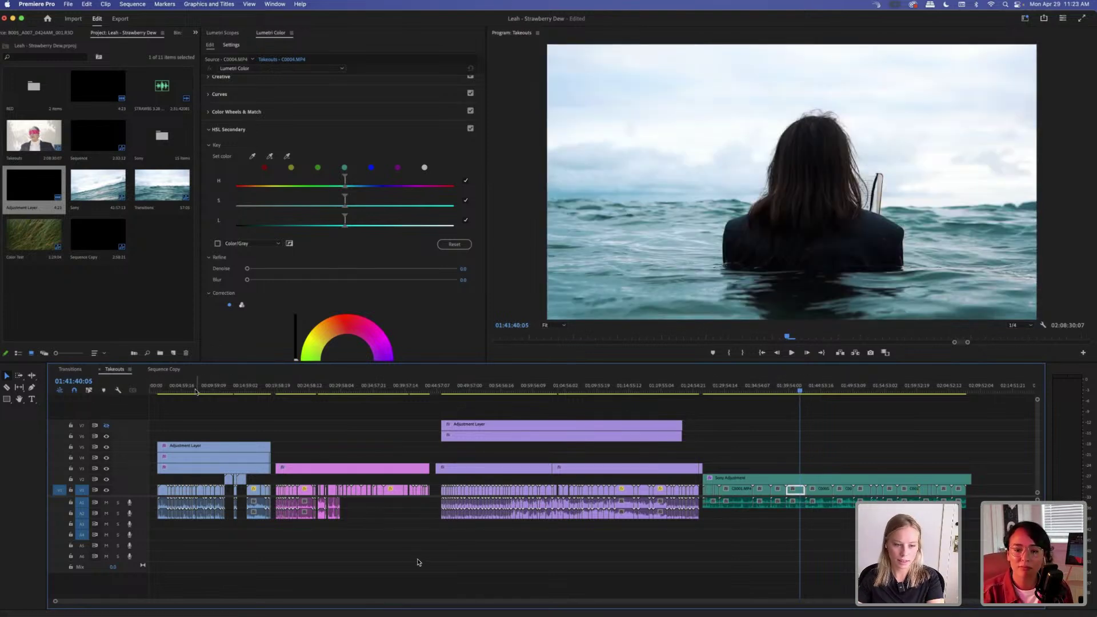
Review the Takeouts sequence's earlier scenes at 00:06:59:08, 00:23:55:08, 00:26:12:10 and 00:22:26:16.
left_click(194, 390)
left_click(242, 421)
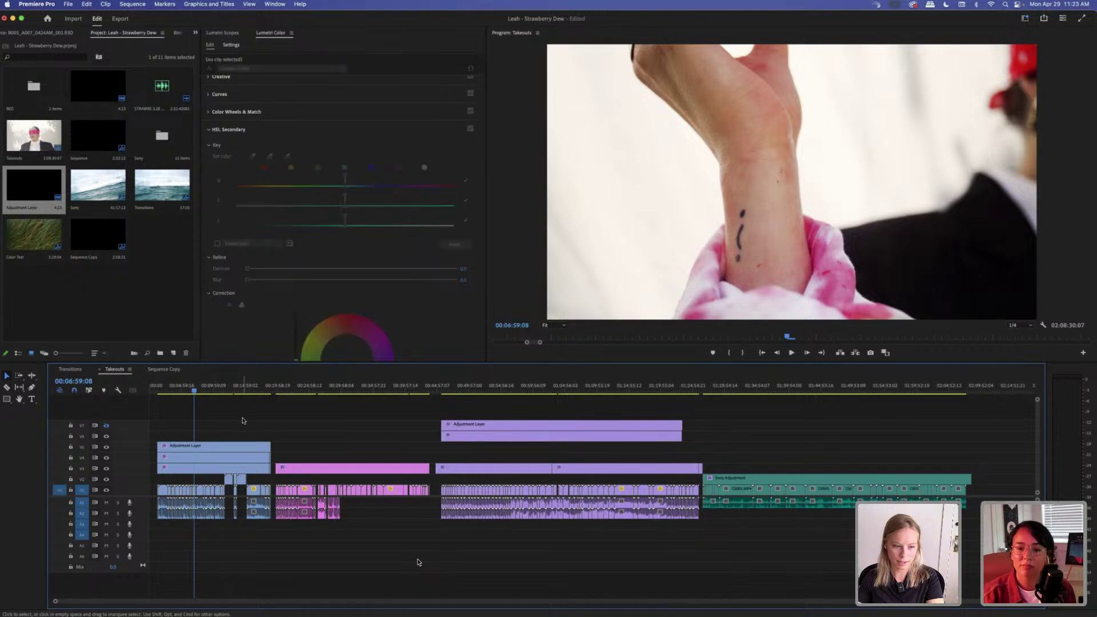
left_click(304, 392)
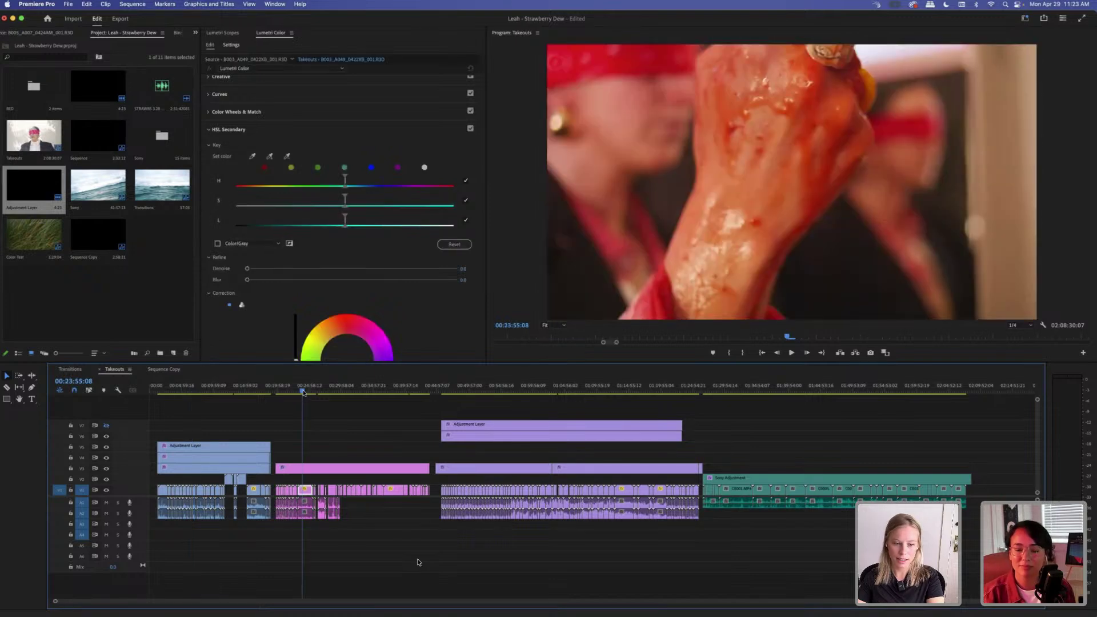
left_click(317, 392)
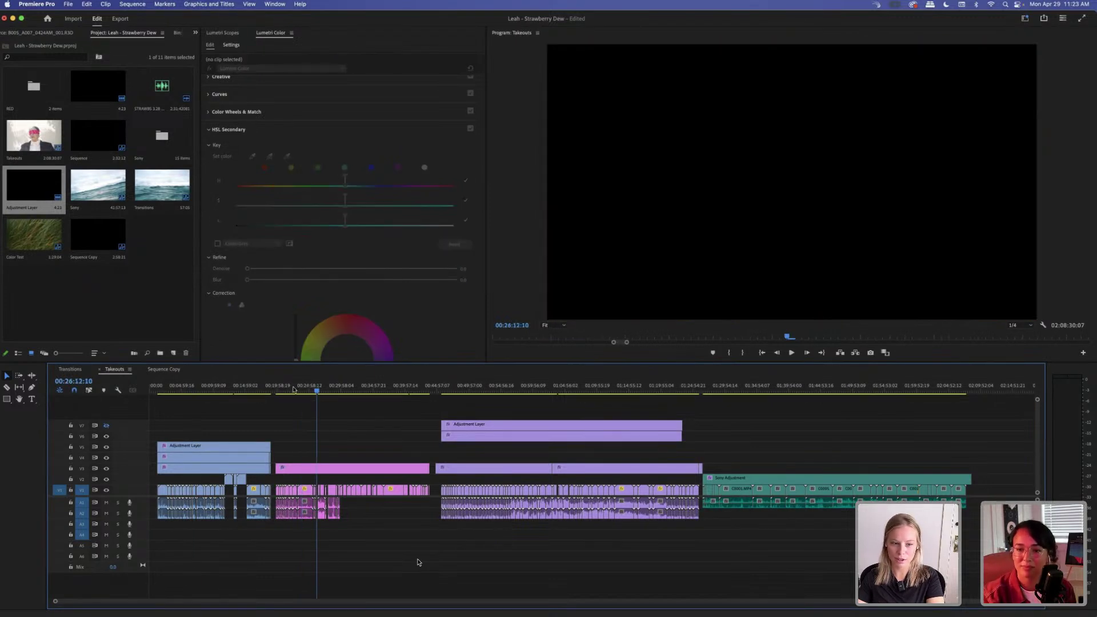
left_click(293, 390)
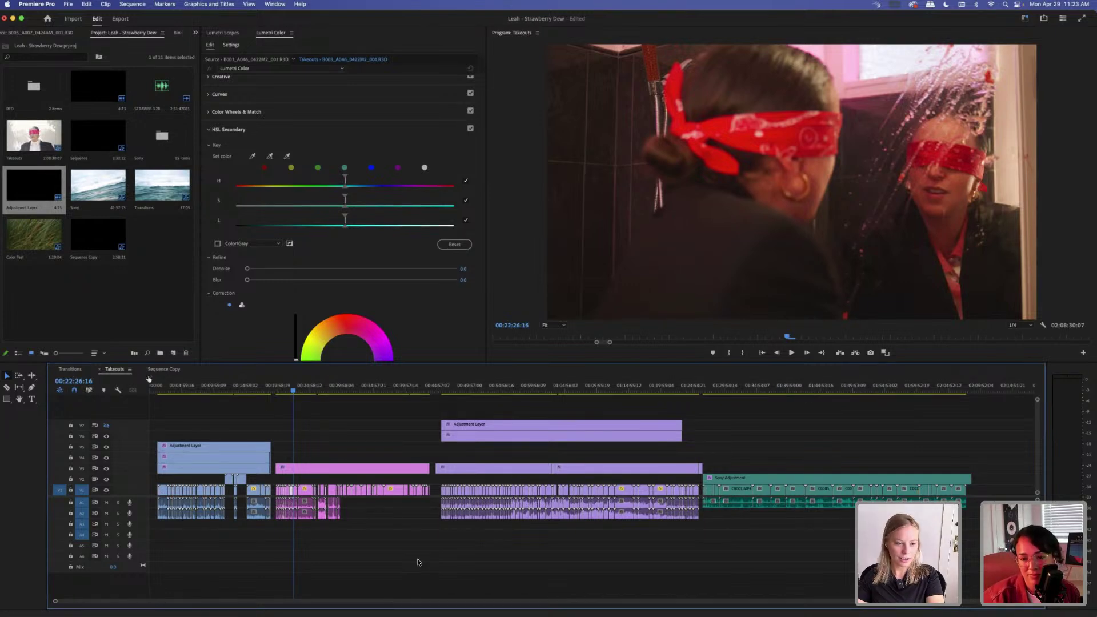
Return to Sequence Copy and compare the floating ocean shot at 00:00:08:19 and 00:00:25:14.
left_click(164, 370)
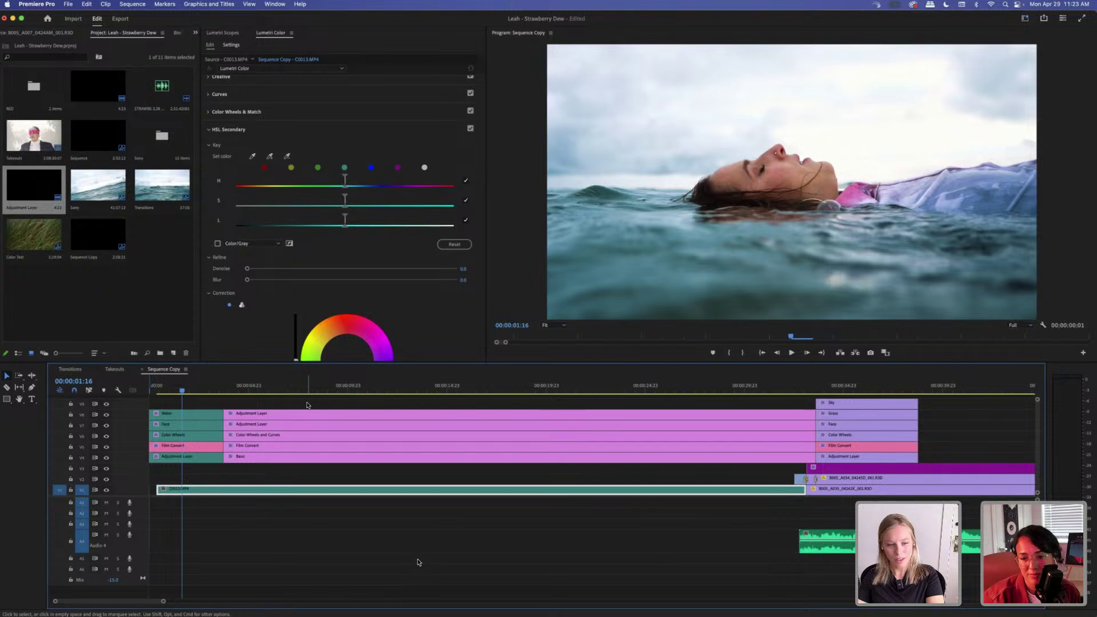
key("minus")
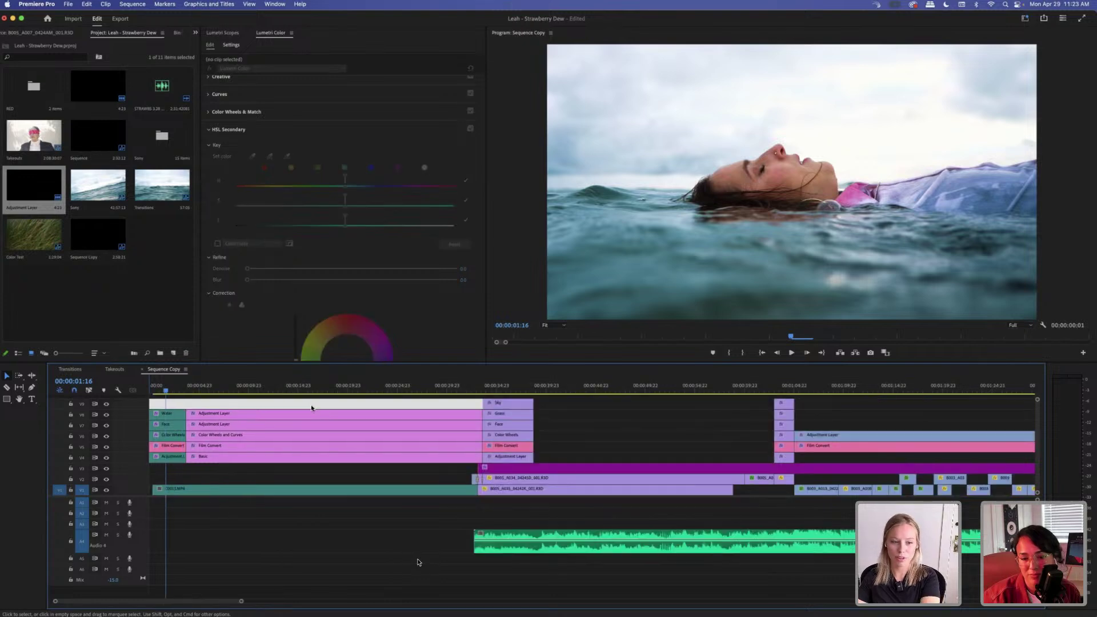
key("minus")
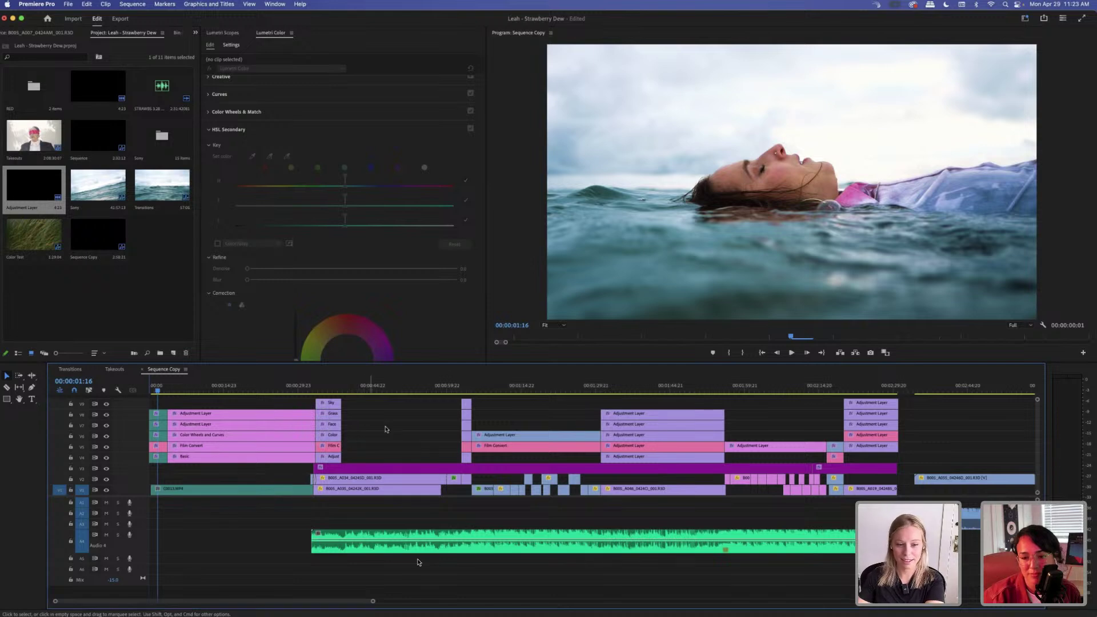
key("equal")
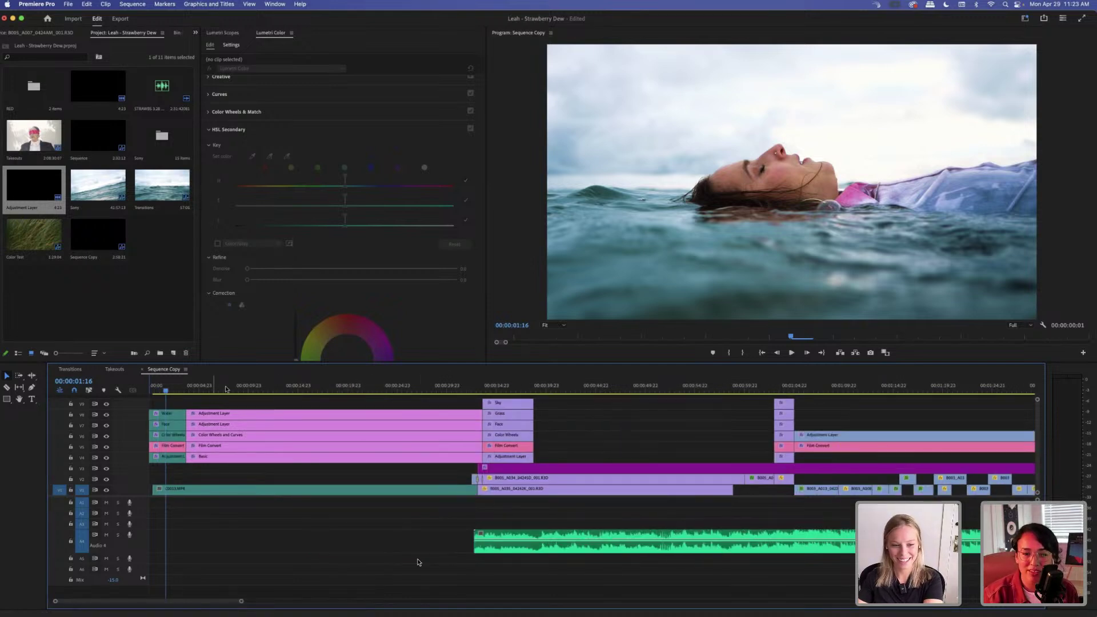
key("Left")
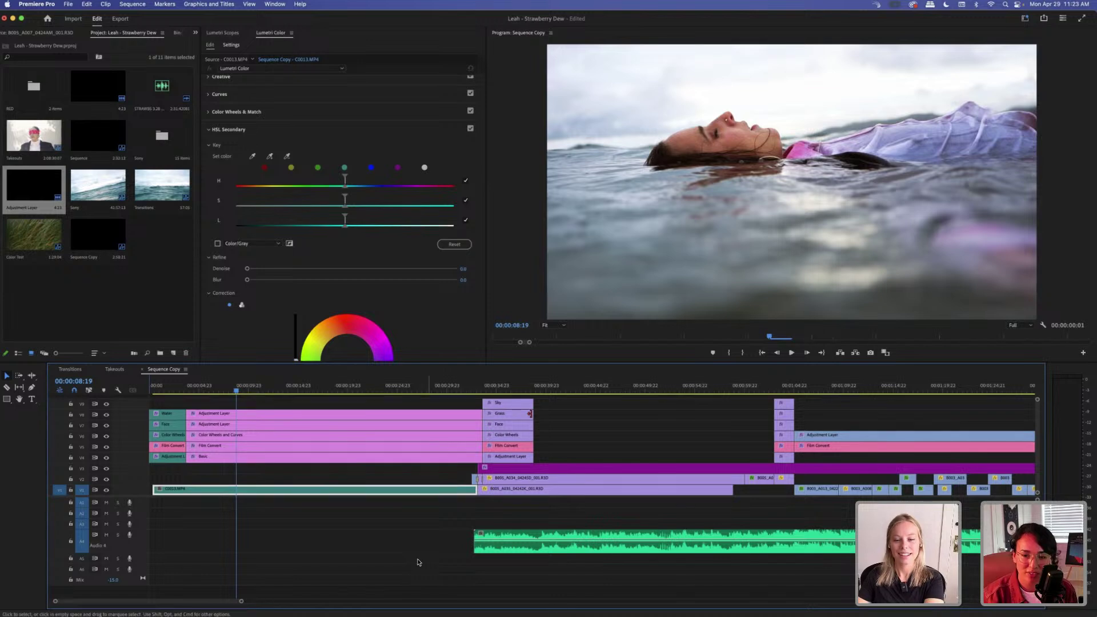
left_click(564, 420)
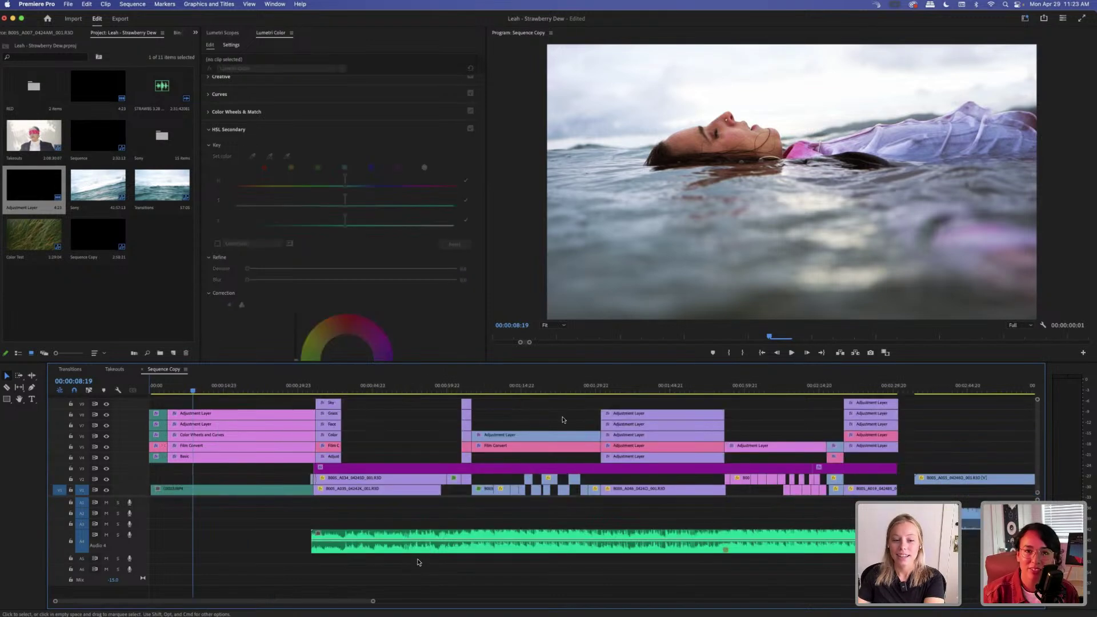
key("minus")
left_click(276, 389)
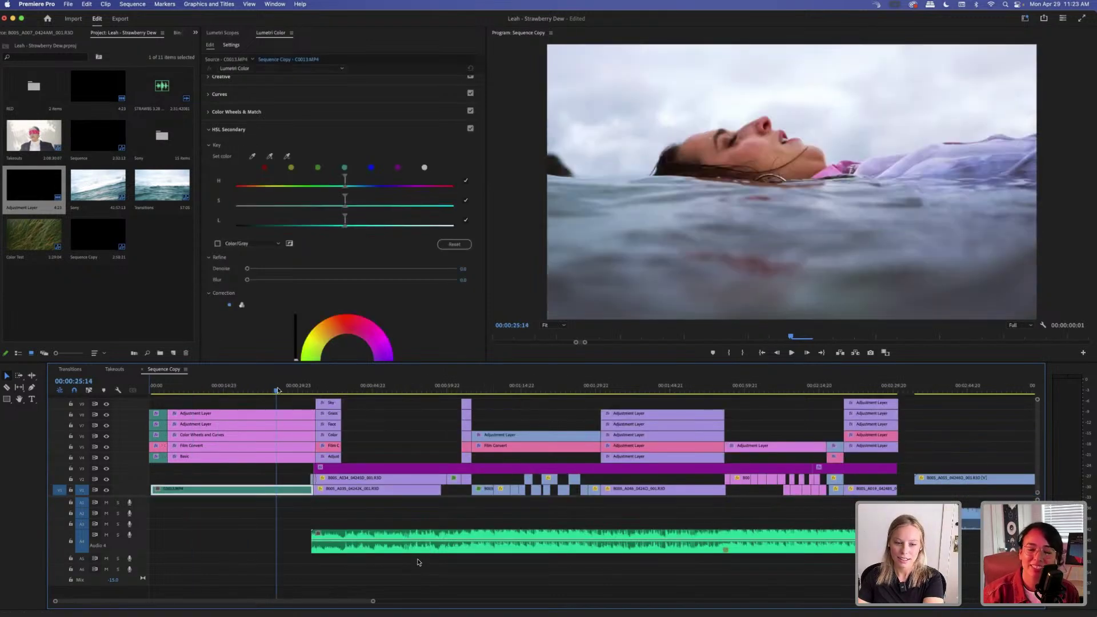
Review the graded land scenes in Sequence Copy at 00:00:37:04, 00:01:10:03, 00:01:39:18 and 00:01:42:21.
key("Down")
key("space")
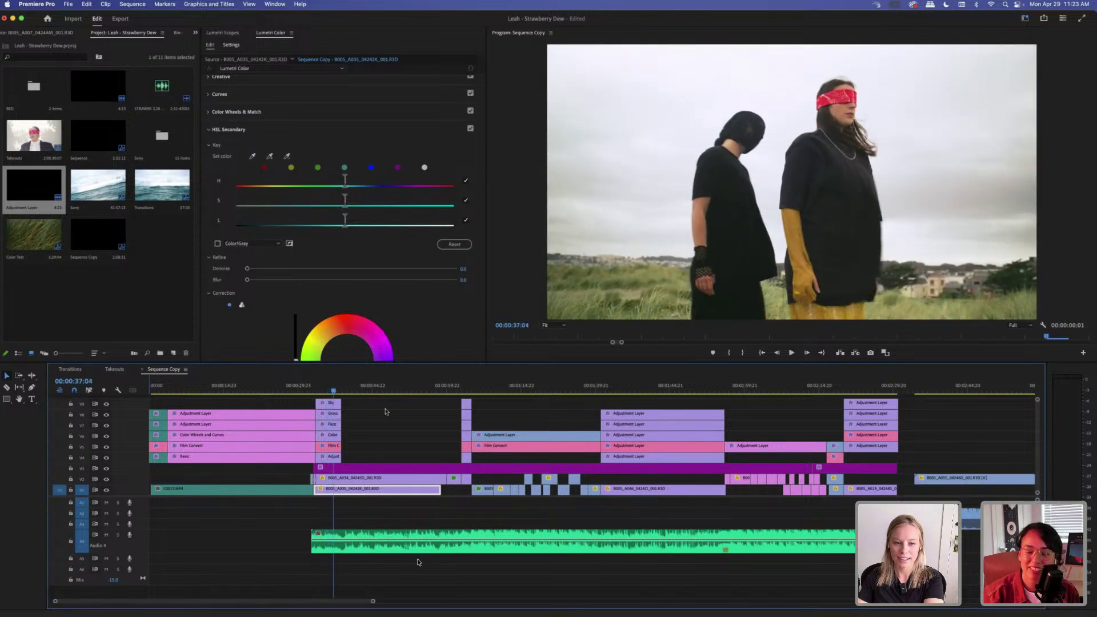
left_click(411, 403)
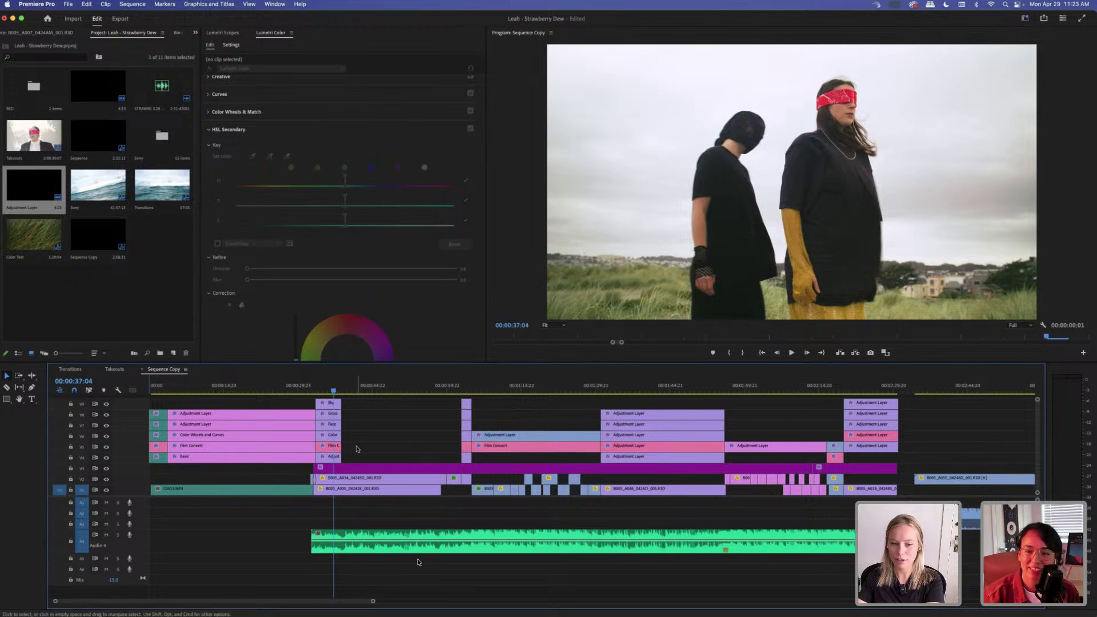
left_click(498, 394)
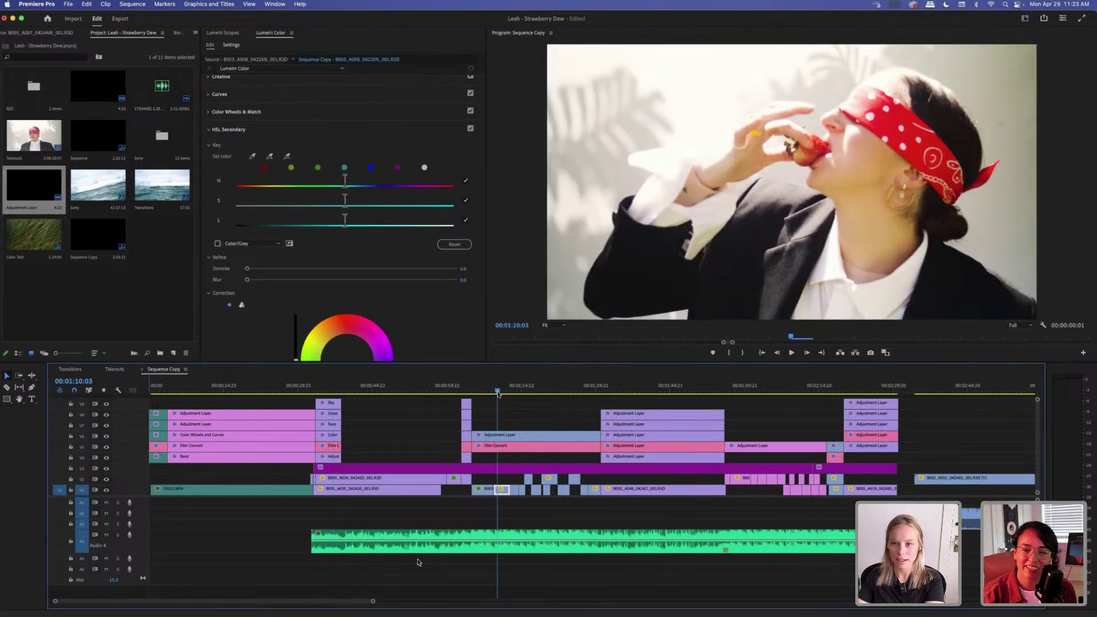
left_click(646, 391)
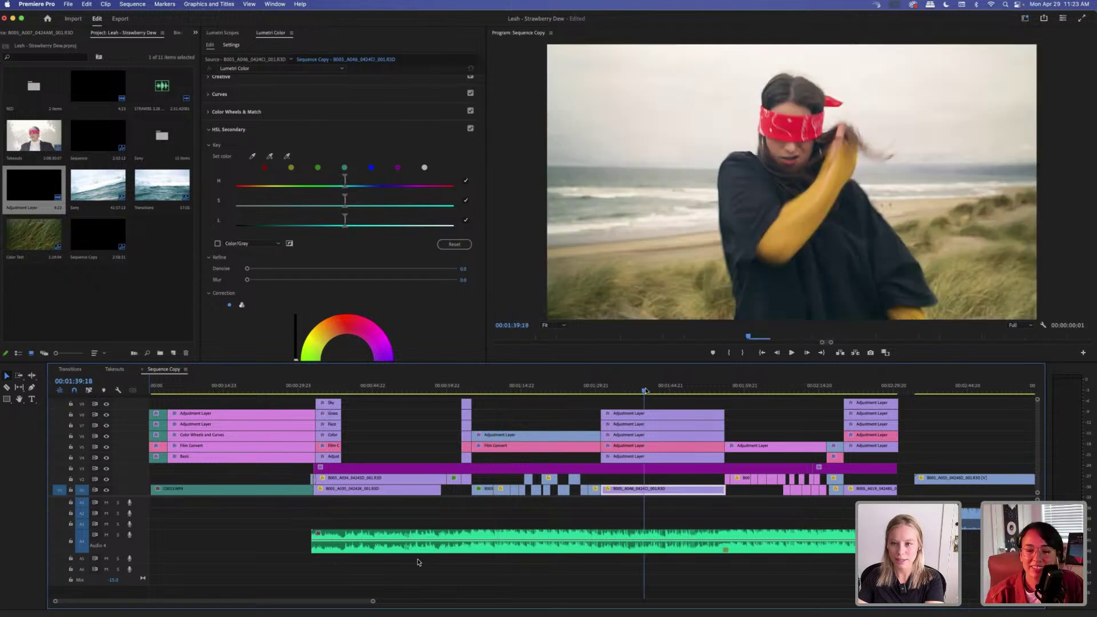
left_click(660, 392)
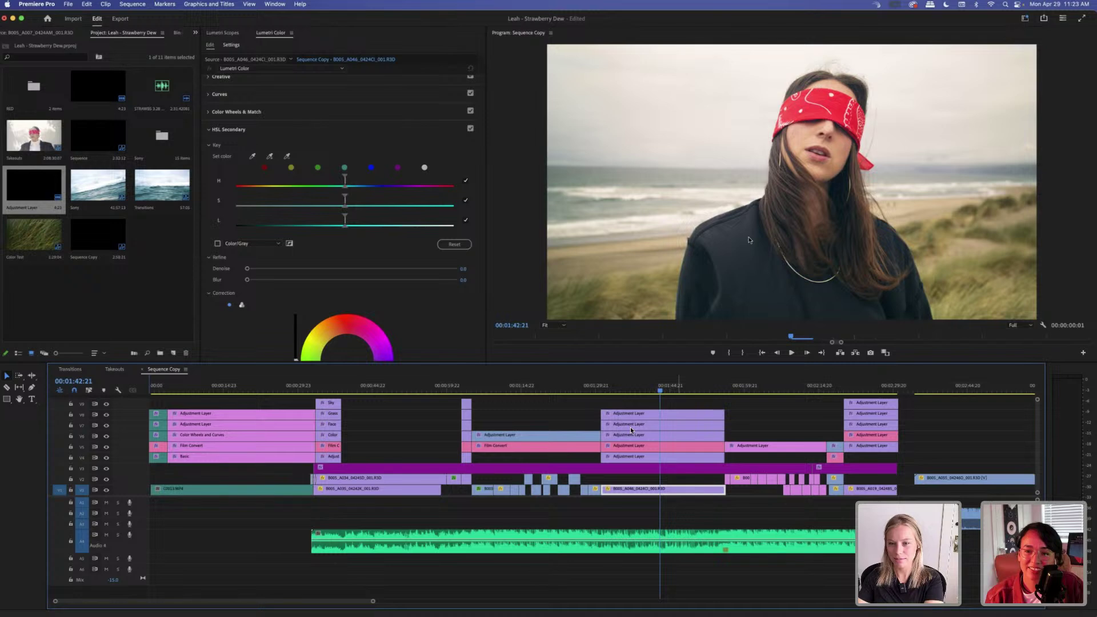
left_click(528, 417)
key("Delete")
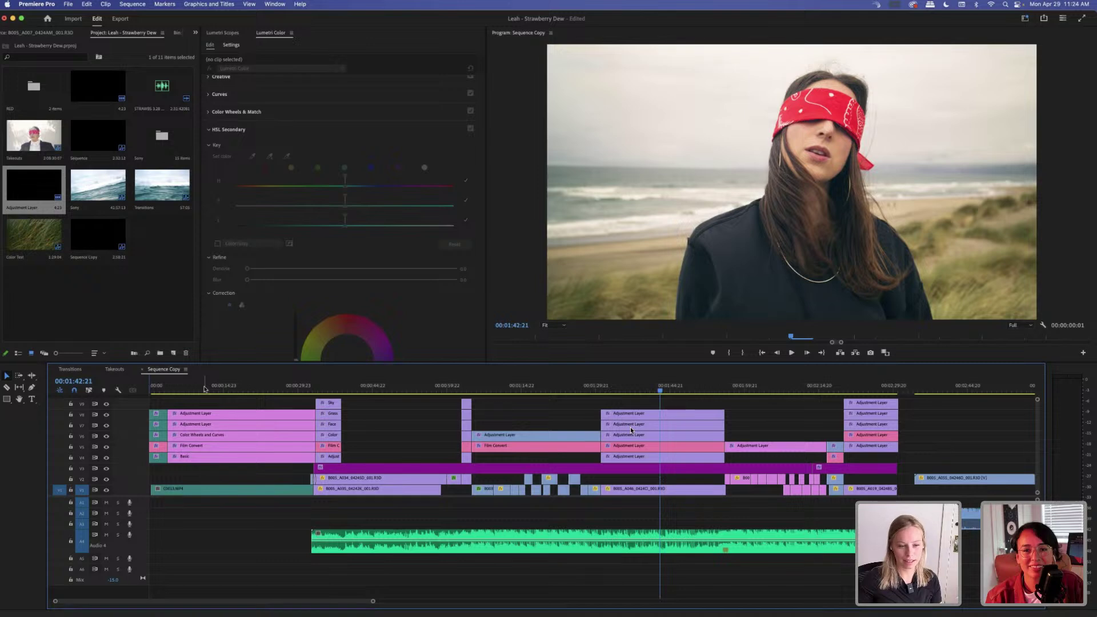
Select the V8 adjustment layer at 00:00:15:10, tighten its HSL Secondary saturation falloff and shift the luminance range slightly darker.
left_click(226, 389)
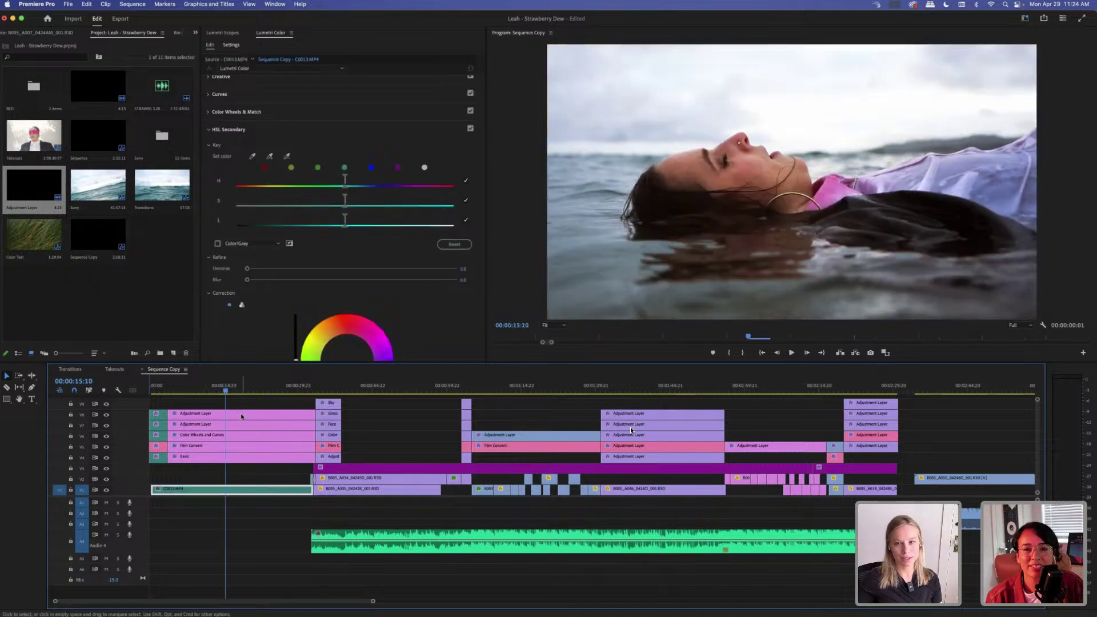
left_click(241, 414)
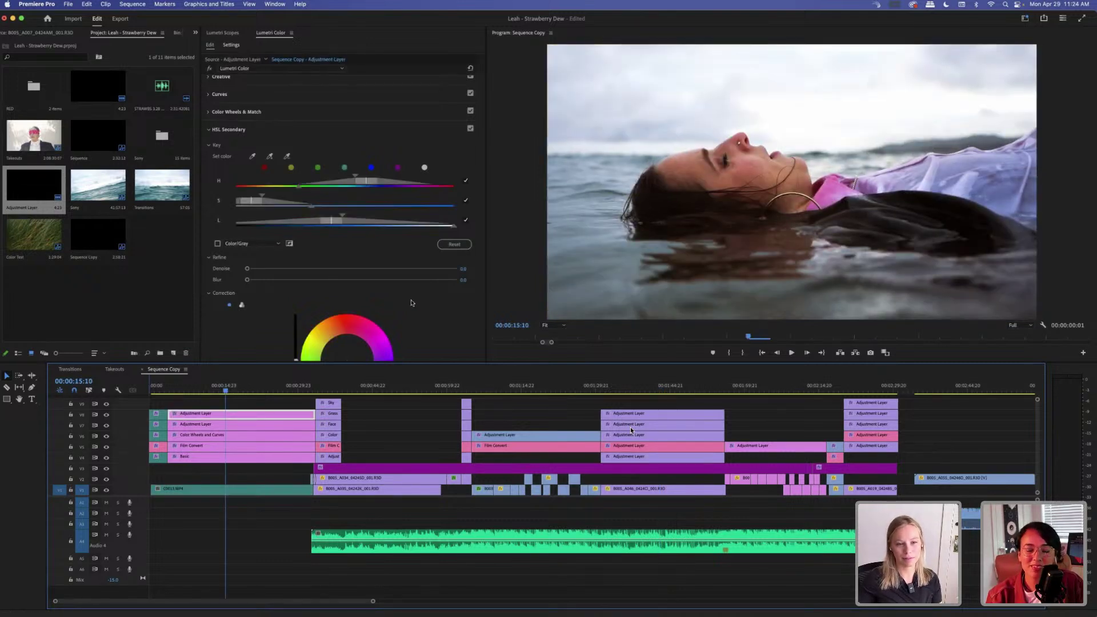
scroll(332, 276, "down", 3)
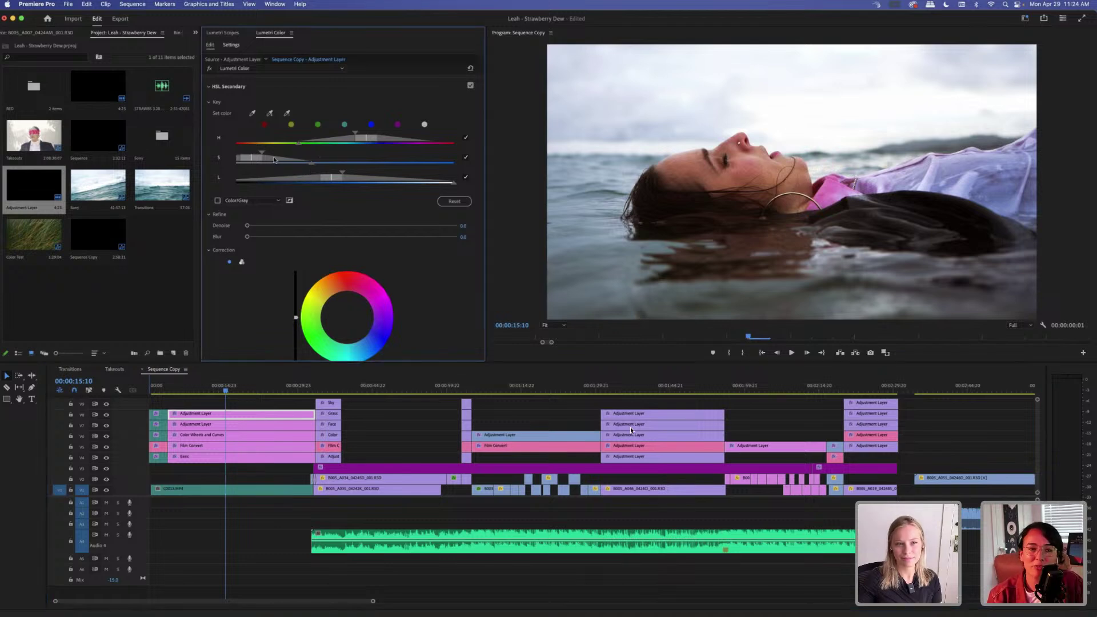
mouse_move(323, 165)
left_mouse_down()
mouse_move(403, 167)
mouse_move(285, 172)
mouse_move(332, 179)
mouse_move(317, 180)
left_mouse_up()
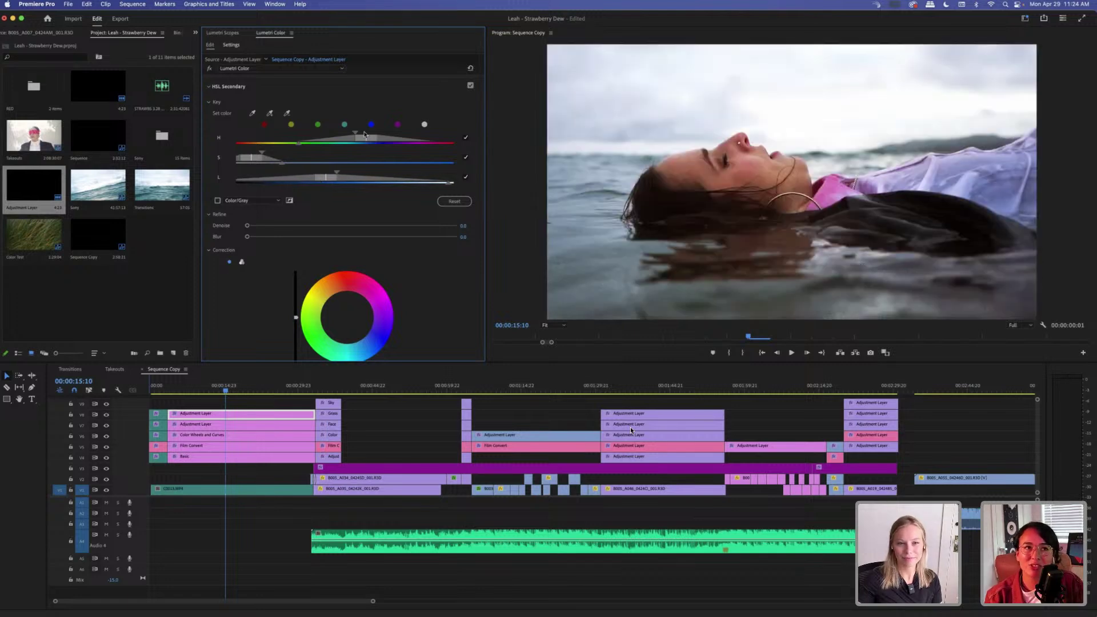
Shift the key's hue range toward cyan, extend its falloff on the yellow side, and raise the saturation range slightly.
left_click_drag(367, 142, 348, 140)
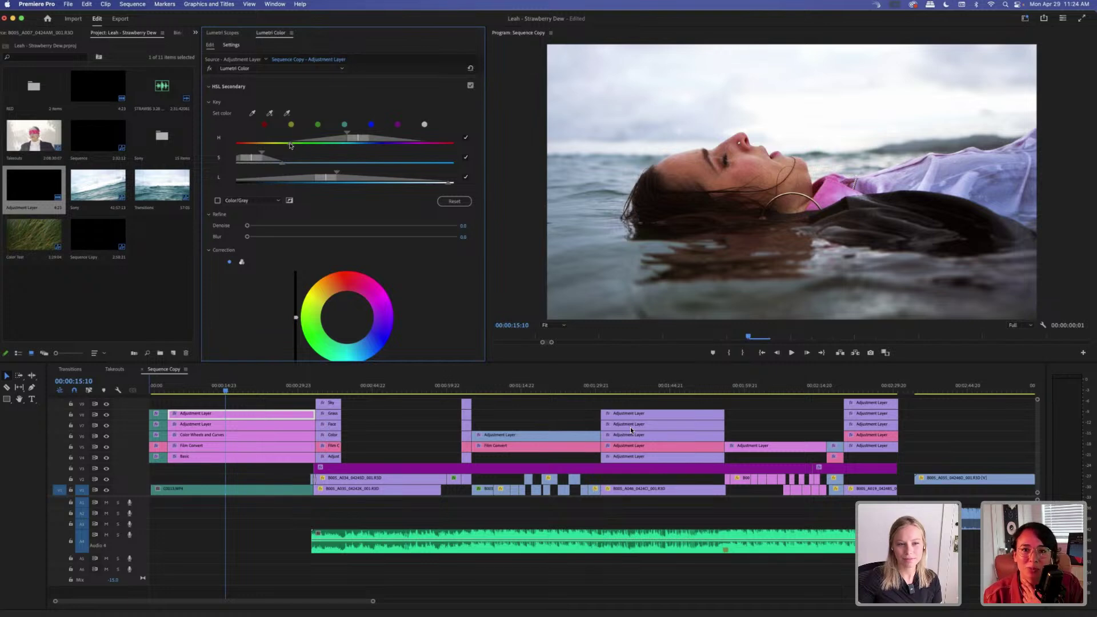
left_click_drag(291, 144, 269, 147)
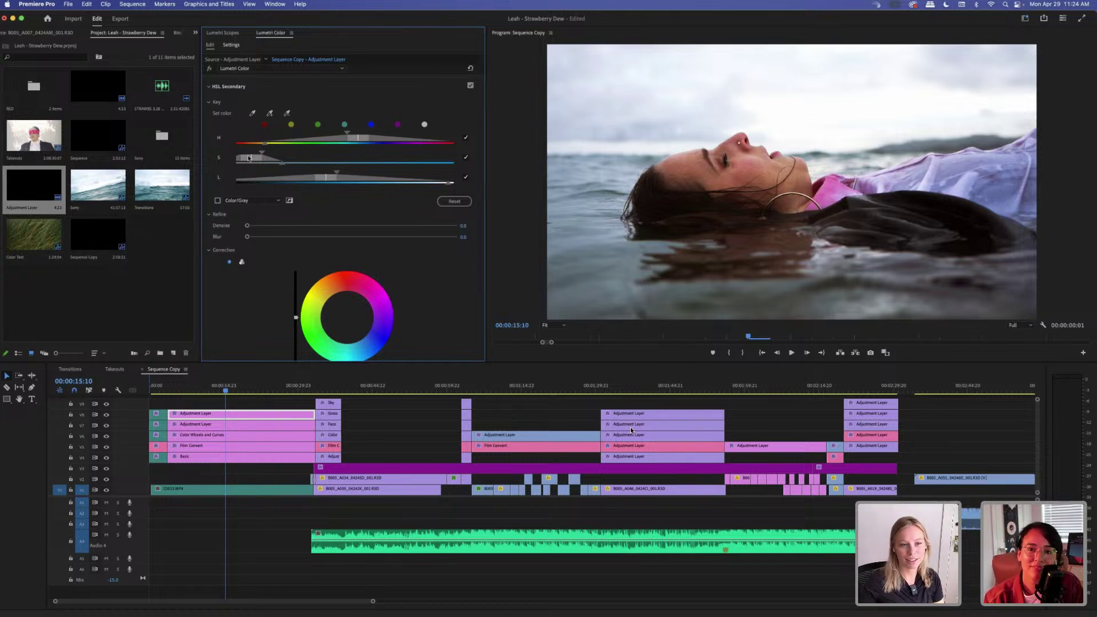
left_click_drag(250, 160, 258, 159)
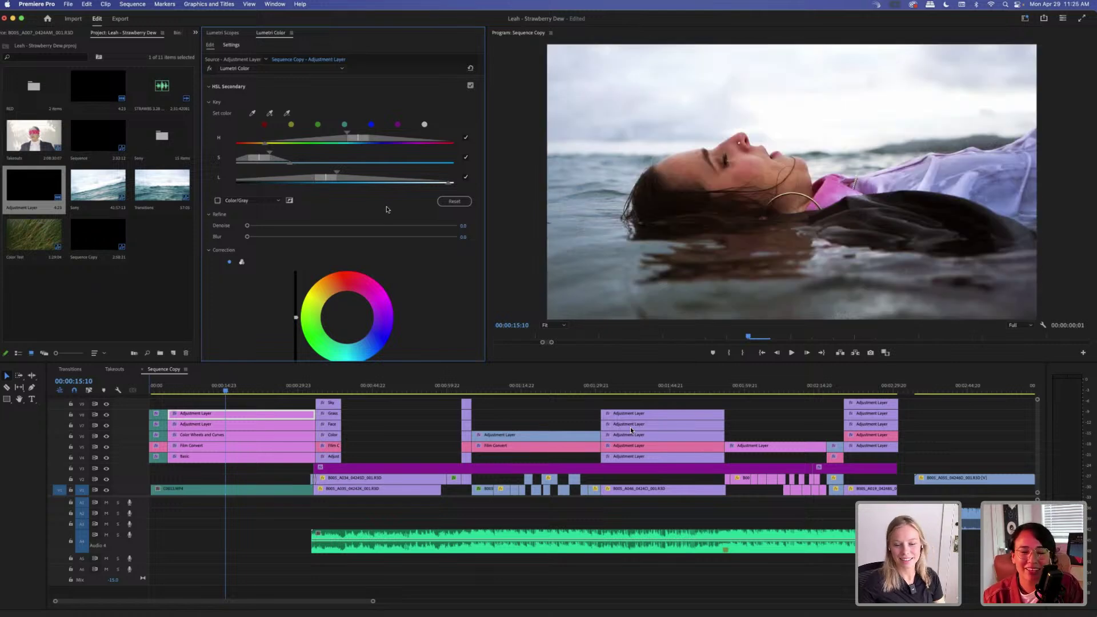
At 00:00:07:07, tint the keyed water teal-blue with the HSL Secondary correction wheel and set its temperature to 1.0.
scroll(435, 331, "down", 4)
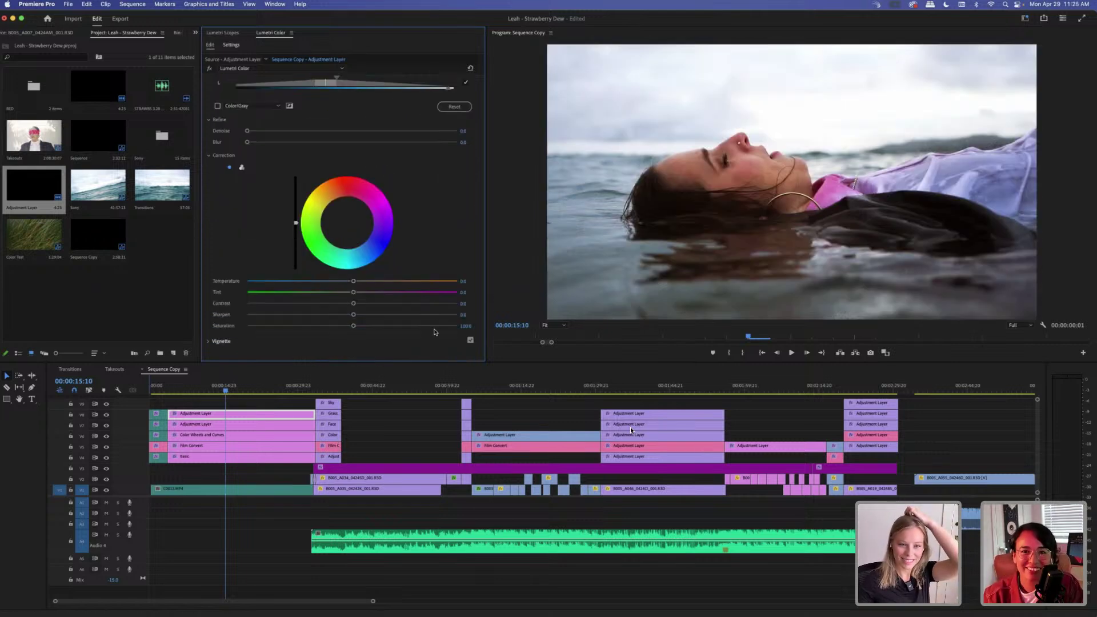
scroll(412, 228, "down", 1)
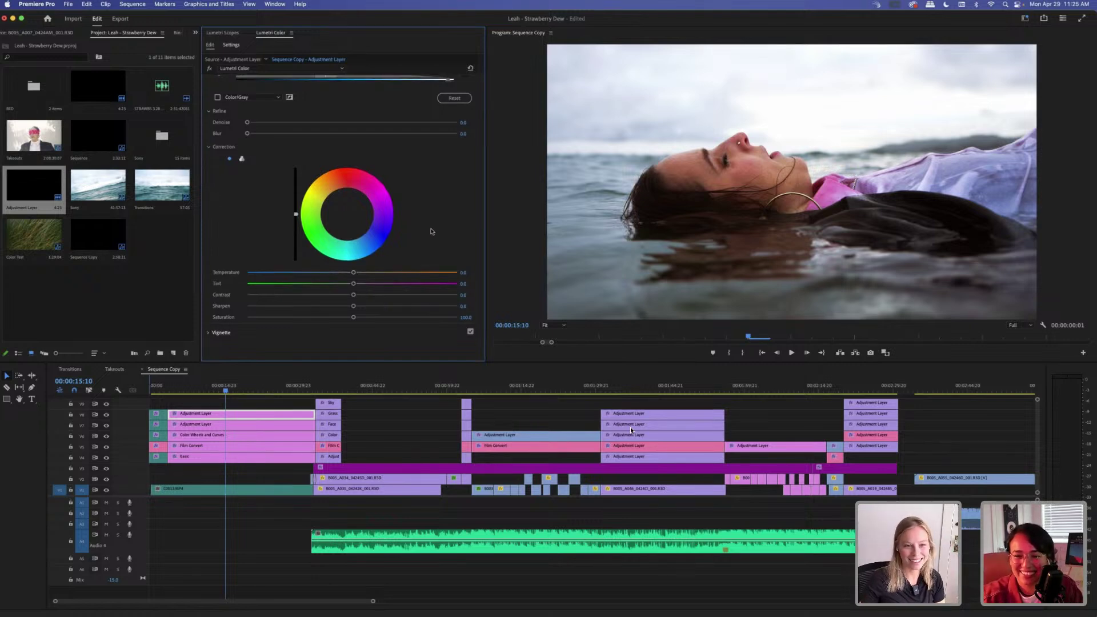
scroll(398, 171, "up", 2)
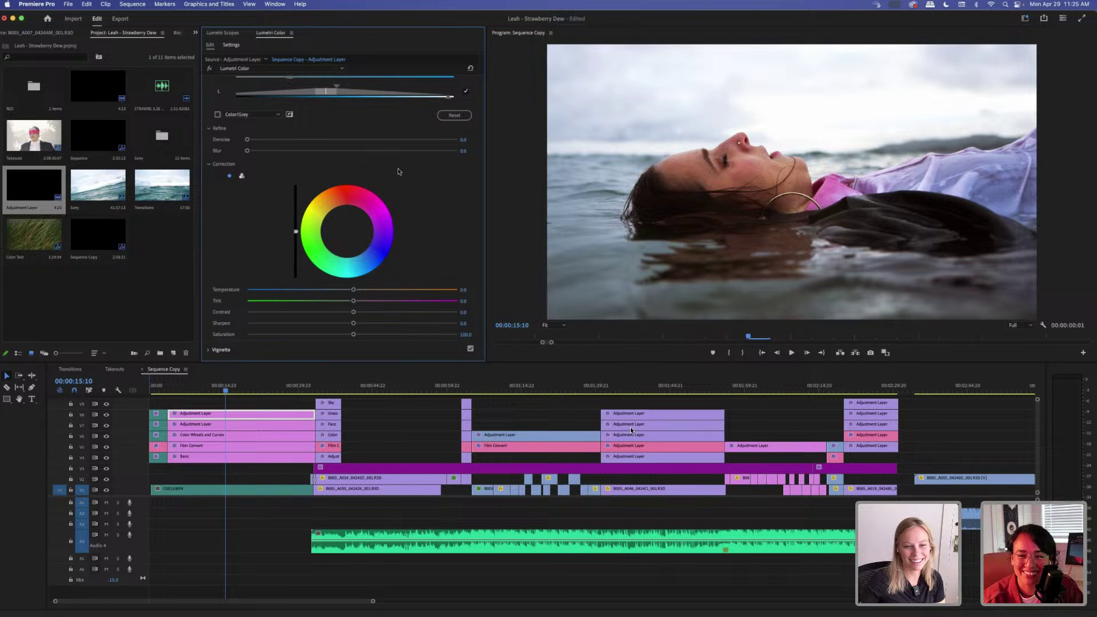
scroll(398, 172, "up", 1)
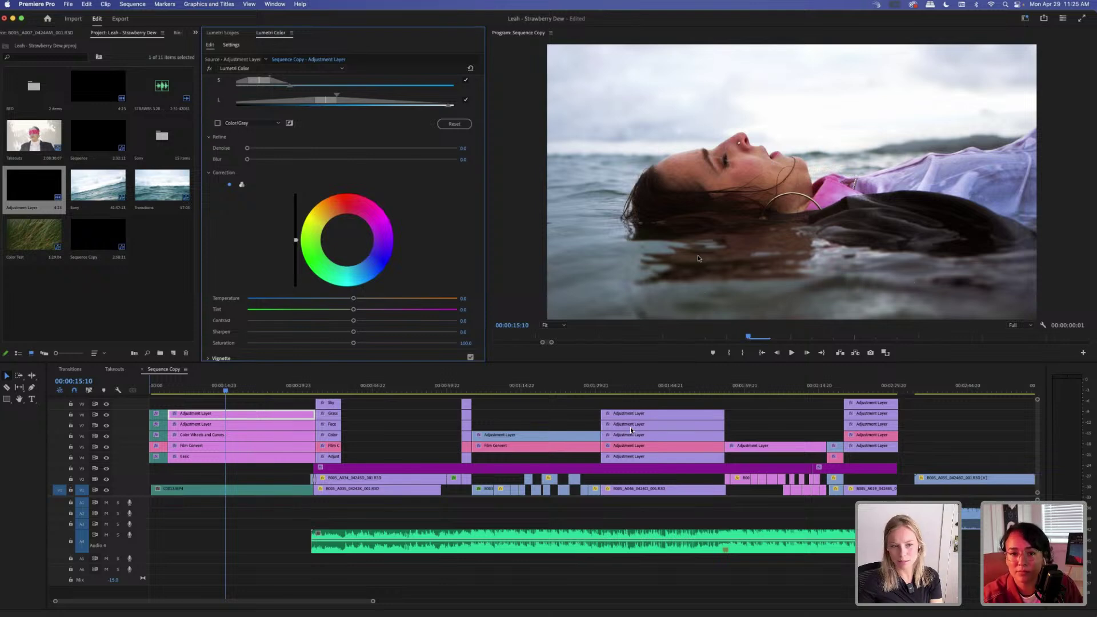
left_click(185, 391)
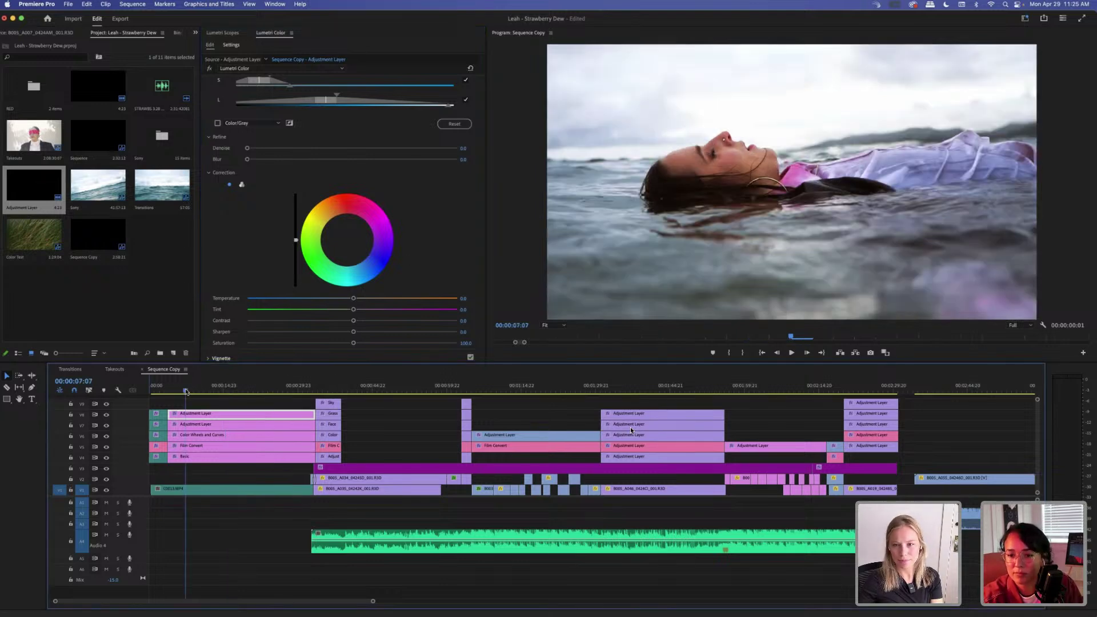
scroll(362, 179, "up", 2)
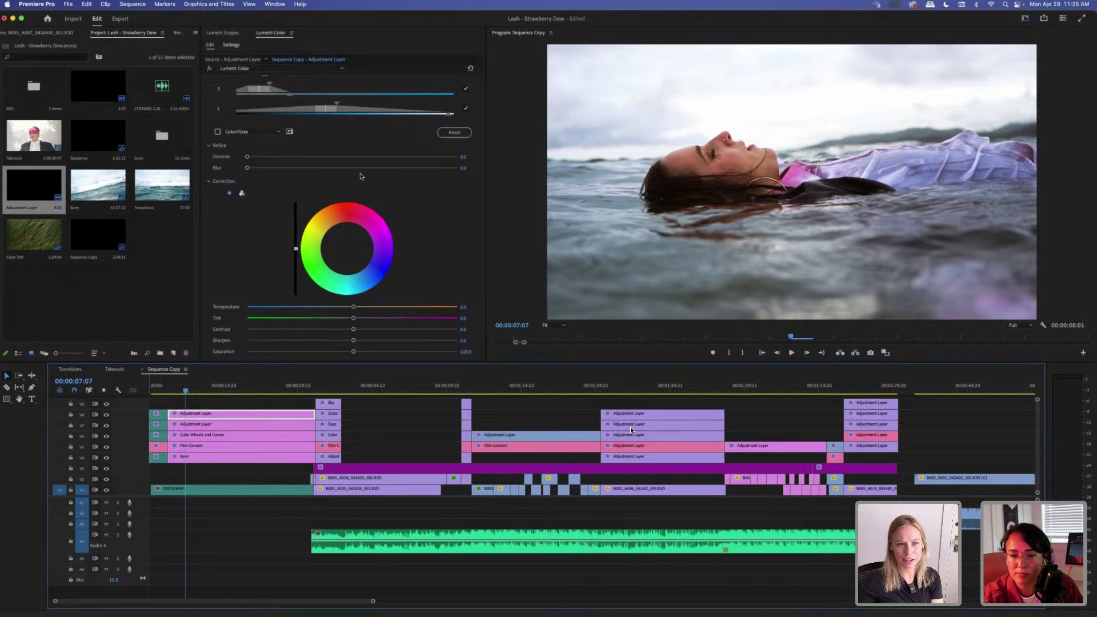
scroll(433, 298, "down", 1)
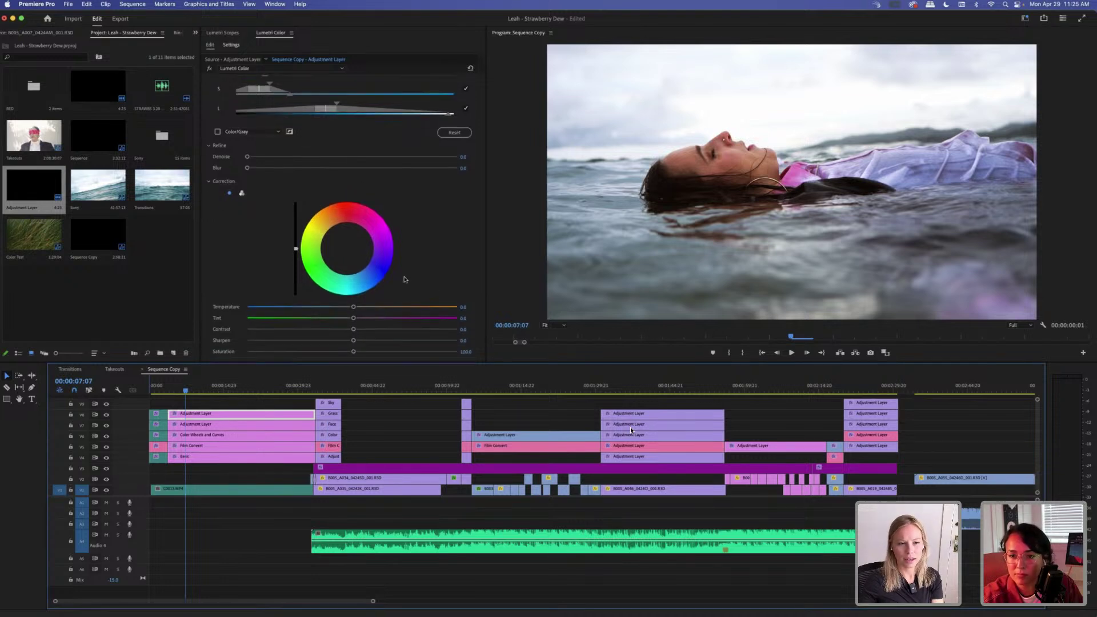
scroll(377, 260, "down", 1)
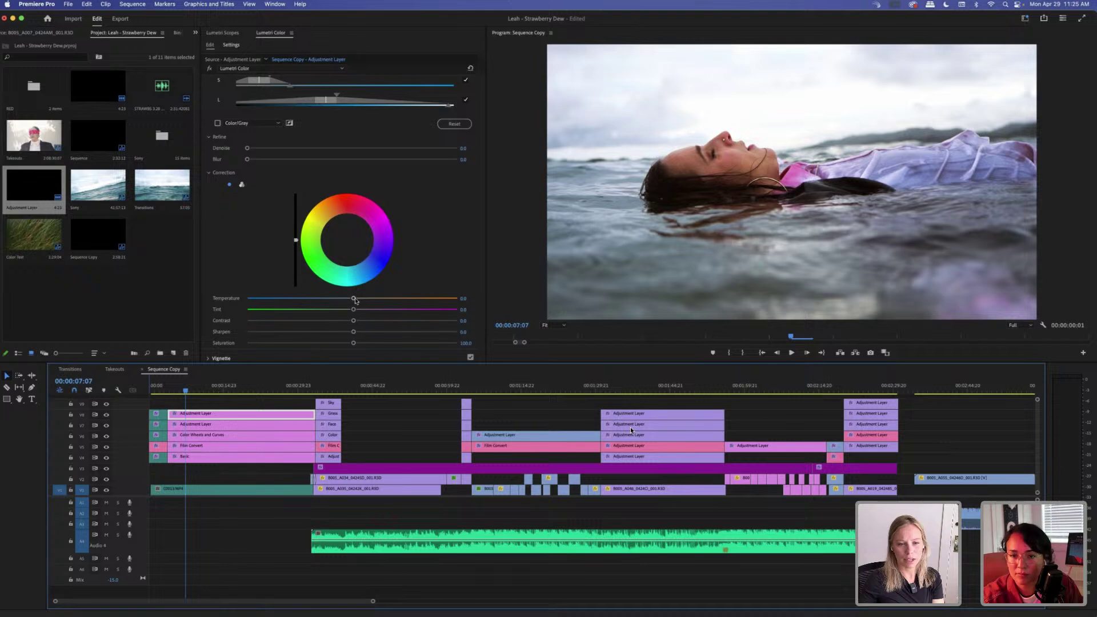
mouse_move(353, 299)
left_mouse_down()
mouse_move(285, 308)
mouse_move(463, 312)
mouse_move(352, 312)
left_mouse_up()
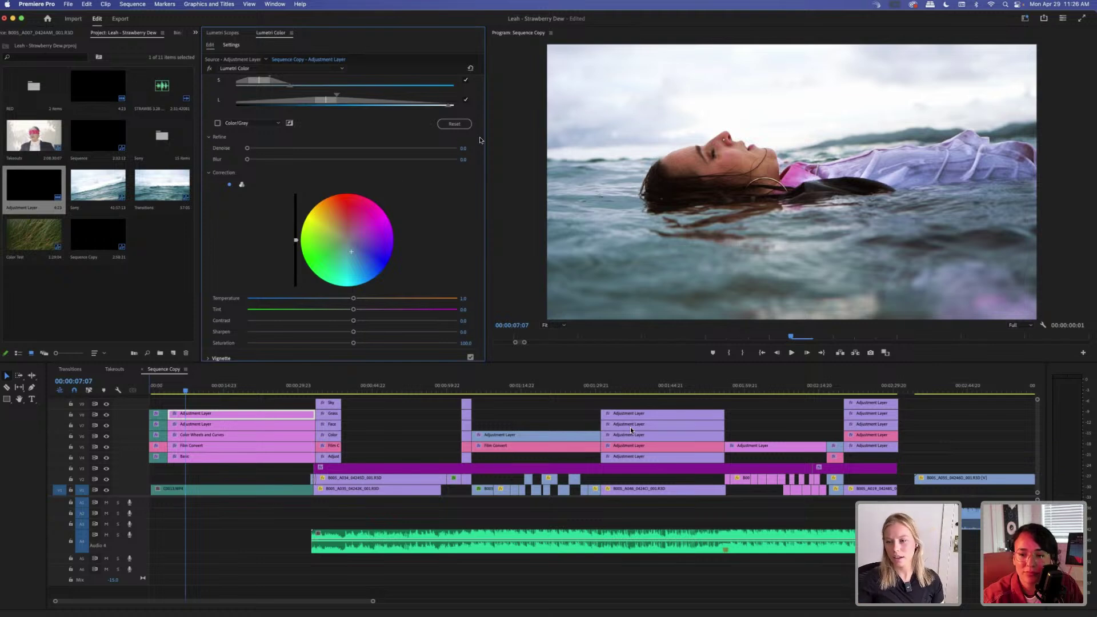
Shift the water key's HSL Secondary luminance range slightly darker.
scroll(387, 198, "up", 4)
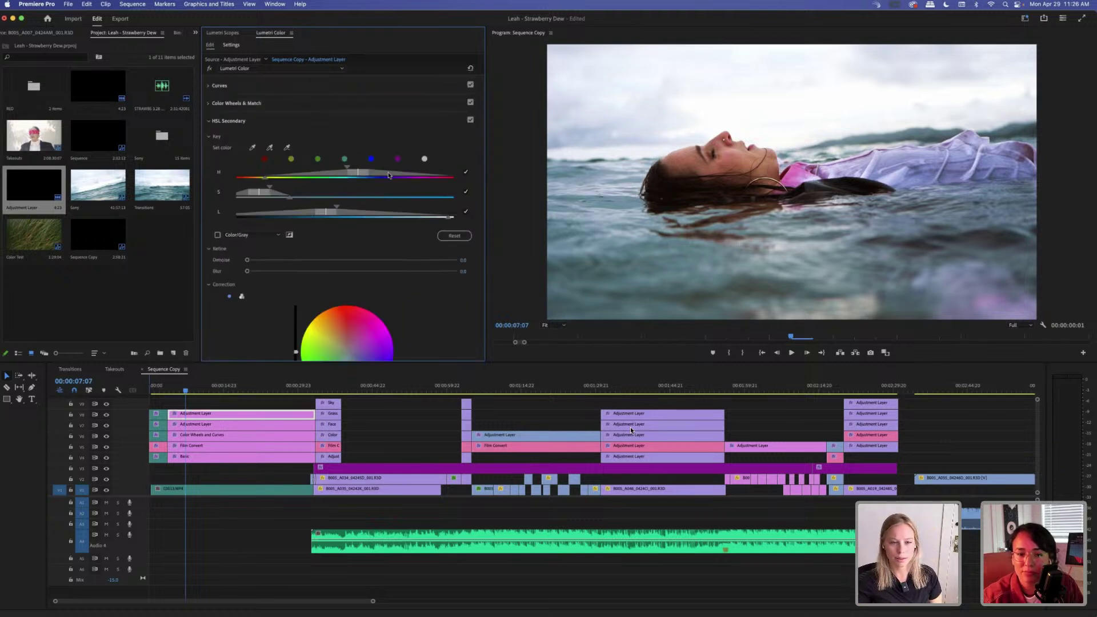
scroll(337, 252, "up", 2)
left_click_drag(334, 240, 332, 241)
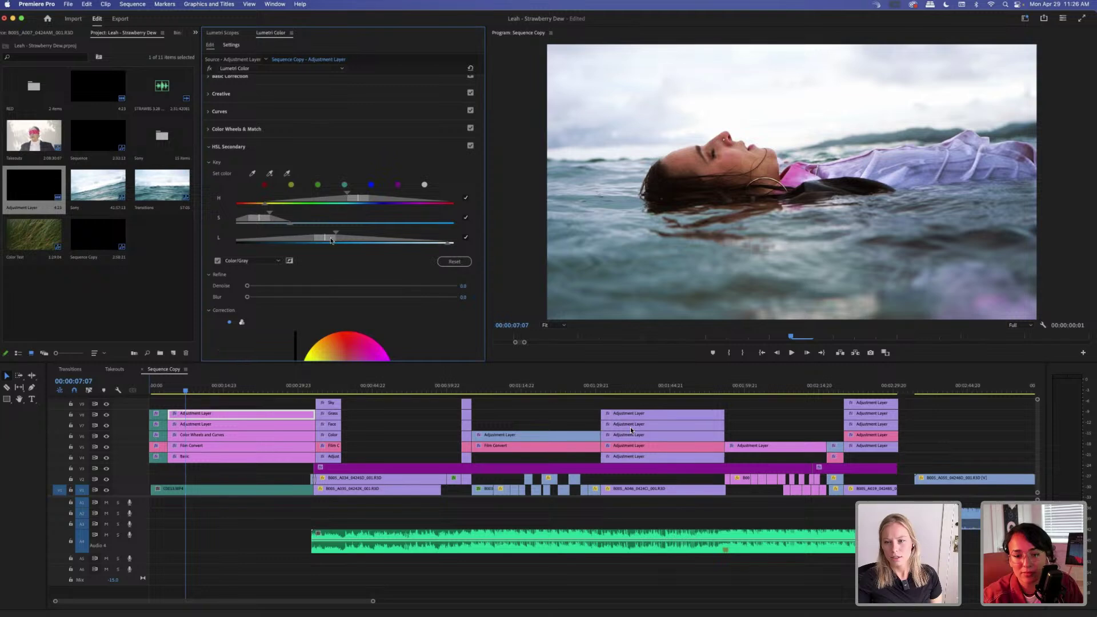
Try shifting the water key's luminance range toward the highlights while previewing the Color/Gray mask.
left_click(218, 260)
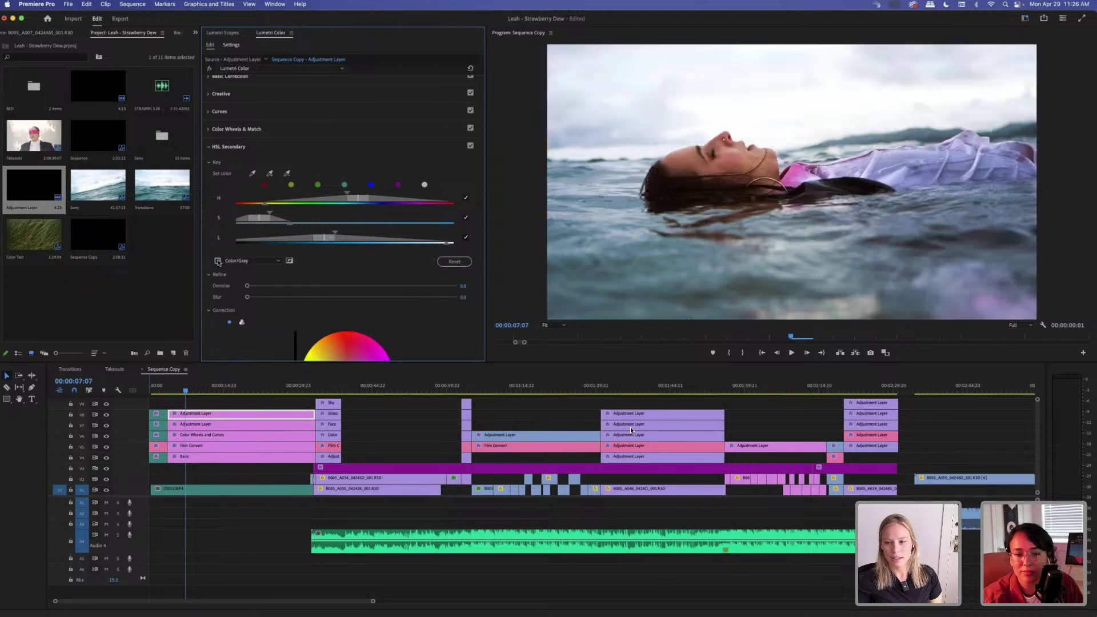
left_click(217, 260)
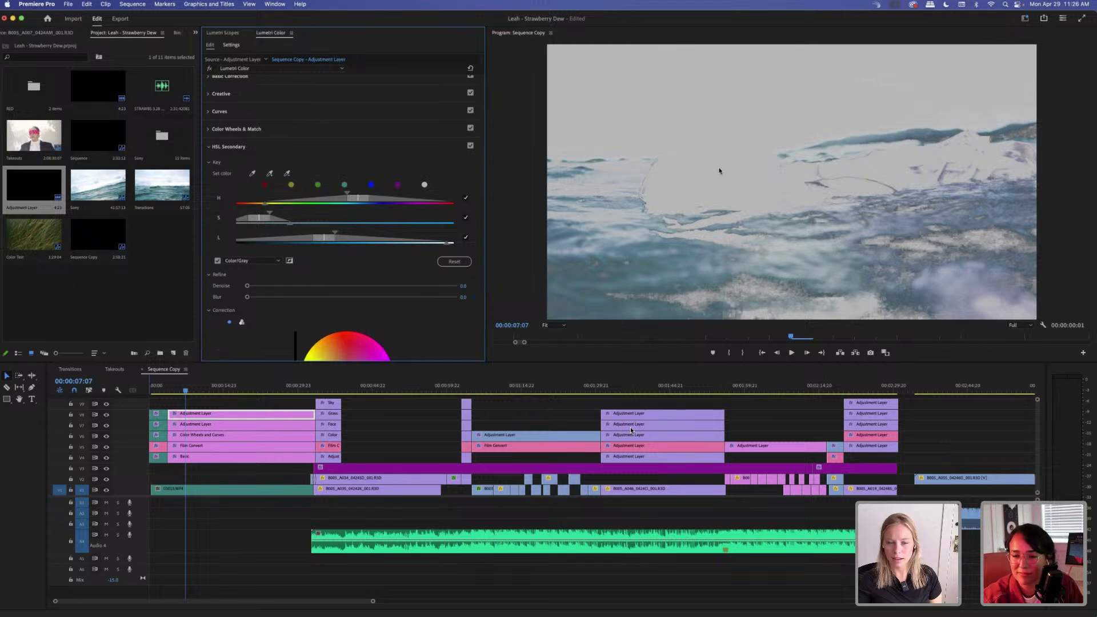
left_click_drag(329, 240, 411, 246)
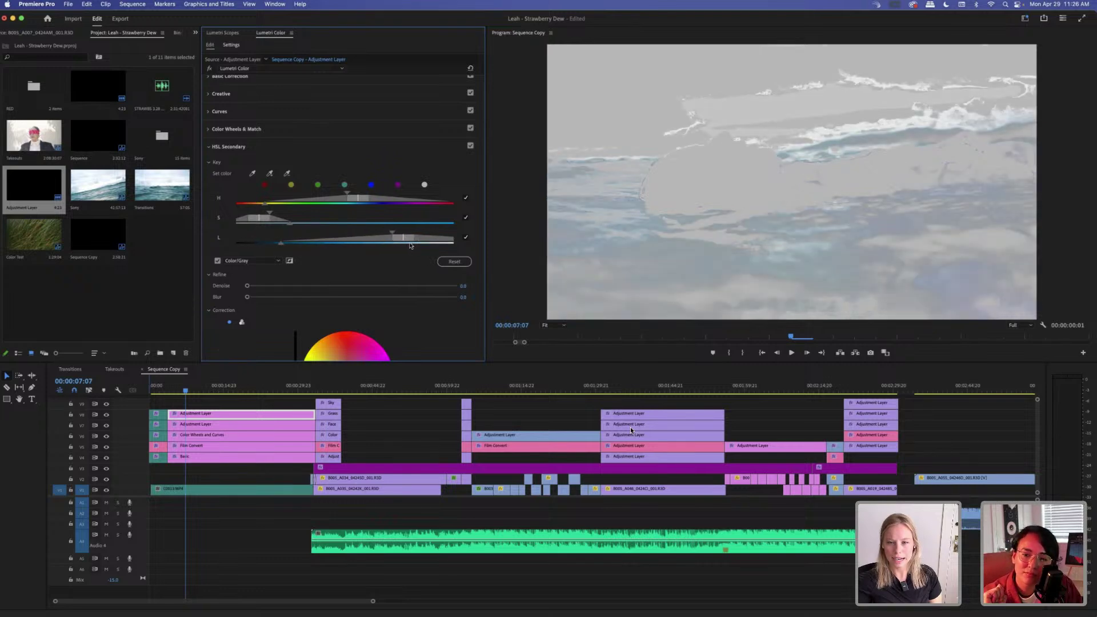
left_click(218, 261)
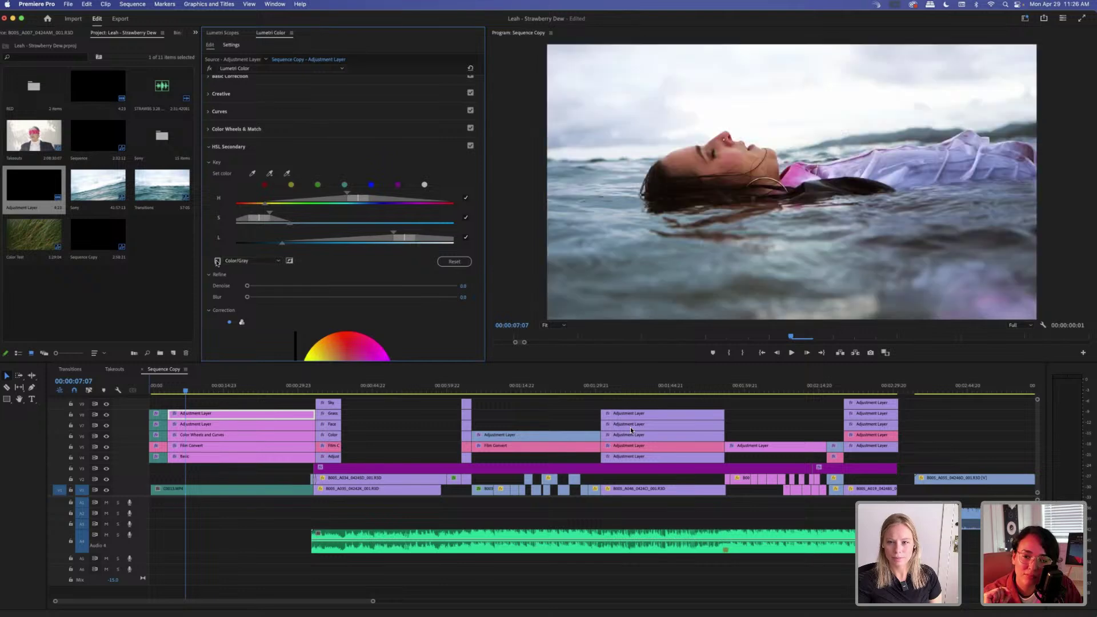
Compare the ocean shot at 00:00:07:07 with and without the HSL Secondary correction.
left_click(471, 146)
left_click(470, 146)
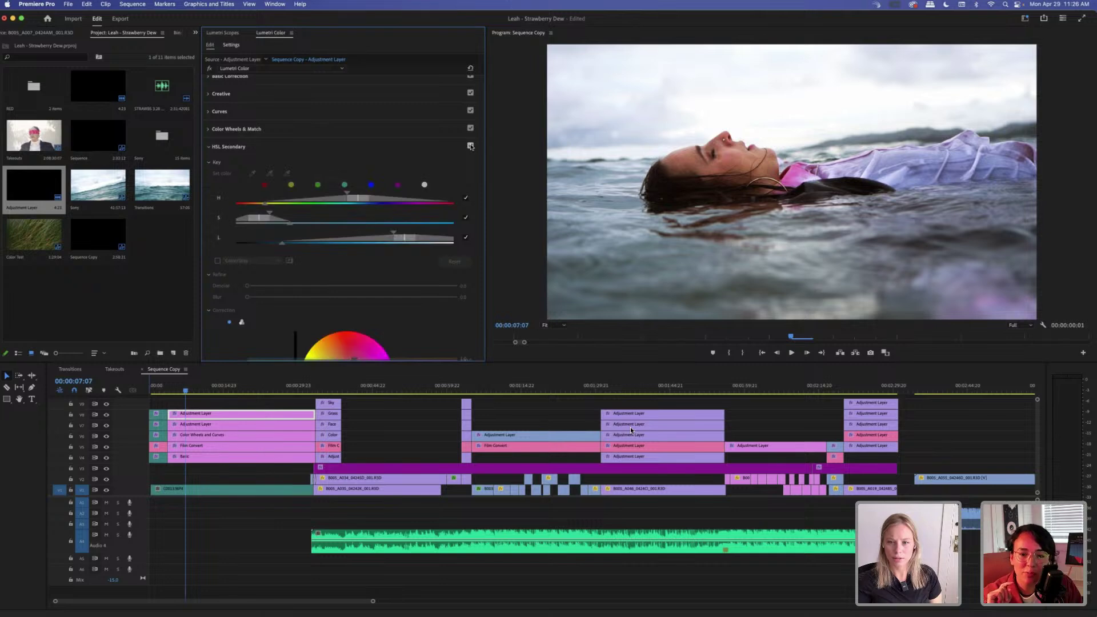
left_click(470, 146)
left_click(470, 147)
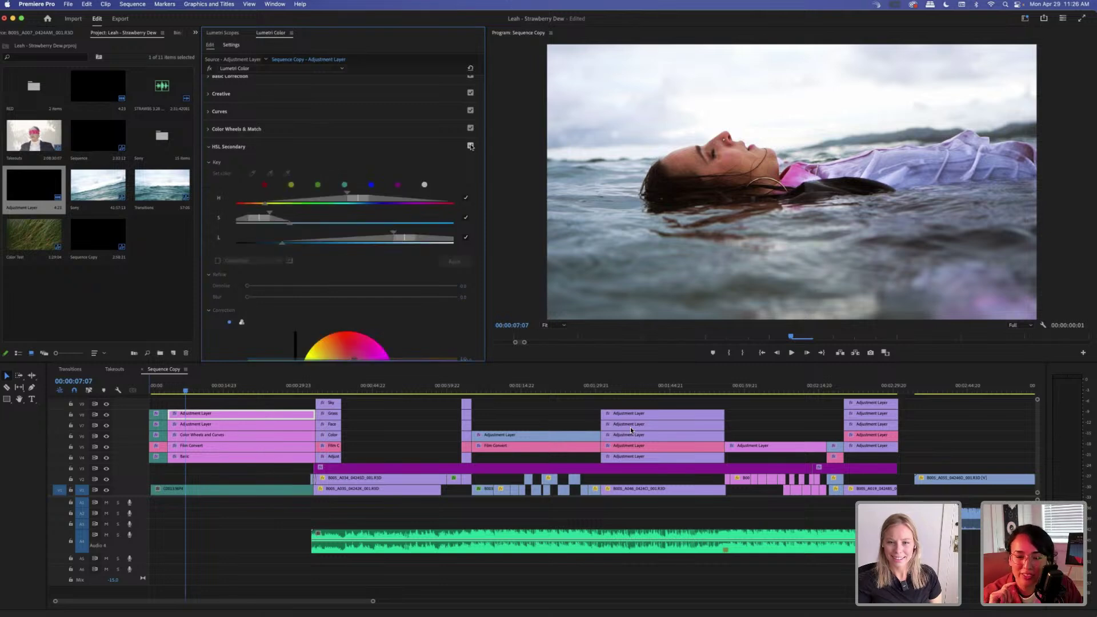
Shift the water key's luminance range to the midtones and cool the HSL Secondary correction temperature to about -19.
left_click_drag(393, 240, 342, 238)
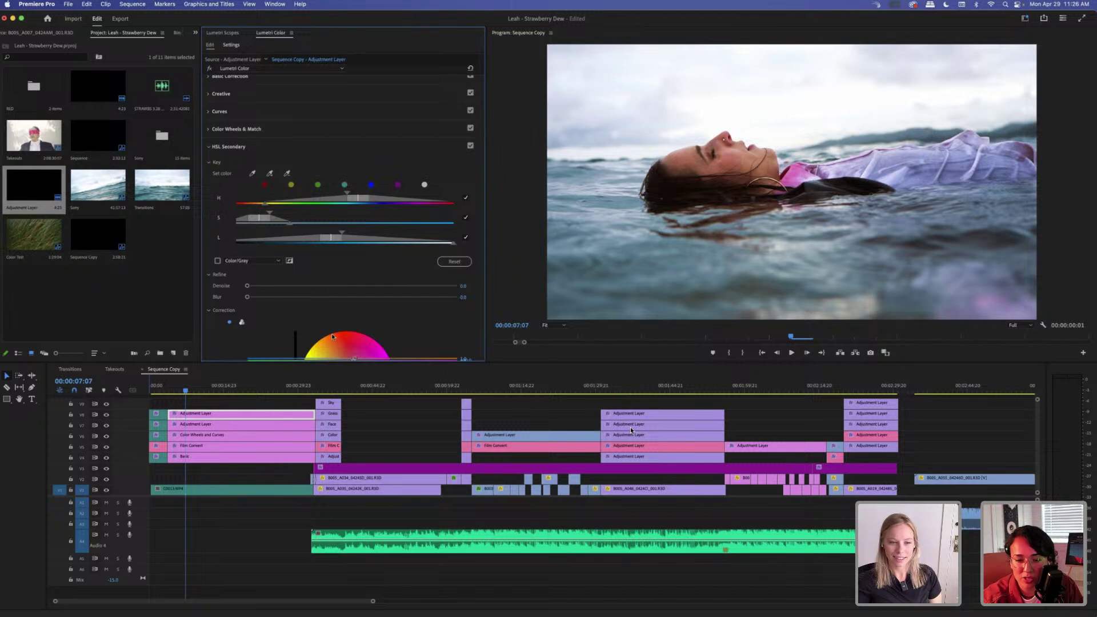
scroll(349, 224, "down", 5)
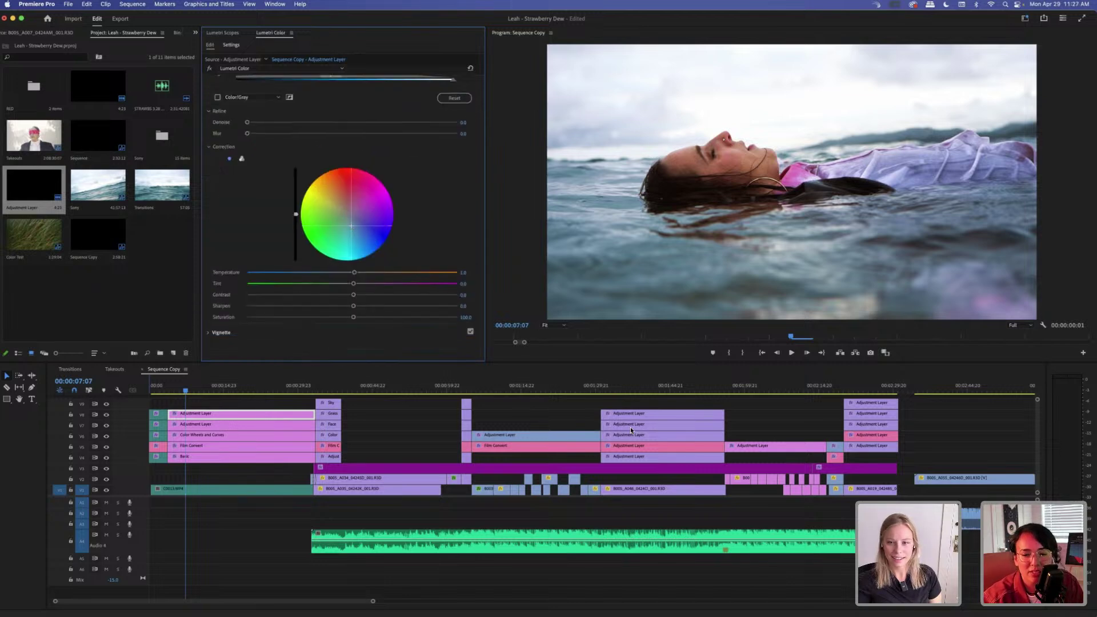
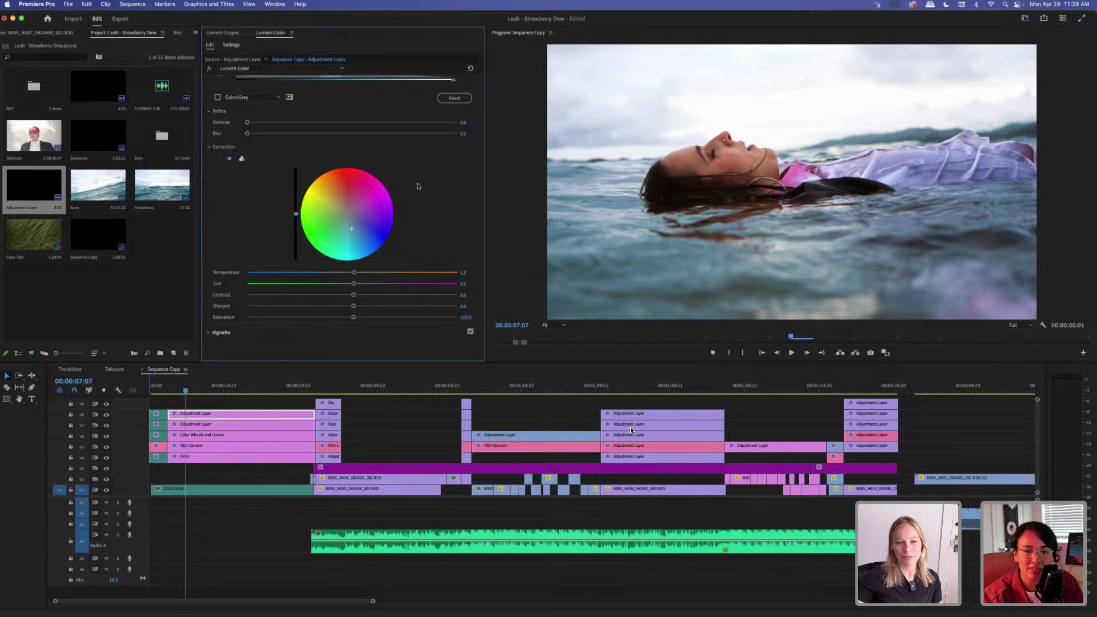
left_click_drag(354, 272, 332, 280)
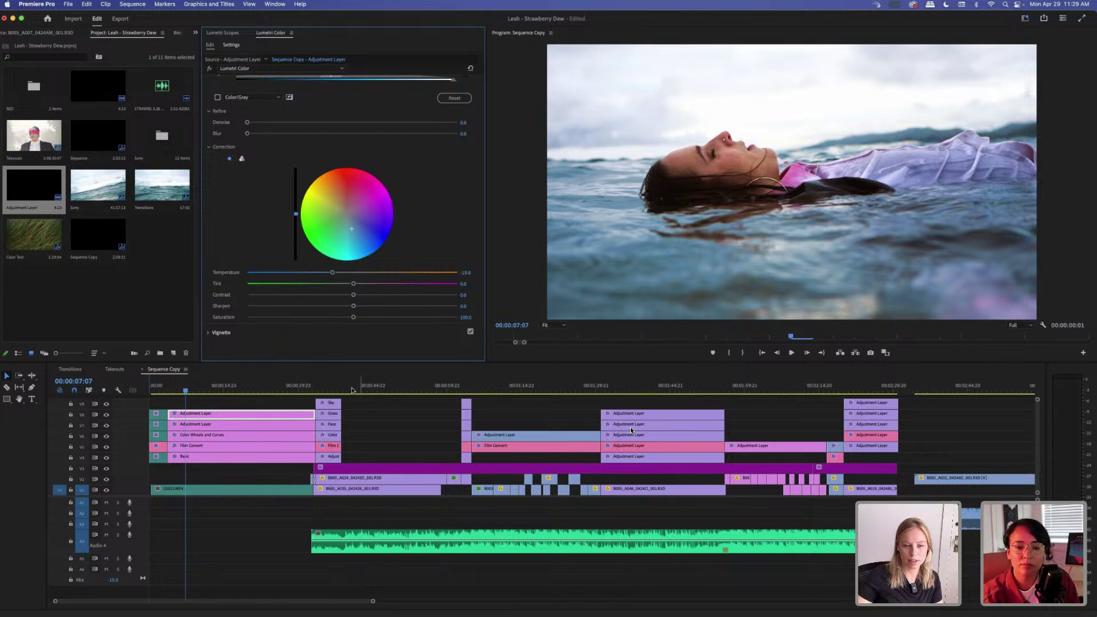
Compare the grass-field shots at 00:00:41:14 and 00:00:36:10 with the ocean shot at 00:00:17:06 and 00:00:09:07.
left_click(355, 390)
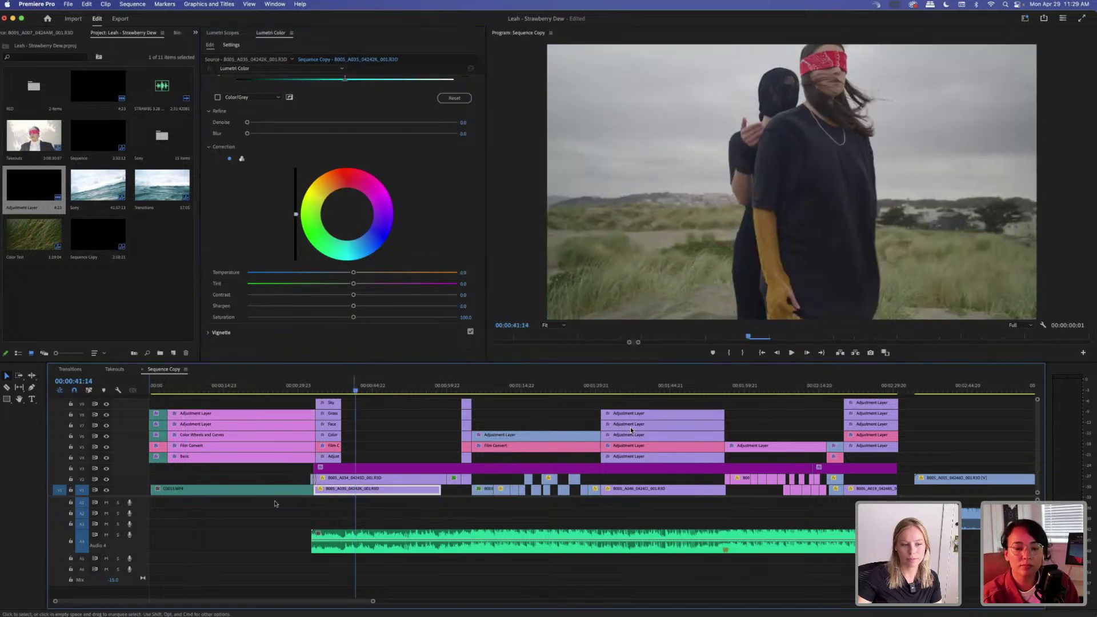
left_click(106, 469)
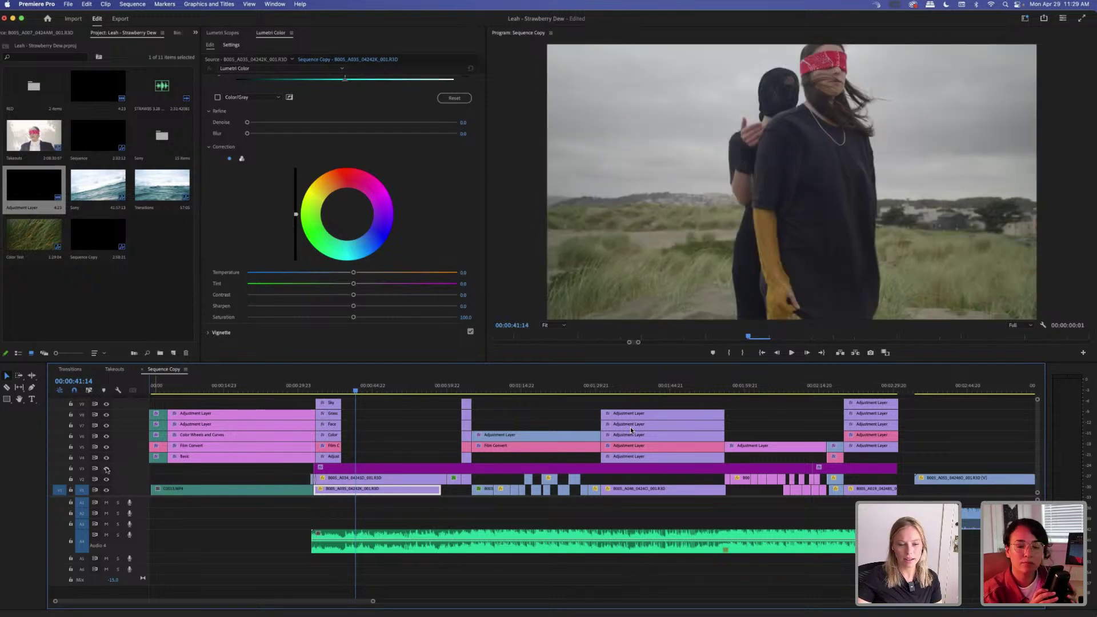
left_click(331, 388)
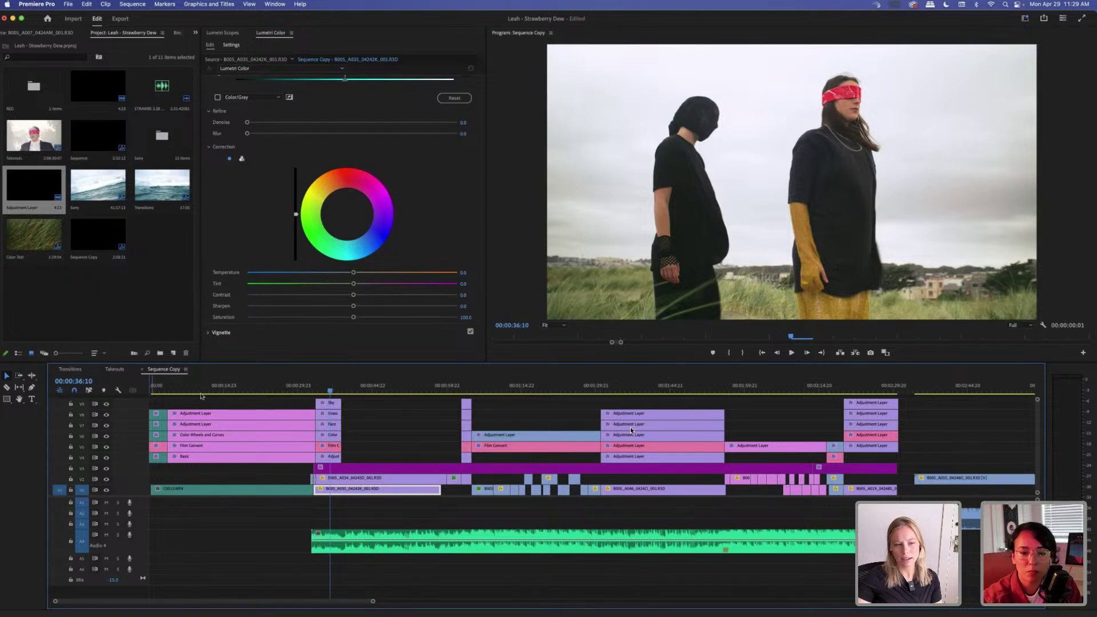
left_click(235, 388)
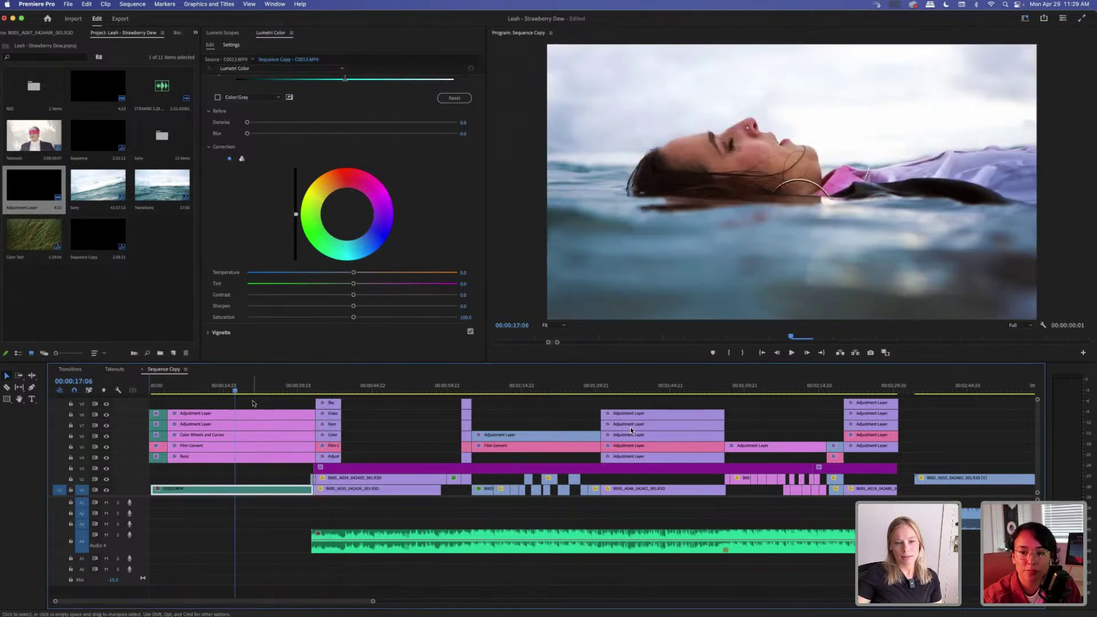
left_click(196, 390)
left_click(196, 389)
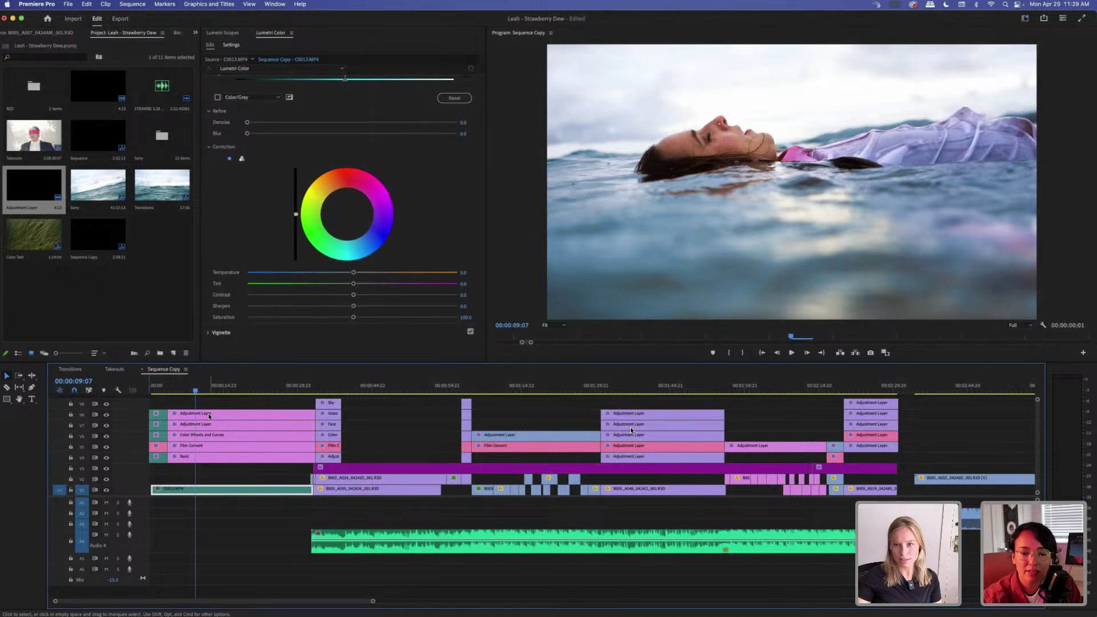
Inspect the water correction on the V8 adjustment layer at 00:00:15:06 and 00:00:07:07.
left_click(208, 413)
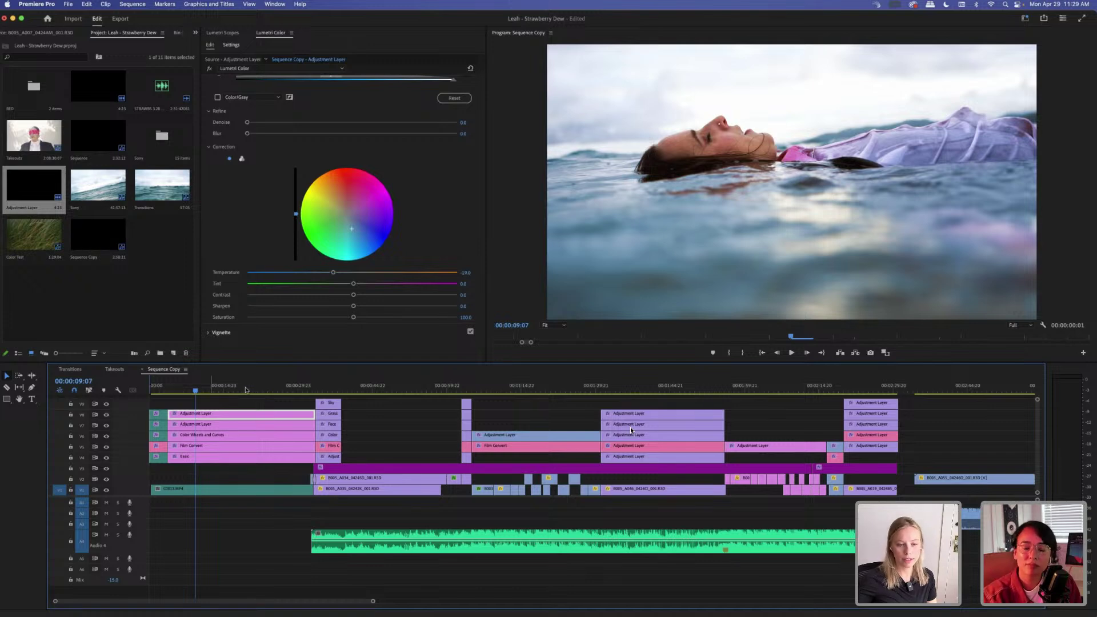
left_click(225, 391)
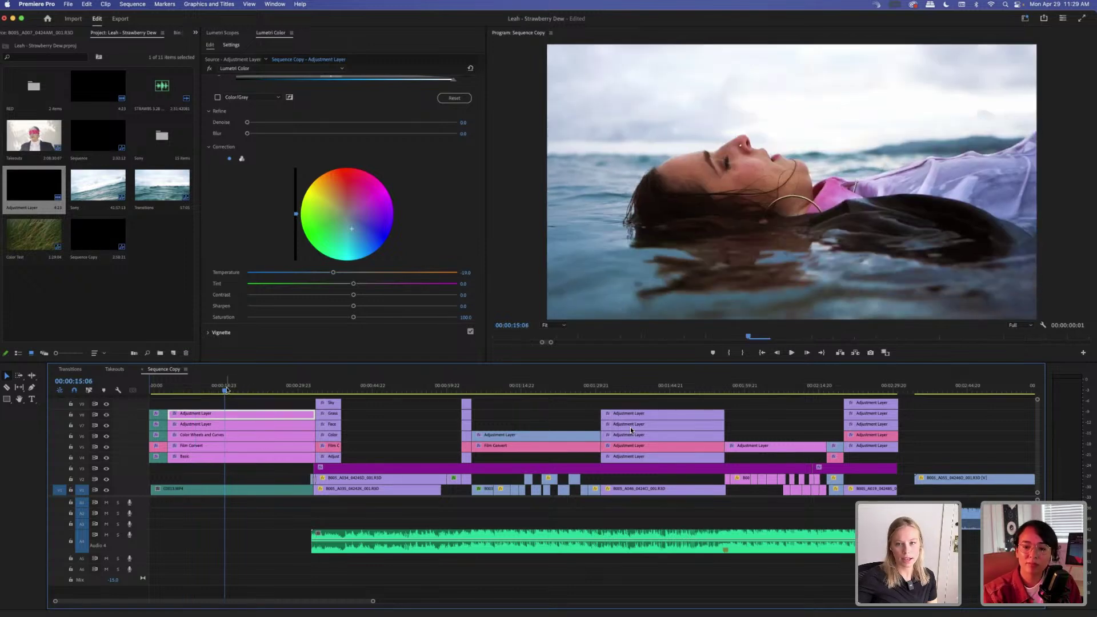
left_click(186, 390)
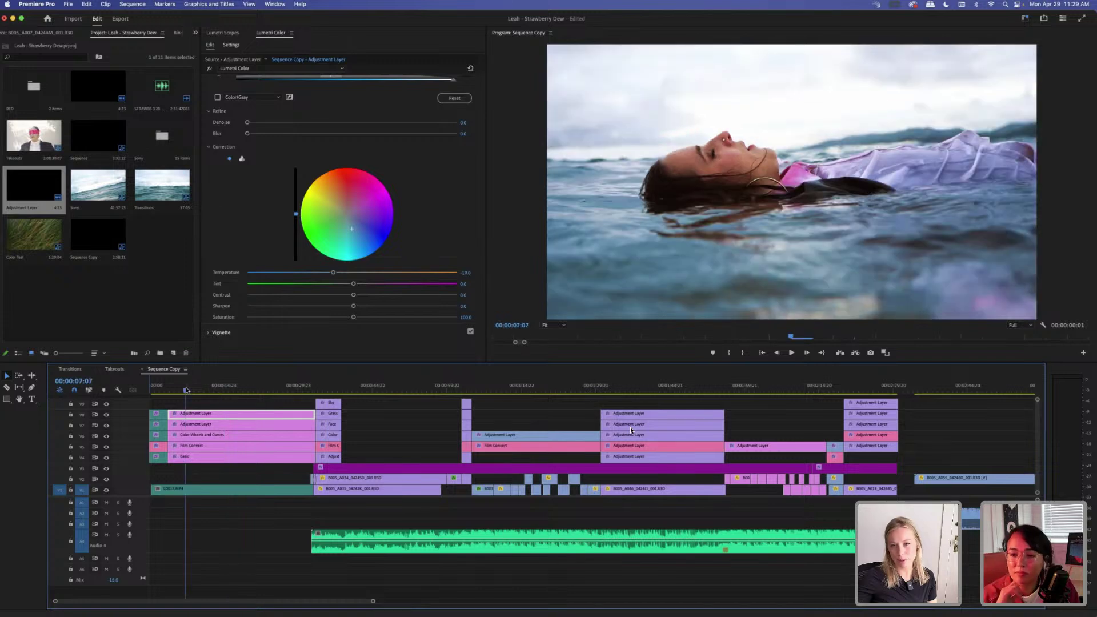
left_click(236, 403)
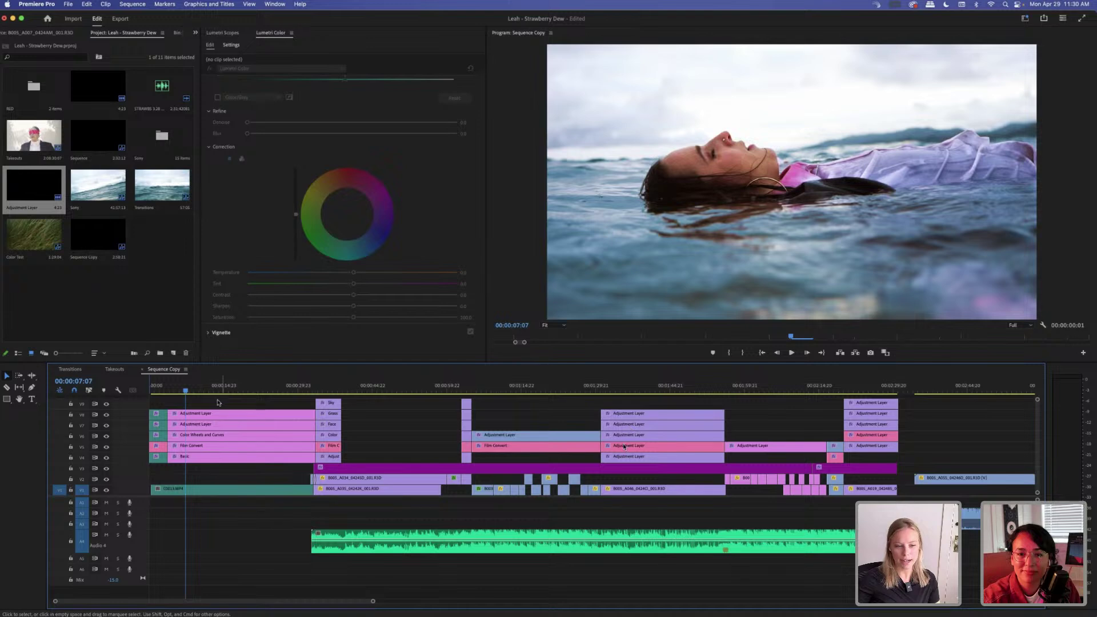
left_click(209, 415)
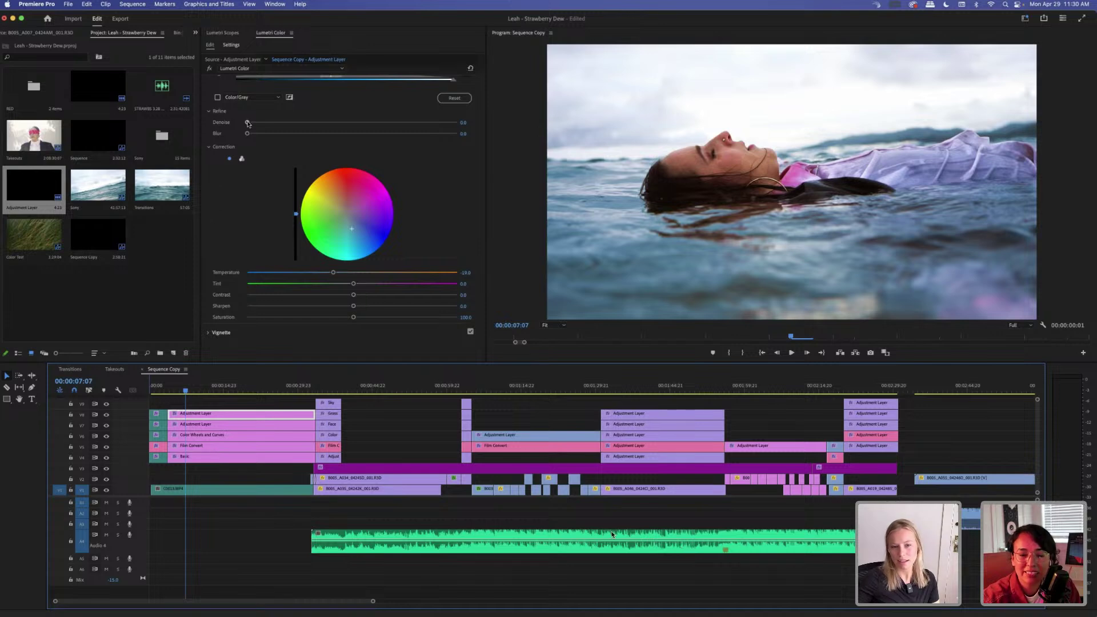
Play the graded ocean shot in the maximized Program Monitor from 00:00:04:06 through to the grass shot at 00:00:33:12.
left_click(271, 405)
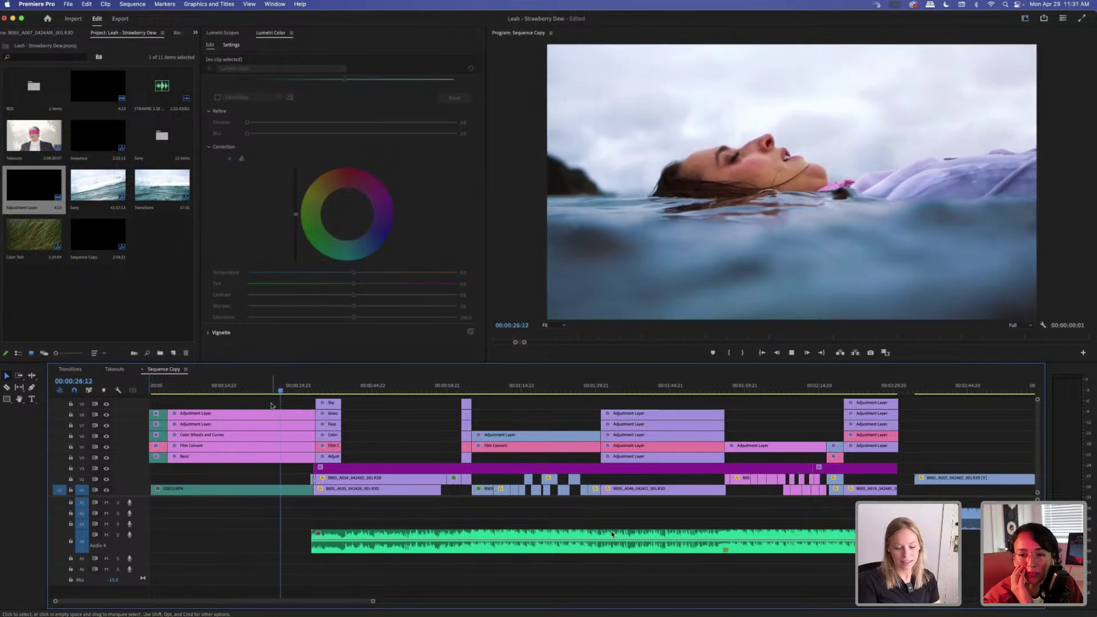
left_click_drag(177, 390, 172, 392)
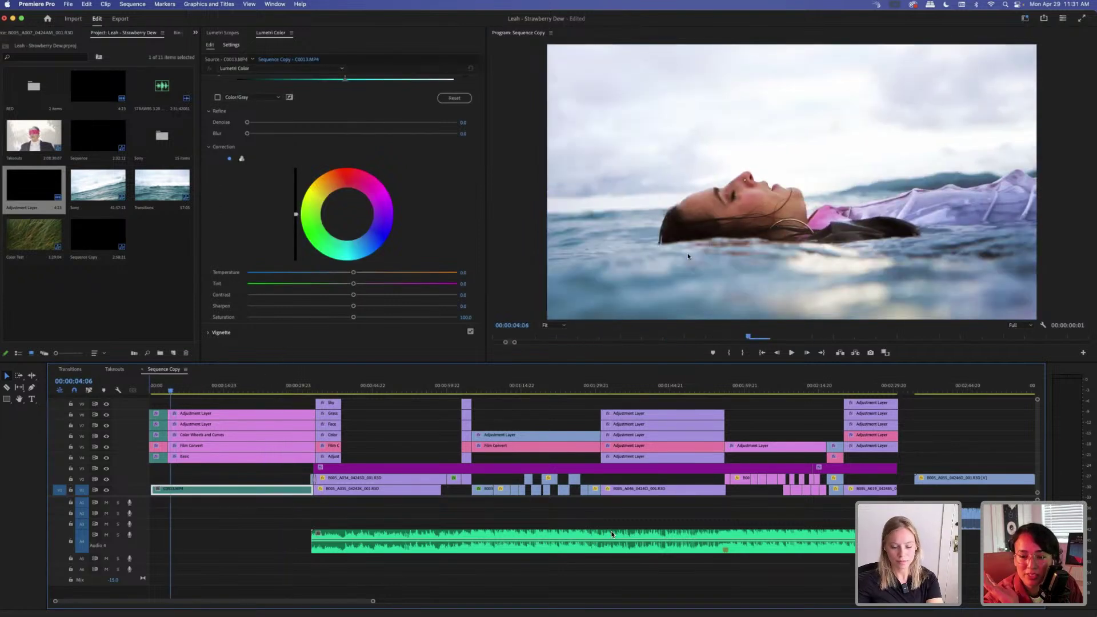
key("grave")
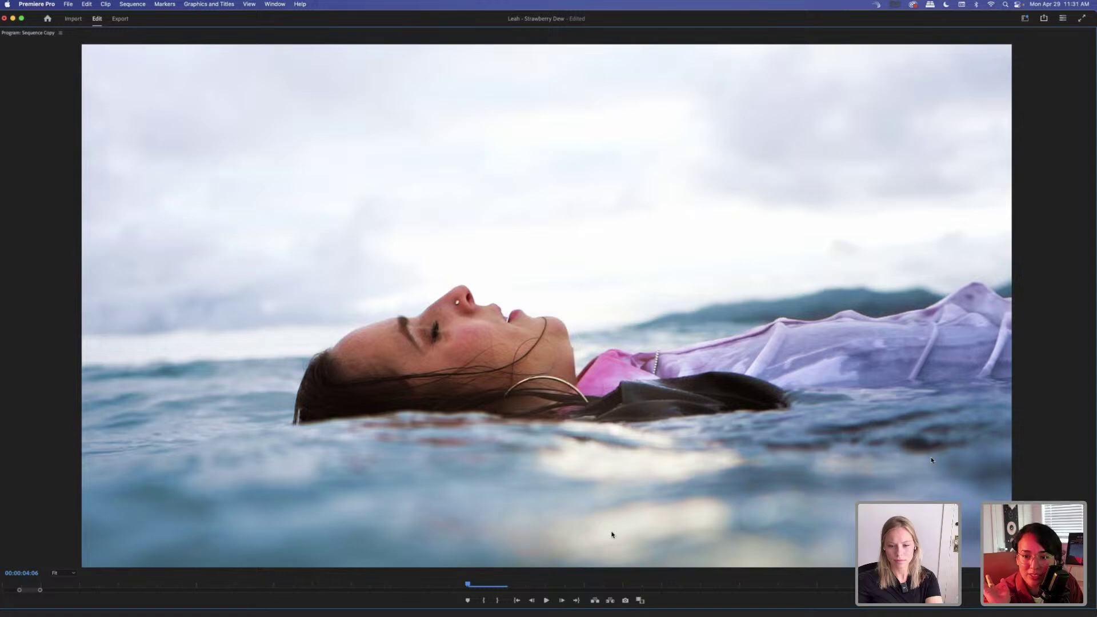
key("space")
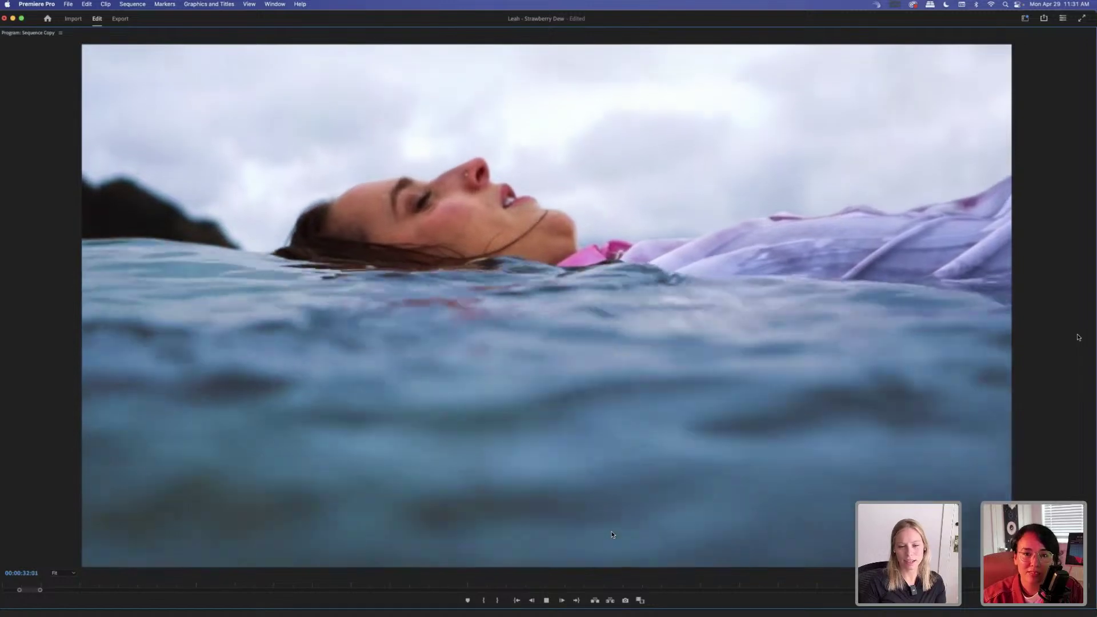
key("space")
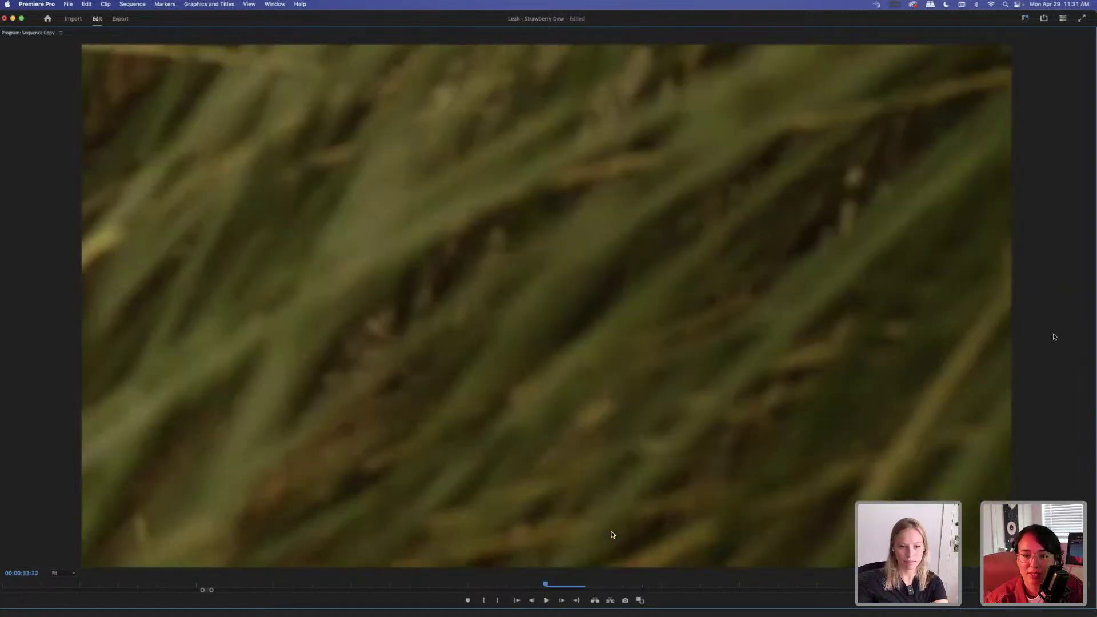
key("grave")
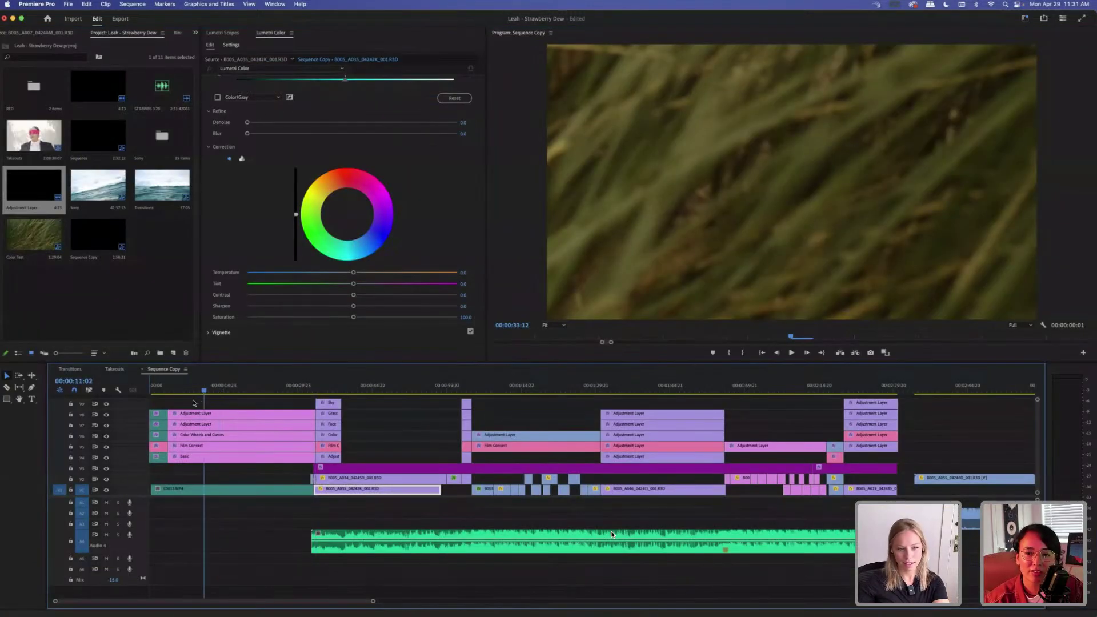
Scrub the ocean shot from 00:00:09:00 to 00:00:27:13 to review the water colour, and return to 00:00:09:13.
key("Up")
key("Up")
left_click(193, 403)
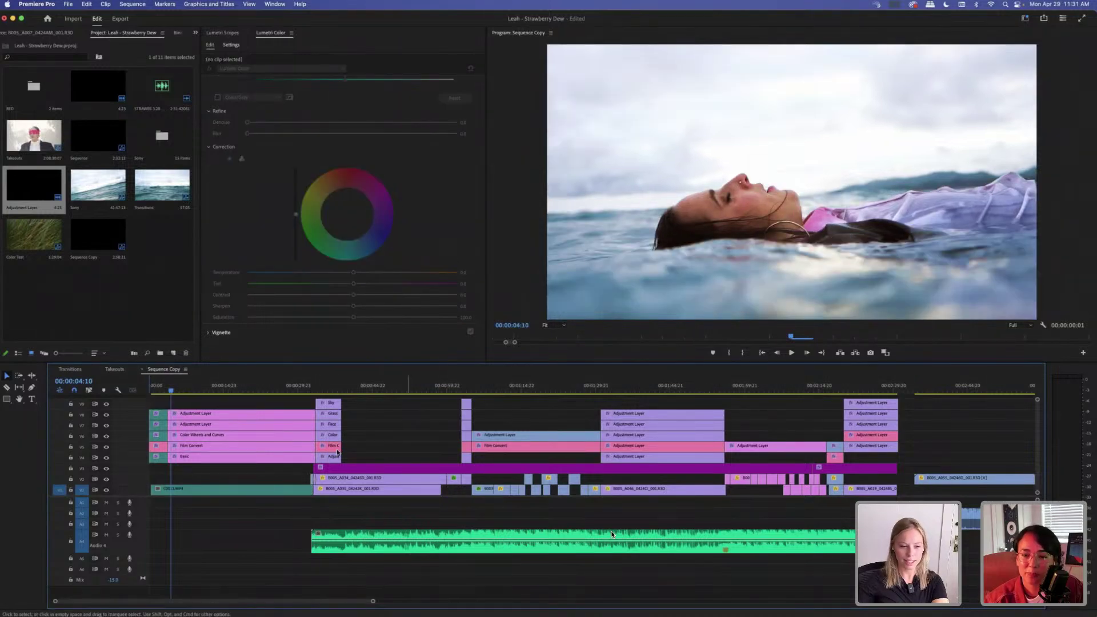
left_click(195, 388)
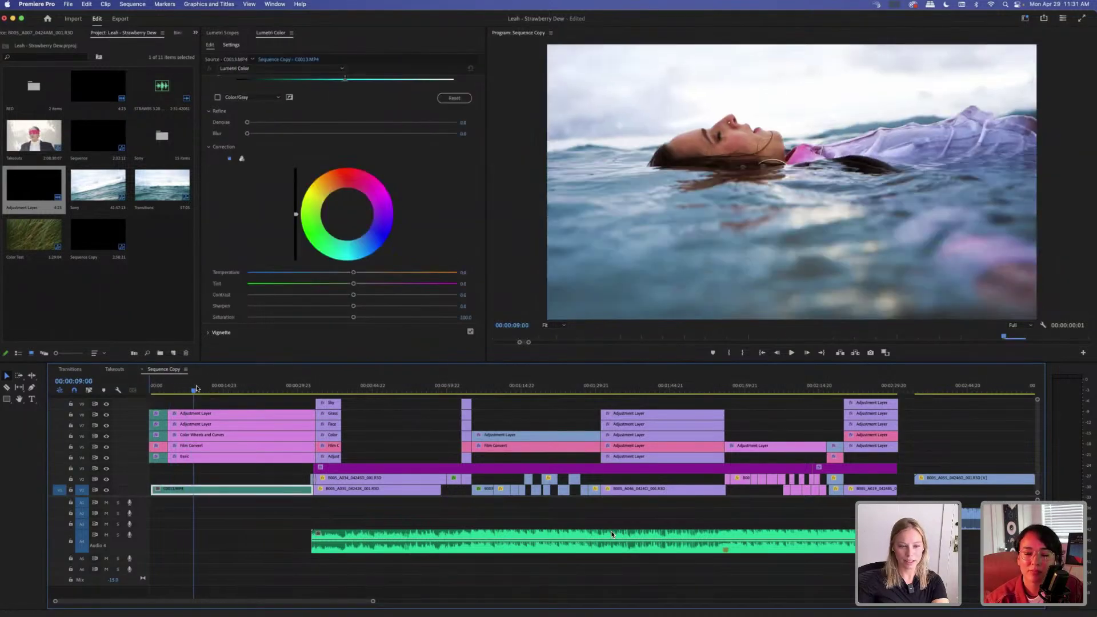
left_click_drag(196, 388, 290, 388)
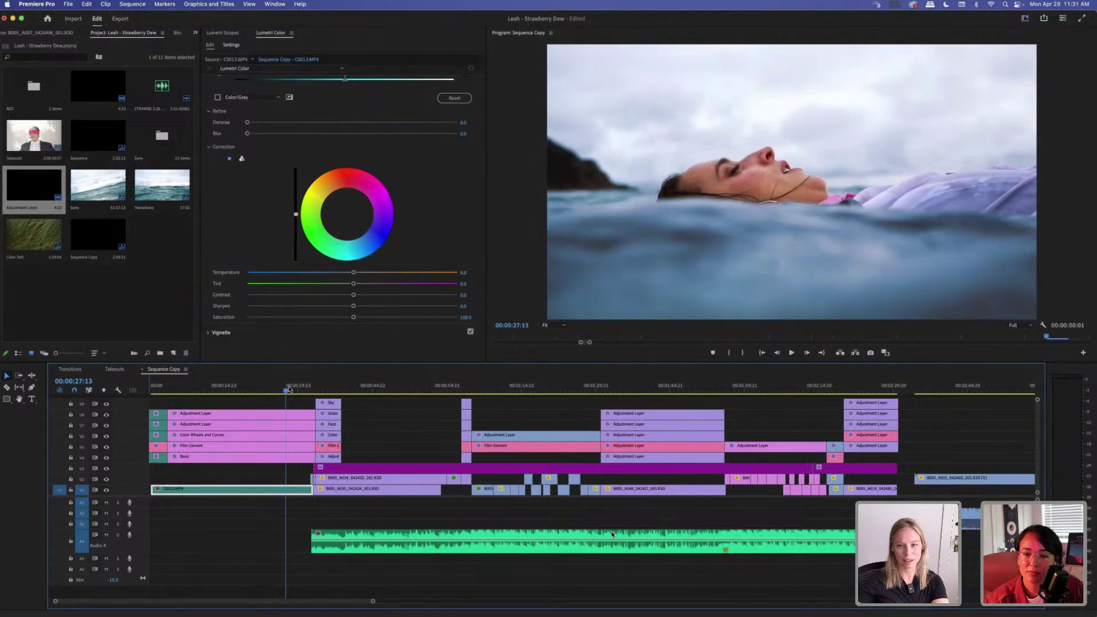
key("space")
left_click(196, 389)
left_click(231, 398)
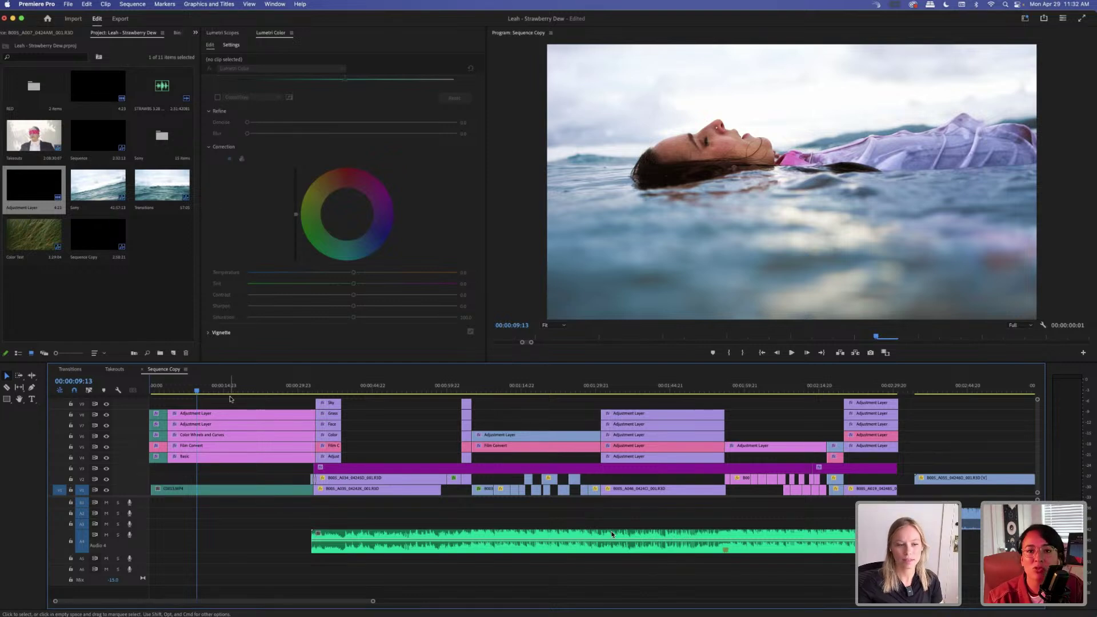
Check the graded water on the ocean frames at 00:00:08:10 and 00:00:09:23.
left_click(191, 392)
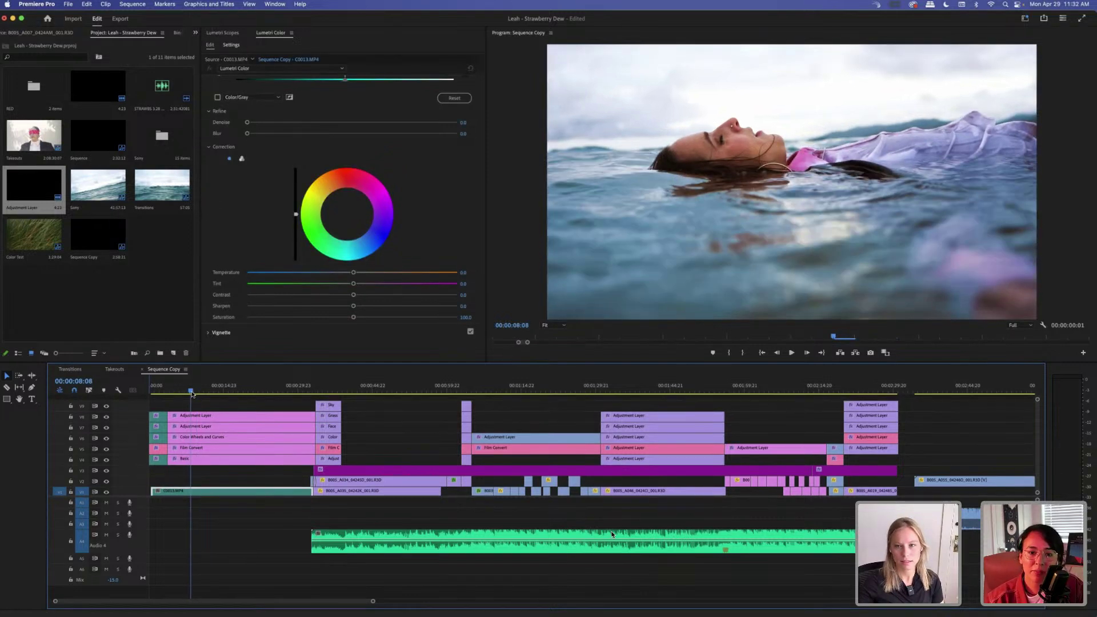
left_click(192, 392)
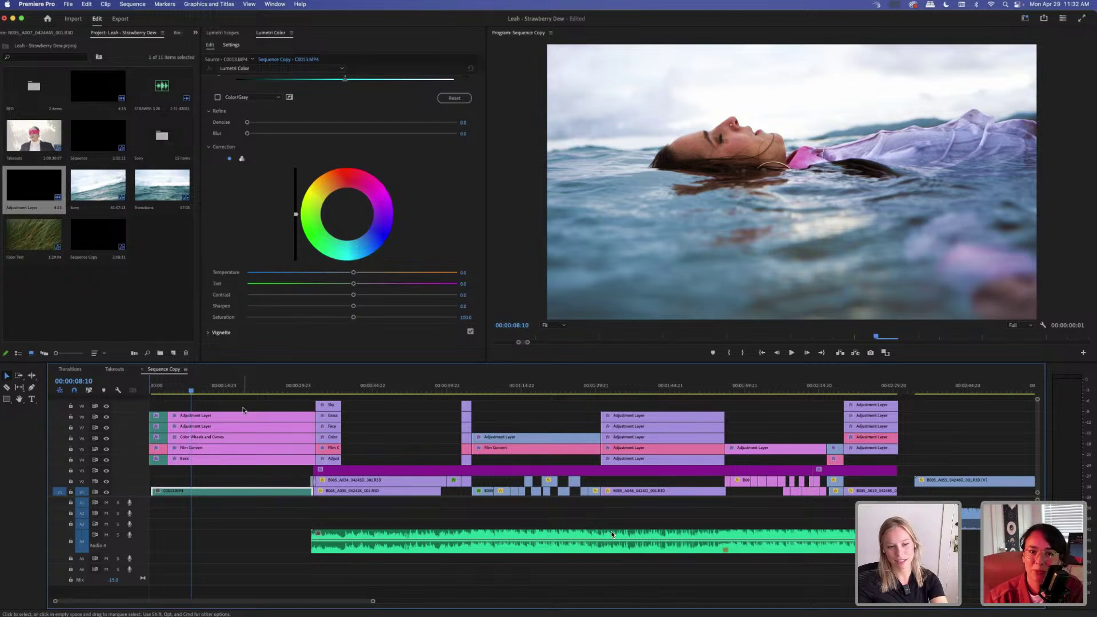
left_click(242, 410)
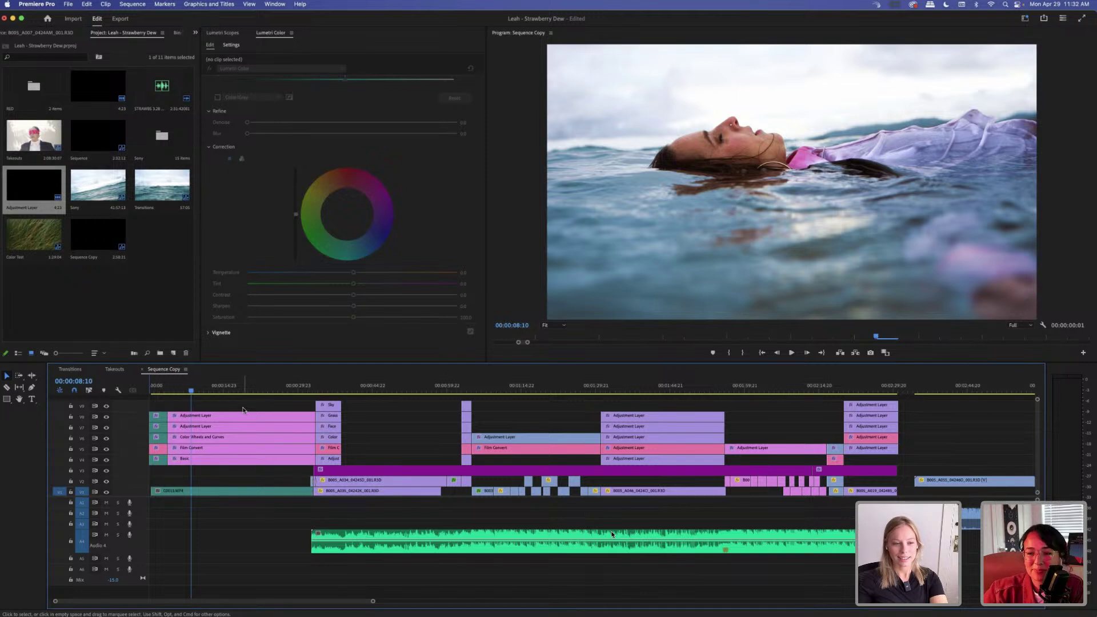
left_click(198, 391)
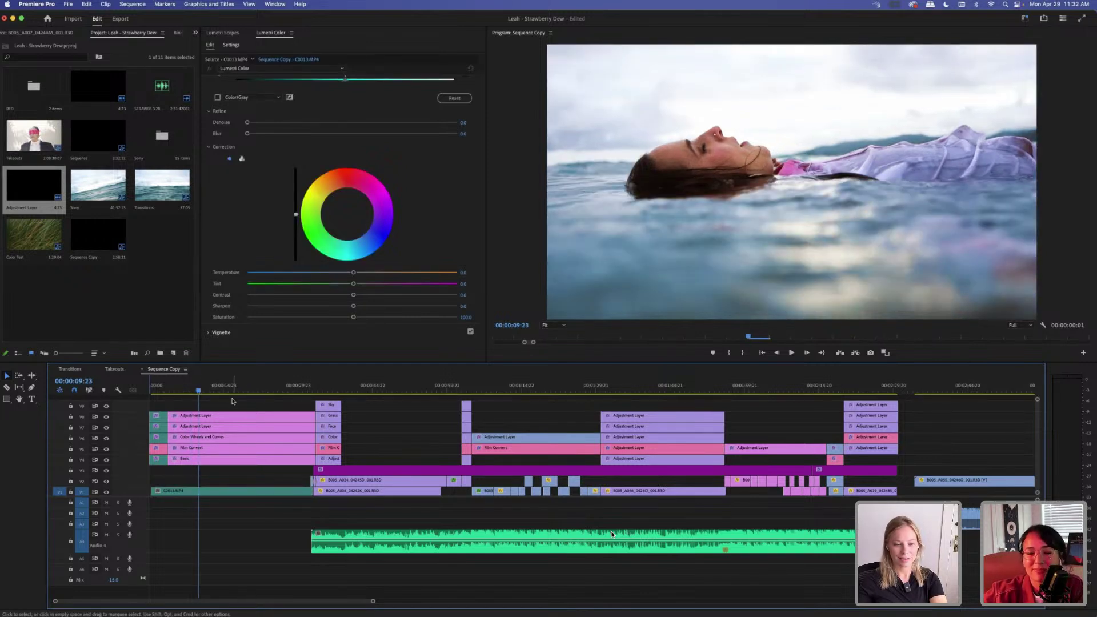
left_click(227, 401)
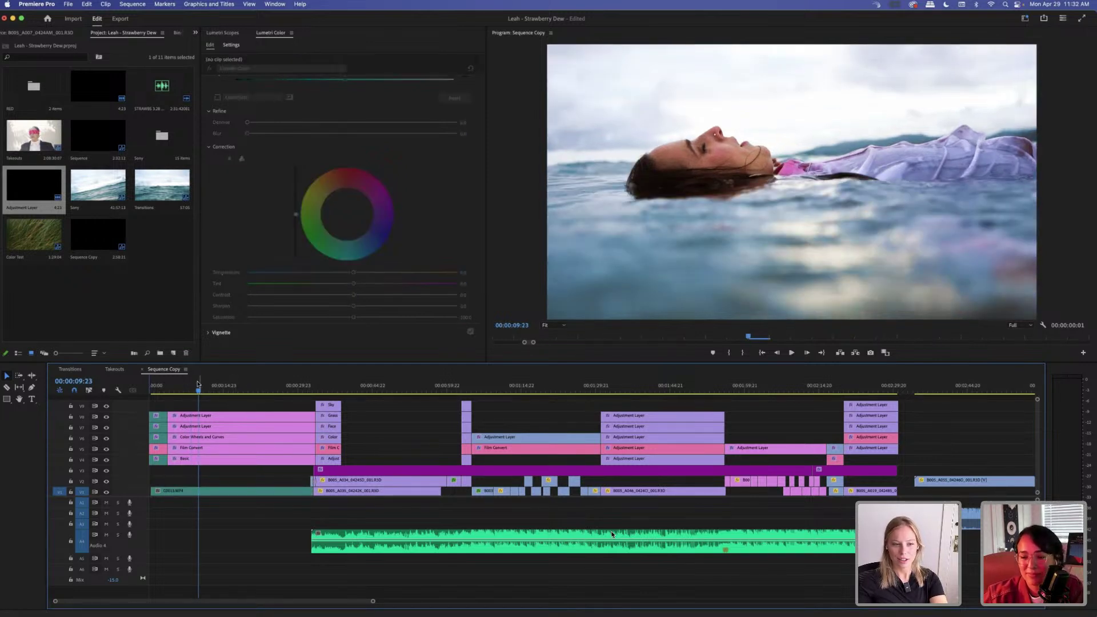
Review the graded ocean shot at 00:00:07:11 and 00:00:15:14, and return to 00:00:07:13.
left_click(191, 390)
left_click_drag(192, 390, 186, 391)
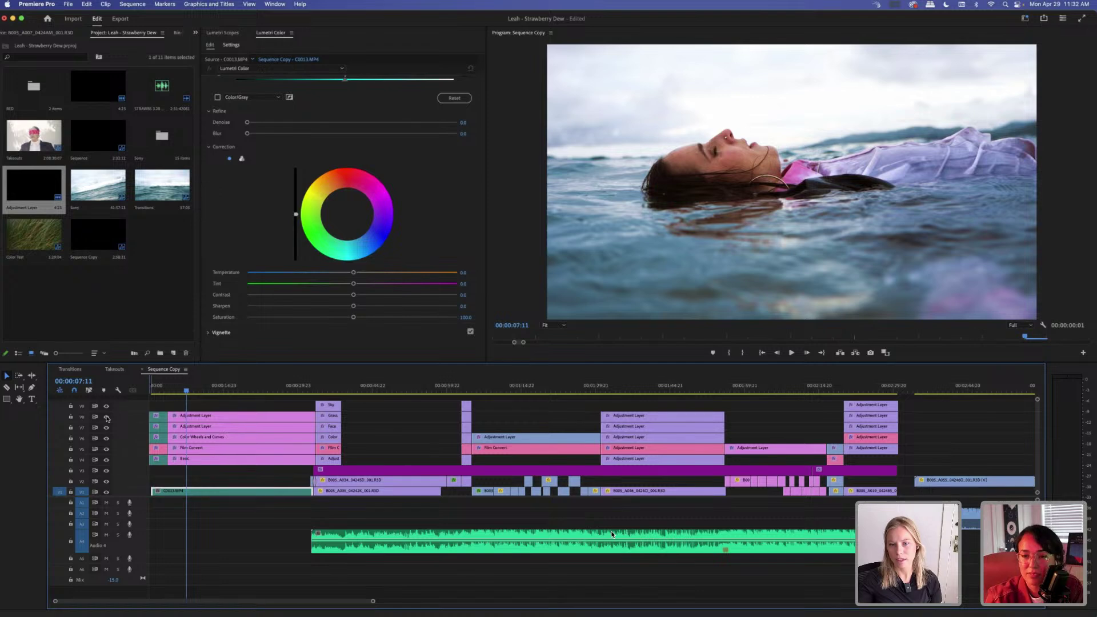
left_click_drag(220, 392, 186, 393)
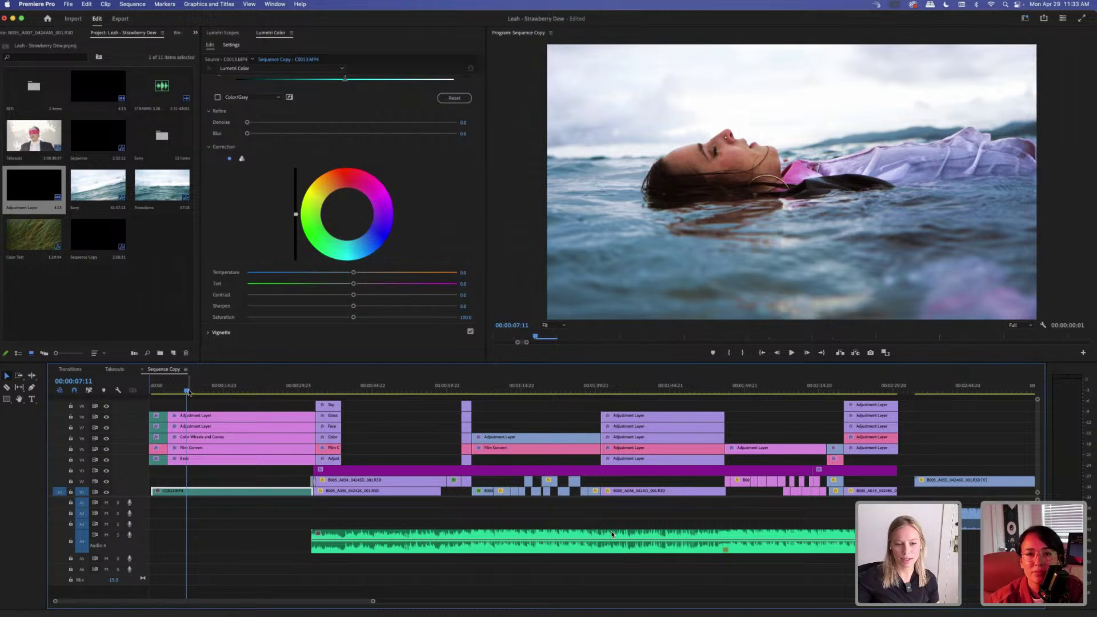
left_click(202, 406)
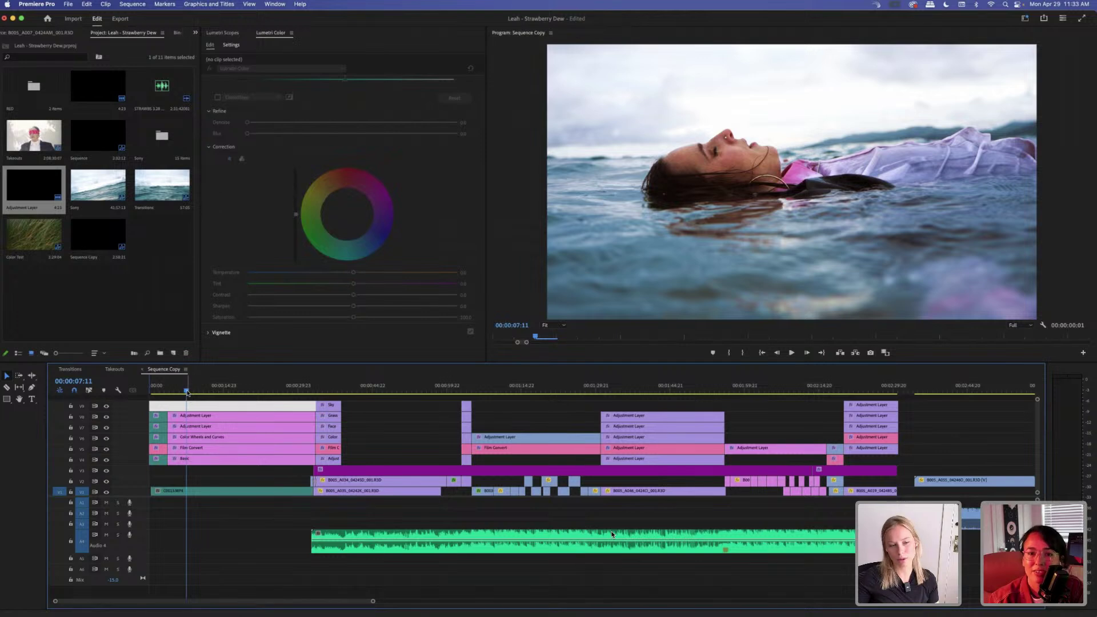
left_click(192, 400)
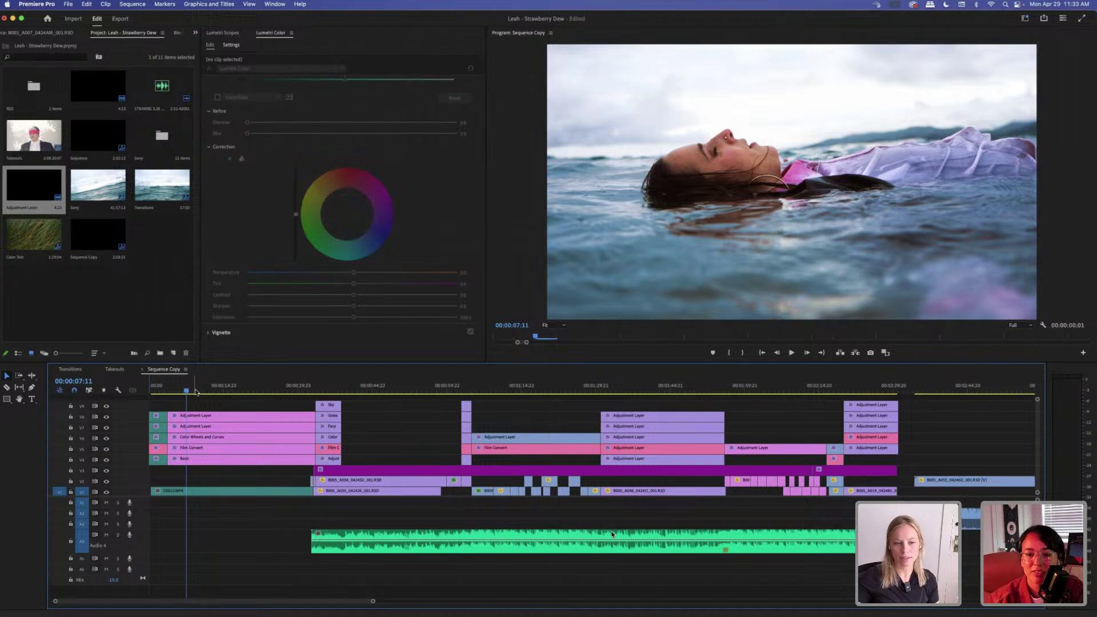
left_click(228, 391)
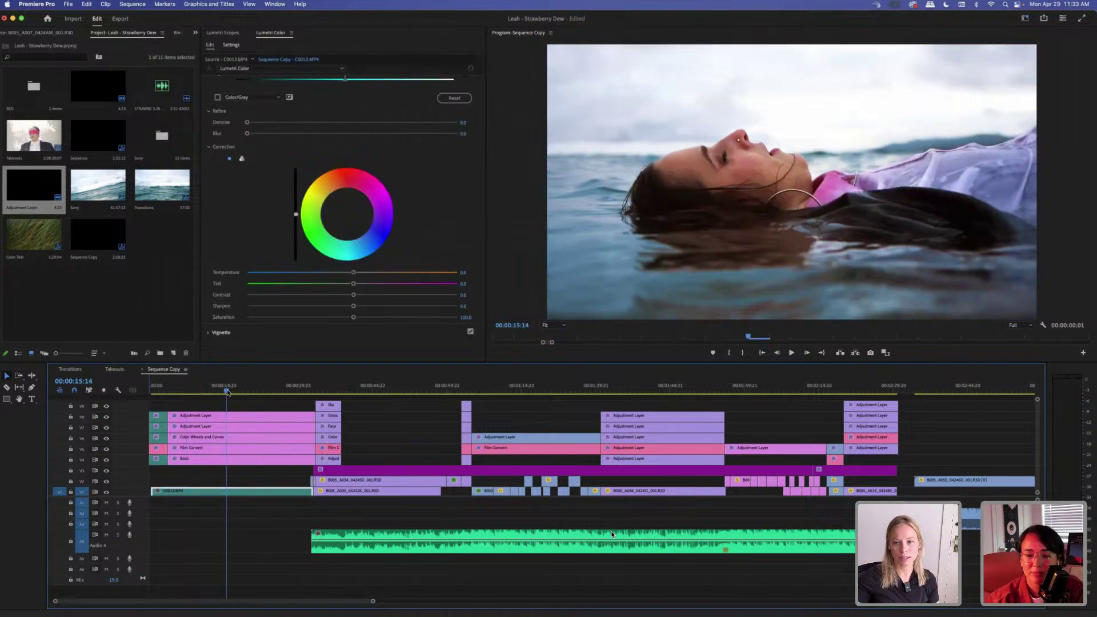
left_click_drag(228, 392, 188, 393)
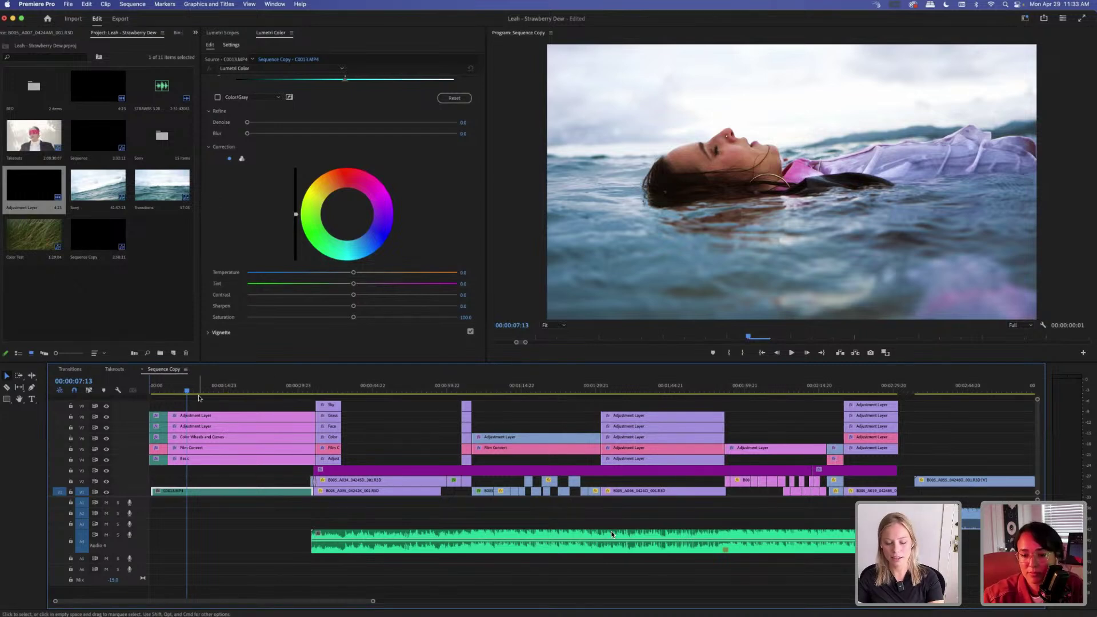
Compare the grass shot around 00:00:37:17 with the ocean frame at 00:00:30:08, and return to the grass shot at 00:00:36:05.
left_click_drag(321, 390, 338, 388)
left_click_drag(834, 337, 747, 337)
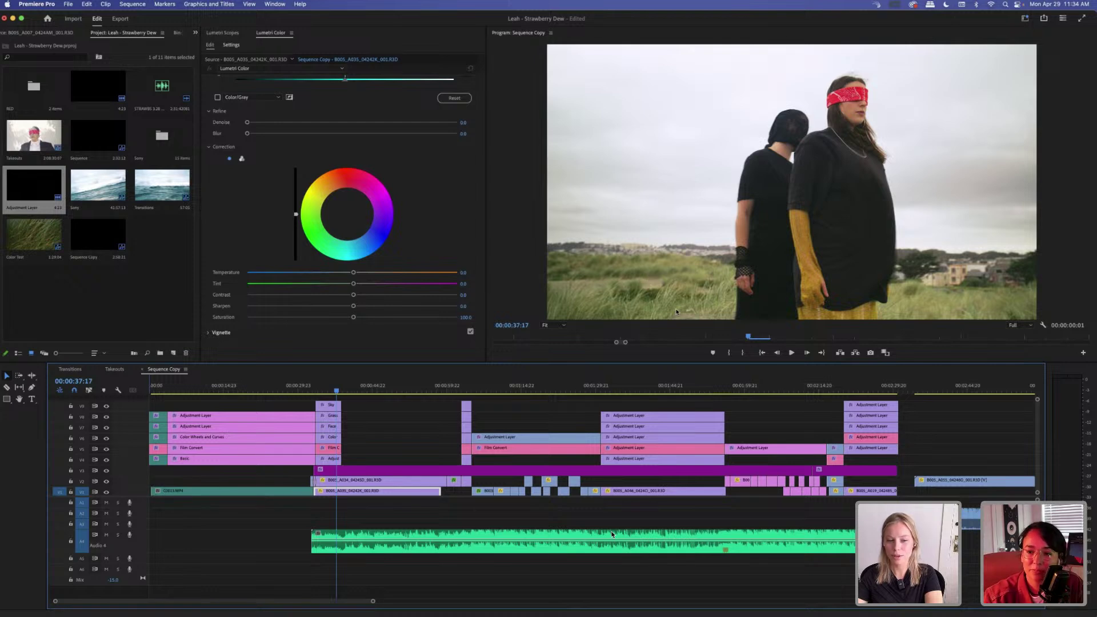
key("XF86MonBrightnessUp")
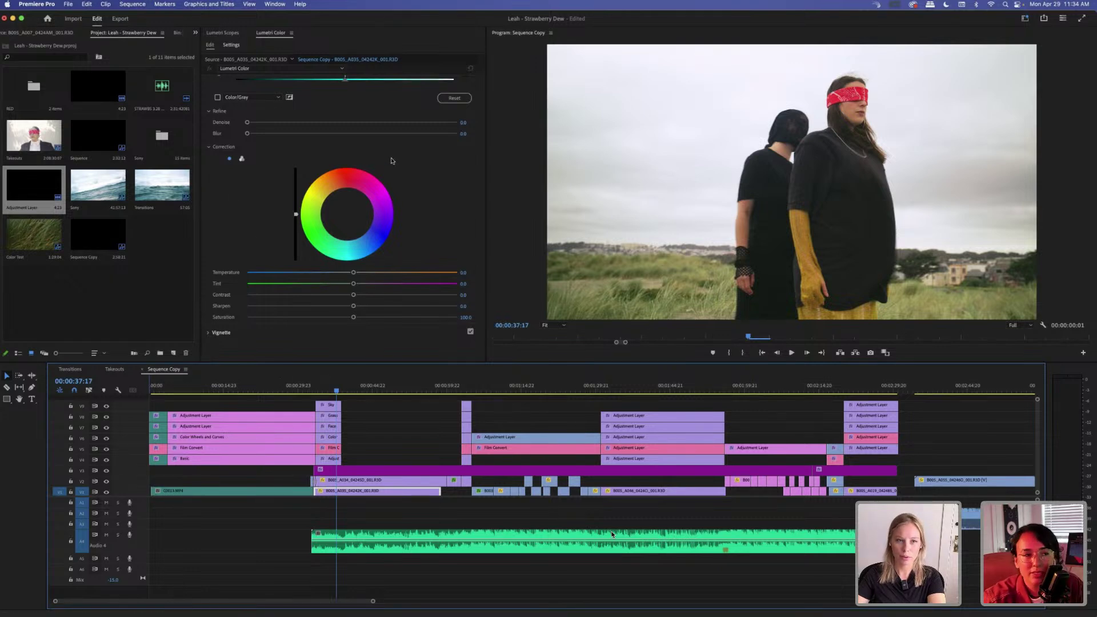
scroll(324, 166, "up", 3)
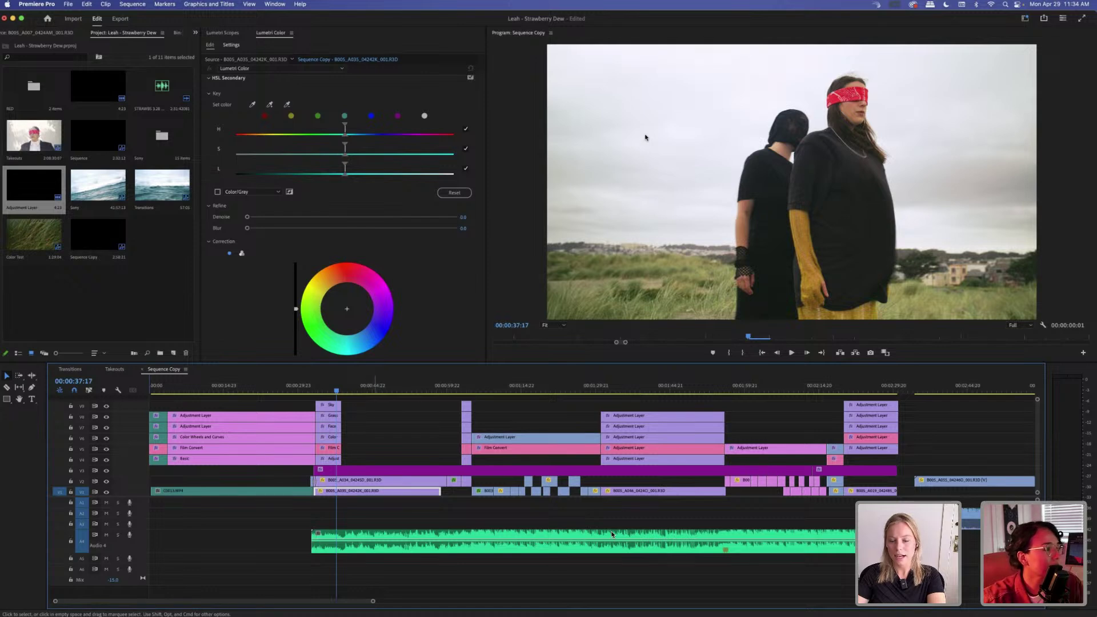
left_click(327, 392)
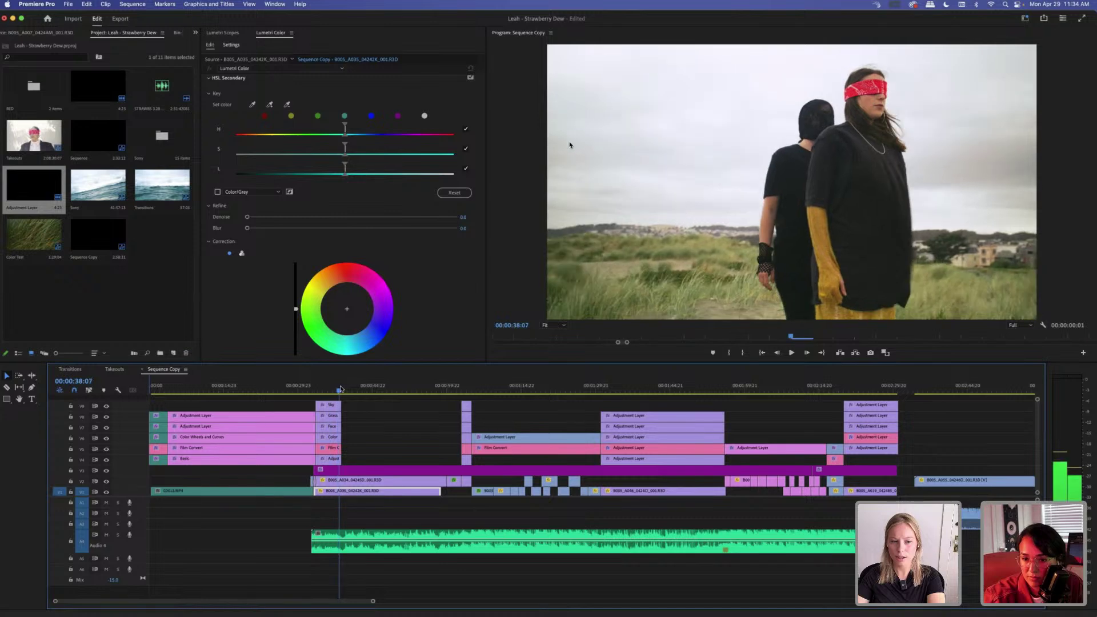
left_click(366, 407)
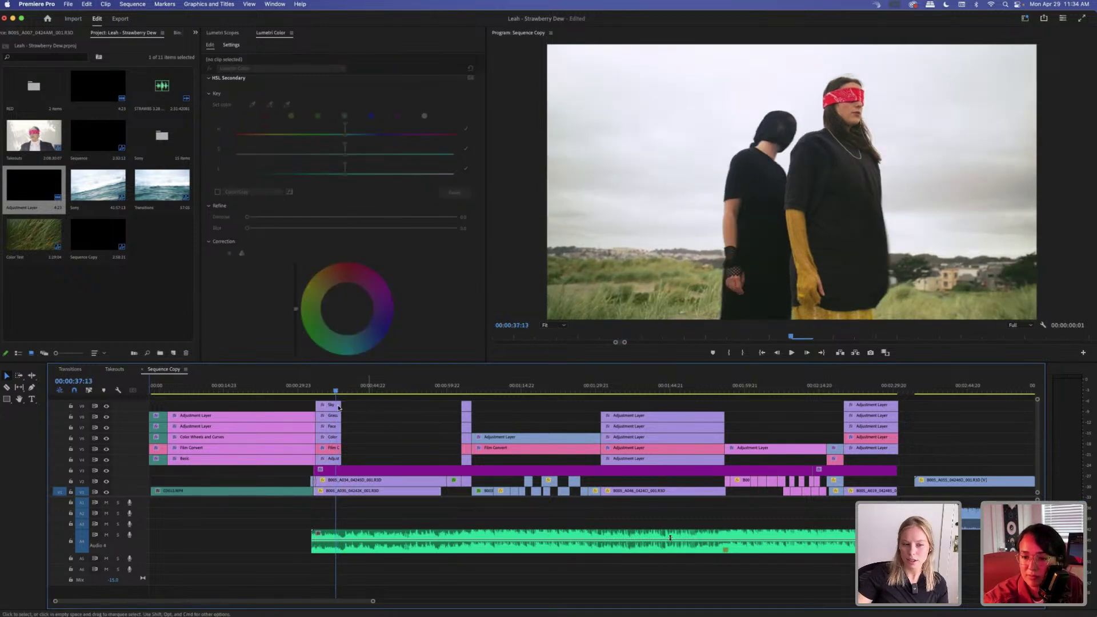
left_click(330, 390)
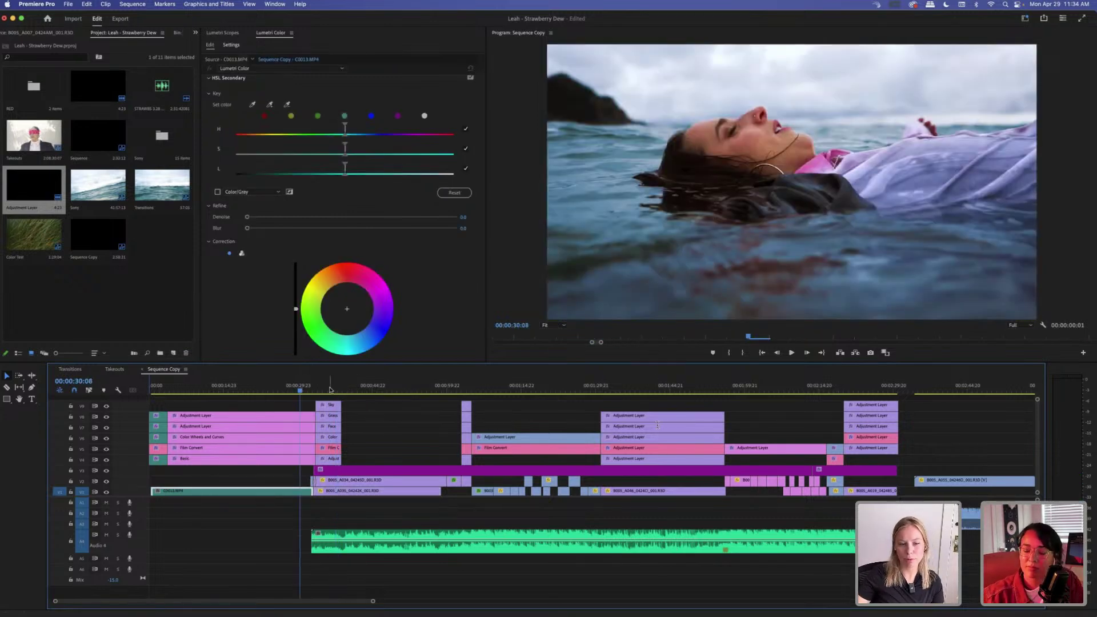
left_click(329, 391)
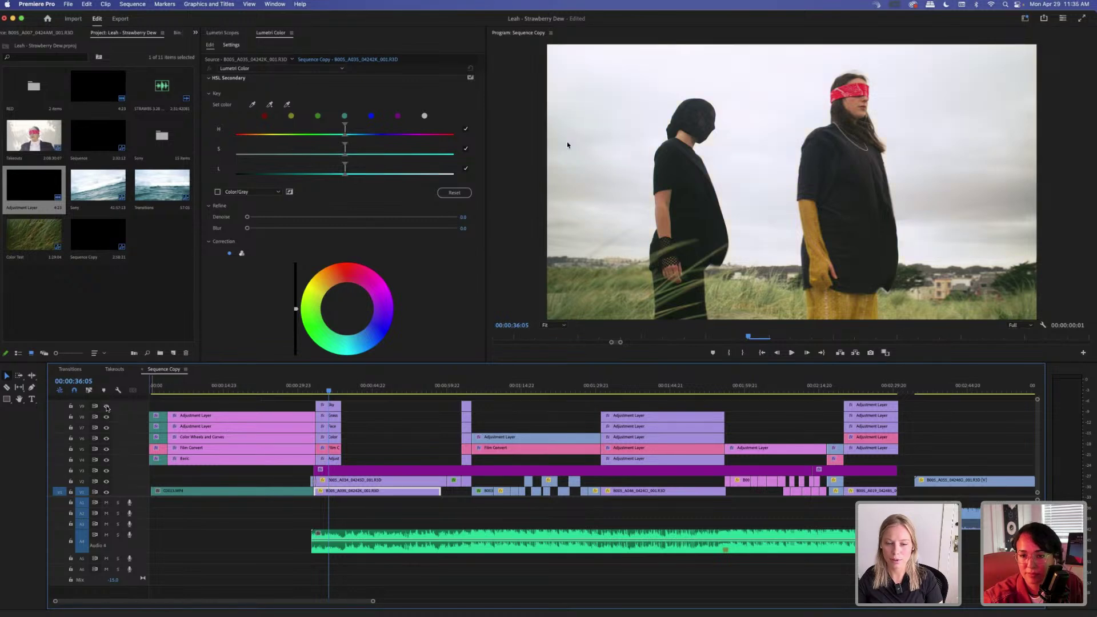
Extend the end of the adjustment layer stack above the grass shot by about two seconds.
left_click(364, 424)
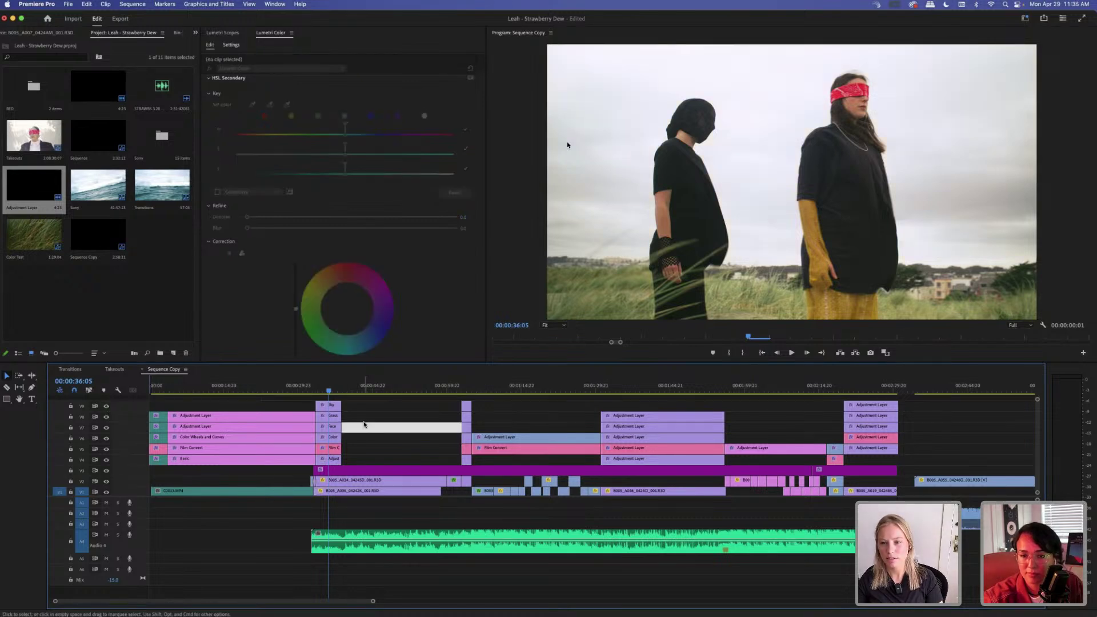
left_click(364, 424)
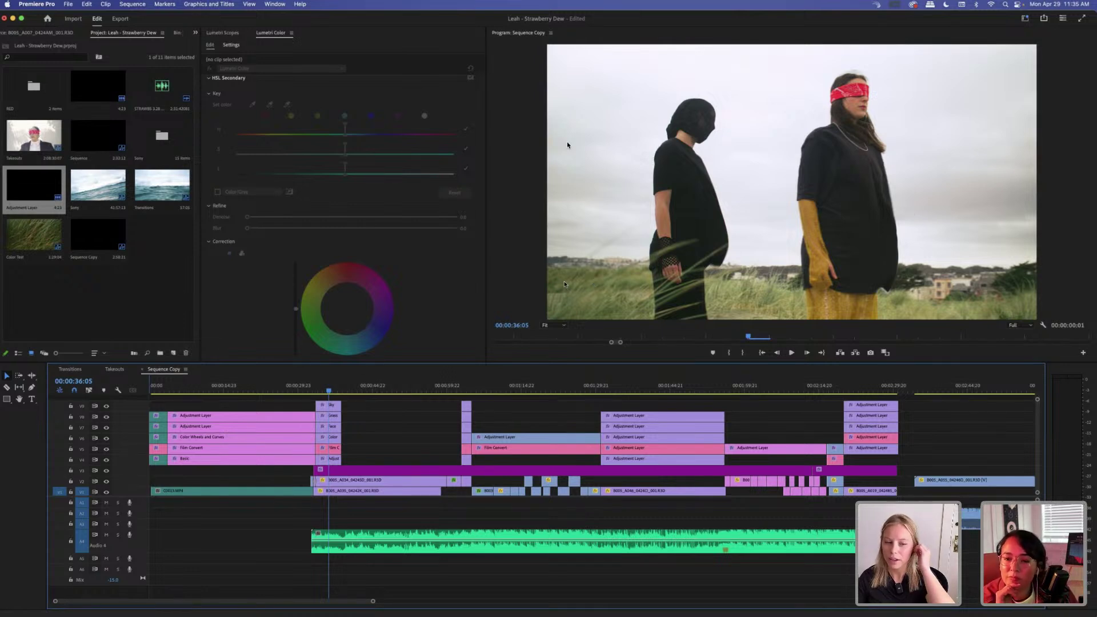
left_click_drag(353, 404, 351, 449)
Compare the ocean frame at 00:00:29:05 with the grass shot at 00:00:36:03, and scrub the grass shot to 00:00:38:16.
left_click(296, 391)
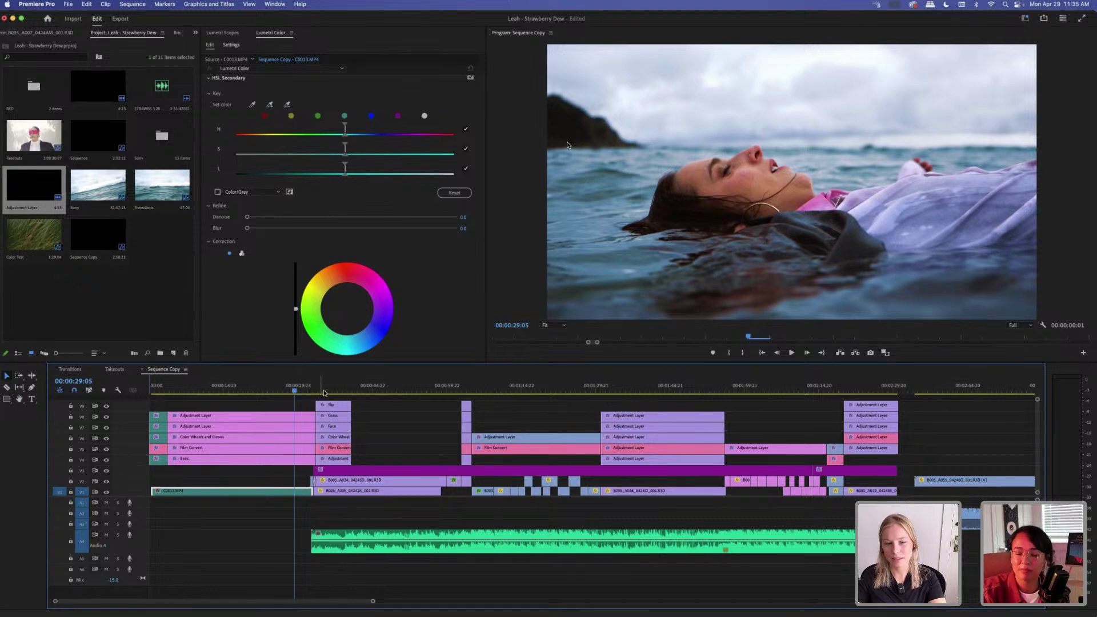
left_click(331, 392)
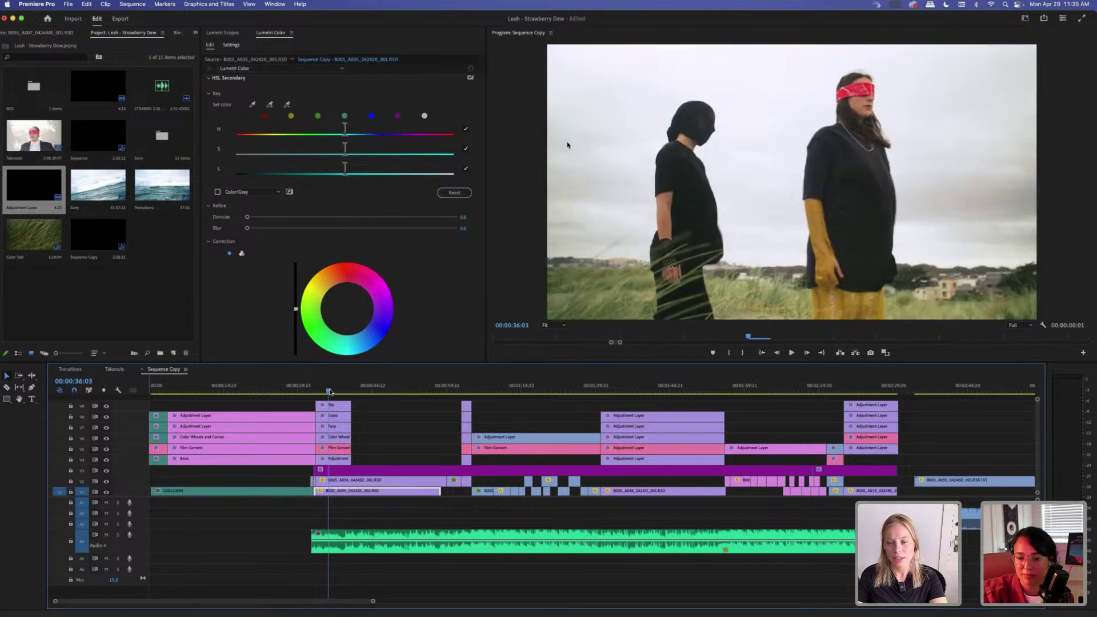
key("space")
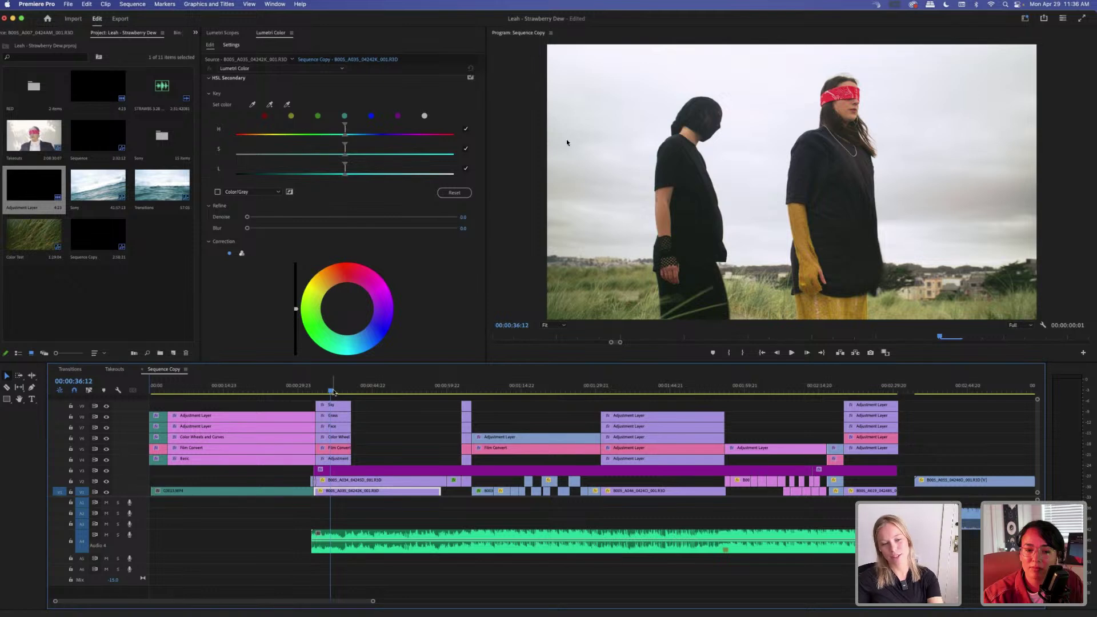
left_click_drag(331, 391, 342, 392)
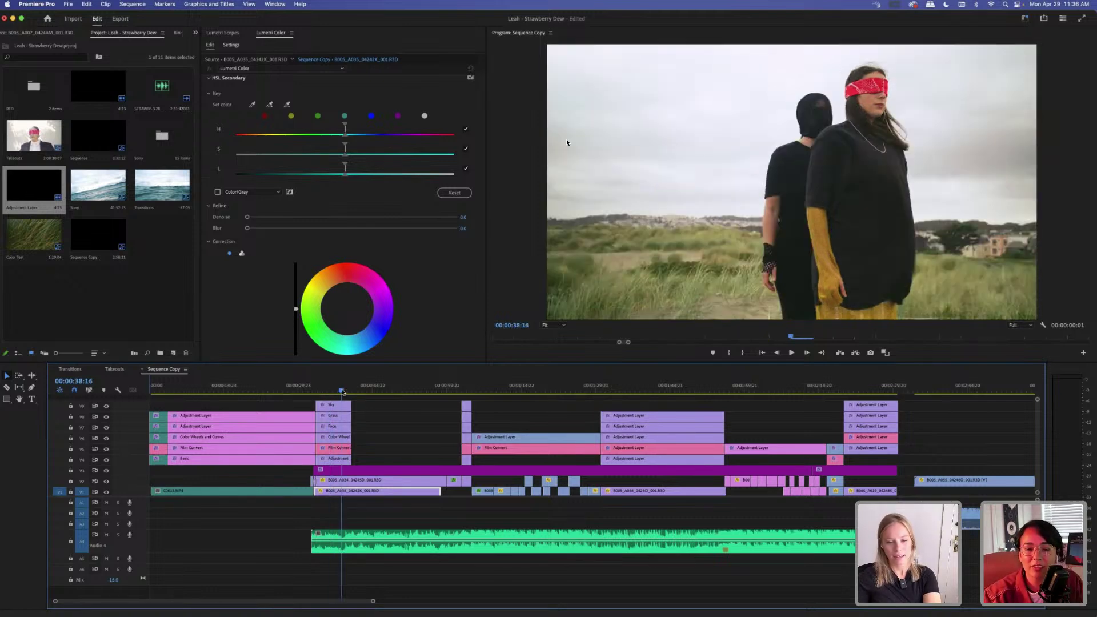
left_click(369, 418)
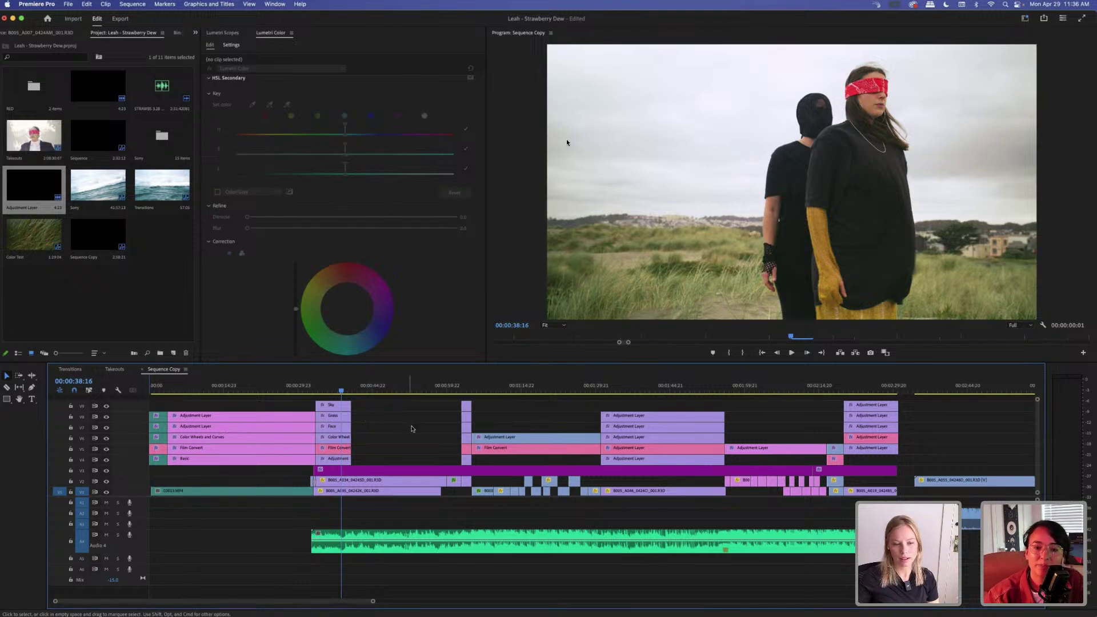
Set the label colour of the Basic, Color Wheels and Curves, and two upper adjustment layers above the ocean clip to Teal.
key("=")
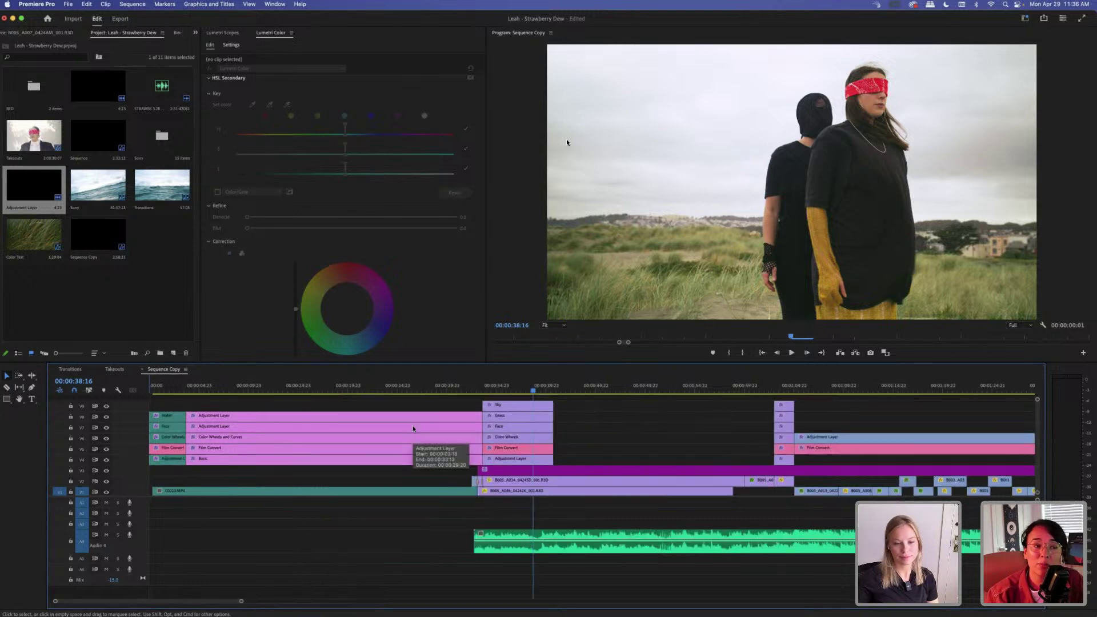
left_click_drag(433, 401, 425, 443)
right_click(425, 443)
mouse_move(477, 441)
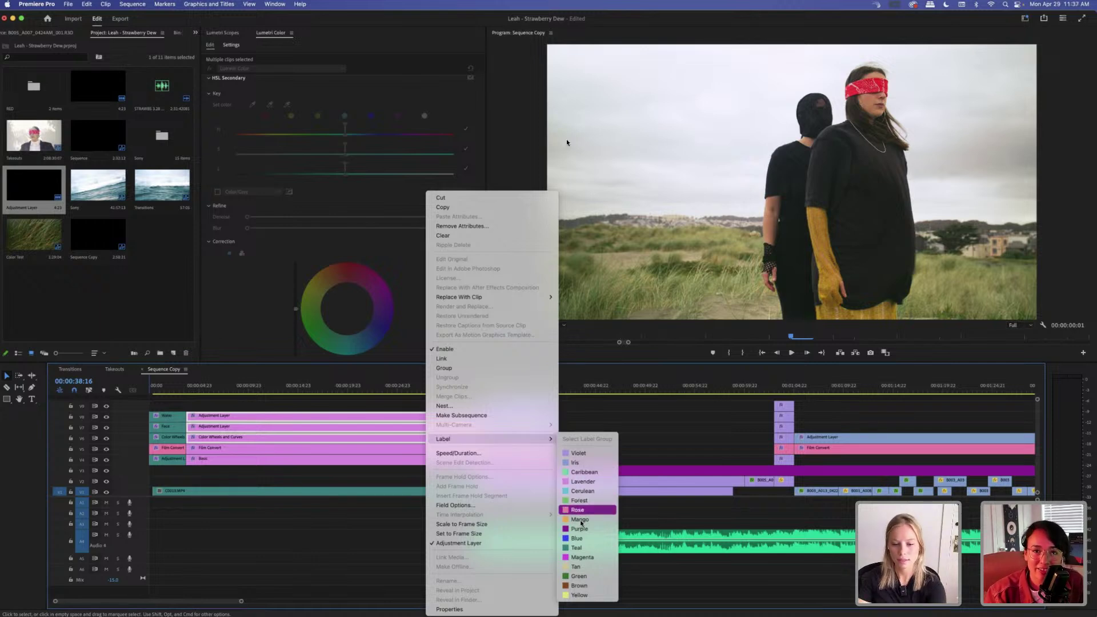
left_click(273, 459)
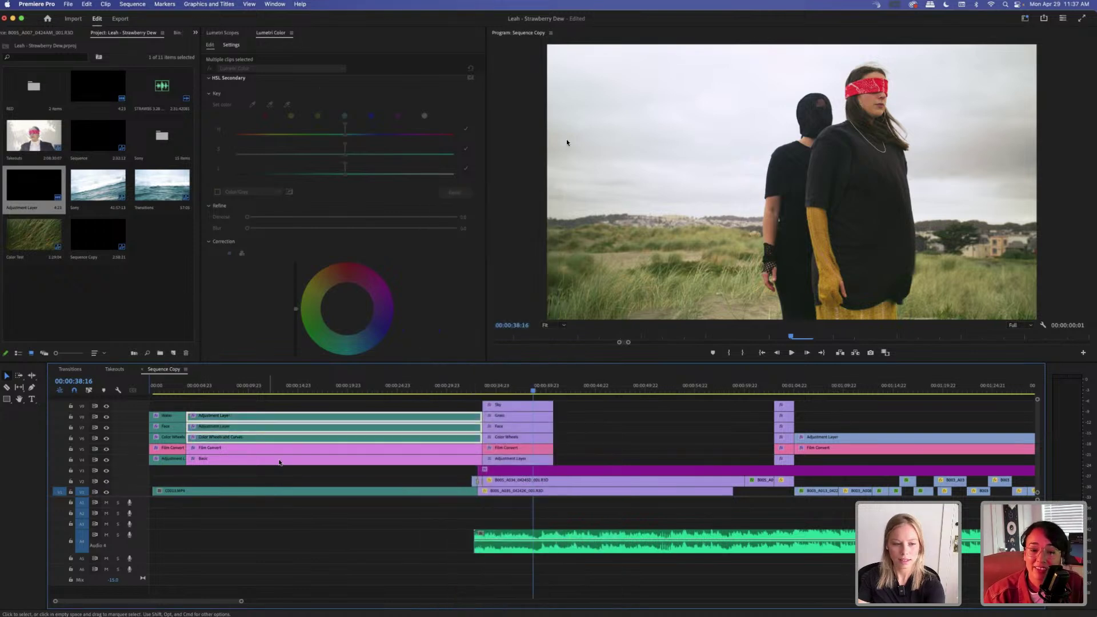
right_click(273, 459)
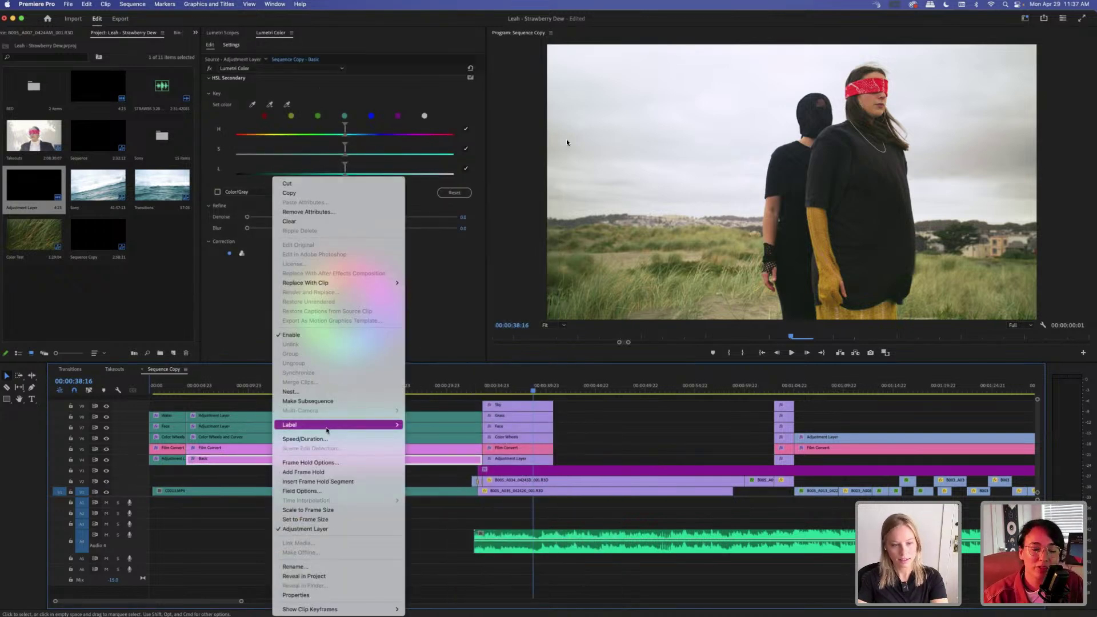
mouse_move(332, 424)
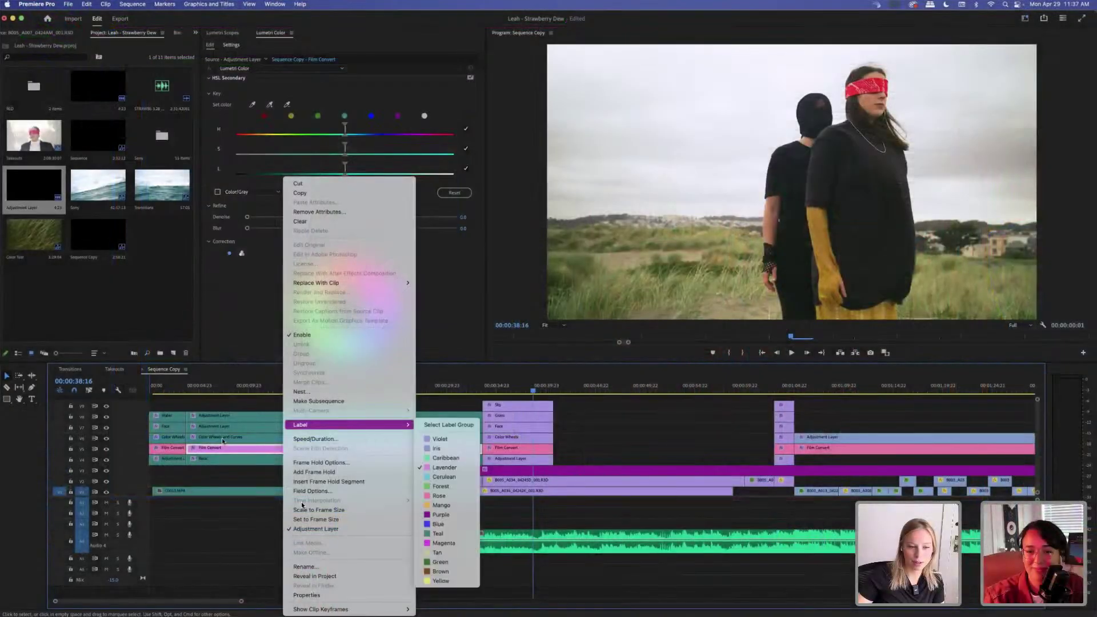
left_click(301, 502)
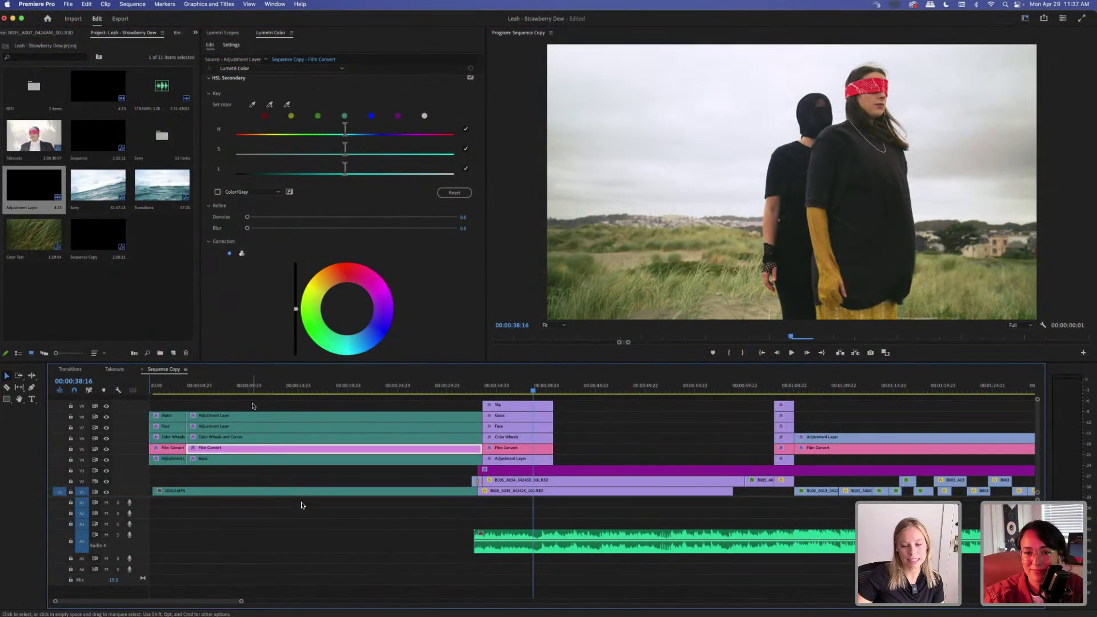
Set the label colour of the Film Convert adjustment layer above the ocean clip to Rose.
left_click(325, 480)
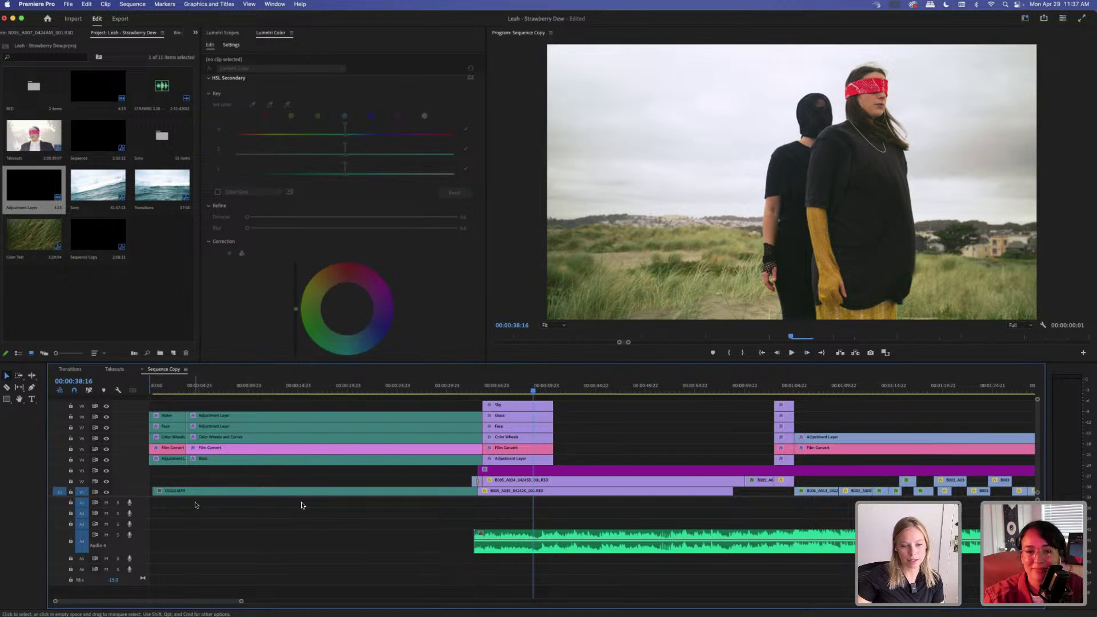
left_click(234, 491)
right_click(235, 461)
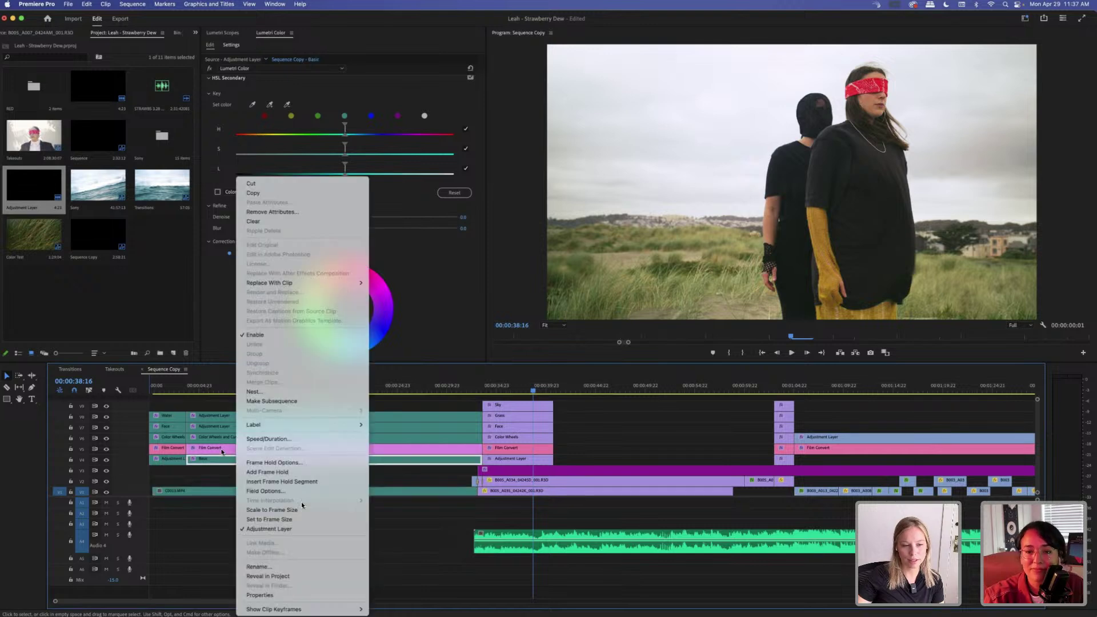
right_click(223, 448)
mouse_move(280, 425)
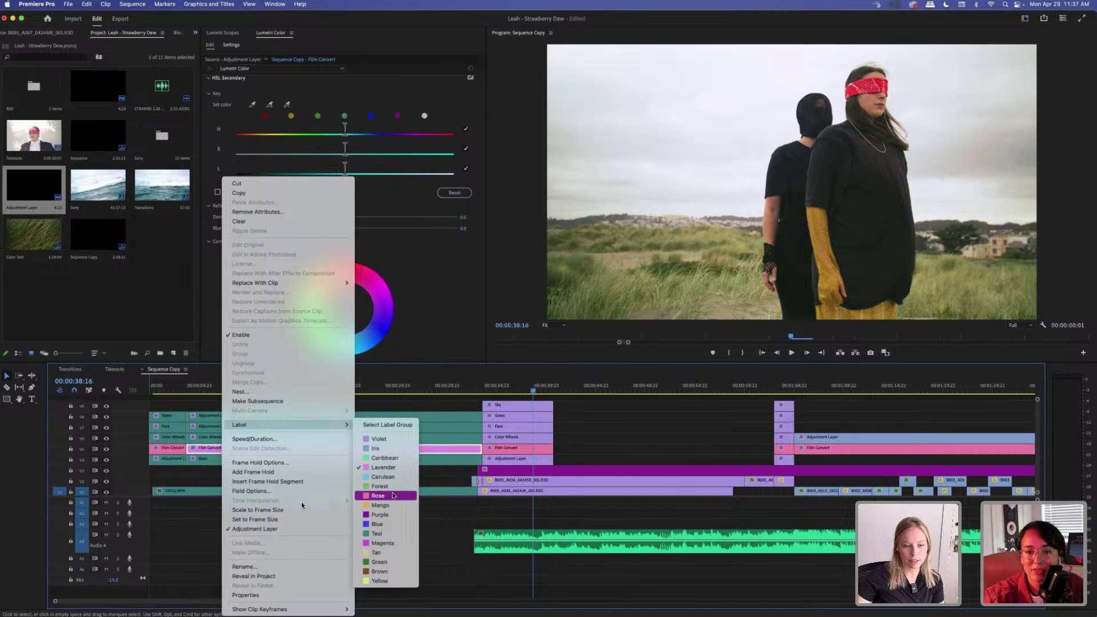
left_click(393, 496)
left_click(299, 483)
left_click(298, 483)
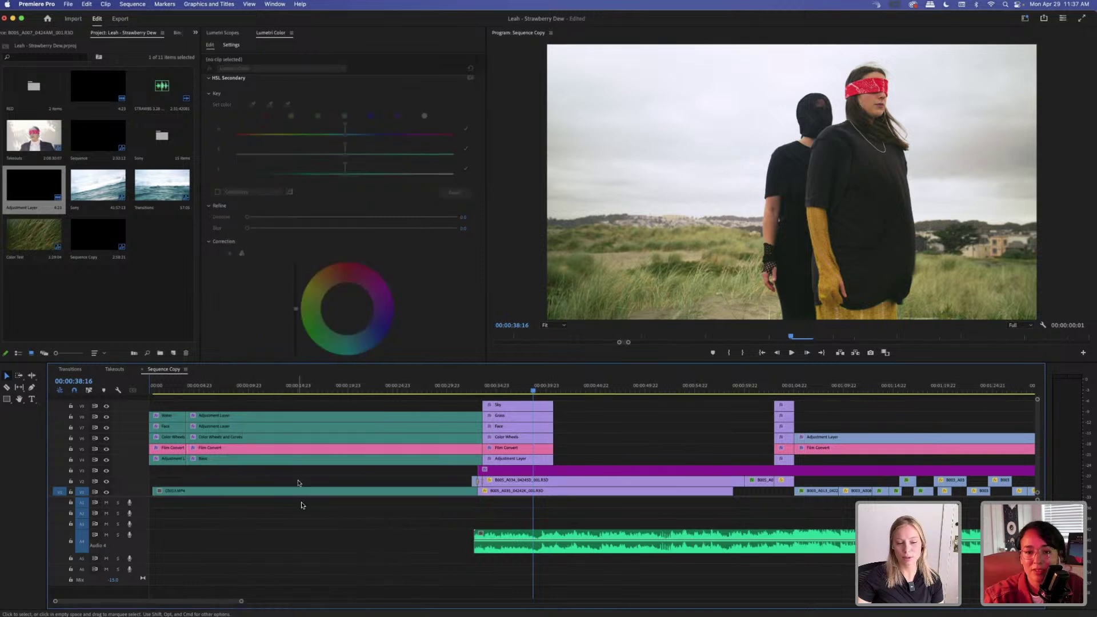
Review the relabelled adjustment layers against the label colours across the whole sequence.
left_click(245, 453)
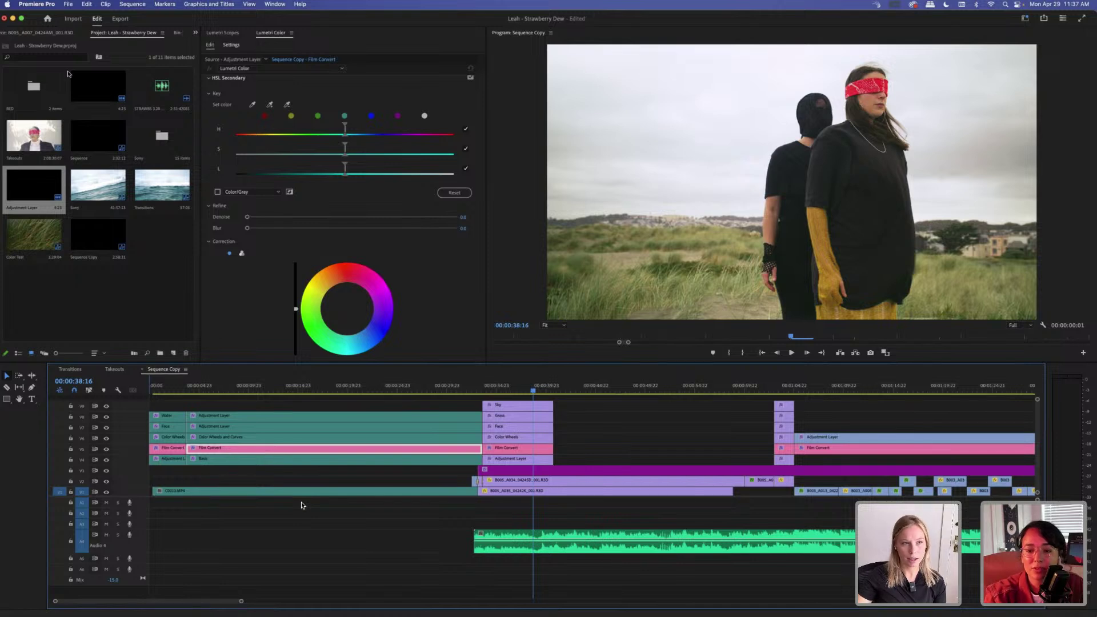
left_click(341, 400)
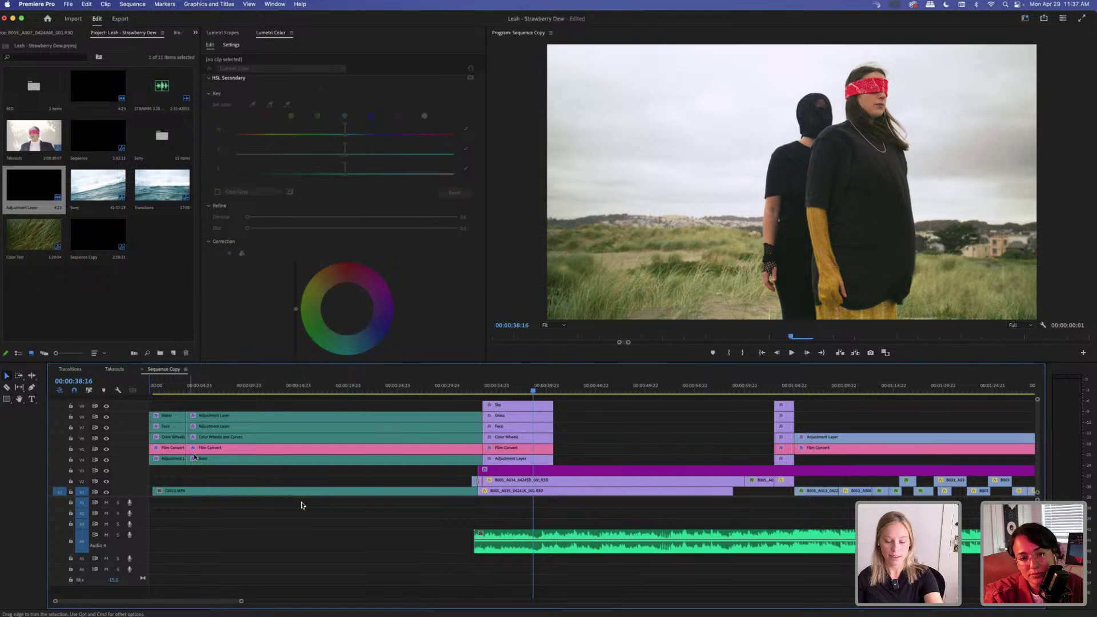
key("backslash")
left_click(365, 448)
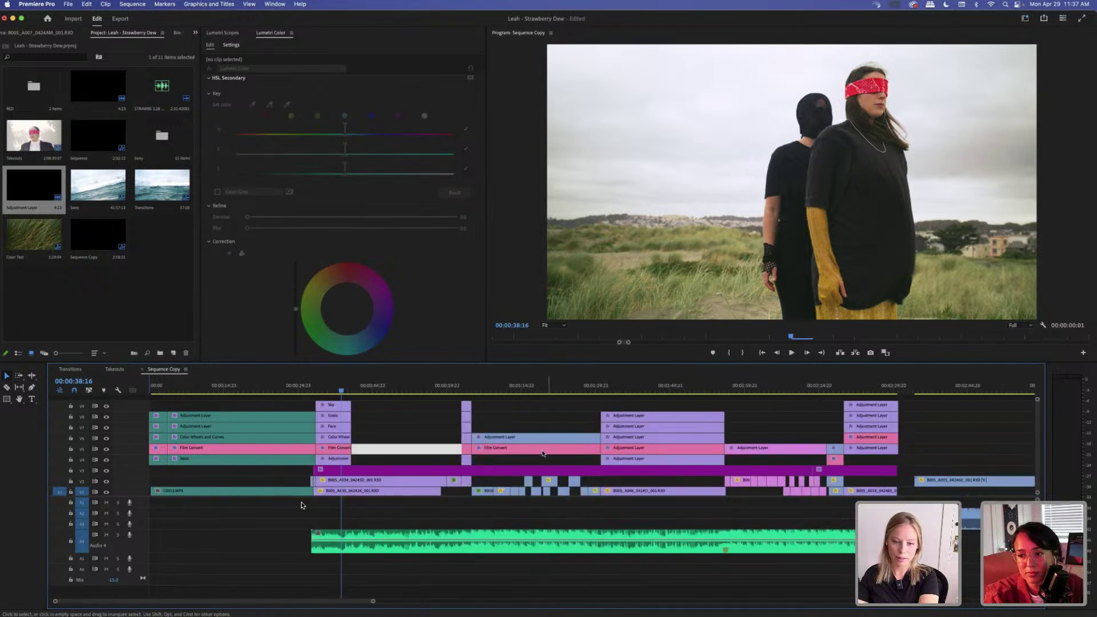
key("Delete")
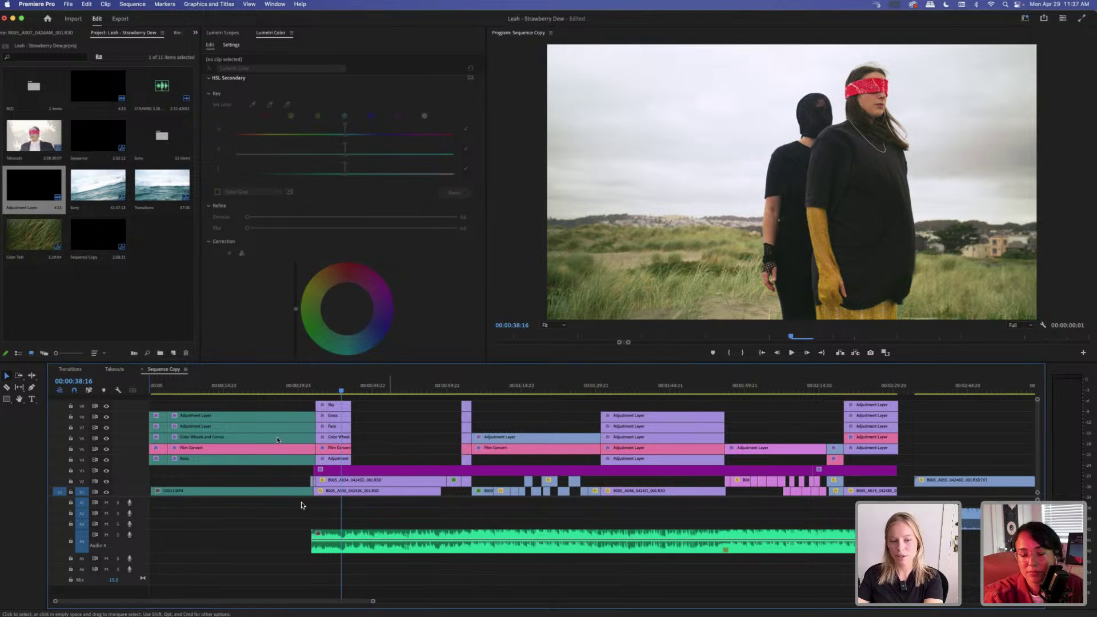
left_click(313, 393)
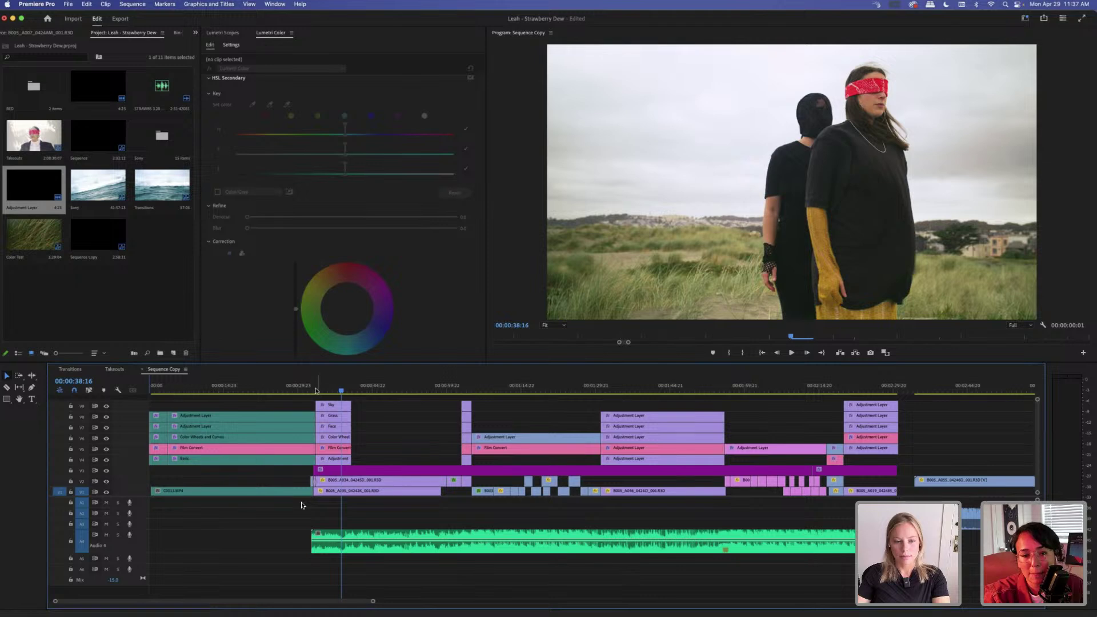
Examine the cut from the ocean shot to the grass shot, stepping back frame by frame from 00:00:33:23 to 00:00:33:15.
left_click_drag(313, 393, 308, 393)
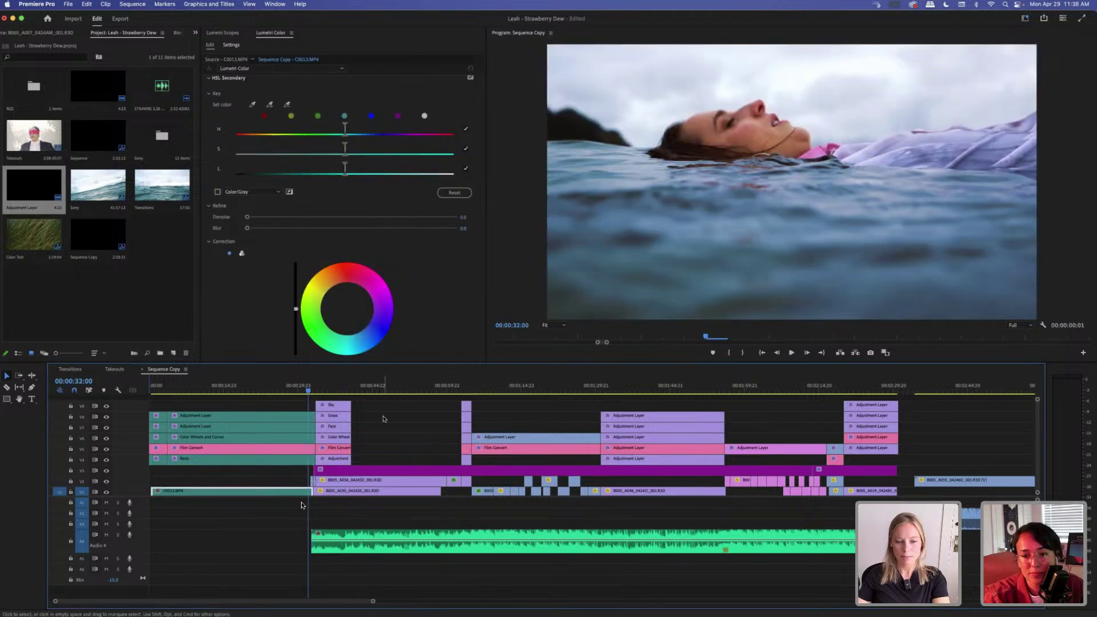
left_click(384, 419)
key("=")
key("=")
key("=")
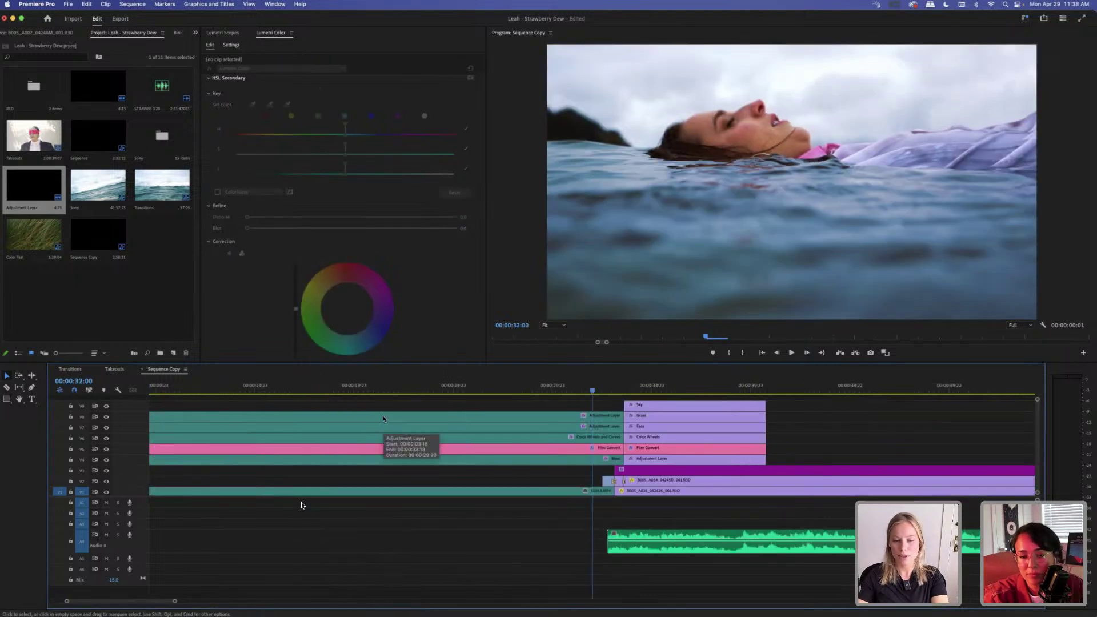
left_click(632, 389)
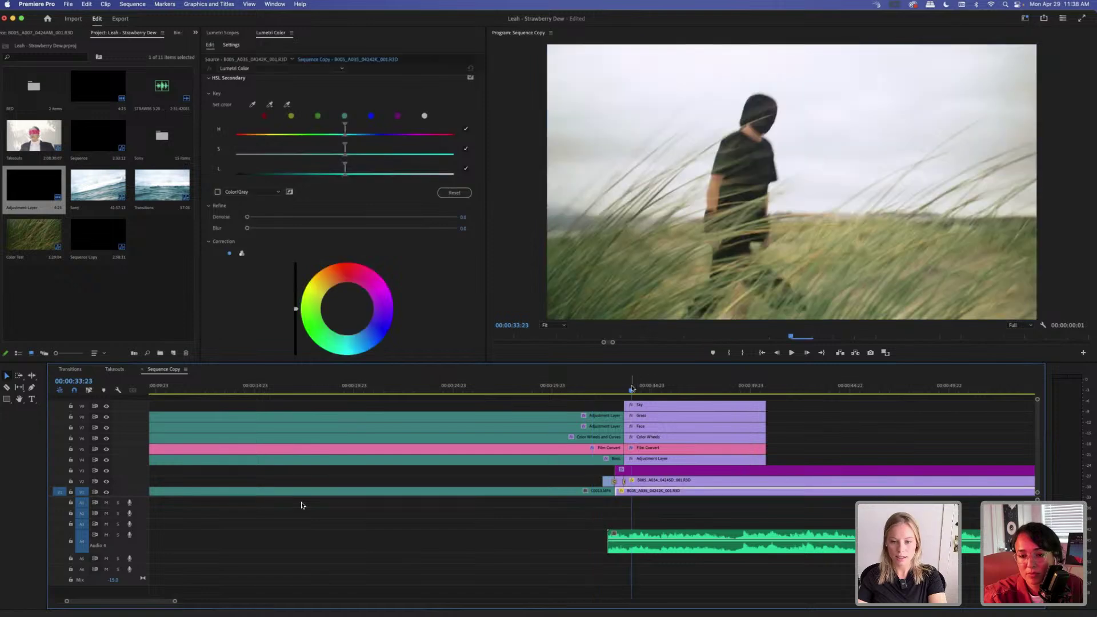
left_click_drag(620, 402, 616, 460)
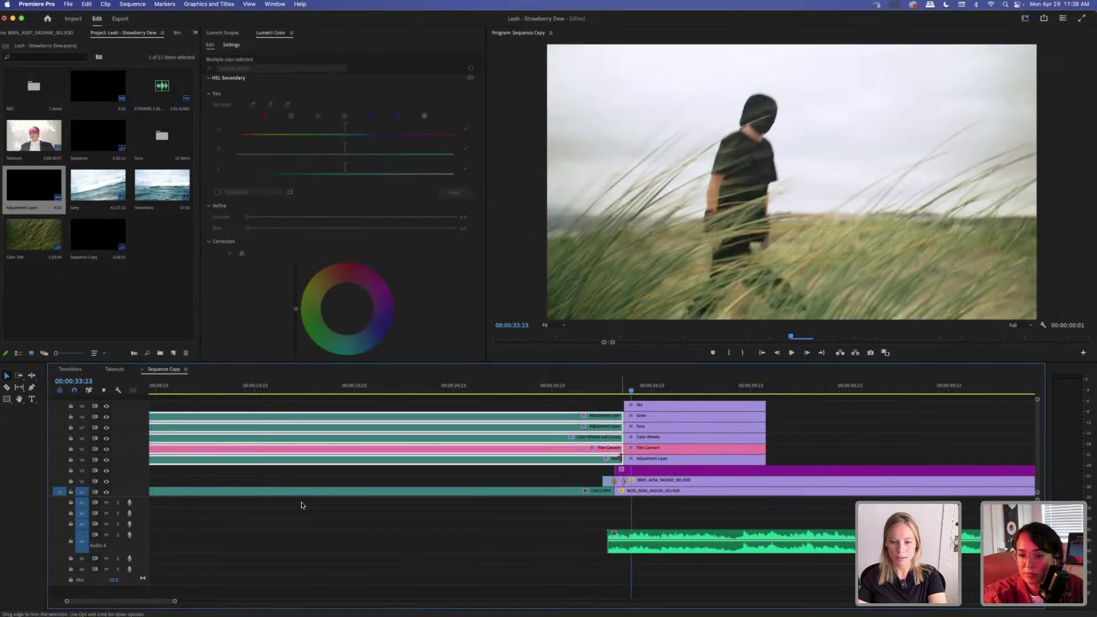
left_click(302, 505)
key("shift+Left")
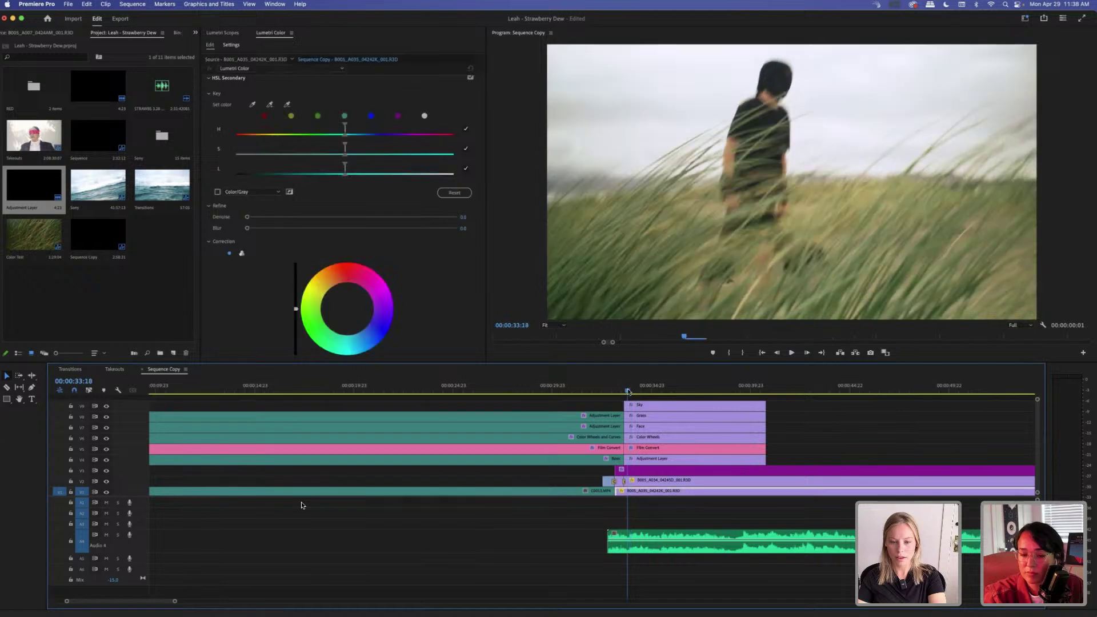
key("Left")
key("Left")
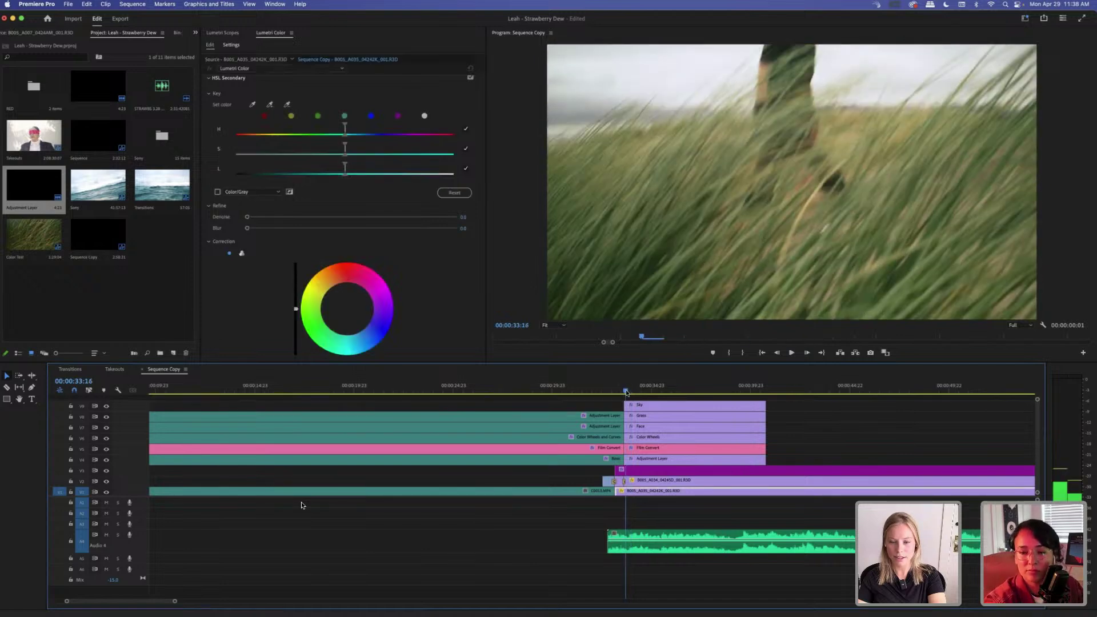
key("Left")
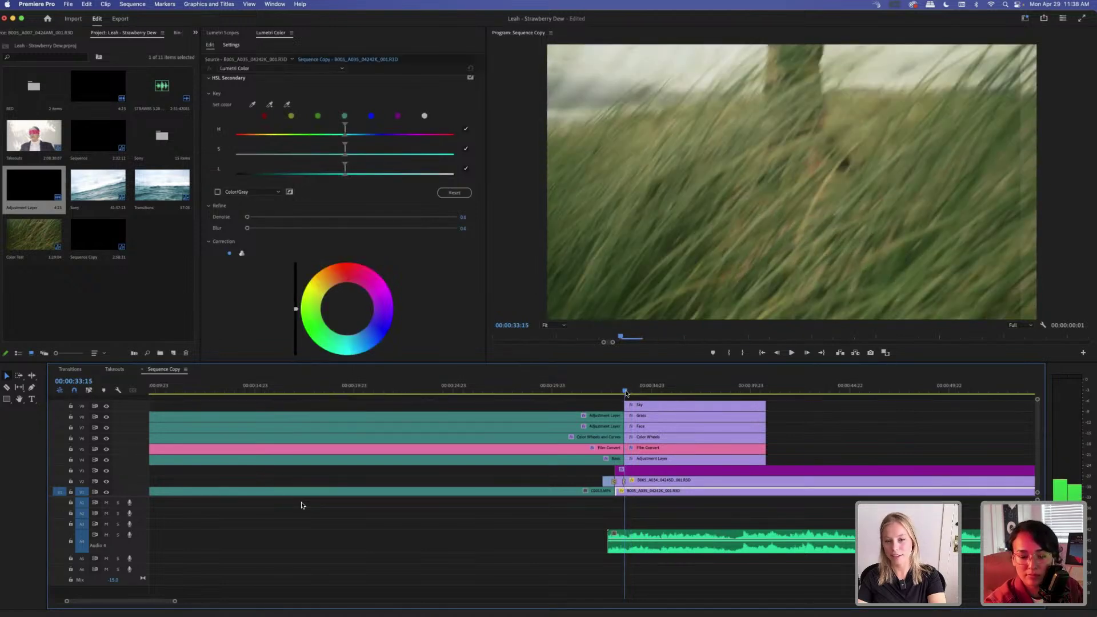
Play the grass shot from 00:00:33:15 to 00:00:37:08 to check the grade after the transition.
left_click_drag(626, 393, 628, 394)
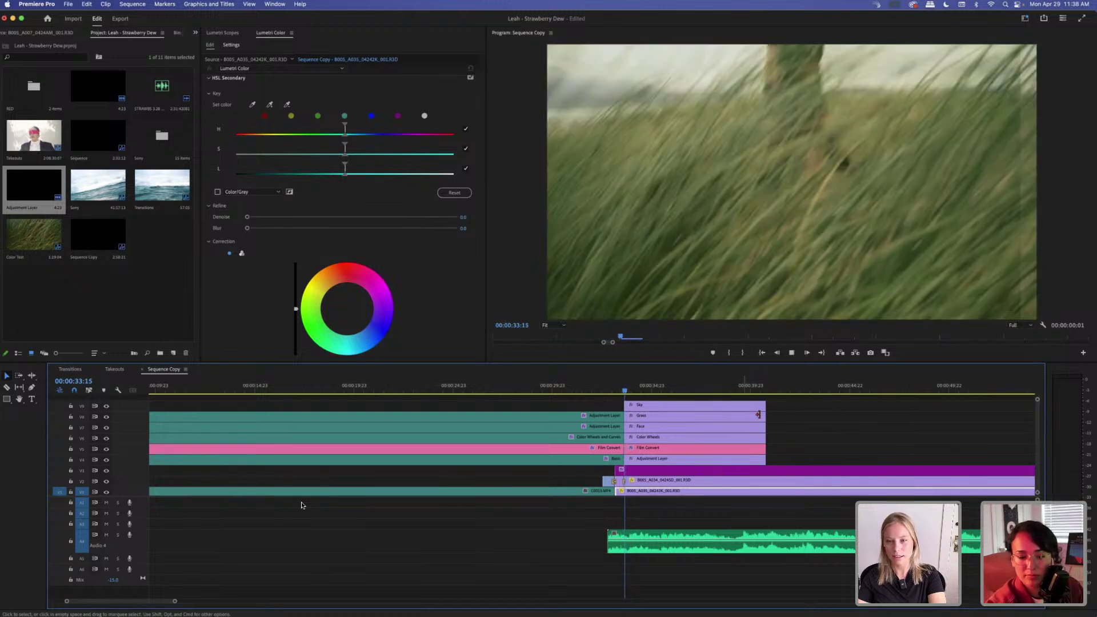
key("space")
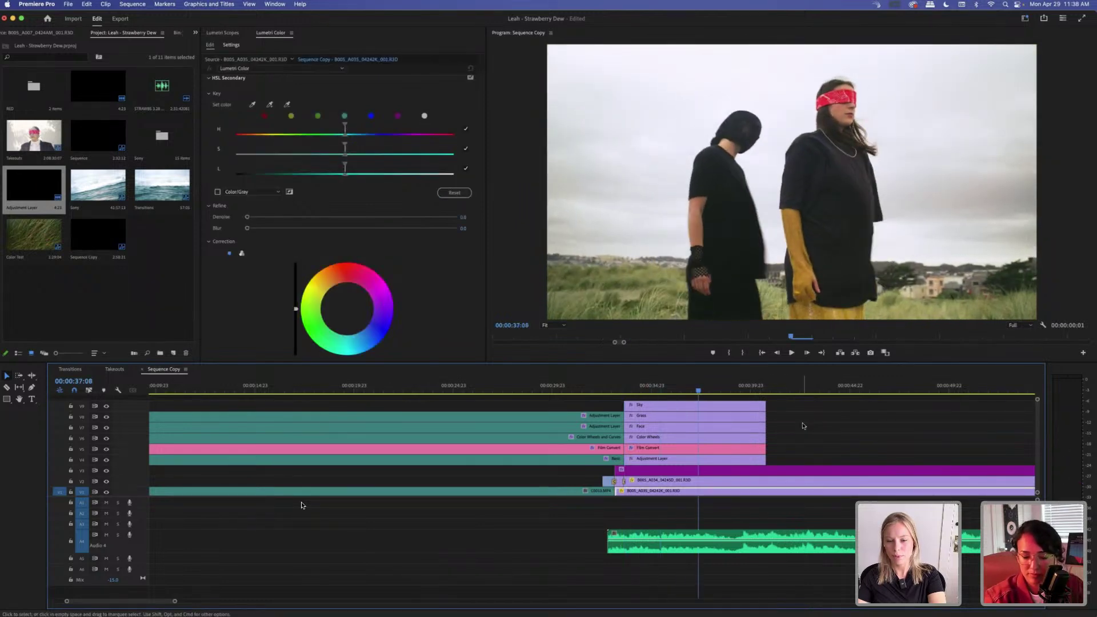
key("space")
left_click(804, 426)
left_click(597, 391)
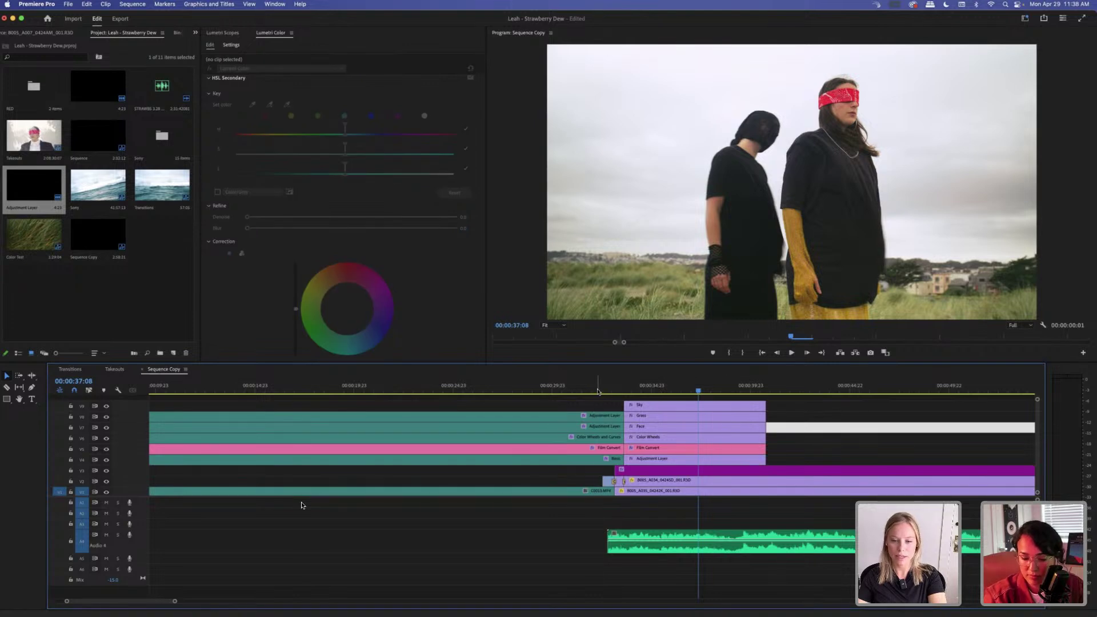
Play the sequence from the ocean frame at 00:00:30:15 through the transition into the grass shot.
left_click_drag(597, 391, 566, 390)
left_click(579, 405)
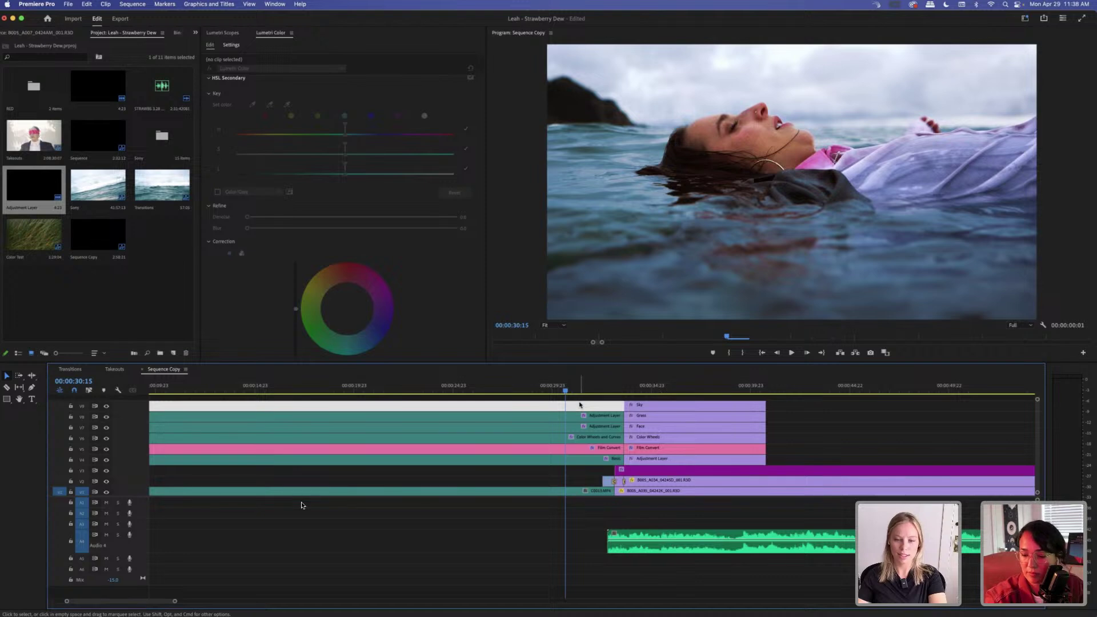
key("super+shift+a")
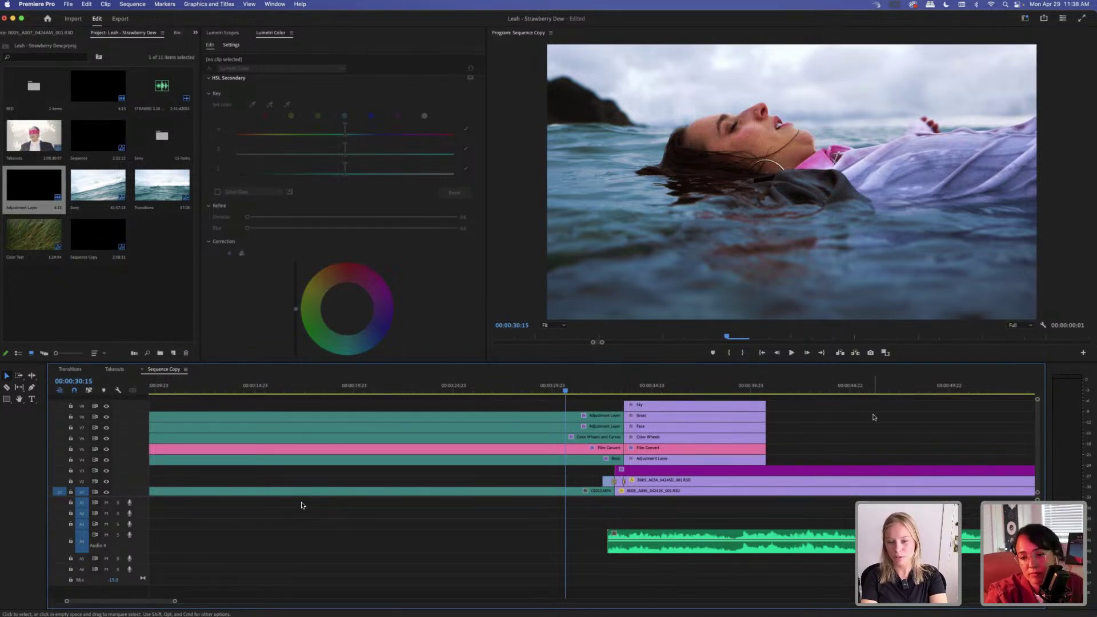
key("space")
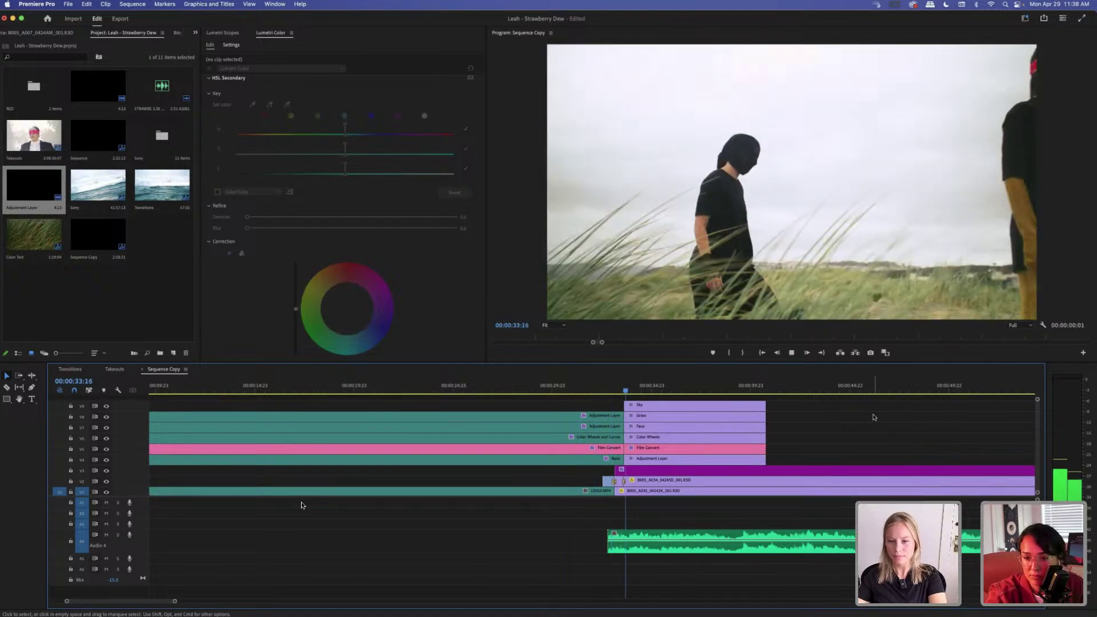
key("space")
Replay the ocean-to-grass transition, starting from 00:00:32:11.
left_click(592, 388)
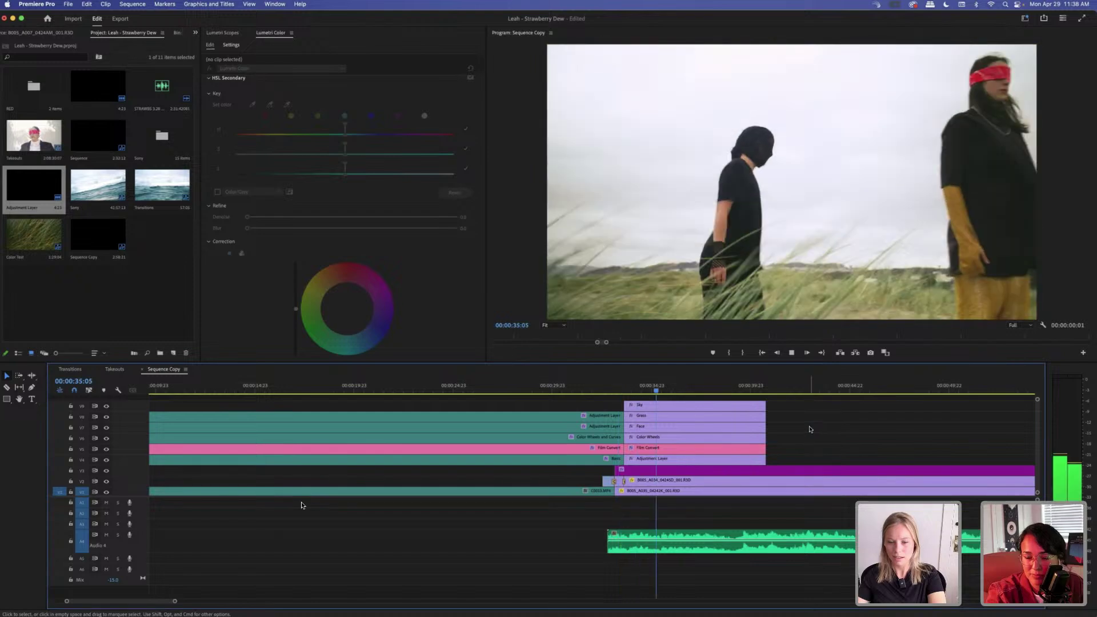
left_click_drag(607, 391, 602, 393)
left_click(862, 420)
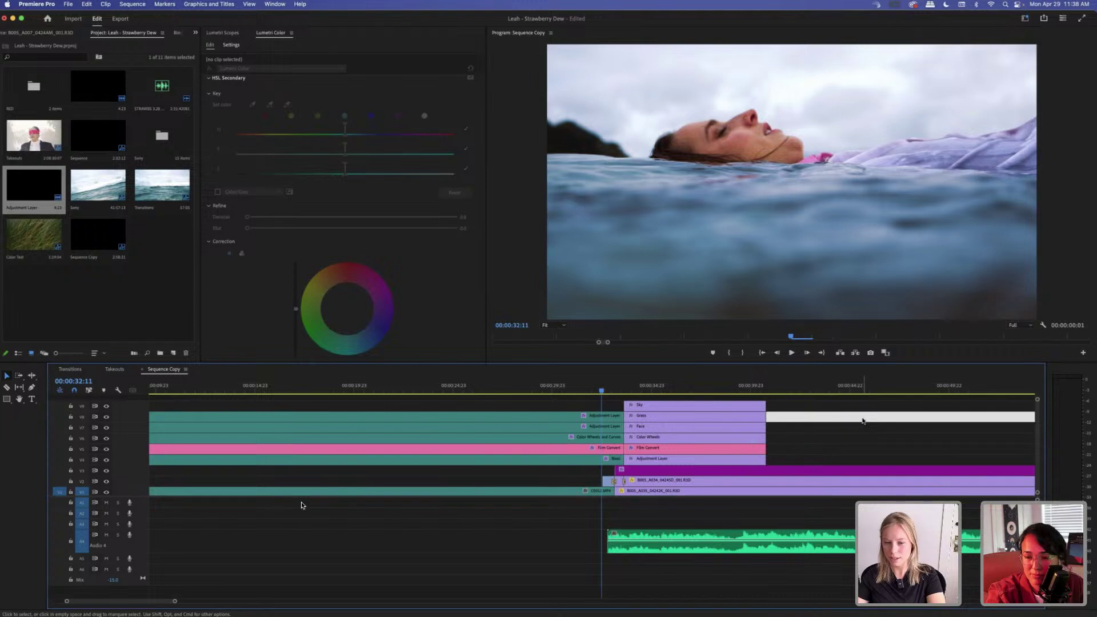
key("space")
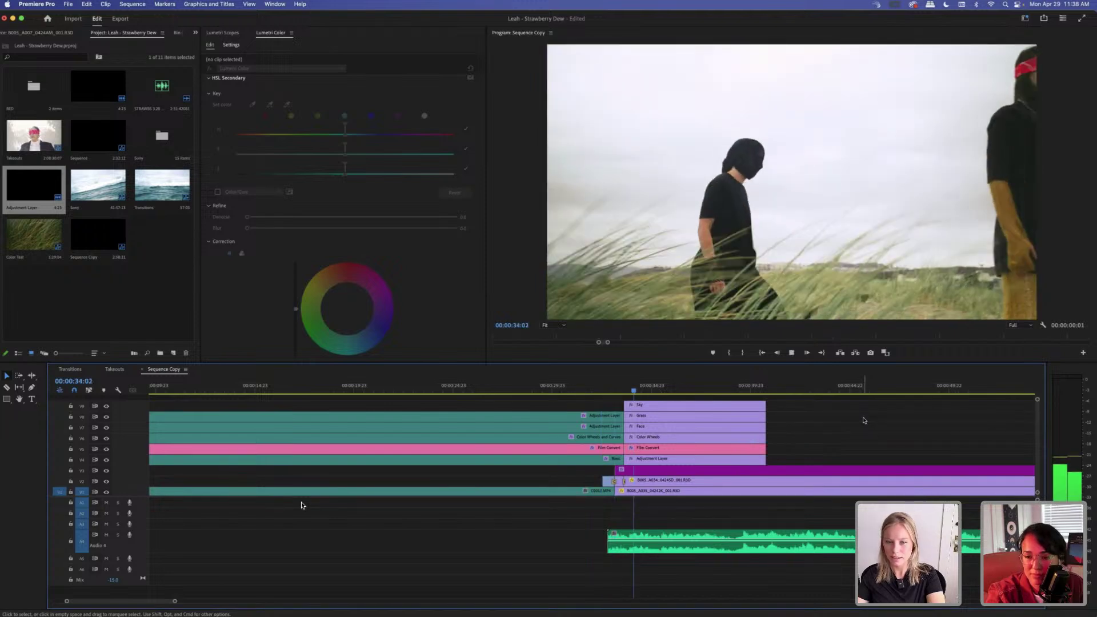
Inspect the blurred grass frames of the transition one by one, between 00:00:33:09 and 00:00:33:02 and forward to 00:00:33:07.
left_click(623, 392)
left_click_drag(622, 394, 620, 393)
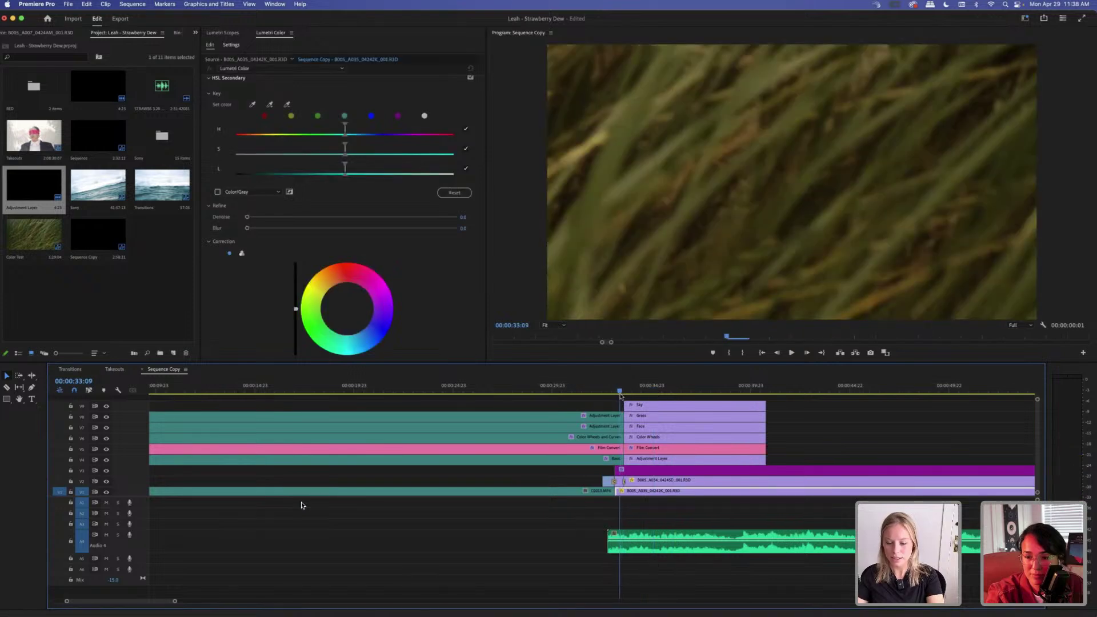
key("=")
key("=")
key("=")
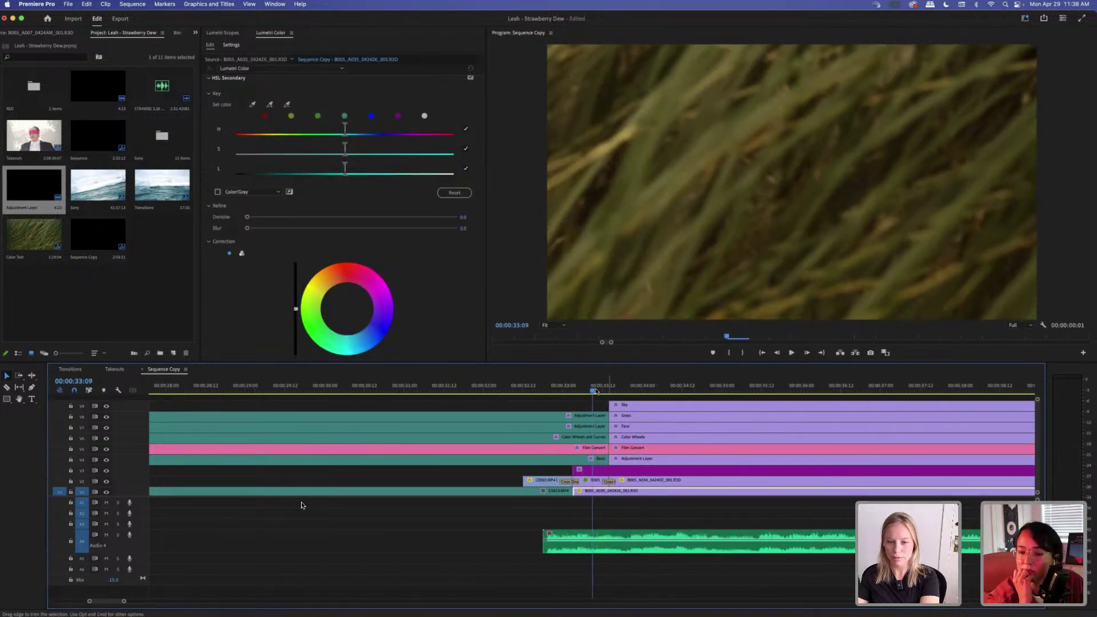
key("Left")
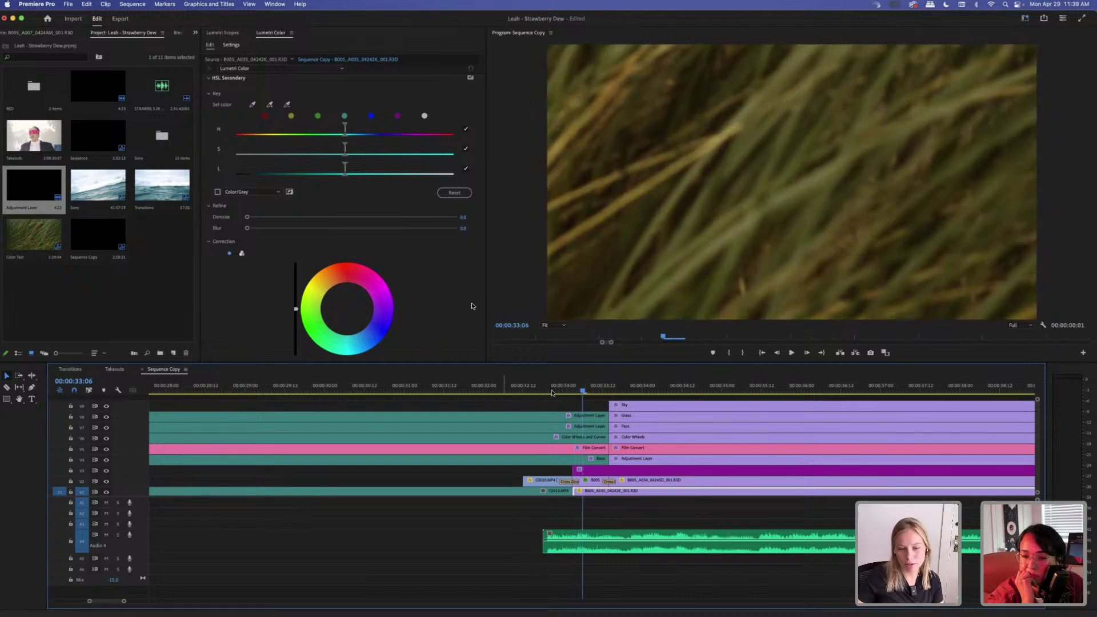
key("Left")
key("Left")
key("Left")
key("Left")
key("Left")
key("Left")
key("Left")
key("Left")
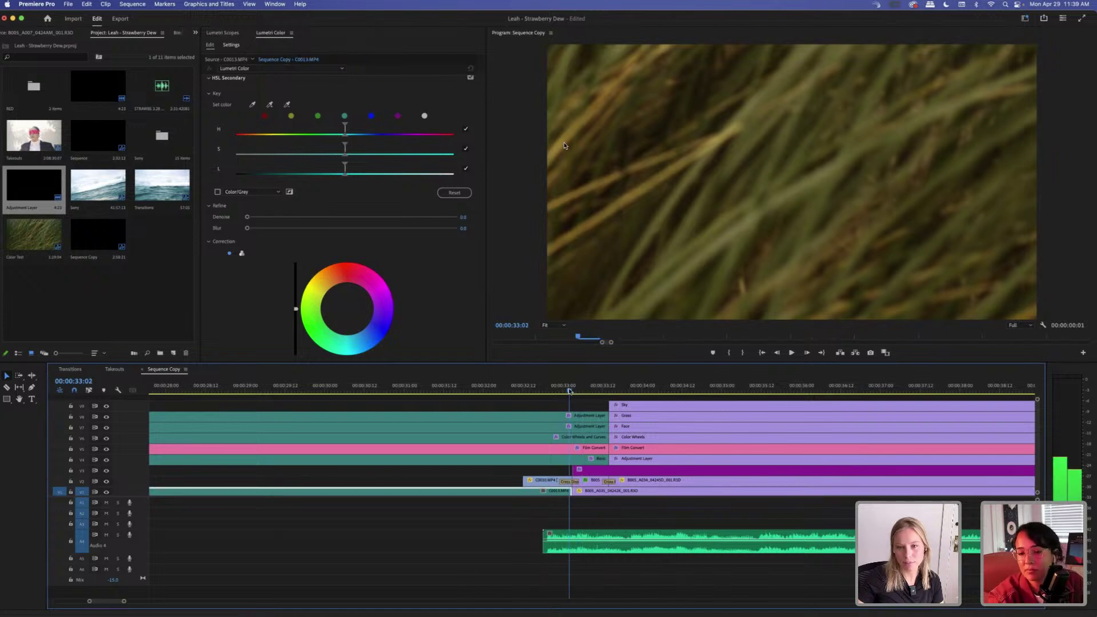
key("Right")
key("Right")
key("Right")
key("Right")
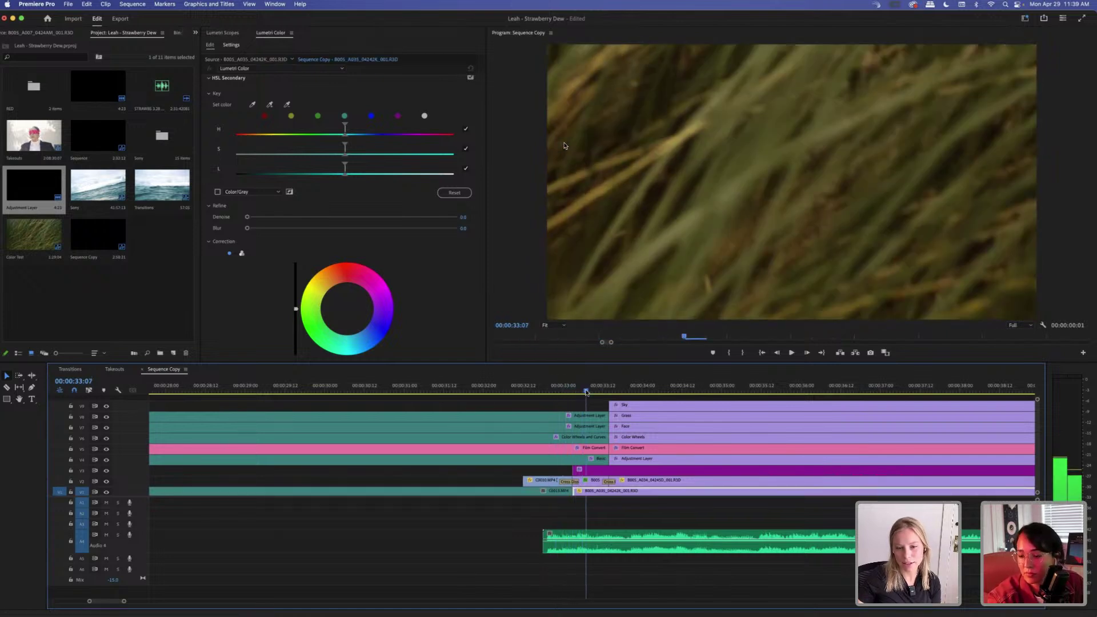
Play the transition again from the ocean frame at 00:00:32:05 to 00:00:35:19.
left_click_drag(560, 397, 501, 408)
left_click(541, 408)
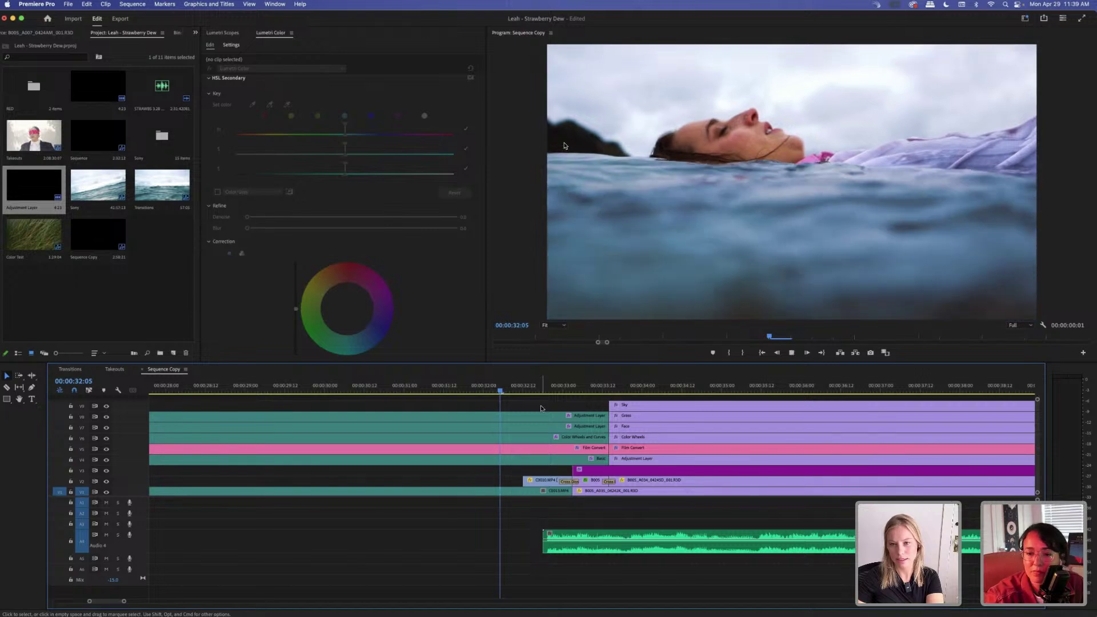
key("space")
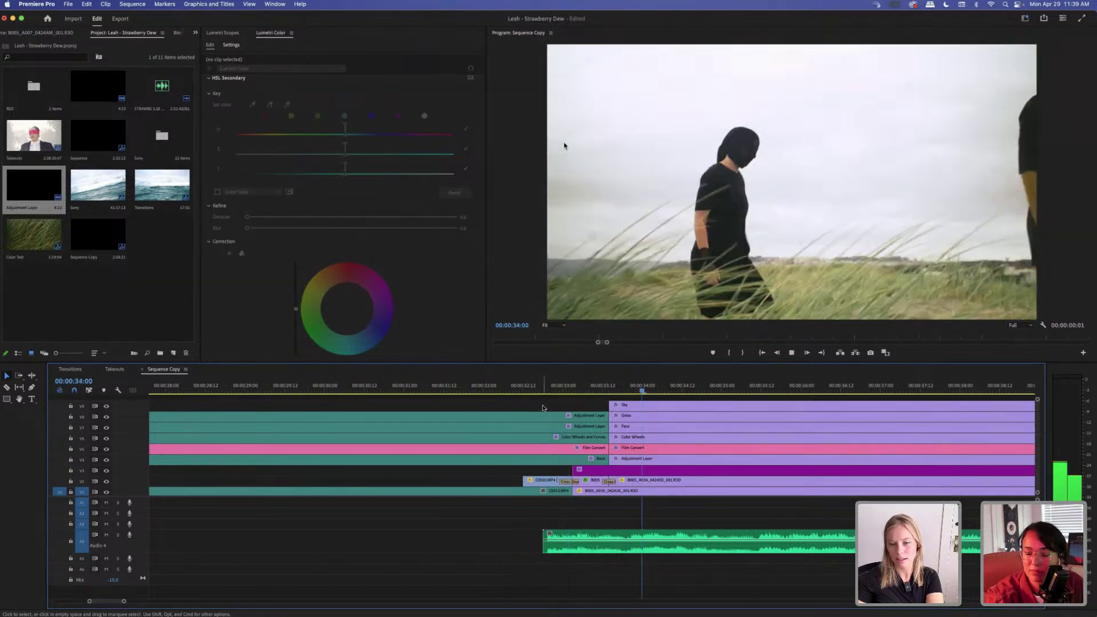
key("space")
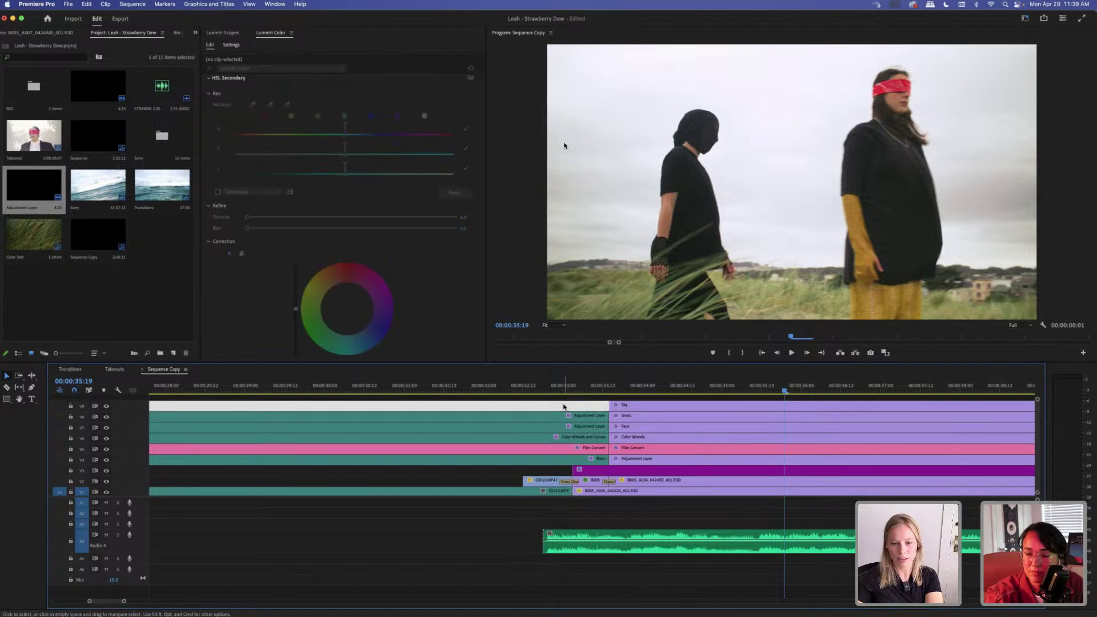
Move to the blurred grass frame at 00:00:33:06 and open the effect settings of the short grass clip in the transition.
mouse_move(576, 388)
left_mouse_down()
mouse_move(608, 394)
mouse_move(582, 392)
left_mouse_up()
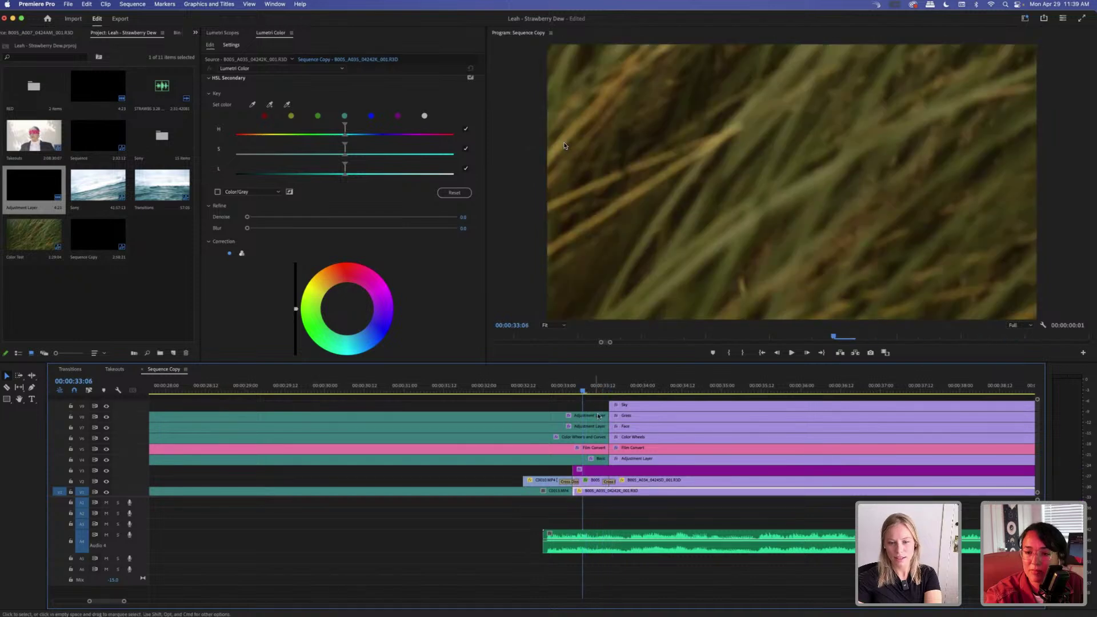
left_click(600, 408)
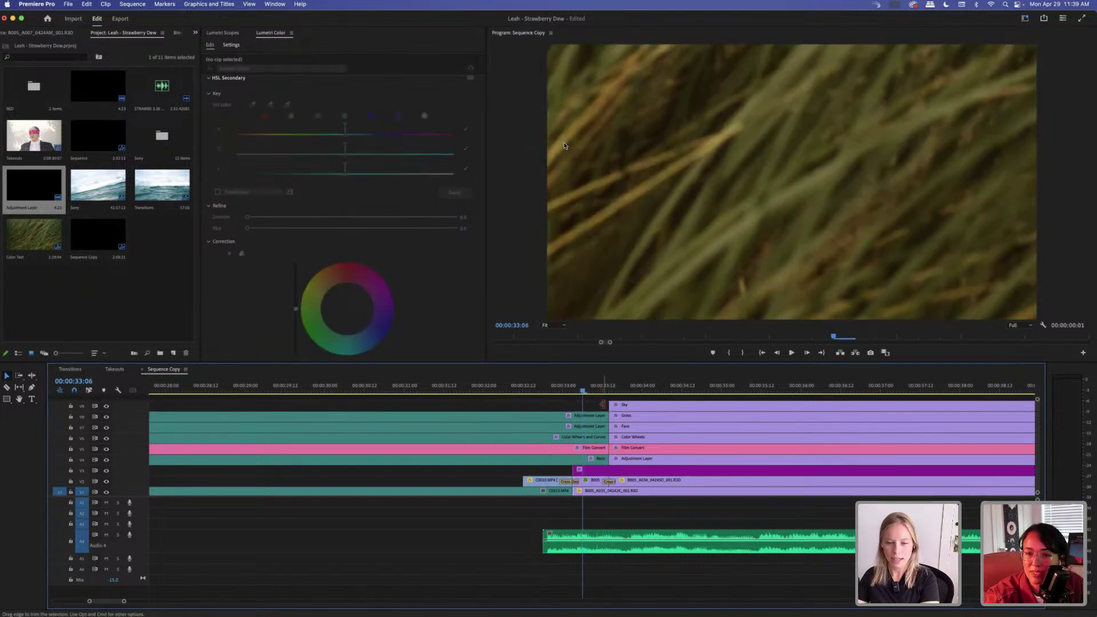
key("equal")
key("minus")
key("minus")
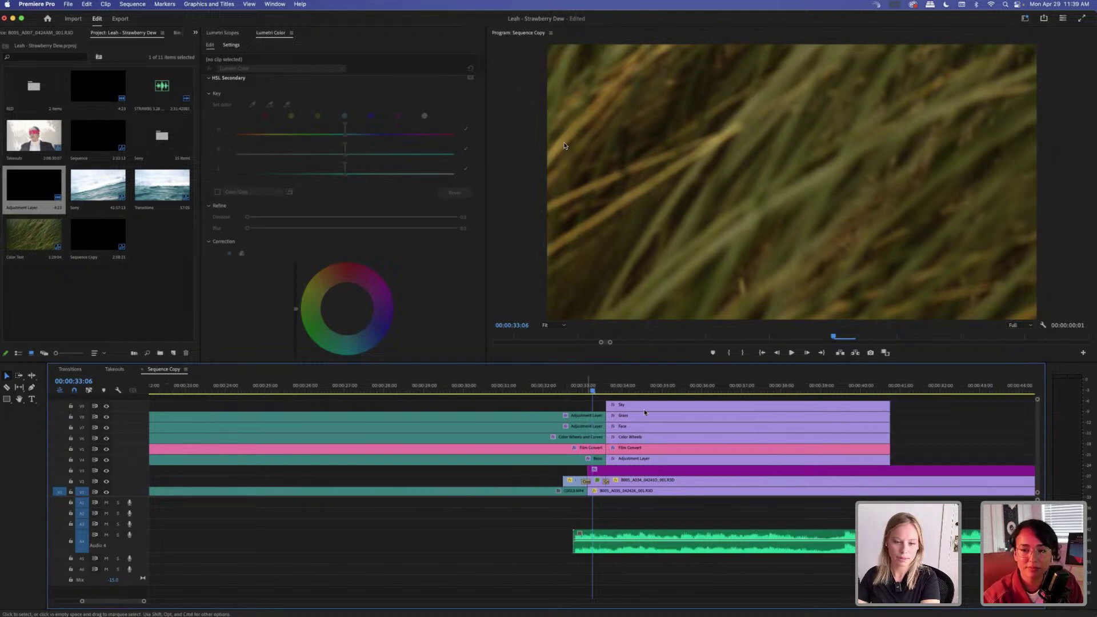
key("minus")
left_click(606, 494)
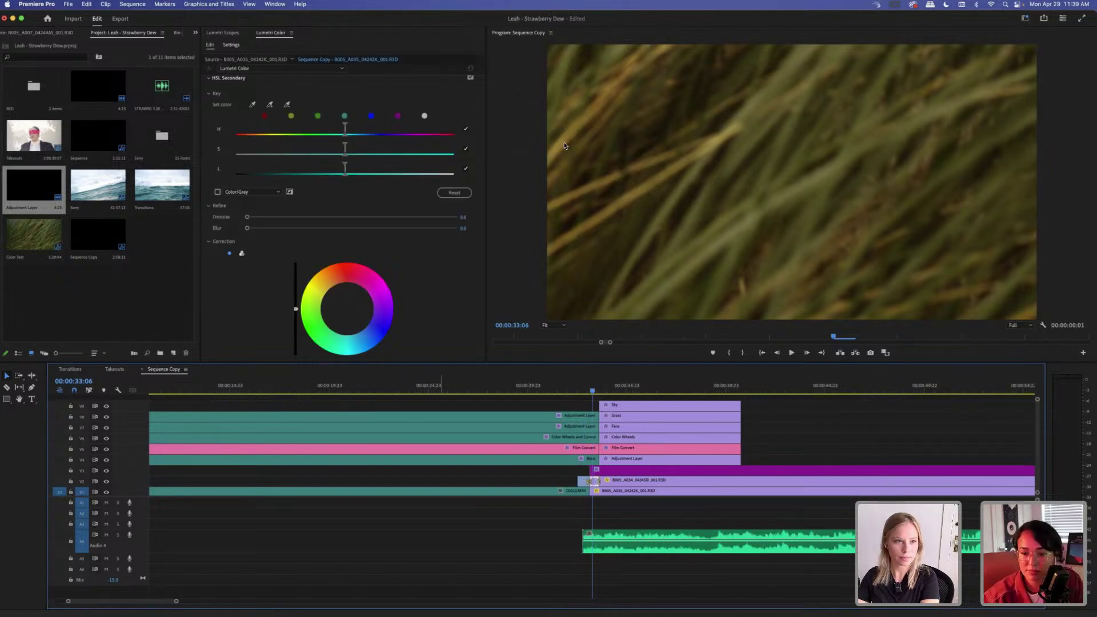
left_click(53, 34)
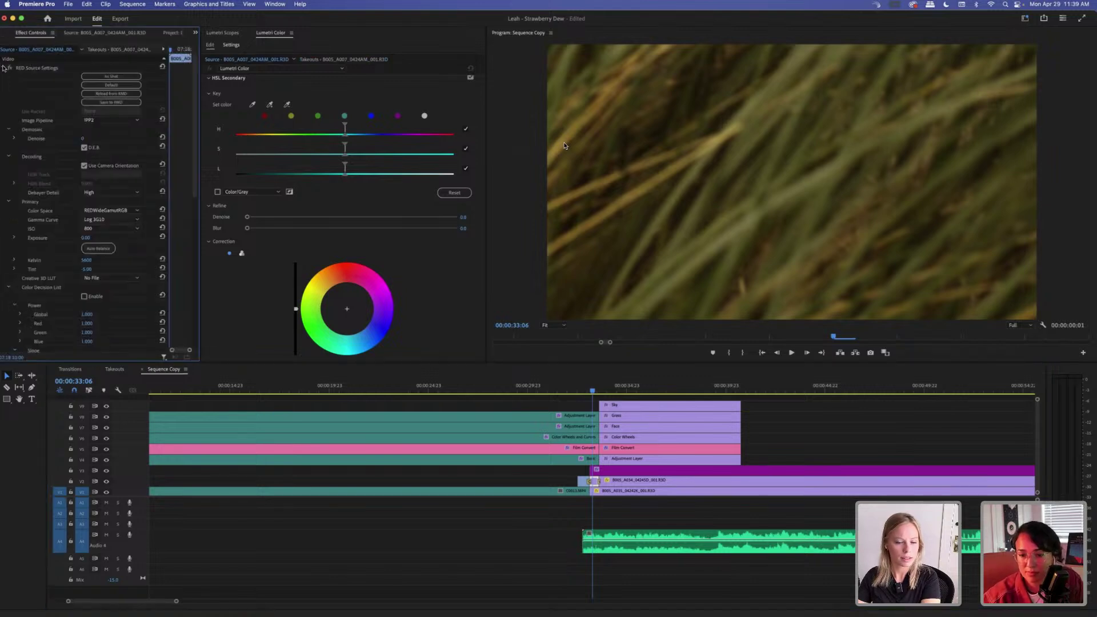
left_click(596, 487)
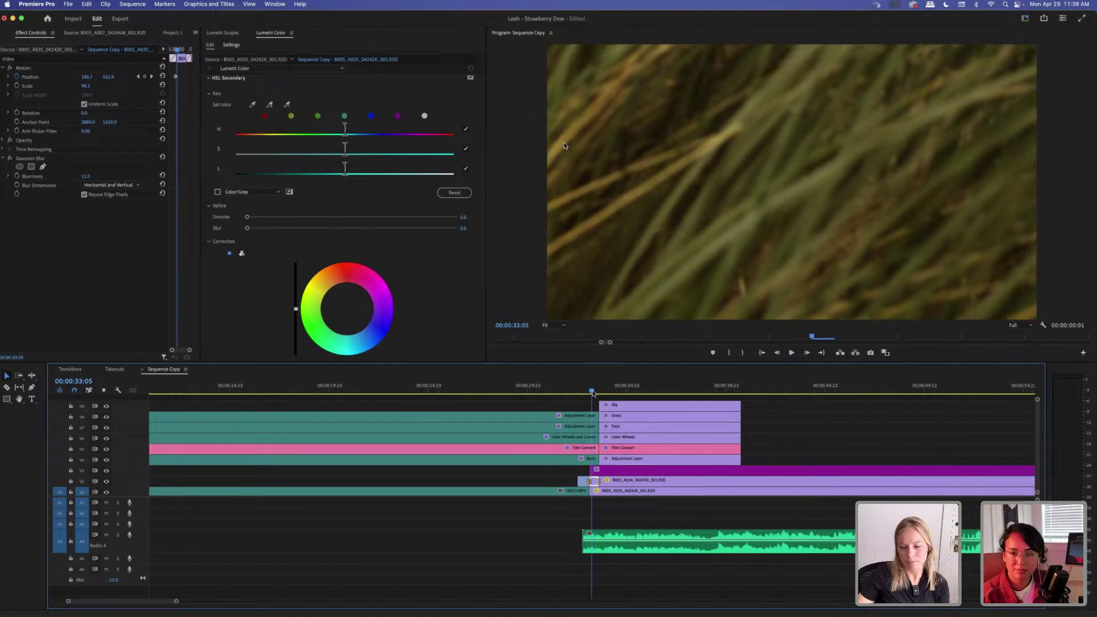
Toggle the grass transition clip's Gaussian Blur off and on to compare the frames at 00:00:33:05 and 00:00:33:09.
key("equal")
key("equal")
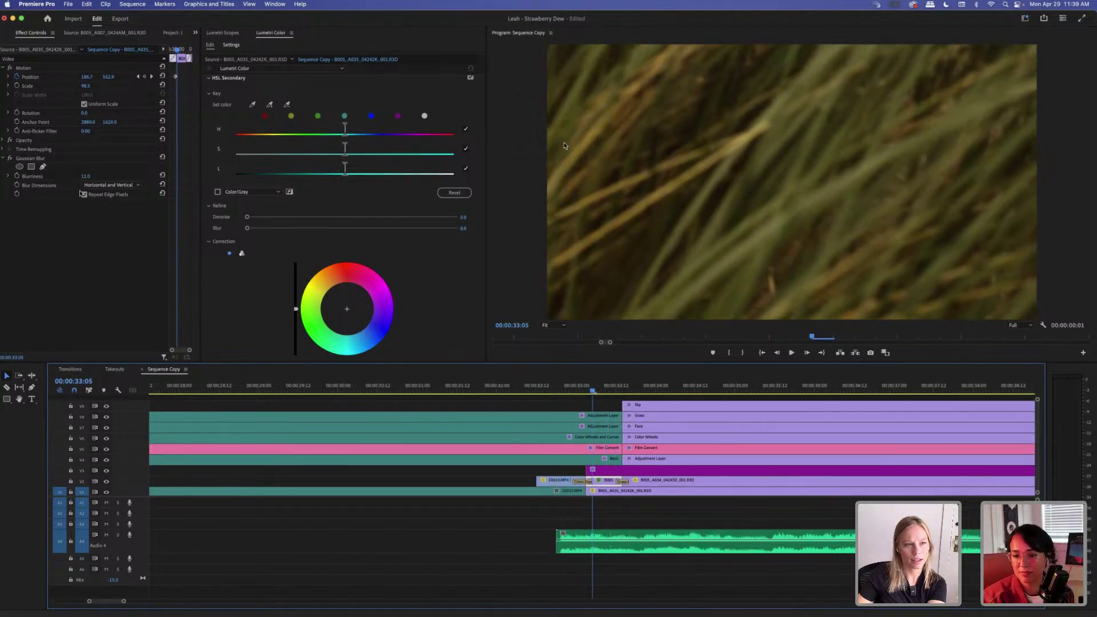
left_click(9, 158)
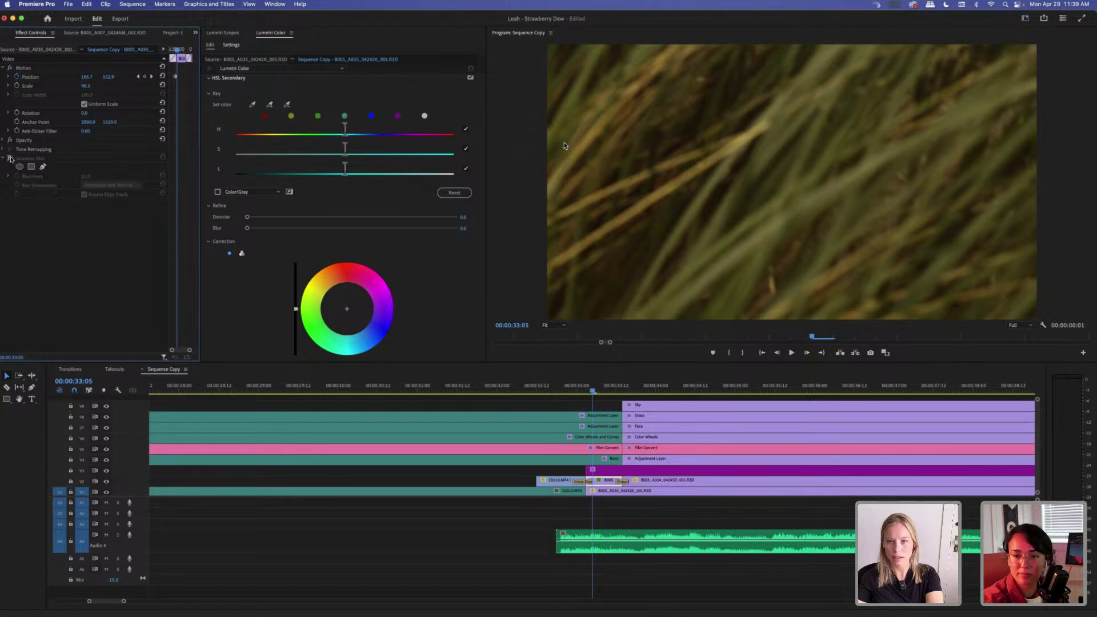
left_click(9, 158)
left_click(10, 158)
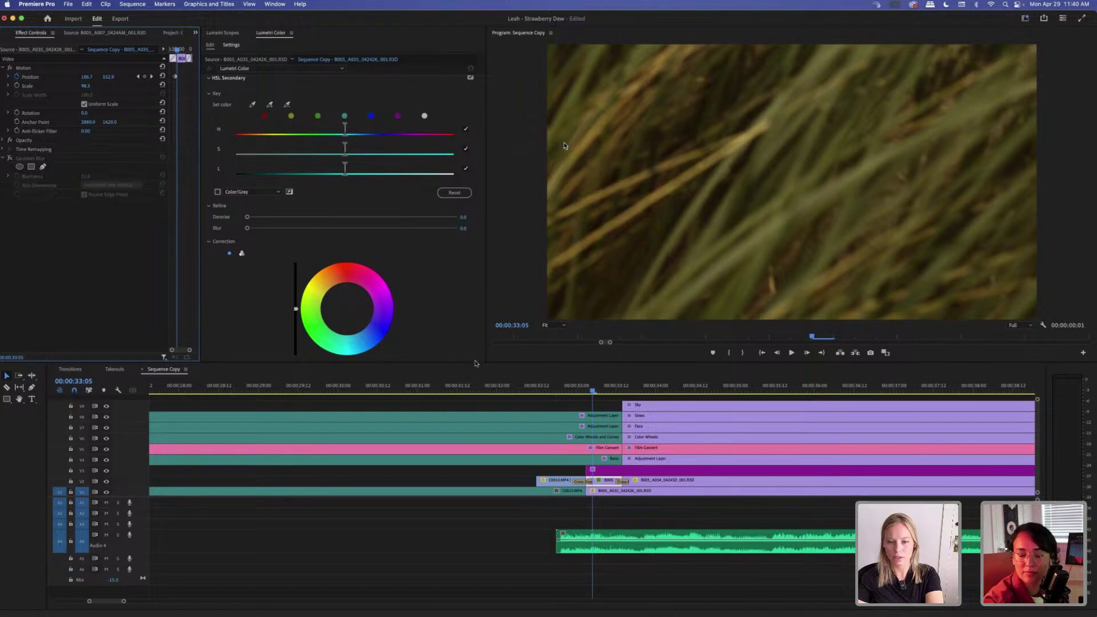
left_click(605, 389)
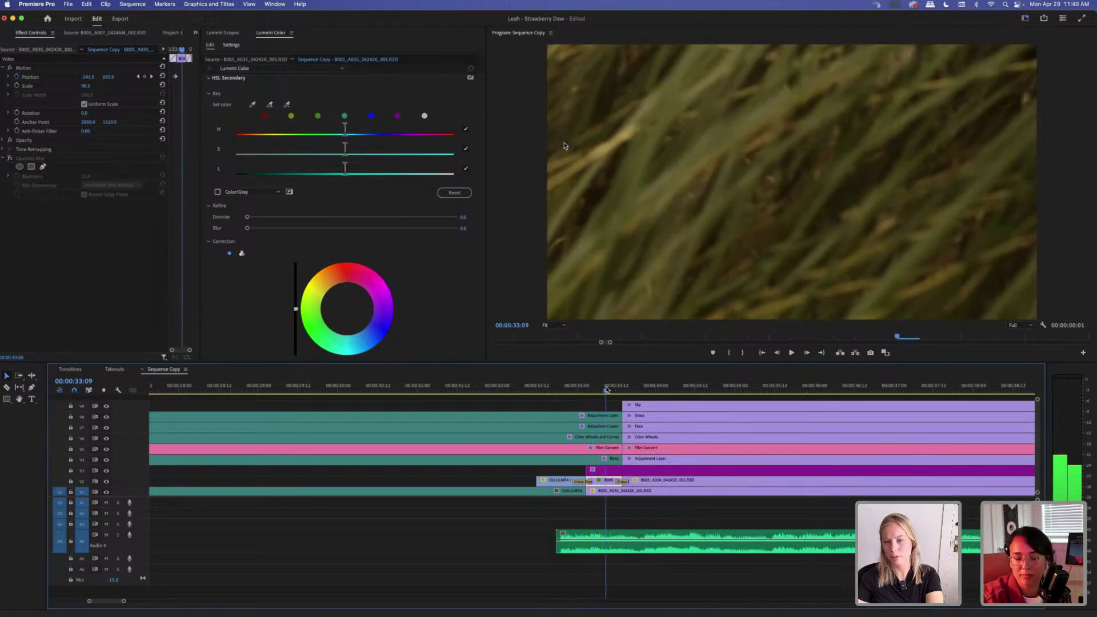
left_click(10, 159)
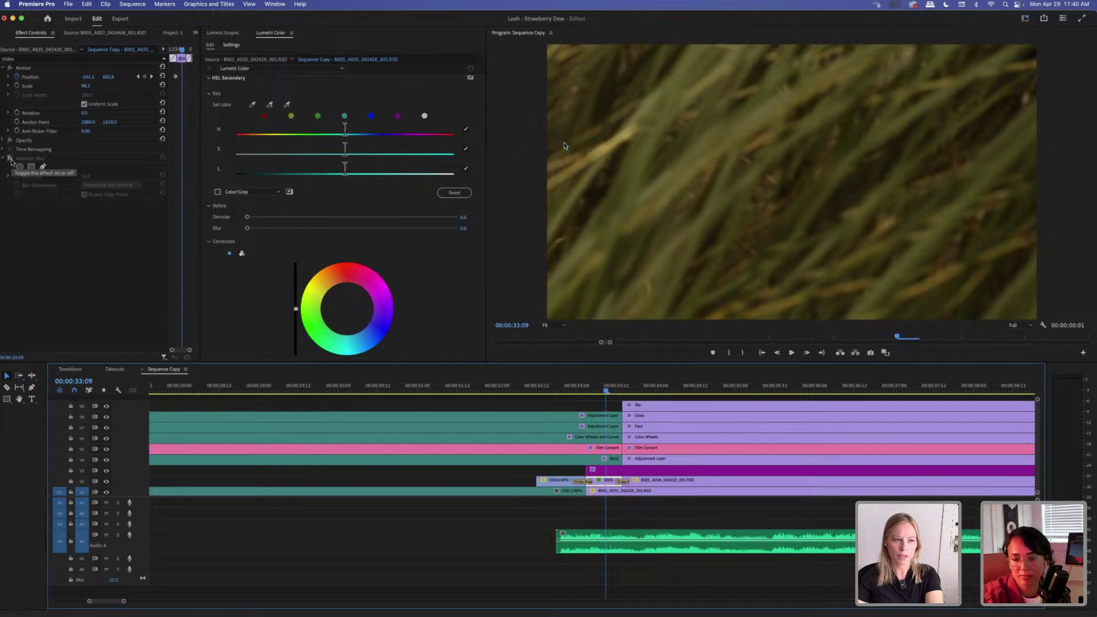
Compare the blurred grass frame at 00:00:33:09 again with the clip's Gaussian Blur switched off and on.
left_click(11, 159)
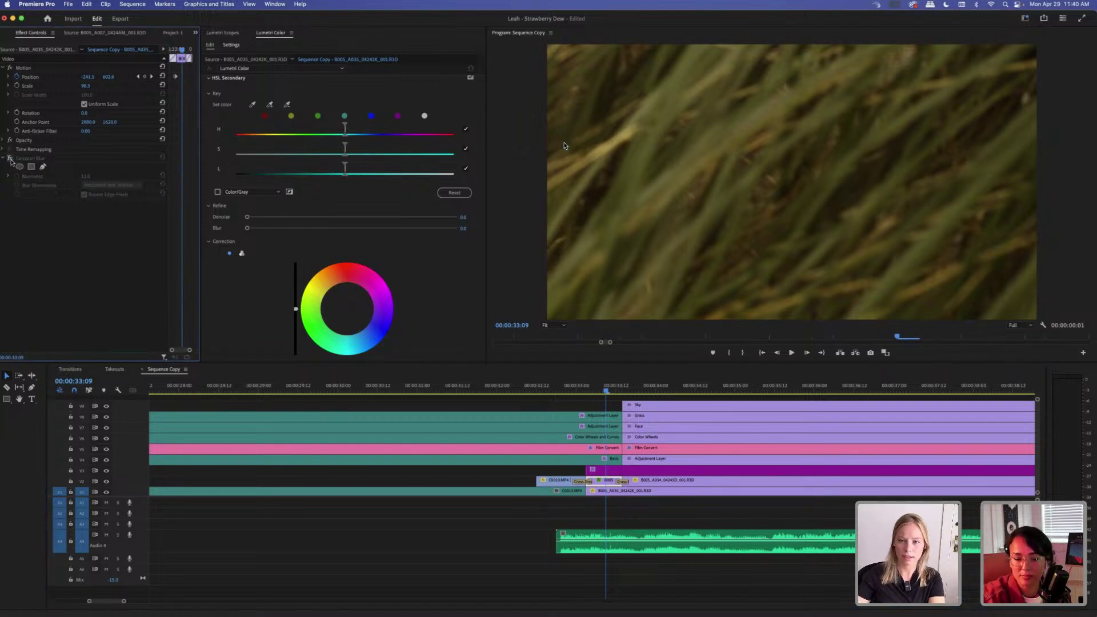
left_click(10, 159)
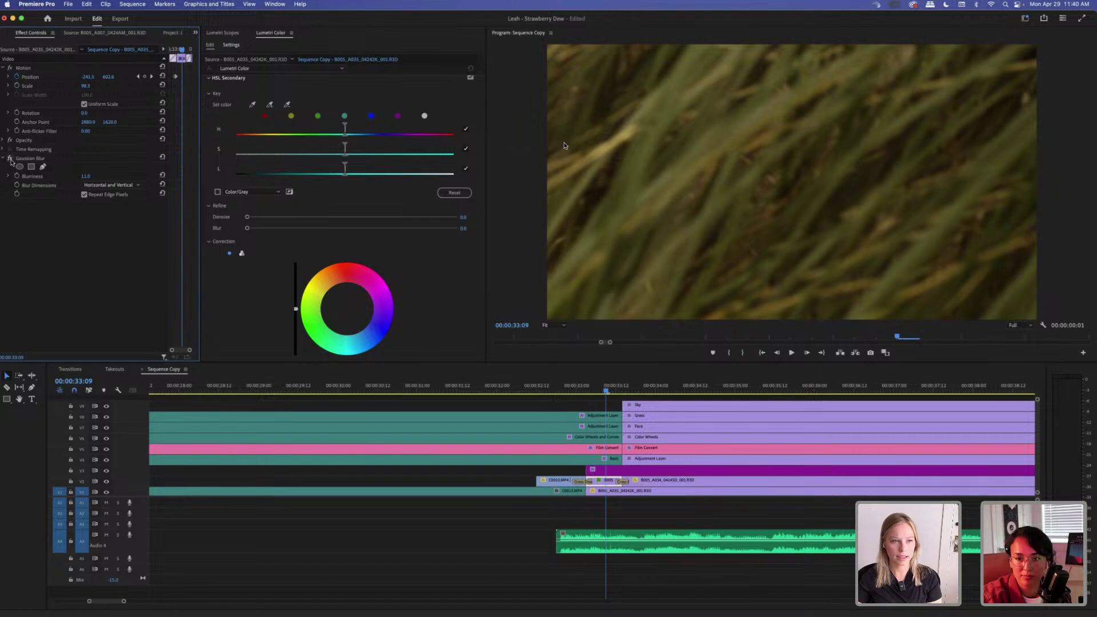
left_click(10, 159)
left_click(10, 159)
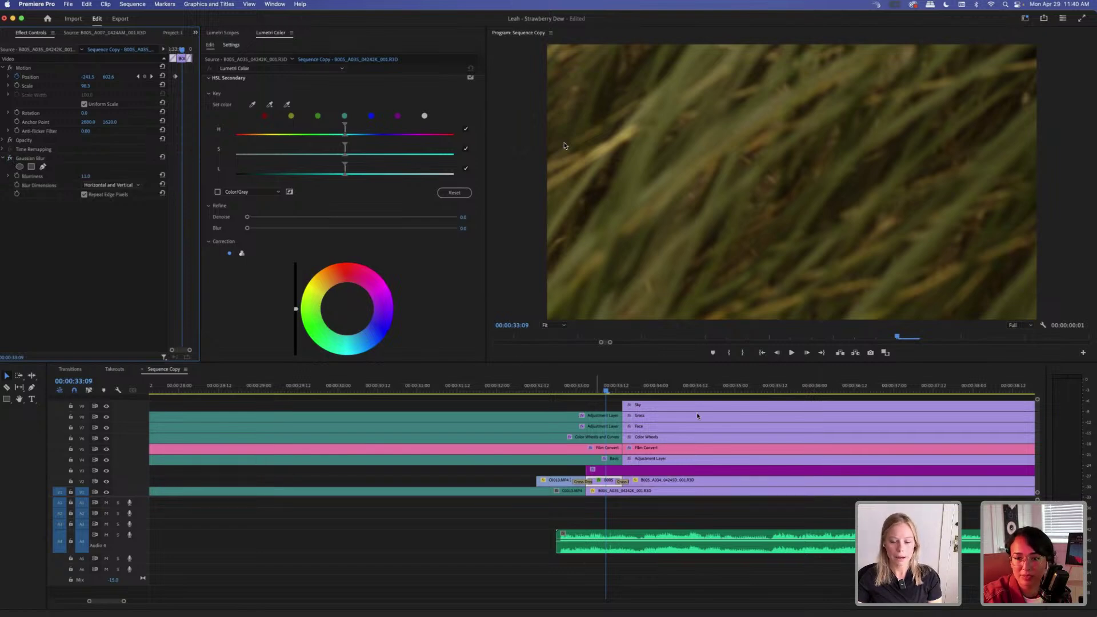
Review the short grass transition clip's speed and duration settings, then leave them without making changes.
right_click(603, 481)
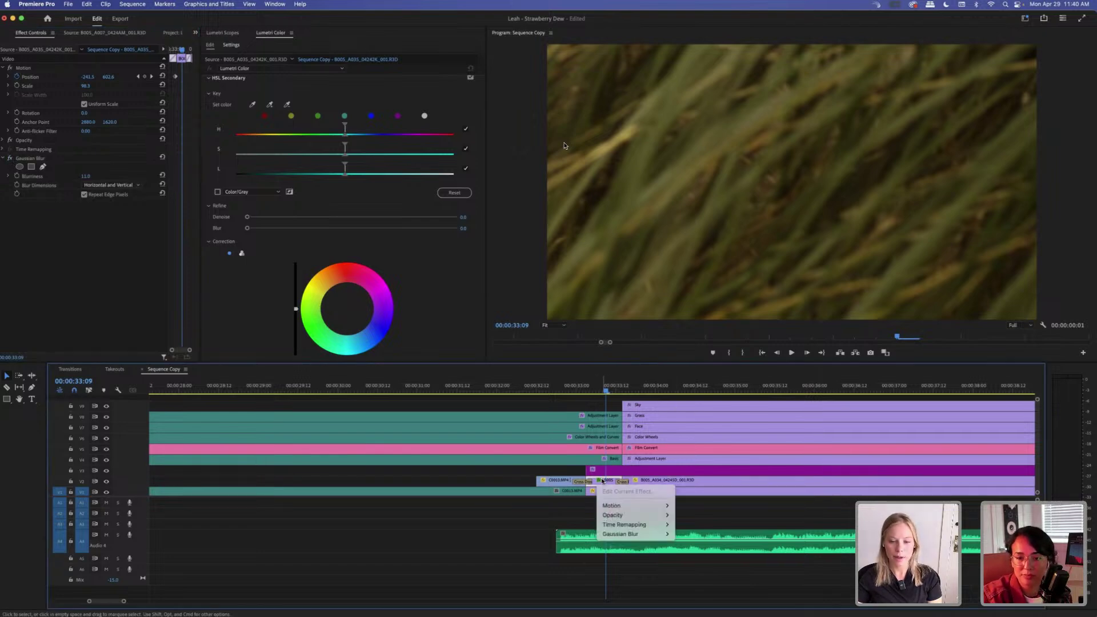
right_click(606, 486)
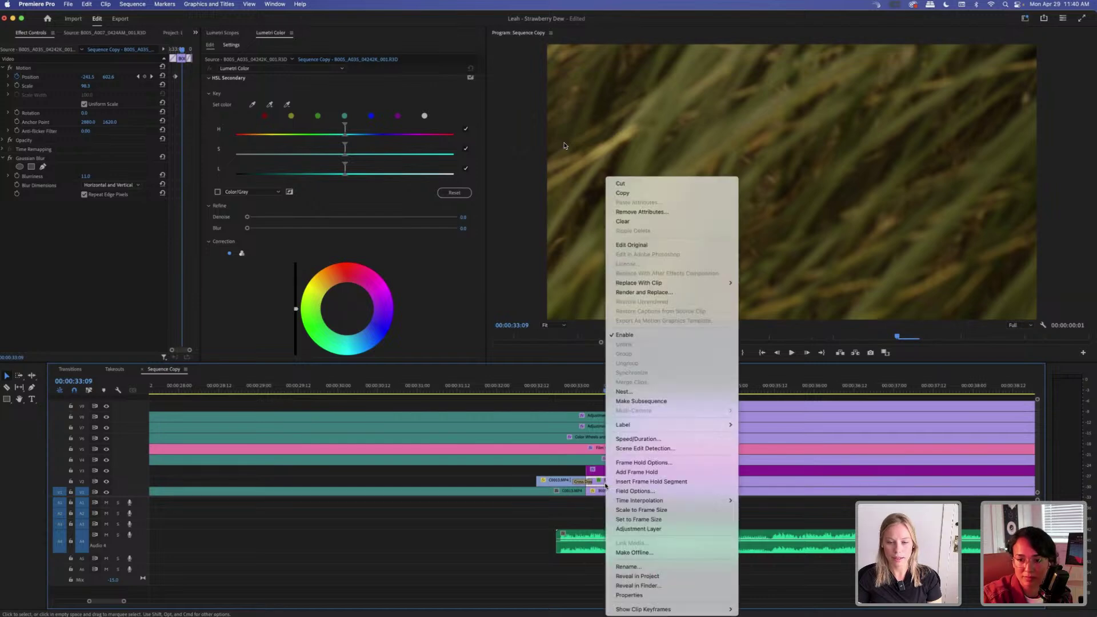
left_click(649, 439)
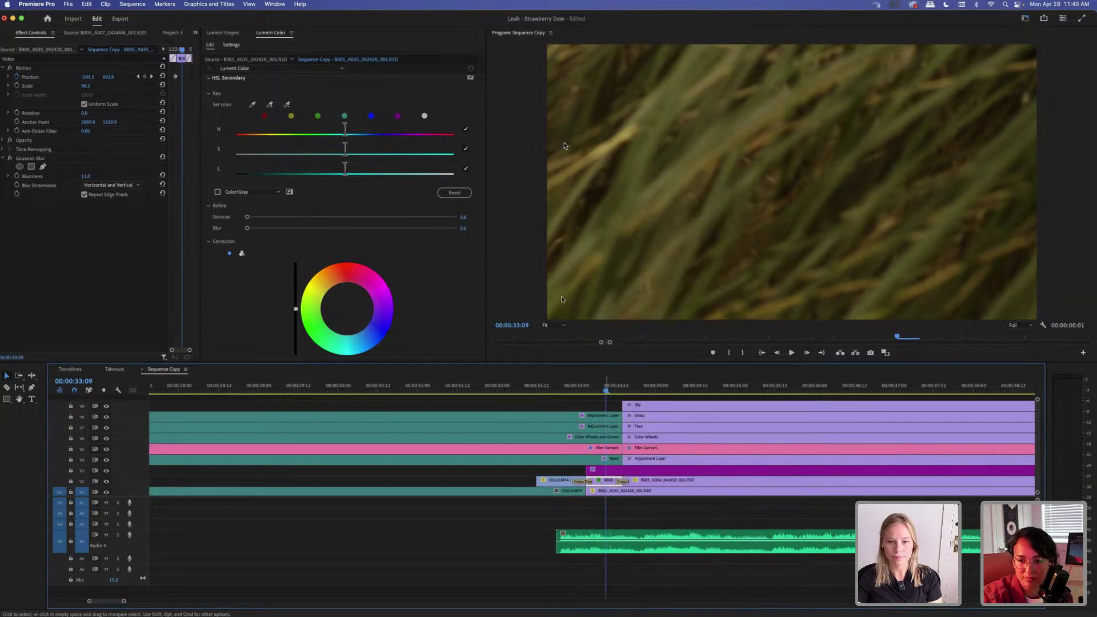
left_click_drag(591, 272, 562, 304)
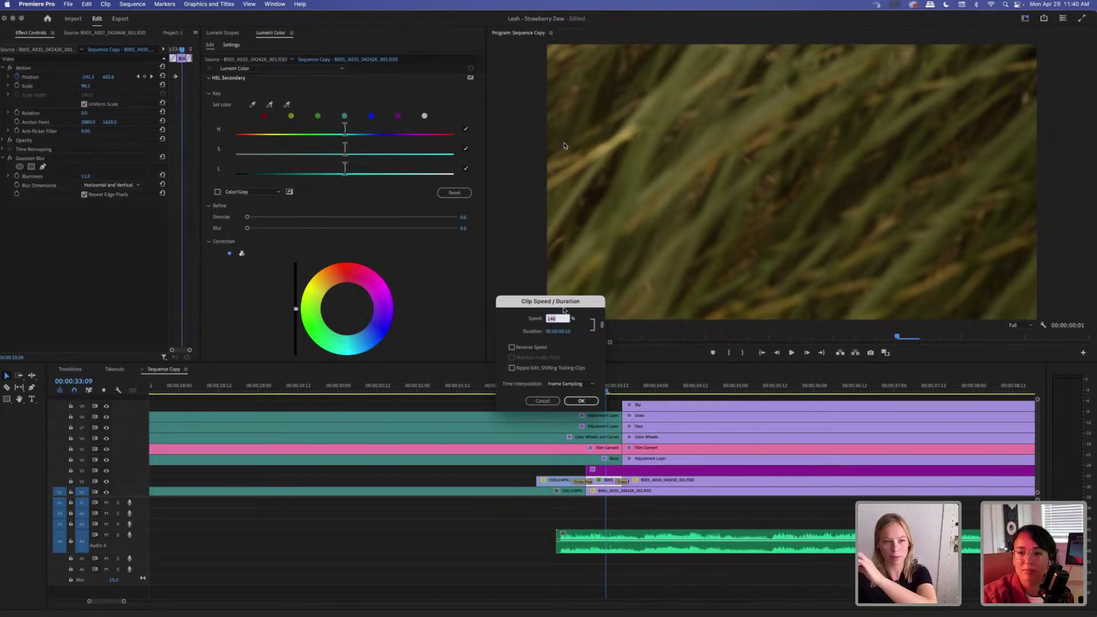
left_click(541, 402)
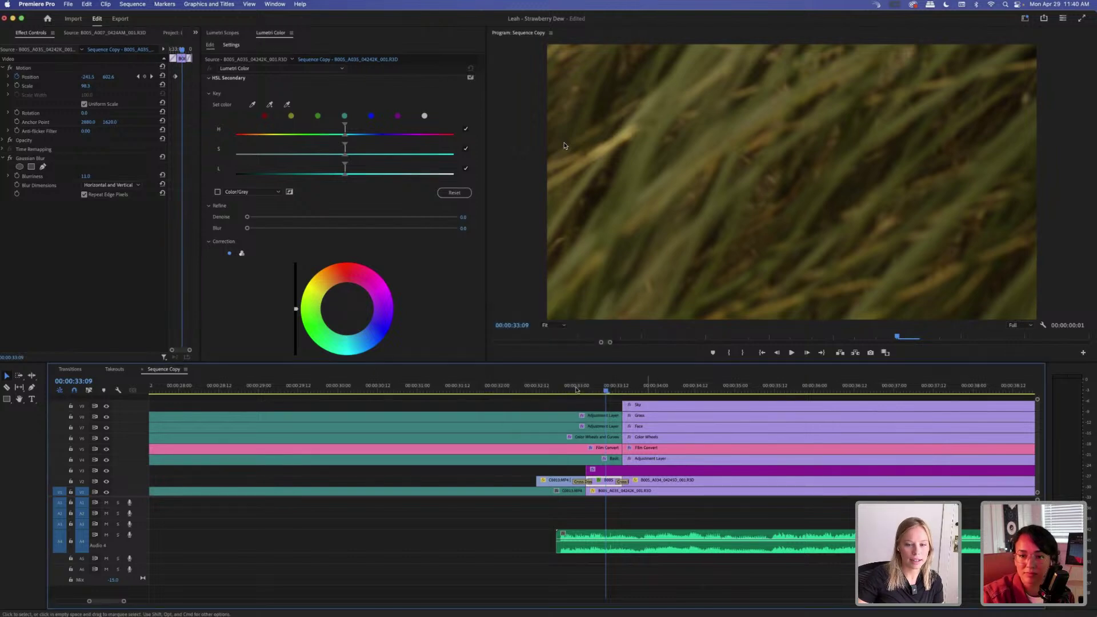
Compare the grass transition frames at 00:00:33:03 and 00:00:33:04.
left_click(589, 392)
left_click(587, 393)
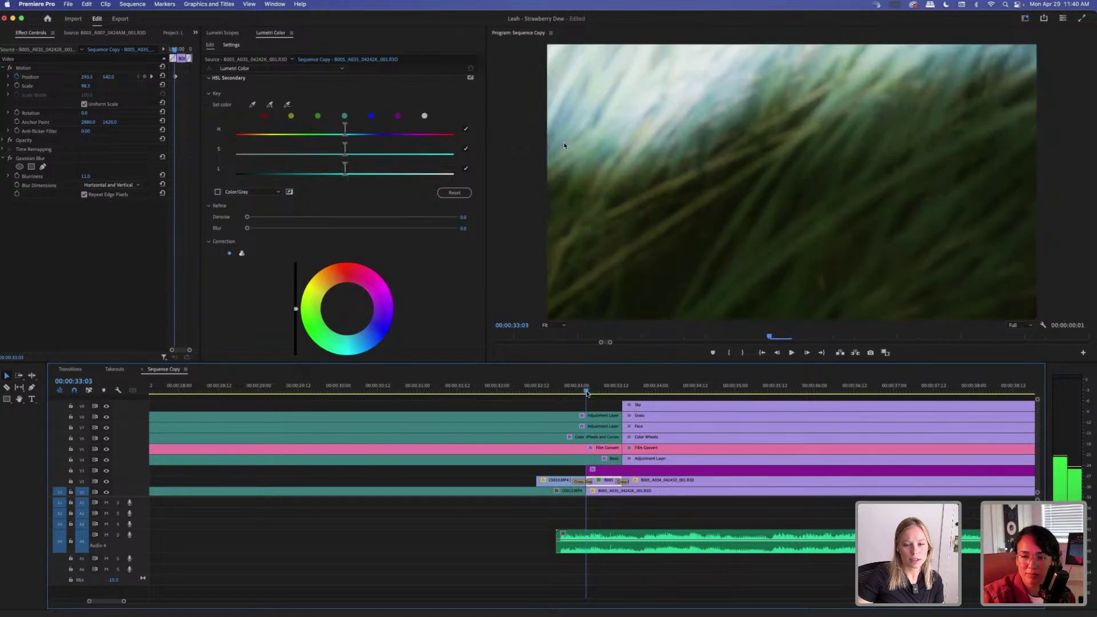
left_click(588, 393)
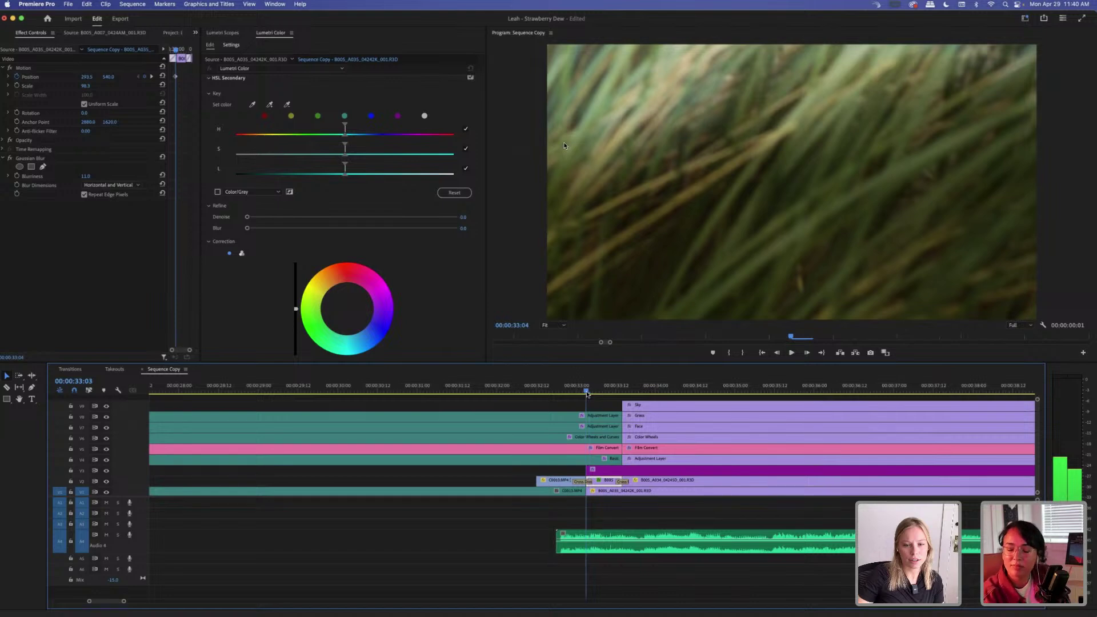
left_click(588, 393)
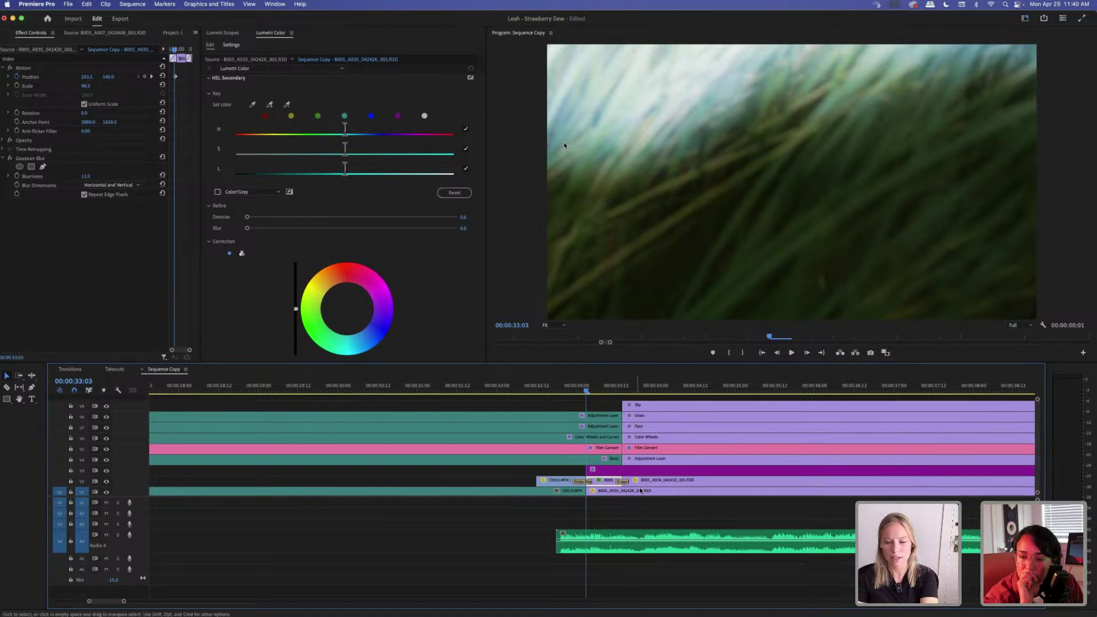
Split the lowest-track grass clip at 00:00:33:14, in line with the start of the grass shot's adjustment layers.
key("=")
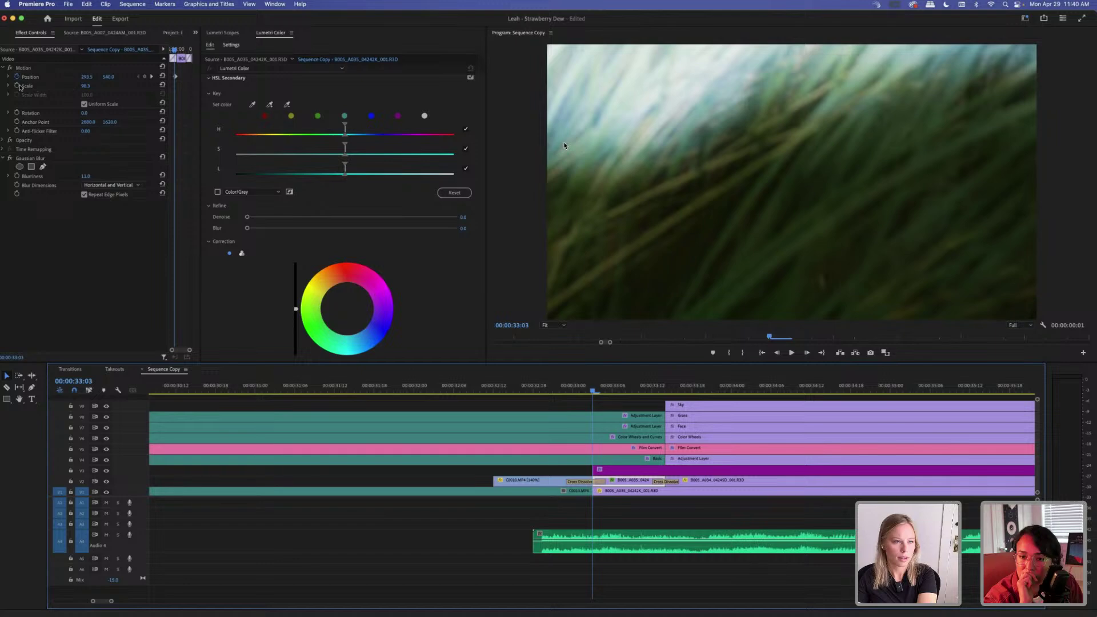
key("super+shift+a")
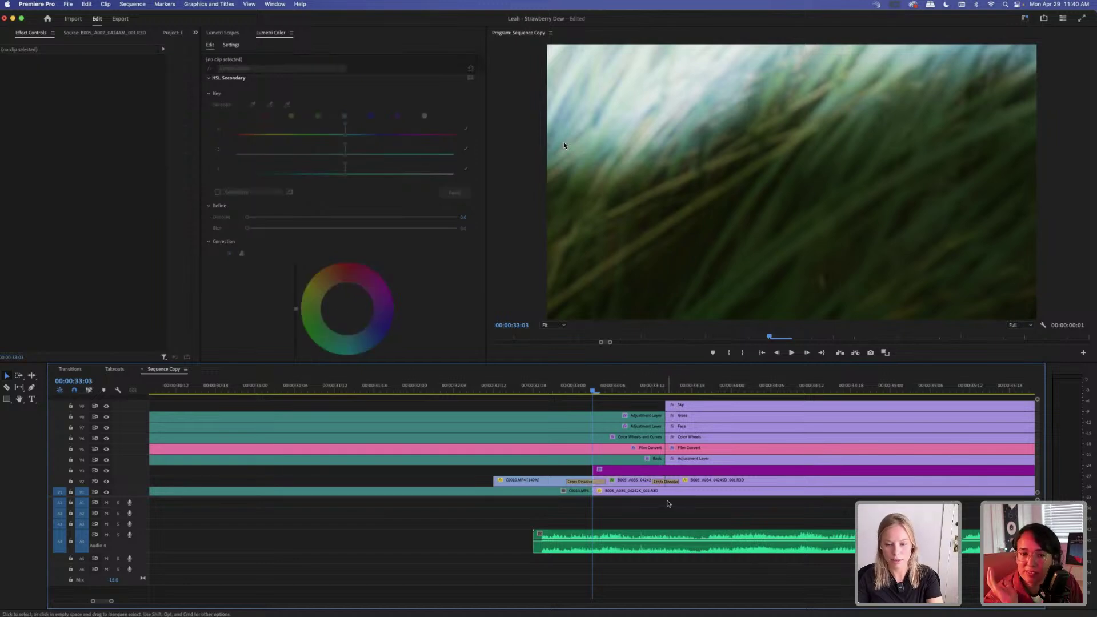
key("c")
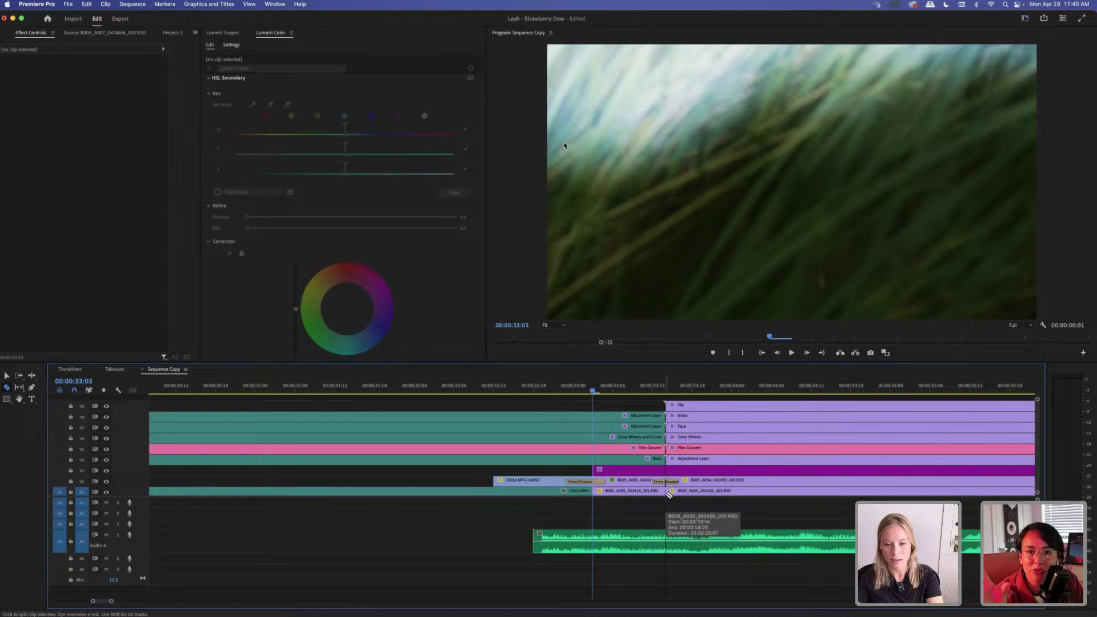
key("v")
left_click(643, 408)
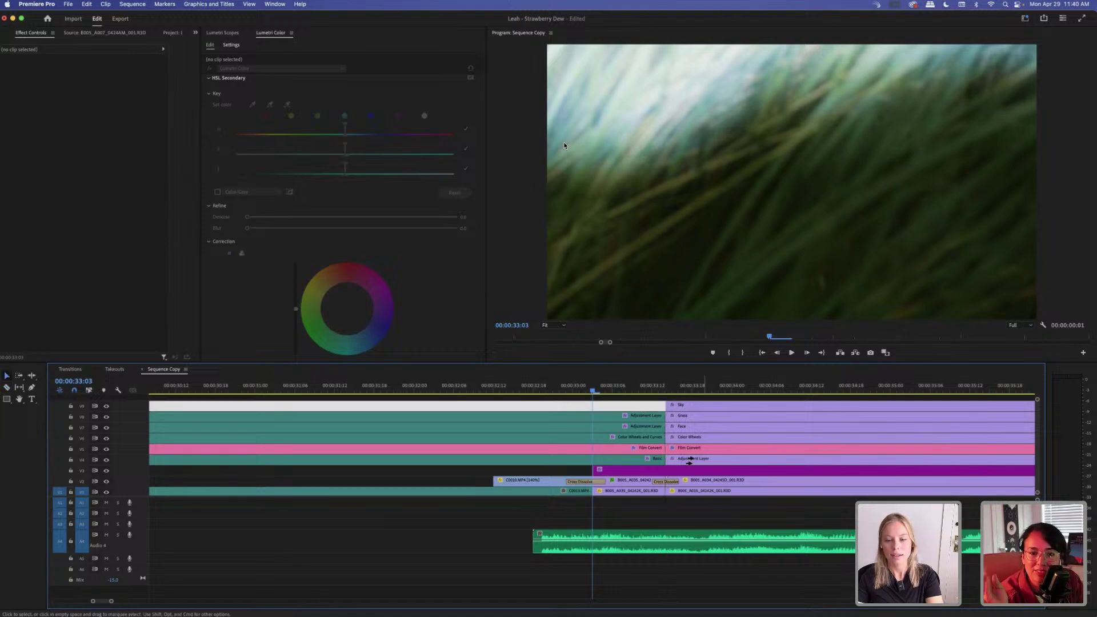
Shift all clips after the 00:00:33:14 cut, including the music, about 10 frames later to open a gap.
key("a")
left_click_drag(689, 460, 755, 464)
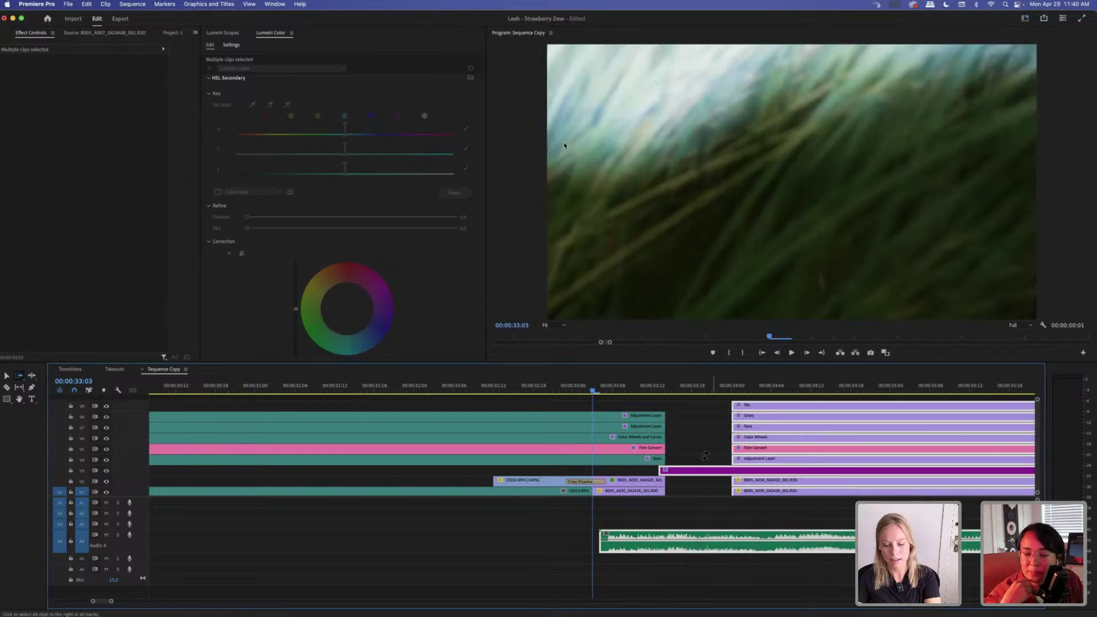
key("v")
left_click(708, 457)
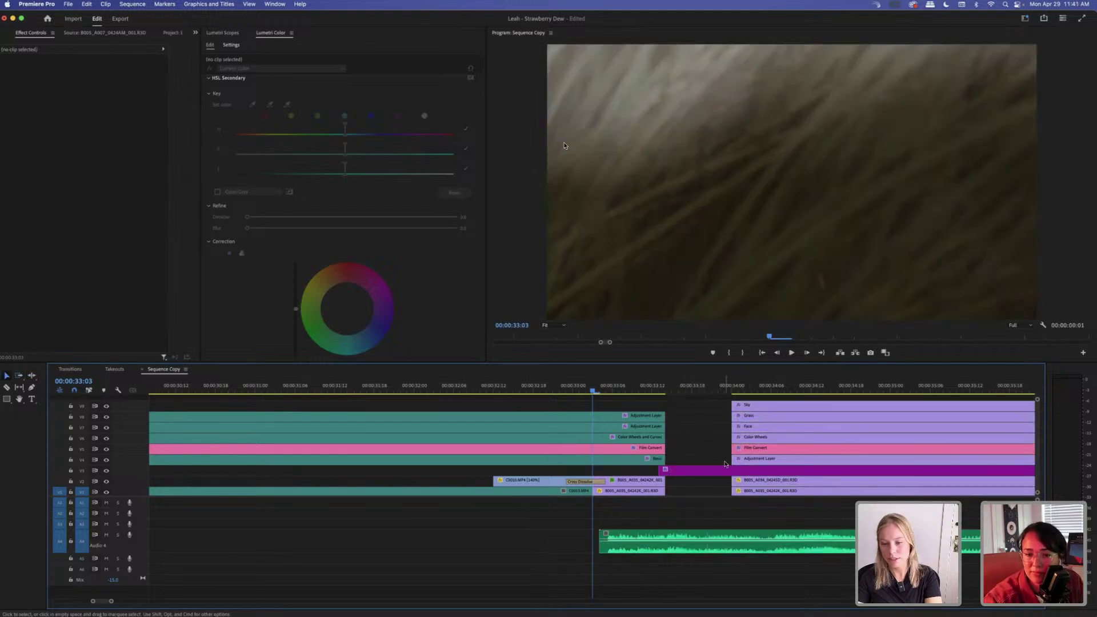
Move the V2 grass clip and the grass shot's adjustment layers back to start at the 00:00:33:14 cut.
left_click_drag(733, 480, 666, 480)
left_click_drag(697, 390, 679, 390)
left_click(744, 459)
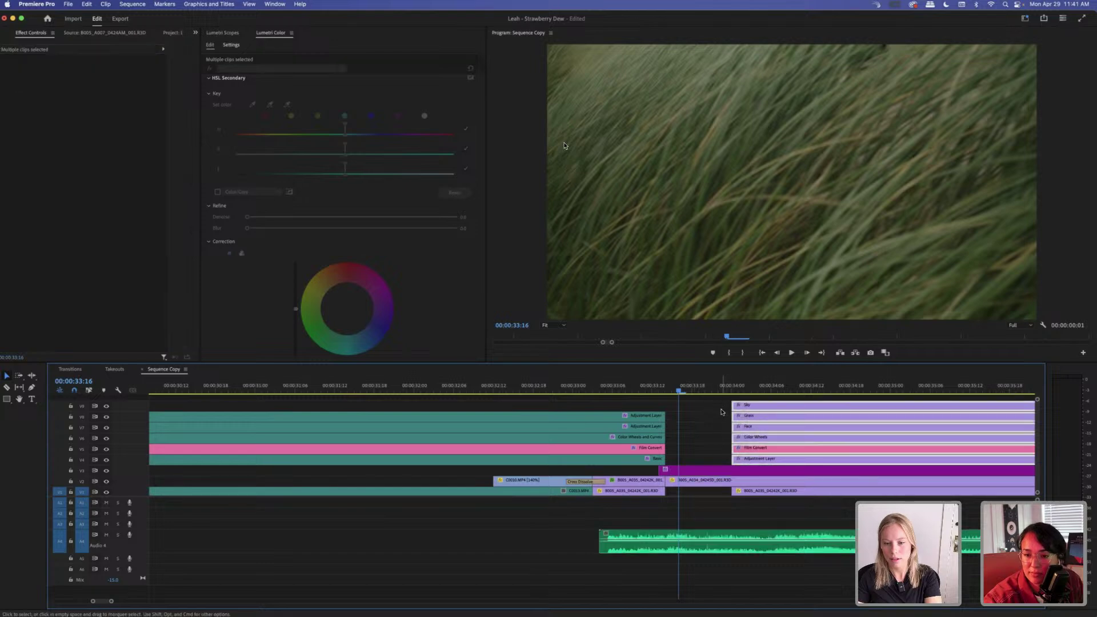
left_click_drag(744, 459, 659, 400)
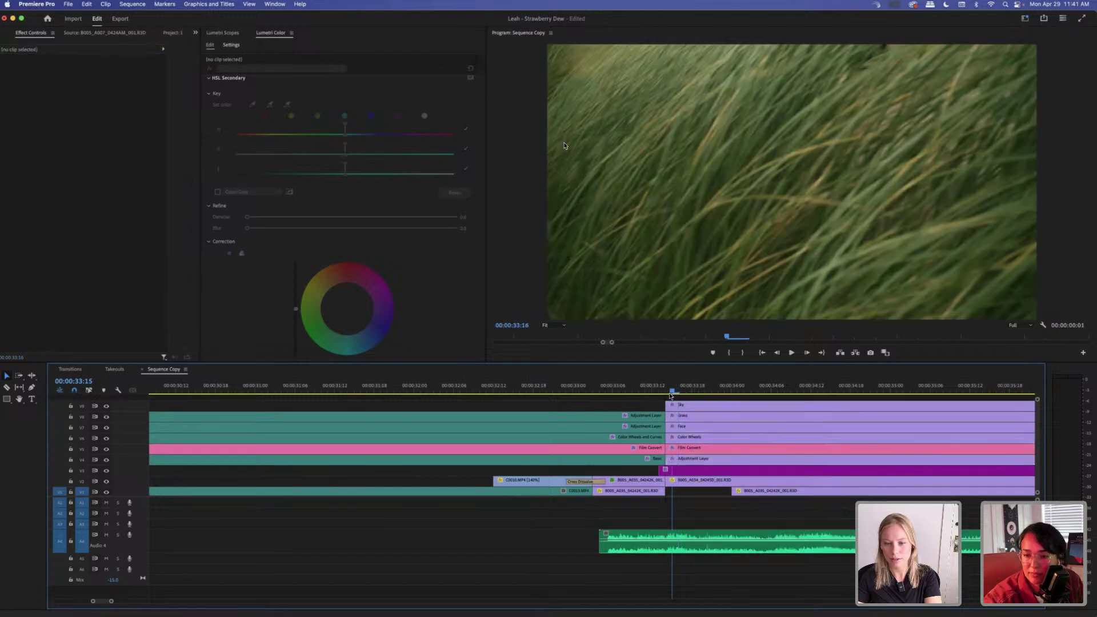
Play the rearranged grass shot from the cut at 00:00:33:14 to about 00:00:36:10.
key("Up")
left_click(634, 403)
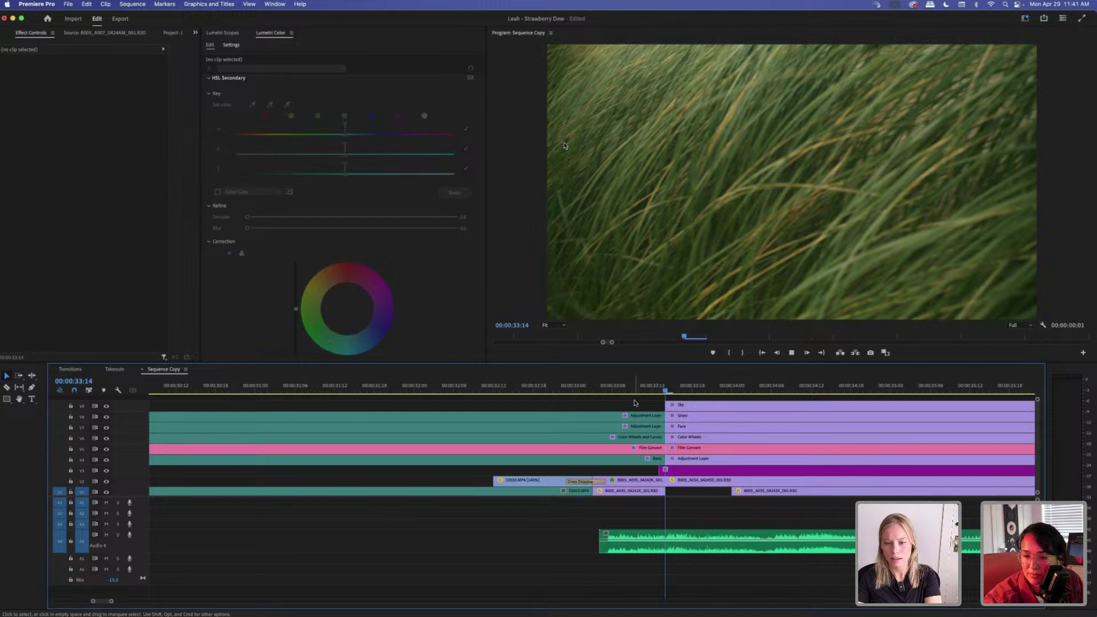
key("space")
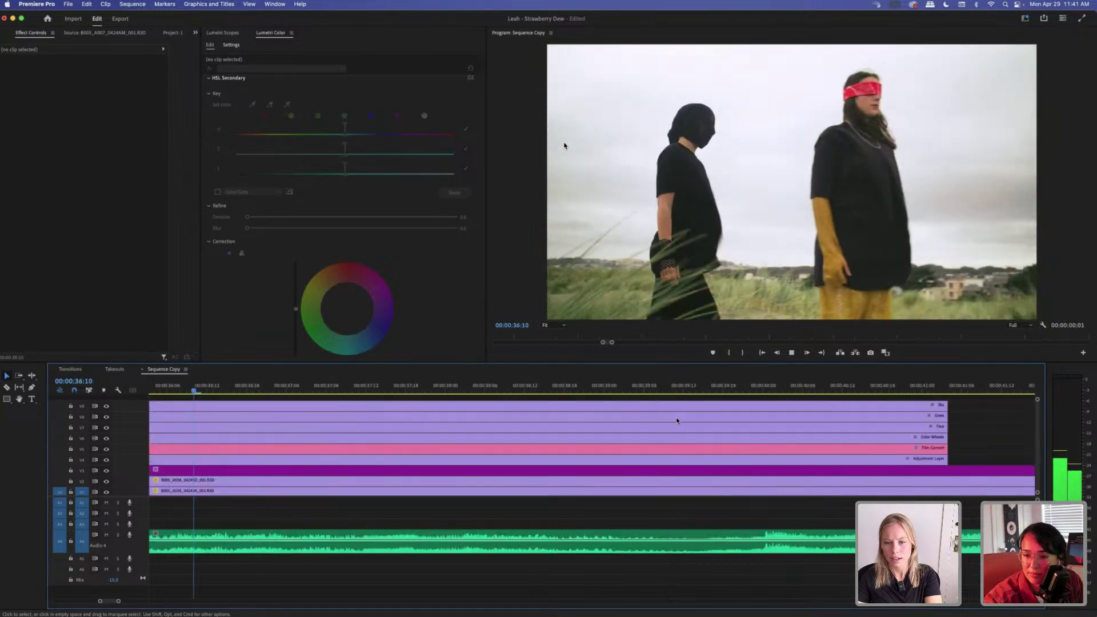
key("space")
key("Up")
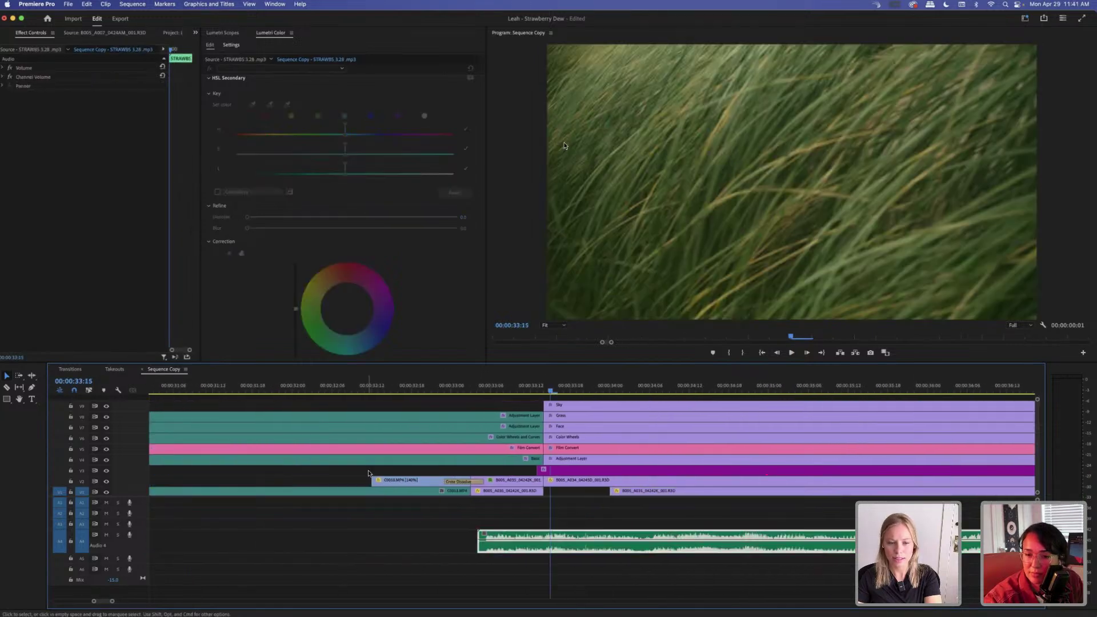
Move the V2 ocean and grass transition clips about 21 frames earlier and play the sequence from 00:00:33:02 to 00:00:35:06.
left_click_drag(408, 480, 270, 480)
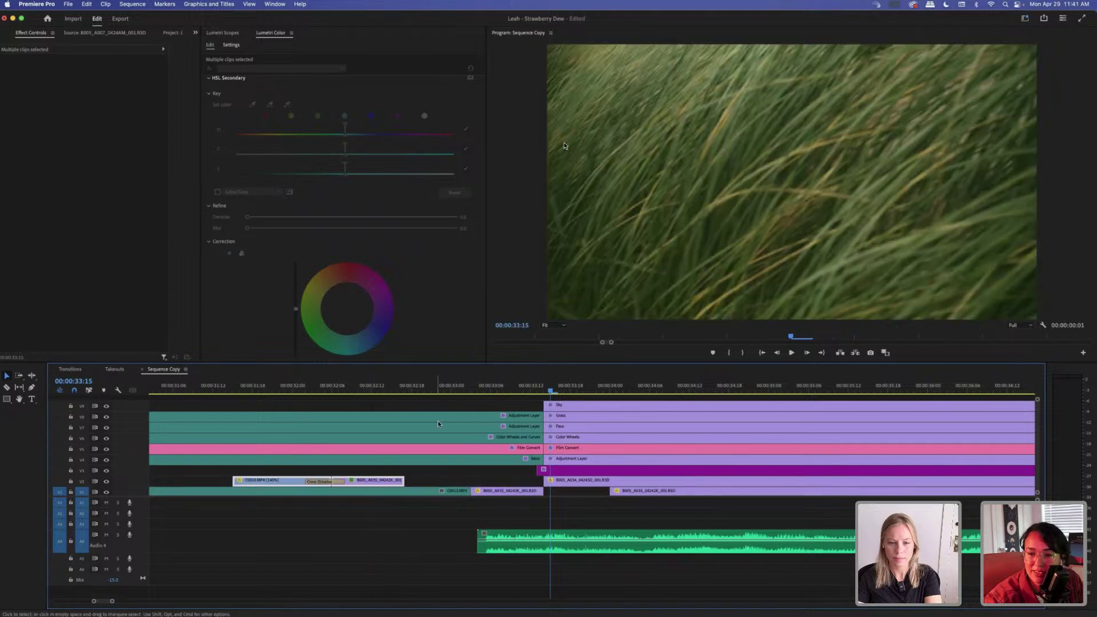
left_click(464, 389)
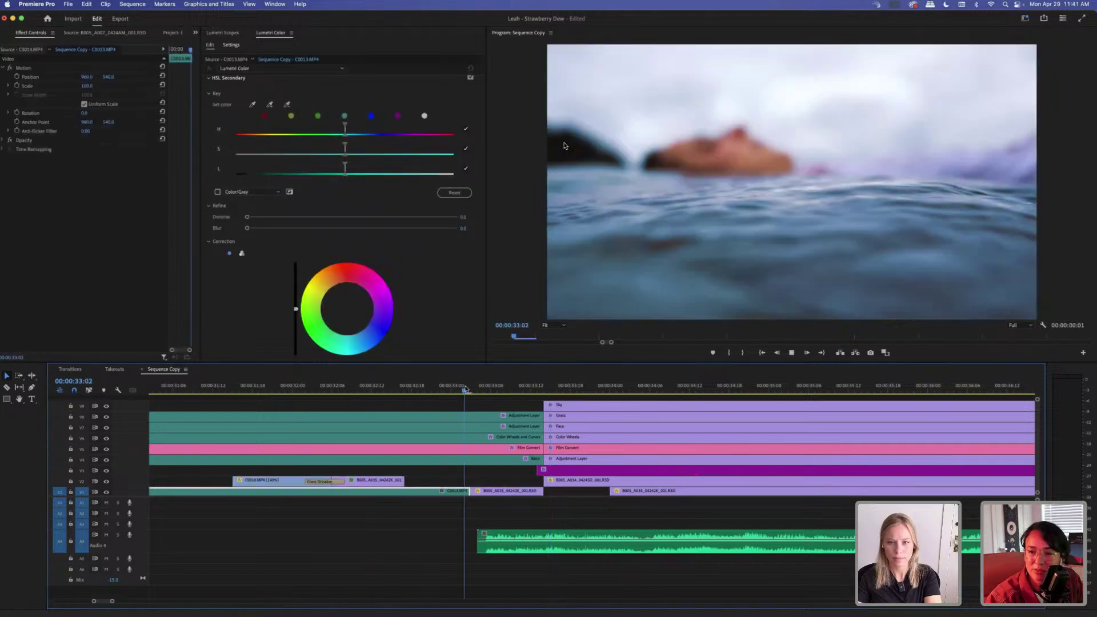
key("space")
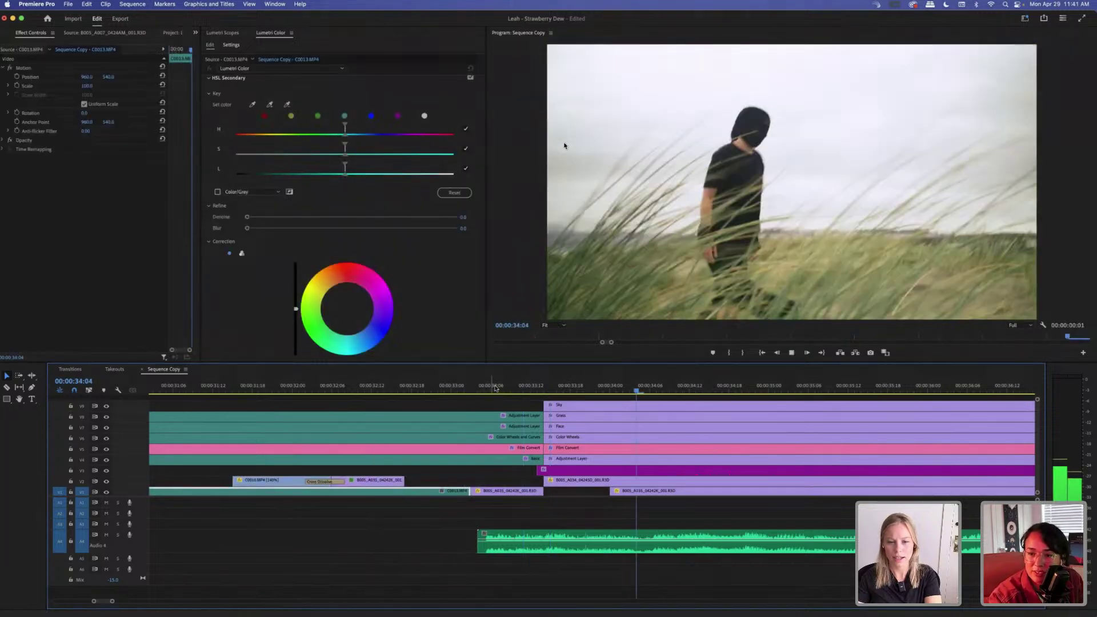
key("space")
left_click(564, 146)
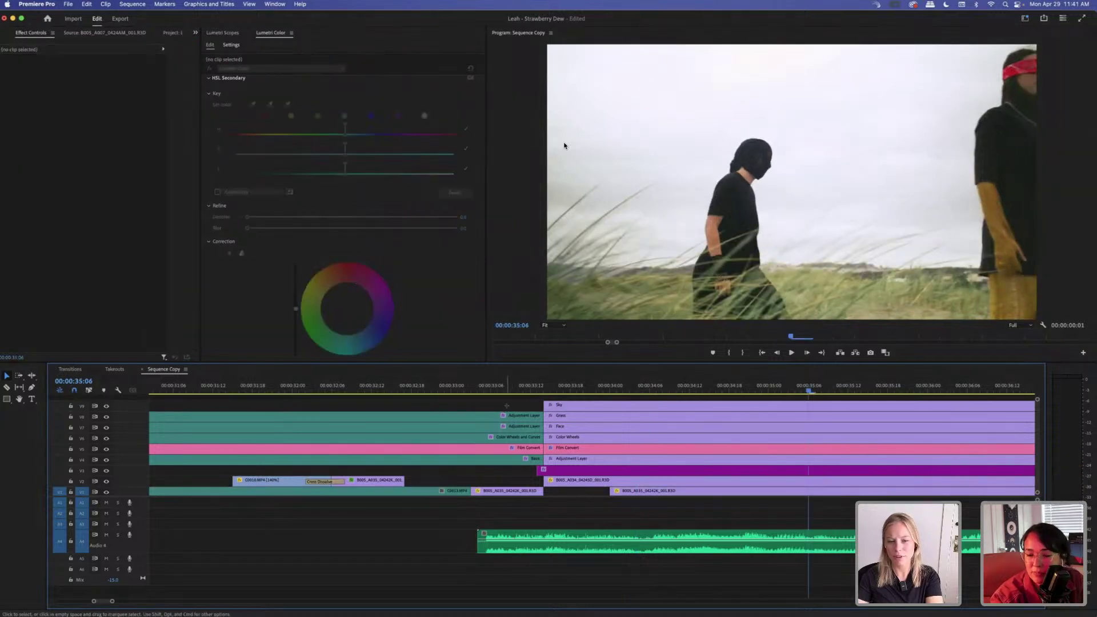
Trim the ocean shot's adjustment layers back 11 frames to the ocean clip's end, and the dark purple layer's start to 00:00:33:14.
left_click_drag(508, 407, 520, 462)
key("alt+shift+Left")
key("alt+shift+Left")
key("alt+Left")
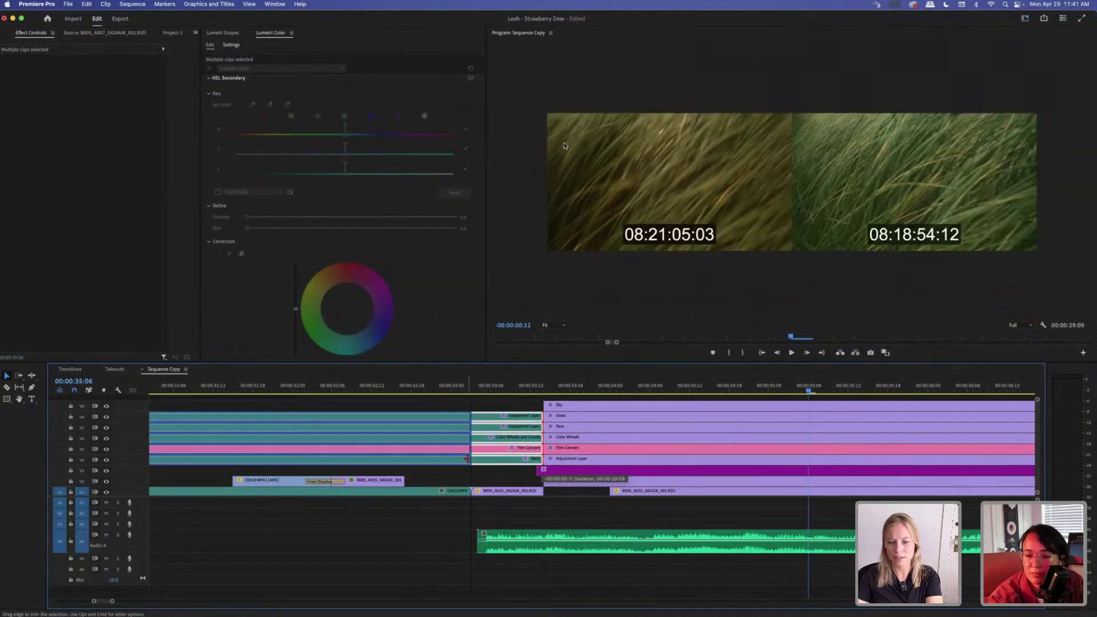
left_click(520, 463)
left_click(521, 462)
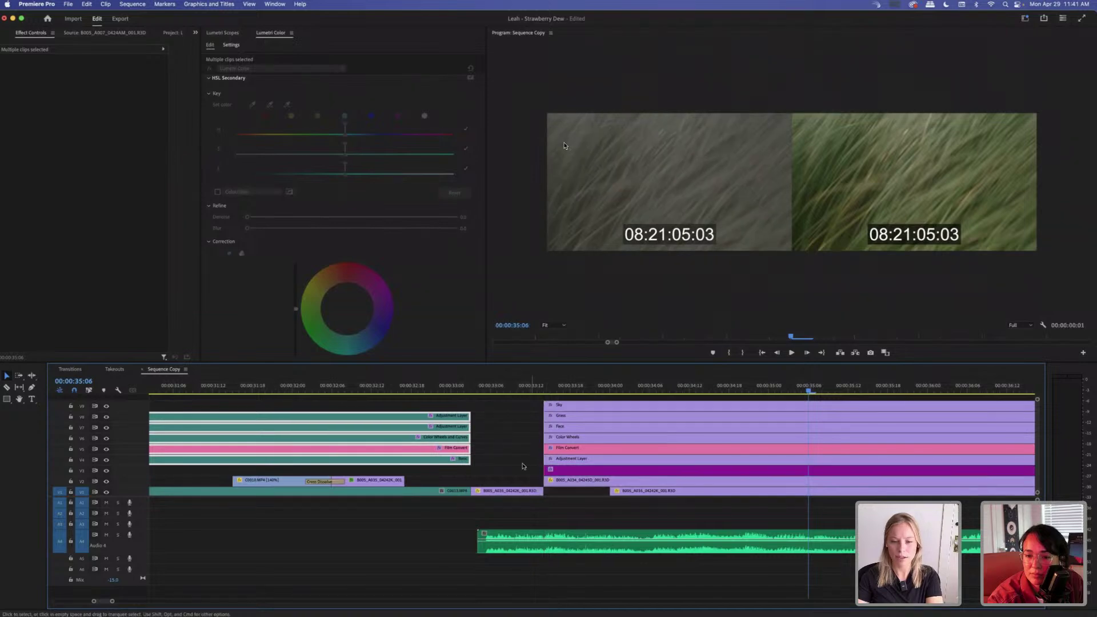
left_click(523, 461)
left_click(522, 466)
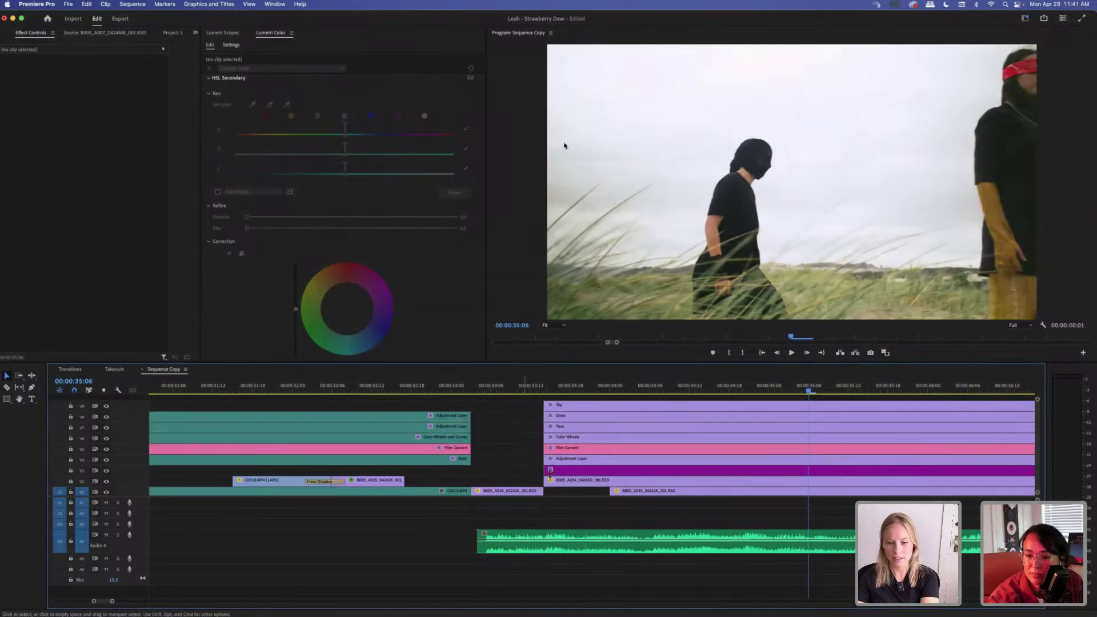
Shift the grass shot, its adjustment layers and the music earlier to close the gap against the ocean shot's layers.
key("a")
left_click_drag(567, 410, 517, 425)
left_click(452, 386)
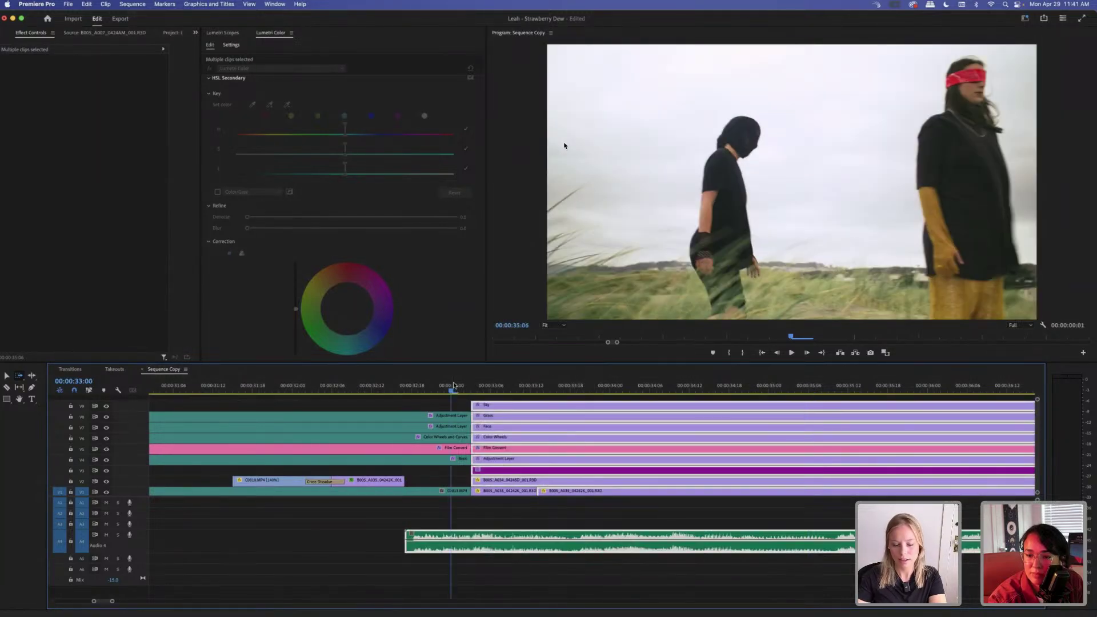
key("v")
left_click(502, 507)
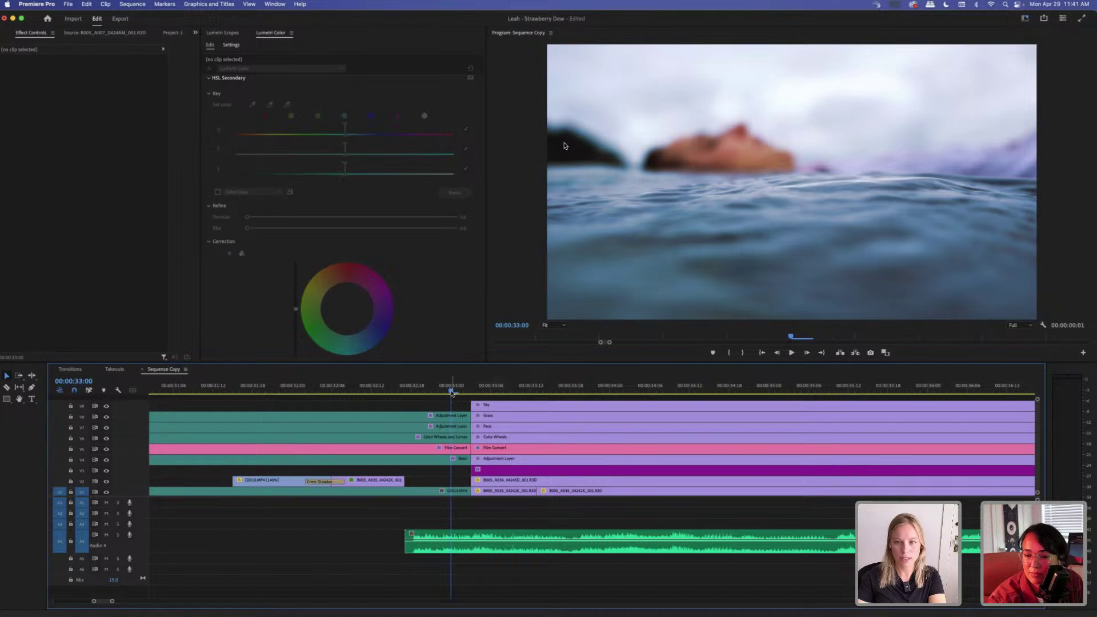
Play the direct cut from the ocean shot to the grass shot, starting at 00:00:32:22.
key("Left")
key("Left")
left_click(483, 510)
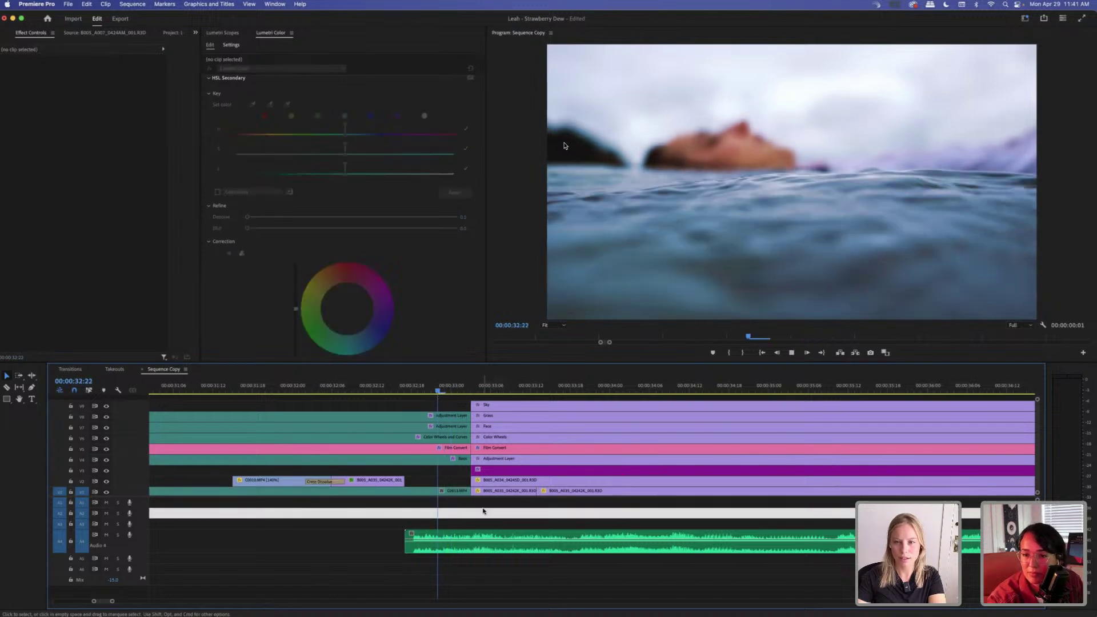
key("space")
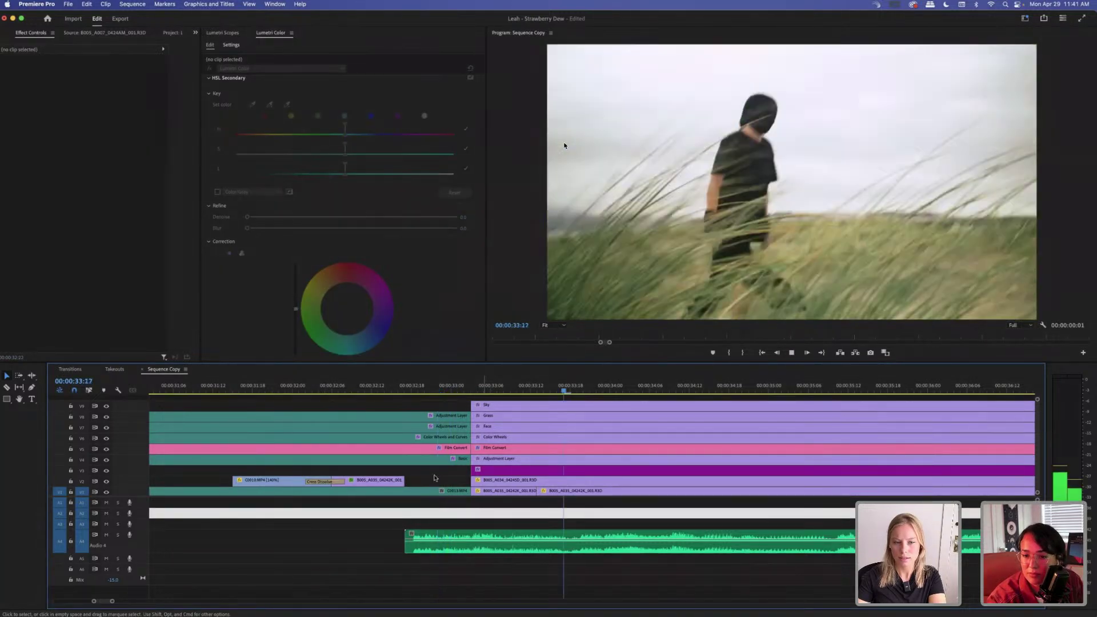
key("space")
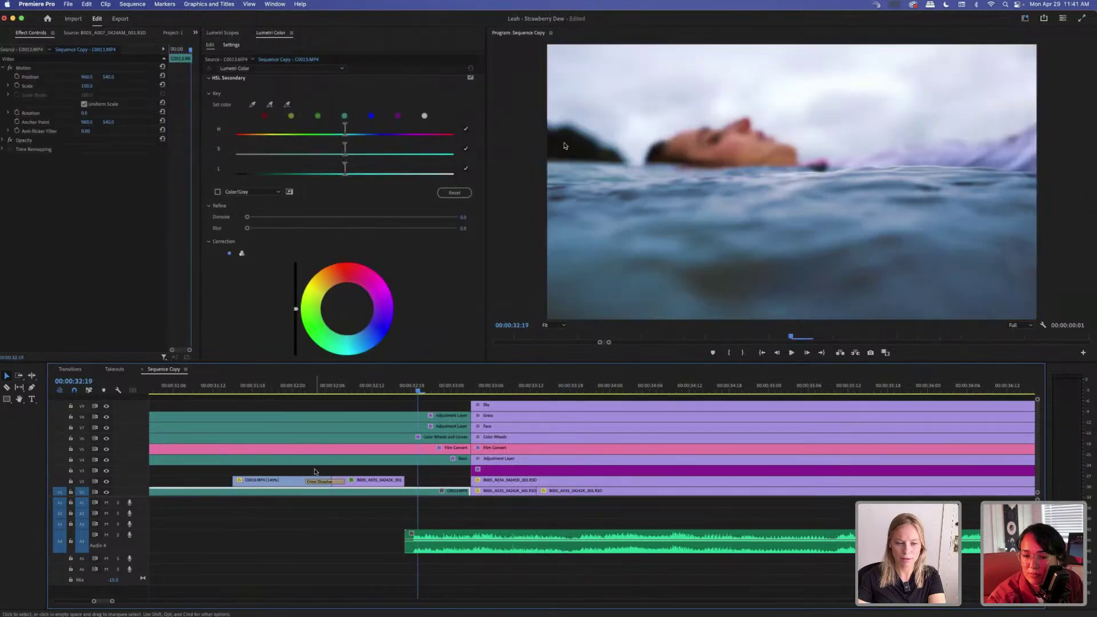
Move the V2 ocean and grass transition clips about 10 frames further earlier and go to 00:00:32:10.
key("super+z")
key("space")
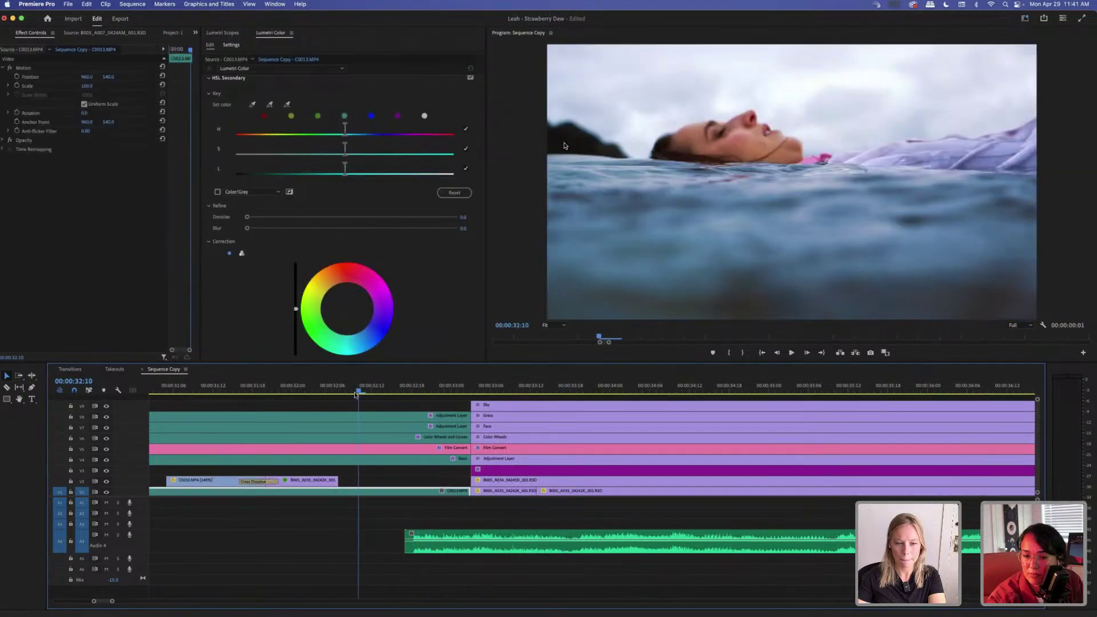
Play the direct ocean-to-grass cut, inspect its frames around 00:00:33:02, and compare with the V2 transition clips from 00:00:31:10.
left_click(454, 508)
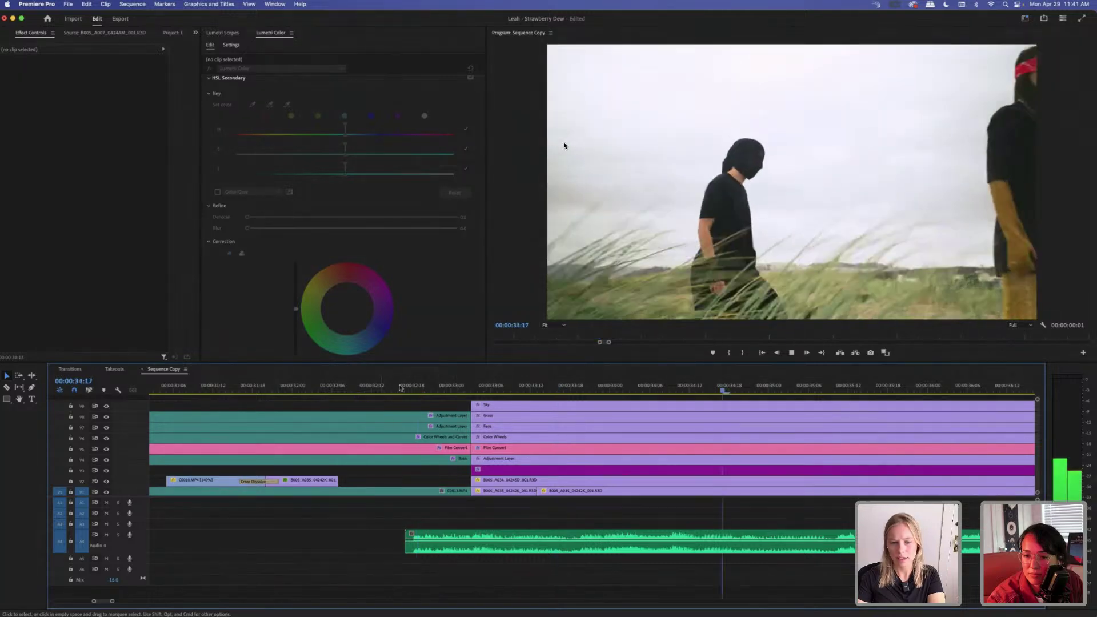
key("space")
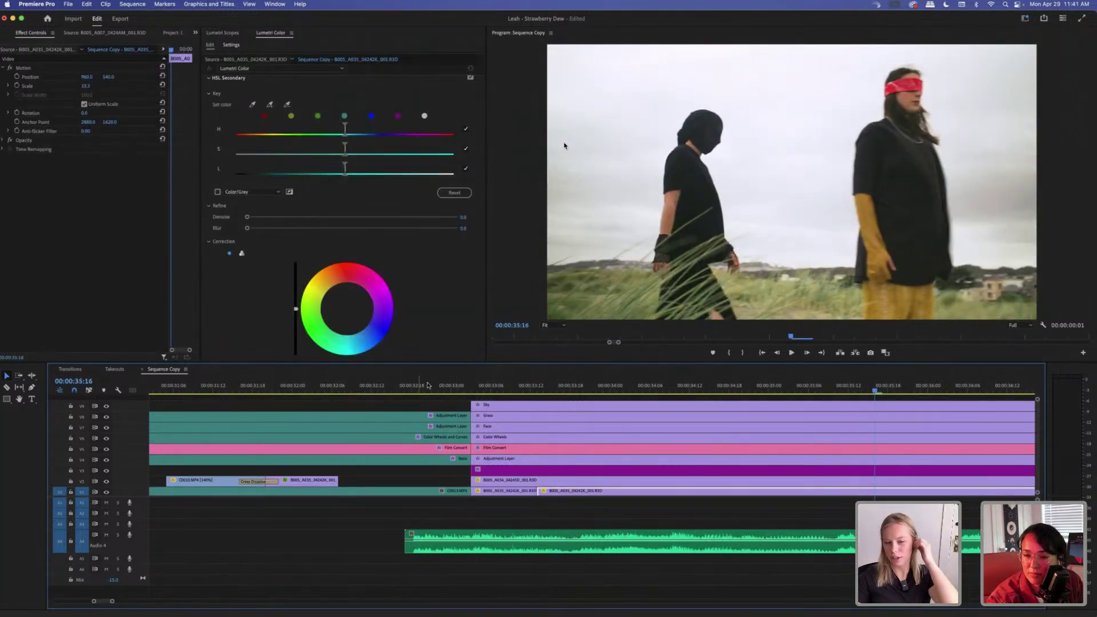
left_click(458, 389)
key("Right")
key("Right")
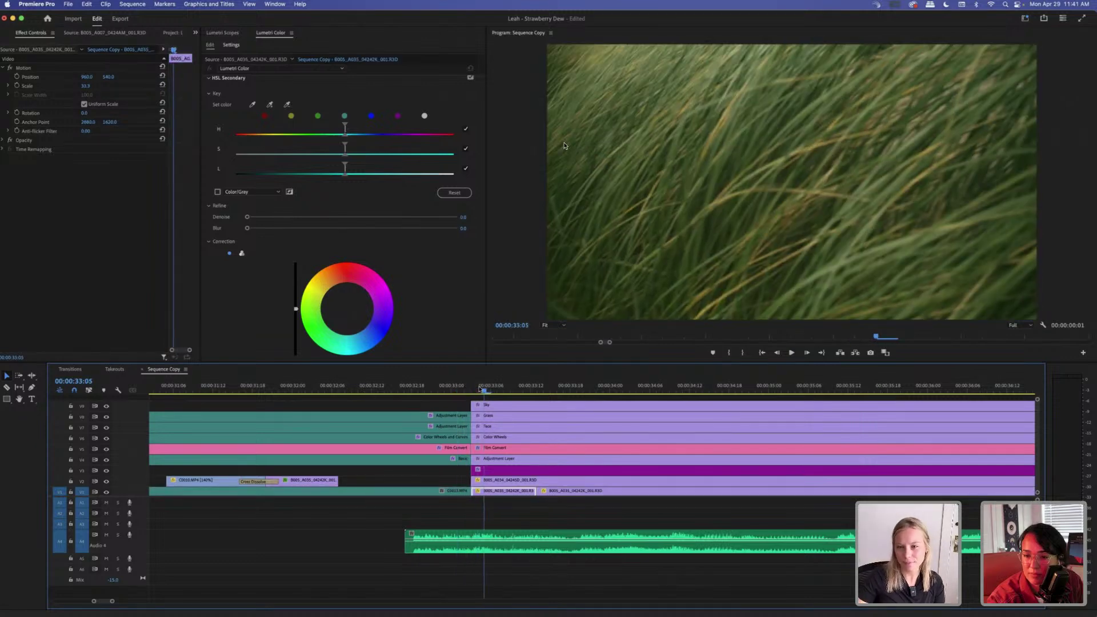
key("Left")
left_click_drag(477, 392, 466, 393)
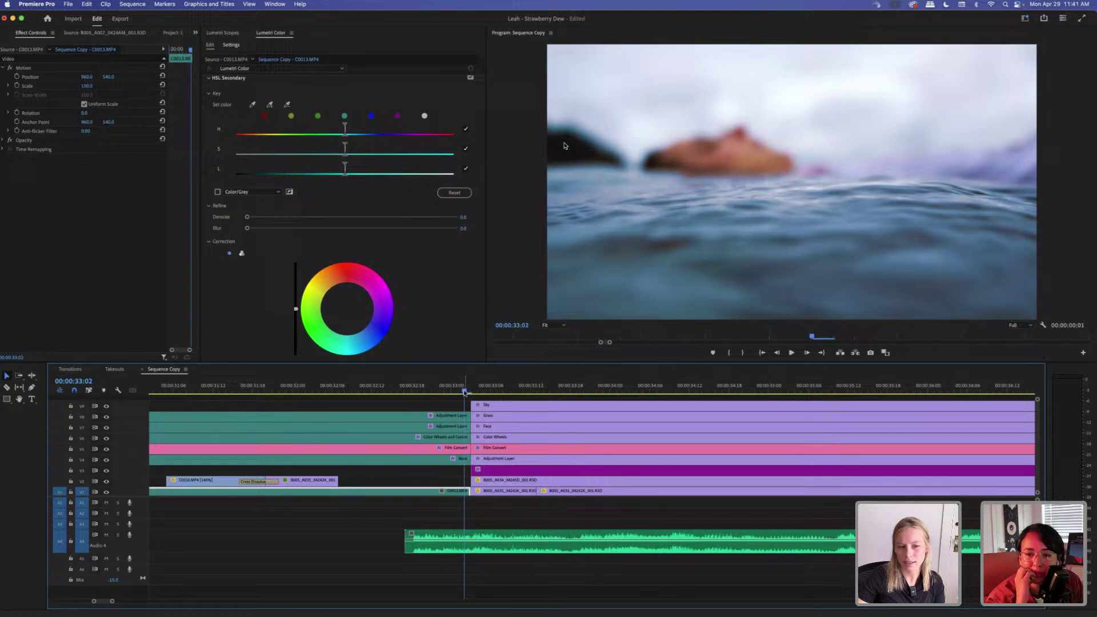
left_click(200, 390)
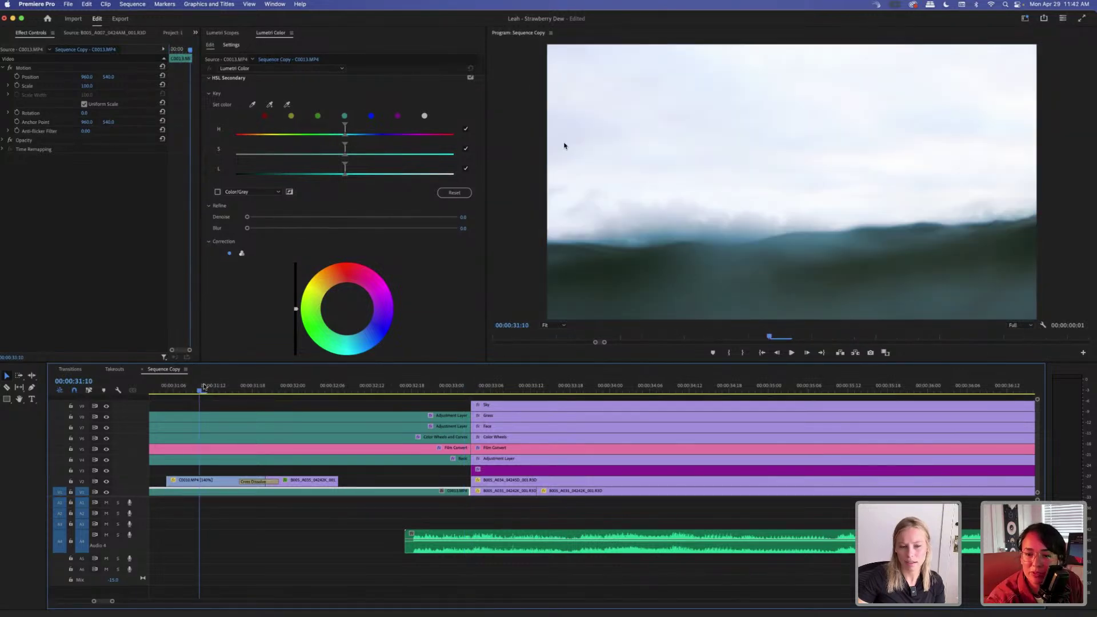
key("space")
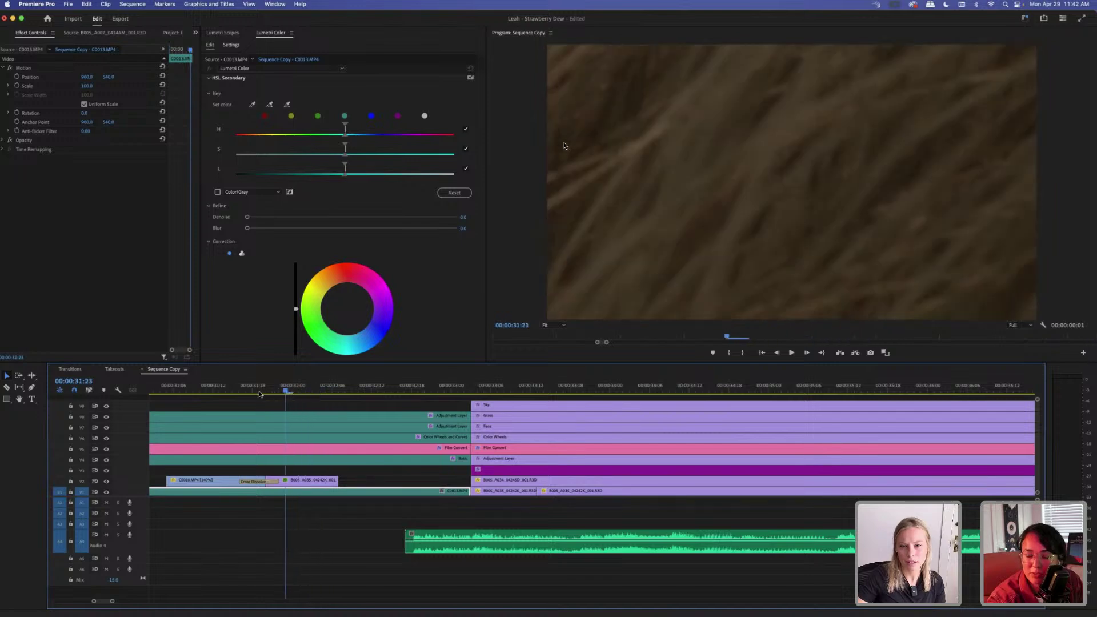
Shift the grass shot, its adjustment layers and the music about 8 frames later and move the V2 transition clips back over the gap.
left_click_drag(260, 393, 531, 434)
key("a")
left_click(488, 449)
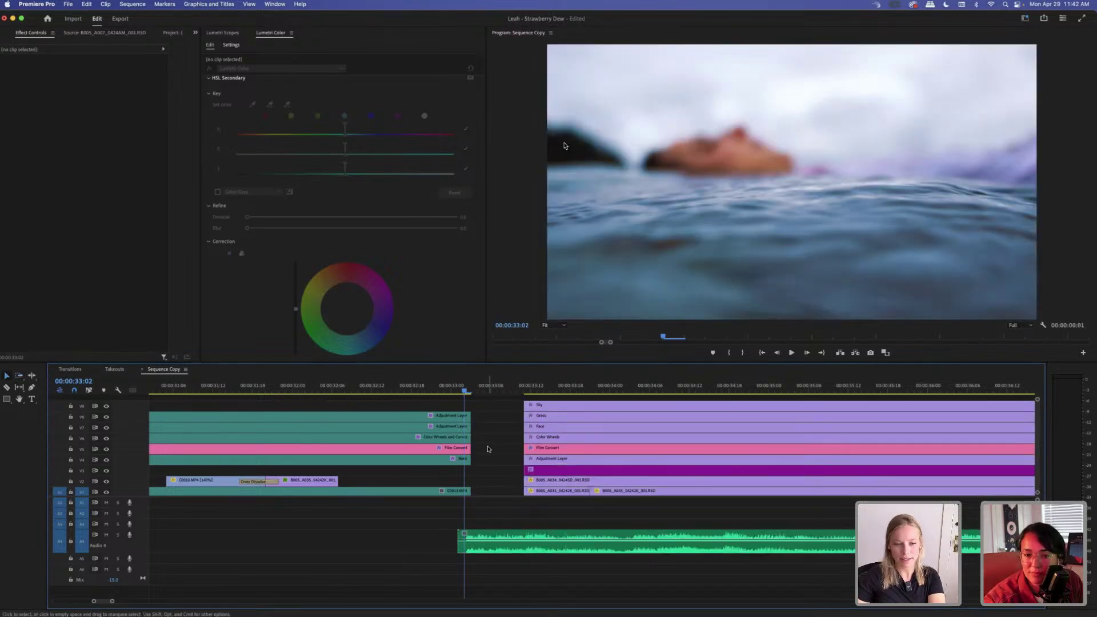
left_click_drag(304, 481, 510, 475)
mouse_move(605, 448)
left_mouse_down()
mouse_move(576, 454)
mouse_move(605, 454)
left_mouse_up()
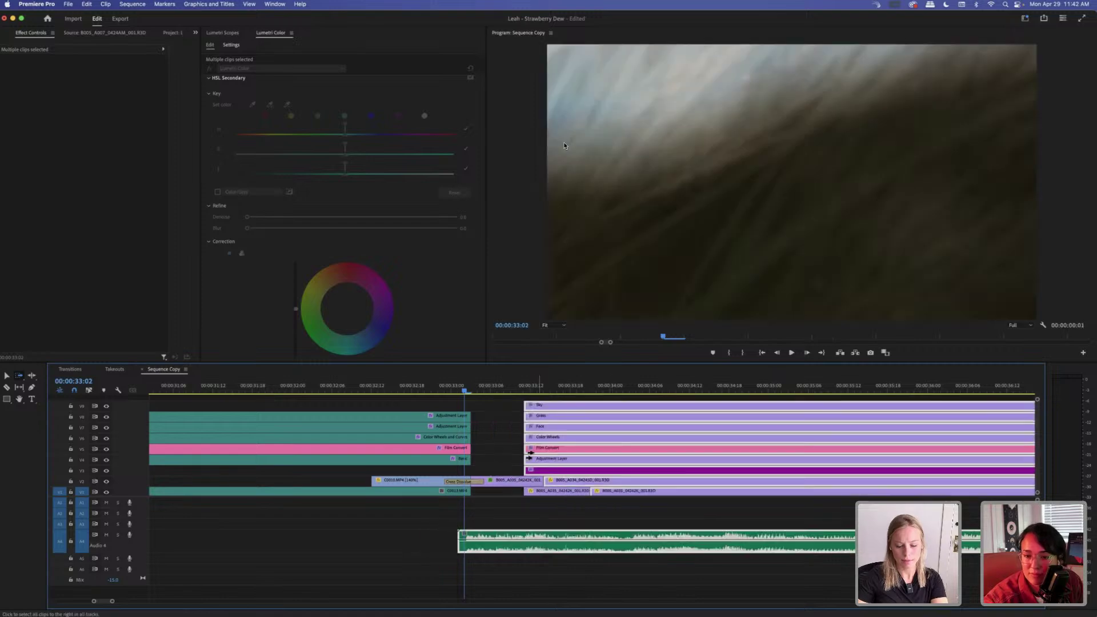
Extend the ends of the ocean shot's adjustment layers to meet the start of the grass shot's layers.
key("v")
key("super+shift+a")
key("minus")
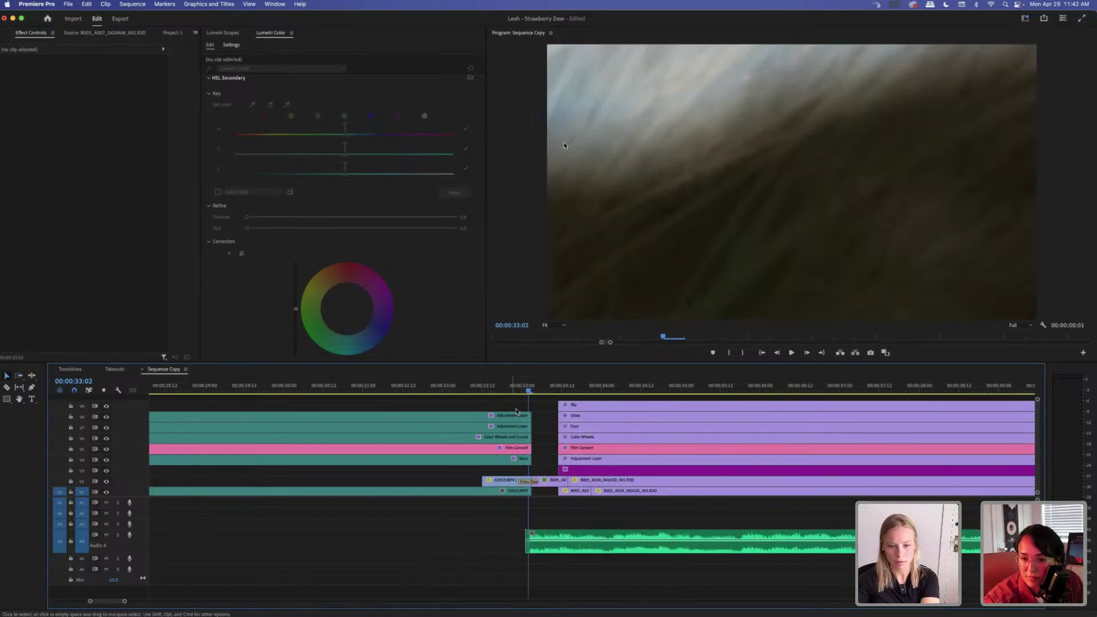
left_click_drag(521, 412, 557, 462)
Step through the restored ocean-to-grass transition frame by frame from 00:00:32:18 to 00:00:33:14.
left_click(539, 389)
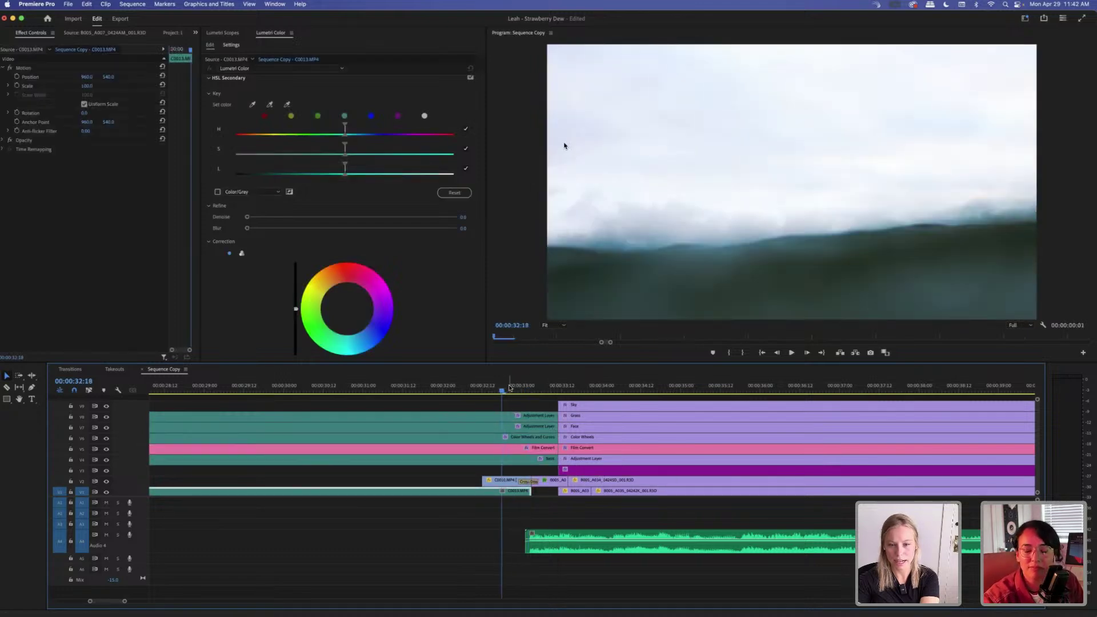
key("Right")
key("Right")
key("Right")
key("Right")
key("Right")
key("Right")
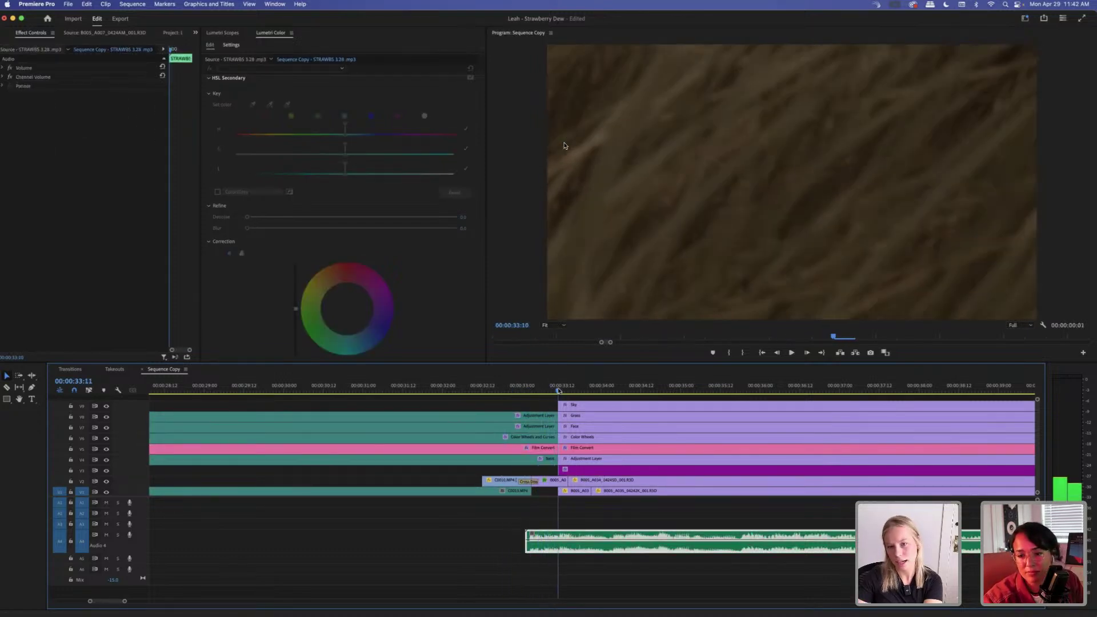
key("Right")
key("Right")
key("Right")
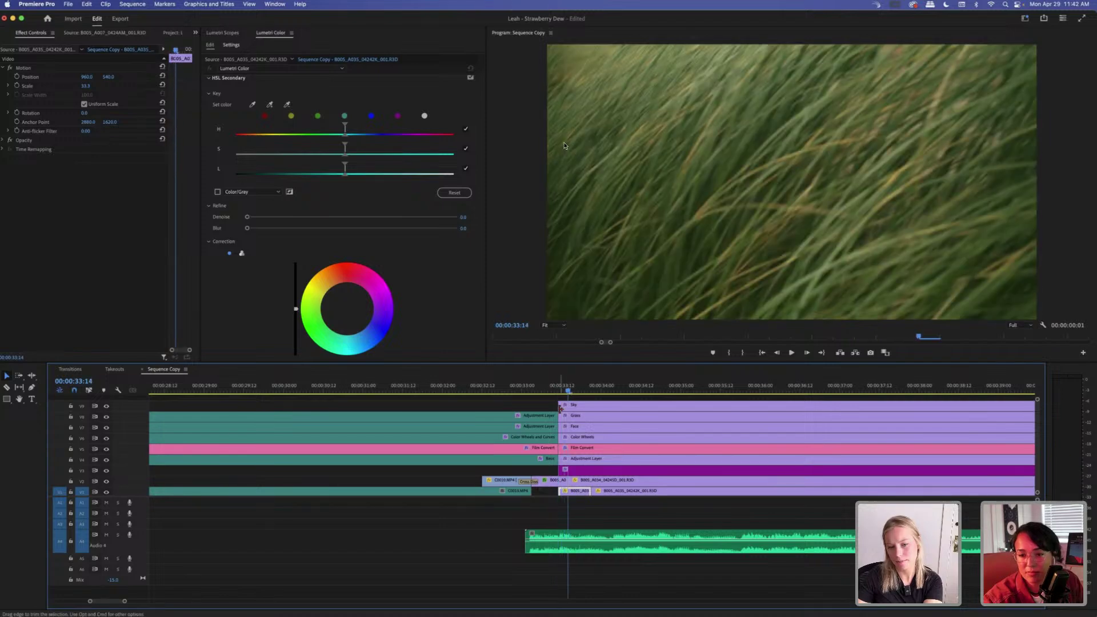
left_click_drag(563, 400, 566, 461)
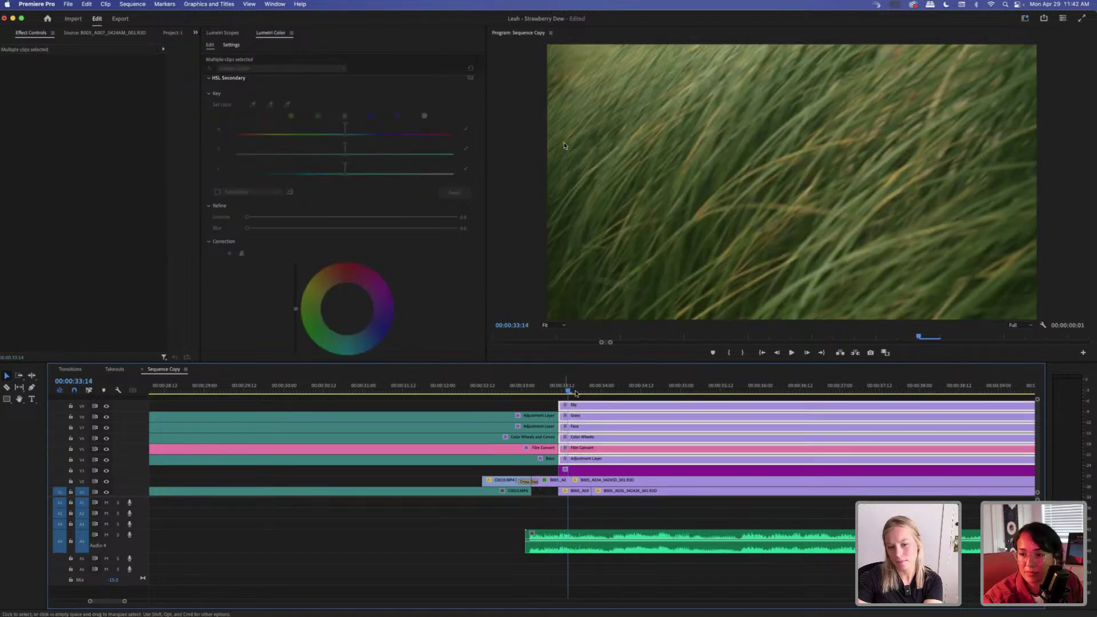
key("super+shift+a")
Split the V2 grass clip at 00:00:33:21 and delete the piece before the split.
key("Right")
key("Right")
key("Right")
key("Right")
key("Right")
key("Right")
key("Right")
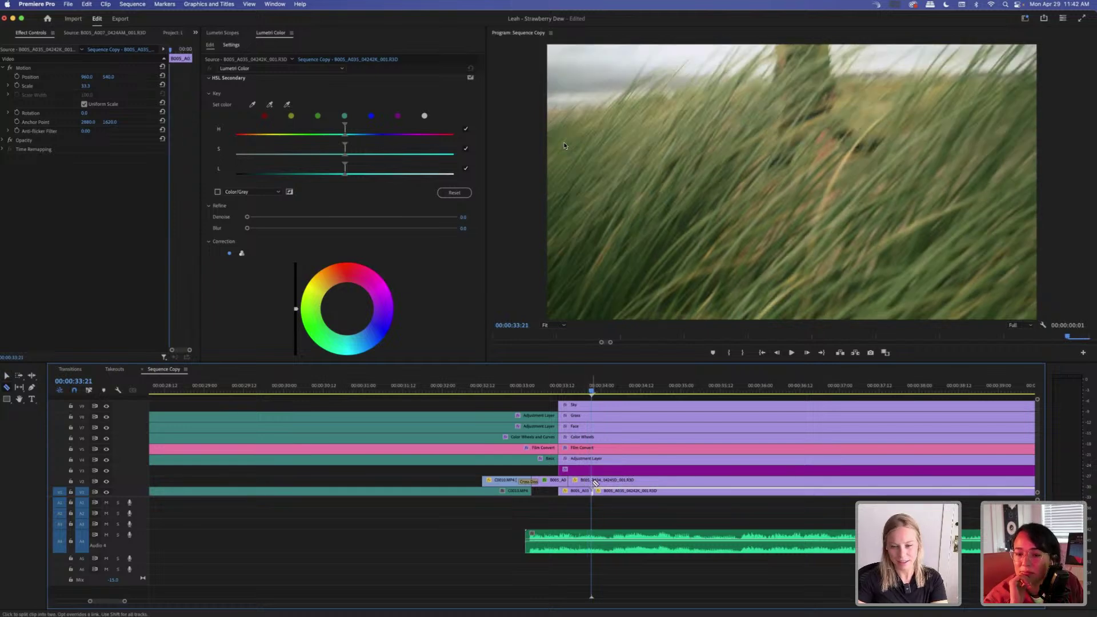
key("super+k")
right_click(575, 485)
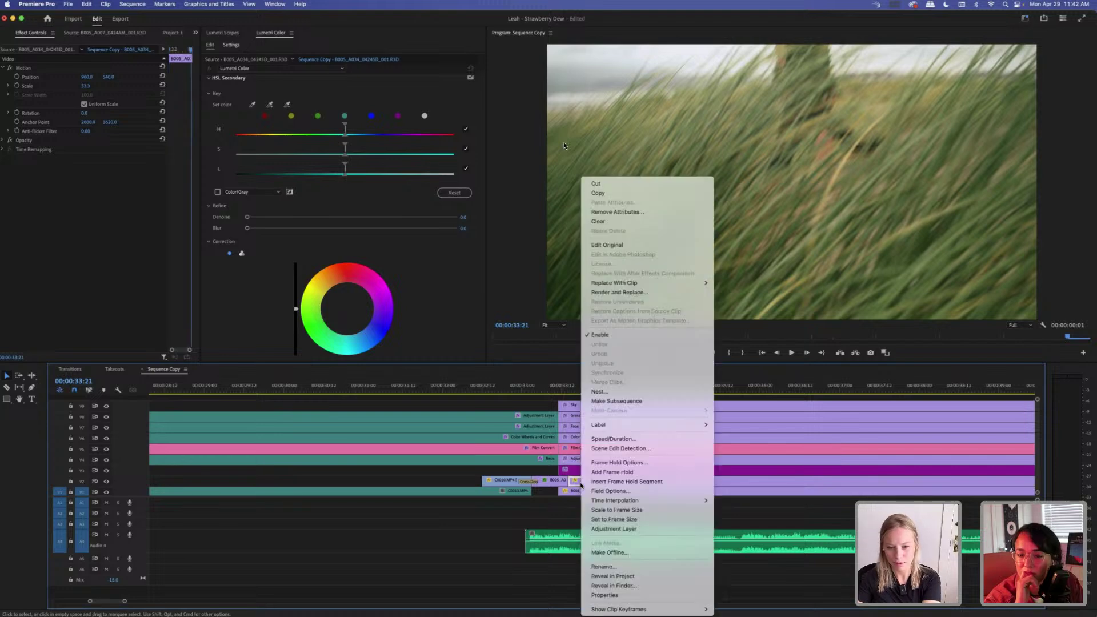
left_click(575, 485)
Trim the grass adjustment layers to the split and shift them, the grass clips and the music about 7 frames earlier against the transition clips.
left_click_drag(578, 482, 592, 423)
key("a")
key("v")
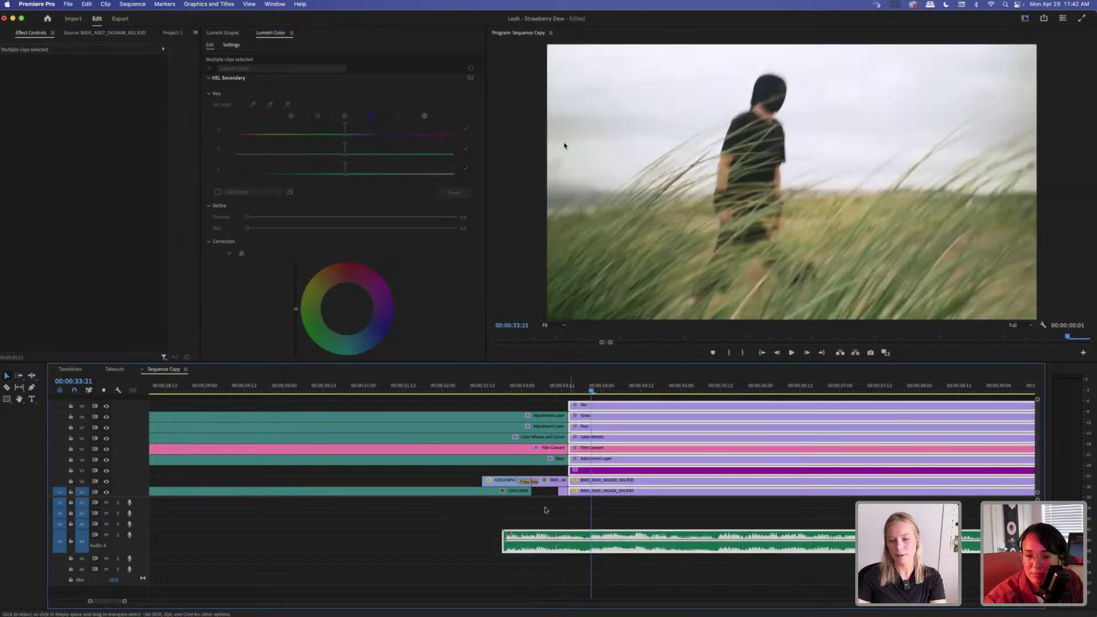
Delete the leftover V1 clip piece in front of the grass shot and check the join from 00:00:33:12 to 00:00:33:16.
left_click(563, 496)
left_click(563, 493)
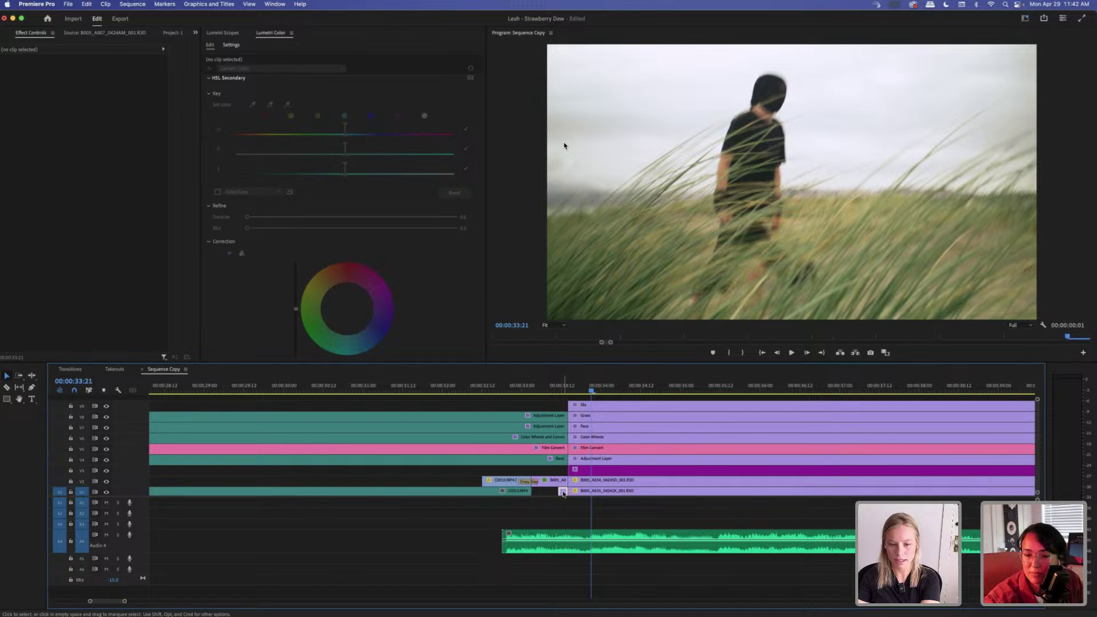
left_click(561, 389)
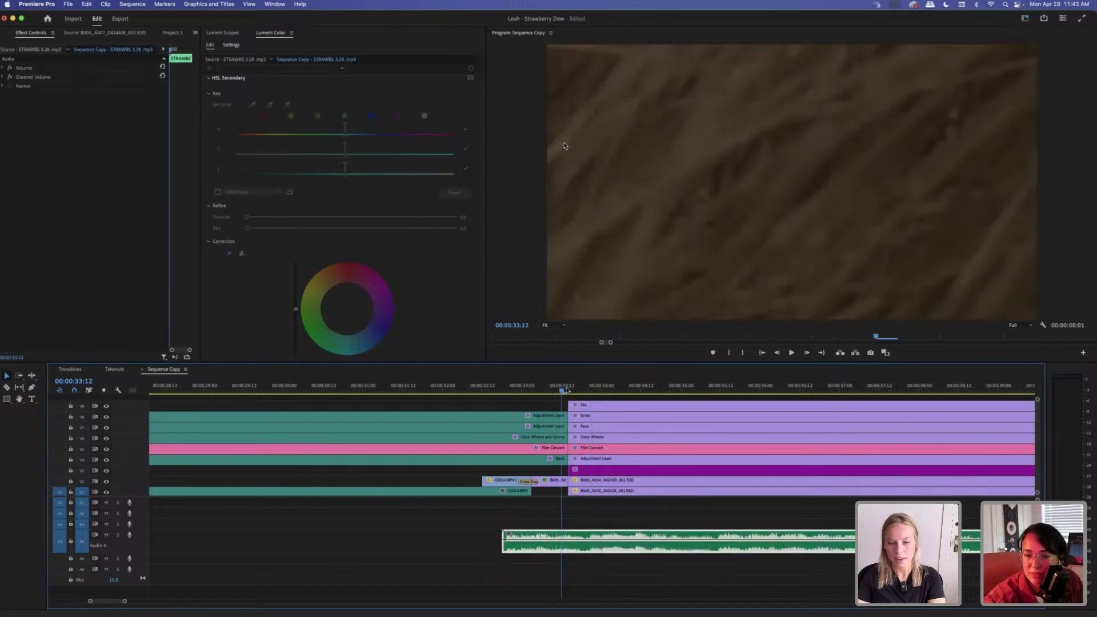
key("Right")
key("Right")
key("Right")
key("Right")
Apply the default Cross Dissolve between the blurred grass clip and the grass shot on V2, and shorten it to 18 frames.
key("=")
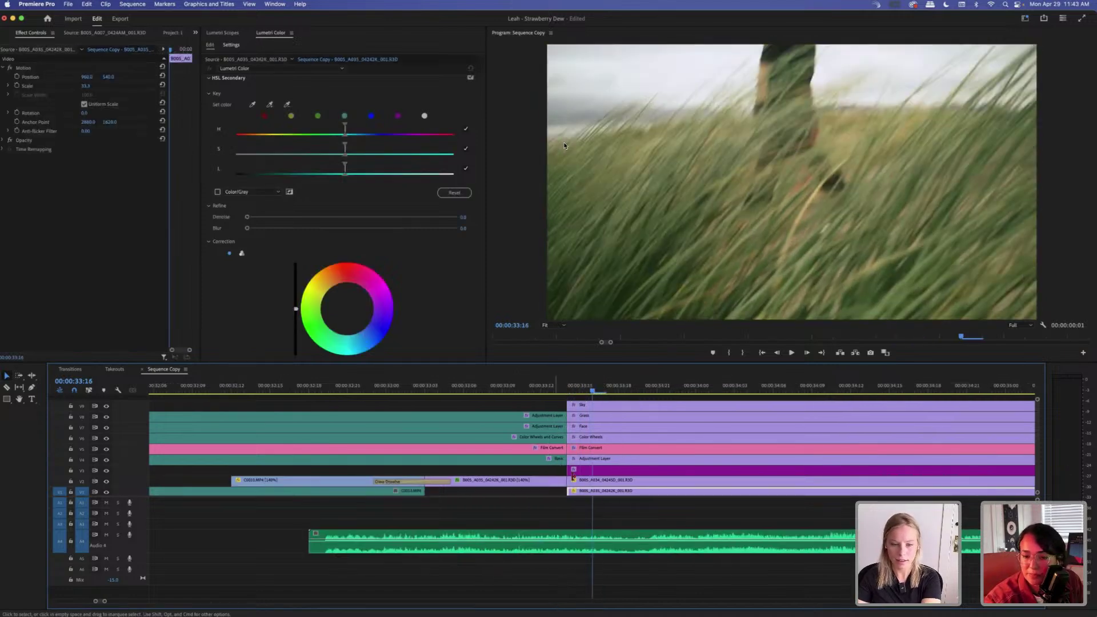
right_click(568, 483)
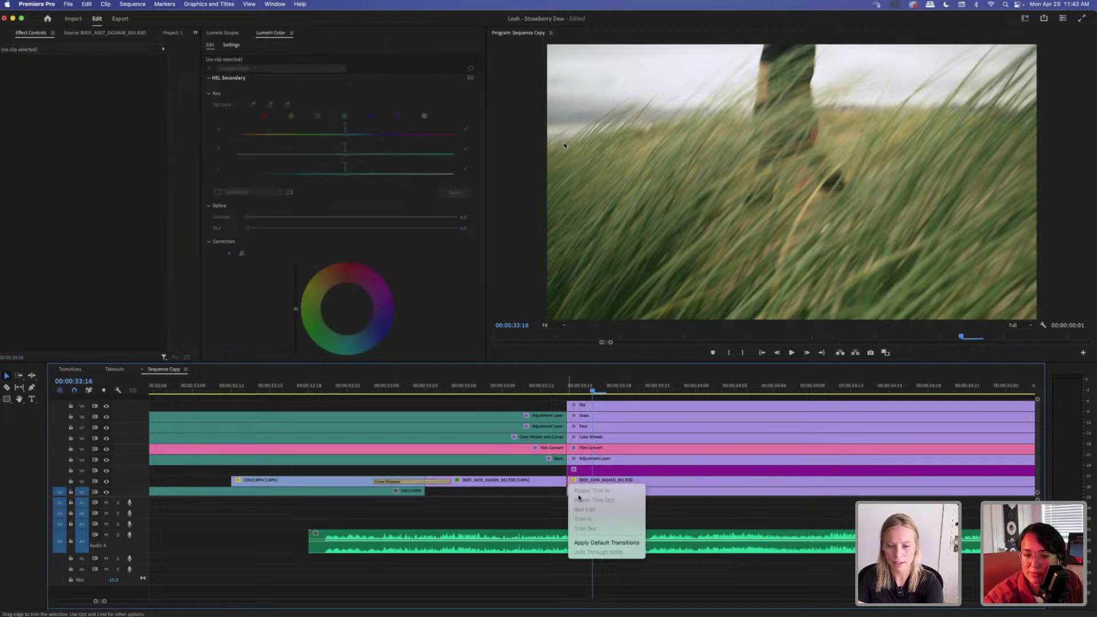
left_click(600, 543)
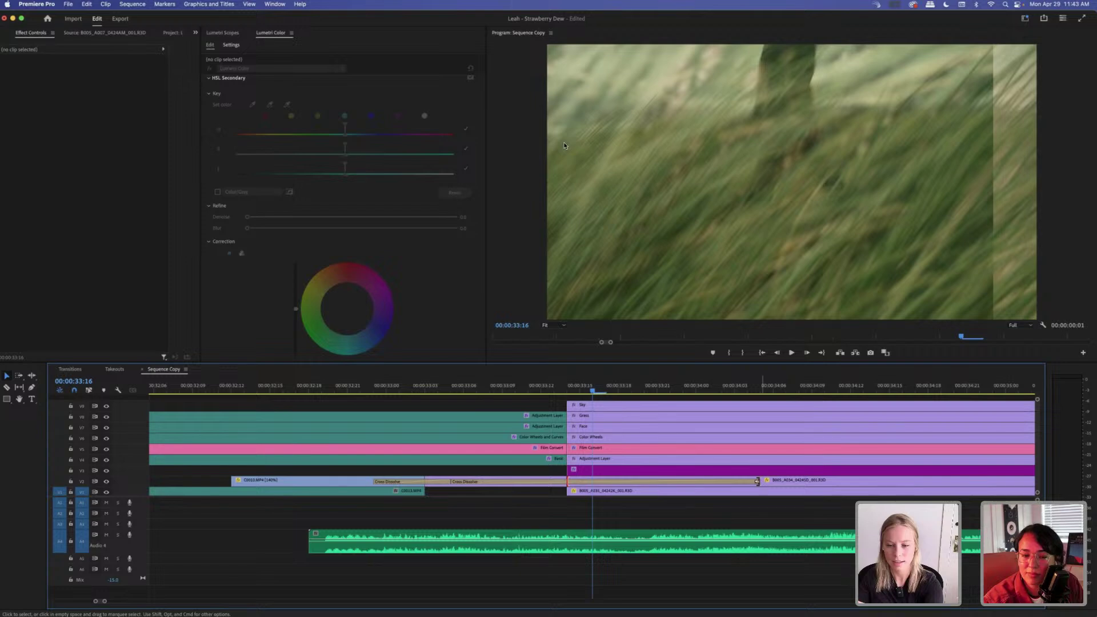
left_click_drag(757, 482, 684, 482)
Check the new Cross Dissolve's frames through 00:00:33:21 and shorten it to 2 frames.
left_click(475, 389)
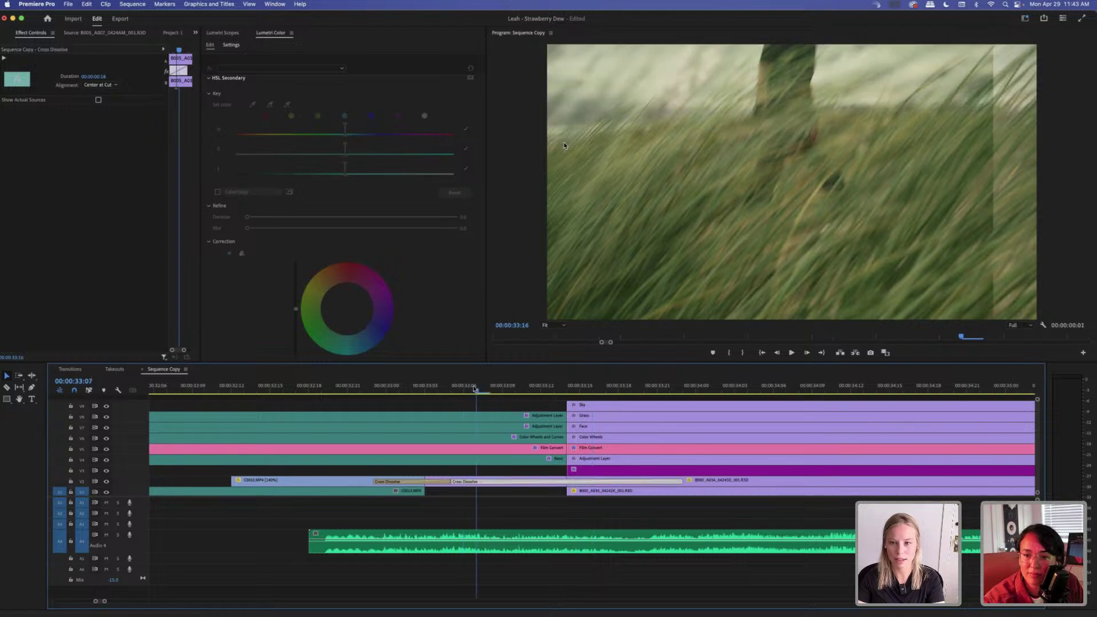
left_click_drag(474, 388, 519, 388)
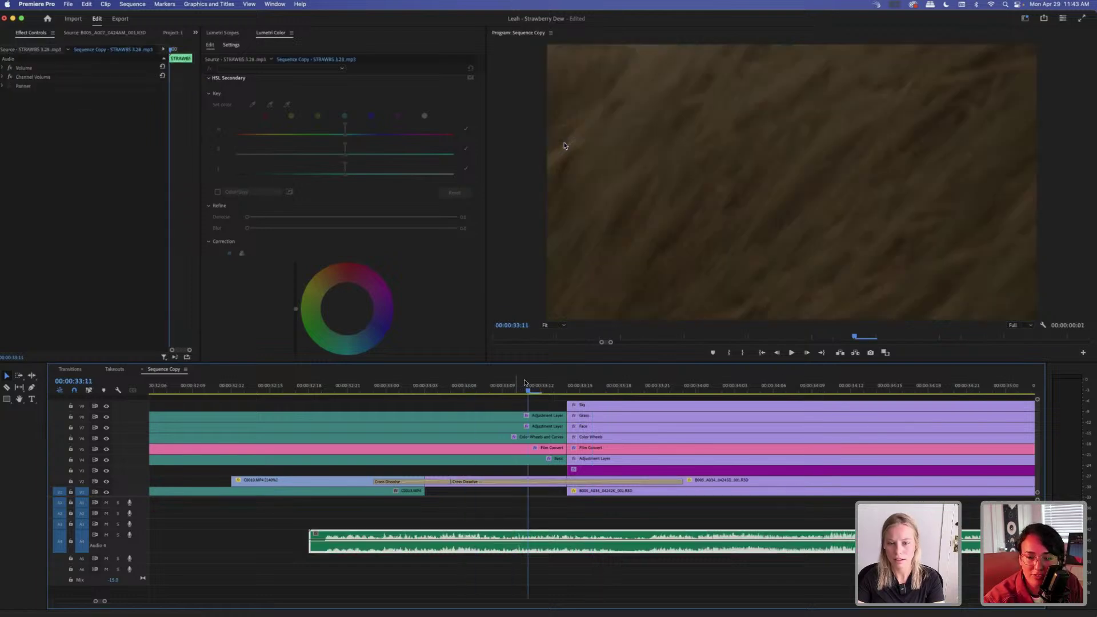
left_click(619, 390)
key("Right")
key("Right")
key("Right")
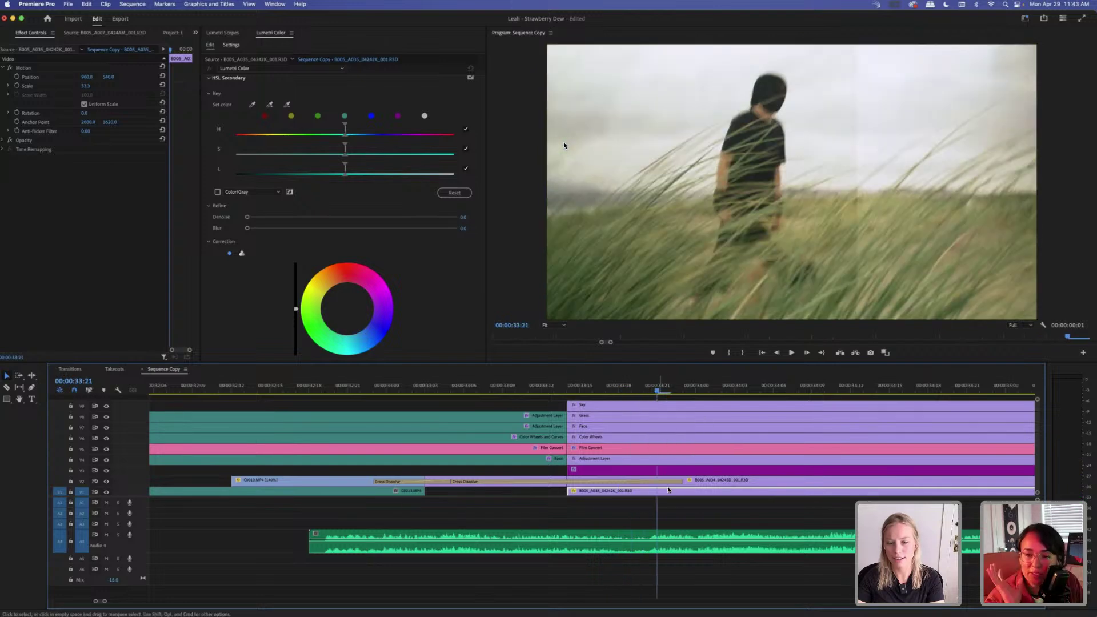
left_click_drag(681, 482, 576, 482)
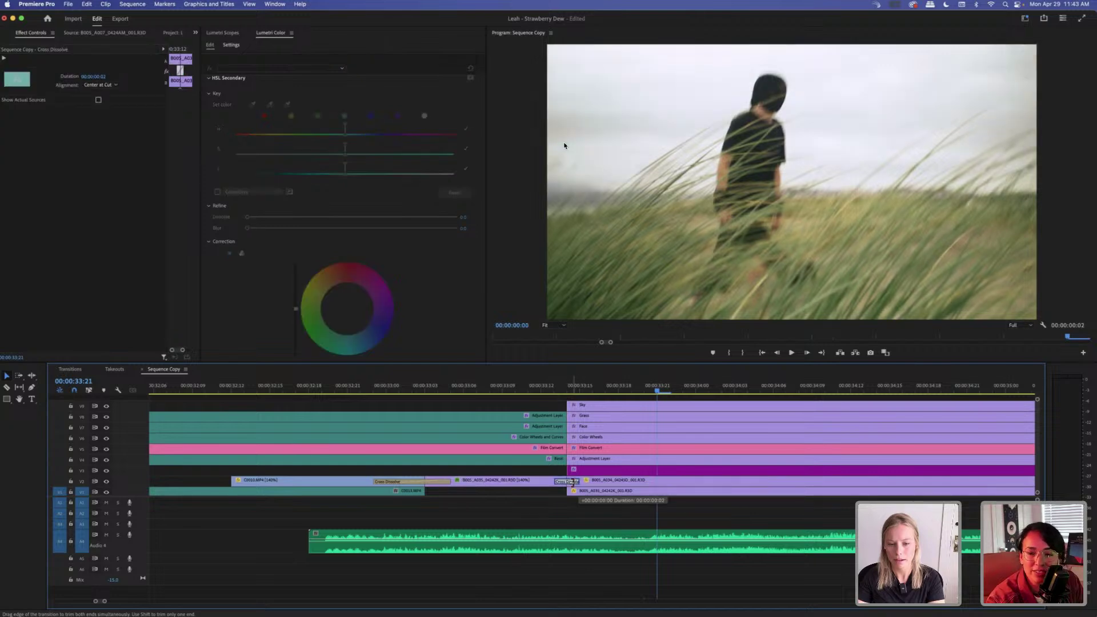
Play the shortened dissolve into the grass shot from 00:00:33:09 and inspect its frame at 00:00:33:14.
left_click_drag(555, 385, 502, 385)
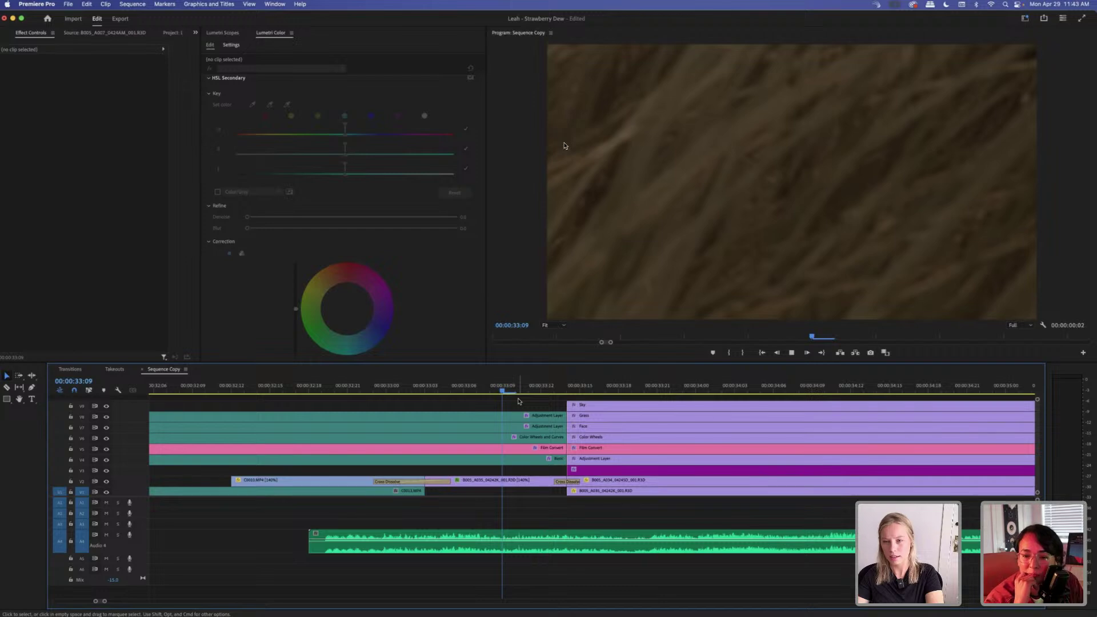
key("space")
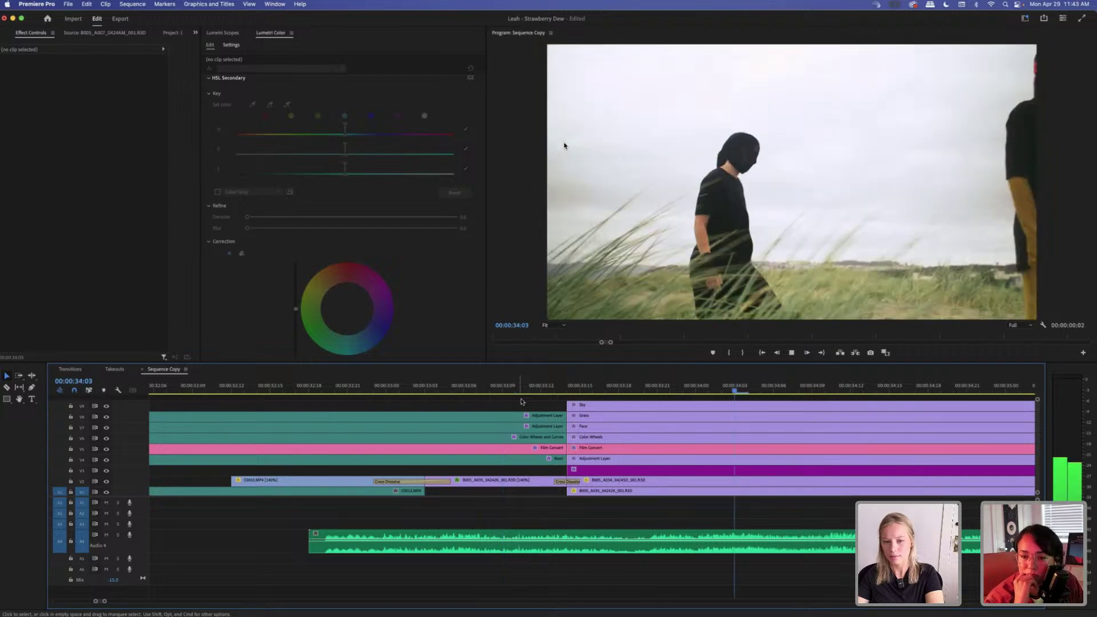
key("space")
key("minus")
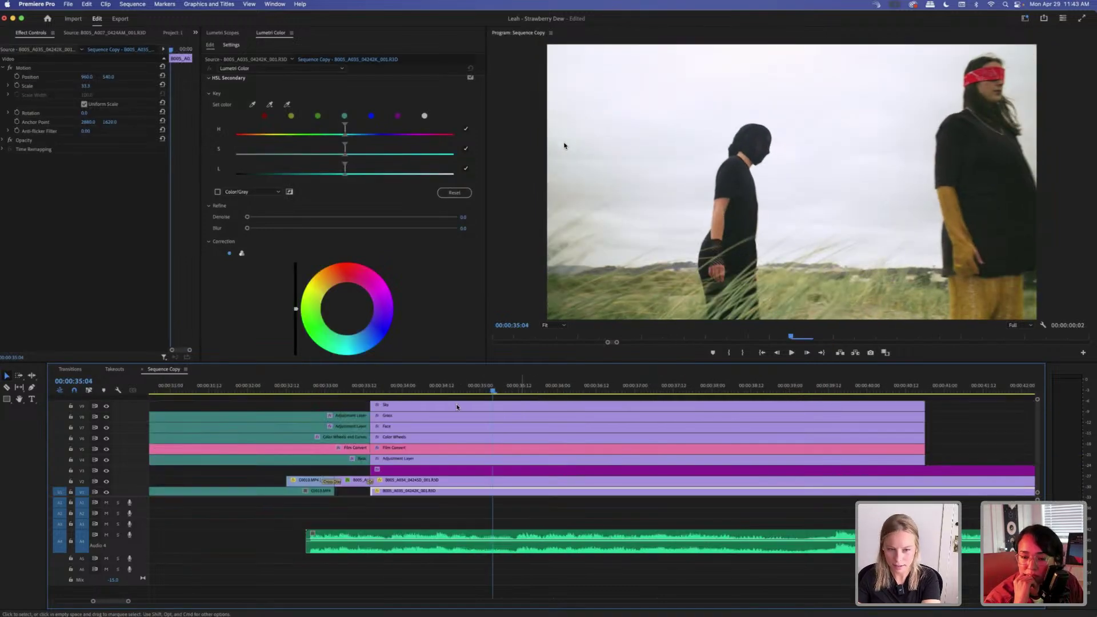
left_click(354, 403)
left_click(372, 393)
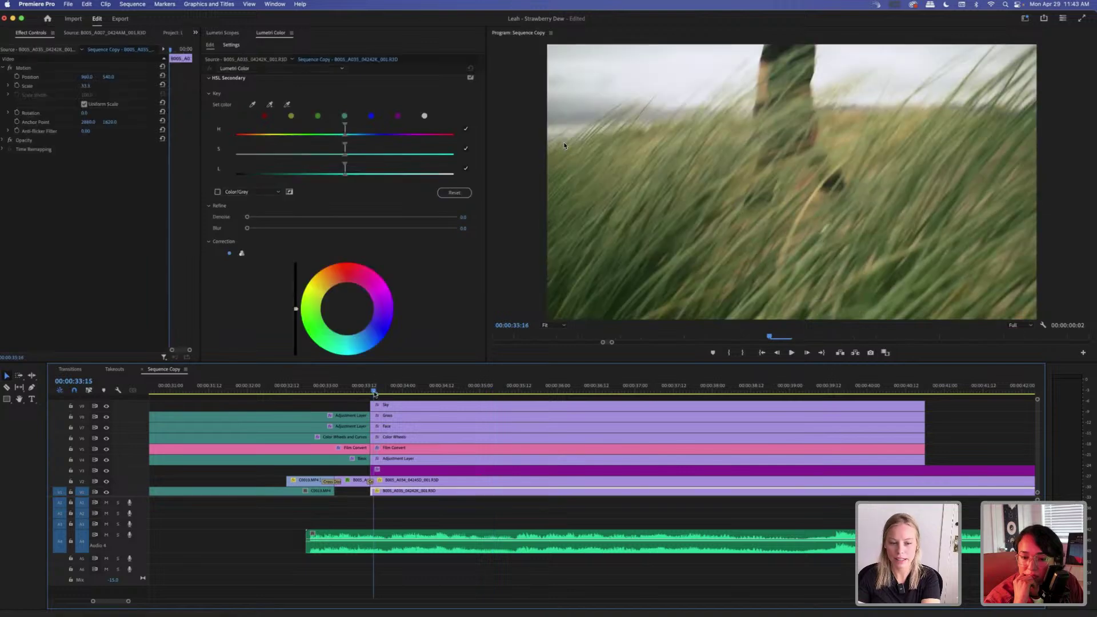
key("Left")
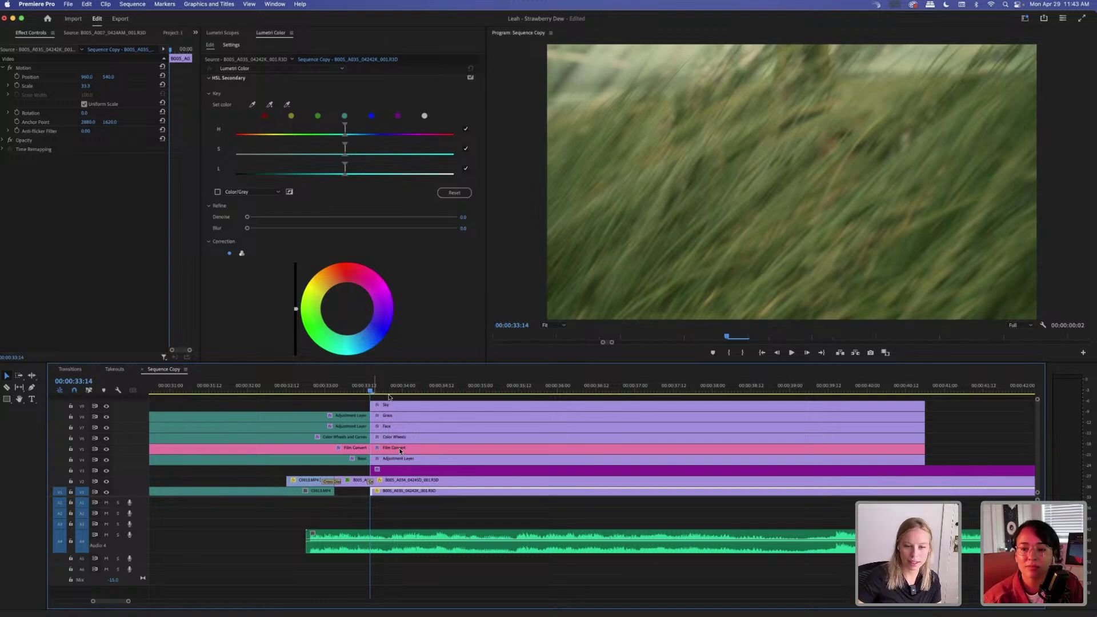
Scrub across the whole ocean-to-grass transition to 00:00:34:04 and clear the clip selection.
left_click(388, 397)
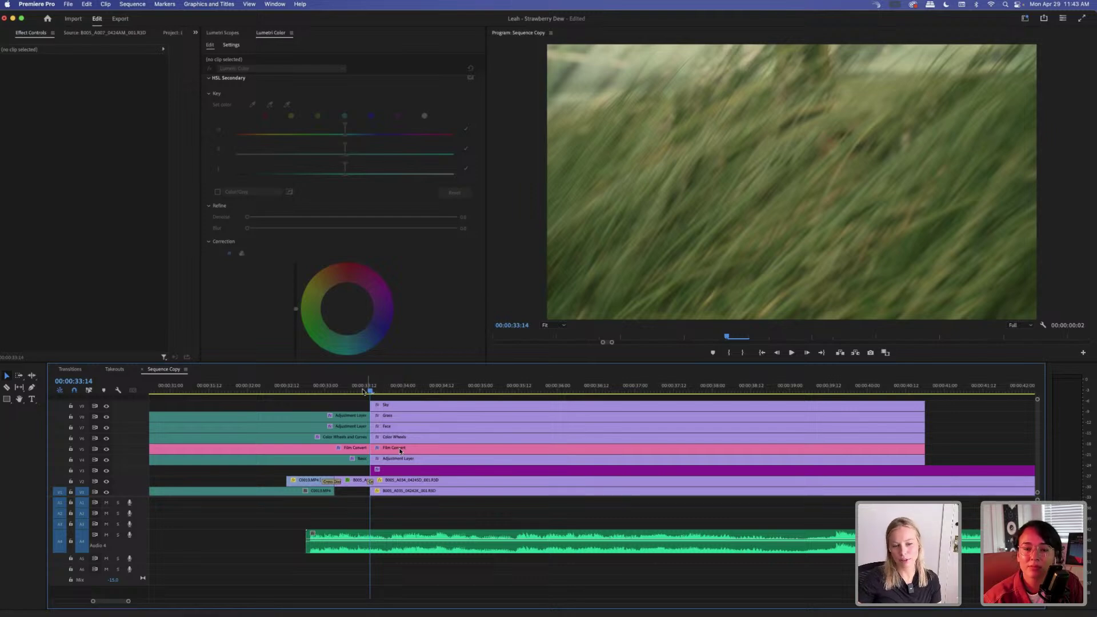
left_click_drag(361, 392, 342, 393)
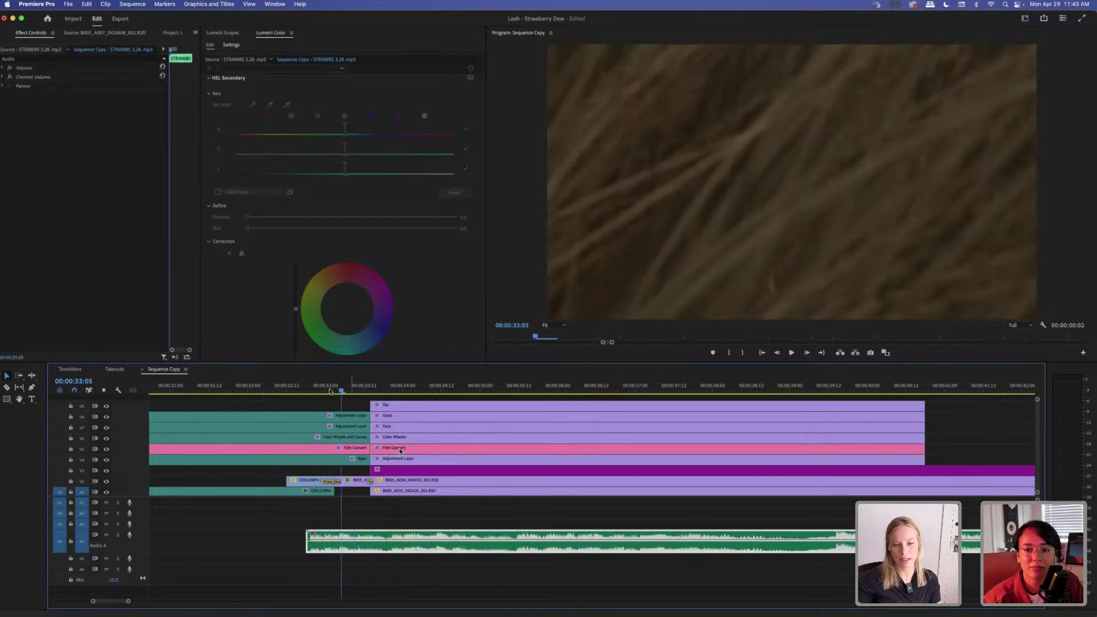
left_click_drag(262, 394, 416, 393)
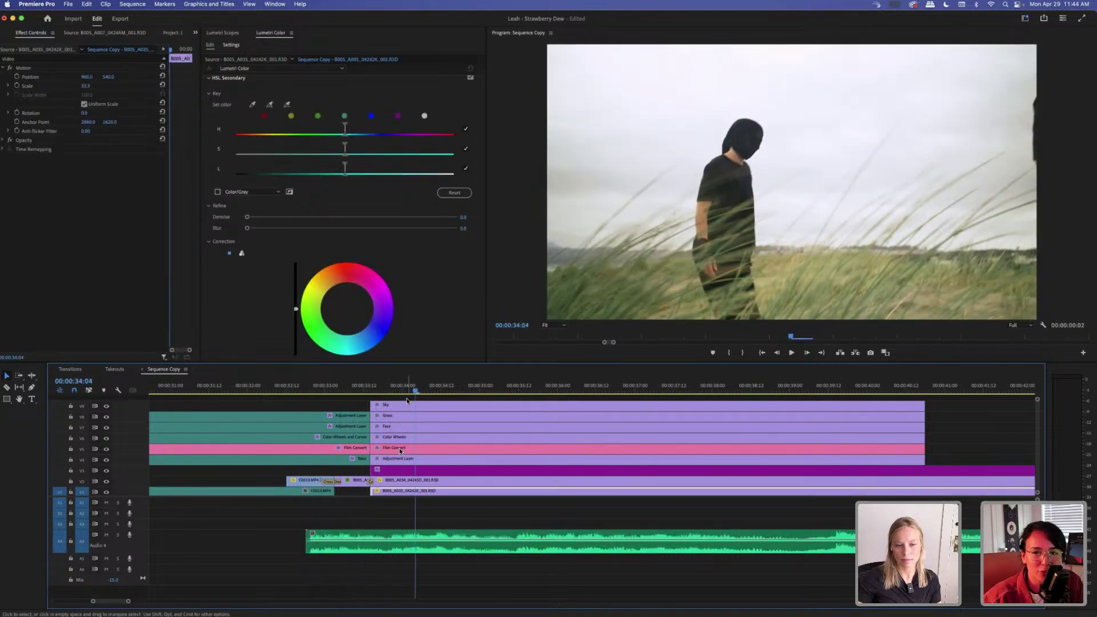
left_click(407, 400)
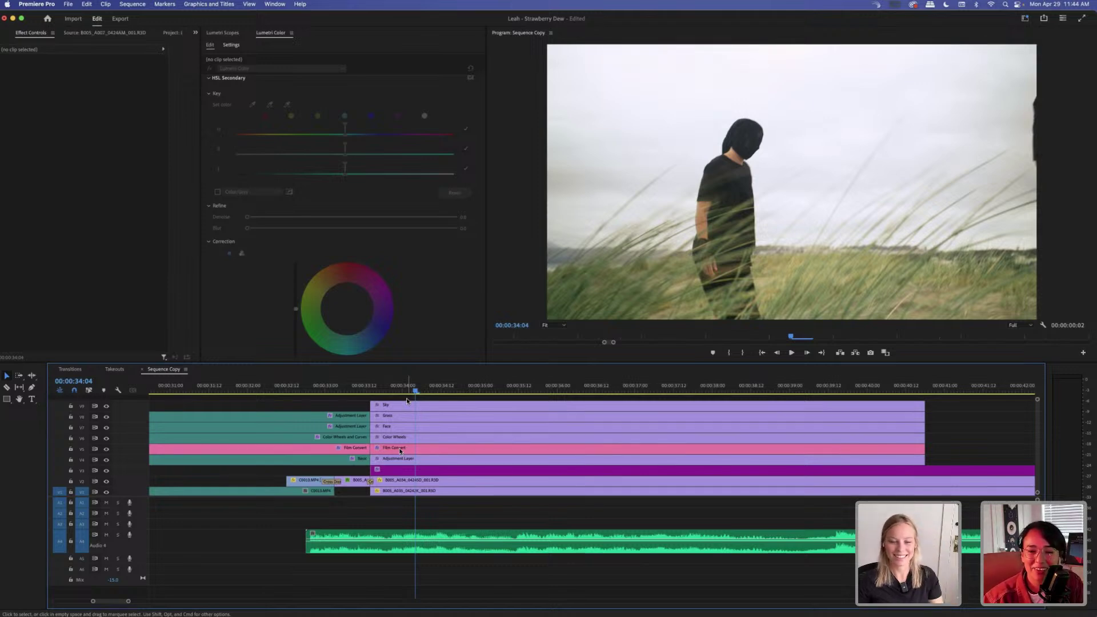
key("minus")
key("minus")
key("minus")
key("minus")
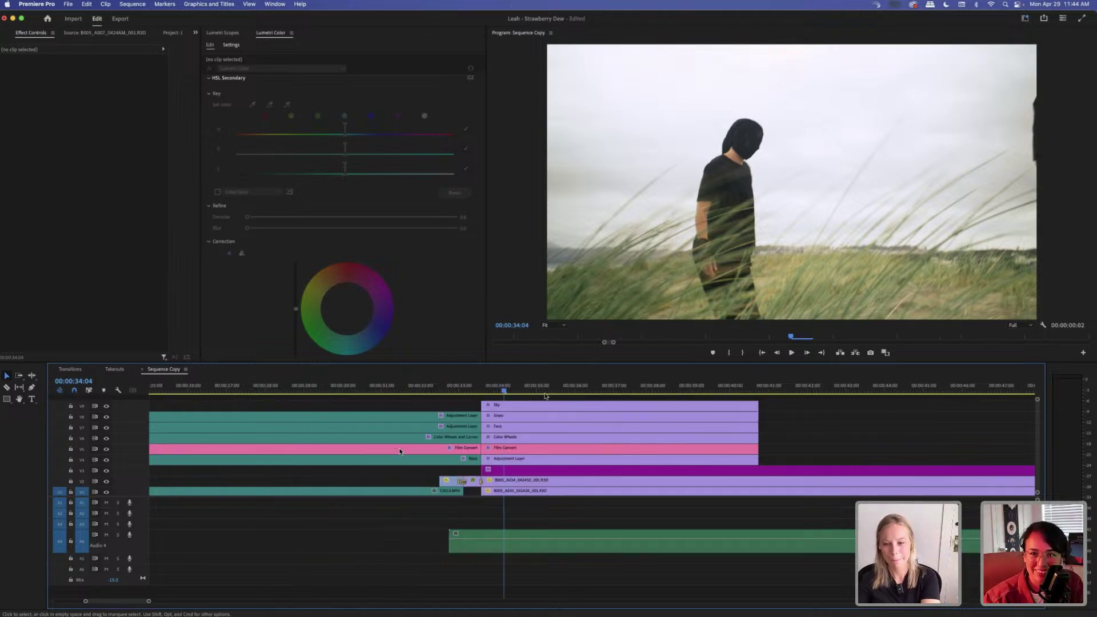
Move along the timeline to the ocean shot at 00:01:03:06 beneath the short purple adjustment stack and clear the clip selection.
left_click(693, 428)
key("super+shift+a")
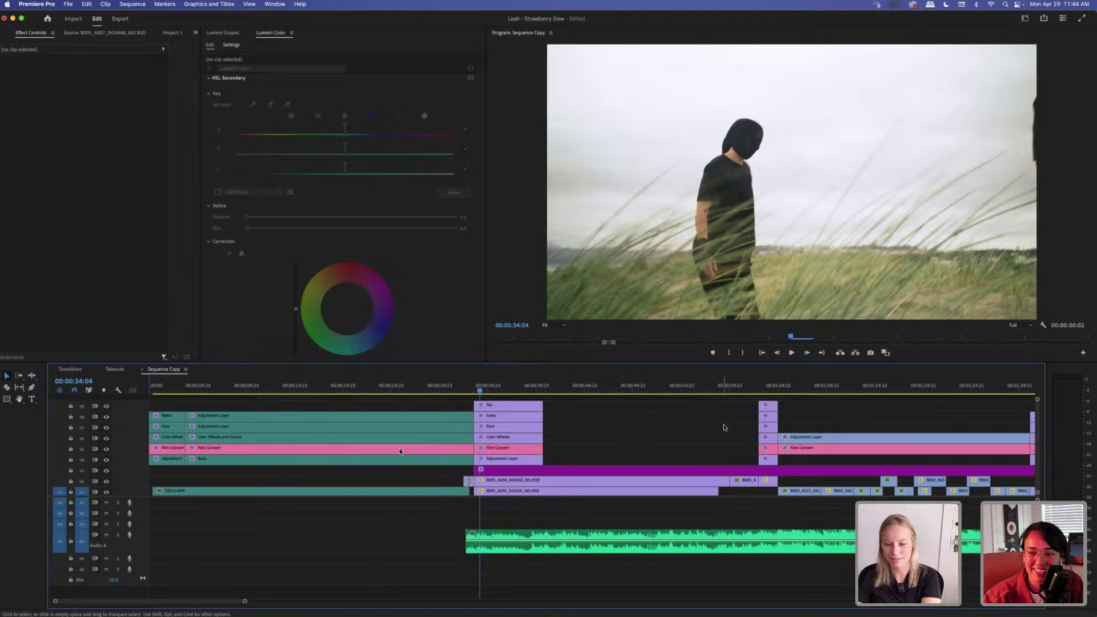
scroll(629, 428, "right", 6)
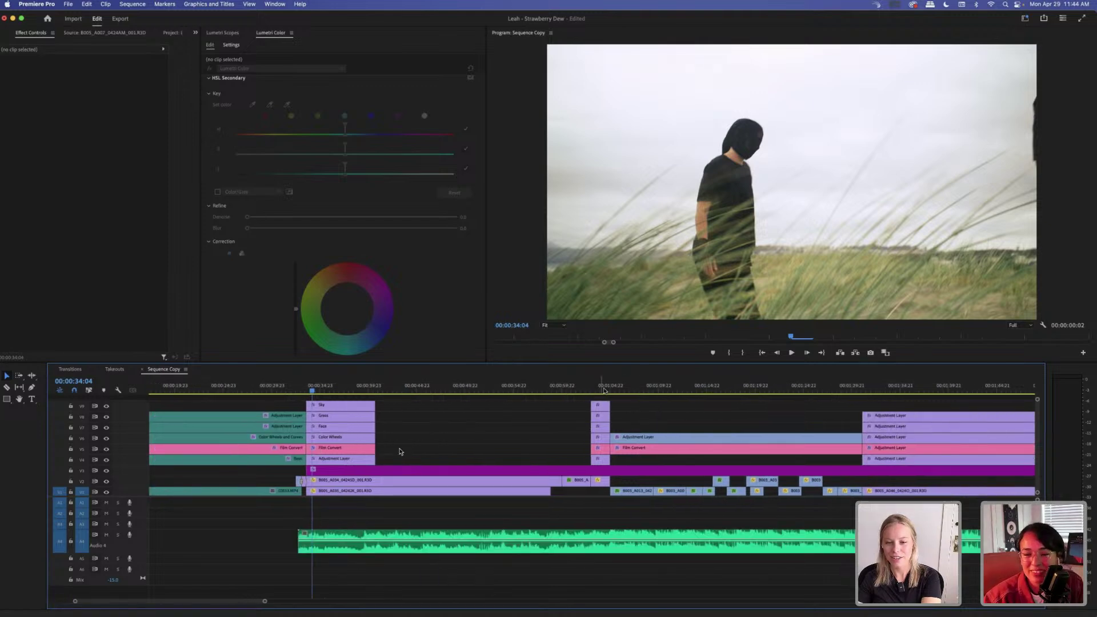
scroll(589, 389, "right", 3)
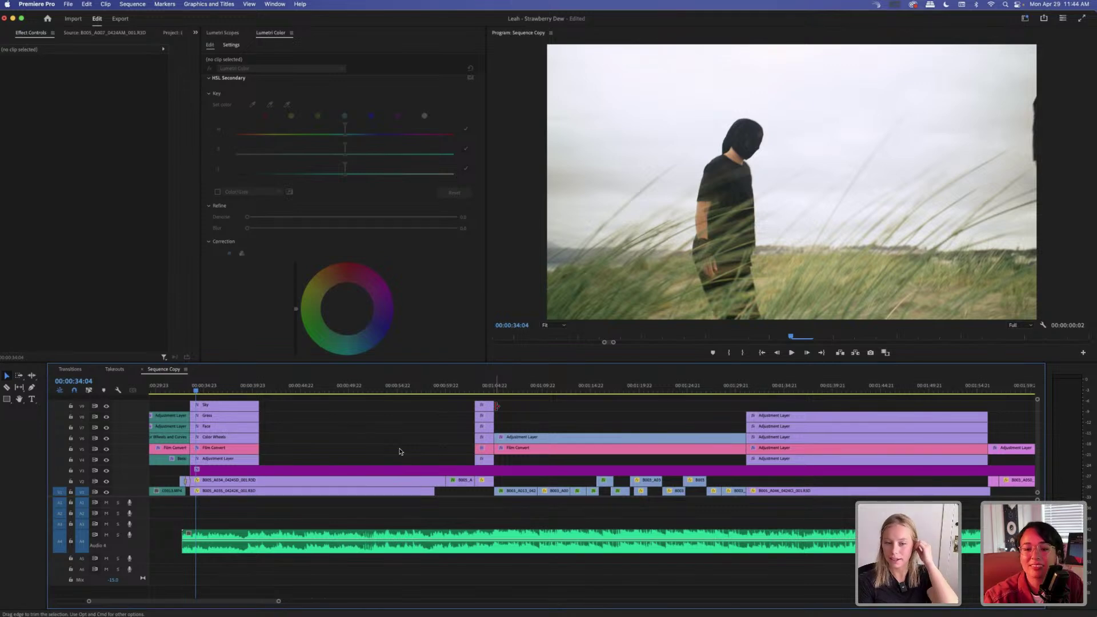
key("Down")
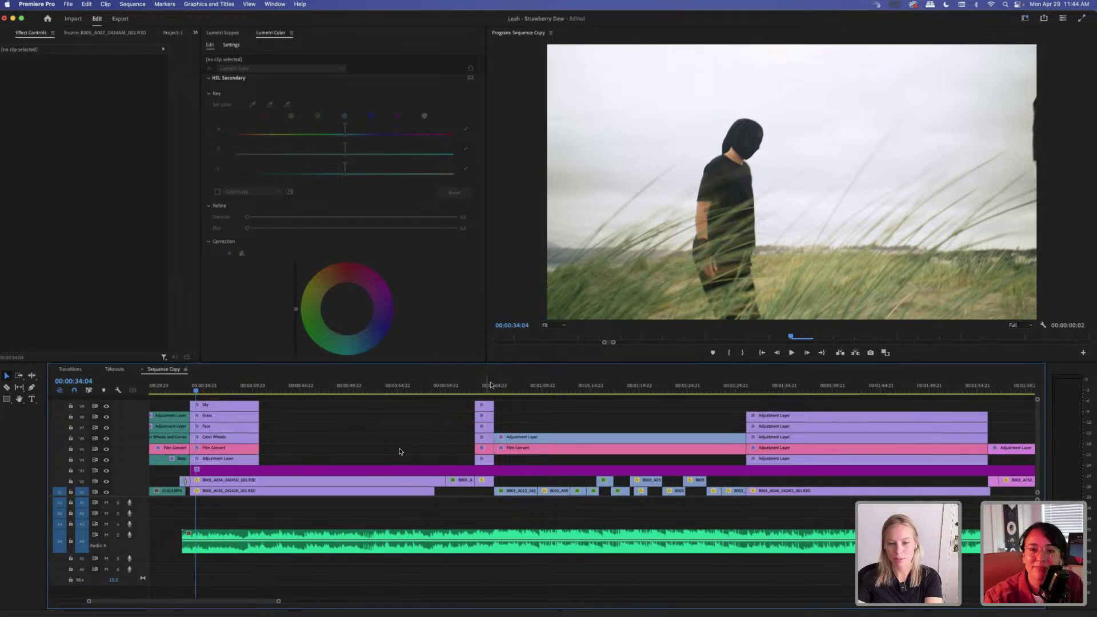
key("Up")
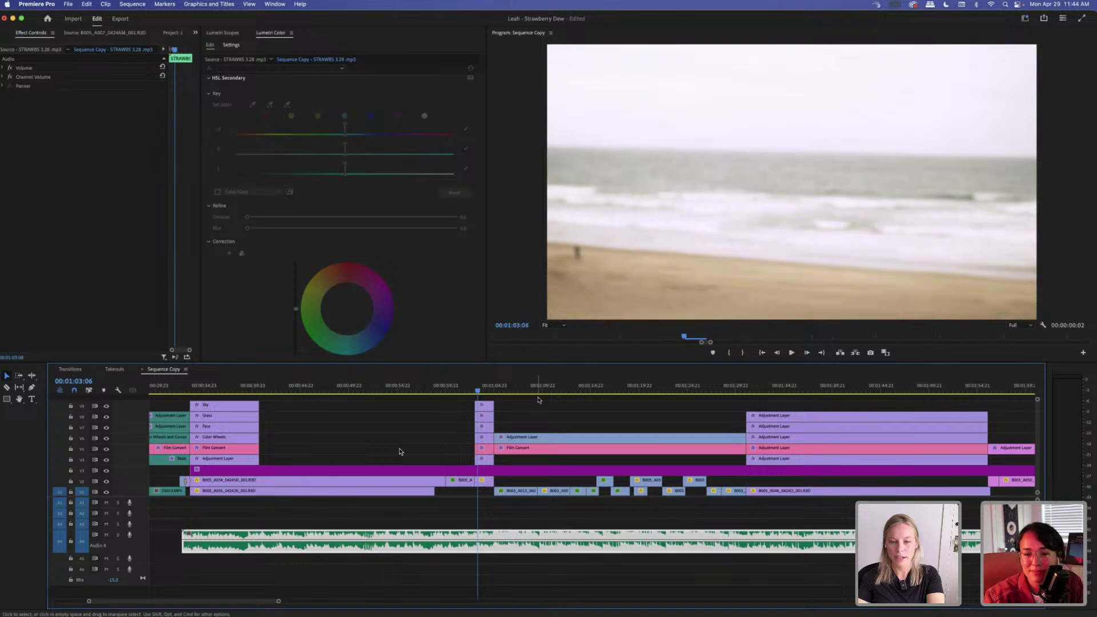
left_click(538, 400)
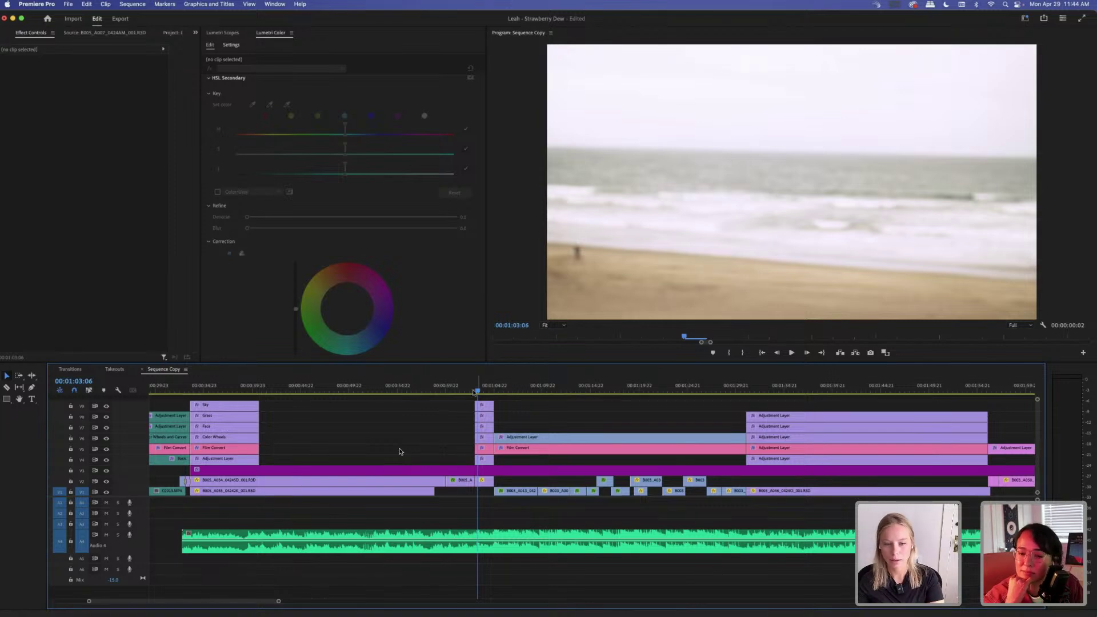
Play from the grey-sky grass shot at 00:01:02:11 through the ocean shot into the white-wall shot at 00:01:07:01, and clear the selection.
key("Up")
left_click(521, 404)
key("Delete")
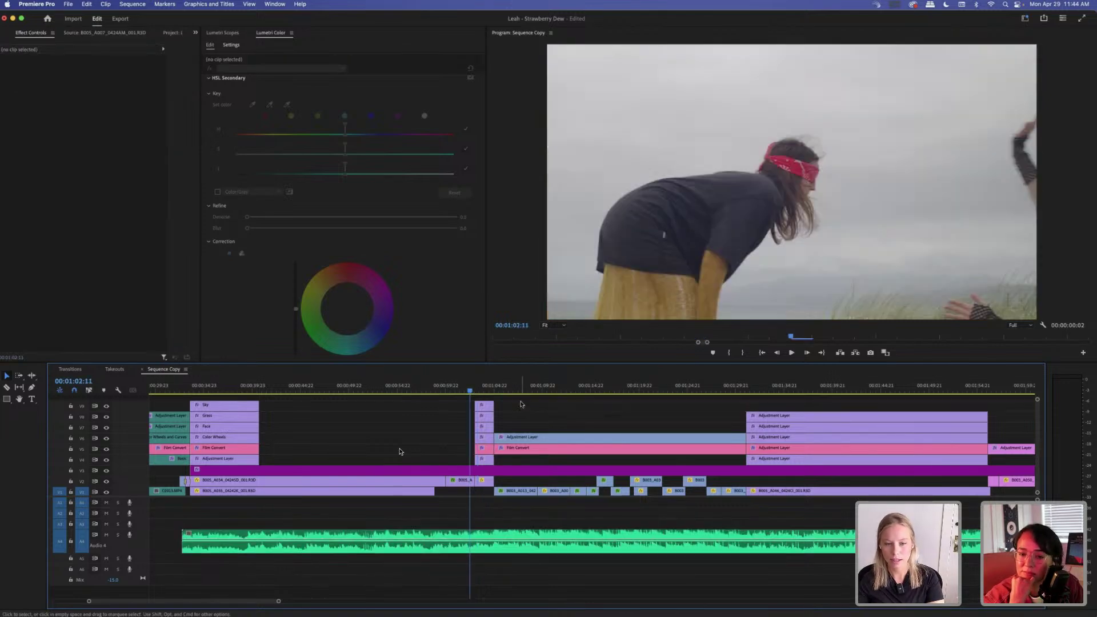
key("space")
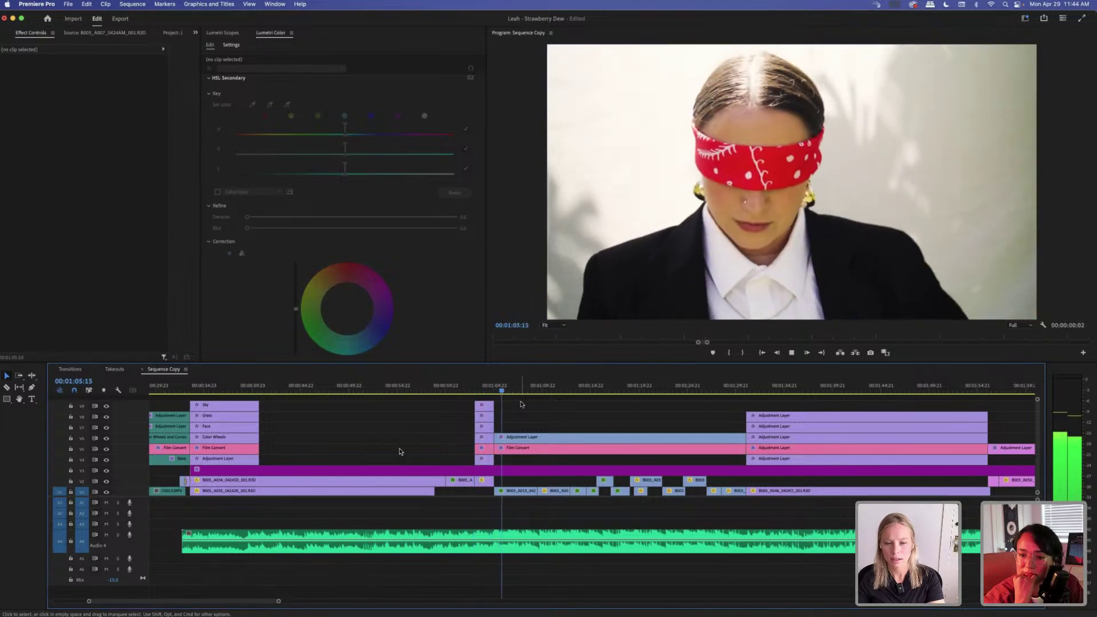
key("space")
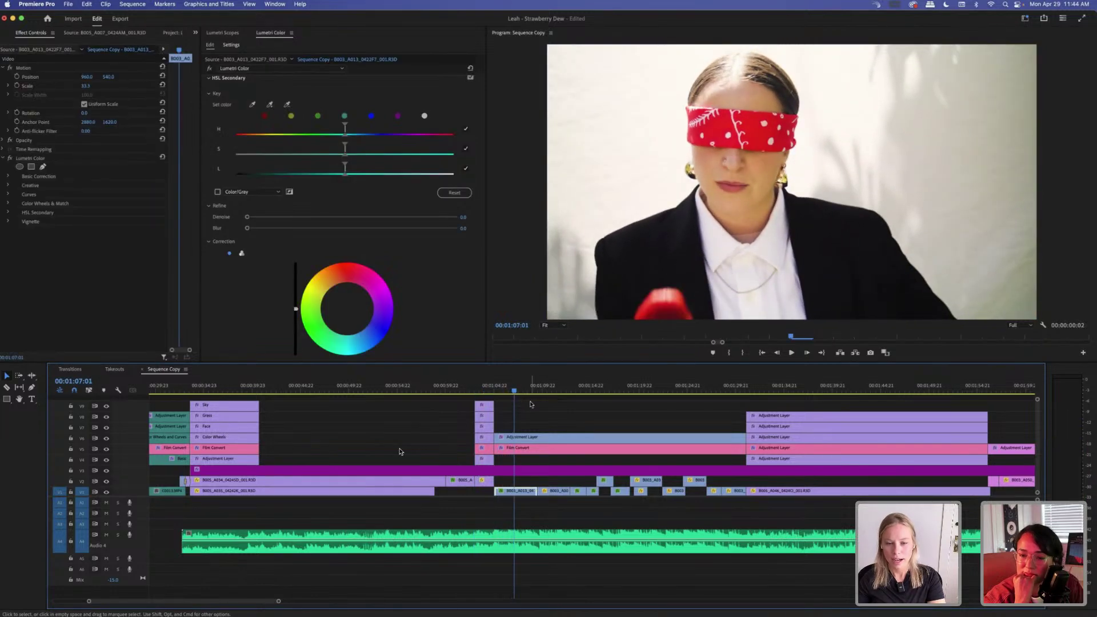
left_click(531, 404)
key("Delete")
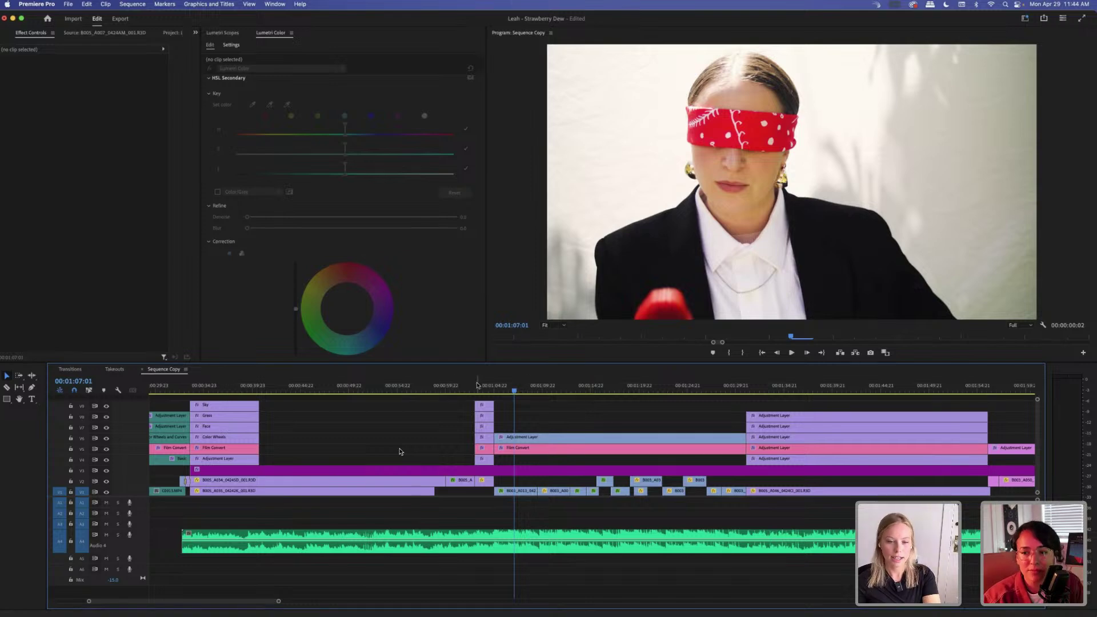
Replay the ocean-to-white-wall cut from about 00:01:03:03 to 00:01:06:18.
left_click_drag(479, 386, 476, 390)
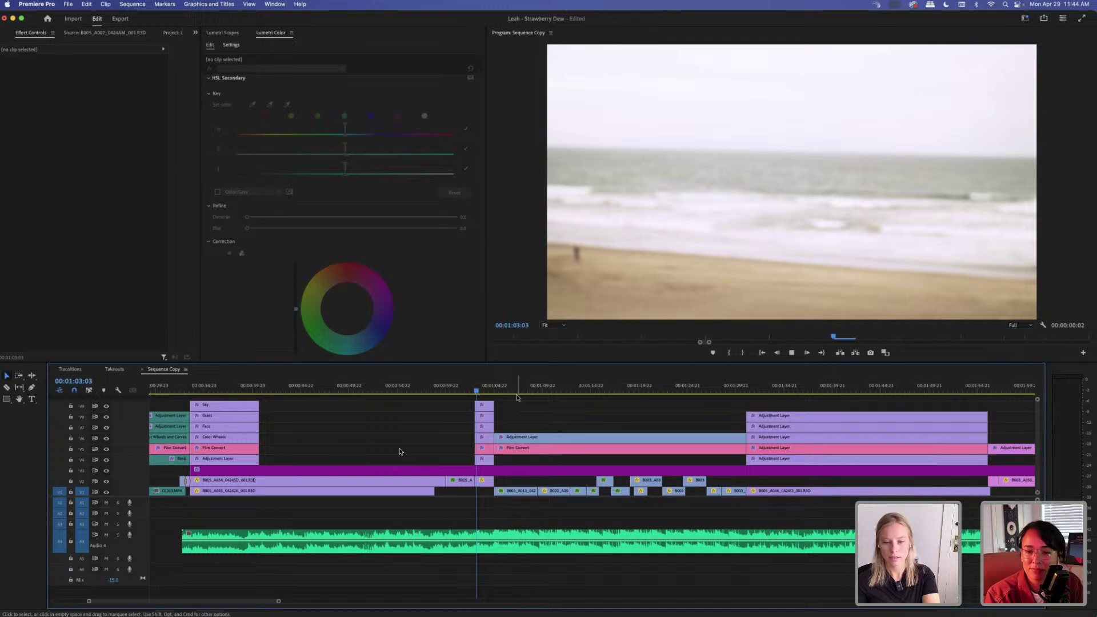
key("space")
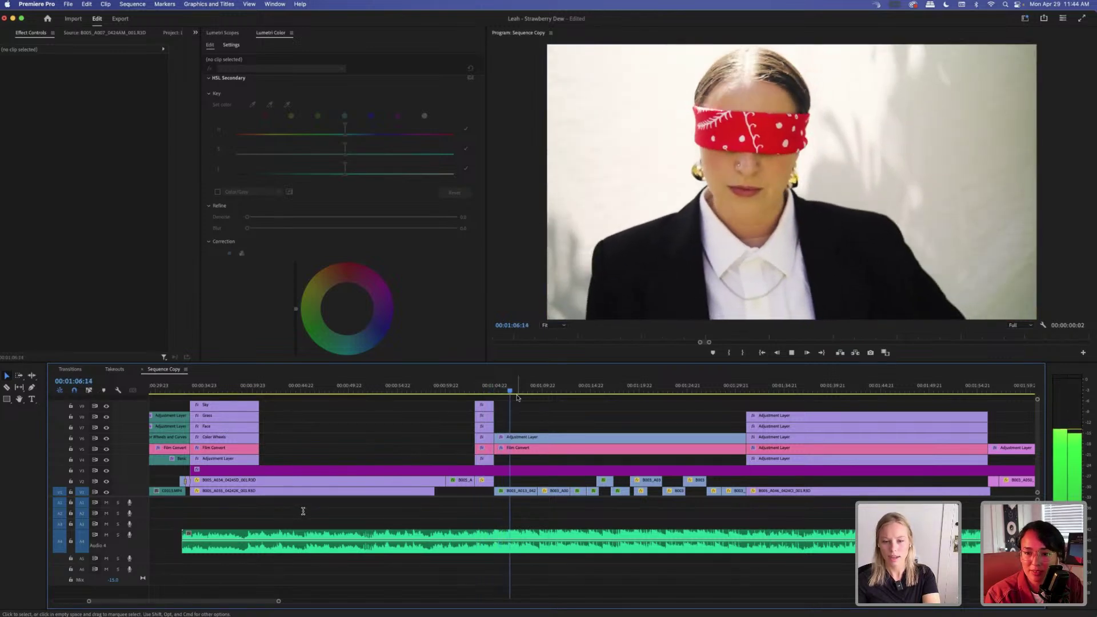
key("space")
left_click(546, 407)
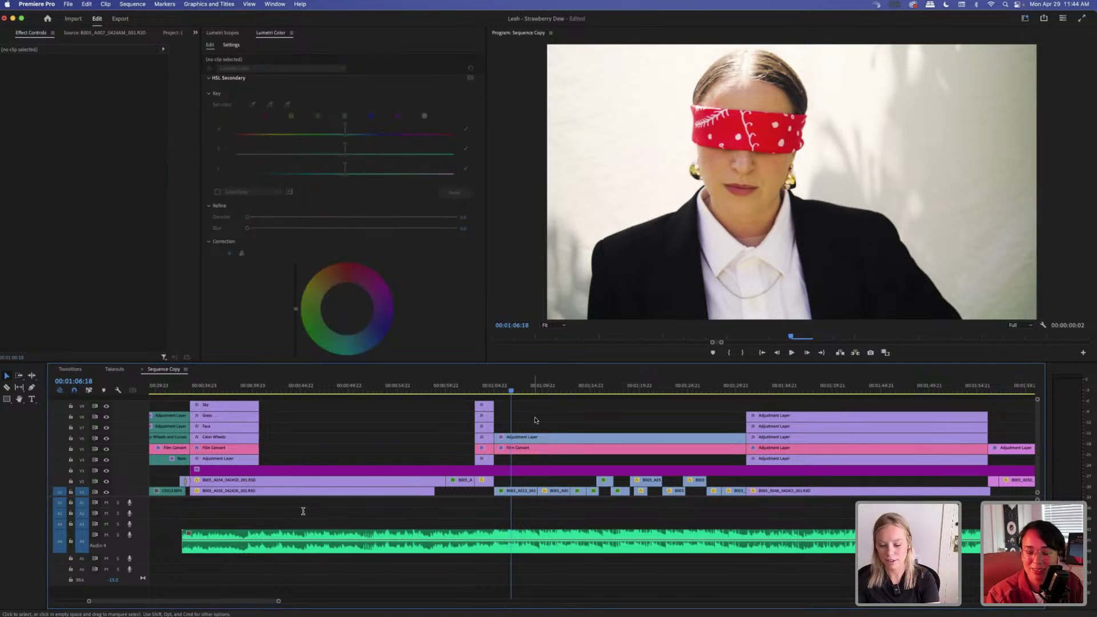
left_click(538, 420)
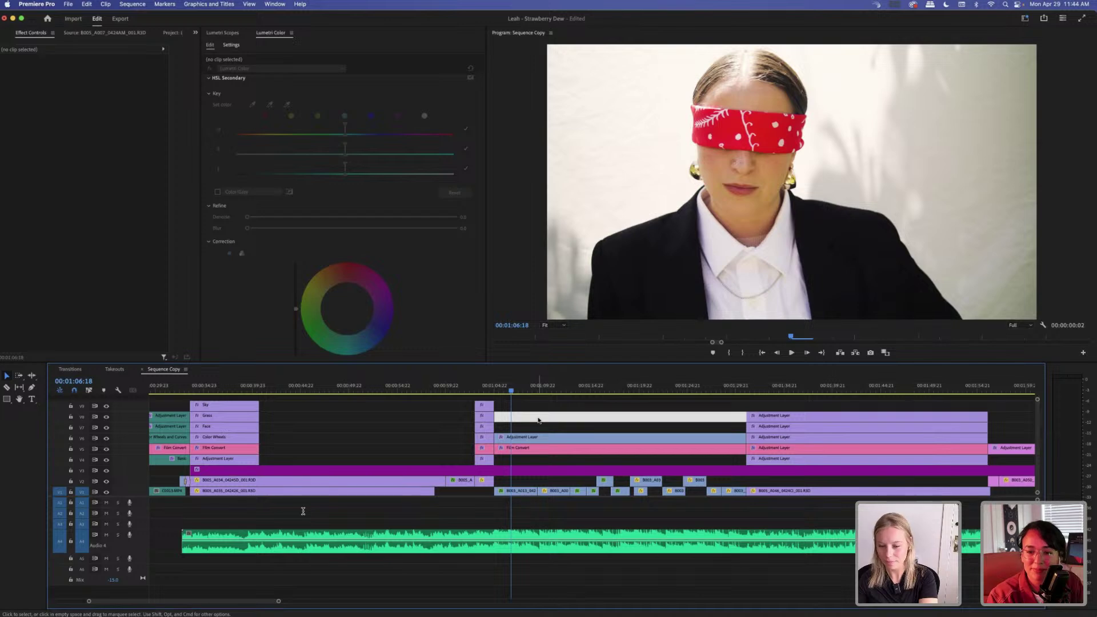
Play the blurred red-bandana shot's cut into the dune beach shot from 00:01:28:17 to 00:01:33:17.
key("minus")
left_click(583, 390)
key("Left")
key("Left")
key("Left")
key("Left")
key("Left")
key("Left")
key("Left")
key("Left")
key("Left")
key("Left")
key("Left")
key("Left")
key("Left")
key("Left")
key("Left")
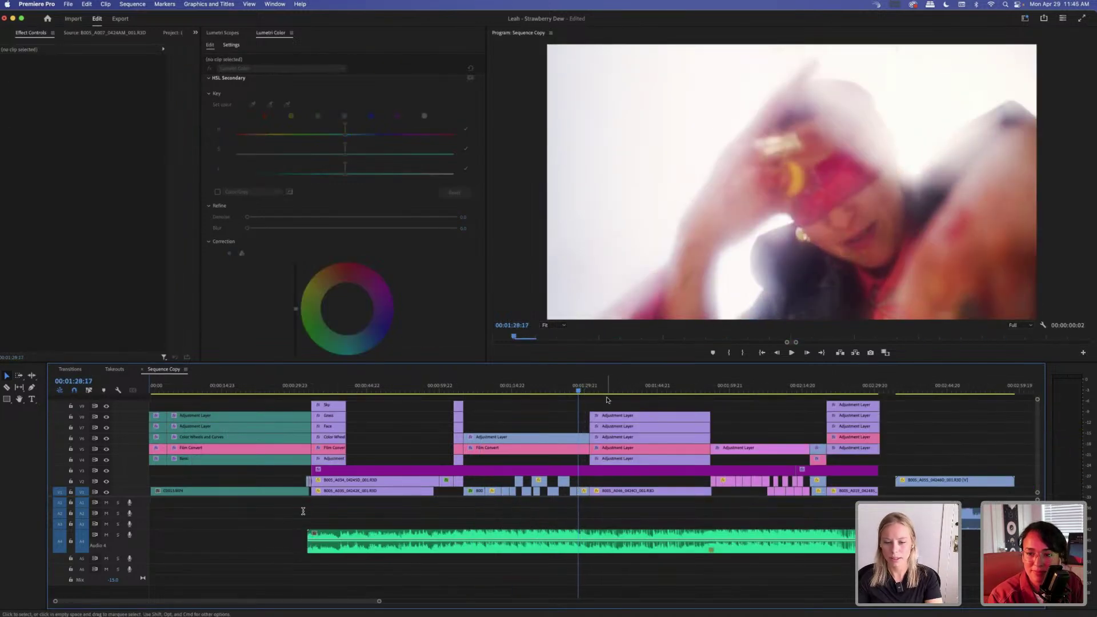
key("space")
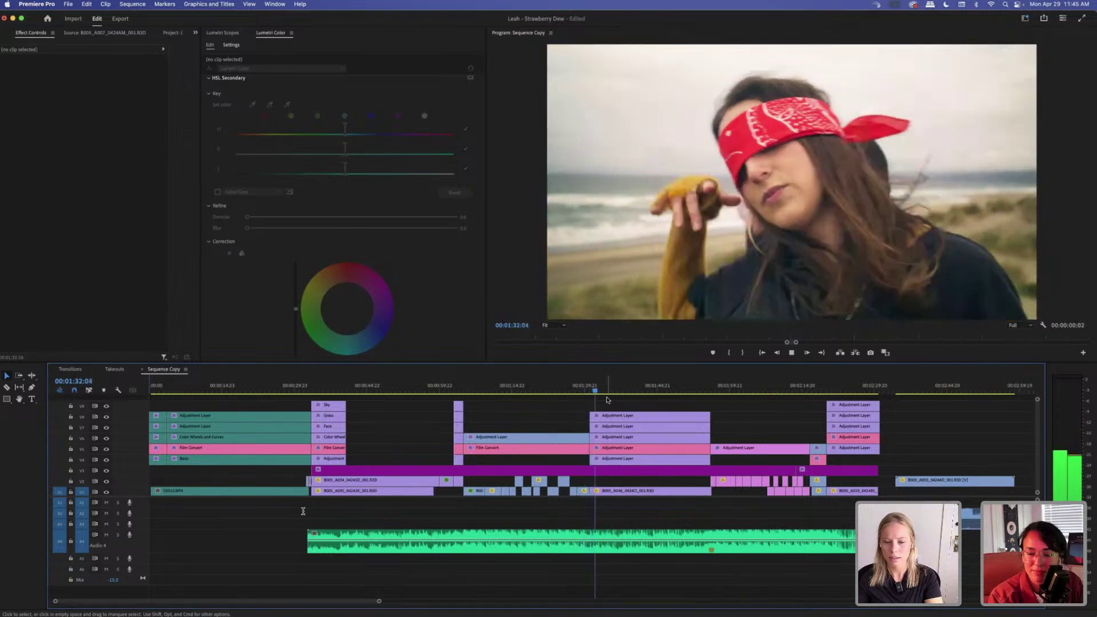
key("space")
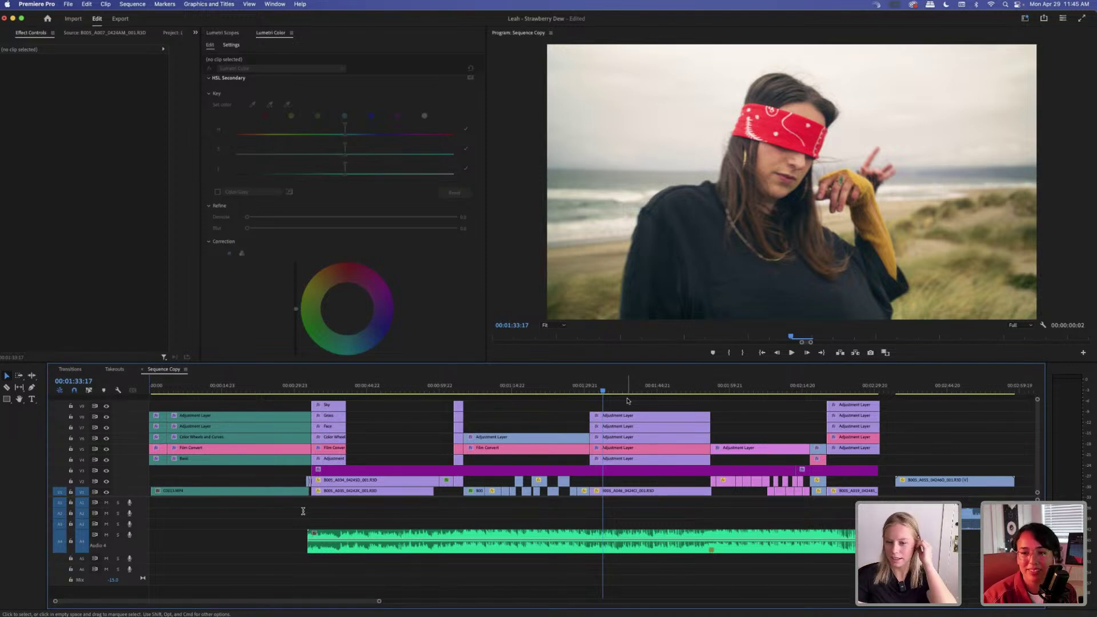
Scrub from the blurred shot at 00:01:29:06 into the dune beach shot at 00:01:31:20 and deselect the clip.
left_click(583, 391)
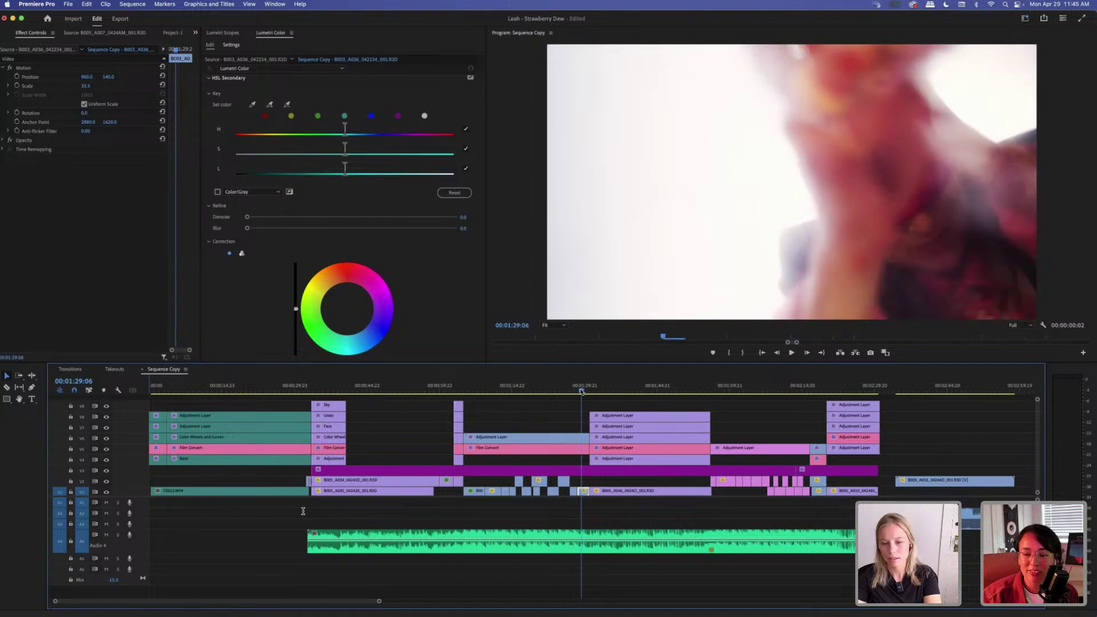
left_click_drag(584, 391, 594, 392)
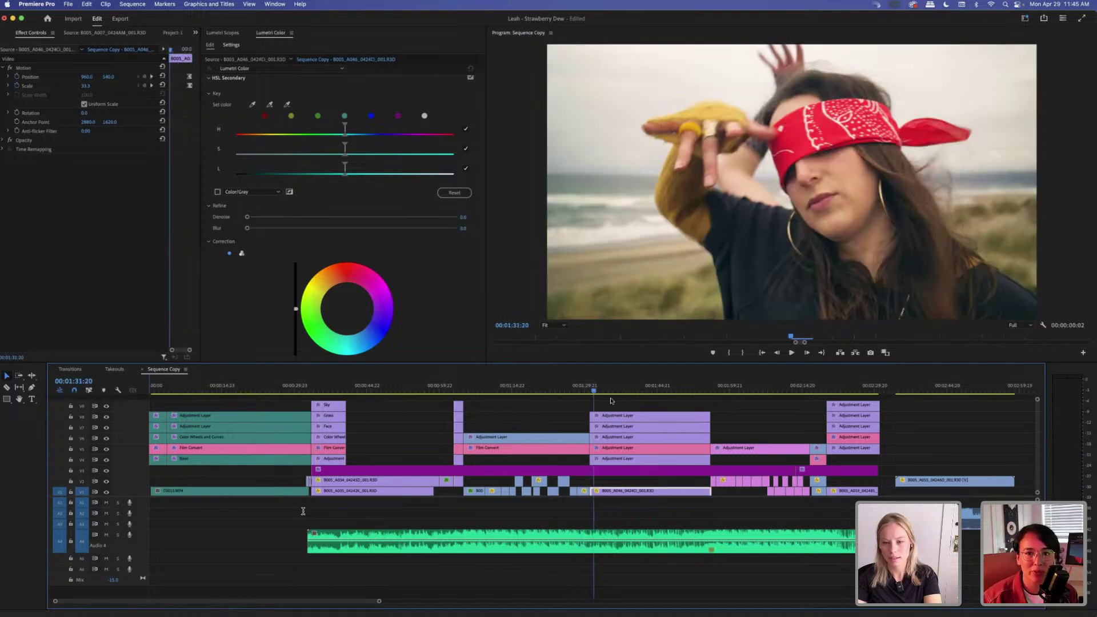
left_click(611, 401)
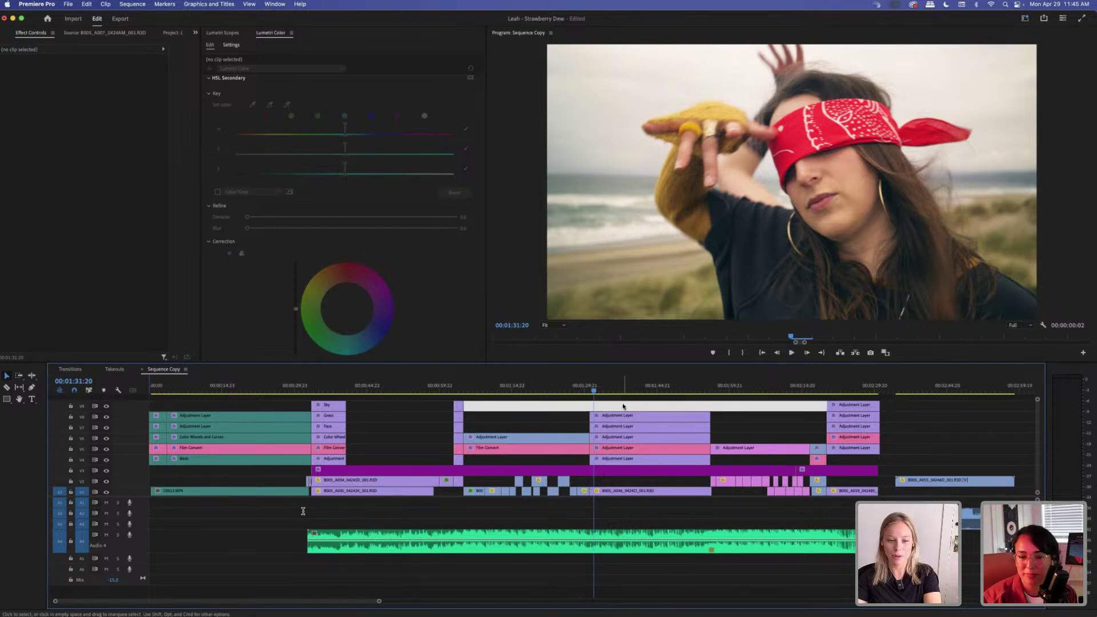
Select the short V2 beach clip at 00:01:03:18, scrub across its cut to the white-wall shot at 00:01:05:14, and clear the selection.
left_click(454, 389)
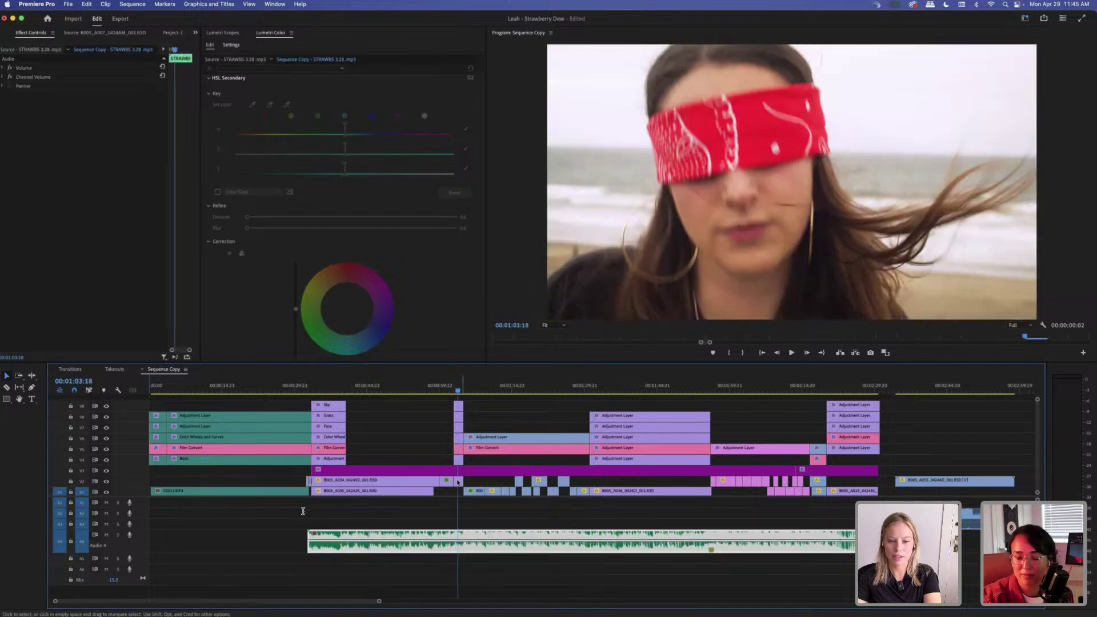
left_click(457, 482)
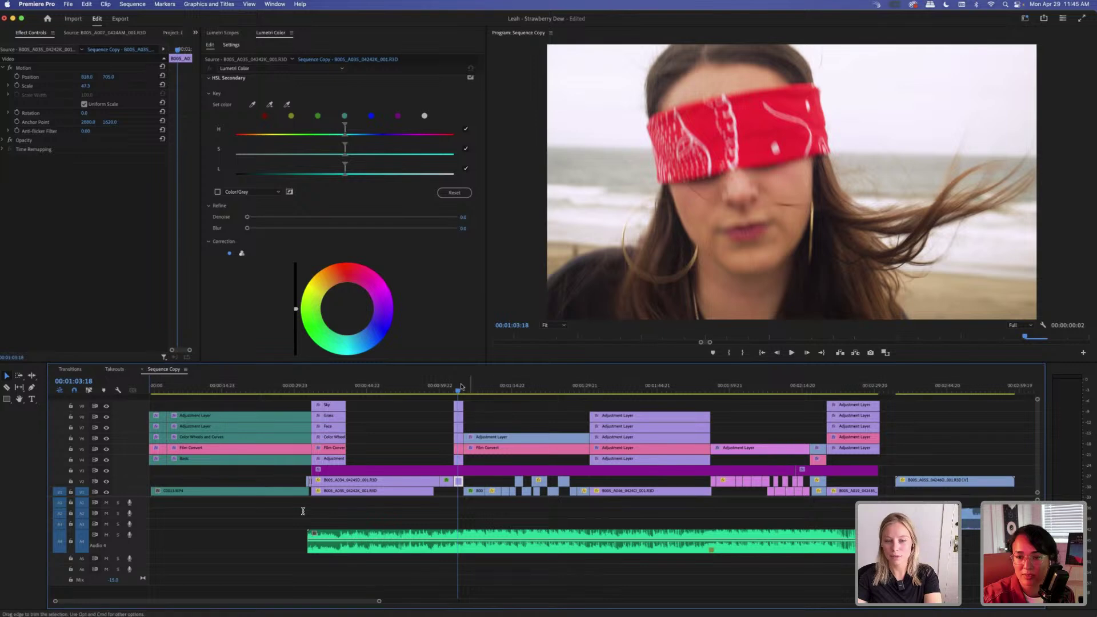
left_click(463, 391)
left_click_drag(463, 390, 466, 390)
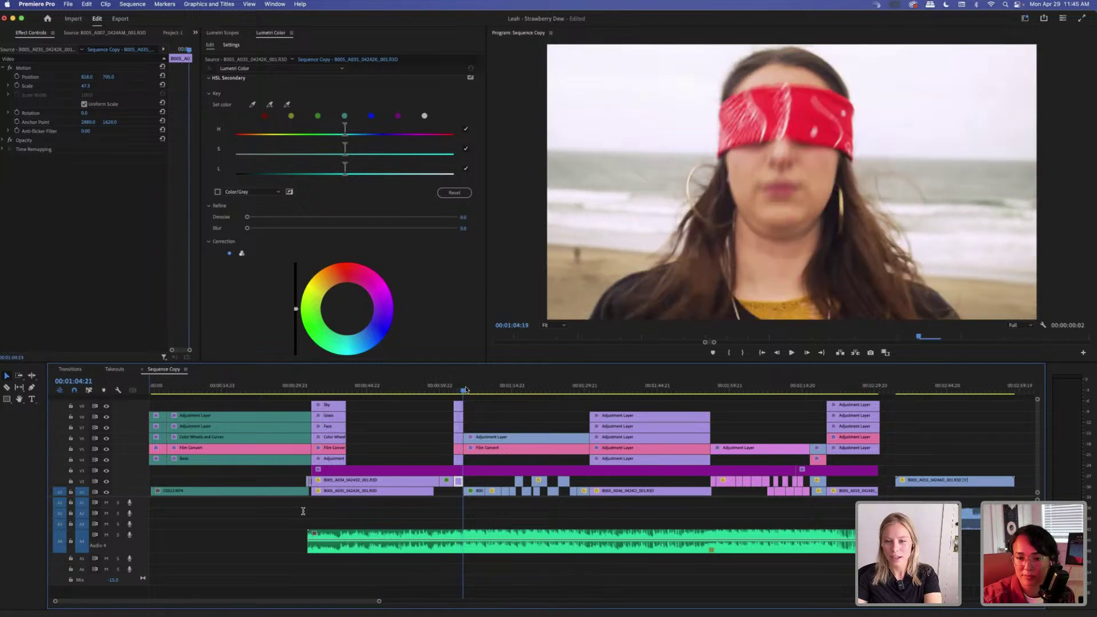
left_click(502, 405)
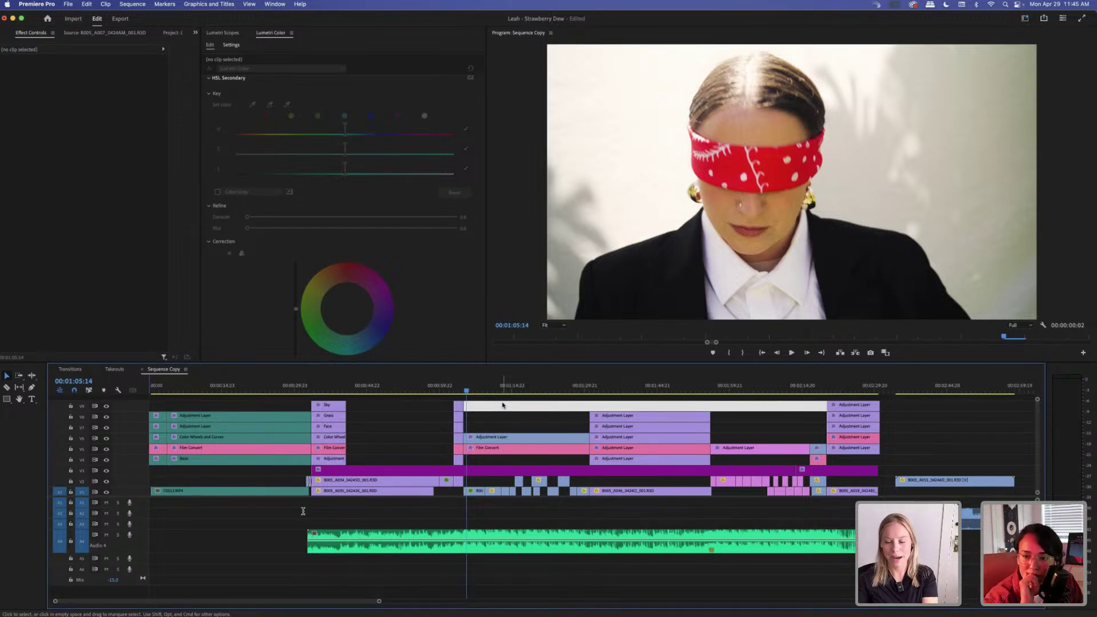
left_click(490, 409)
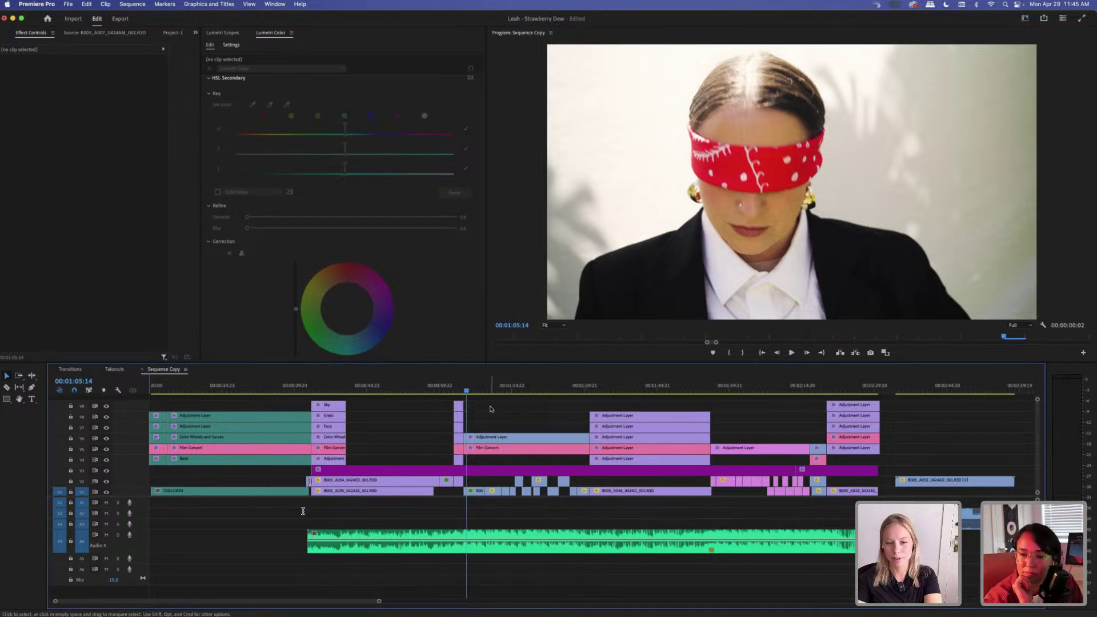
Reduce the Scale of the short V2 beach clip at 00:01:03:22 to about 45 while keeping the frame filled.
left_click(459, 390)
left_click(459, 481)
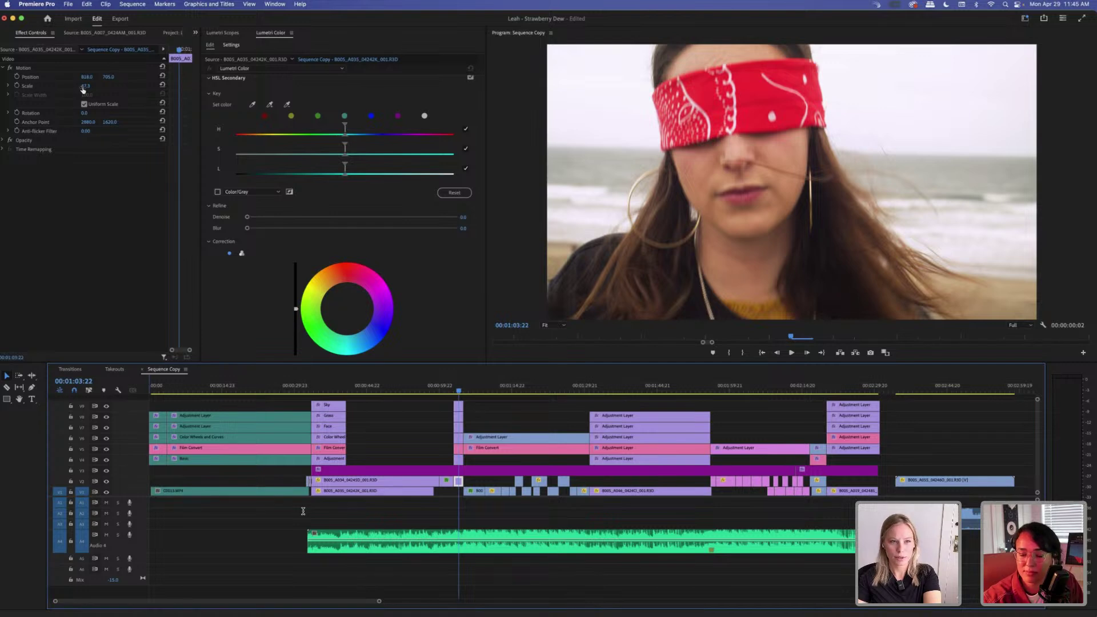
left_click_drag(86, 86, 76, 86)
key("Up")
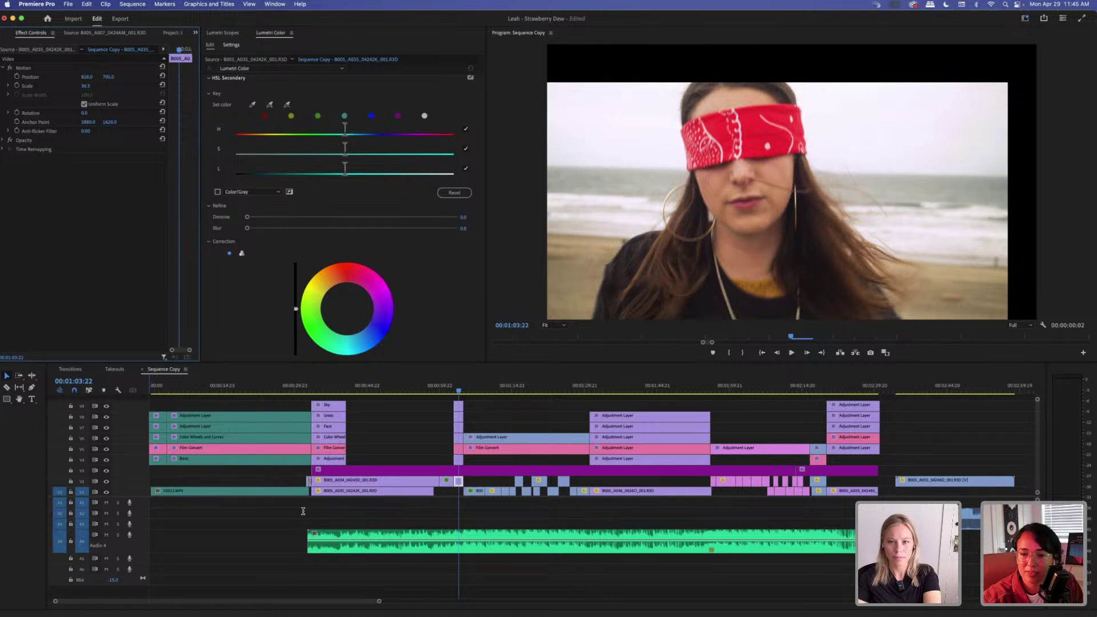
key("Up")
key("Up")
key("Up")
key("Up")
key("Up")
key("Up")
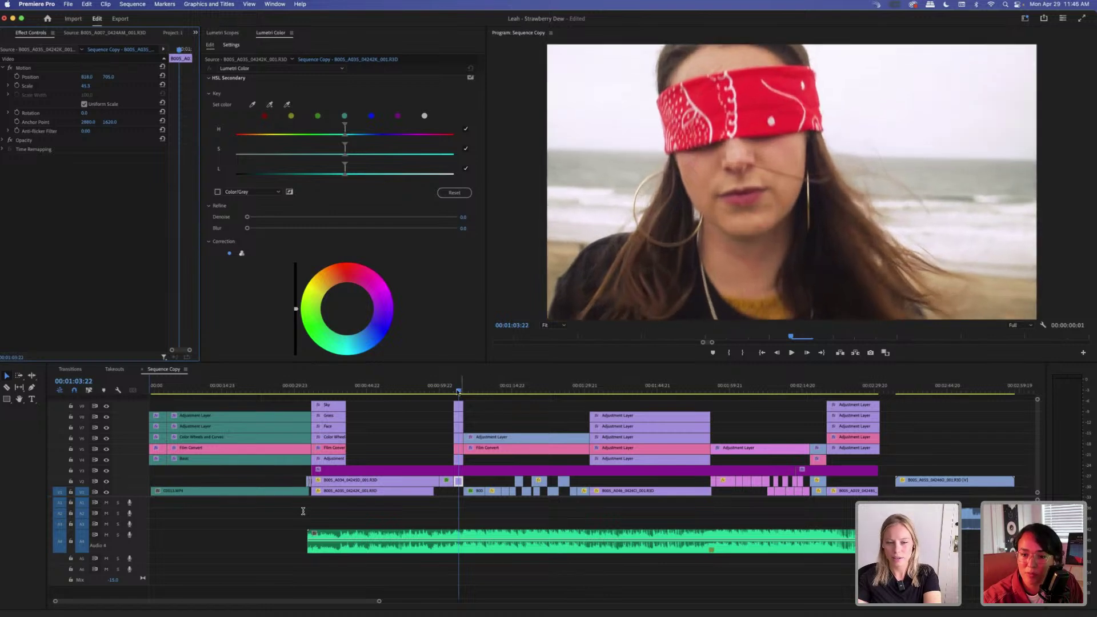
Check the rescaled beach clip's cut into the white-wall shot around 00:01:04:23 and save the project.
key("space")
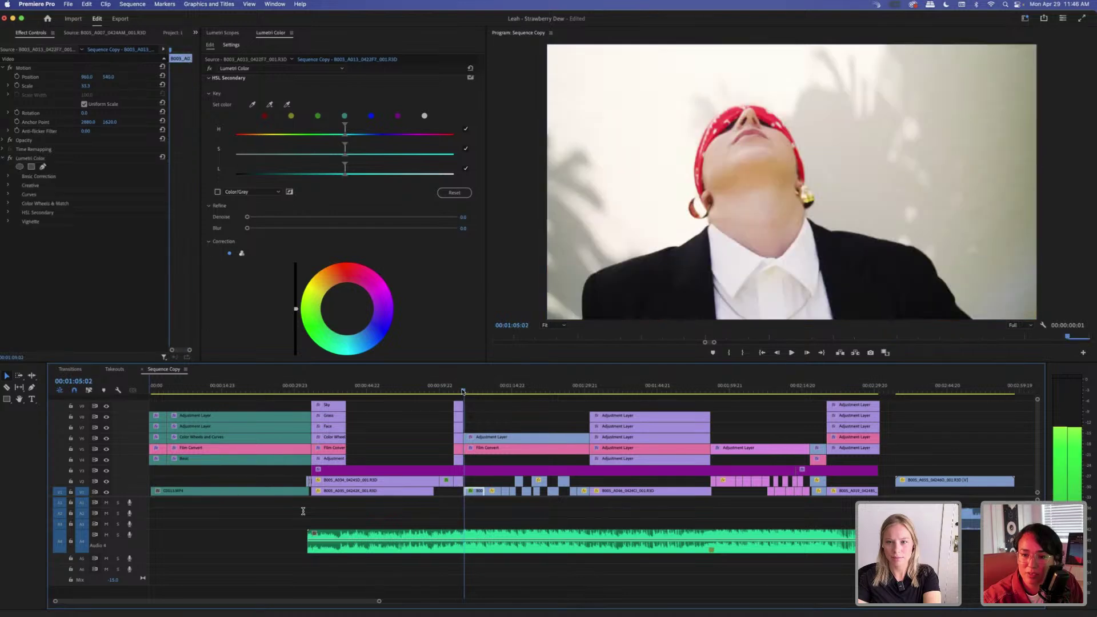
left_click(320, 540)
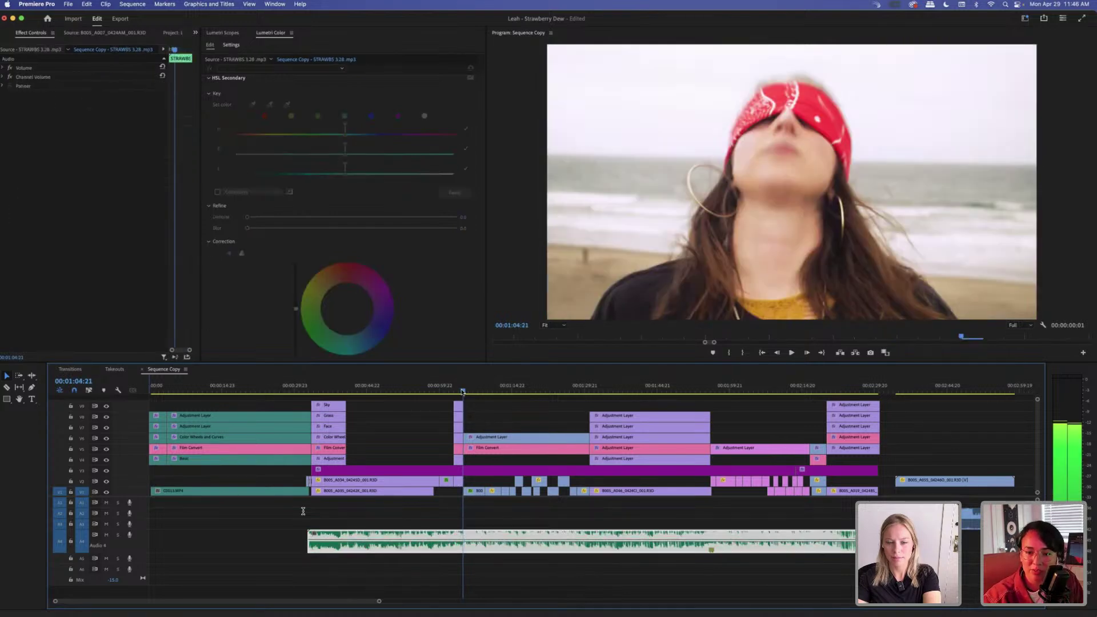
left_click(496, 410)
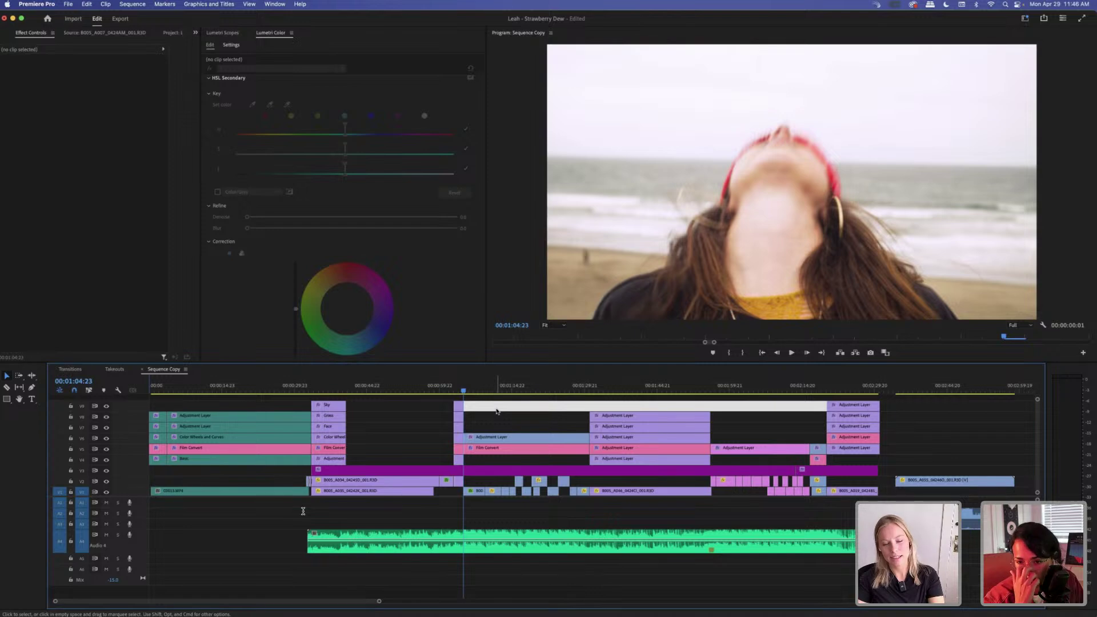
key("super+s")
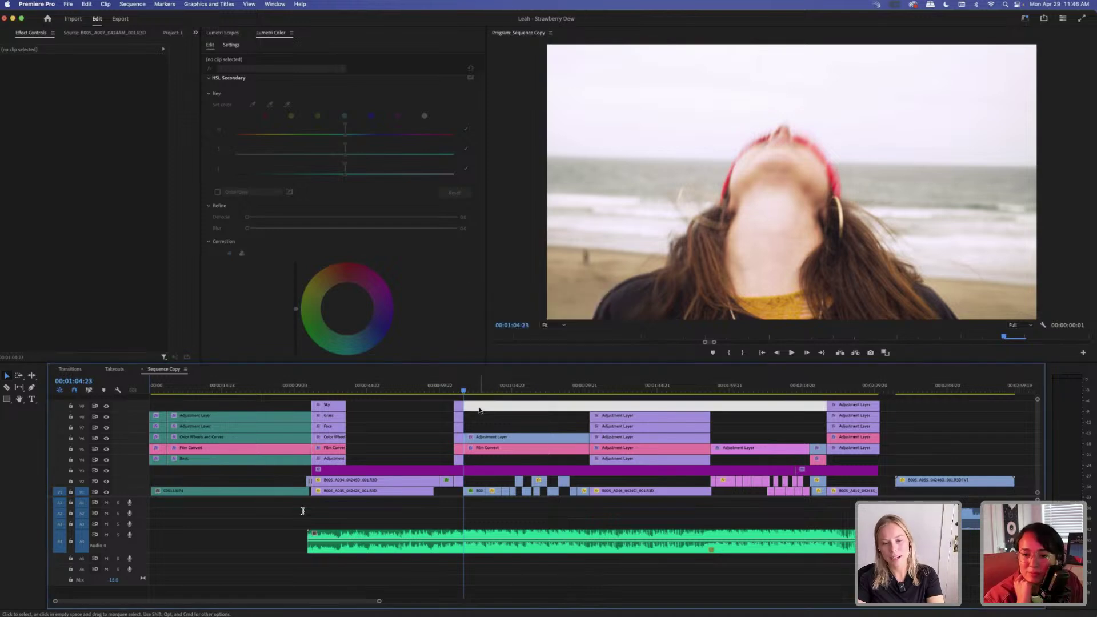
Scrub the matching head-tilt cut from 00:01:04:13 into the white-wall shot at 00:01:05:04 and clear the selection.
left_click(463, 392)
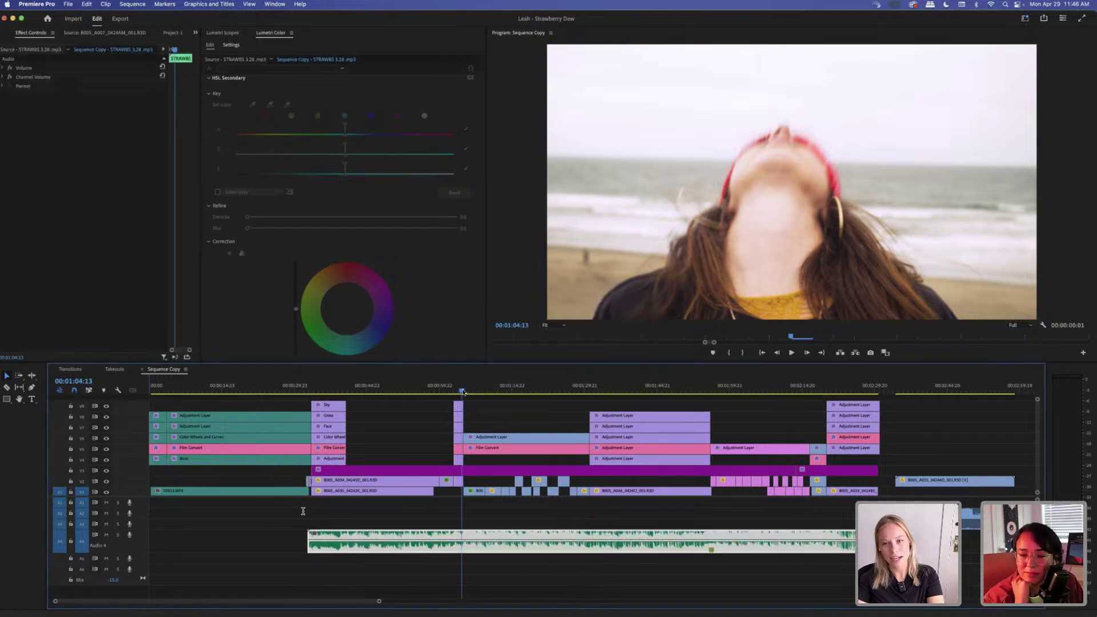
left_click_drag(463, 392, 465, 392)
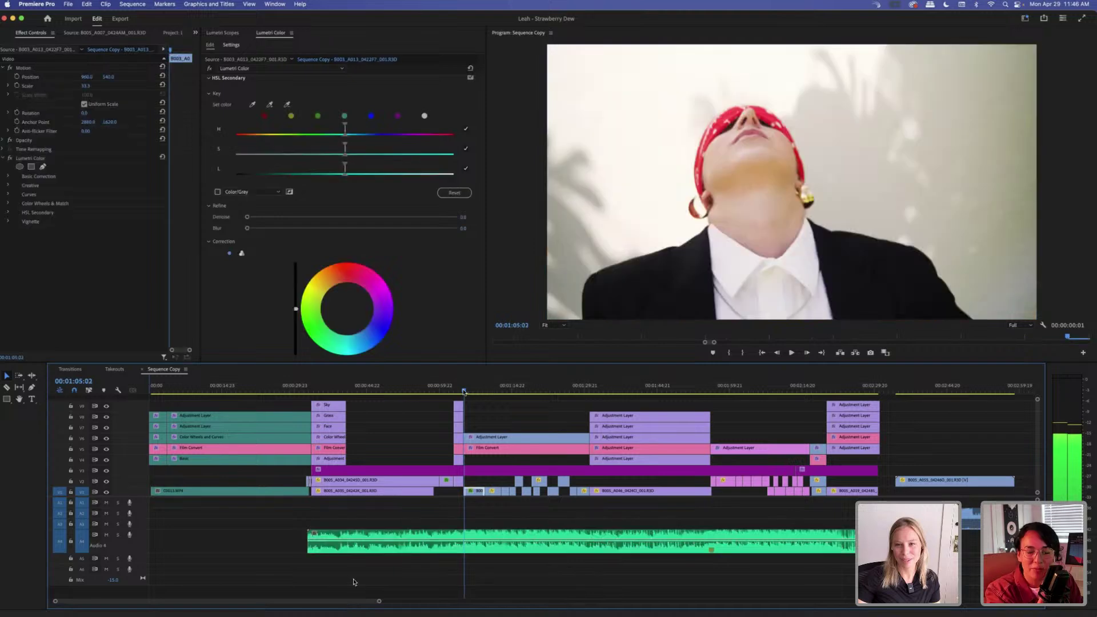
left_click(493, 408)
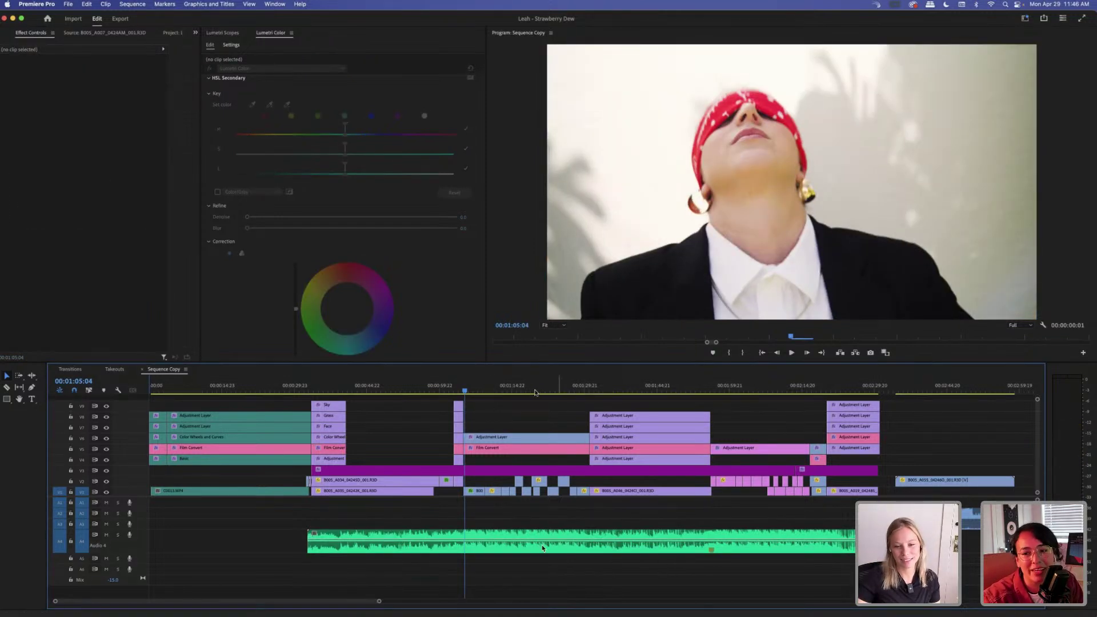
View the white-wall bandana shot at 00:01:13:14 in Sequence Copy and clear the empty-gap selection.
left_click(533, 391)
left_click(490, 539)
left_click(505, 390)
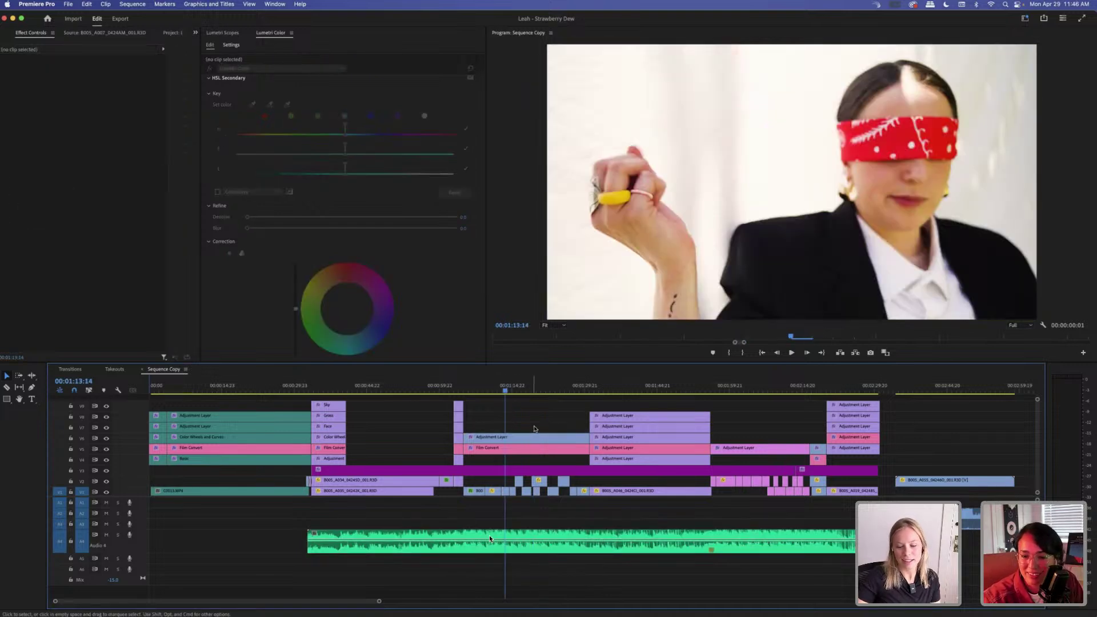
key("minus")
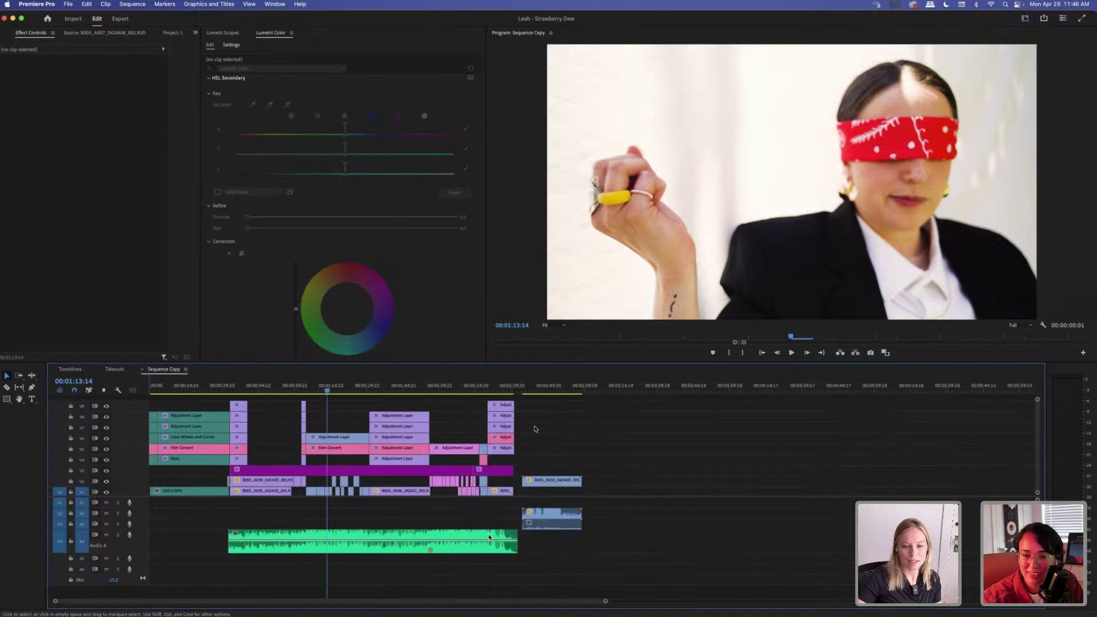
key("equal")
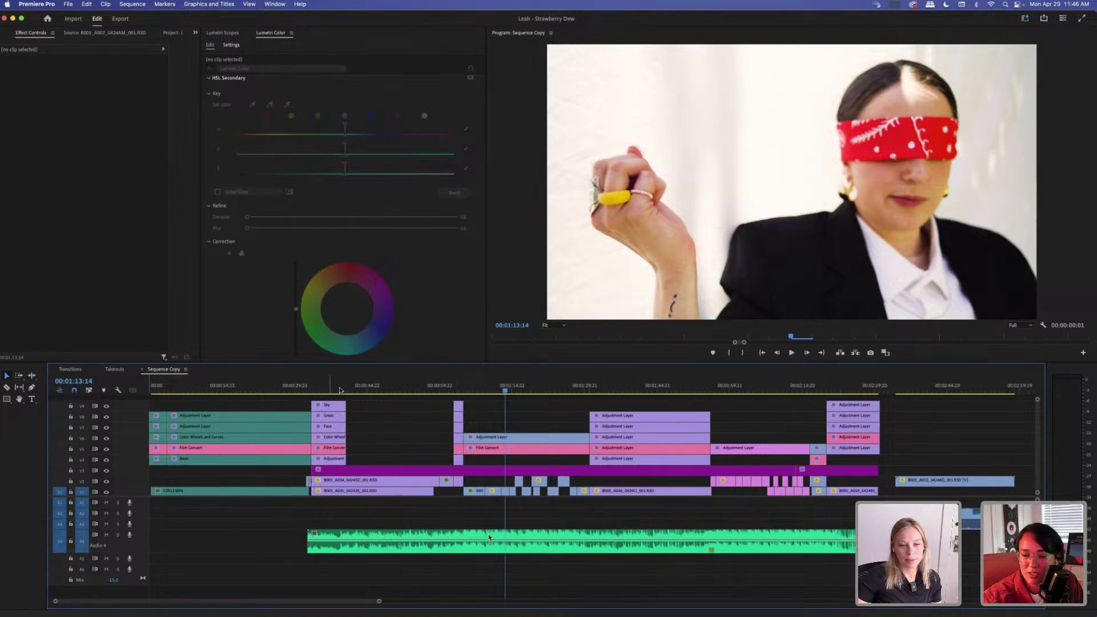
left_click(383, 417)
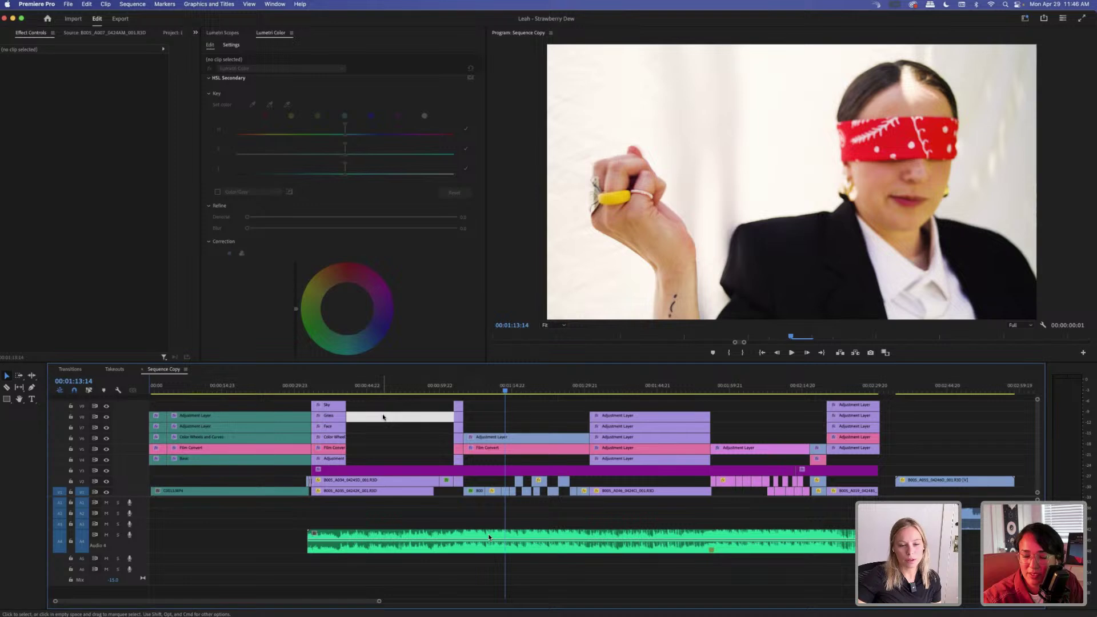
key("Delete")
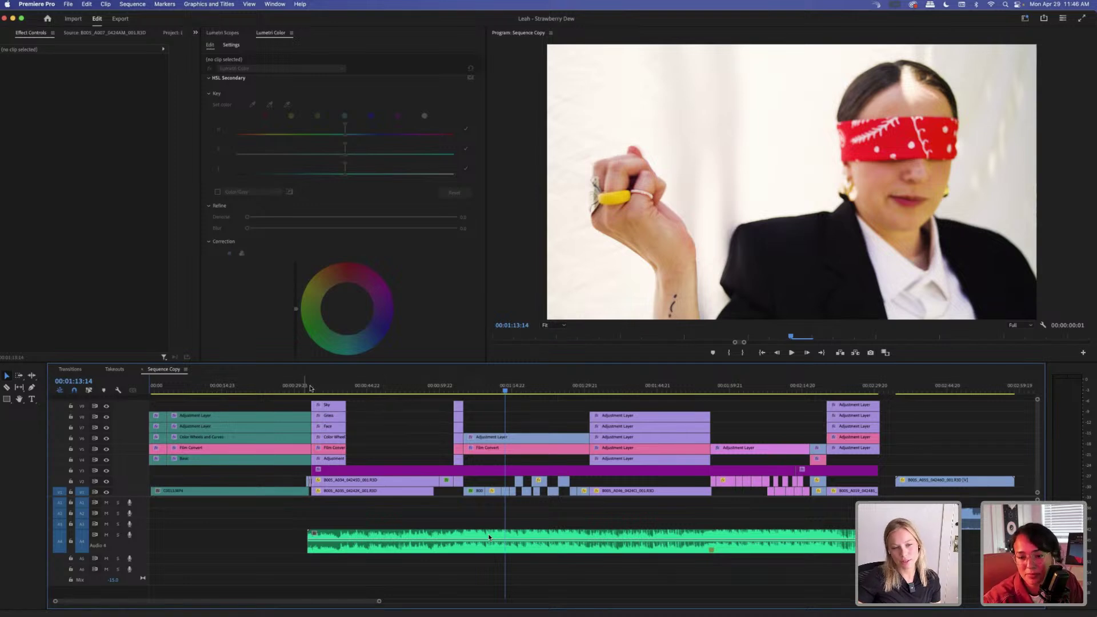
Scrub the cut between the opening ocean shot and the grass shot from 00:00:33:04 back to 00:00:32:13, and clear the selection.
left_click(308, 389)
left_click_drag(308, 390, 310, 391)
left_click(285, 402)
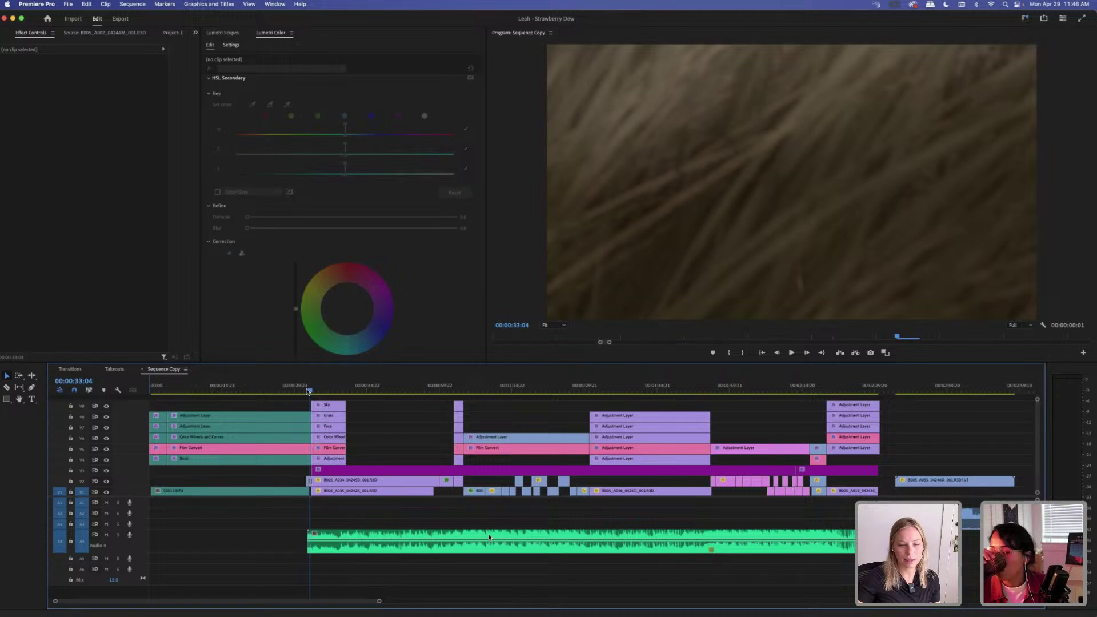
left_click_drag(309, 391, 306, 392)
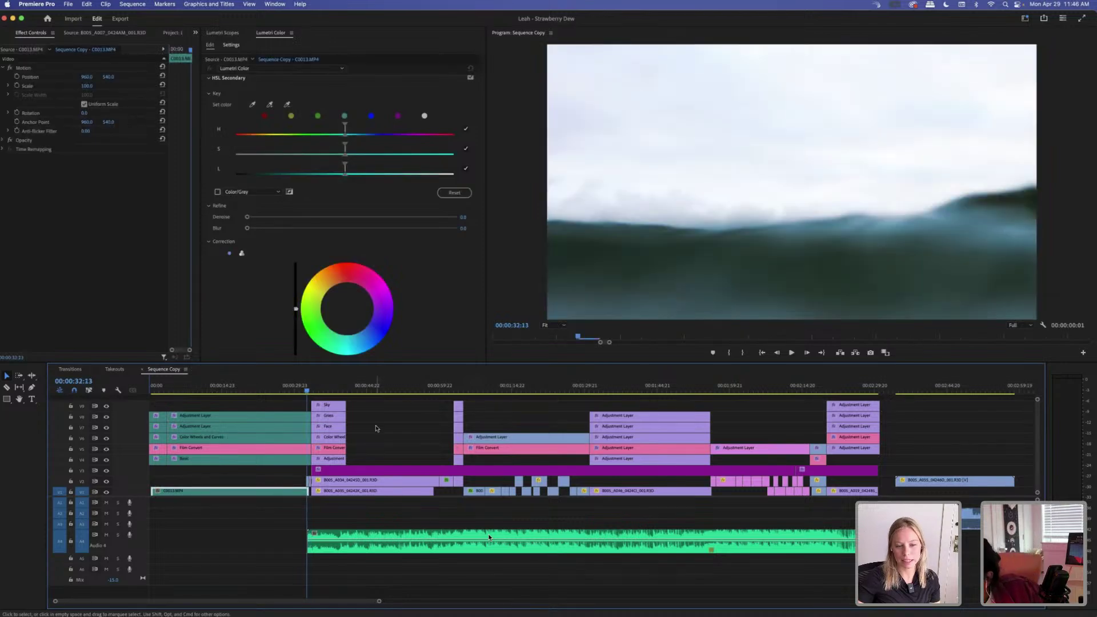
left_click(376, 427)
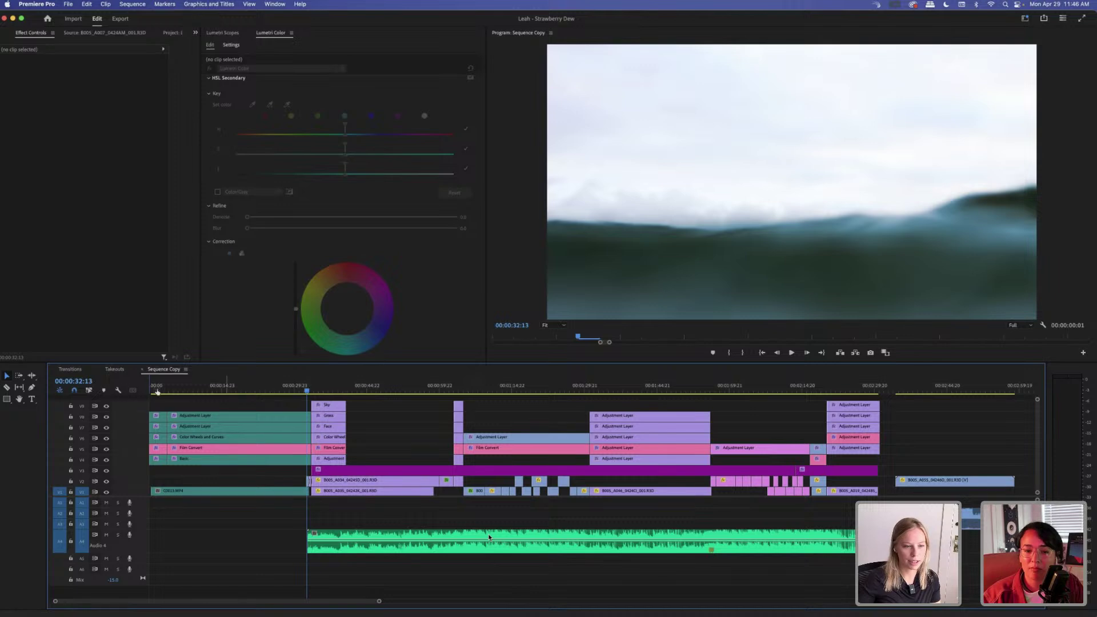
Open the Transitions sequence, bring all its clips into view, and scrub from the pink clips at 00:00:17:16 into the grass clip.
left_click(70, 369)
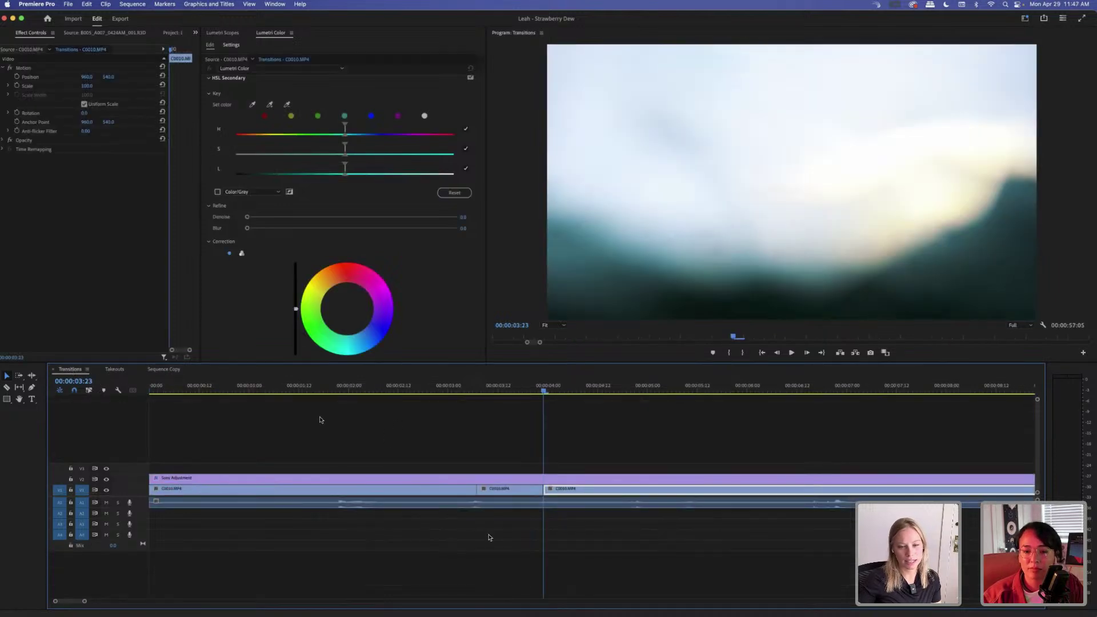
key("minus")
key("minus")
key("minus")
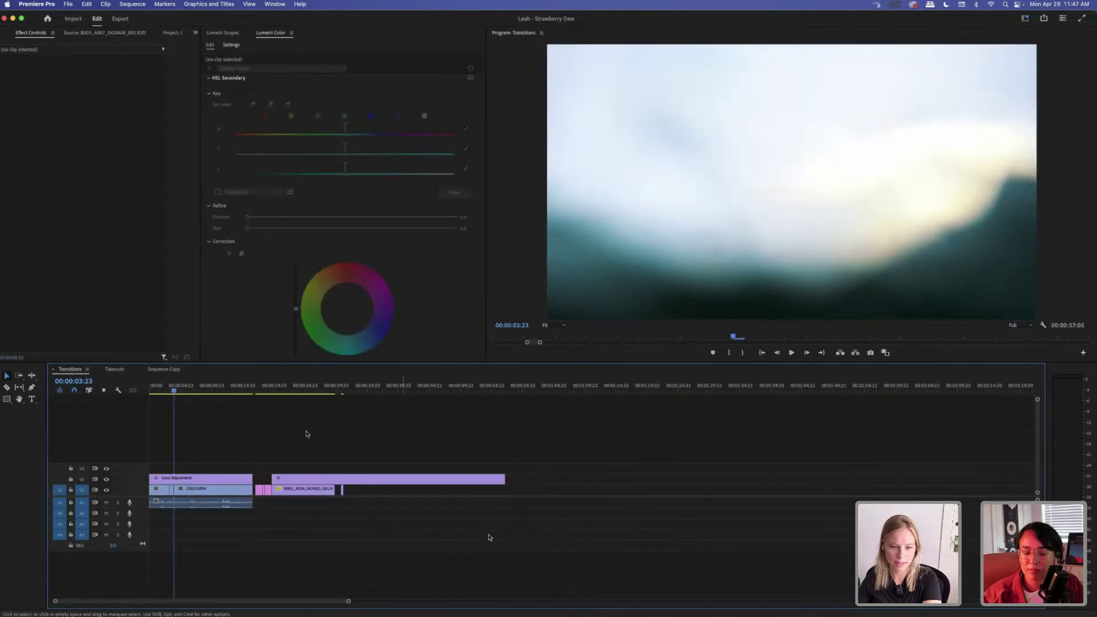
left_click(367, 390)
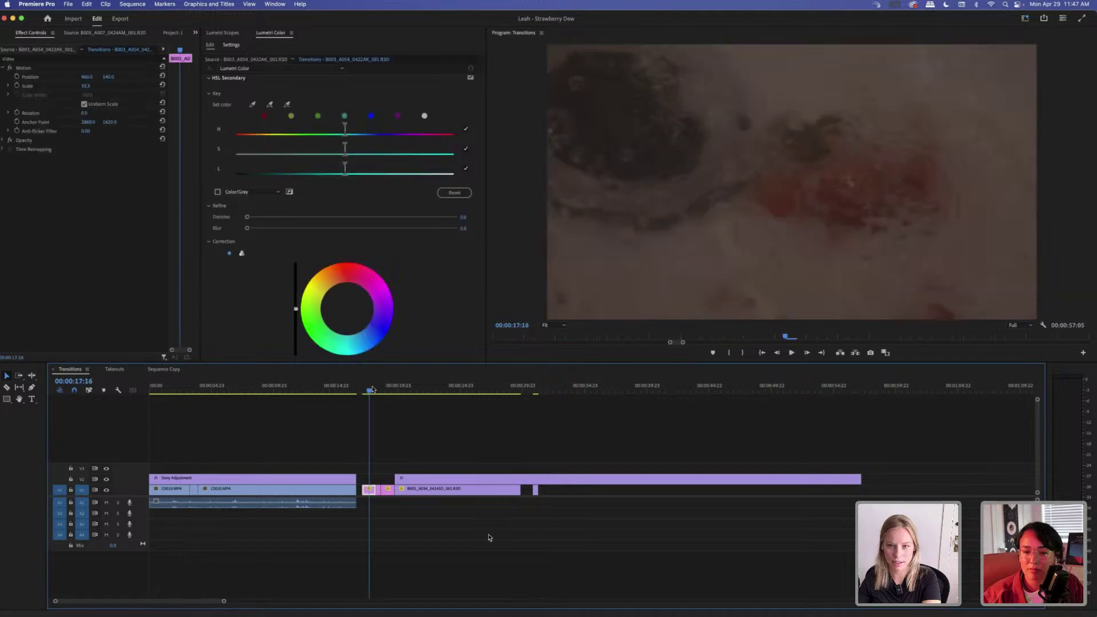
left_click_drag(366, 391, 420, 398)
Play the blowing-grass clip in the Transitions sequence repeatedly to study its motion as transition footage.
key("XF86MonBrightnessUp")
left_click(508, 447)
key("space")
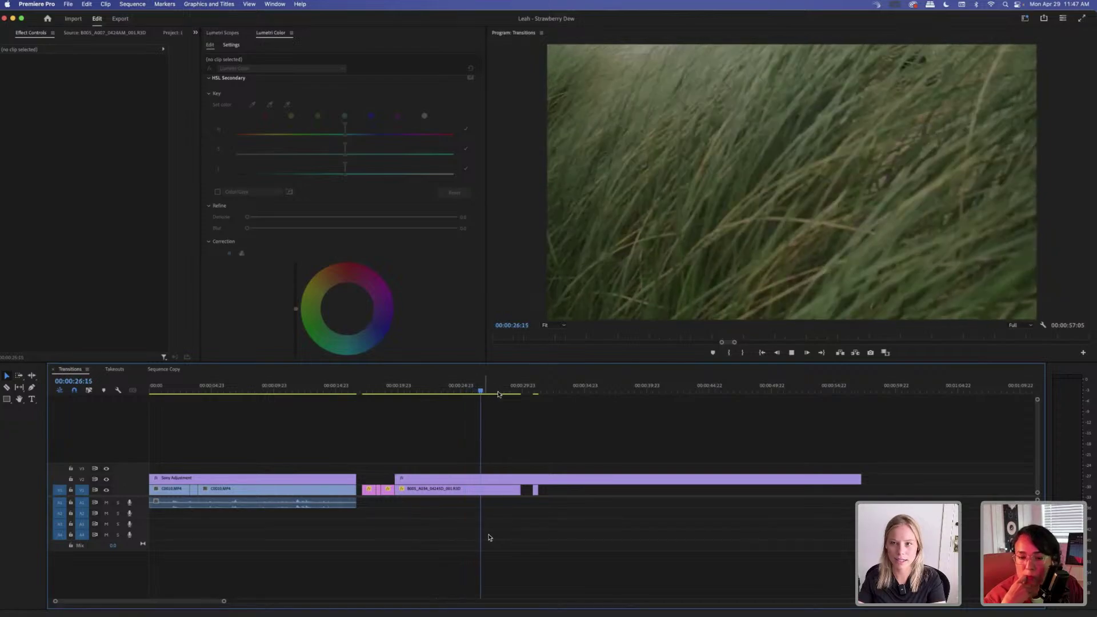
left_click(438, 392)
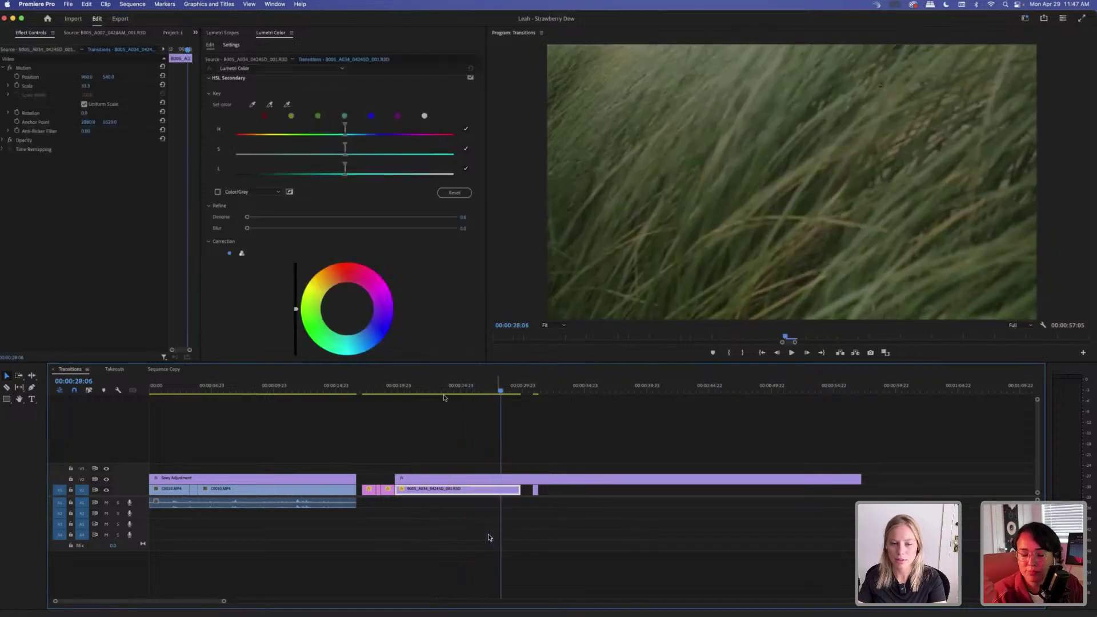
left_click(470, 434)
key("space")
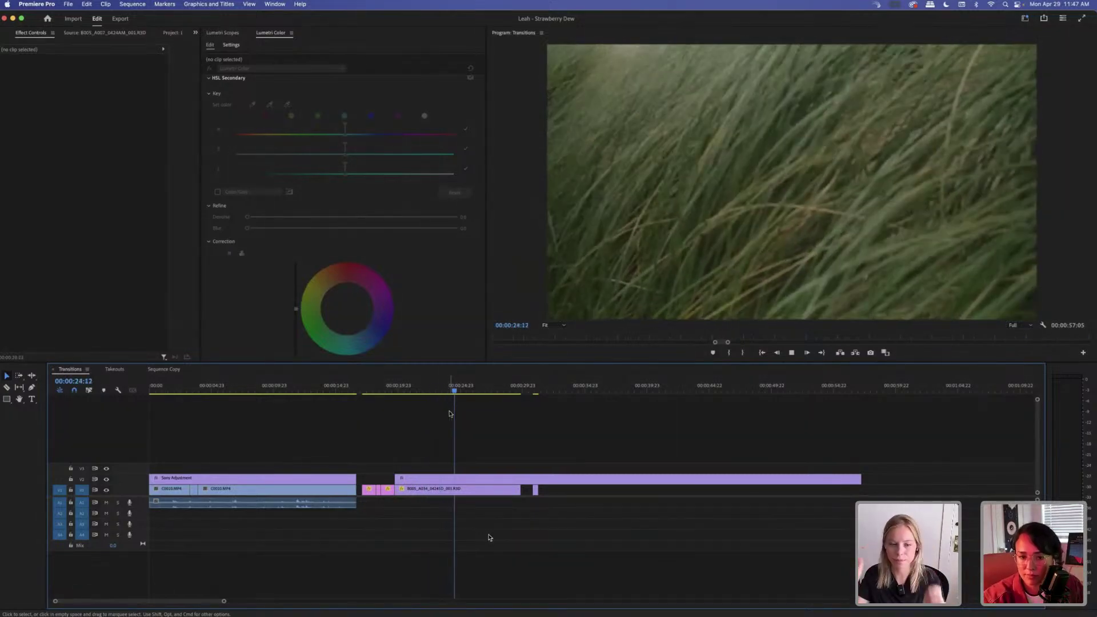
left_click(440, 392)
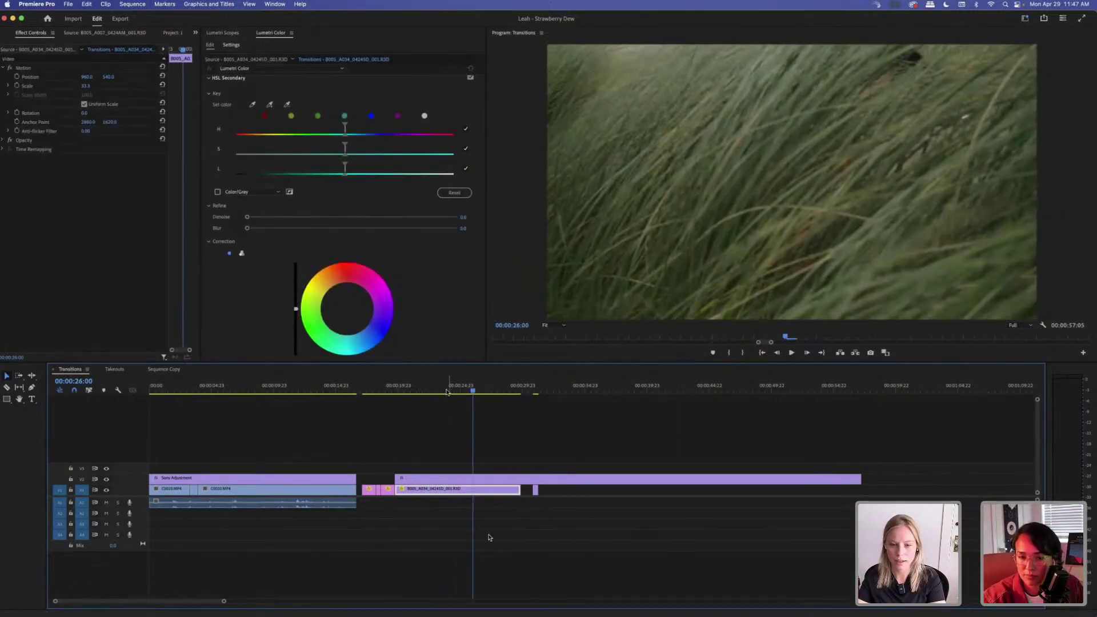
Play the ocean wave clip in the Transitions sequence and stop at 00:00:15:13.
left_click_drag(434, 396, 240, 429)
left_click(334, 447)
key("space")
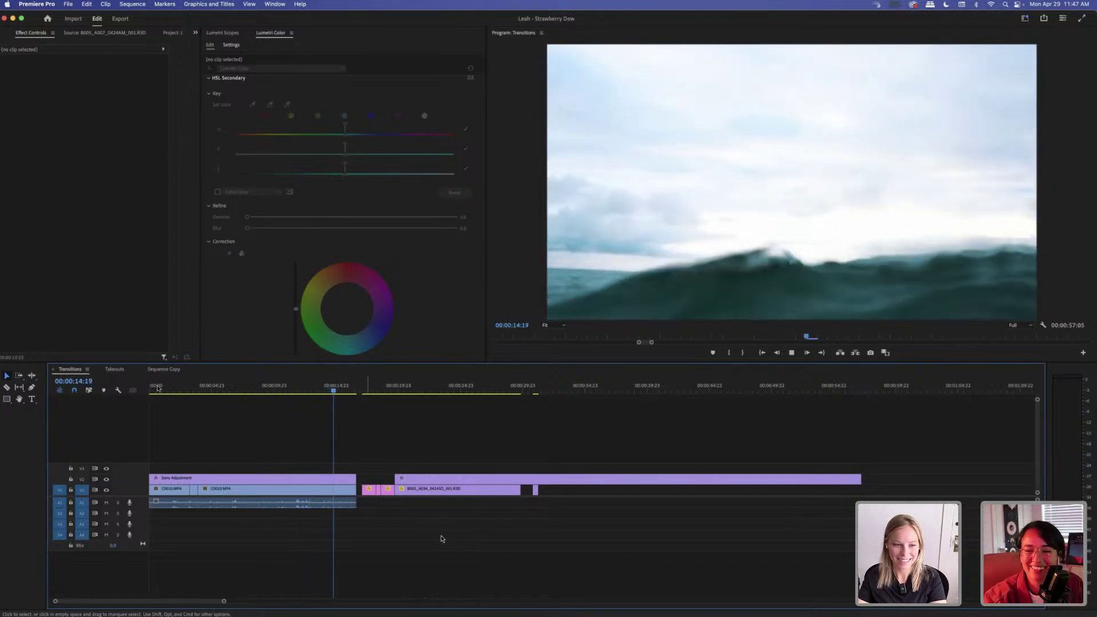
key("space")
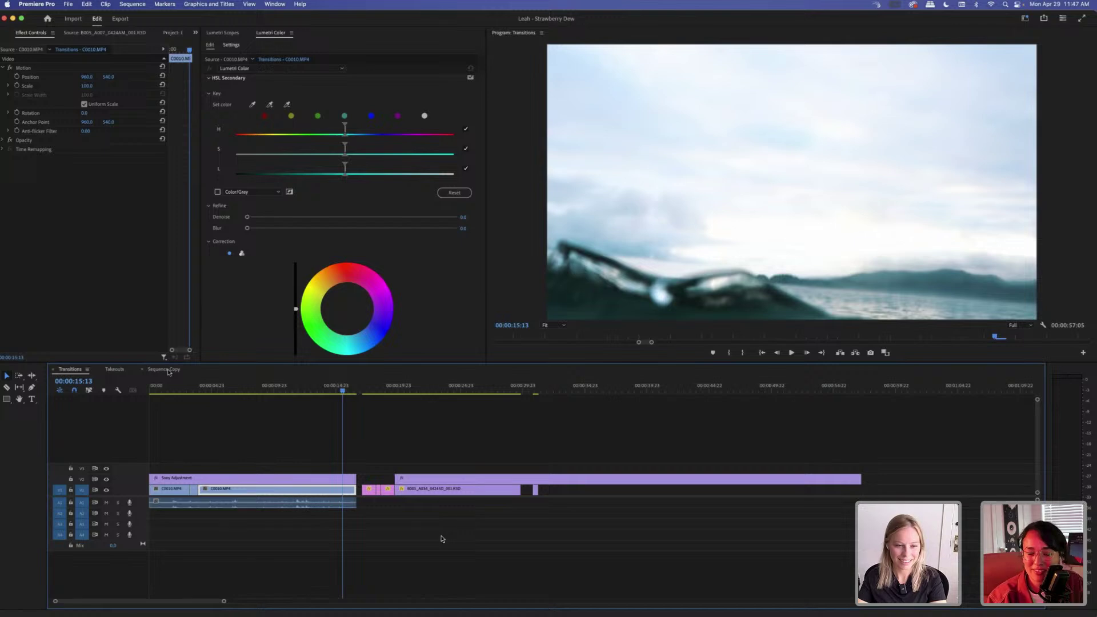
Return to Sequence Copy, review the white-wall strawberry shots from 00:01:10:01 to 00:01:17:19, and clear the selection.
left_click(165, 369)
left_click(406, 445)
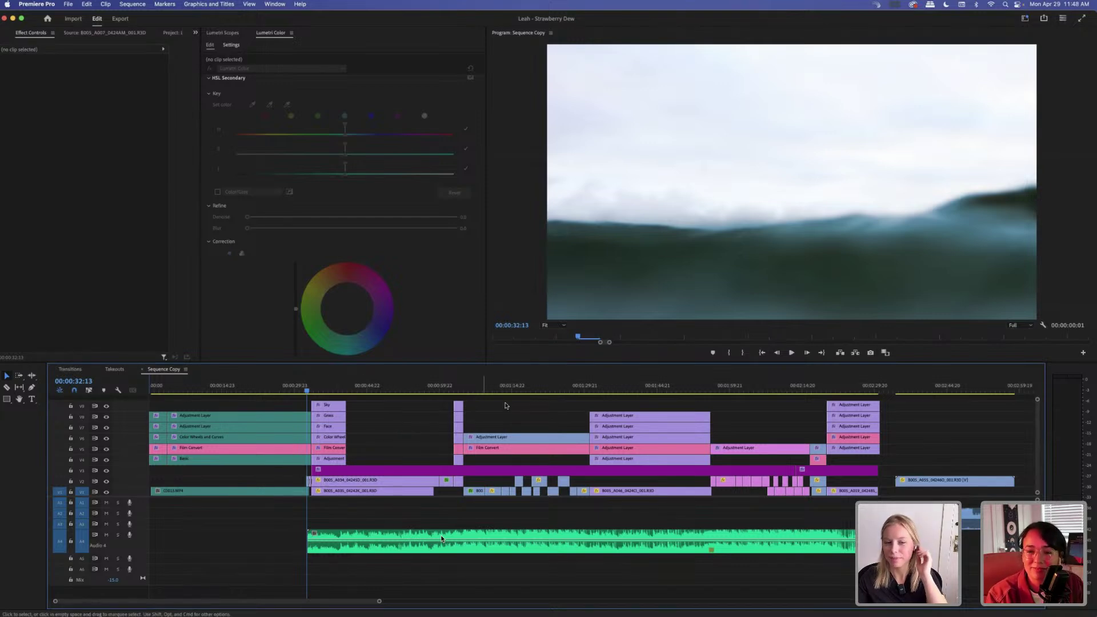
left_click(487, 387)
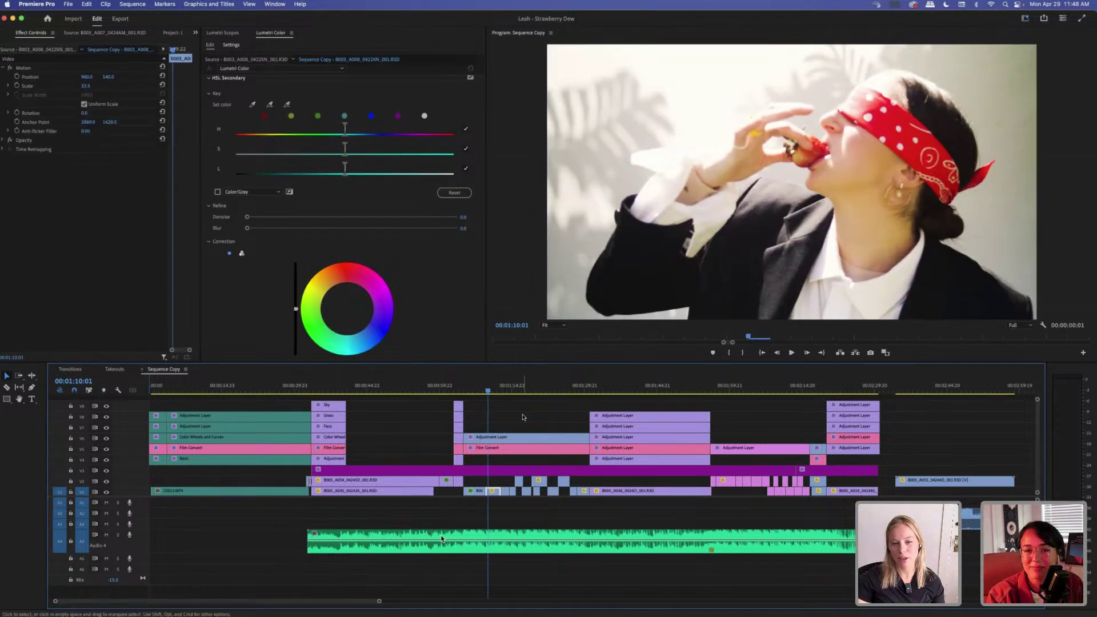
left_click(524, 417)
left_click(524, 417)
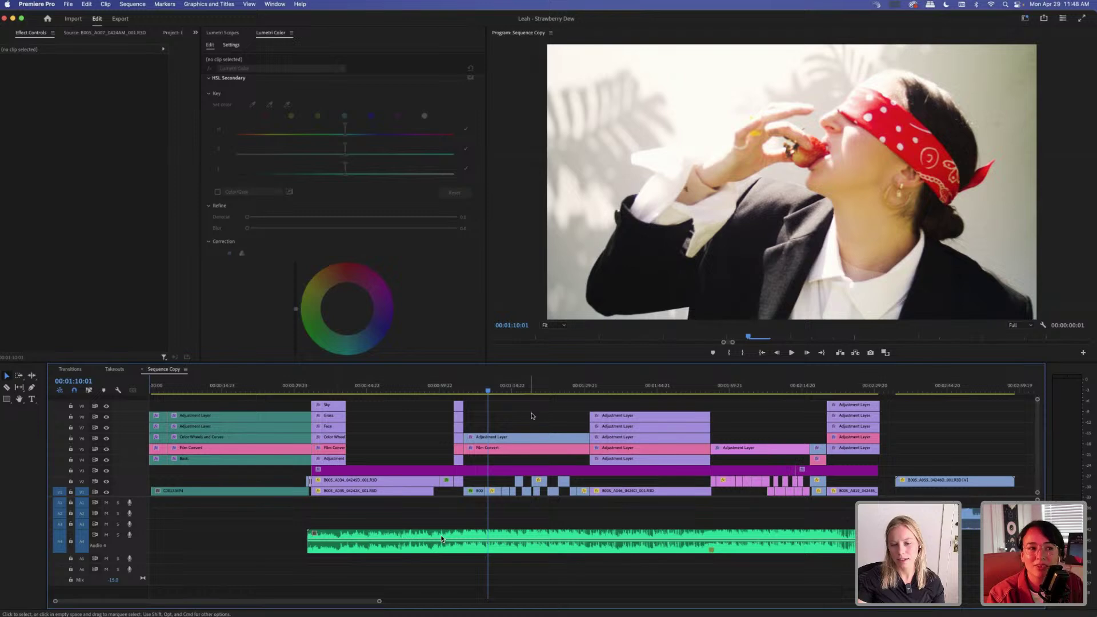
left_click_drag(477, 394, 526, 399)
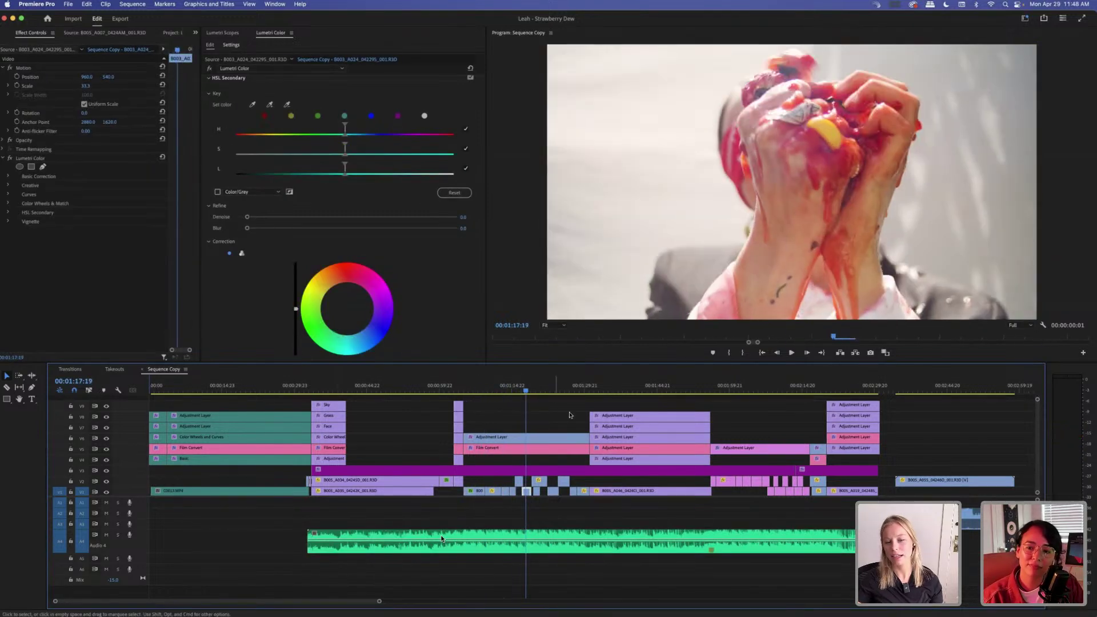
left_click(569, 415)
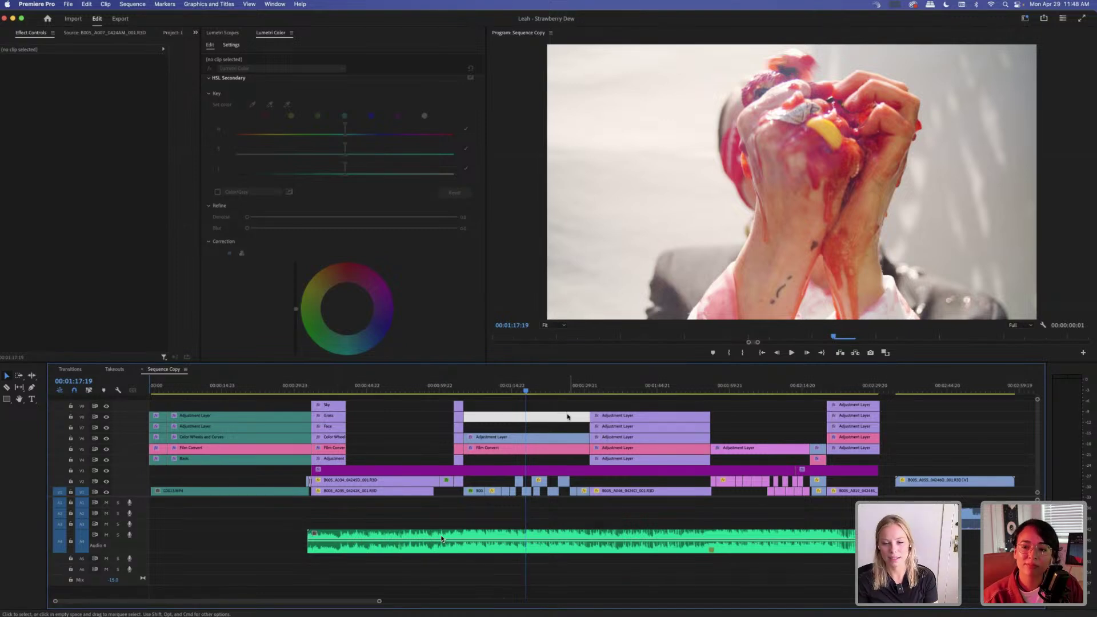
key("super+shift+a")
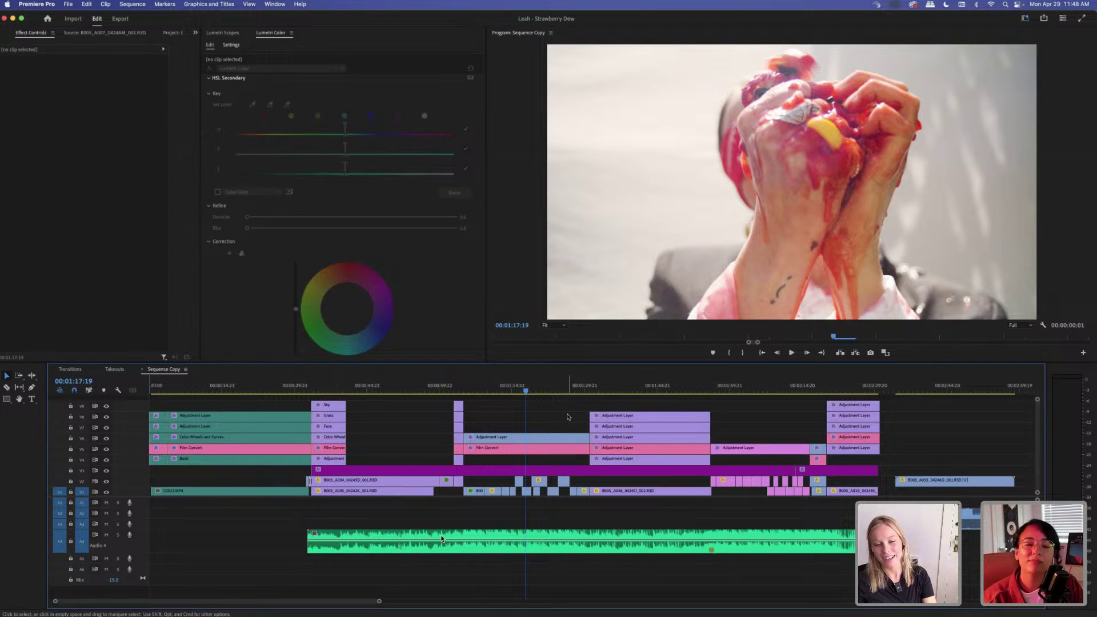
left_click(568, 416)
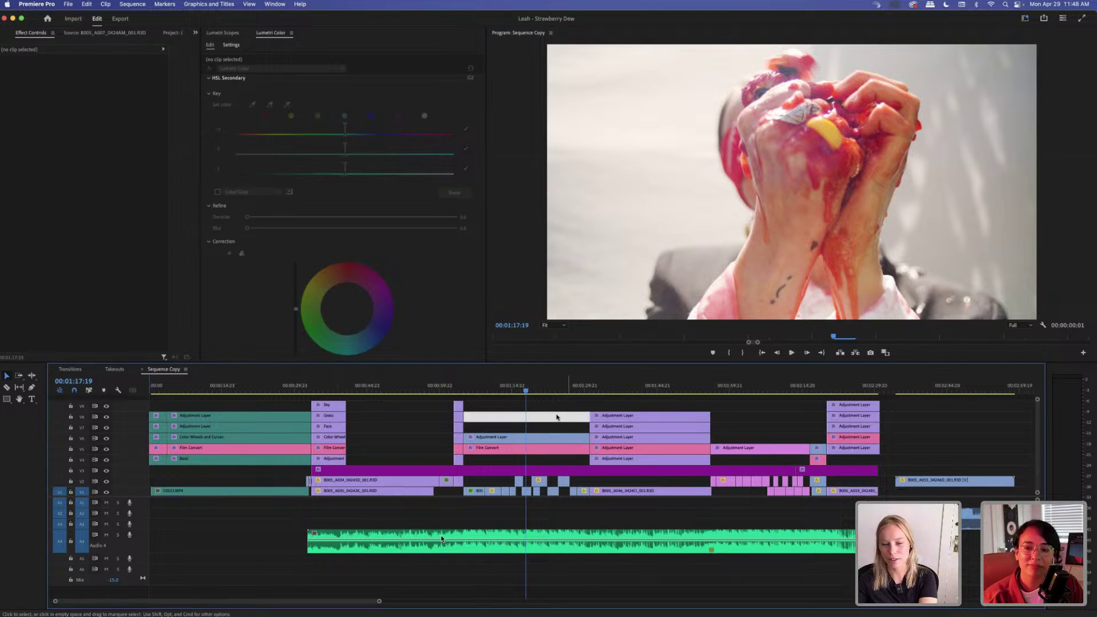
key("super+shift+a")
Extend the end of the purple V3 adjustment layer over the separate closing beach clip at 00:02:43:05 and past its end.
key("minus")
left_click(544, 388)
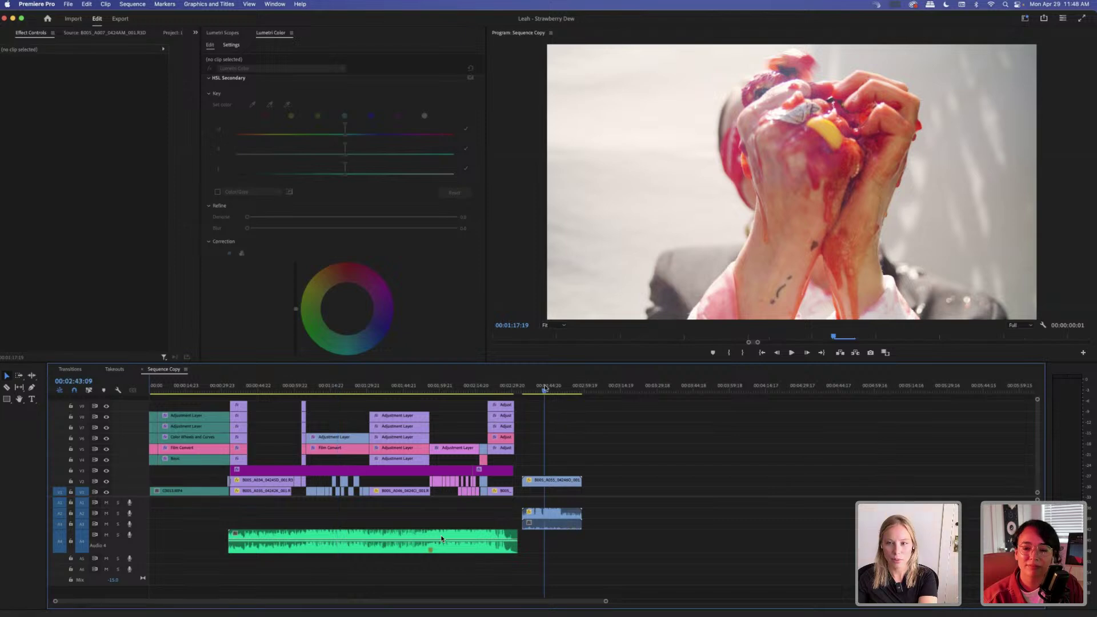
left_click(613, 443)
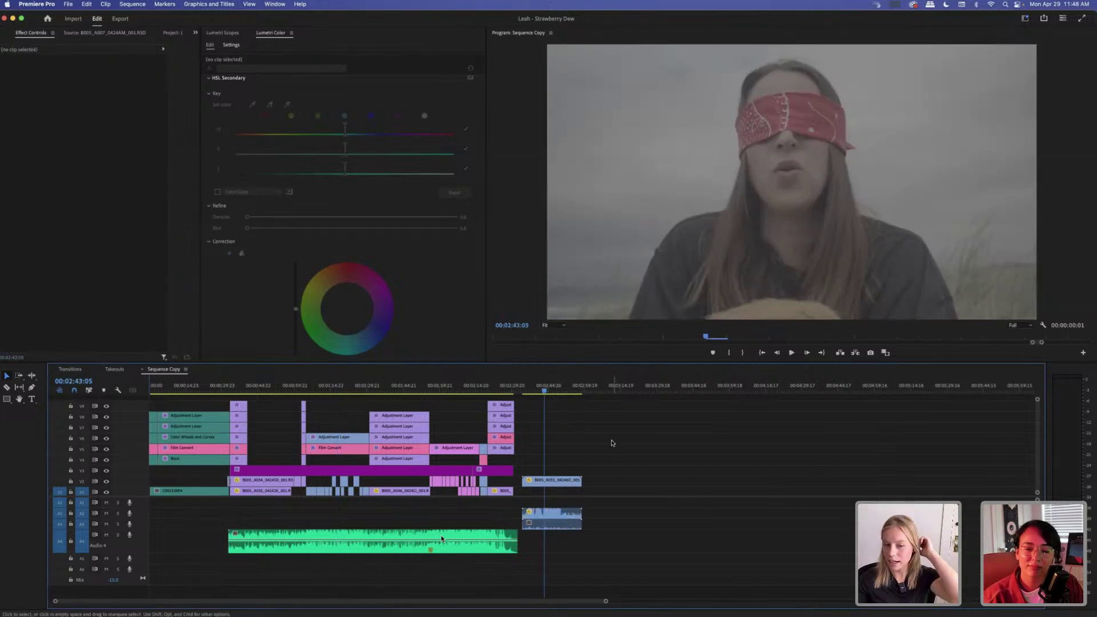
left_click_drag(513, 470, 607, 470)
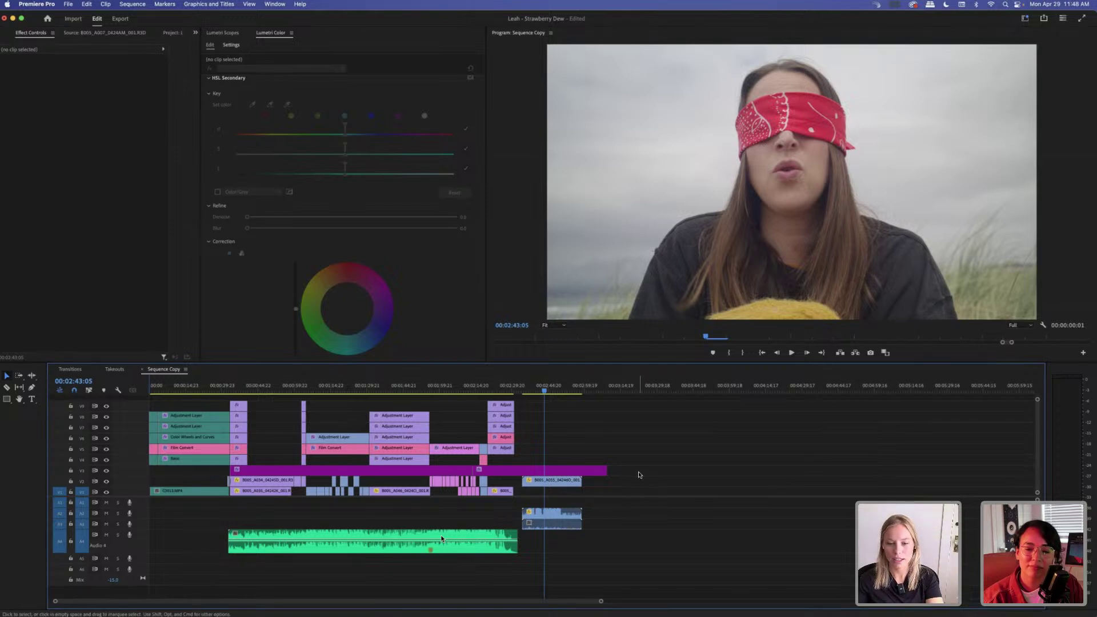
key("equal")
key("equal")
key("equal")
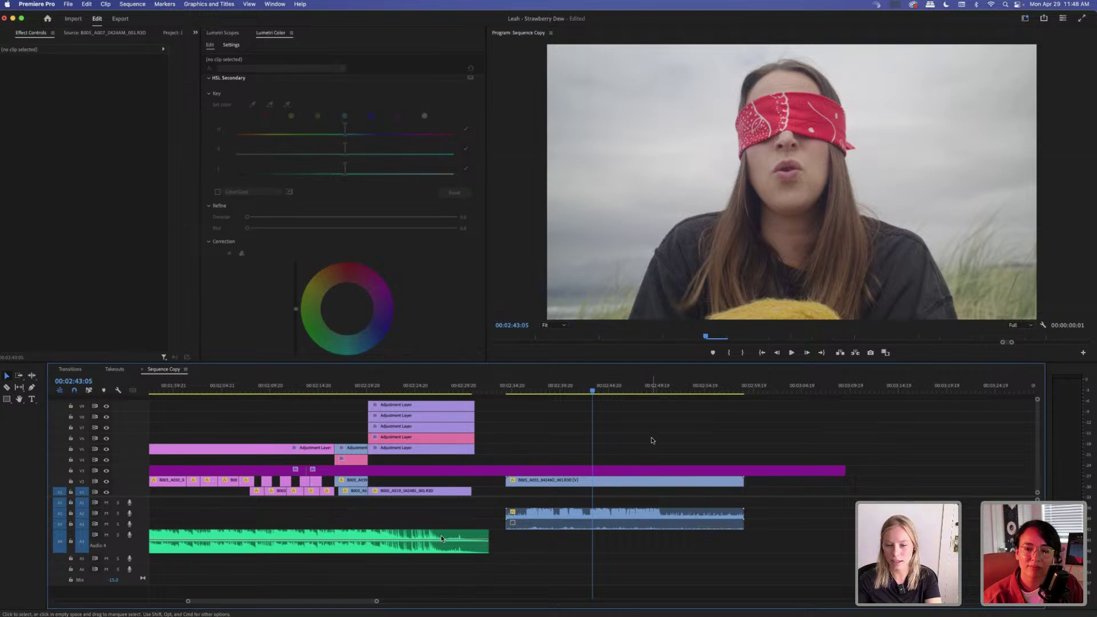
Play the closing beach clip under the extended adjustment layer from 00:02:43:05 to 00:02:45:07 and clear the selection.
key("space")
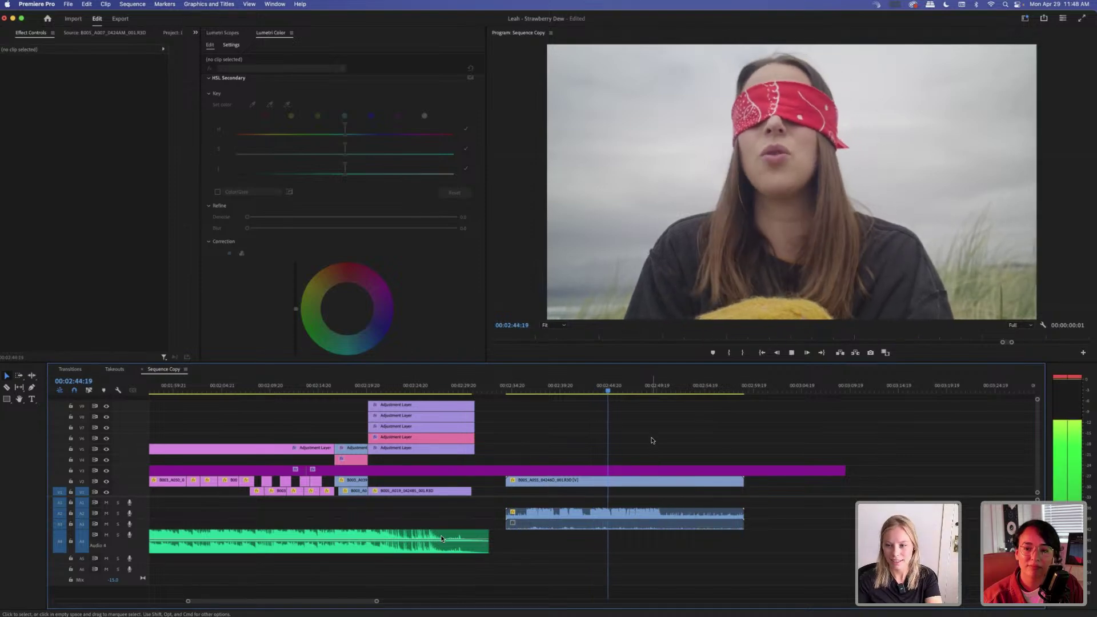
key("space")
left_click(687, 477)
left_click(654, 450)
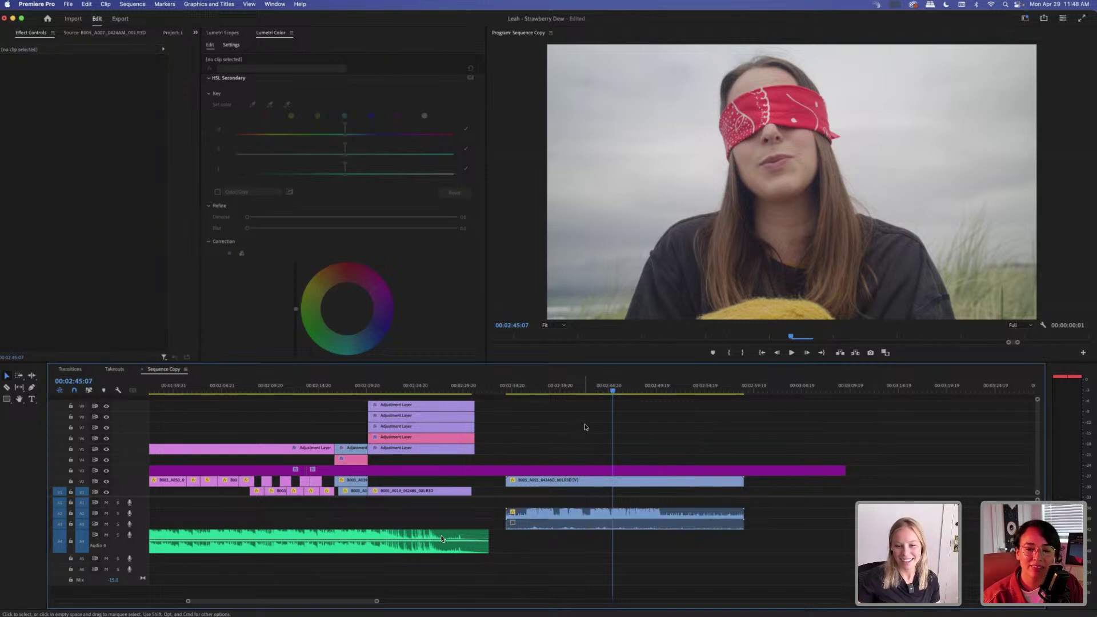
Review the white-backdrop shot at 00:02:17:12 and the beach shot at 00:01:41:14, and clear the selection.
scroll(585, 427, "up", 4)
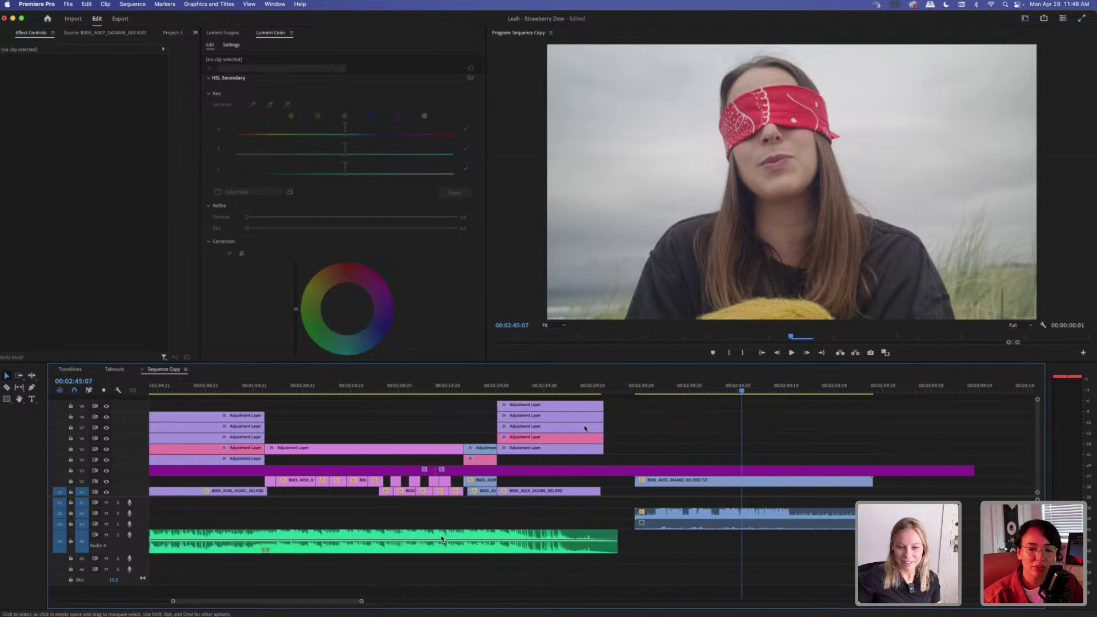
scroll(584, 428, "up", 1)
scroll(578, 429, "up", 5)
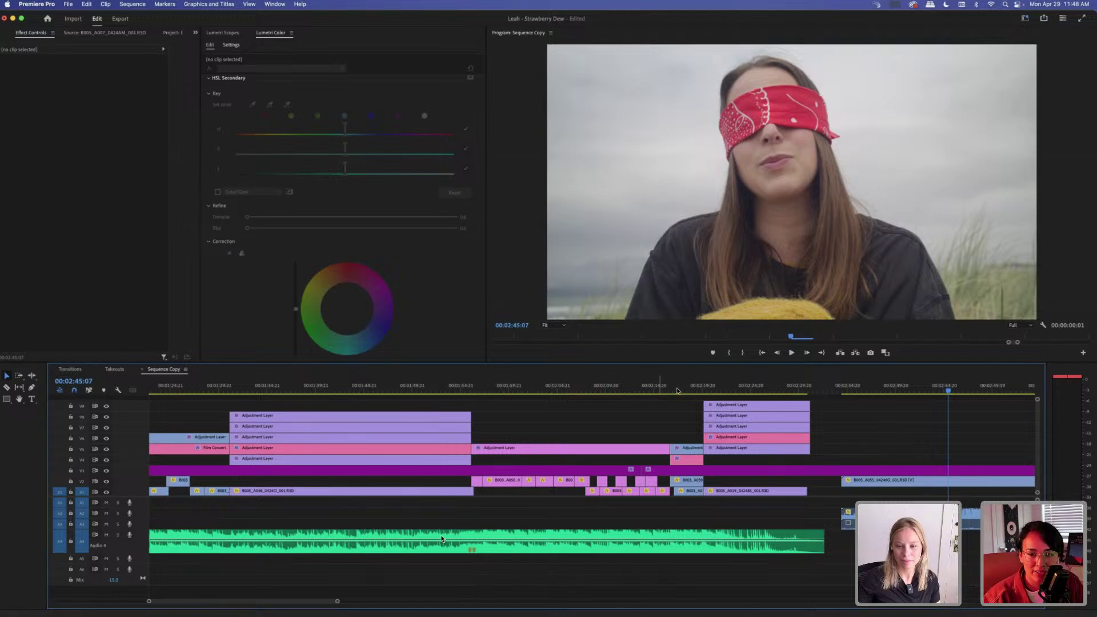
left_click(680, 390)
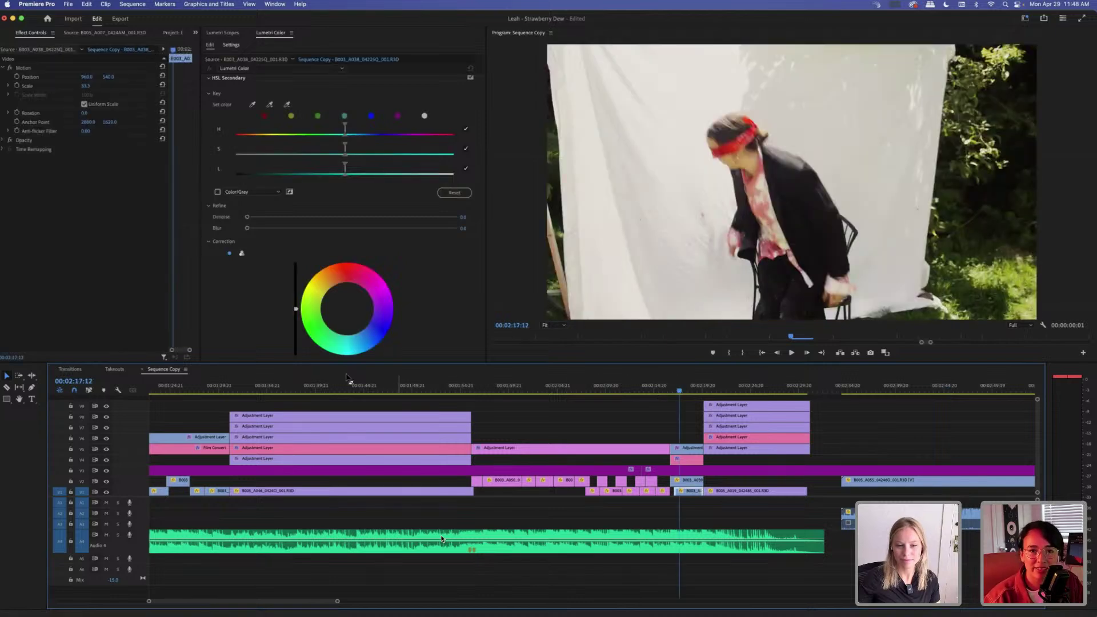
left_click(334, 384)
scroll(486, 427, "up", 4)
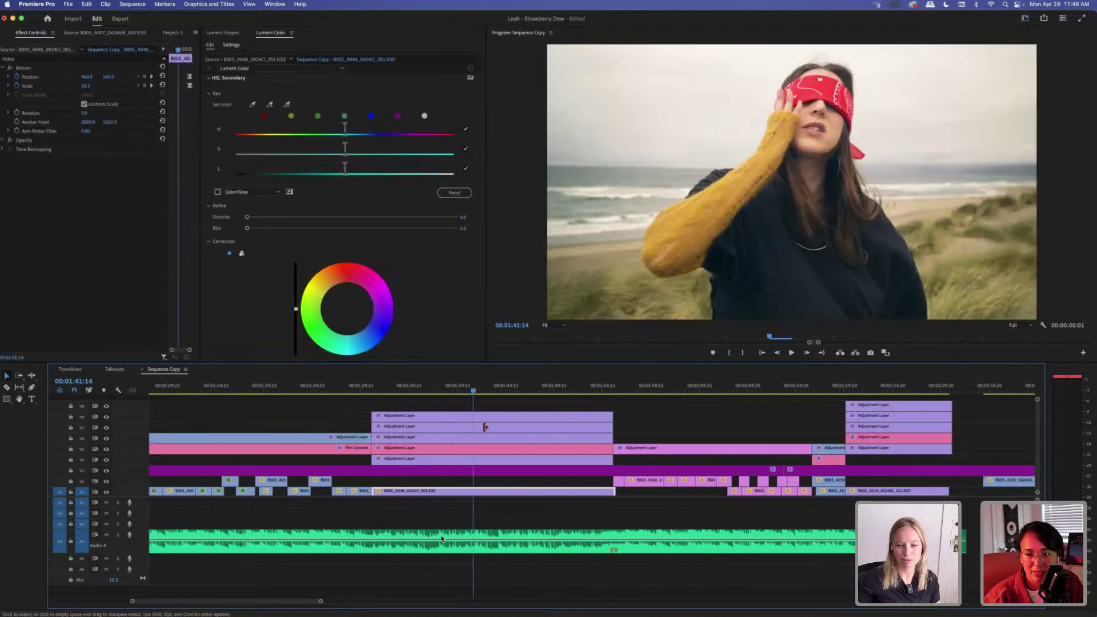
scroll(468, 414, "up", 2)
left_click(455, 401)
scroll(455, 402, "up", 2)
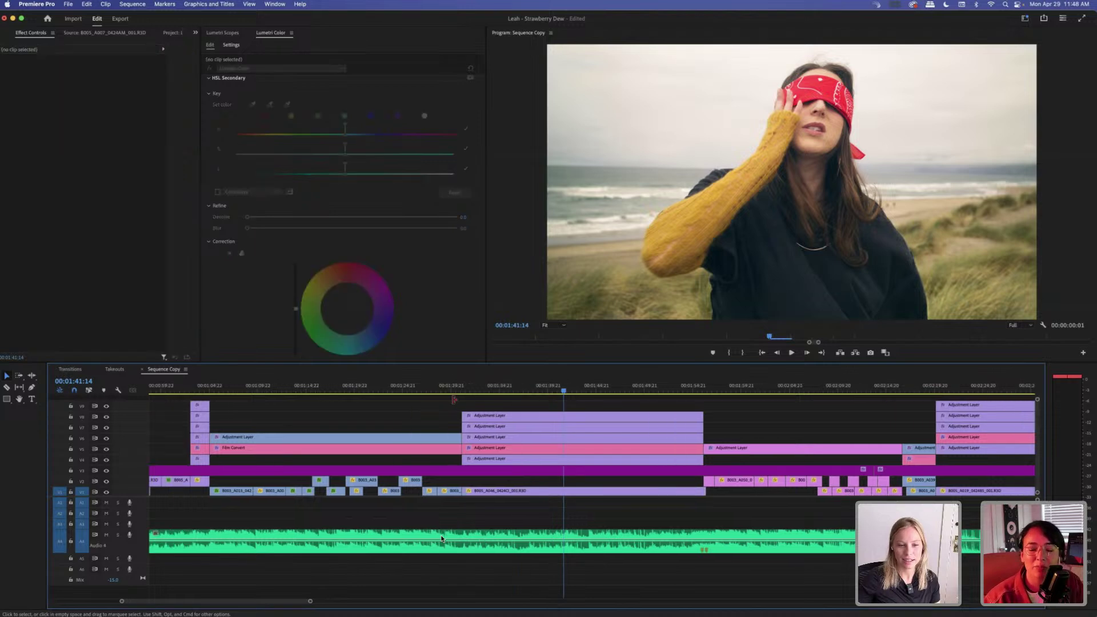
Extend the ends of the stacked V4 to V9 adjustment layers over the opening dune shots to meet the next adjustment stack, and clear the selection.
scroll(442, 538, "up", 8)
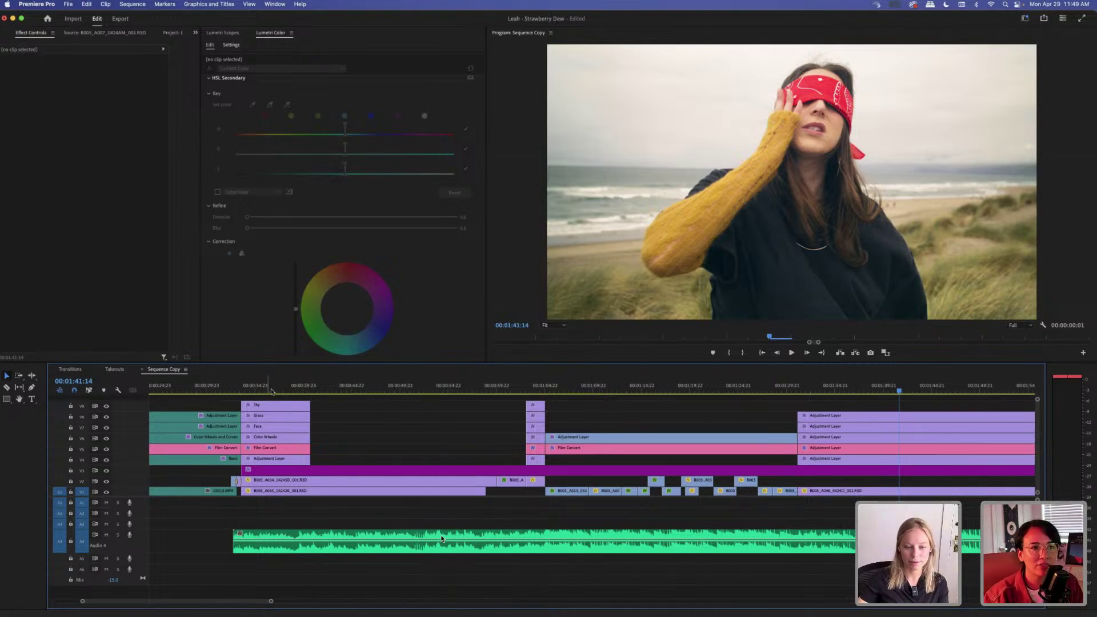
left_click(447, 425)
key("Delete")
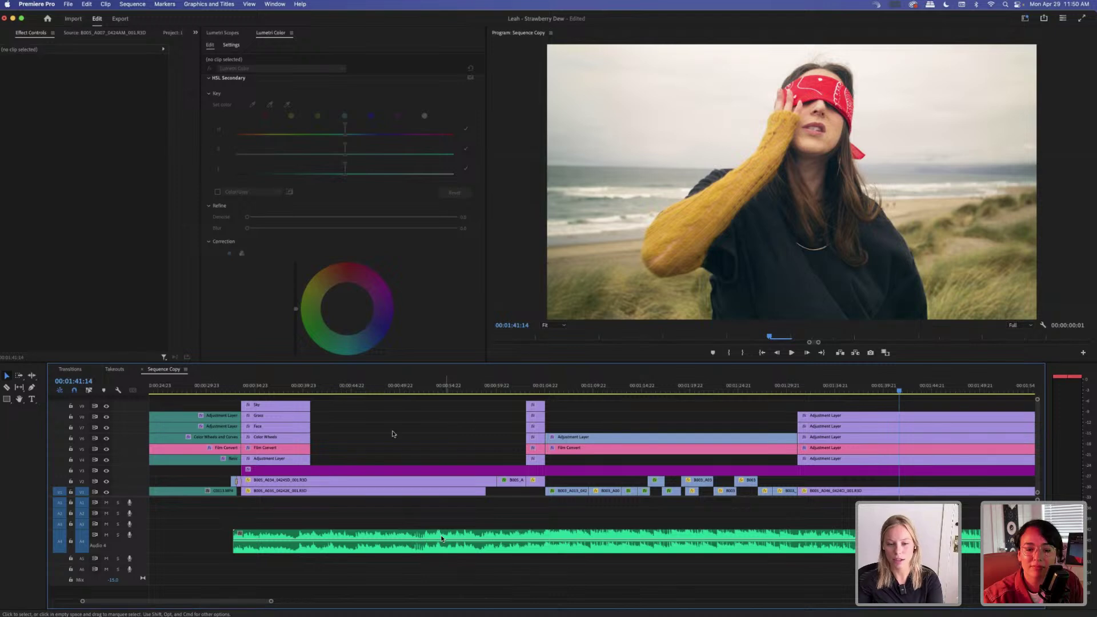
left_click(412, 433)
key("backslash")
left_click_drag(355, 404, 330, 464)
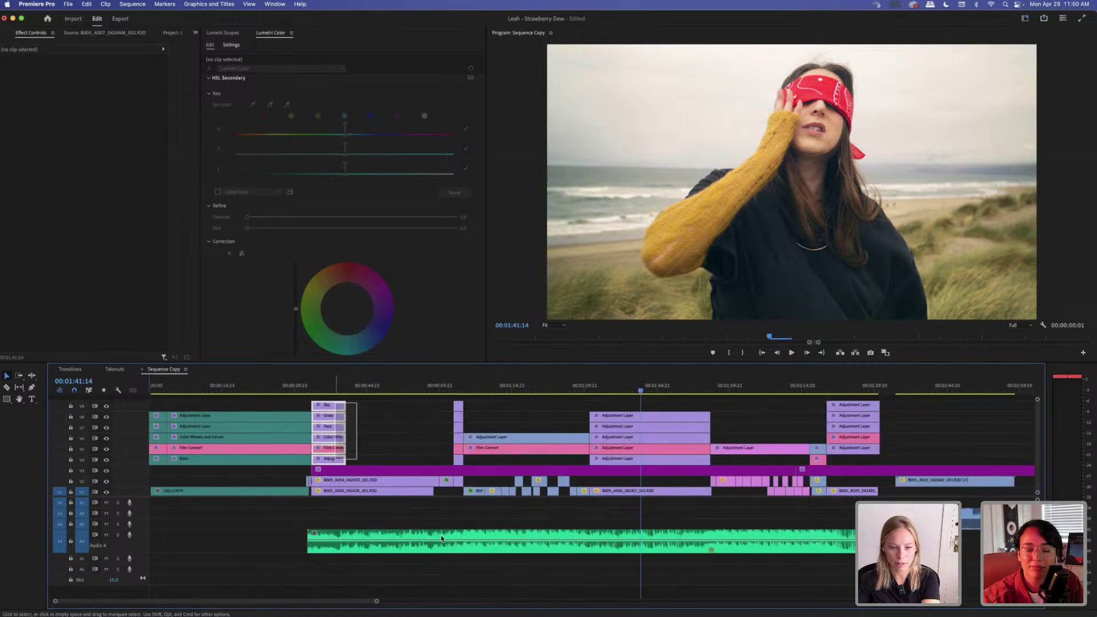
key("e")
left_click(326, 388)
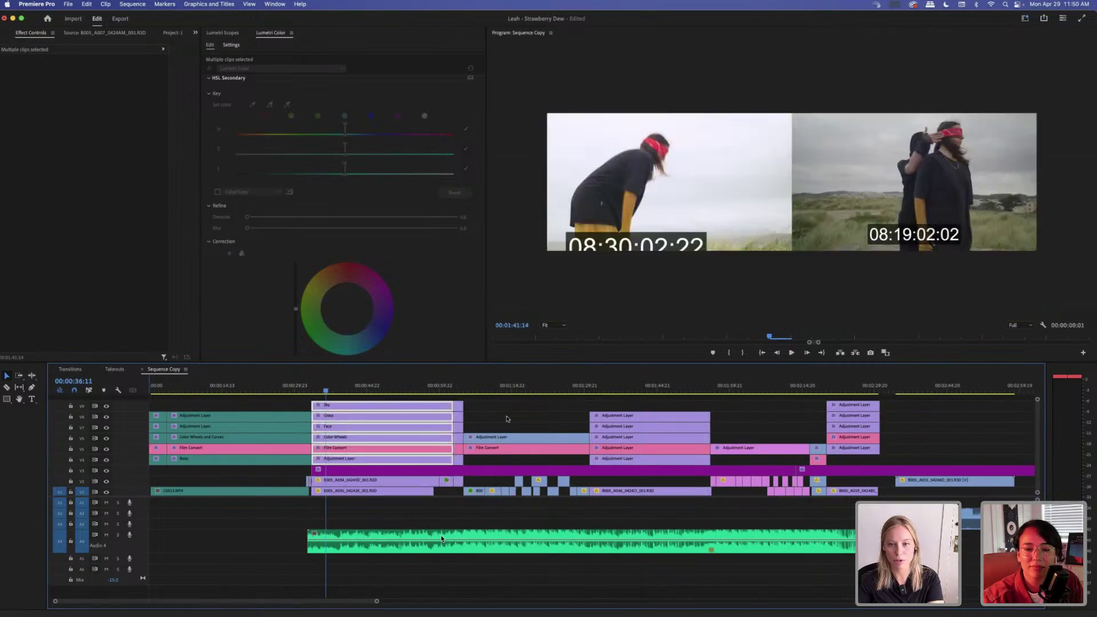
left_click(520, 417)
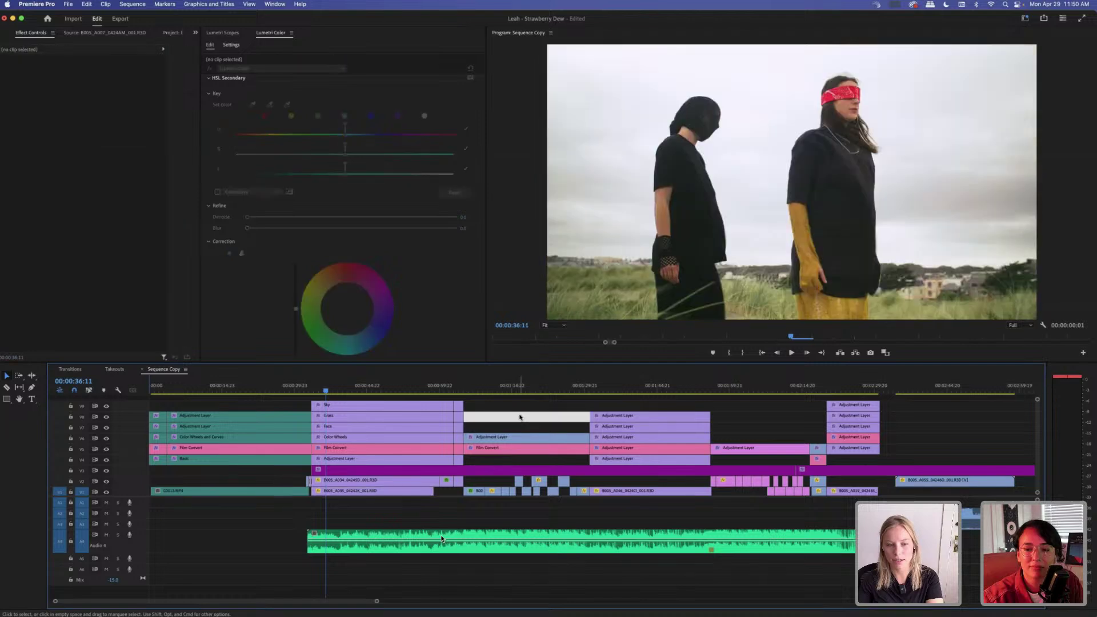
key("Delete")
Play the newly covered dune and beach shots from 00:00:36:11 to 00:00:58:13.
key("space")
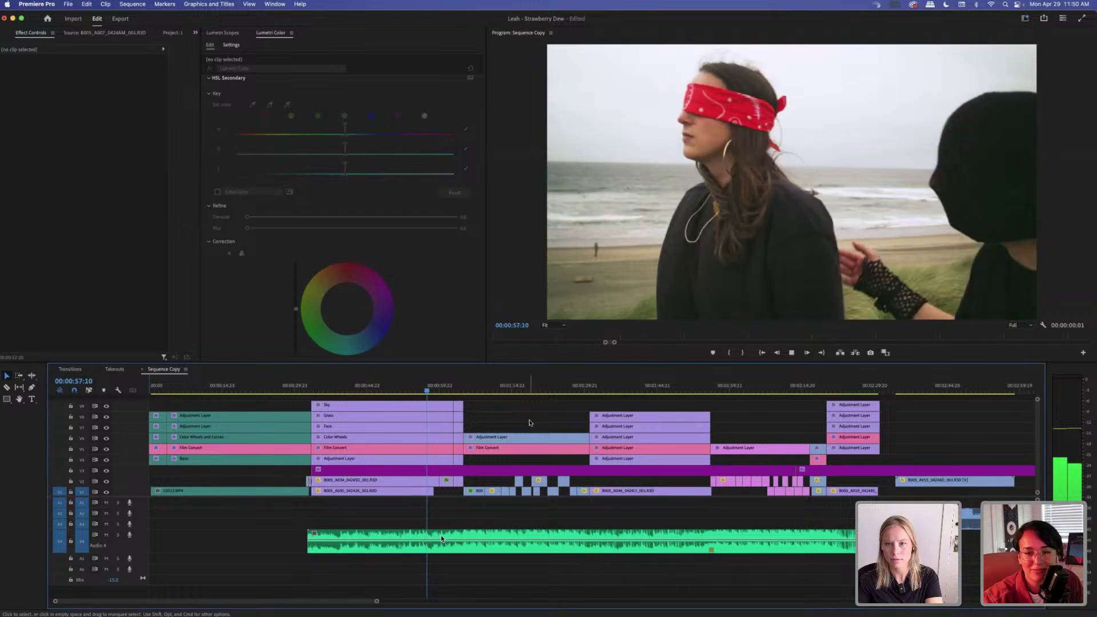
key("space")
left_click(506, 421)
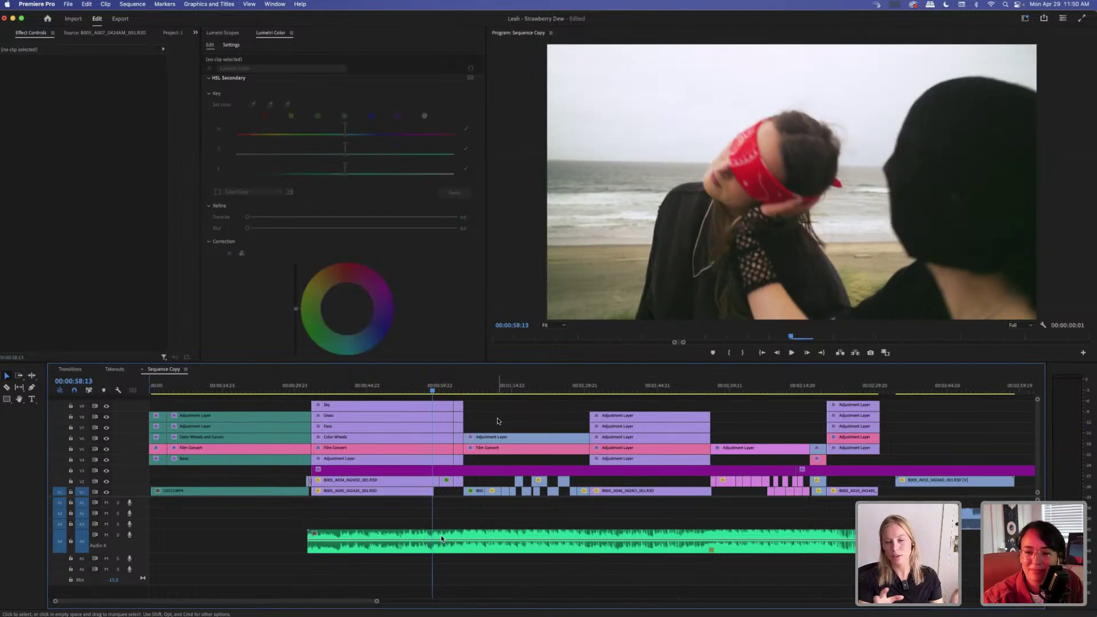
Review the dune shots at 00:00:34:14 and 00:00:40:00, and clear the selection.
left_click(318, 388)
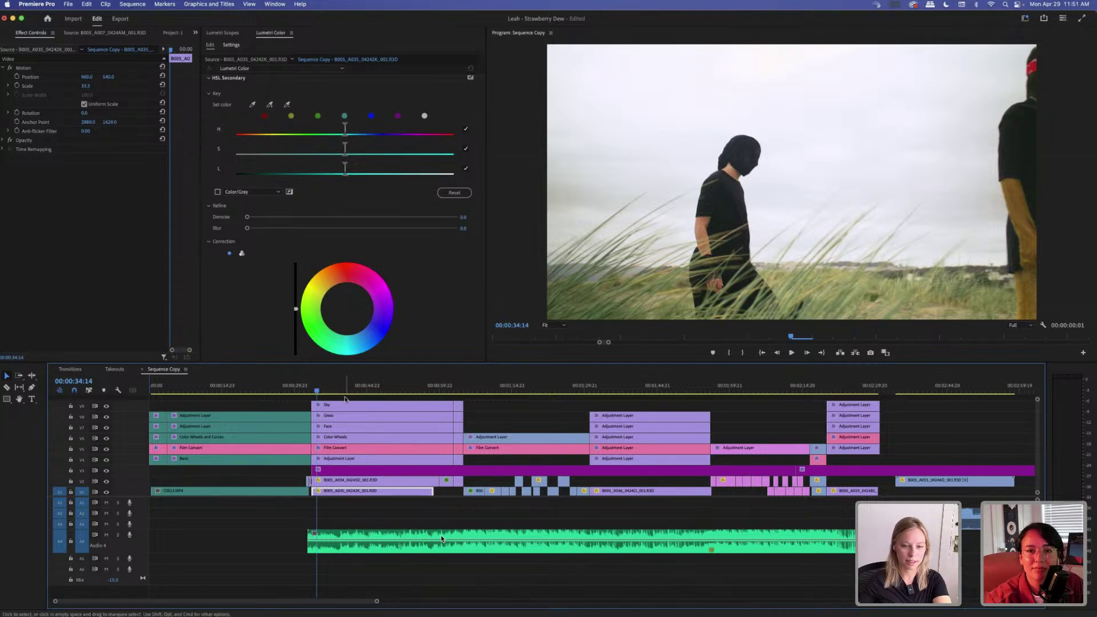
left_click(342, 399)
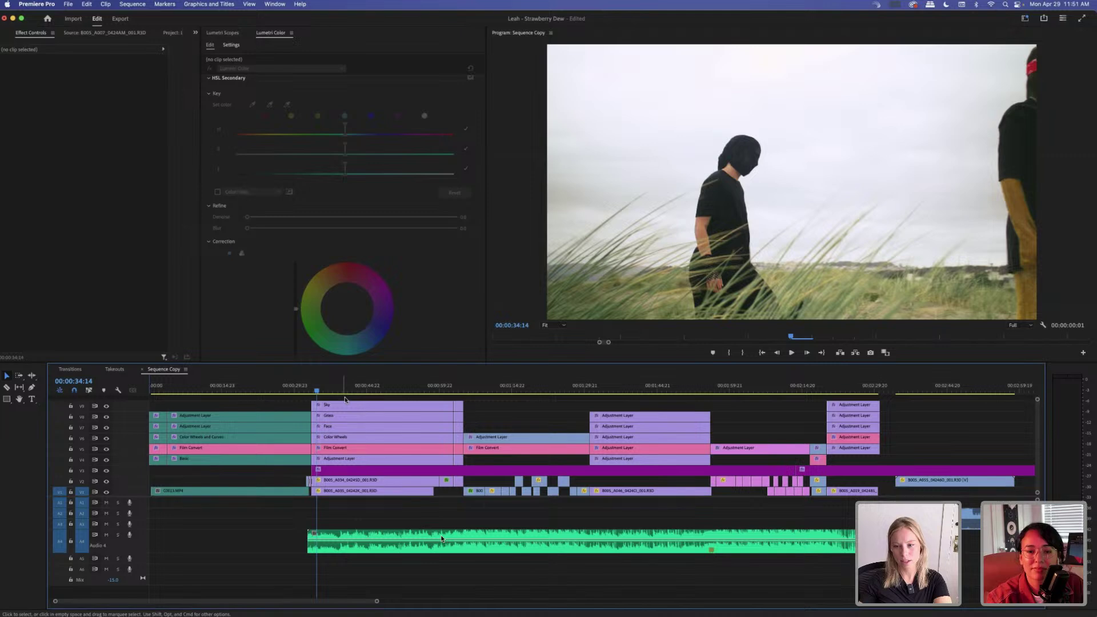
left_click(343, 392)
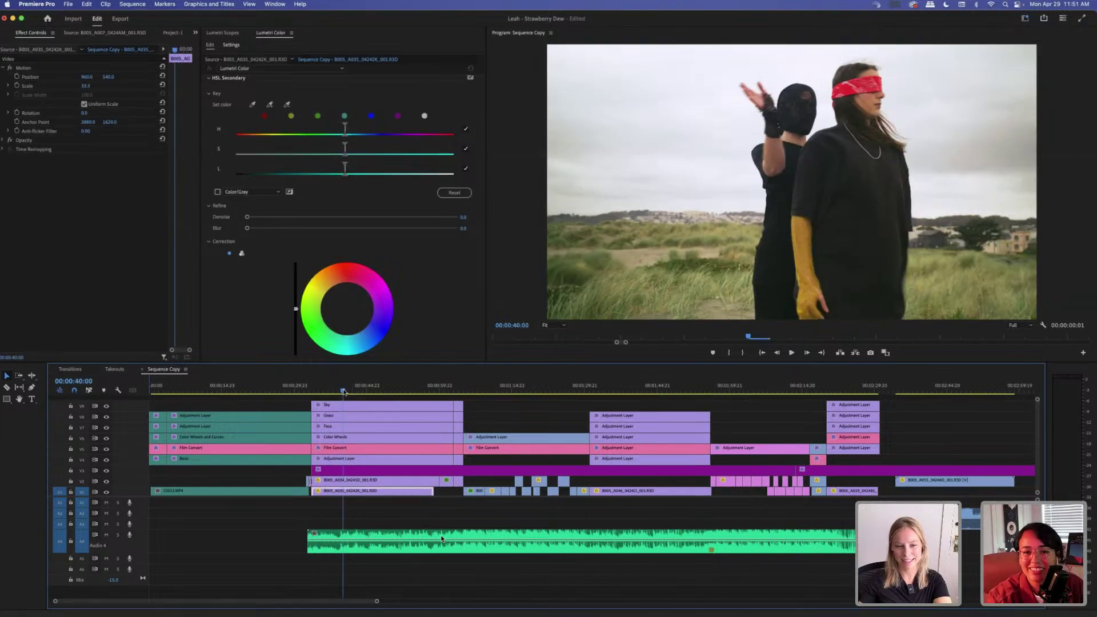
left_click(366, 397)
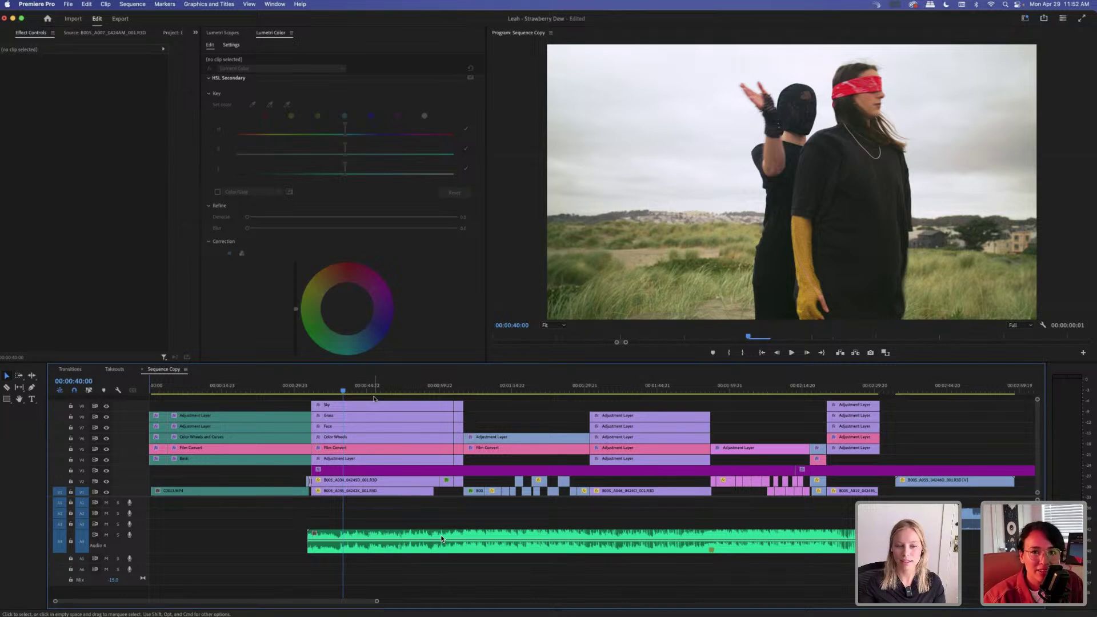
Review the cuts between the beach close-up and the wide shot from 00:00:57:04 to 00:01:03:05, and clear the selection.
left_click(442, 538)
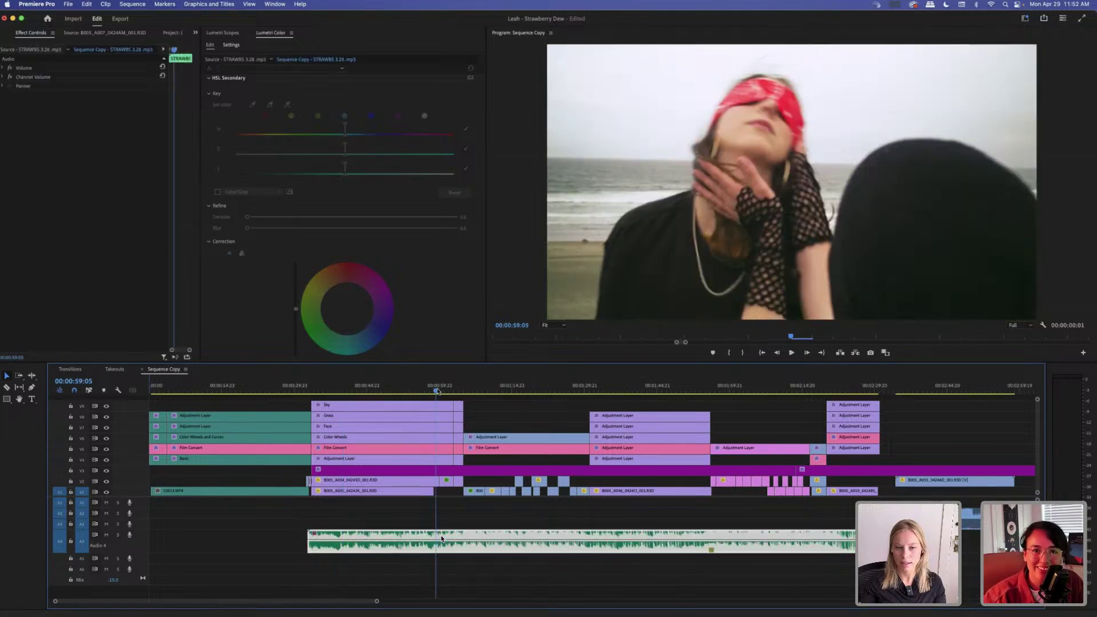
left_click_drag(439, 392, 426, 393)
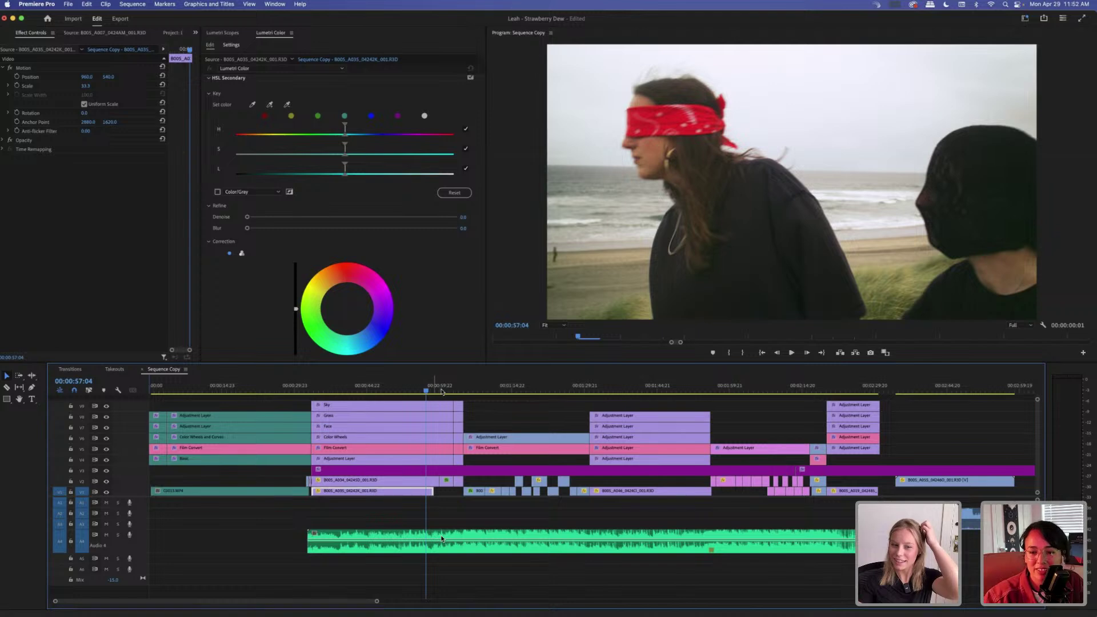
left_click(442, 538)
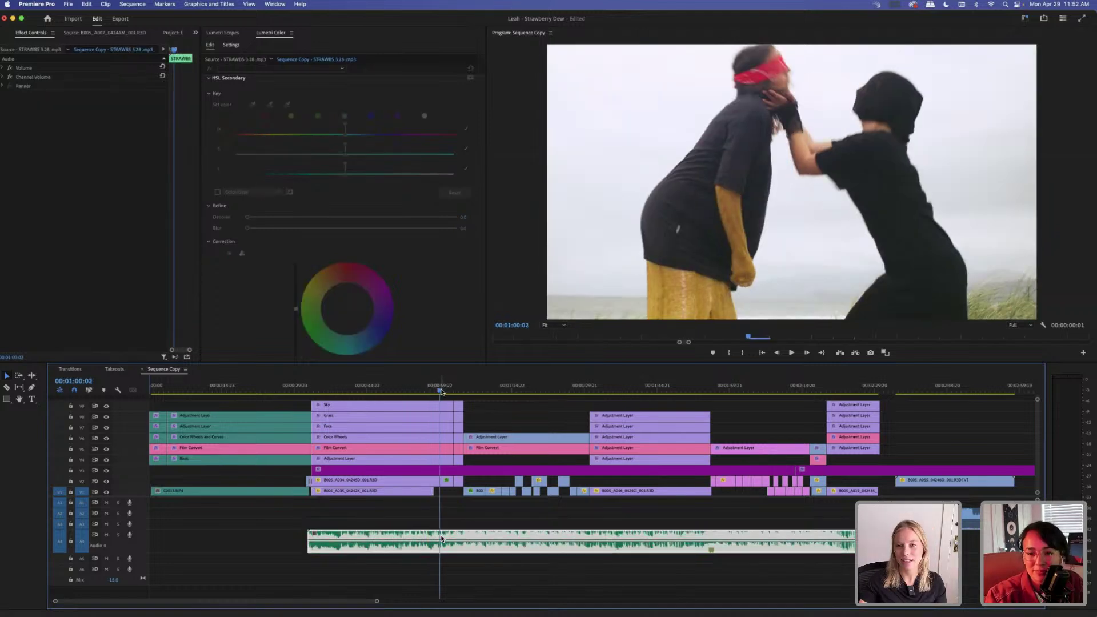
key("space")
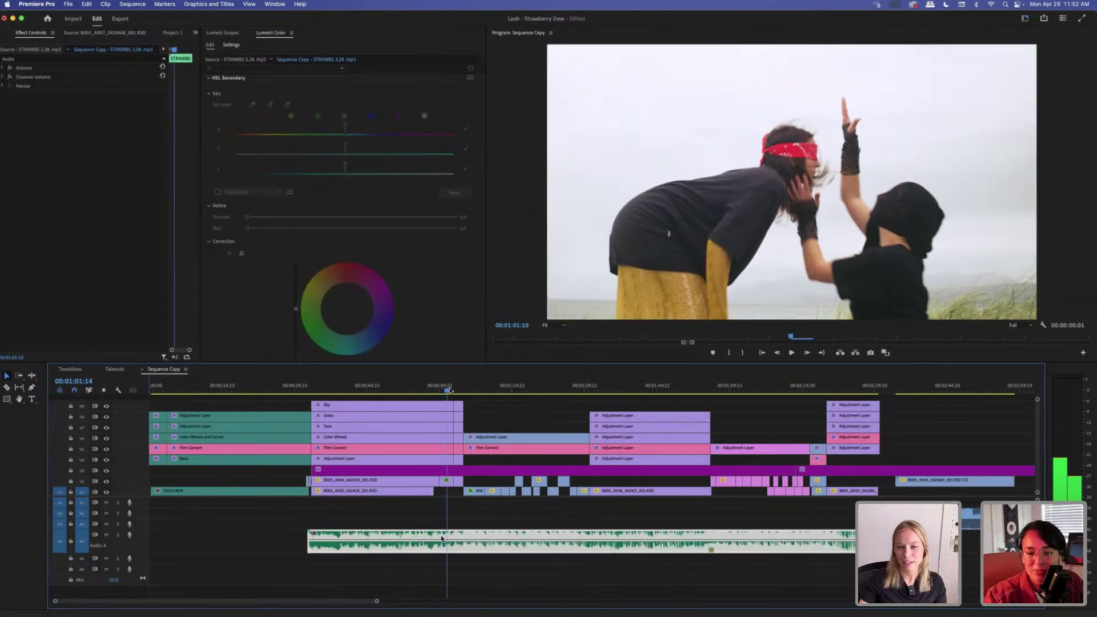
left_click(501, 404)
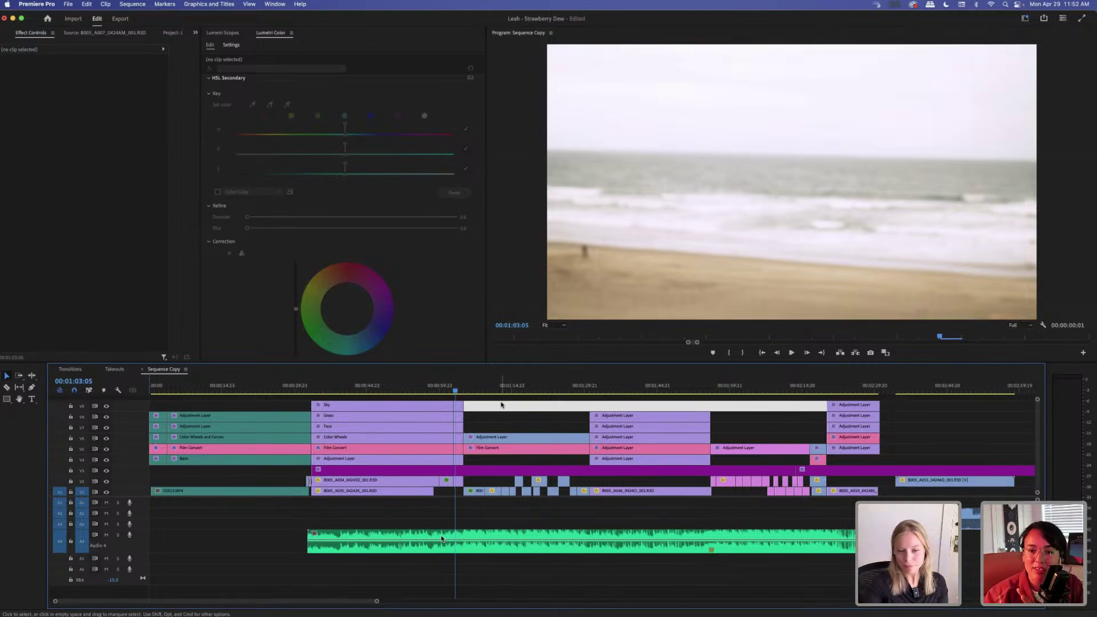
Move the closing beach clip and its audio past the end of the purple adjustment layer, placing the video on V3 near 00:03:29:18.
key("minus")
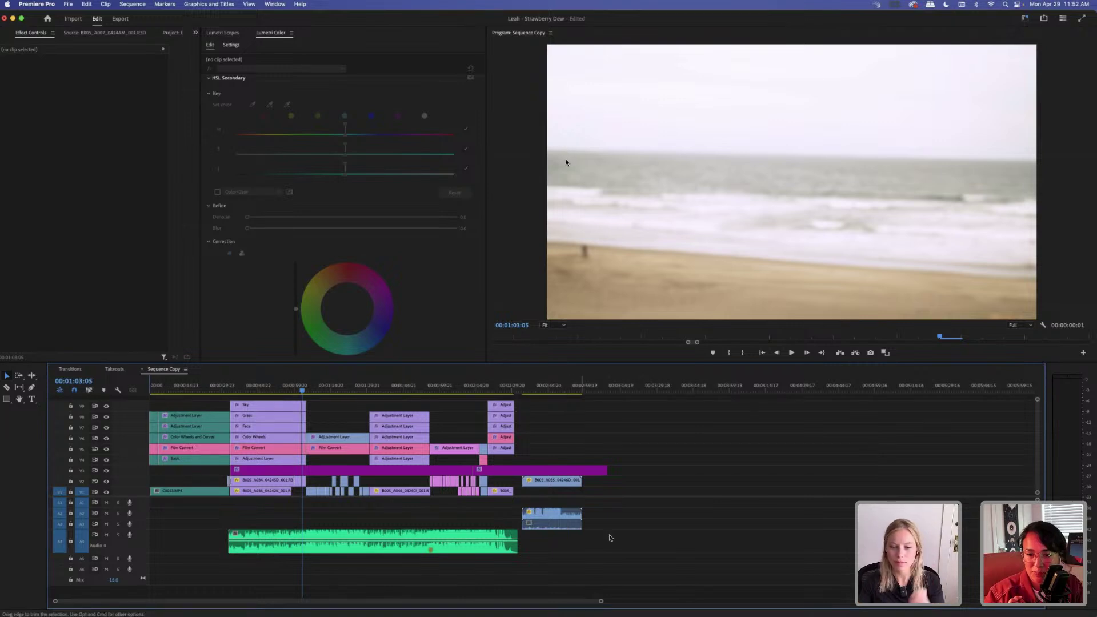
left_click_drag(551, 480, 690, 469)
left_click(603, 434)
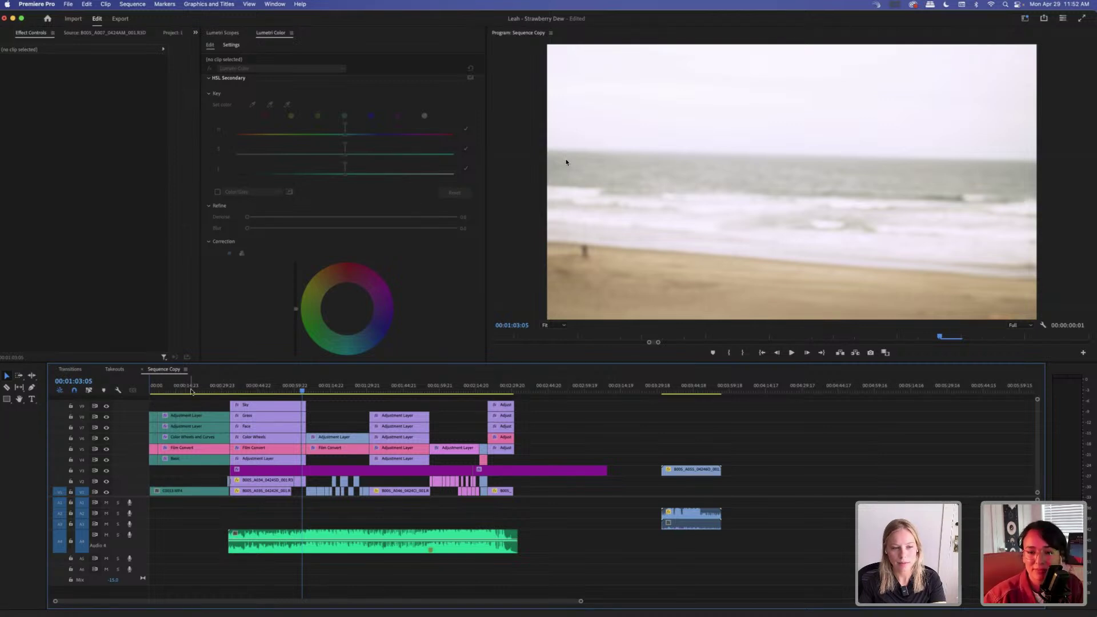
Set the Program Monitor playback resolution to 1/2.
left_click(1025, 326)
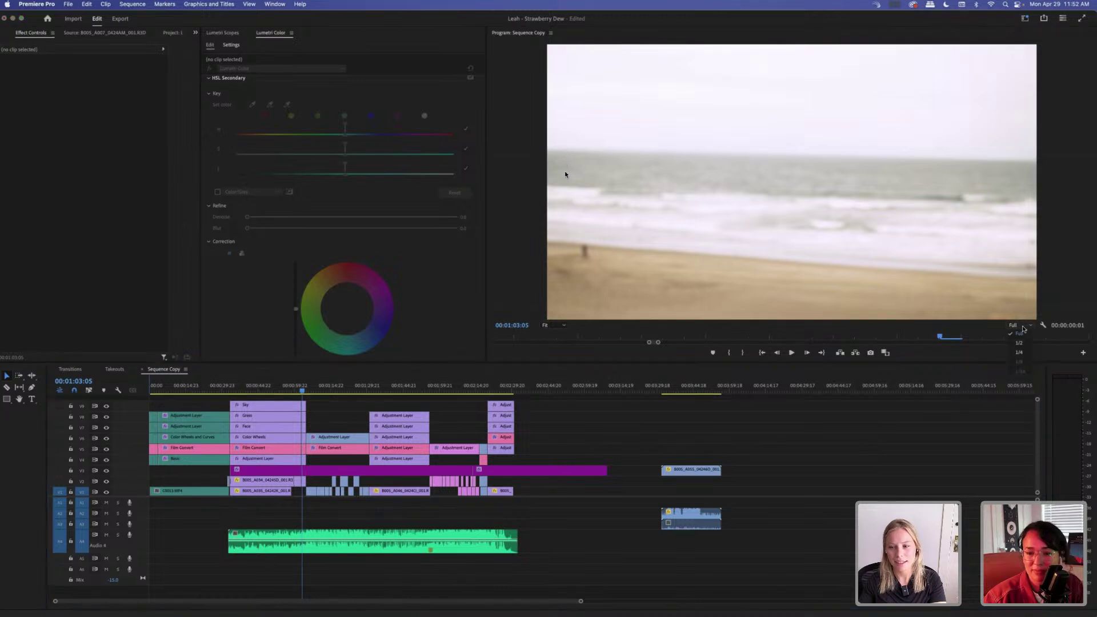
left_click(1021, 343)
left_click(628, 420)
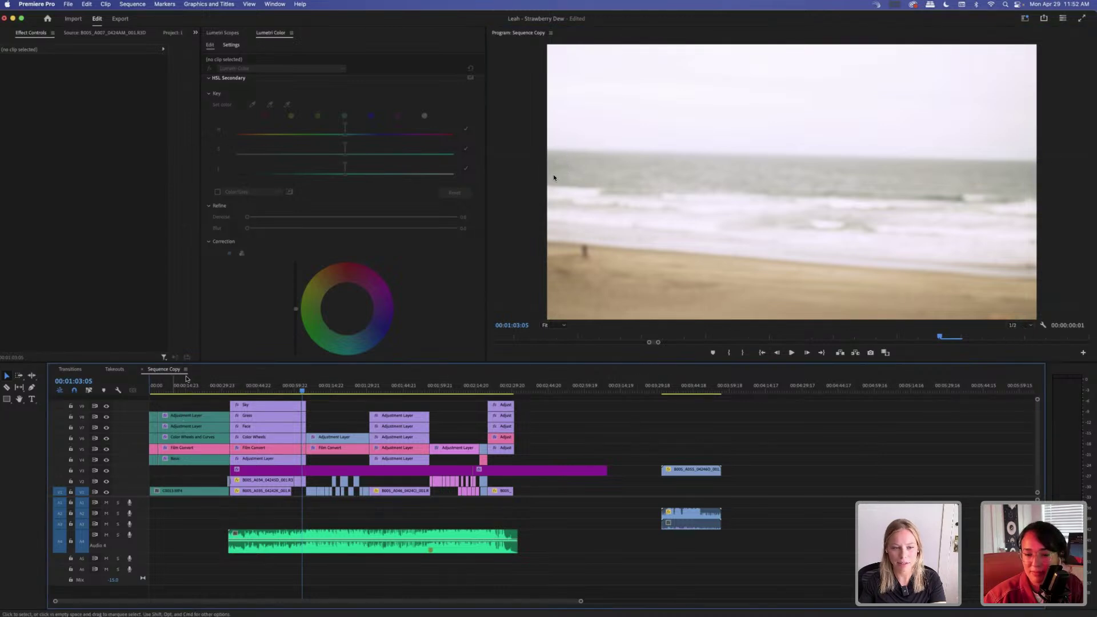
Review the opening ocean clip from 00:00:17:23 to 00:00:29:08 and clear the selection.
left_click(194, 392)
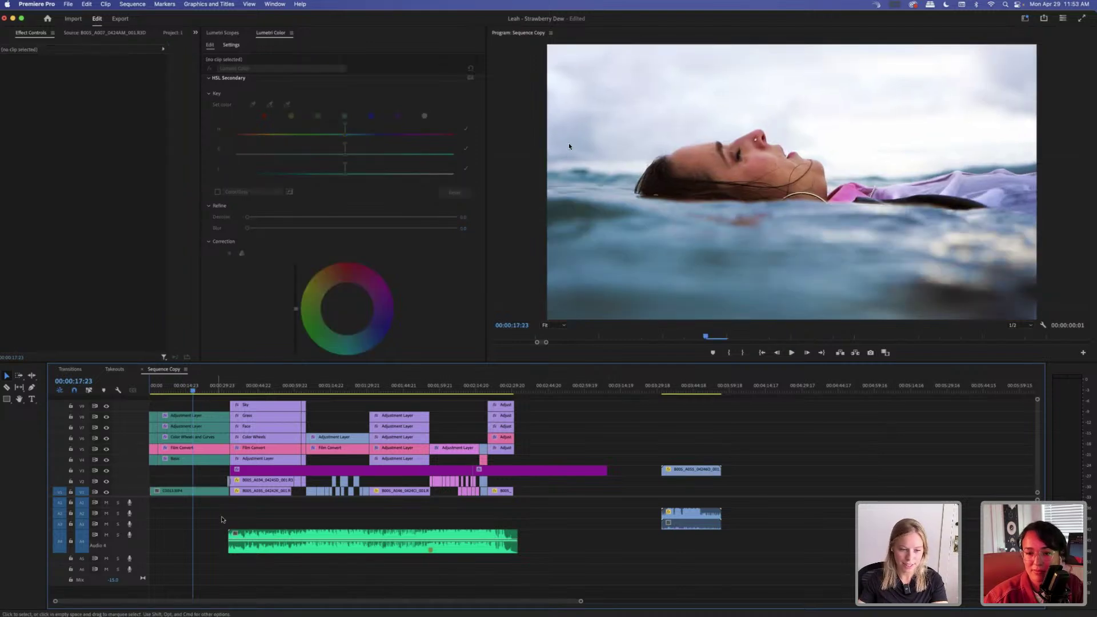
mouse_move(209, 392)
left_mouse_down()
mouse_move(187, 393)
mouse_move(221, 394)
left_mouse_up()
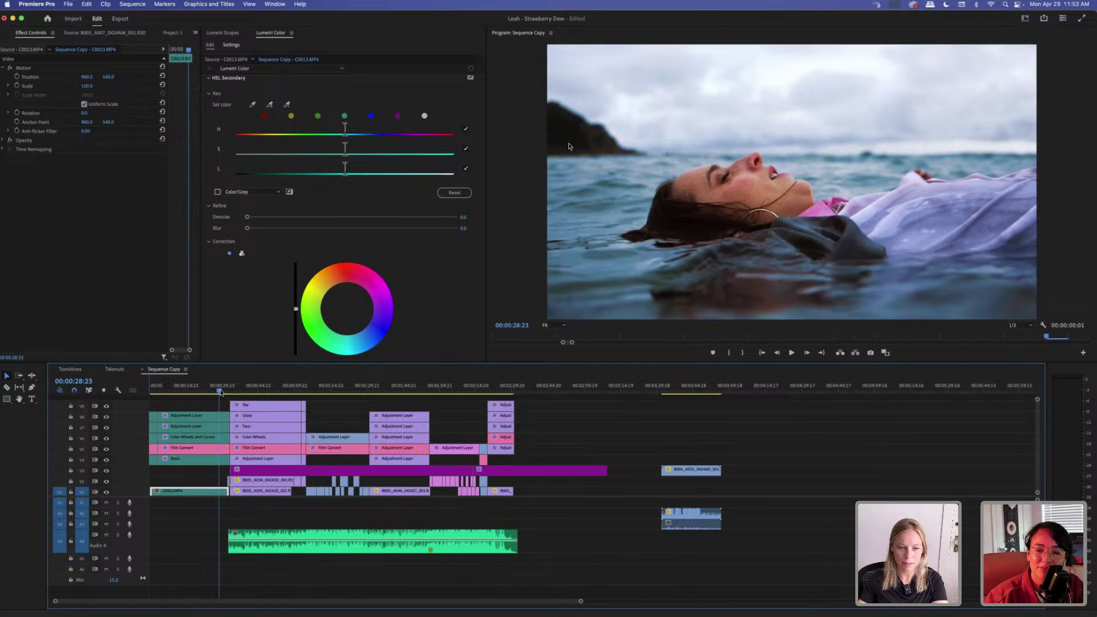
left_click(365, 404)
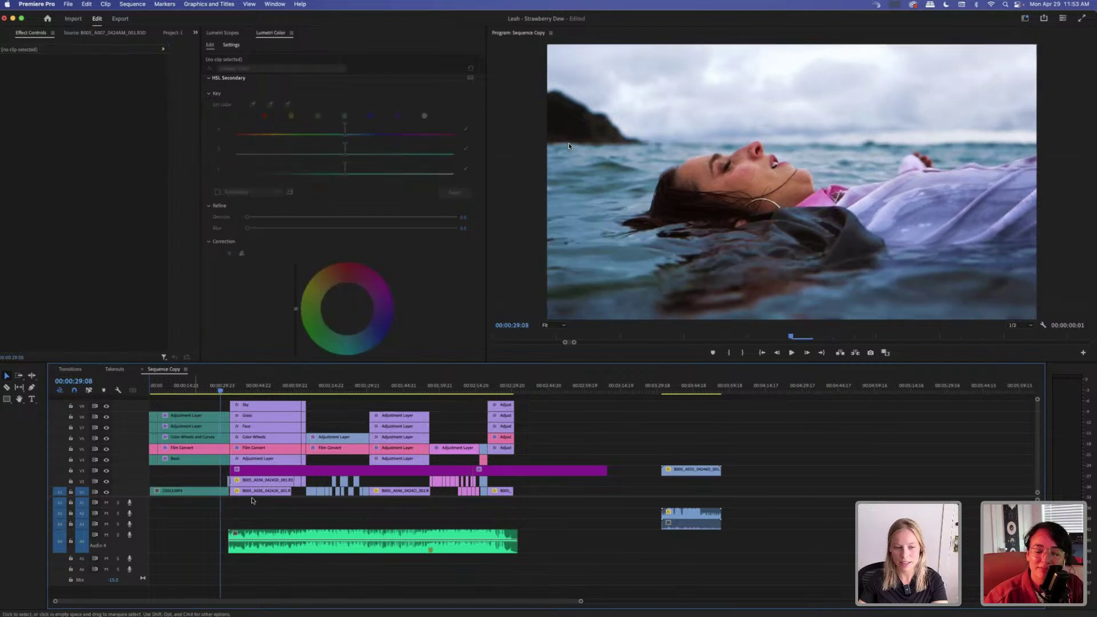
Play the graded sequence from 00:00:29:08 to 00:01:38:23, and return to the beach shot at 00:01:32:02.
key("space")
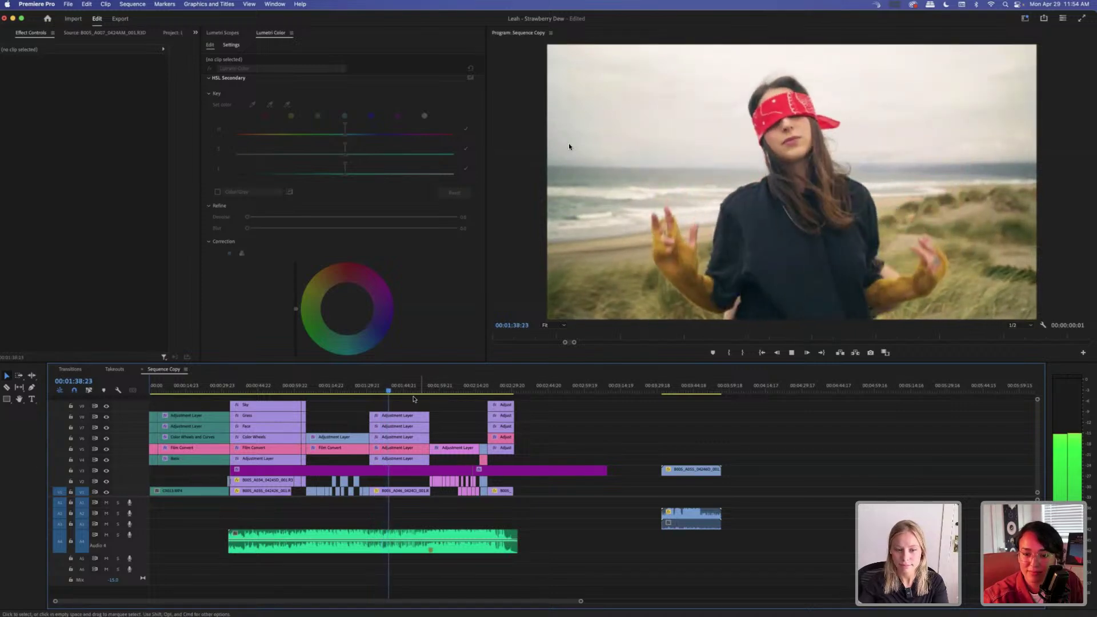
left_click(385, 391)
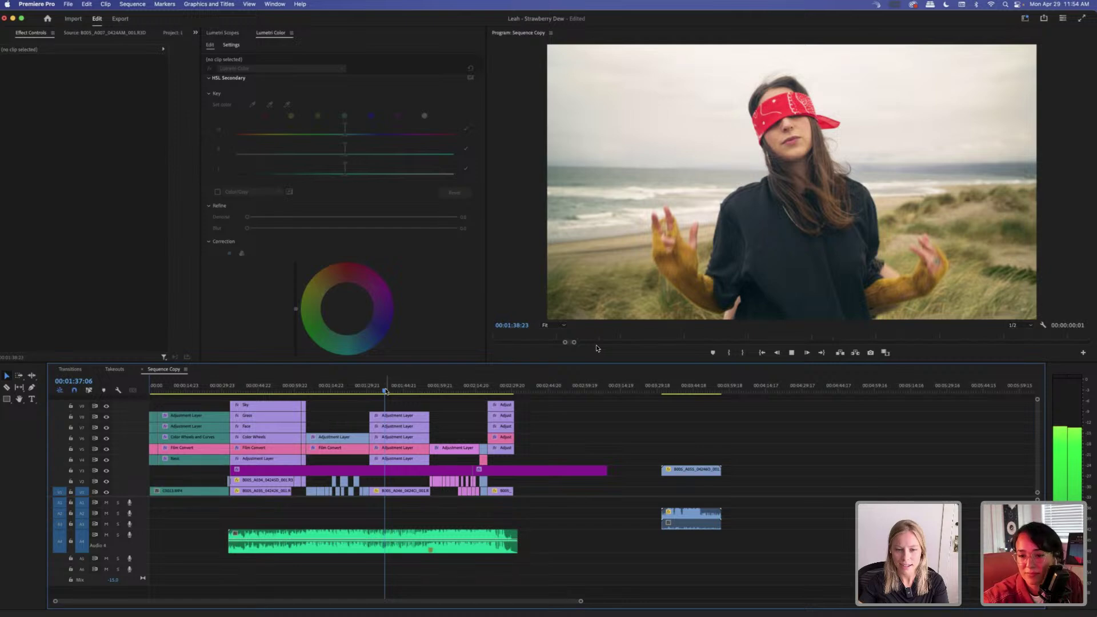
left_click(373, 391)
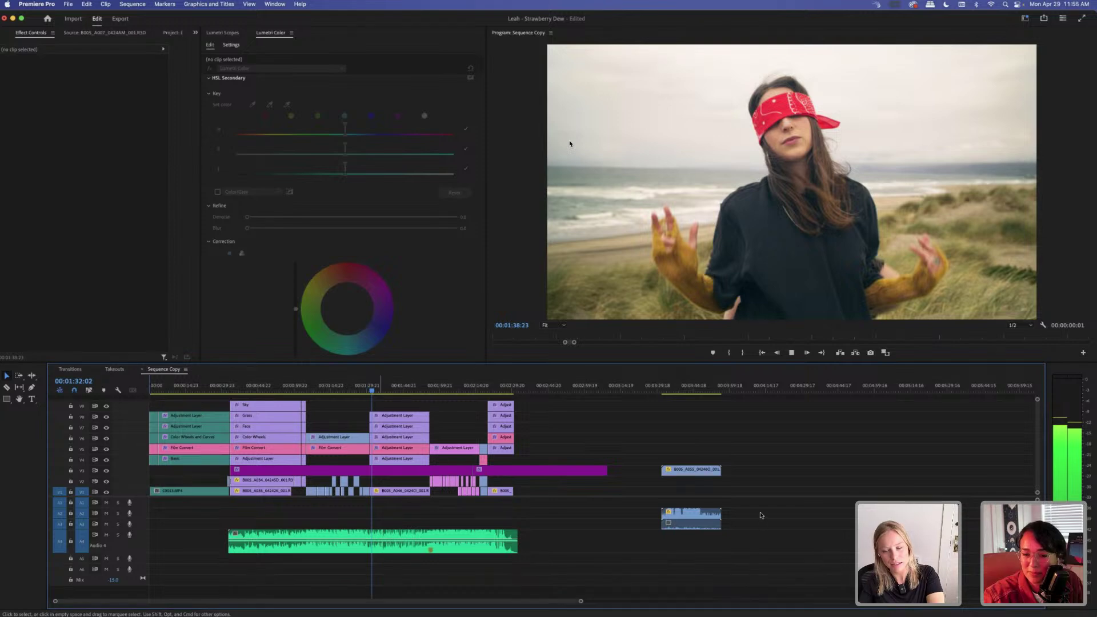
Save the project, show the blindfolded beach shot at 00:01:43:20, and clear the selection.
key("super+s")
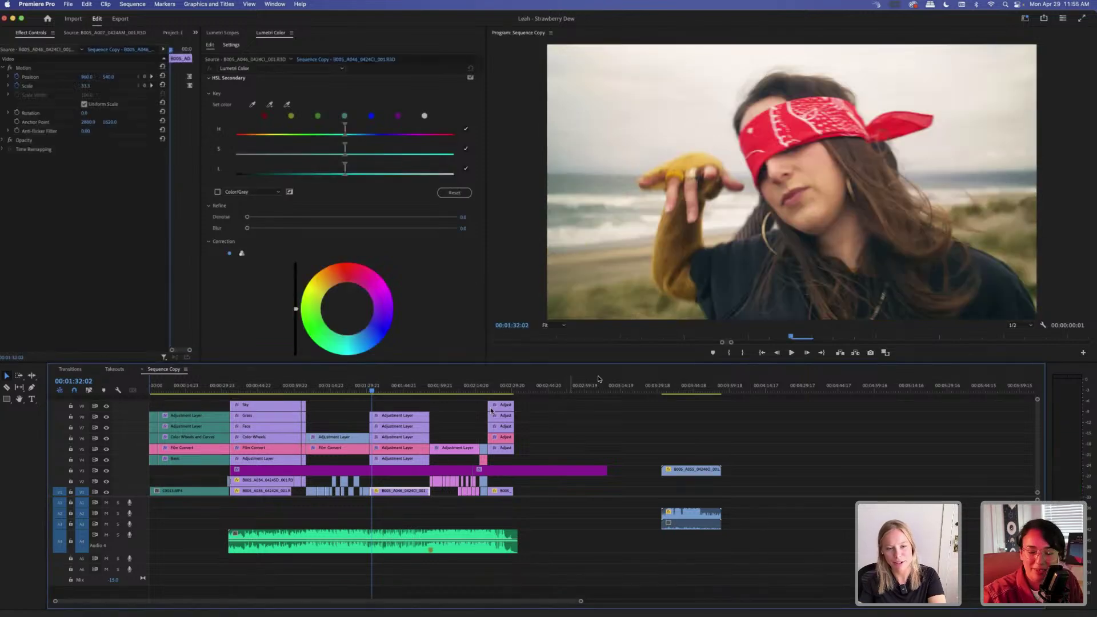
left_click(400, 387)
left_click(614, 443)
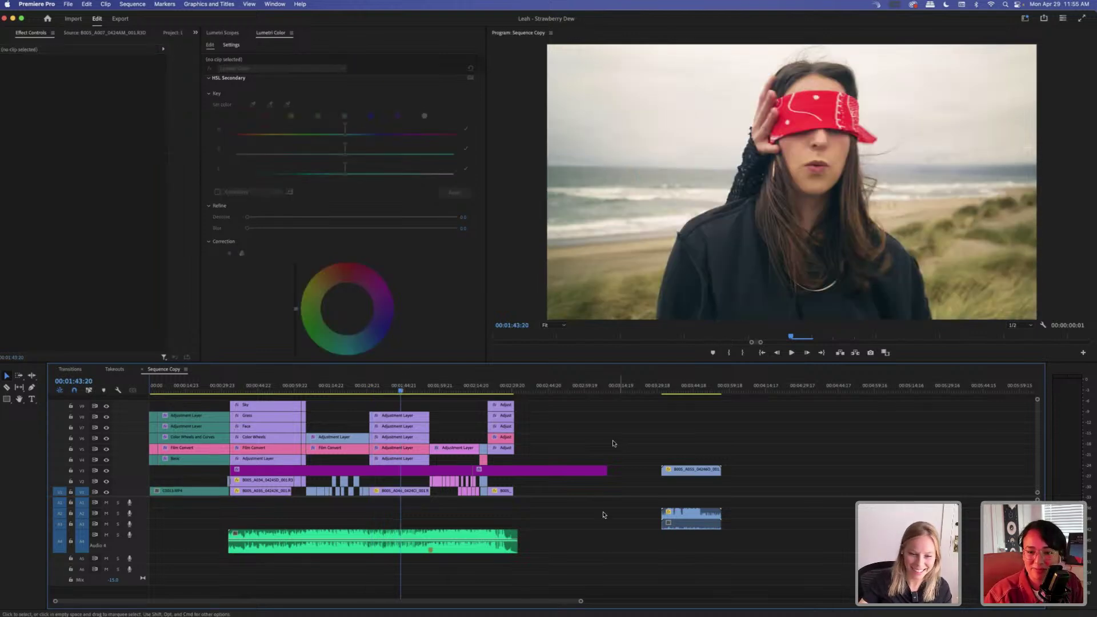